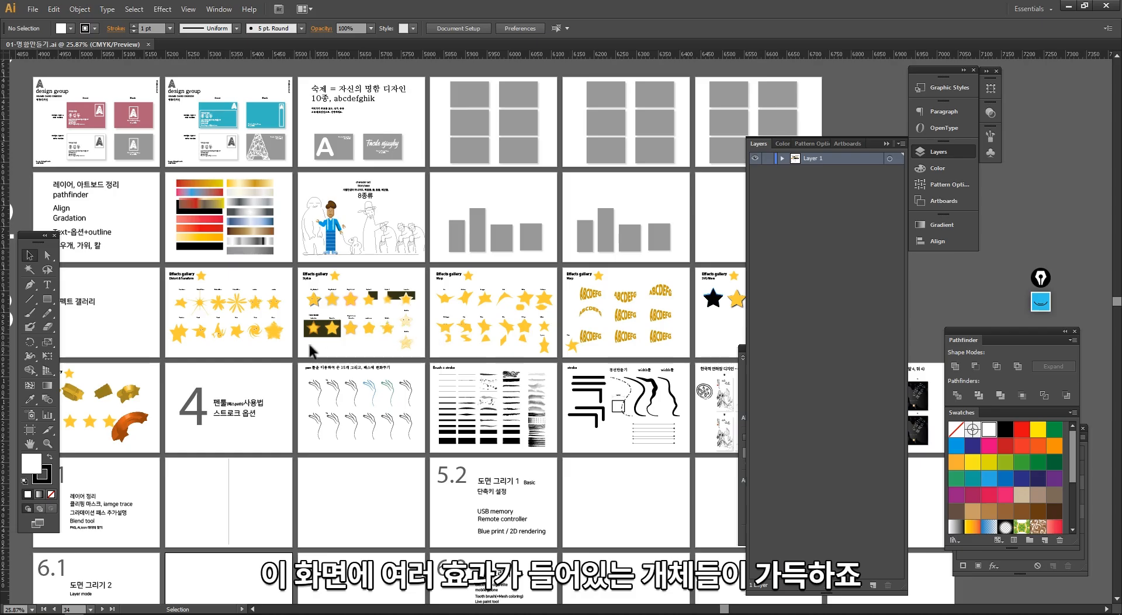
- Look over the artboards full of effect objects at different zoom levels, down to the overview of all numbered rows
{"action": "mouse_move", "coordinate": [459, 239]}
{"action": "left_mouse_down"}
{"action": "mouse_move", "coordinate": [347, 259]}
{"action": "mouse_move", "coordinate": [468, 230]}
{"action": "left_mouse_up"}
{"action": "left_click", "coordinate": [486, 339], "text": "ctrl+alt"}
{"action": "left_click_drag", "start_coordinate": [531, 368], "coordinate": [485, 397]}
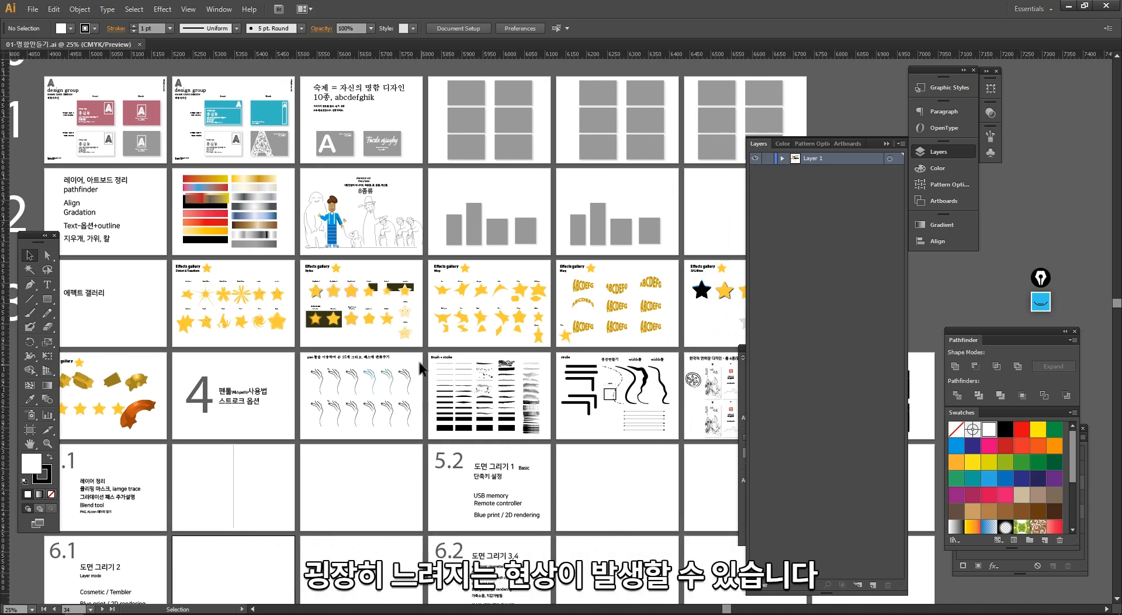
{"action": "left_click_drag", "start_coordinate": [297, 407], "coordinate": [388, 393]}
{"action": "left_click_drag", "start_coordinate": [261, 356], "coordinate": [380, 404]}
{"action": "left_click_drag", "start_coordinate": [542, 389], "coordinate": [439, 371]}
{"action": "left_click_drag", "start_coordinate": [502, 458], "coordinate": [546, 403]}
{"action": "left_click_drag", "start_coordinate": [518, 337], "coordinate": [481, 408]}
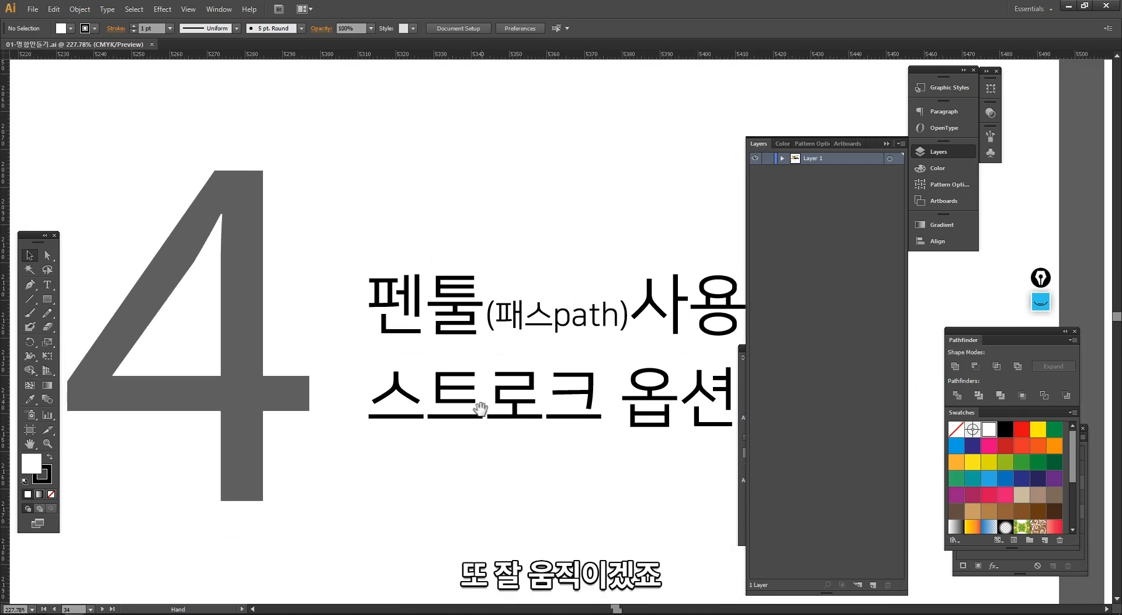
{"action": "key", "text": "ctrl+space"}
{"action": "left_click", "coordinate": [562, 336], "text": "ctrl+alt"}
{"action": "left_click", "coordinate": [562, 336], "text": "ctrl+alt"}
{"action": "left_click", "coordinate": [562, 336], "text": "ctrl+alt"}
{"action": "left_click", "coordinate": [562, 336], "text": "ctrl+alt"}
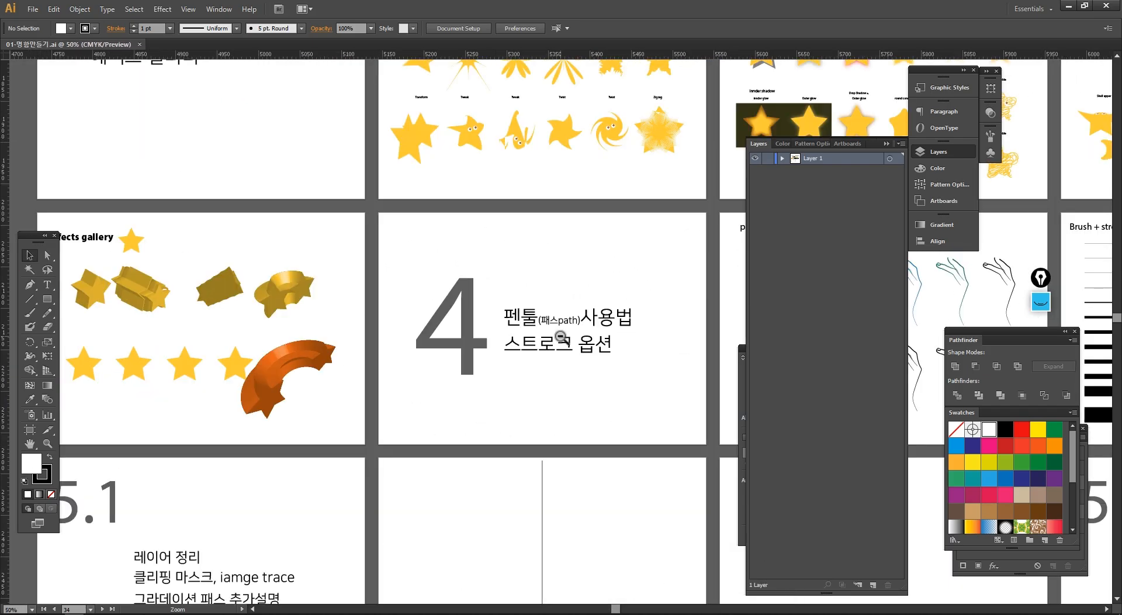
{"action": "left_click", "coordinate": [561, 336], "text": "ctrl+alt"}
{"action": "left_click", "coordinate": [561, 336], "text": "ctrl+alt"}
{"action": "left_click", "coordinate": [561, 336], "text": "ctrl+alt"}
{"action": "left_click", "coordinate": [561, 337], "text": "ctrl+alt"}
{"action": "left_click_drag", "start_coordinate": [559, 336], "coordinate": [249, 332]}
- Group all objects of row 1, including its number heading, leaving the 0 heading out of the selection
{"action": "left_click_drag", "start_coordinate": [78, 103], "coordinate": [636, 164]}
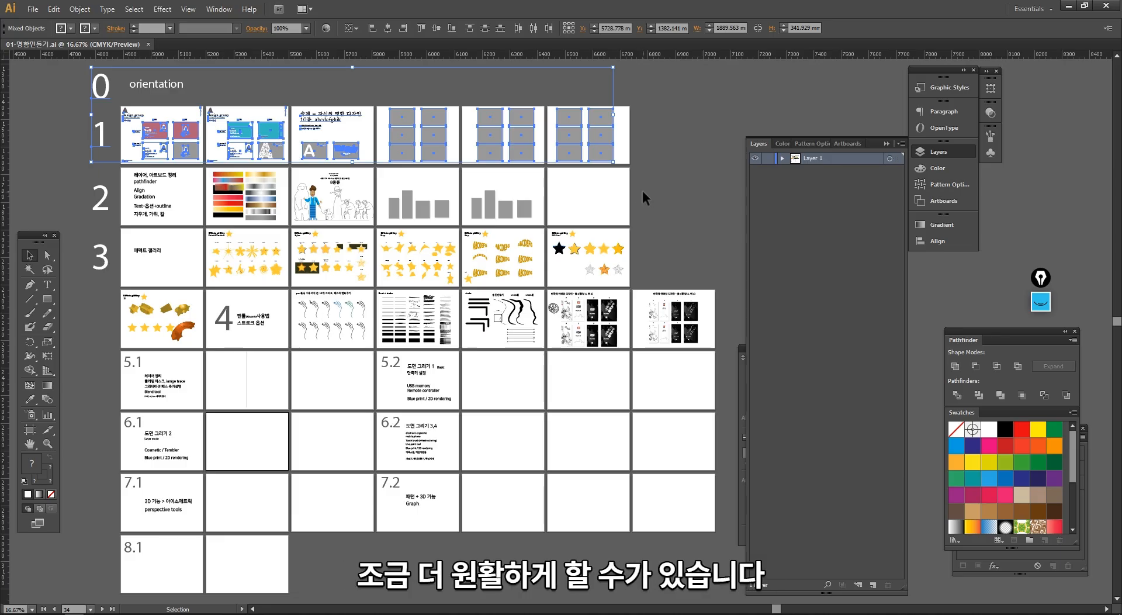
{"action": "left_click", "coordinate": [643, 190]}
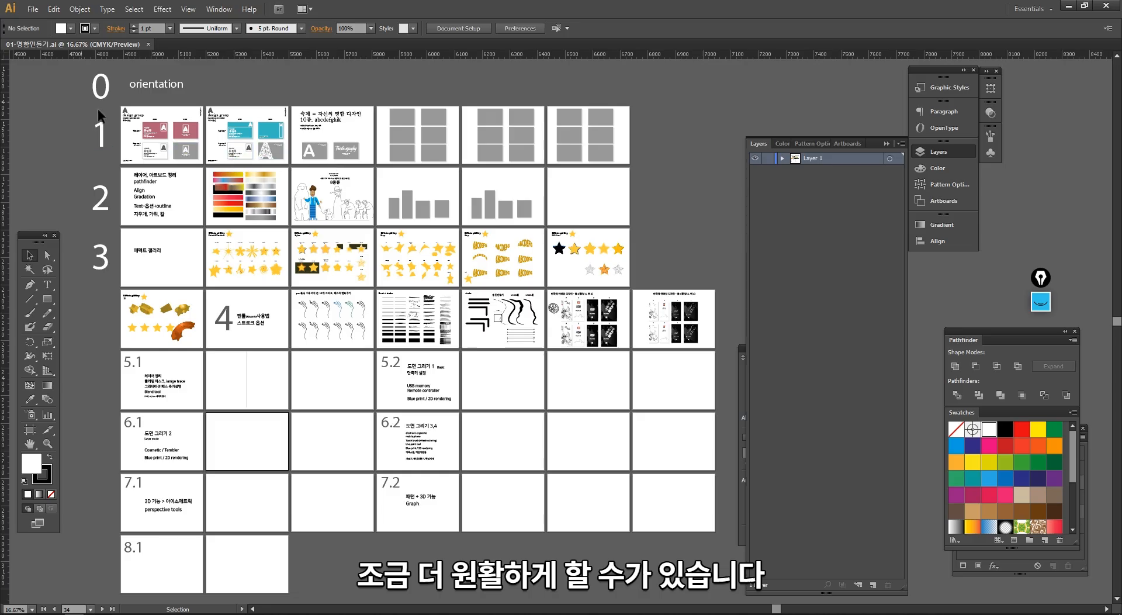
{"action": "left_click_drag", "start_coordinate": [97, 110], "coordinate": [629, 165]}
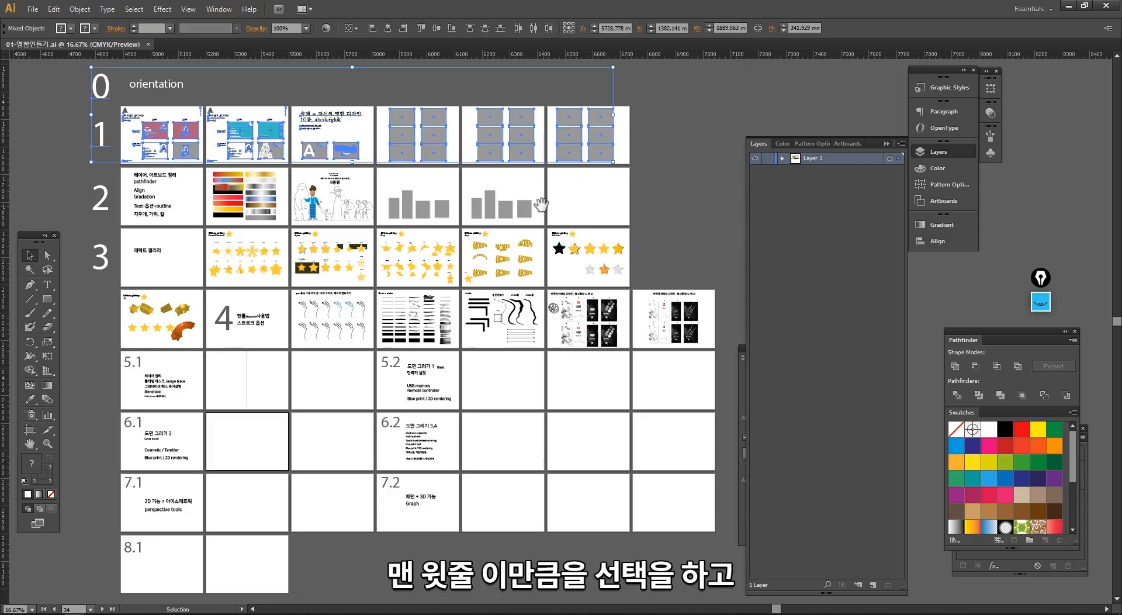
{"action": "left_click_drag", "start_coordinate": [540, 204], "coordinate": [523, 209]}
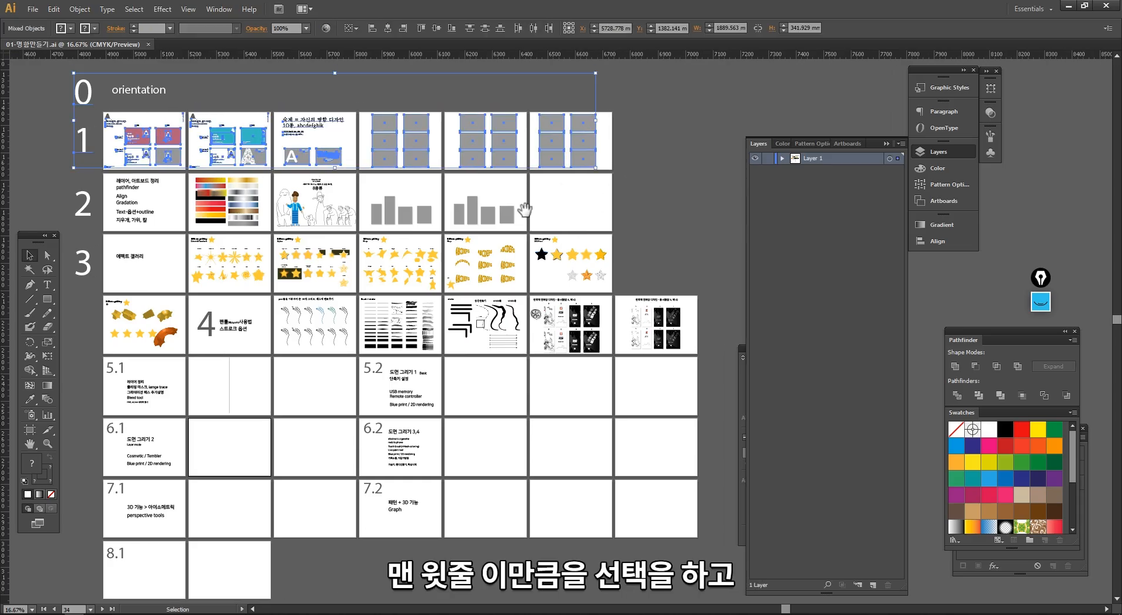
{"action": "left_click", "coordinate": [87, 102], "text": "shift"}
{"action": "left_click", "coordinate": [79, 9]}
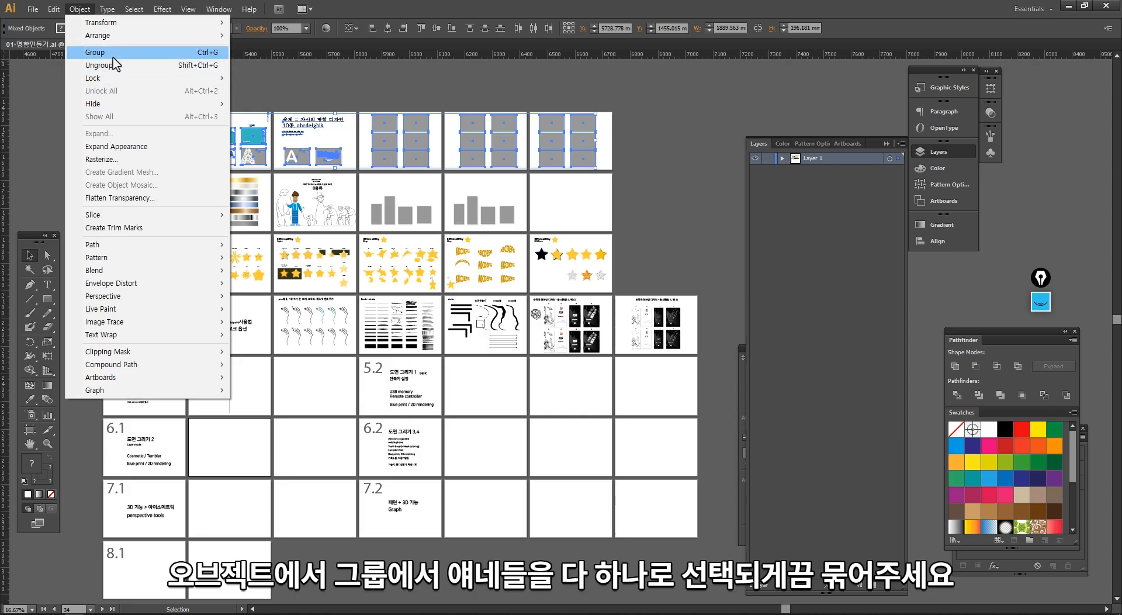
{"action": "left_click", "coordinate": [113, 55]}
- Bring the row 1 group to the front, and check it inside the expanded Layer 1 by toggling its visibility
{"action": "left_click", "coordinate": [370, 138]}
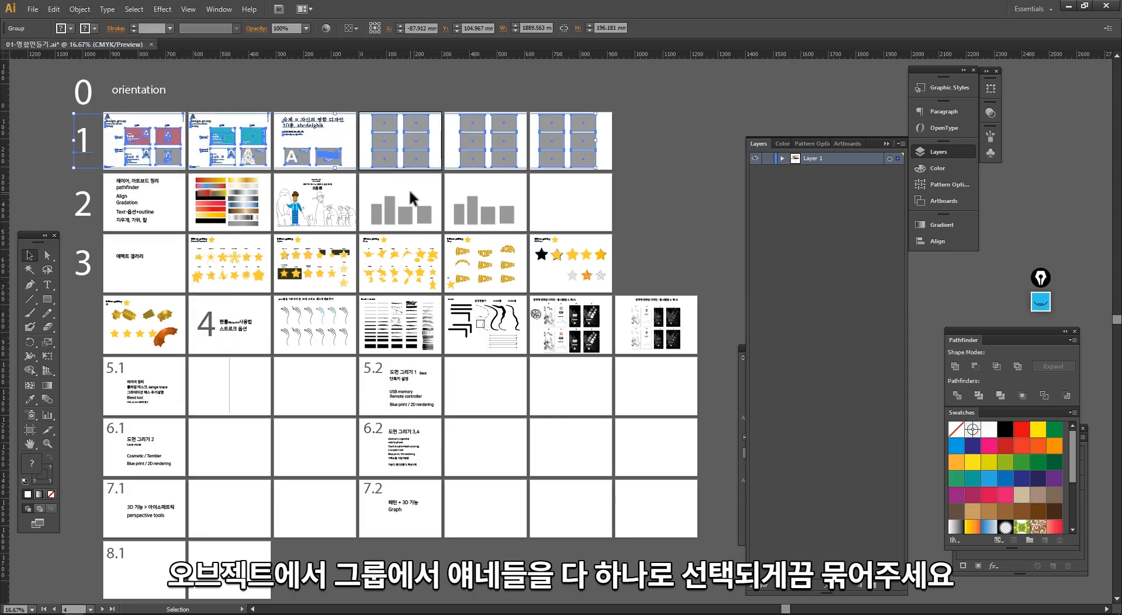
{"action": "right_click", "coordinate": [474, 145]}
{"action": "mouse_move", "coordinate": [529, 243]}
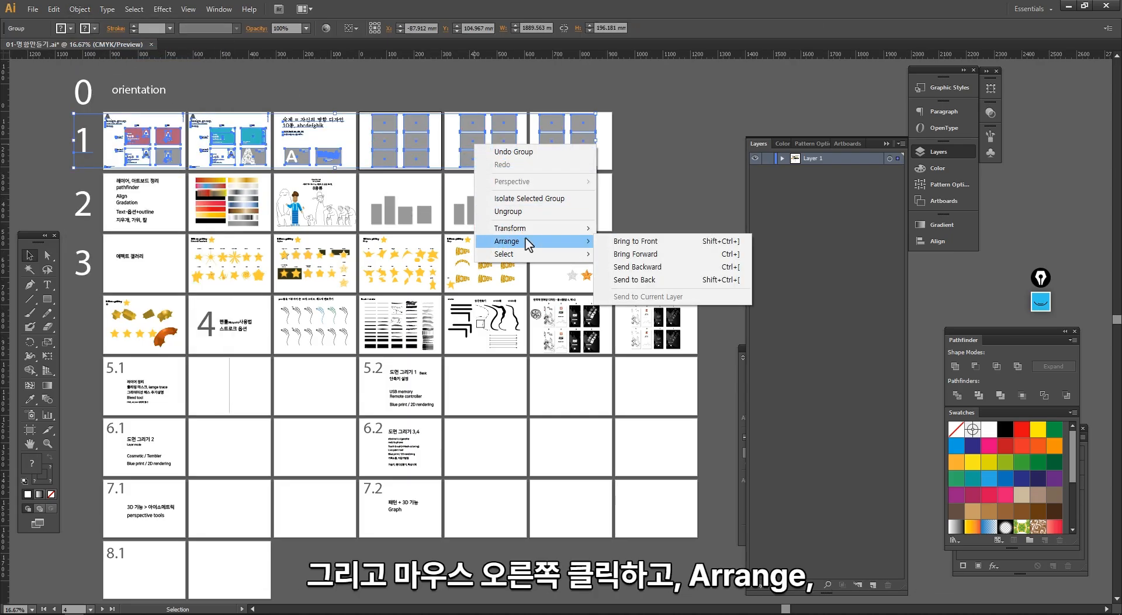
{"action": "left_click", "coordinate": [619, 242]}
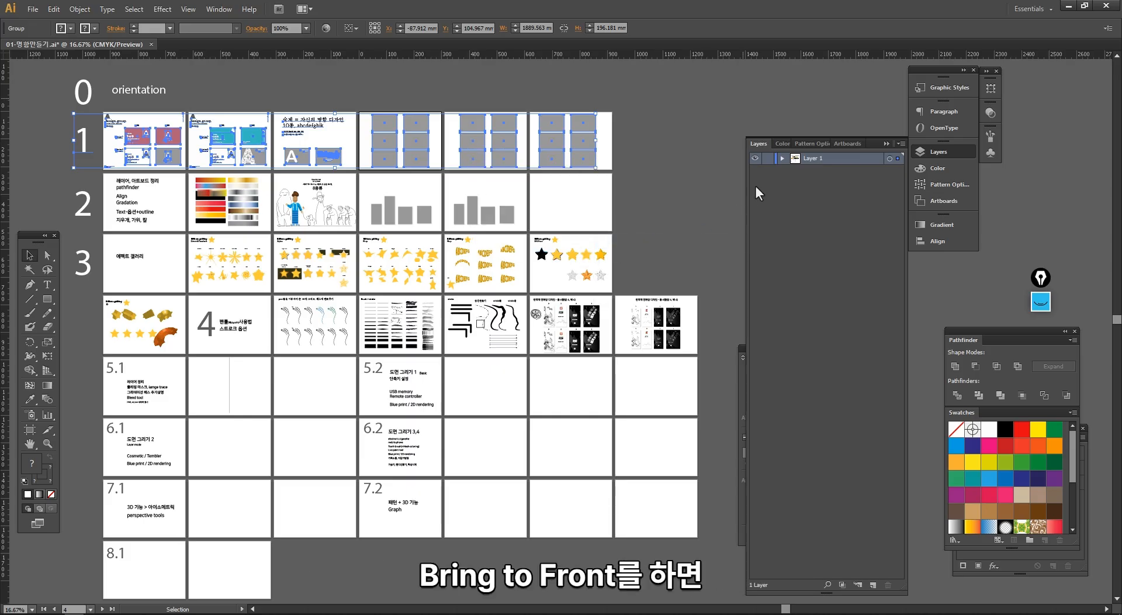
{"action": "left_click", "coordinate": [782, 158]}
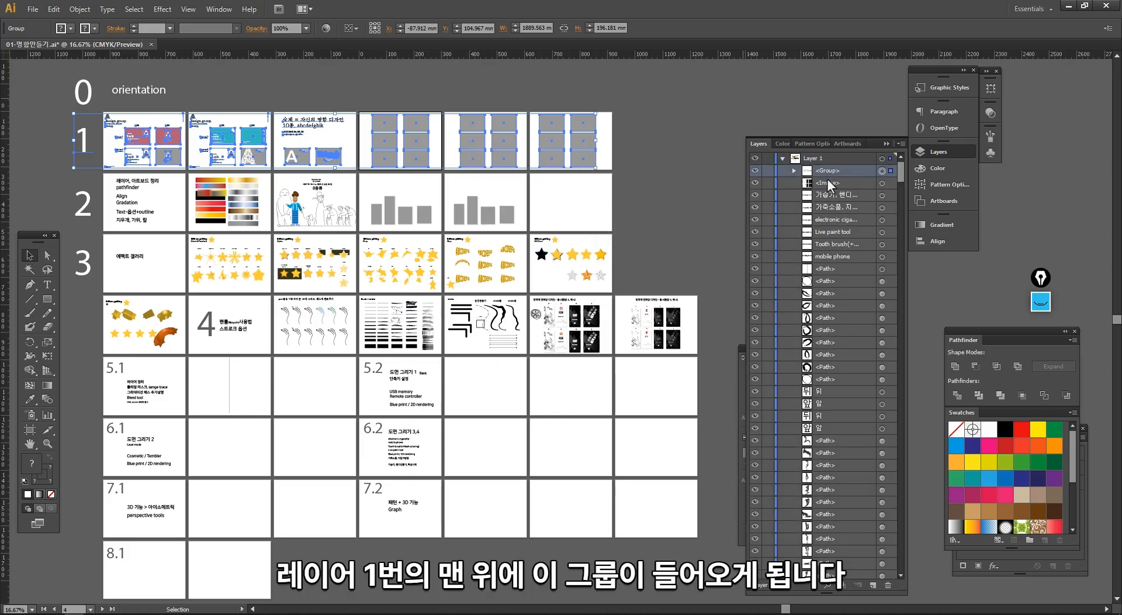
{"action": "left_click", "coordinate": [753, 171]}
{"action": "left_click", "coordinate": [753, 171]}
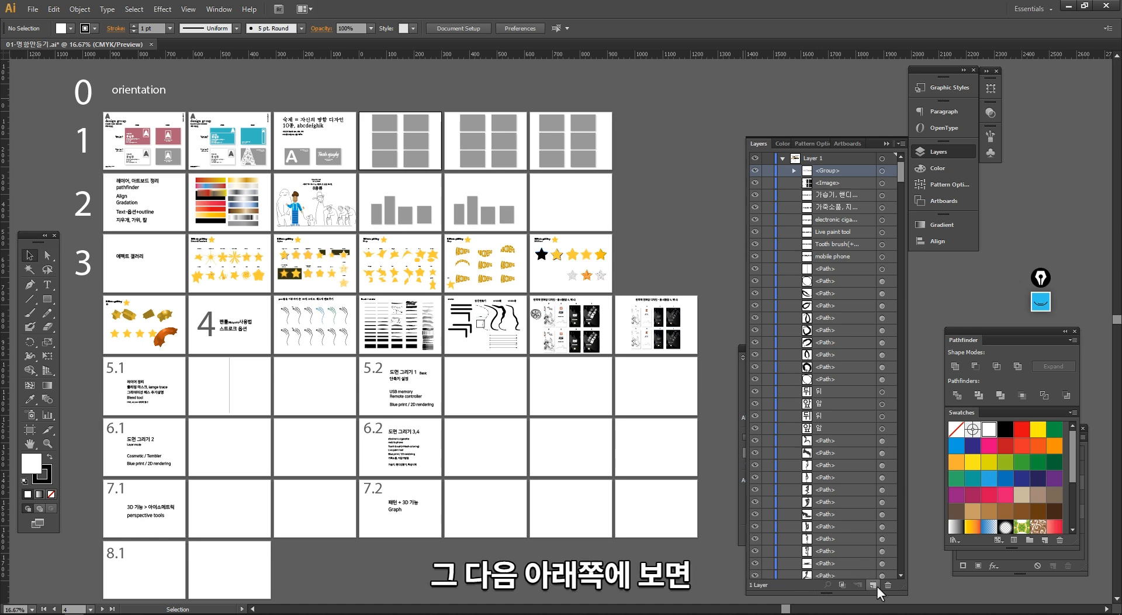
- Create four new layers above Layer 1
{"action": "left_click_drag", "start_coordinate": [831, 591], "coordinate": [839, 416]}
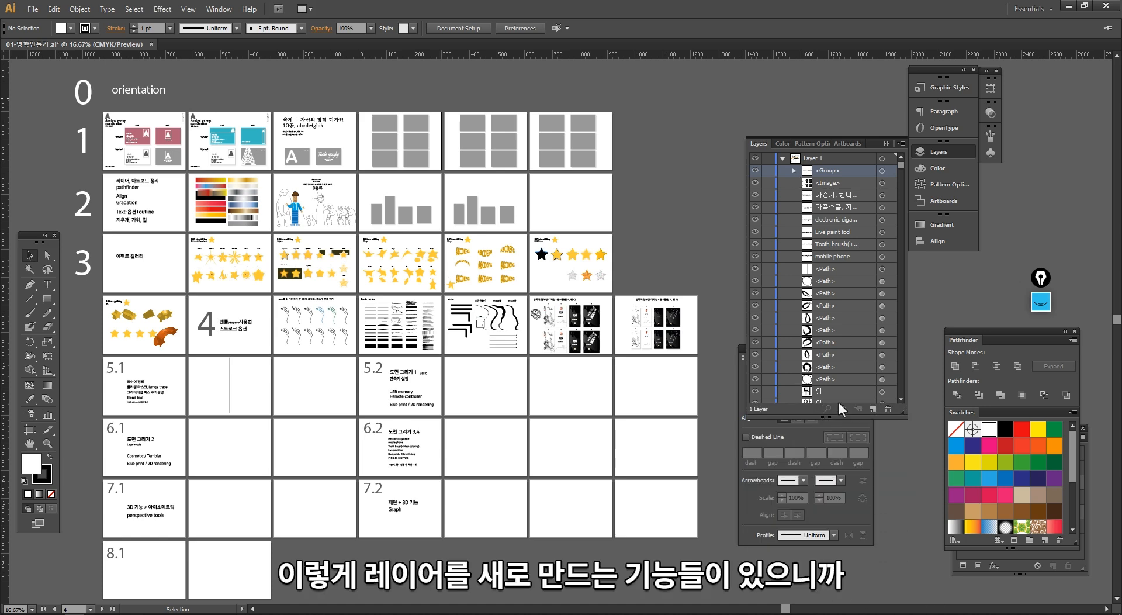
{"action": "left_click", "coordinate": [872, 408]}
{"action": "left_click", "coordinate": [871, 408]}
{"action": "left_click", "coordinate": [872, 409]}
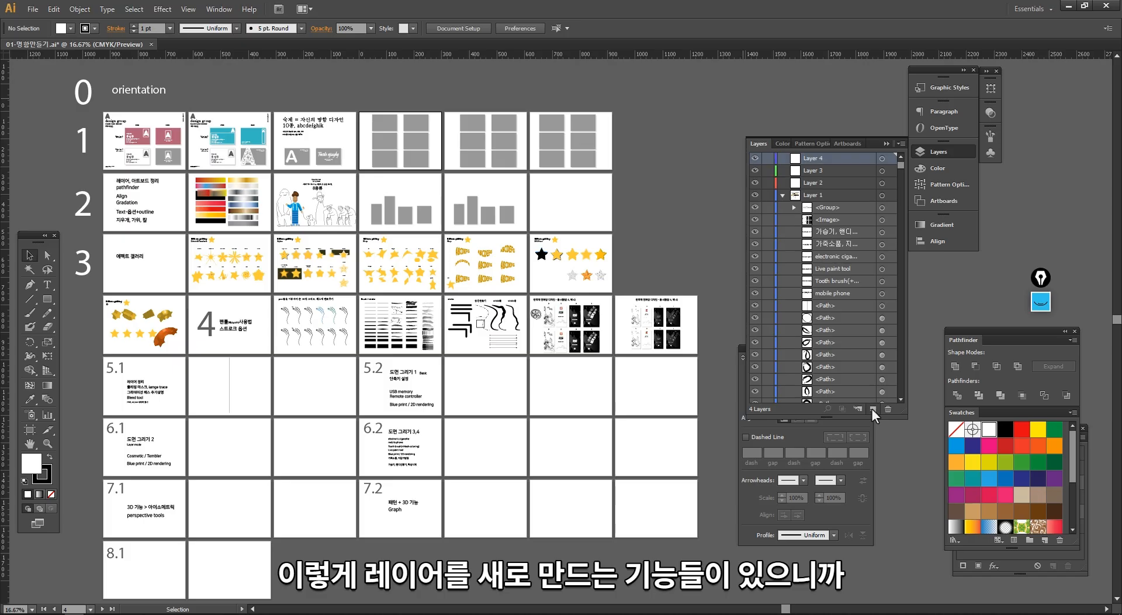
{"action": "left_click", "coordinate": [872, 408]}
{"action": "left_click_drag", "start_coordinate": [822, 416], "coordinate": [825, 506]}
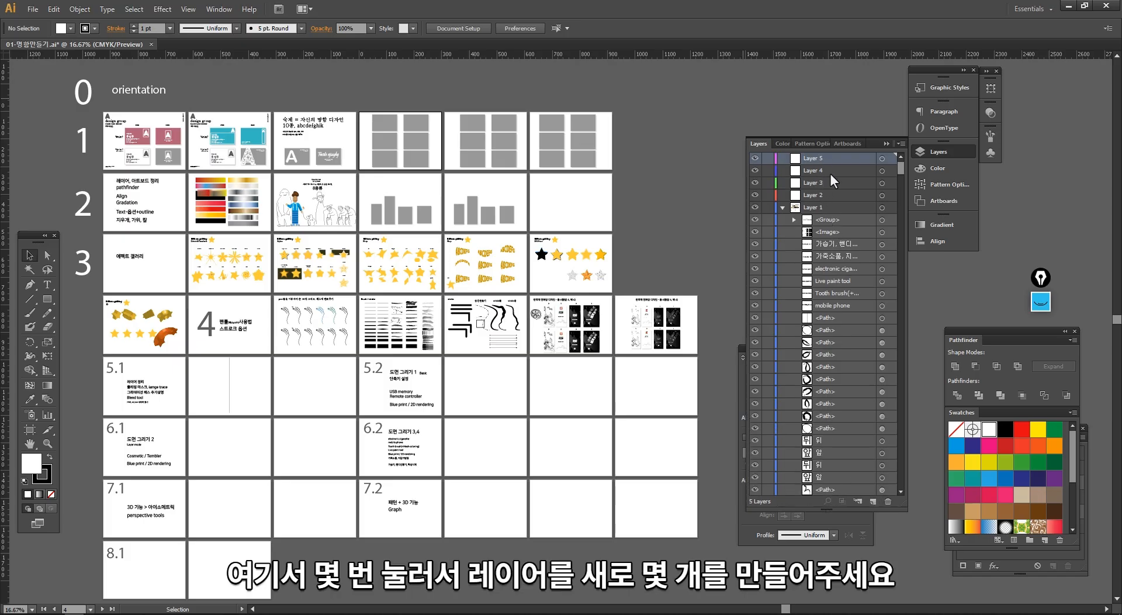
- Move the row 1 group from Layer 1 into Layer 2 and select it on the artboards to check its layer
{"action": "left_click", "coordinate": [831, 219]}
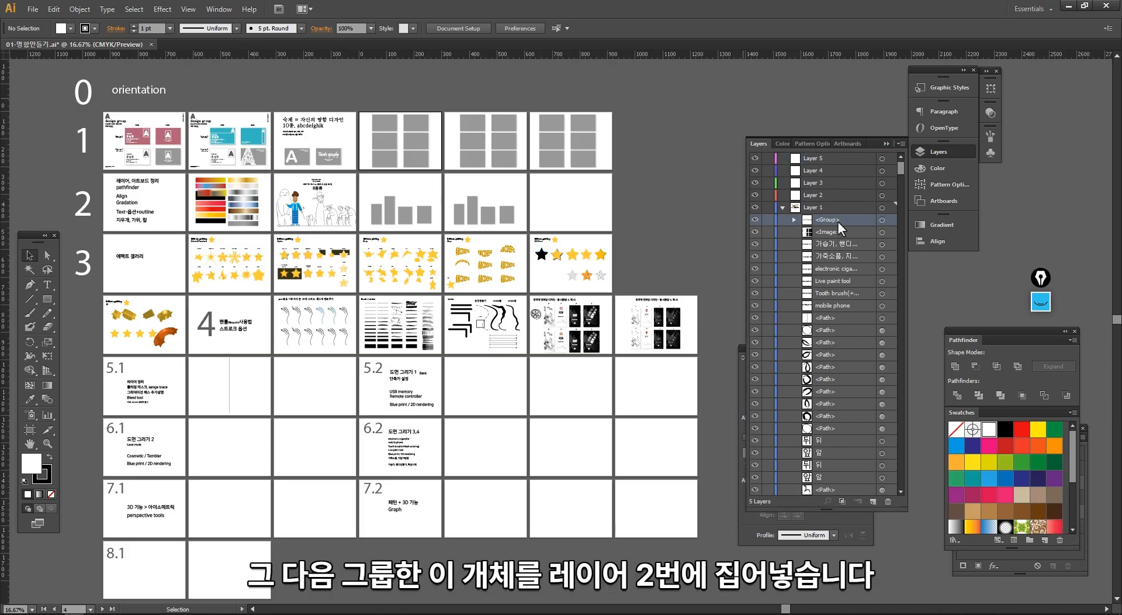
{"action": "left_click_drag", "start_coordinate": [837, 222], "coordinate": [817, 195]}
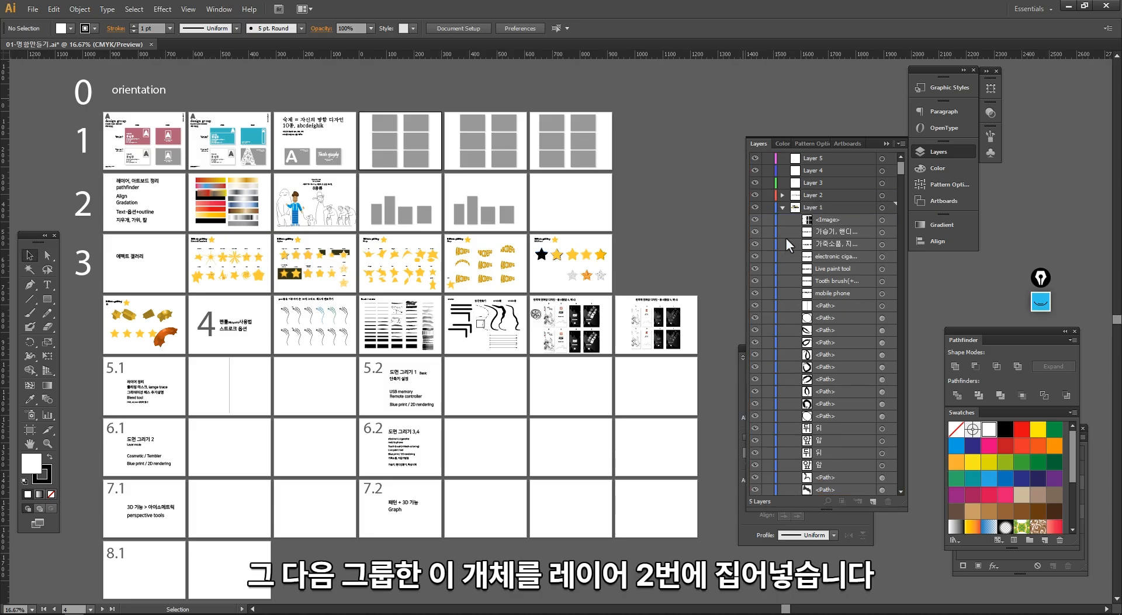
{"action": "left_click", "coordinate": [782, 196]}
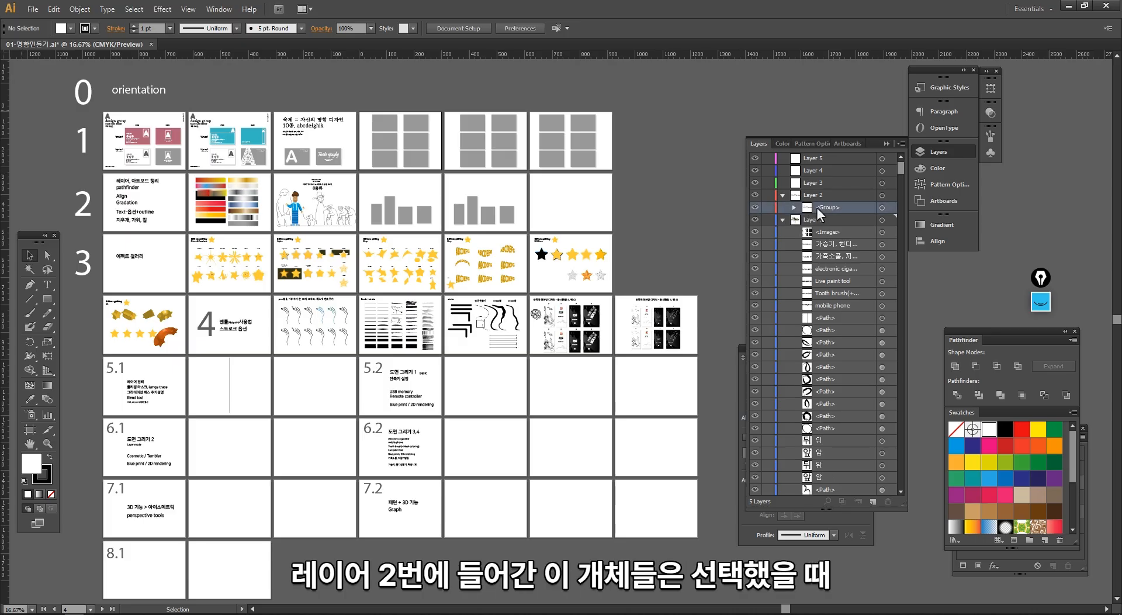
{"action": "left_click", "coordinate": [590, 161]}
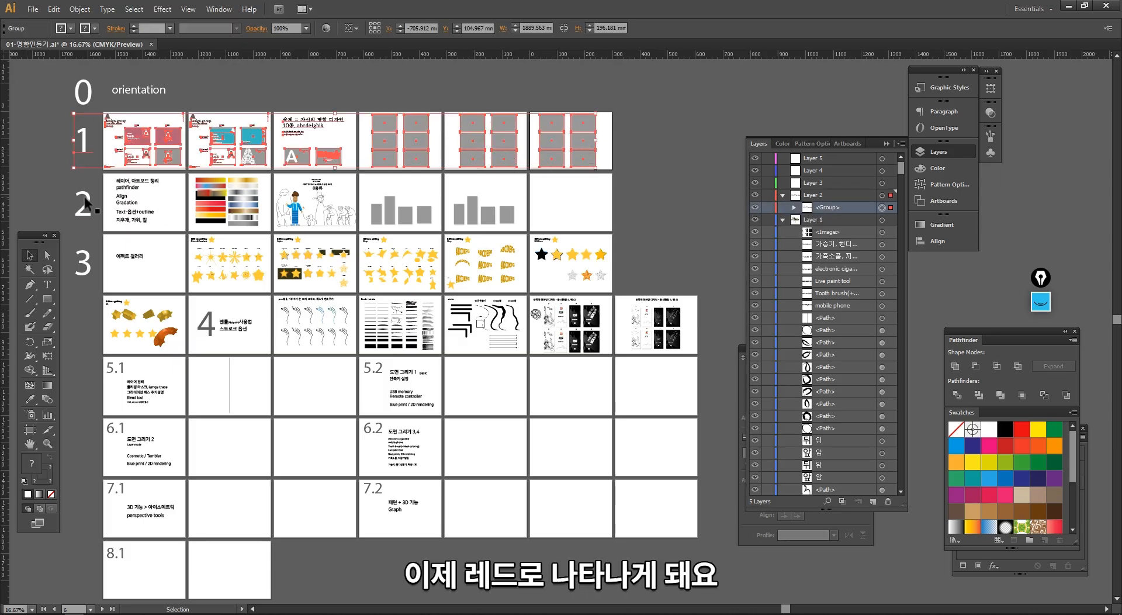
- Group the row 2 objects with their number heading, and move the group from the front of Layer 1 into Layer 3
{"action": "left_click_drag", "start_coordinate": [60, 175], "coordinate": [494, 232]}
{"action": "key", "text": "ctrl+g"}
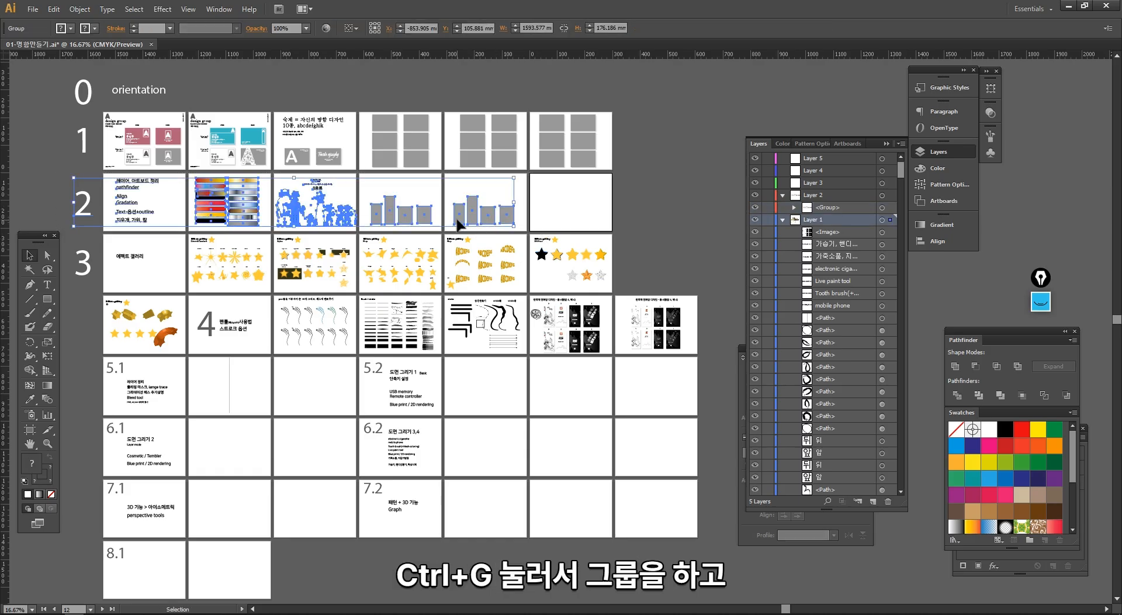
{"action": "right_click", "coordinate": [471, 219]}
{"action": "mouse_move", "coordinate": [556, 318]}
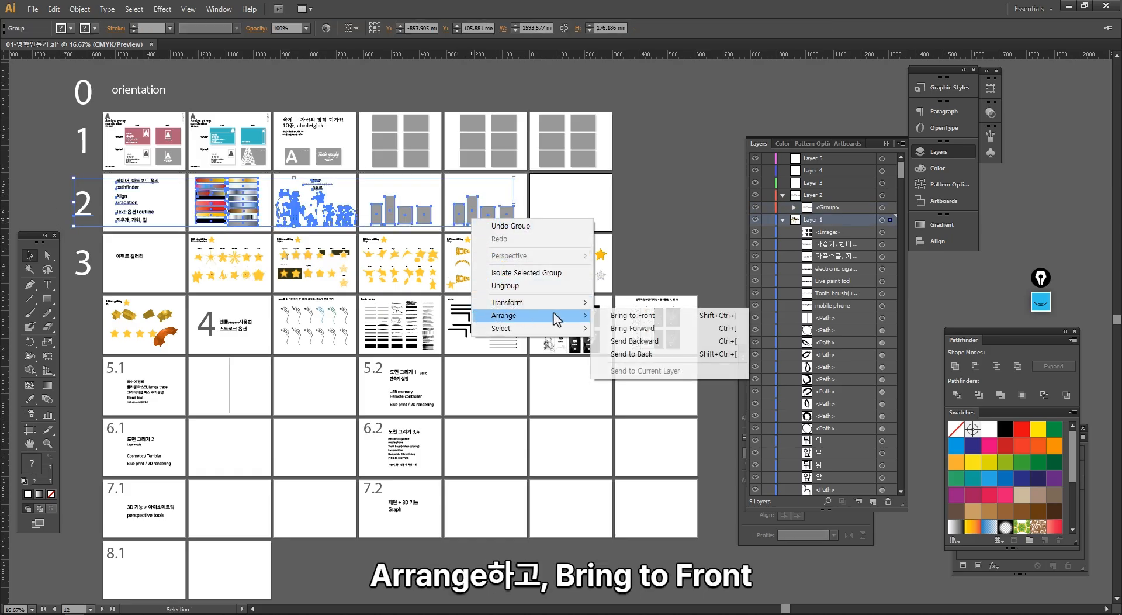
{"action": "left_click", "coordinate": [634, 316]}
{"action": "left_click", "coordinate": [839, 232]}
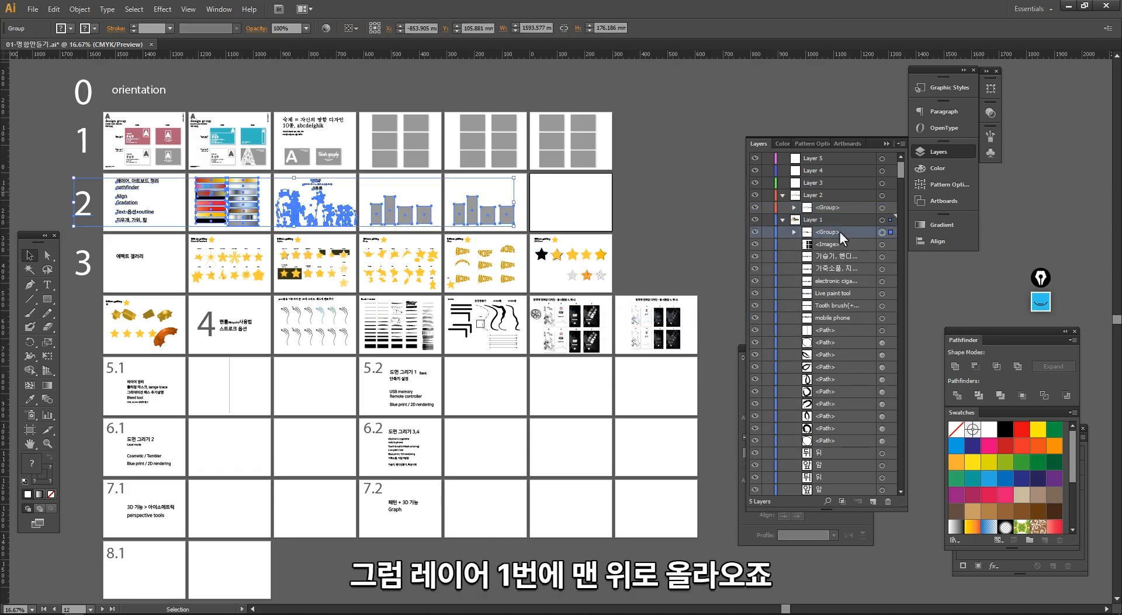
{"action": "left_click_drag", "start_coordinate": [837, 231], "coordinate": [815, 183]}
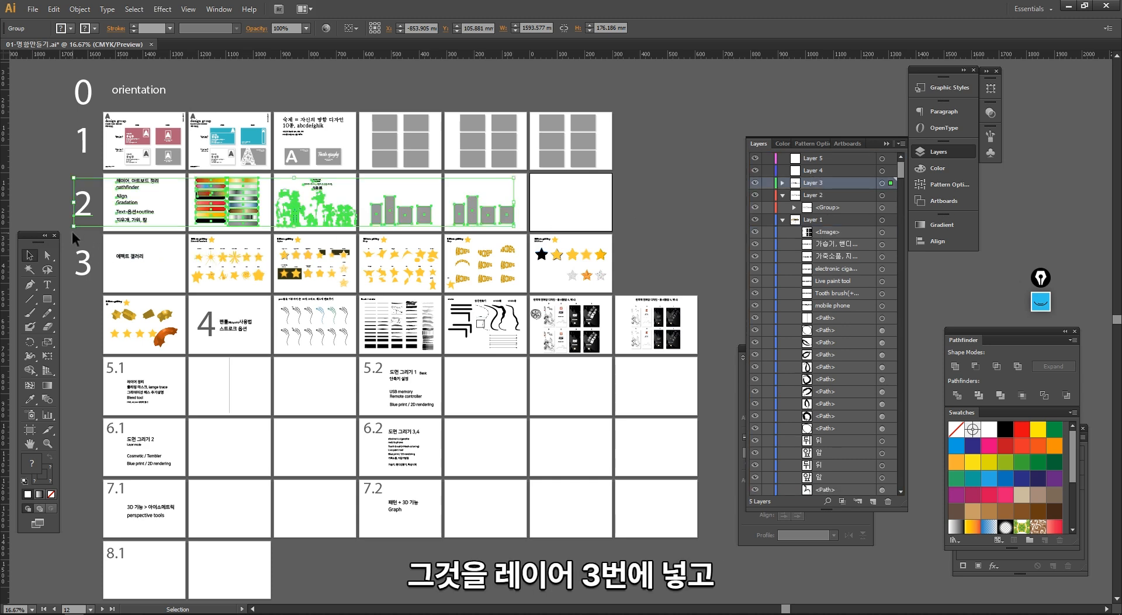
- Group the row 3 effect gallery objects with their heading, and move the group from the front of Layer 1 into Layer 4
{"action": "left_click_drag", "start_coordinate": [72, 231], "coordinate": [593, 302]}
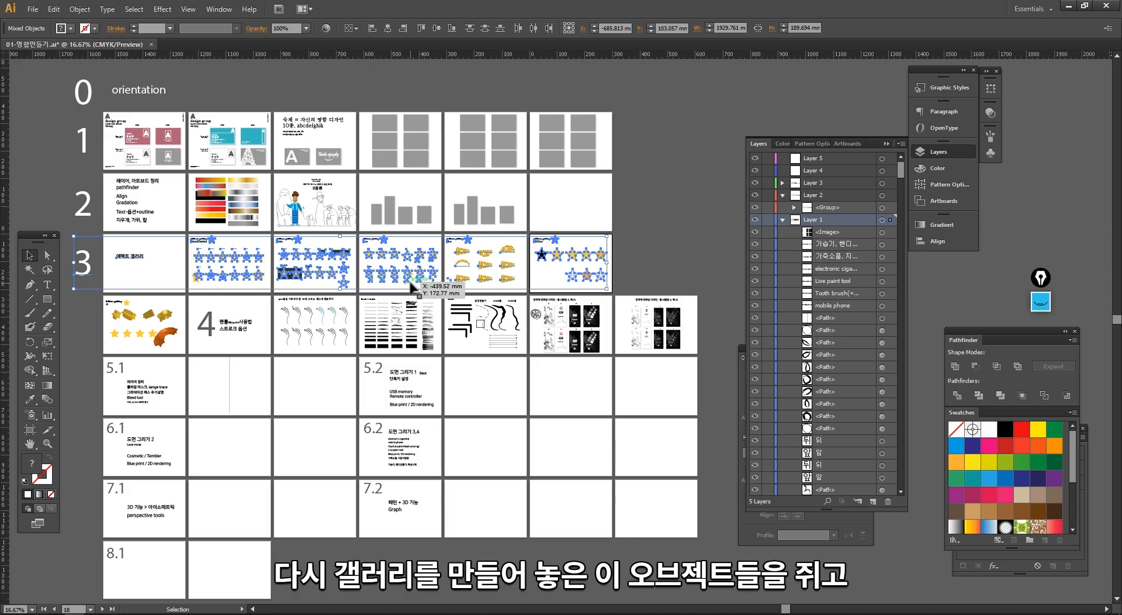
{"action": "key", "text": "ctrl"}
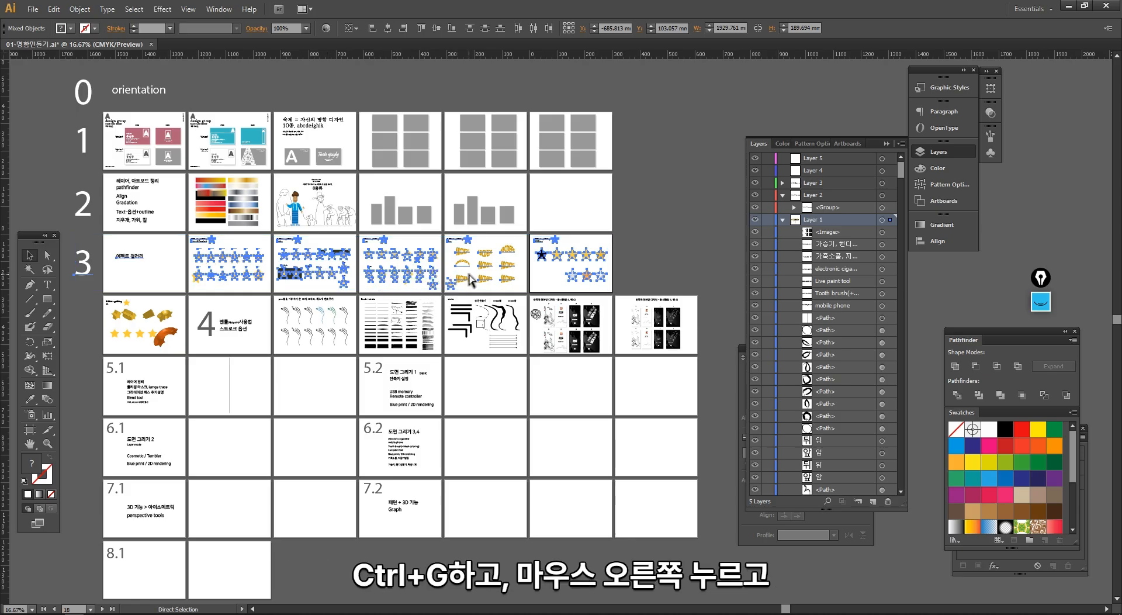
{"action": "key", "text": "ctrl+g"}
{"action": "right_click", "coordinate": [576, 256]}
{"action": "mouse_move", "coordinate": [608, 350]}
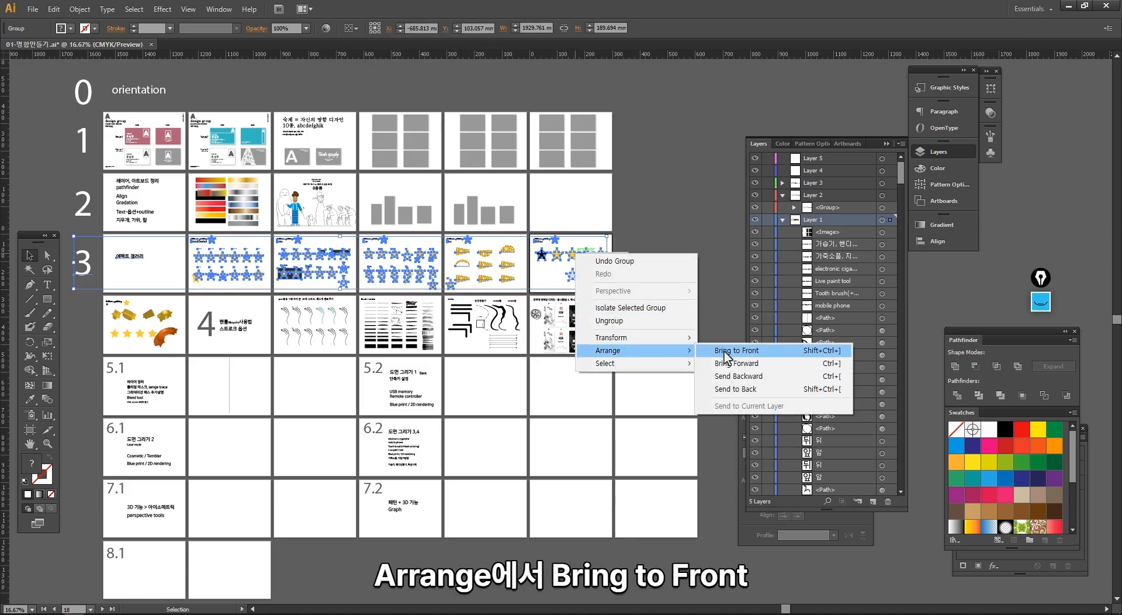
{"action": "left_click", "coordinate": [725, 350]}
{"action": "left_click_drag", "start_coordinate": [858, 234], "coordinate": [829, 170]}
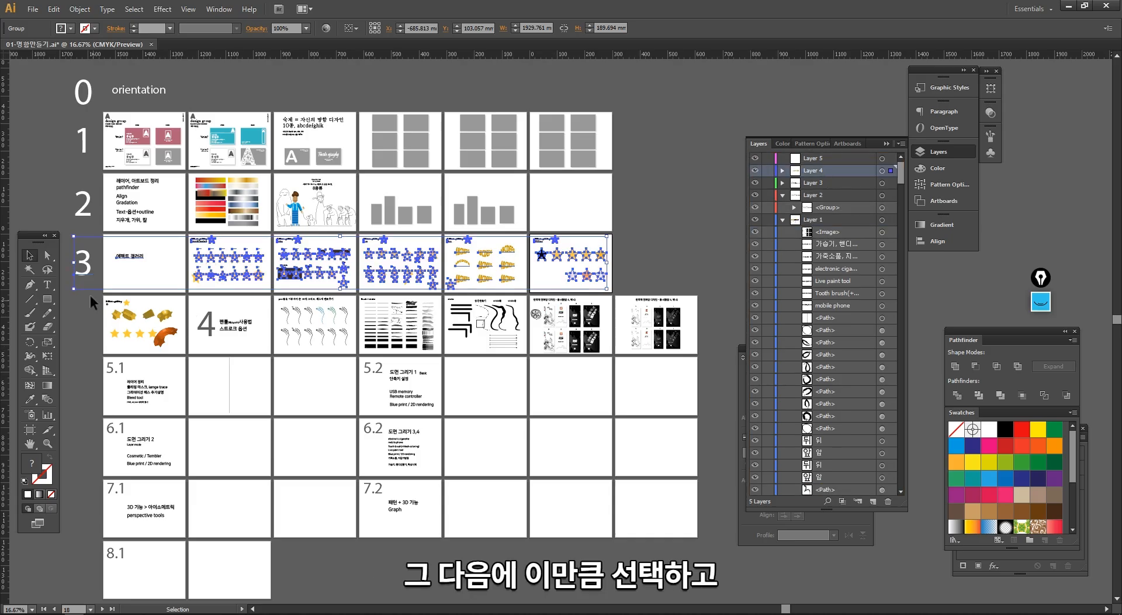
- Group the objects in the row containing heading 4, and move the group from the front of Layer 1 into Layer 5
{"action": "left_click_drag", "start_coordinate": [90, 296], "coordinate": [696, 354]}
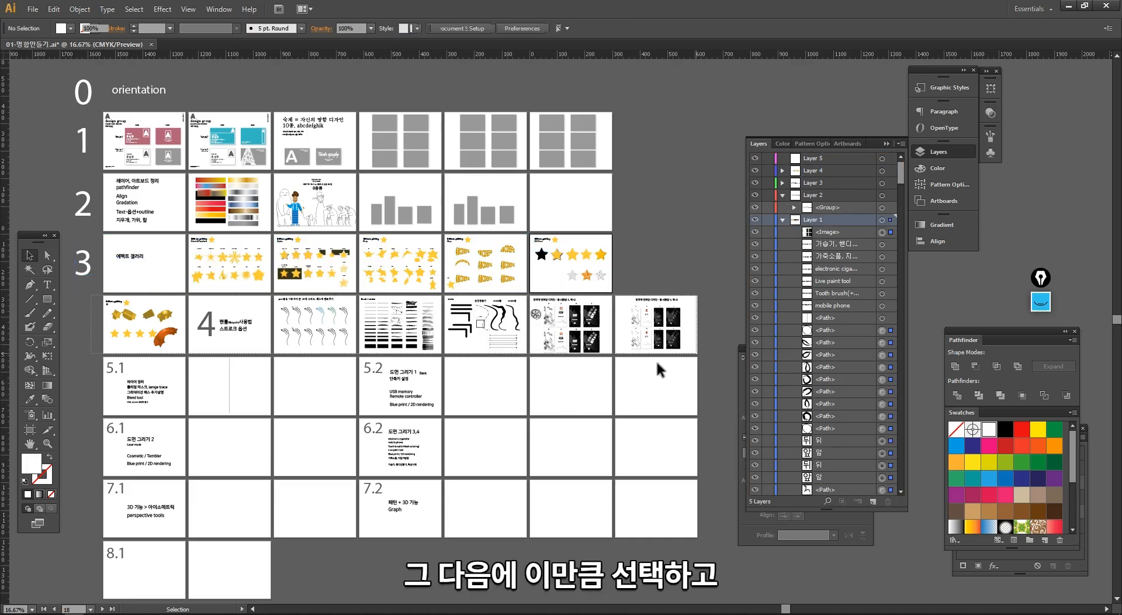
{"action": "key", "text": "ctrl+g"}
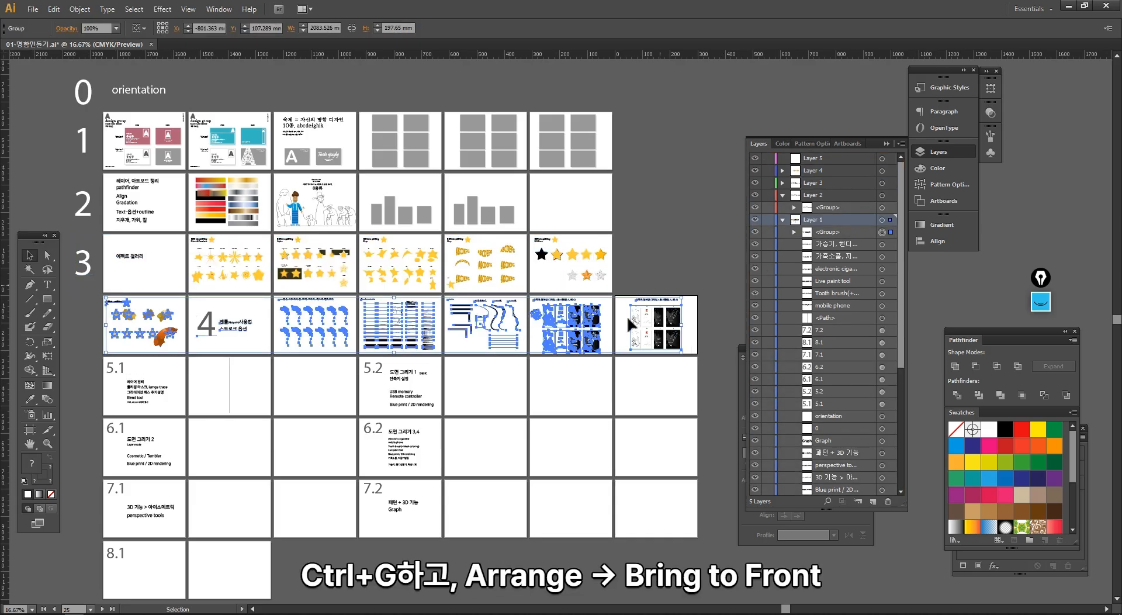
{"action": "right_click", "coordinate": [630, 323]}
{"action": "mouse_move", "coordinate": [642, 416]}
{"action": "left_click", "coordinate": [733, 412]}
{"action": "left_click_drag", "start_coordinate": [836, 233], "coordinate": [825, 159]}
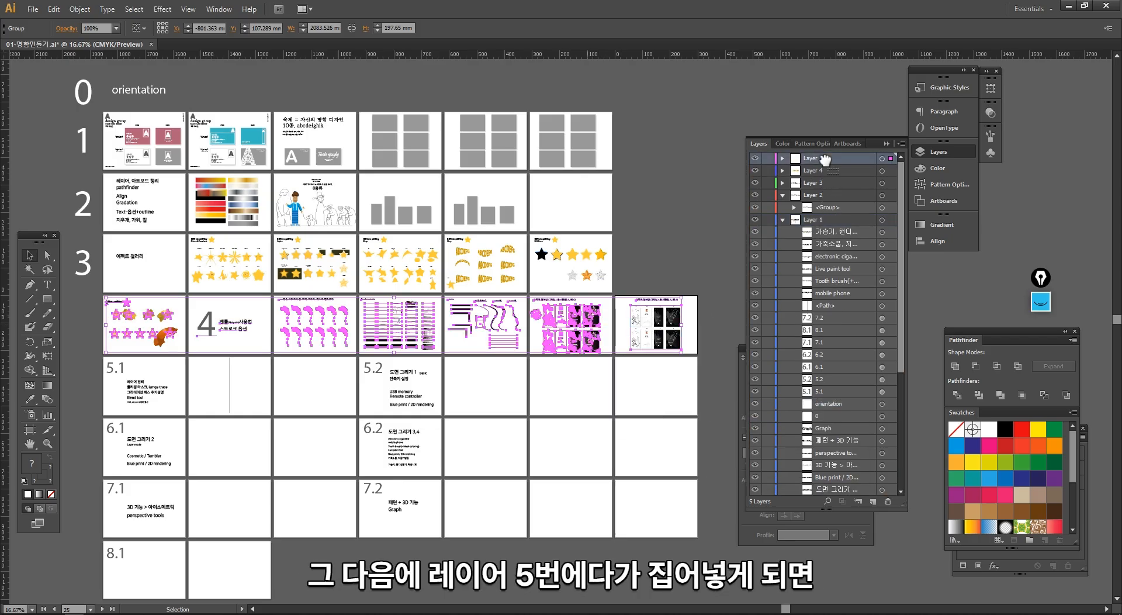
{"action": "left_click", "coordinate": [699, 300]}
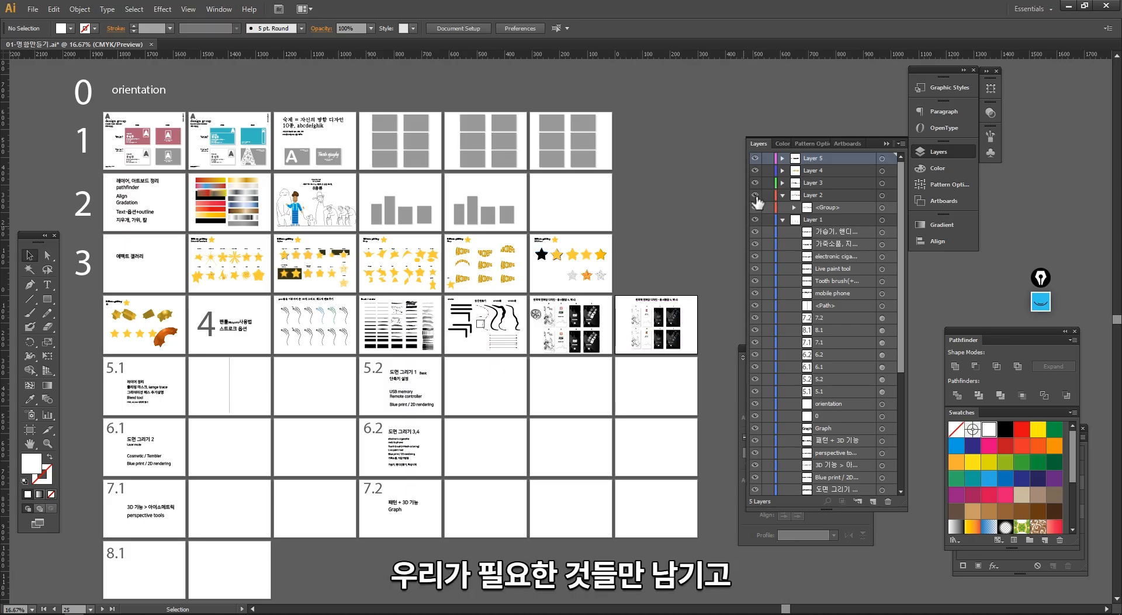
- Hide Layer 4 and toggle the visibility of Layers 2, 3 and 5 to try showing only the needed rows
{"action": "left_click", "coordinate": [755, 195]}
{"action": "left_click", "coordinate": [755, 171]}
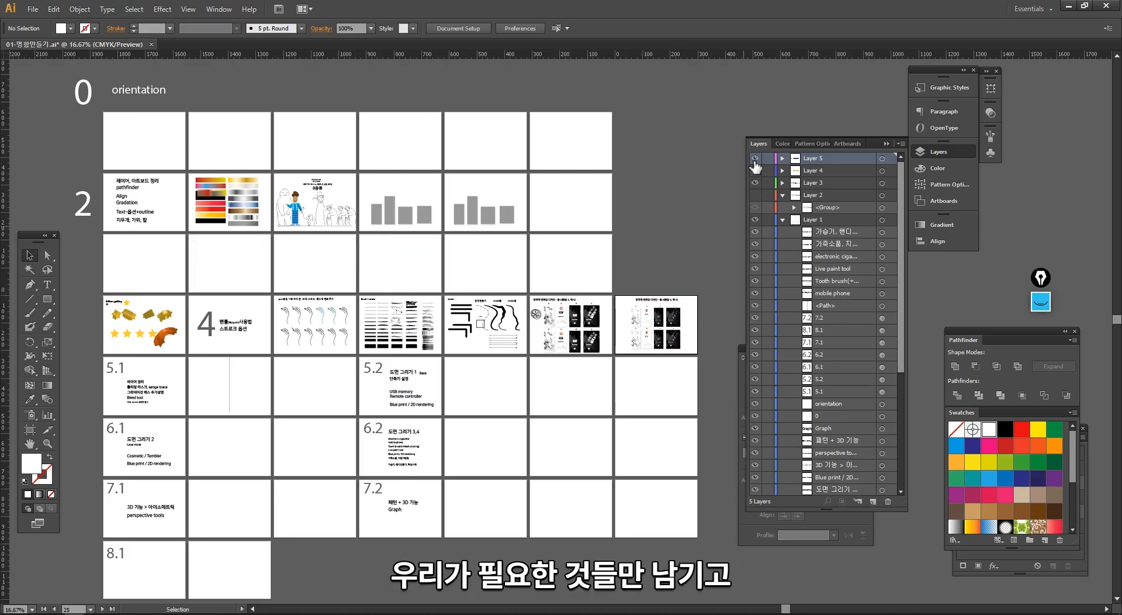
{"action": "left_click", "coordinate": [755, 159]}
{"action": "left_click", "coordinate": [755, 159]}
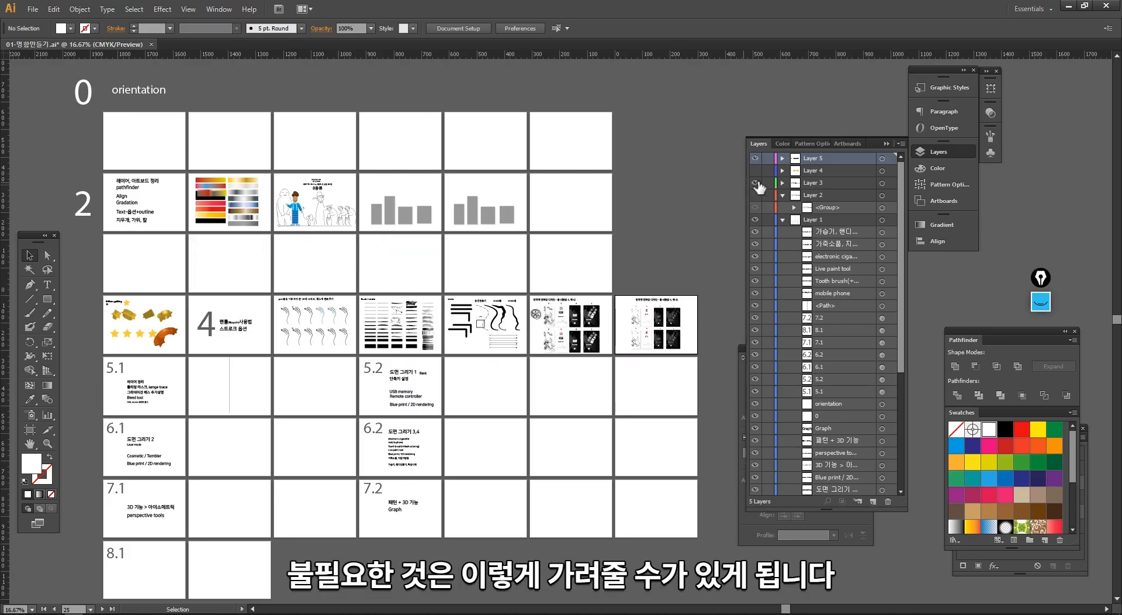
{"action": "left_click", "coordinate": [755, 183]}
{"action": "left_click", "coordinate": [755, 195]}
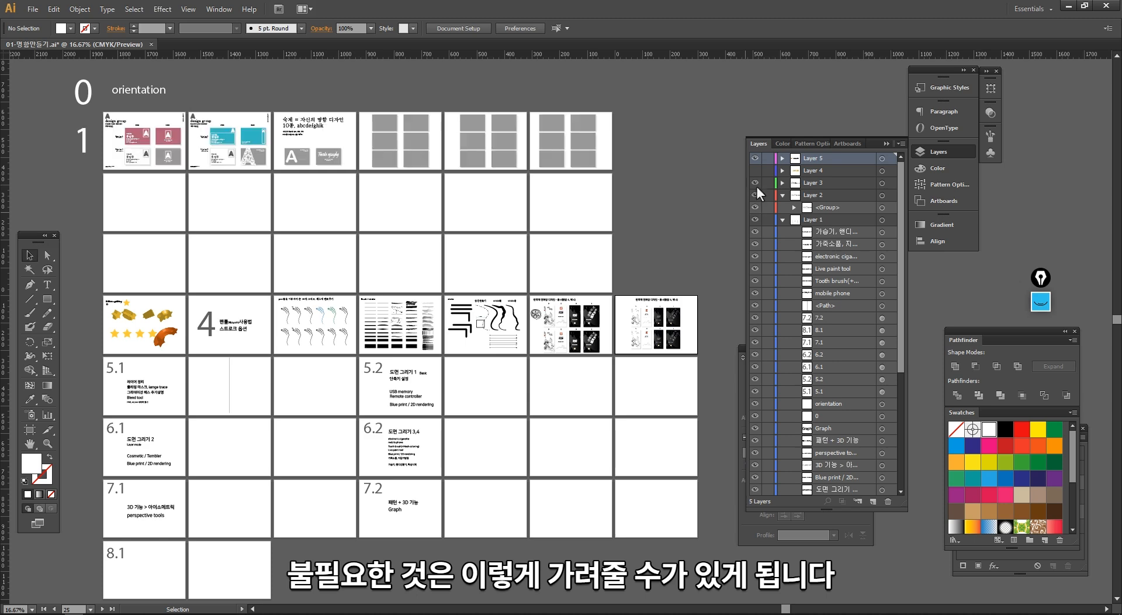
- Hide Layers 2, 3, 4 and 5 to try moving around the document without the four row groups
{"action": "left_click", "coordinate": [755, 182]}
{"action": "left_click", "coordinate": [755, 170]}
{"action": "left_click", "coordinate": [755, 170]}
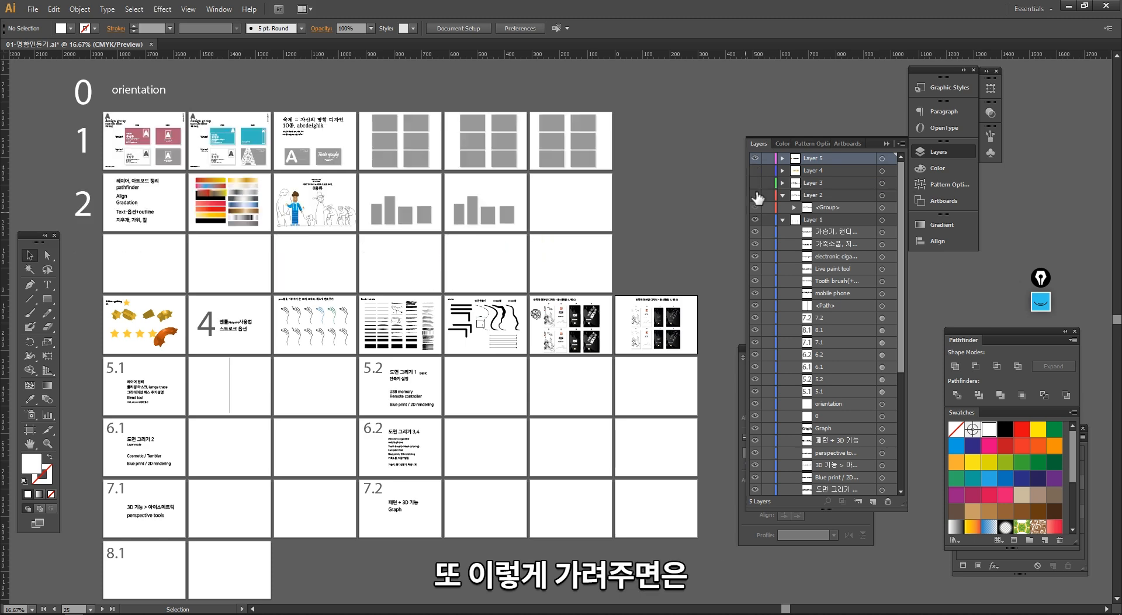
{"action": "left_click", "coordinate": [755, 159]}
{"action": "key", "text": "space"}
{"action": "left_click_drag", "start_coordinate": [292, 425], "coordinate": [338, 441]}
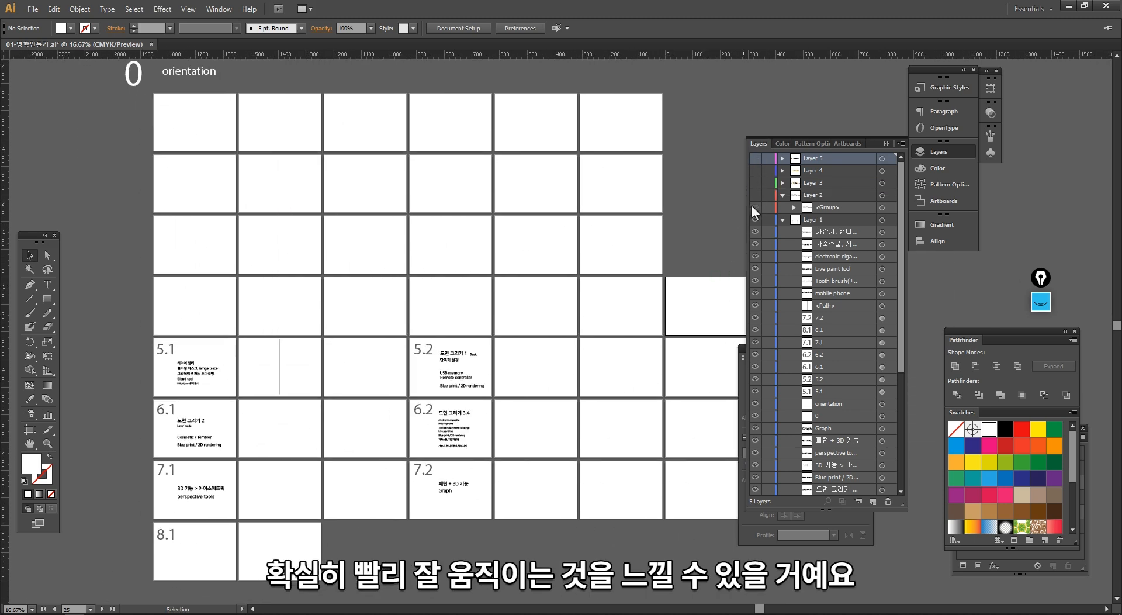
- Show Layers 2, 3, 4 and 5 again
{"action": "left_click", "coordinate": [755, 195]}
{"action": "left_click", "coordinate": [755, 182]}
{"action": "left_click", "coordinate": [755, 170]}
{"action": "left_click", "coordinate": [755, 159]}
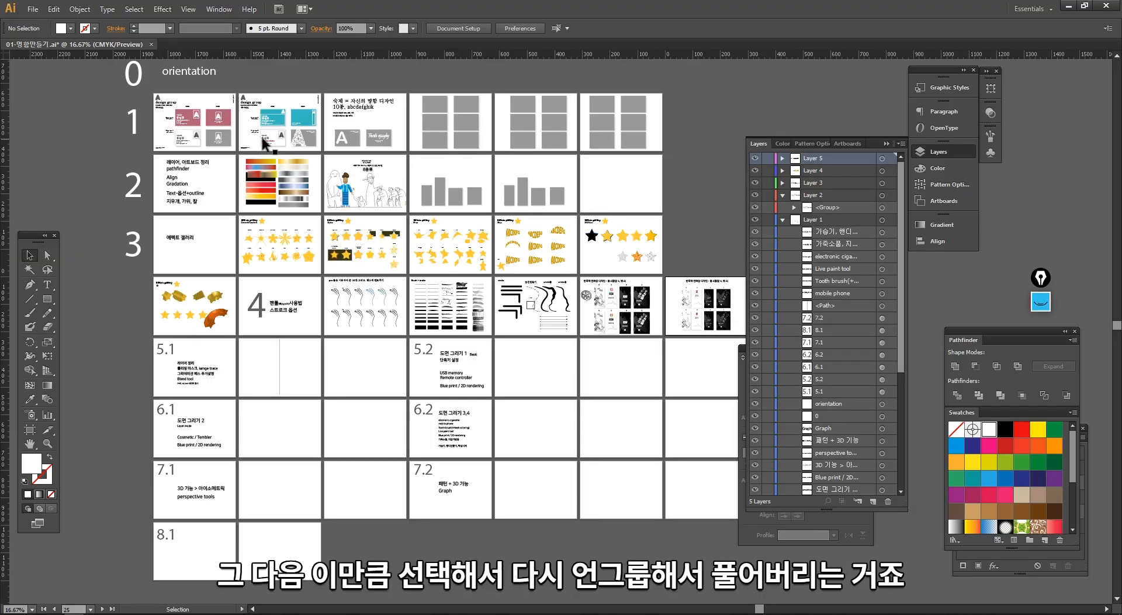
- Ungroup the four row groups under headings 1 to 4, and collapse the expanded layer contents
{"action": "left_click_drag", "start_coordinate": [265, 143], "coordinate": [746, 341]}
{"action": "right_click", "coordinate": [533, 296]}
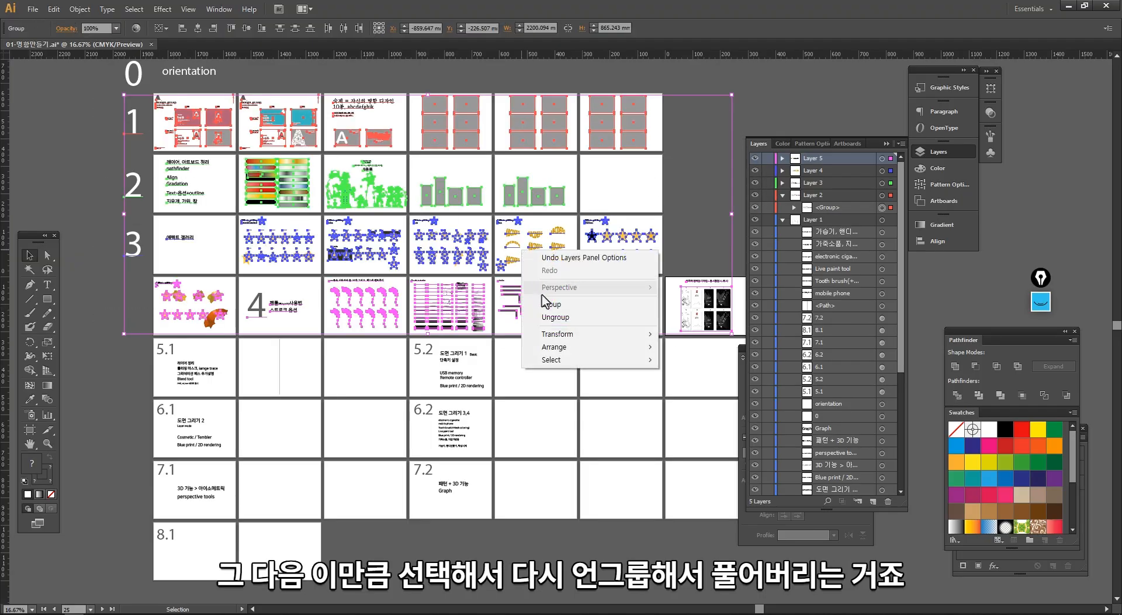
{"action": "left_click", "coordinate": [555, 317]}
{"action": "left_click", "coordinate": [650, 255]}
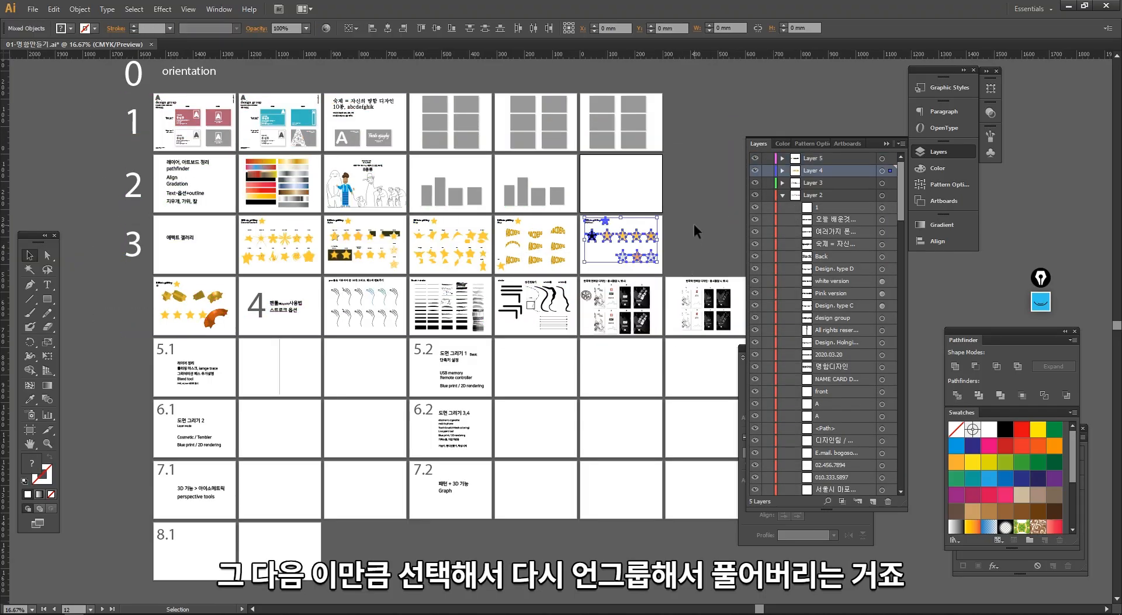
{"action": "left_click", "coordinate": [693, 223]}
{"action": "left_click", "coordinate": [782, 195]}
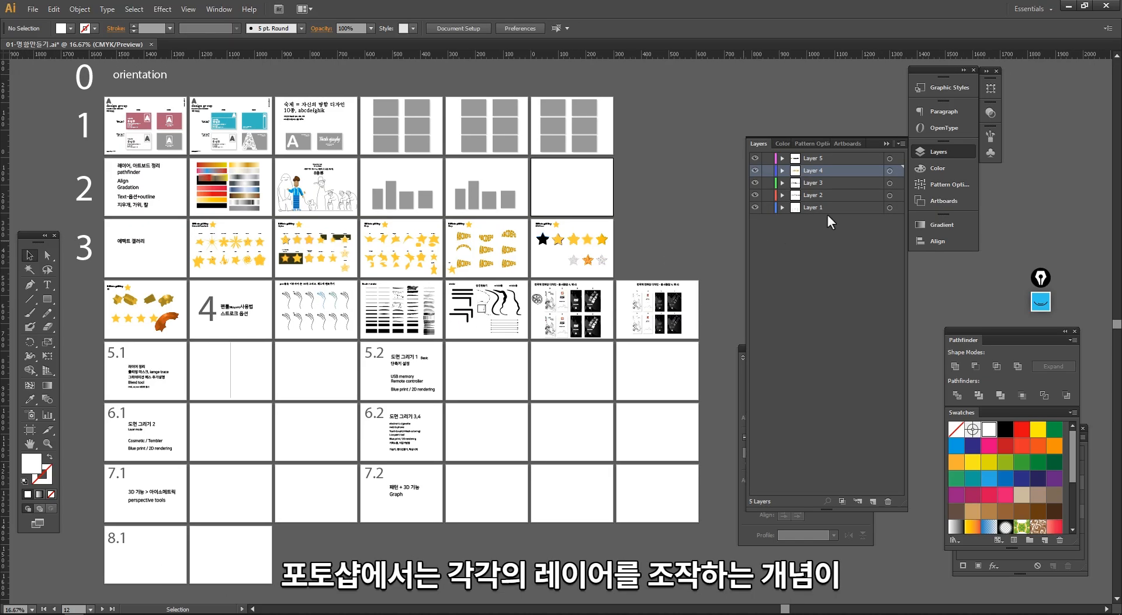
{"action": "left_click", "coordinate": [843, 158]}
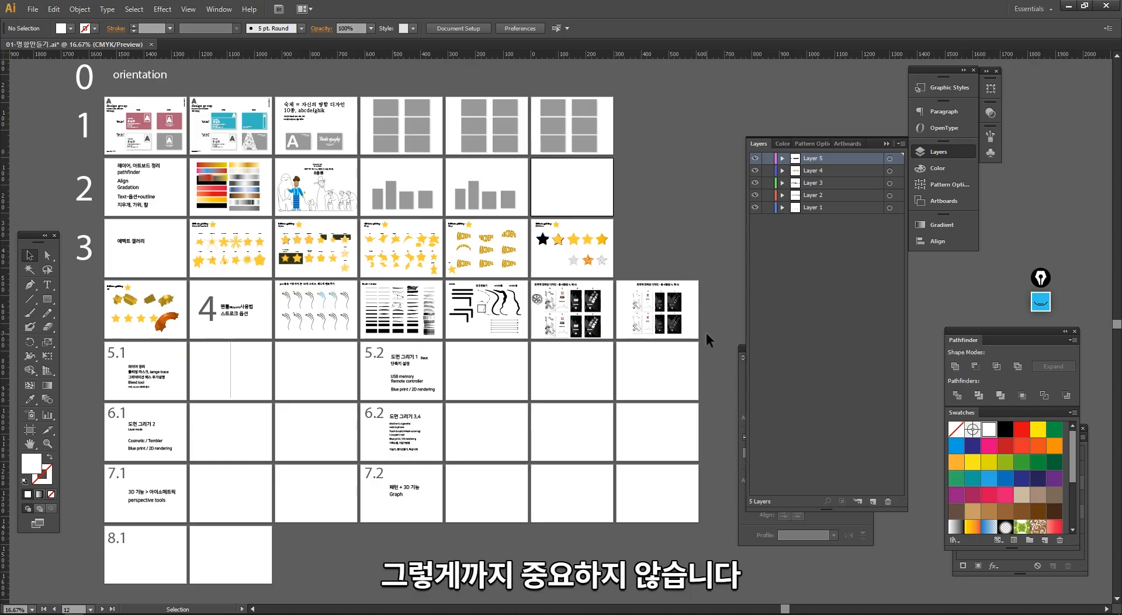
{"action": "left_click", "coordinate": [755, 206]}
{"action": "left_click", "coordinate": [756, 206]}
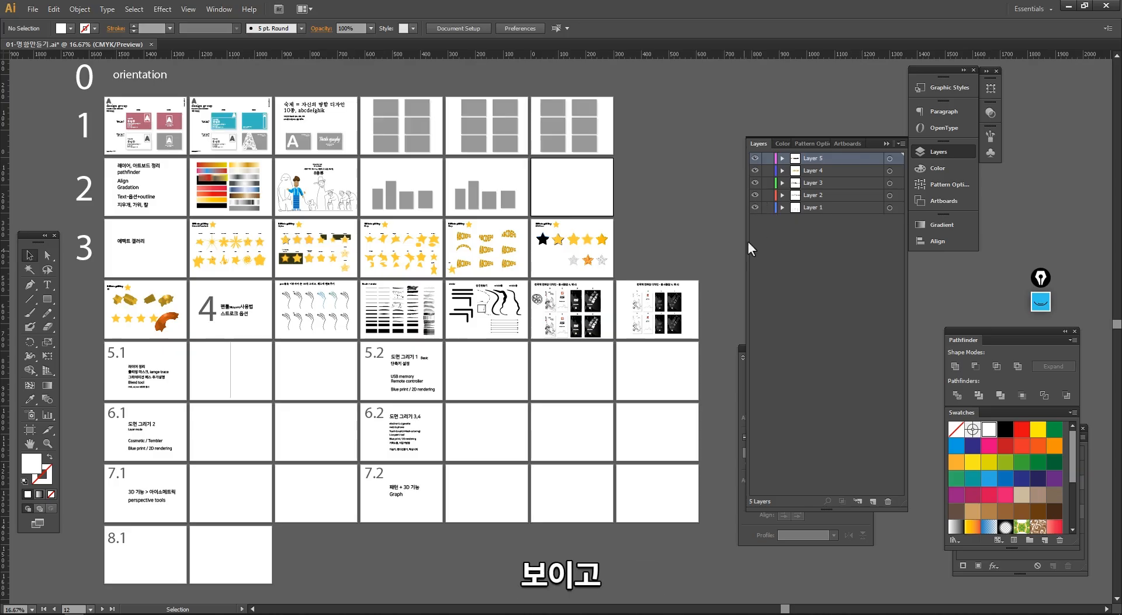
{"action": "left_click_drag", "start_coordinate": [626, 149], "coordinate": [585, 141]}
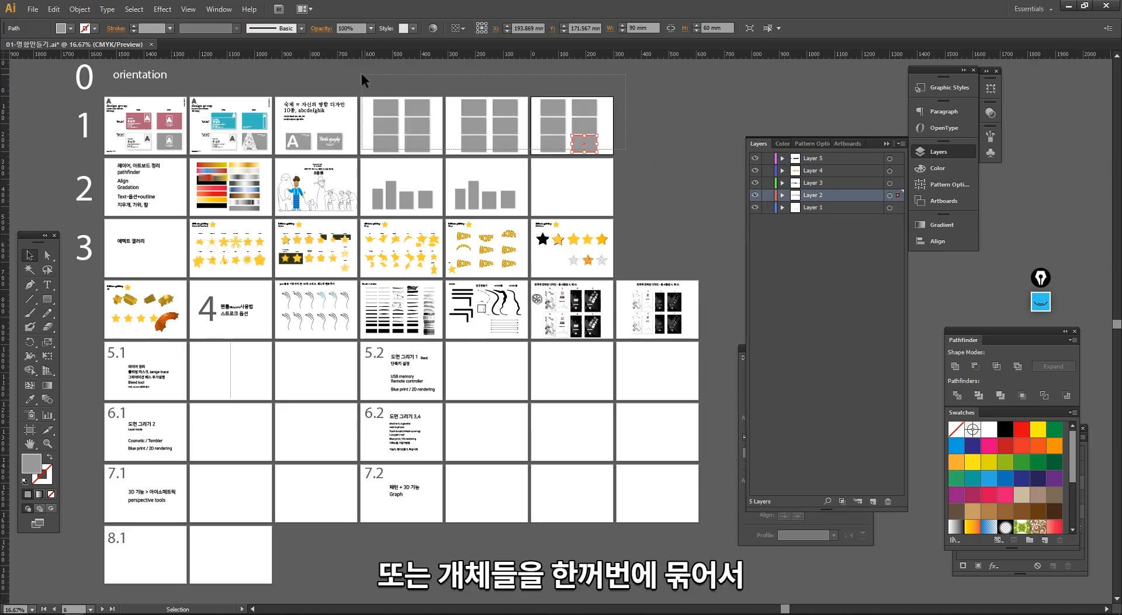
{"action": "left_click_drag", "start_coordinate": [361, 73], "coordinate": [362, 74]}
{"action": "left_click", "coordinate": [696, 229]}
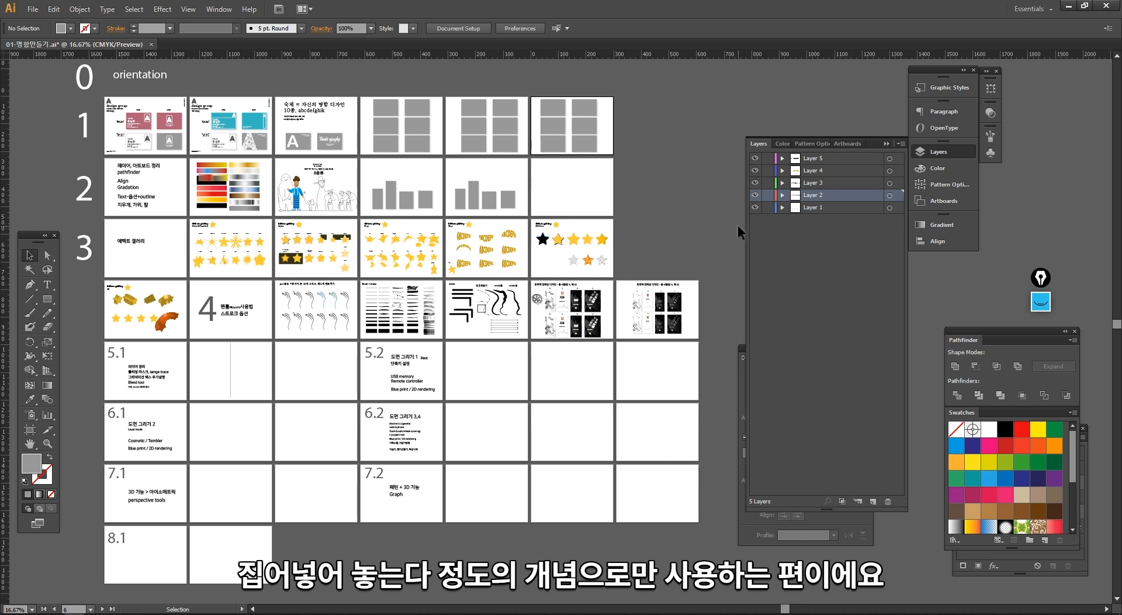
{"action": "left_click_drag", "start_coordinate": [687, 238], "coordinate": [653, 258]}
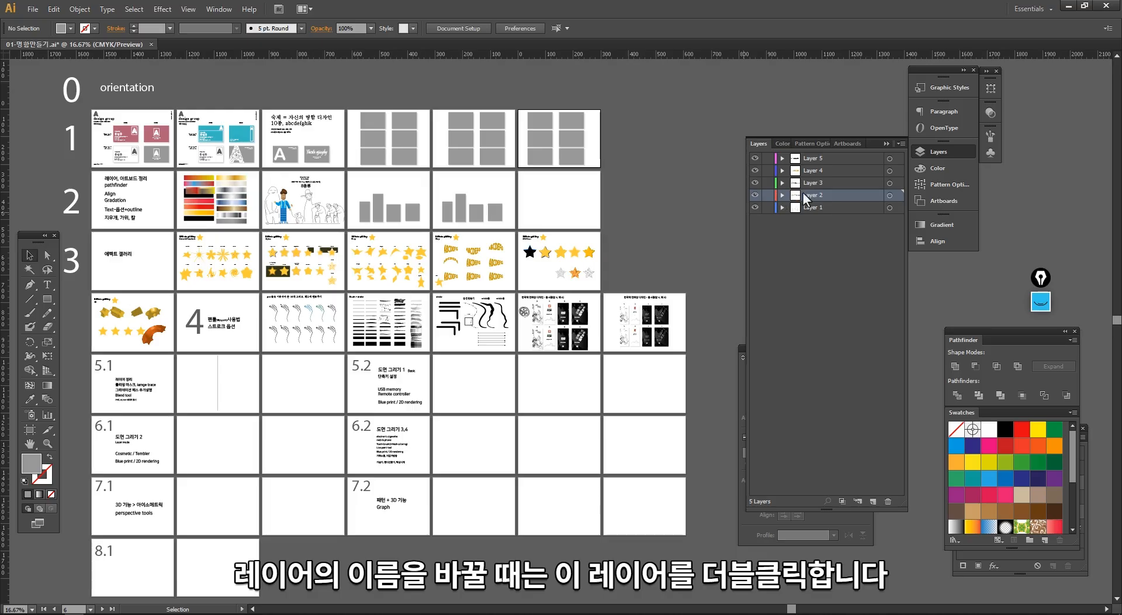
- Enter 1주차 as the name in Layer 2's options and select Light Red from the preset layer colors
{"action": "double_click", "coordinate": [868, 194]}
{"action": "left_click_drag", "start_coordinate": [595, 192], "coordinate": [628, 207]}
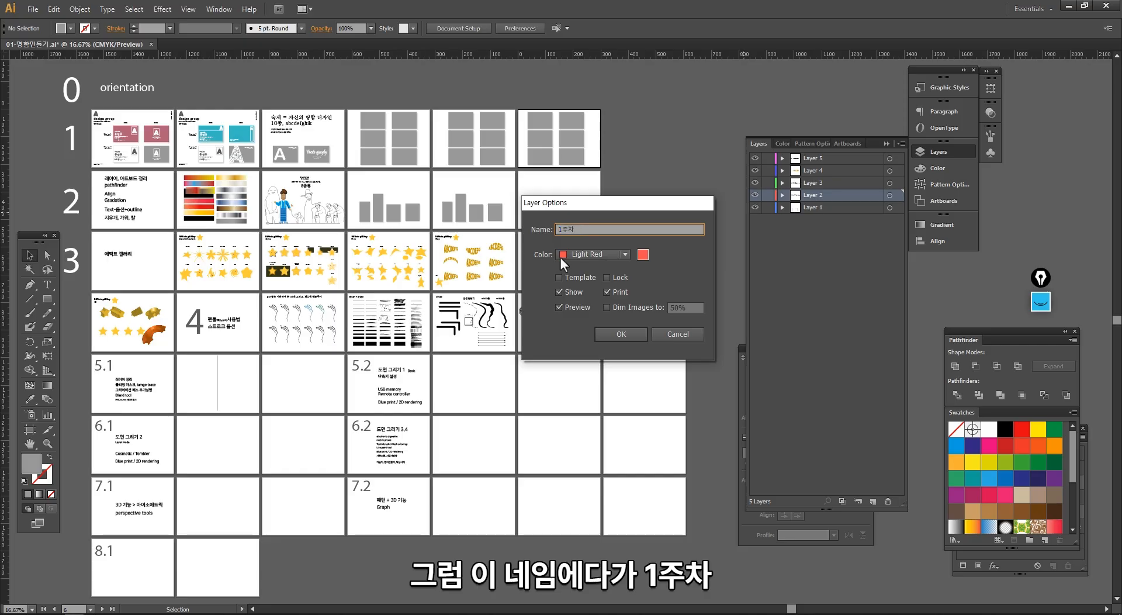
{"action": "left_click", "coordinate": [577, 255]}
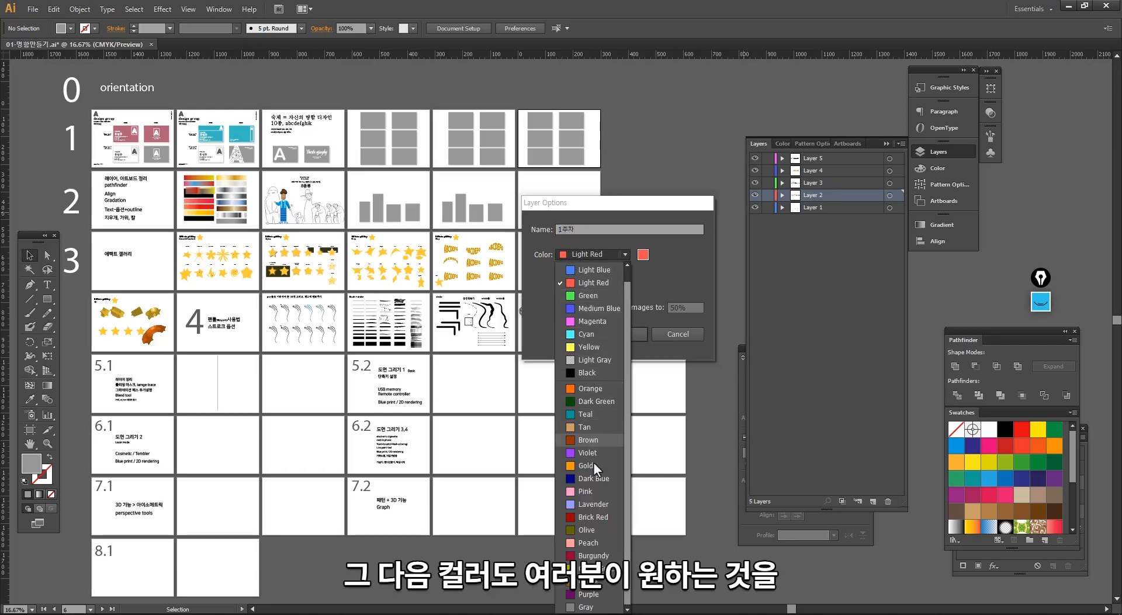
{"action": "scroll", "coordinate": [577, 350], "scroll_direction": "up", "scroll_amount": 1}
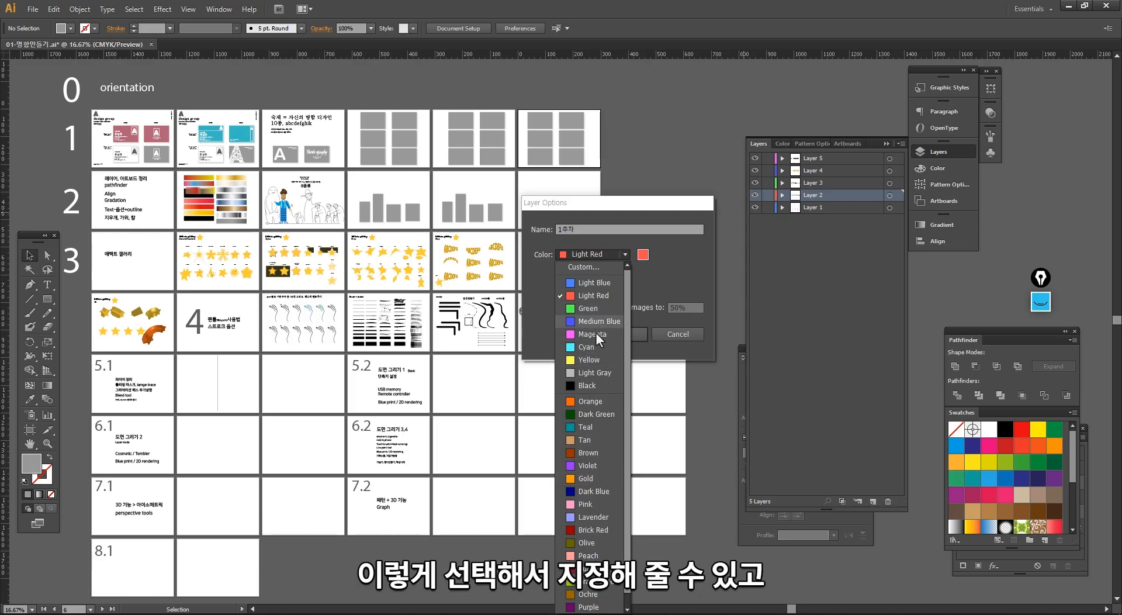
{"action": "left_click", "coordinate": [596, 295]}
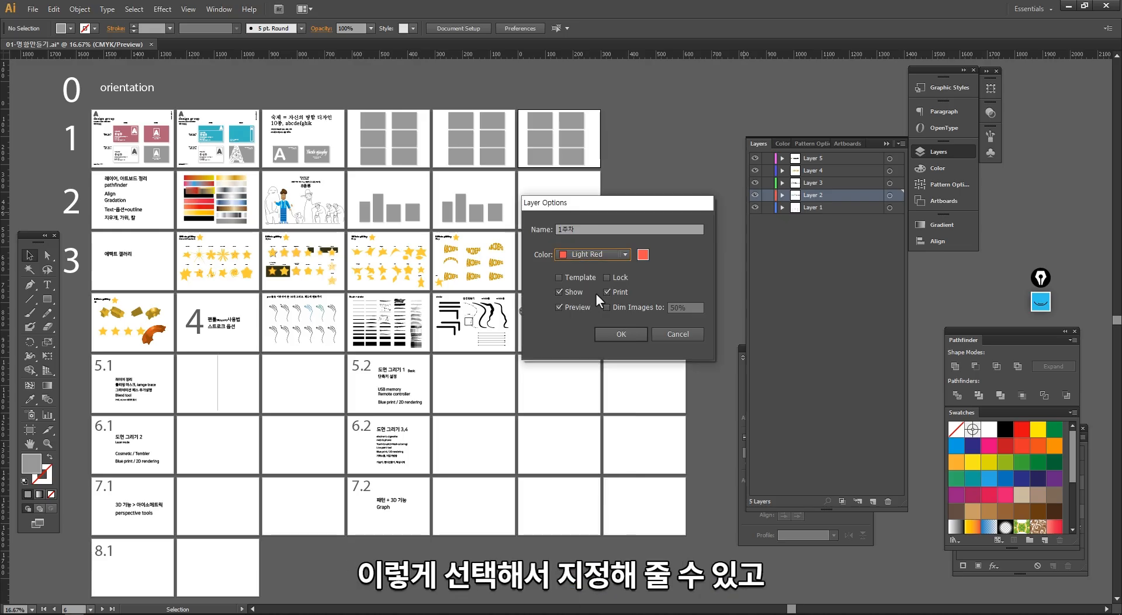
- Give the 1주차 layer a custom light green color of red 187, green 224, blue 109, and apply the options
{"action": "left_click", "coordinate": [643, 255]}
{"action": "left_click_drag", "start_coordinate": [640, 217], "coordinate": [557, 304]}
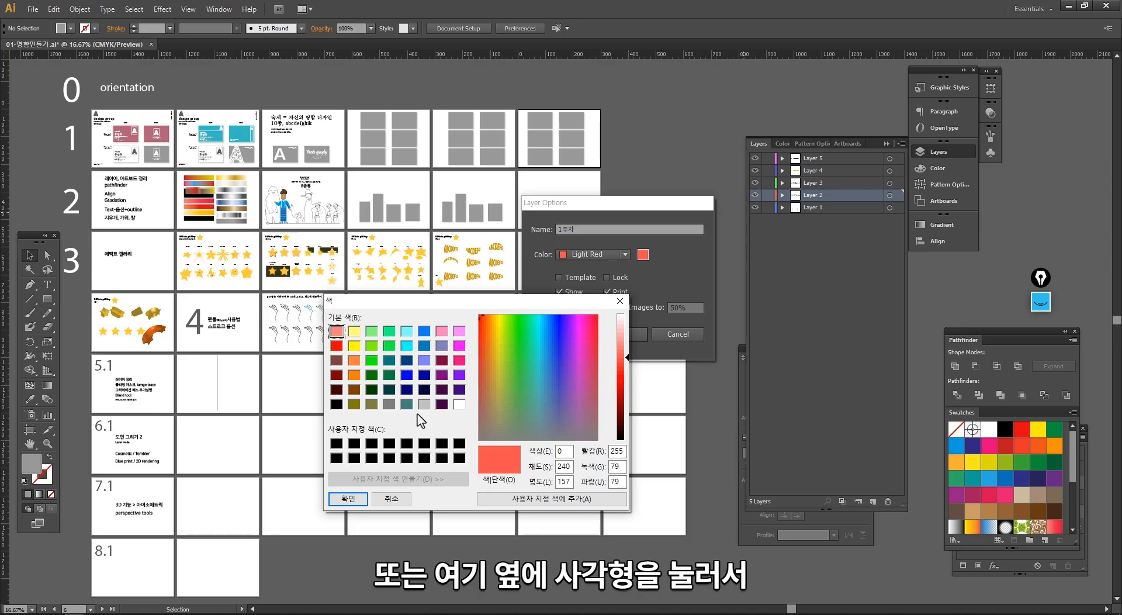
{"action": "left_click_drag", "start_coordinate": [514, 379], "coordinate": [506, 359]}
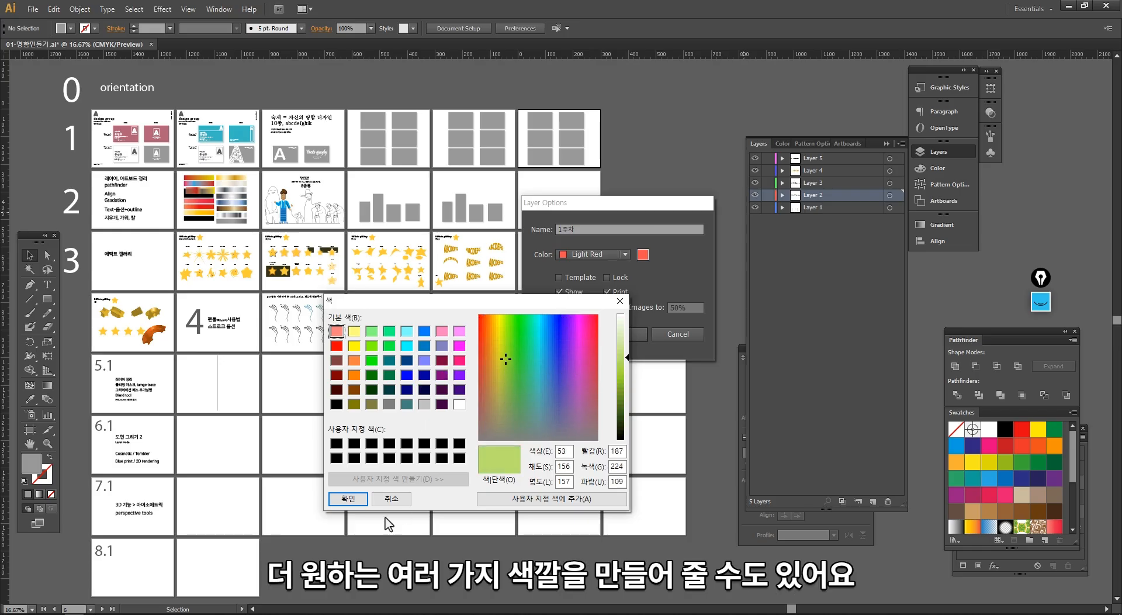
{"action": "left_click", "coordinate": [352, 497]}
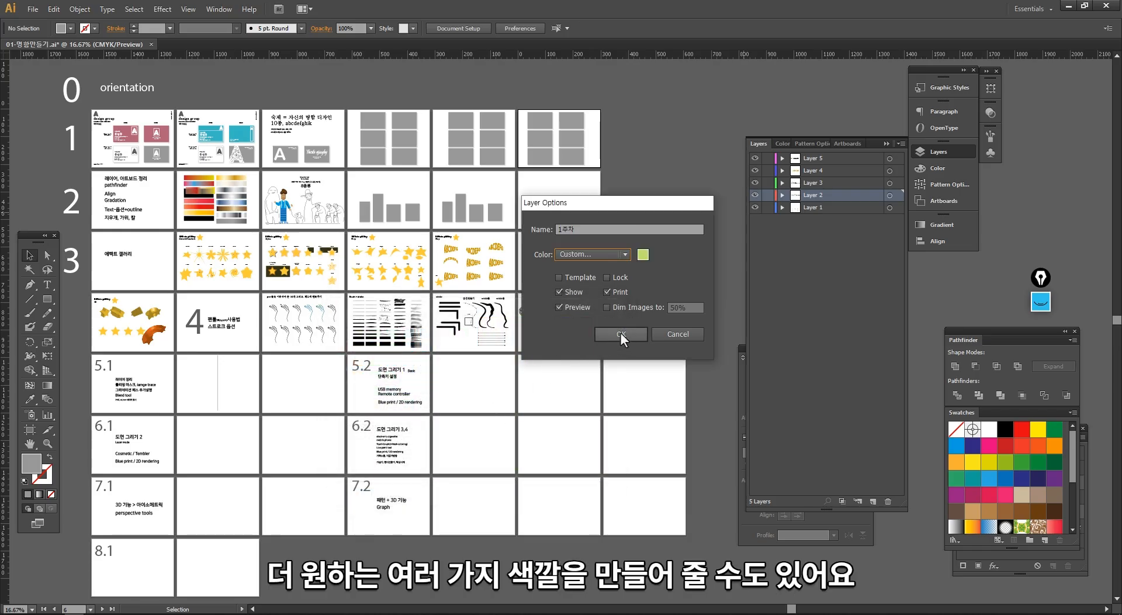
{"action": "left_click", "coordinate": [629, 334]}
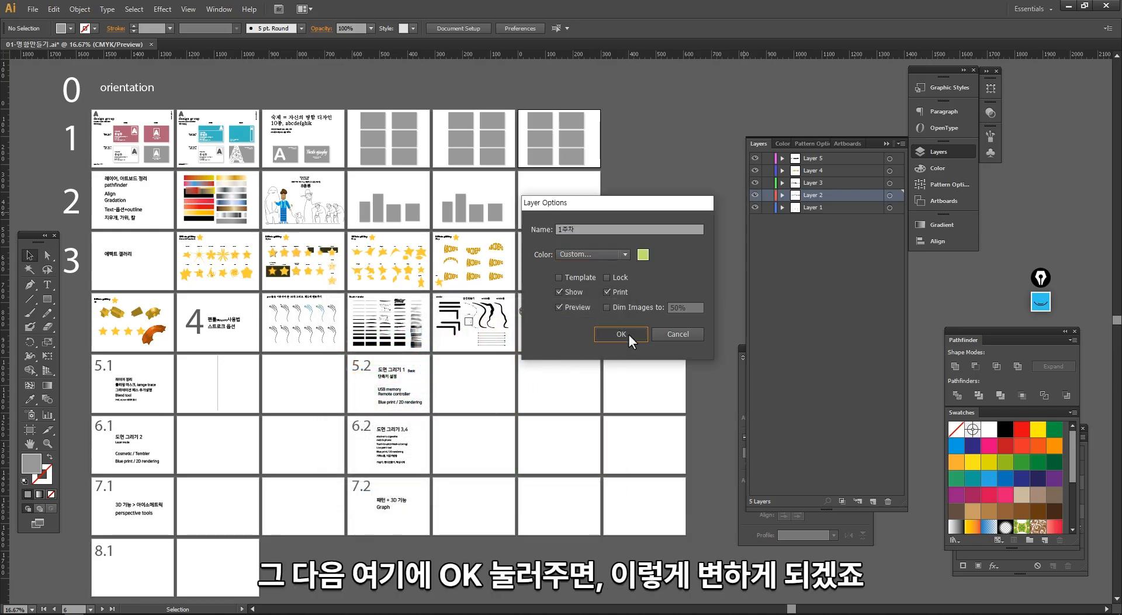
- Rename Layer 3 to 2주차
{"action": "left_click", "coordinate": [755, 194]}
{"action": "left_click", "coordinate": [755, 194]}
{"action": "double_click", "coordinate": [814, 183]}
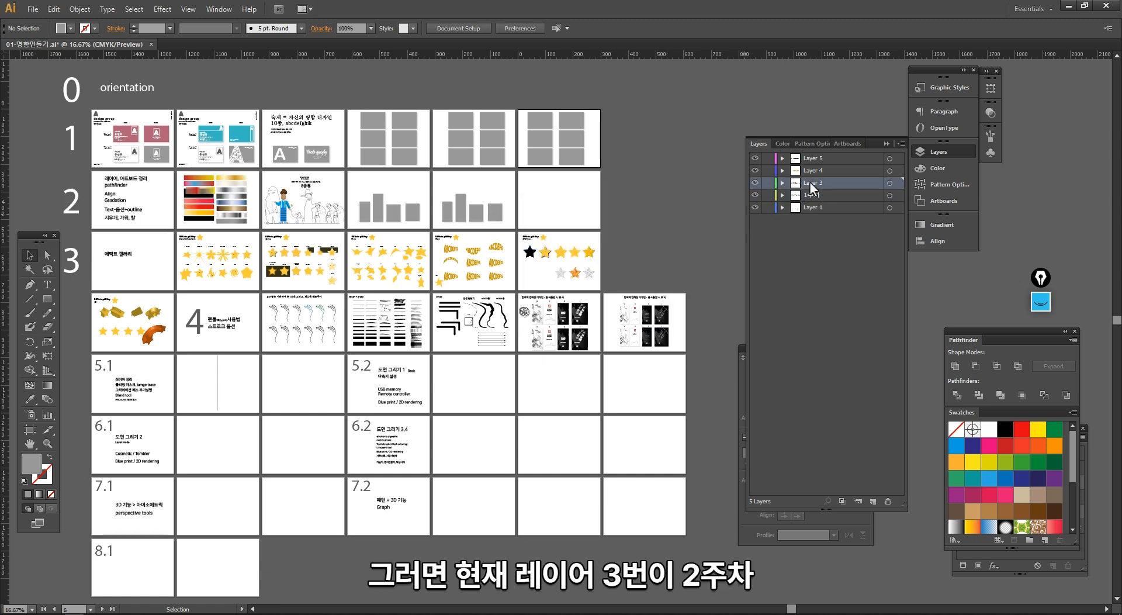
{"action": "type", "text": "2"}
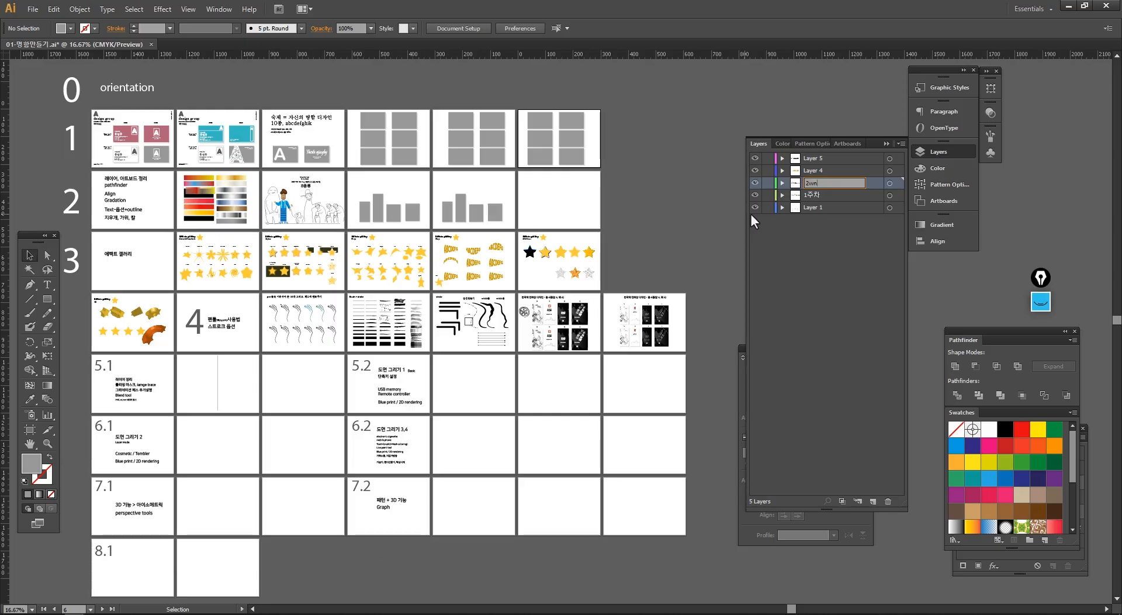
{"action": "type", "text": "주차"}
{"action": "key", "text": "Return"}
- Check which row Layer 4 holds by toggling its visibility, and rename it to 3주차-에펙트 갤러리
{"action": "left_click", "coordinate": [754, 170]}
{"action": "left_click", "coordinate": [755, 170]}
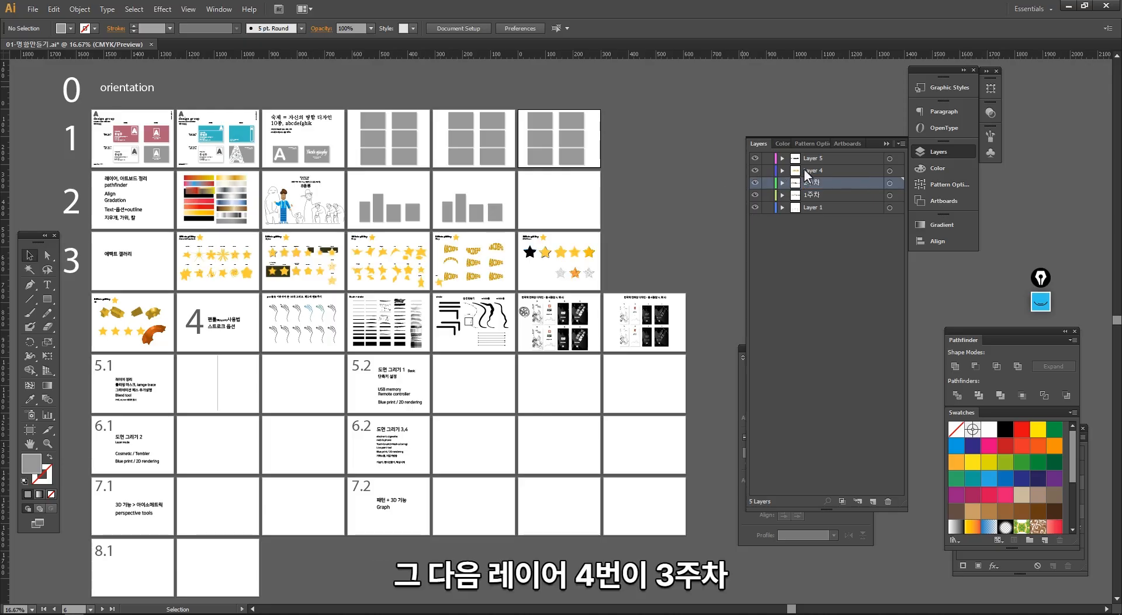
{"action": "double_click", "coordinate": [813, 171]}
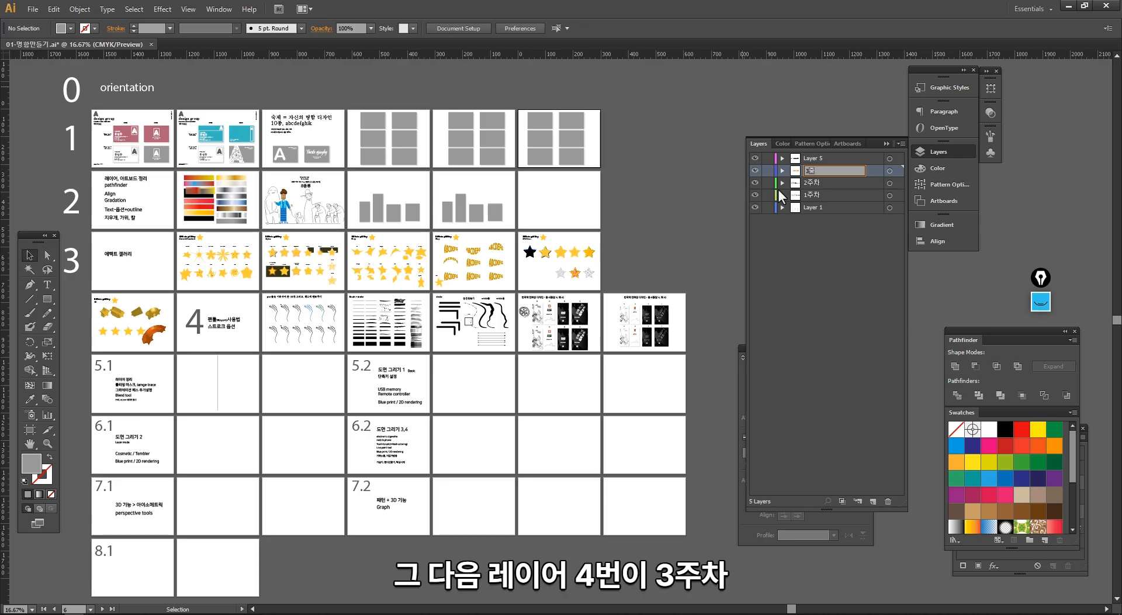
{"action": "type", "text": "주차-에"}
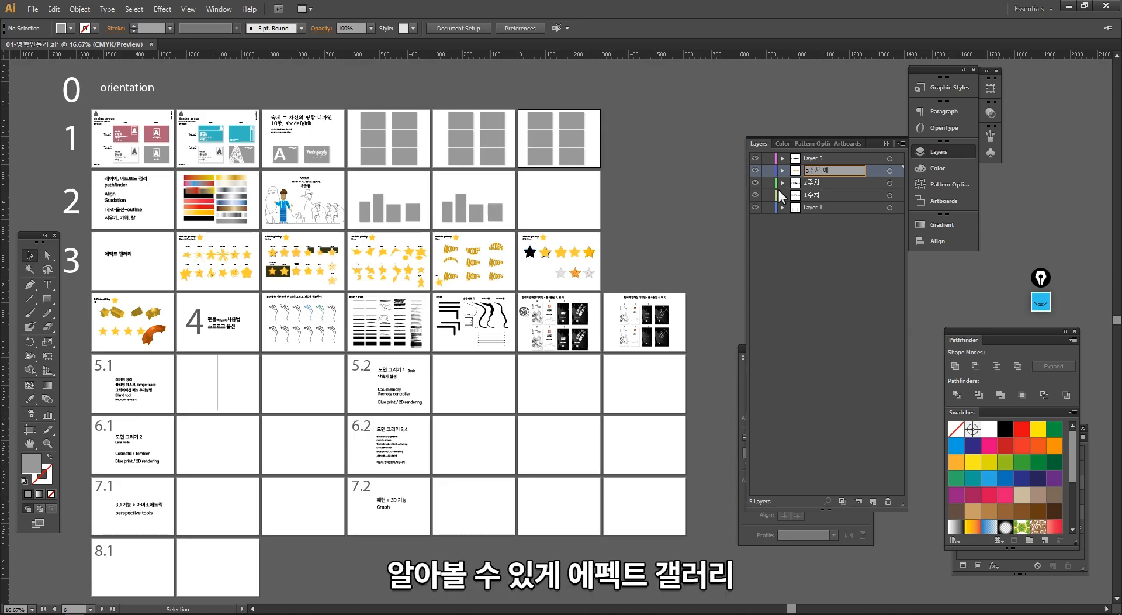
{"action": "type", "text": "ㅍ펙트 갤러리"}
{"action": "key", "text": "Return"}
- Check which row Layer 5 holds by toggling its visibility, and rename it to 4주차-스트로크 펜툴 옵션
{"action": "left_click", "coordinate": [755, 158]}
{"action": "left_click", "coordinate": [755, 157]}
{"action": "double_click", "coordinate": [830, 158]}
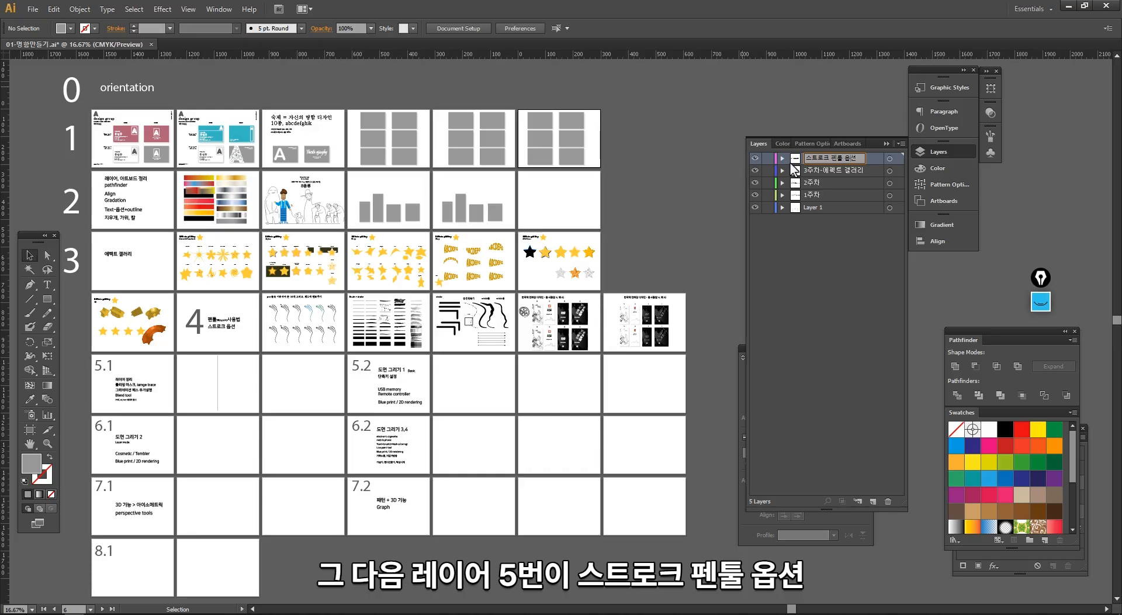
{"action": "key", "text": "Home"}
{"action": "type", "text": "4"}
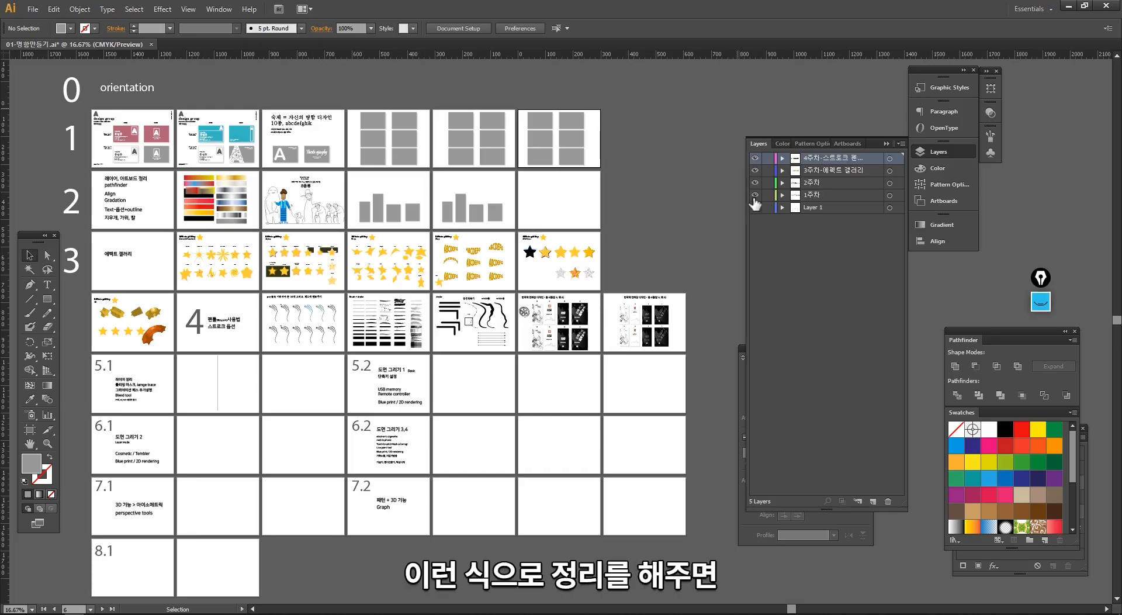
- Hide the four week layers, reveal individual rows to check them, and leave only the 4주차 layer shown with Layer 1
{"action": "left_click_drag", "start_coordinate": [495, 363], "coordinate": [520, 322]}
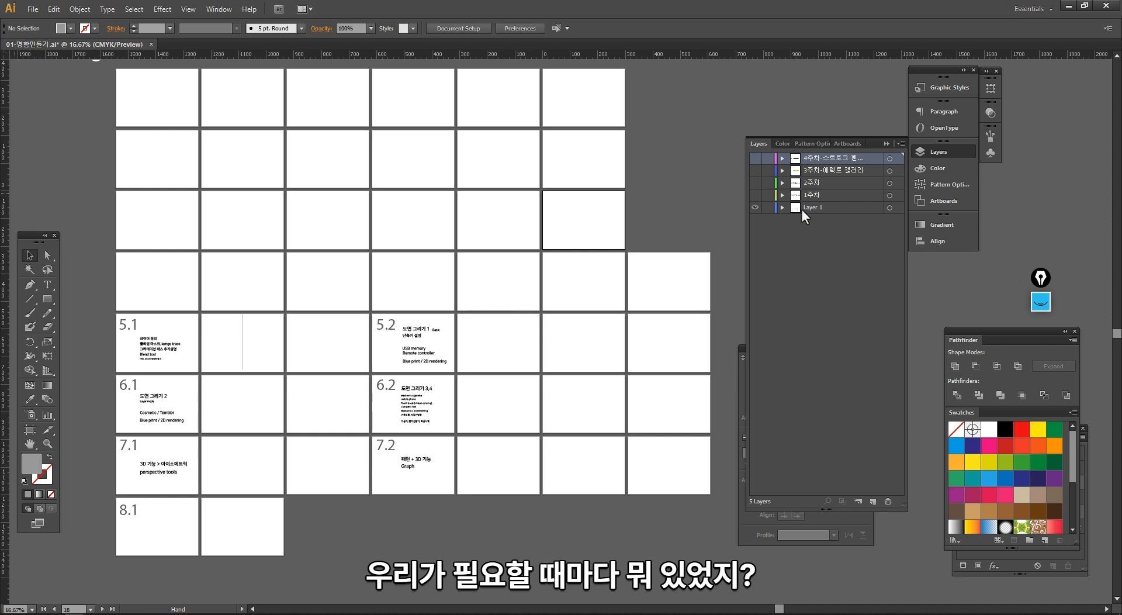
{"action": "left_click", "coordinate": [755, 182]}
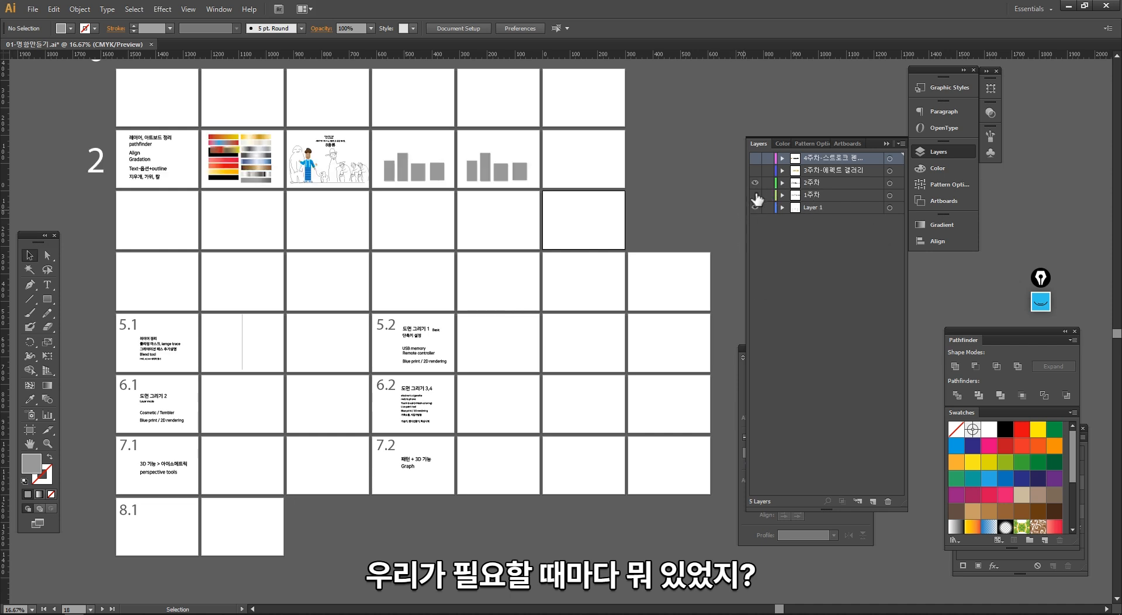
{"action": "left_click", "coordinate": [755, 170]}
{"action": "left_click", "coordinate": [755, 170]}
{"action": "left_click", "coordinate": [755, 159]}
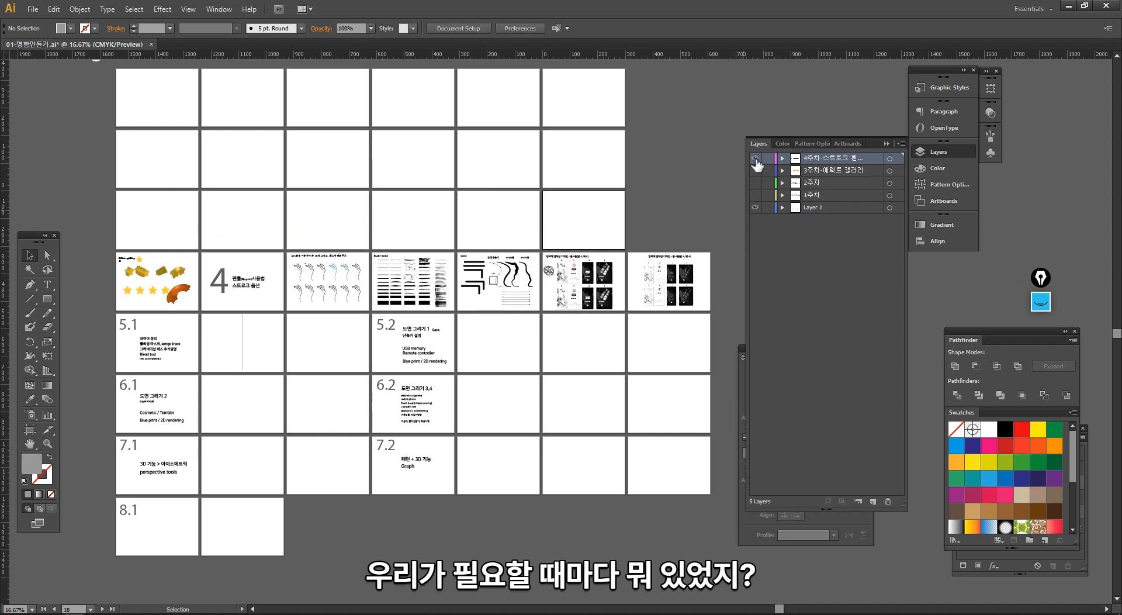
{"action": "left_click", "coordinate": [755, 158]}
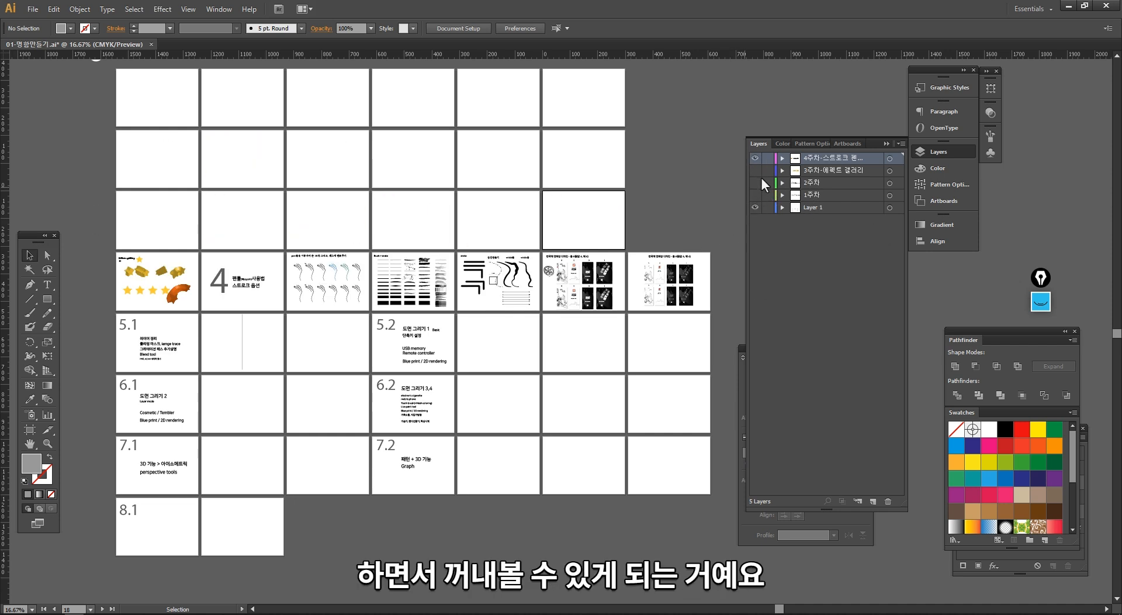
- On the 5.1 artboard, move the 레이어 정리 and 클리핑 마스크, iamge trace lines upward to separate them from the remaining topics
{"action": "left_click_drag", "start_coordinate": [316, 360], "coordinate": [344, 311]}
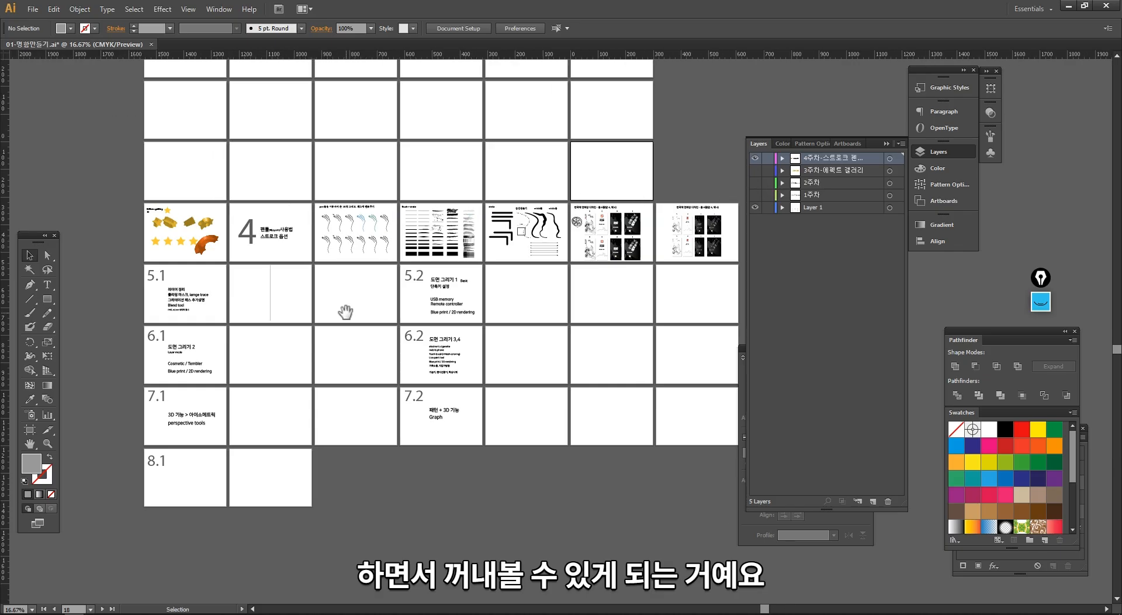
{"action": "left_click_drag", "start_coordinate": [119, 186], "coordinate": [351, 359]}
{"action": "left_click_drag", "start_coordinate": [476, 429], "coordinate": [309, 353]}
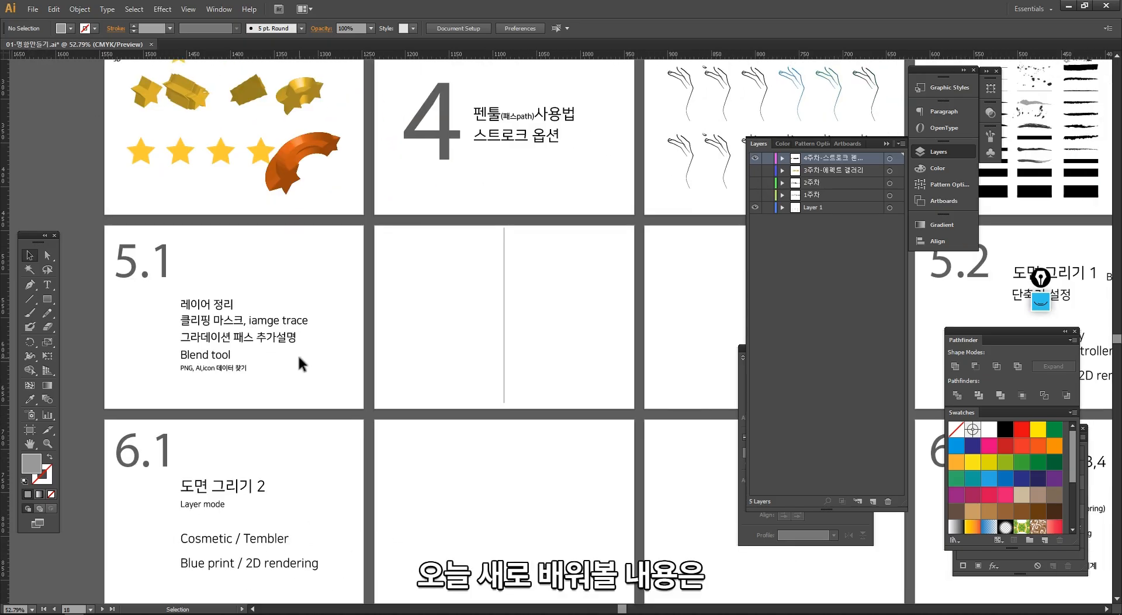
{"action": "left_click_drag", "start_coordinate": [216, 304], "coordinate": [216, 265]}
{"action": "left_click_drag", "start_coordinate": [239, 320], "coordinate": [238, 297]}
{"action": "left_click", "coordinate": [265, 316]}
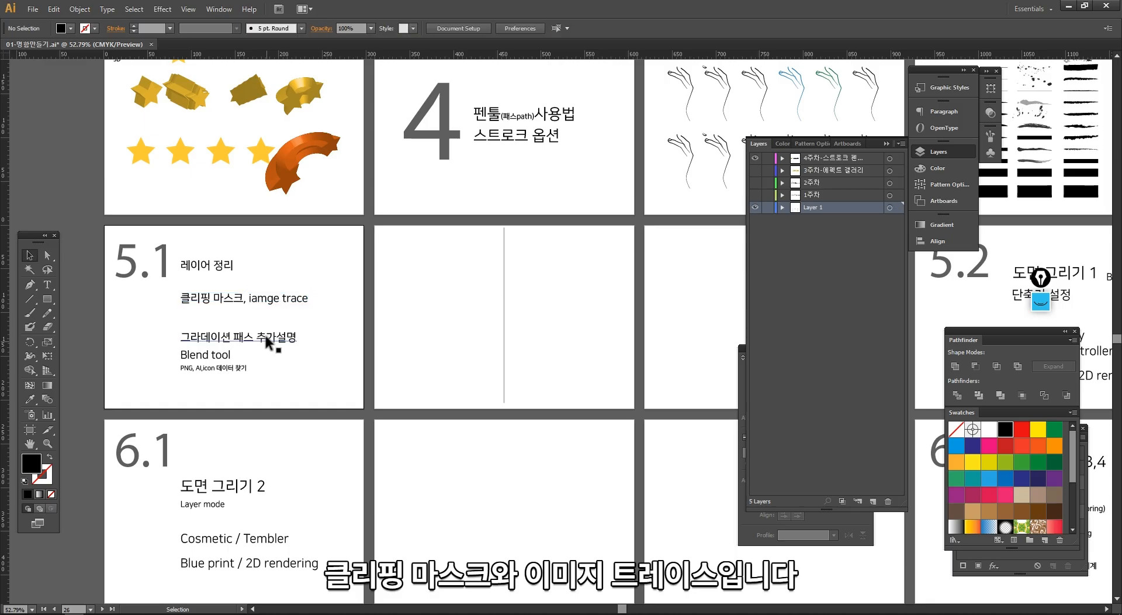
- Examine the clipping mask and image trace topic on the 5.1 artboard and the empty artboard beside it
{"action": "scroll", "coordinate": [310, 345], "scroll_direction": "right", "scroll_amount": 2}
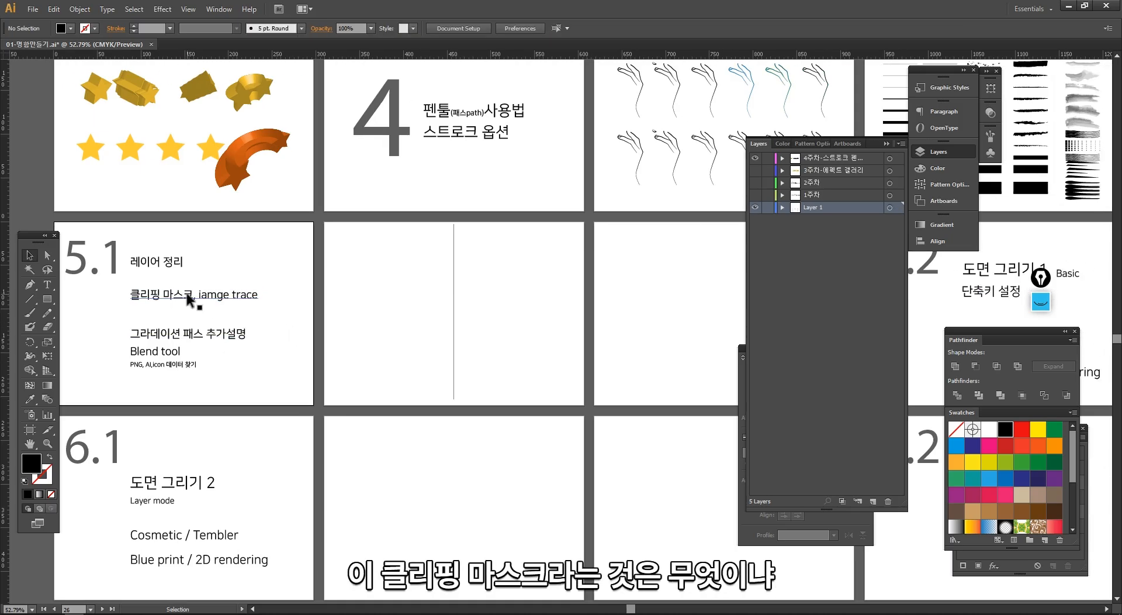
{"action": "double_click", "coordinate": [188, 296]}
{"action": "left_click_drag", "start_coordinate": [196, 295], "coordinate": [125, 297]}
{"action": "key", "text": "Escape"}
{"action": "left_click_drag", "start_coordinate": [115, 253], "coordinate": [285, 377]}
{"action": "left_click", "coordinate": [391, 353]}
{"action": "left_click", "coordinate": [484, 336], "text": "ctrl+alt"}
{"action": "left_click", "coordinate": [484, 336], "text": "ctrl+alt"}
{"action": "left_click", "coordinate": [484, 336], "text": "ctrl+alt"}
{"action": "left_click_drag", "start_coordinate": [596, 362], "coordinate": [282, 363]}
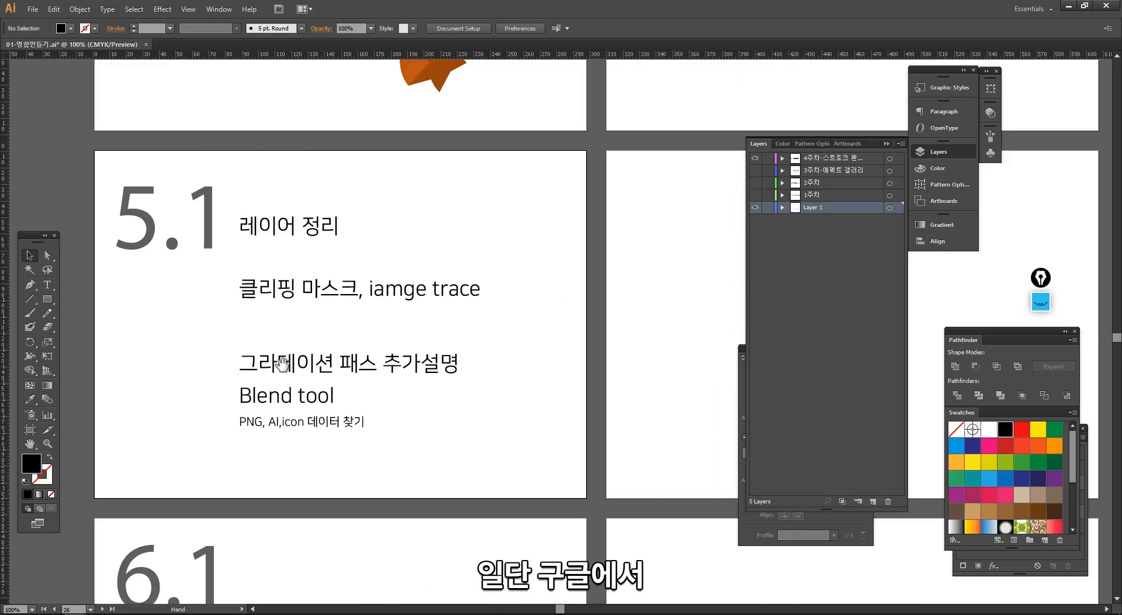
- In the browser's golden fish image results, choose the black-background picture of two goldfish facing each other, copy it, and return to Illustrator
{"action": "key", "text": "ctrl+minus"}
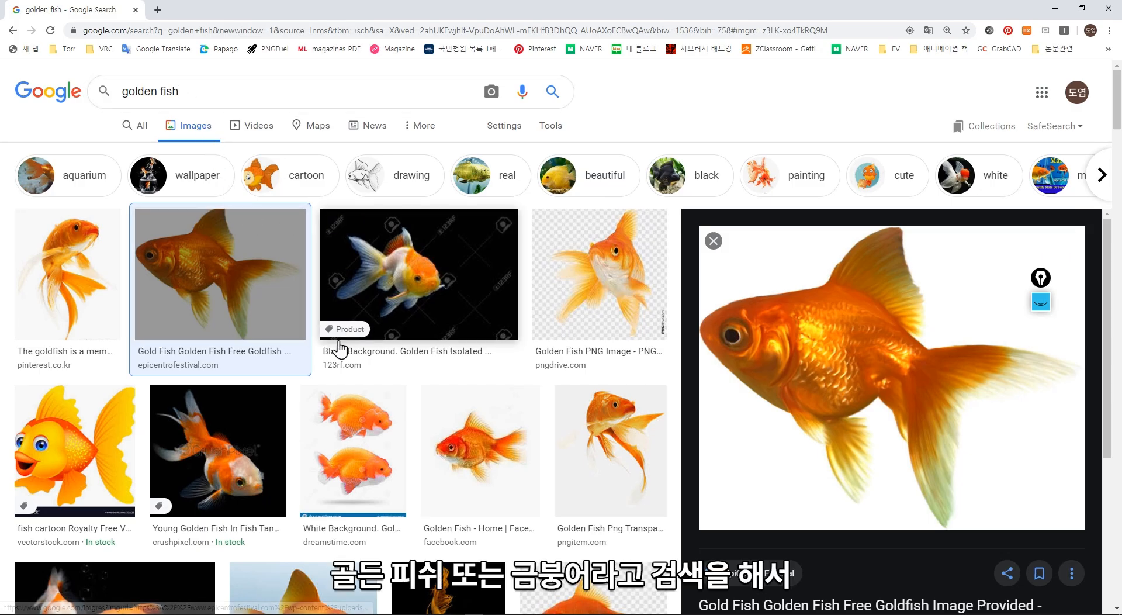
{"action": "scroll", "coordinate": [304, 368], "scroll_direction": "down", "scroll_amount": 2}
{"action": "left_click", "coordinate": [261, 377]}
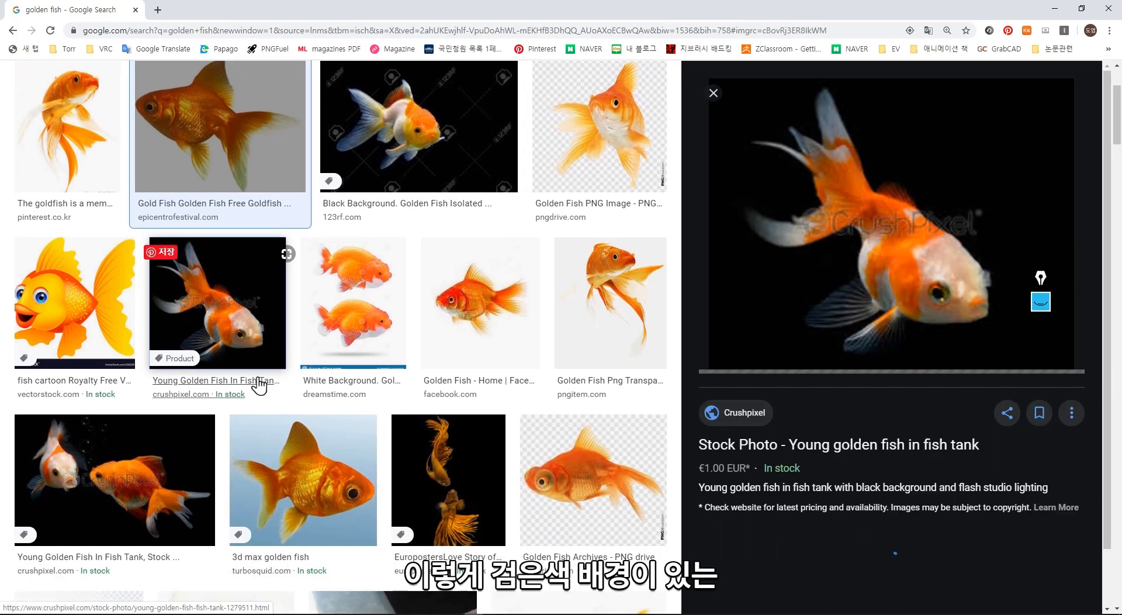
{"action": "left_click", "coordinate": [187, 464]}
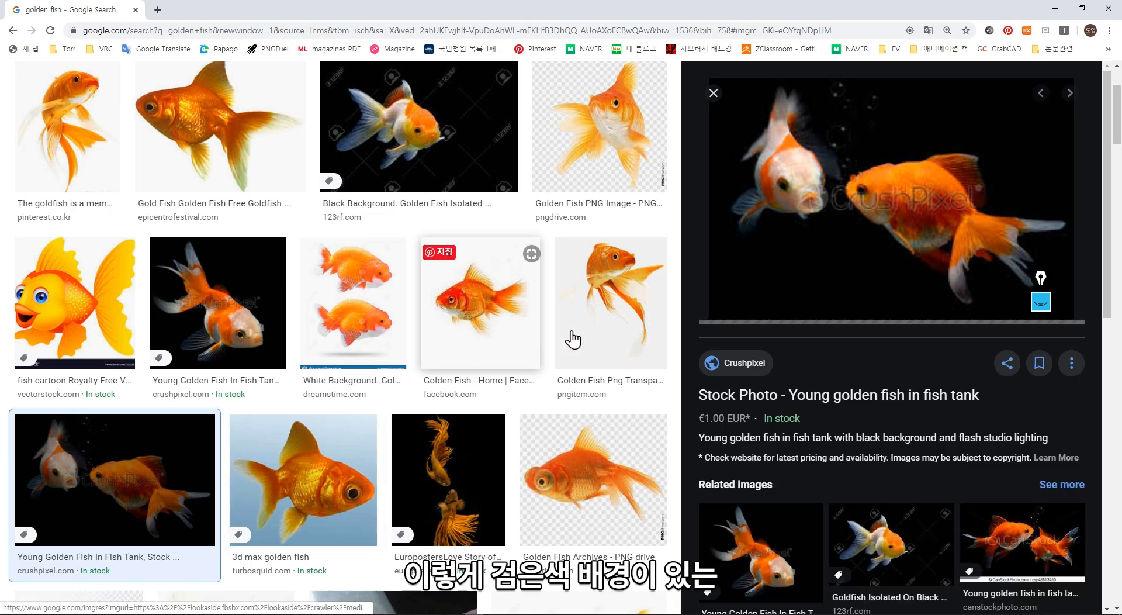
{"action": "left_click", "coordinate": [487, 449]}
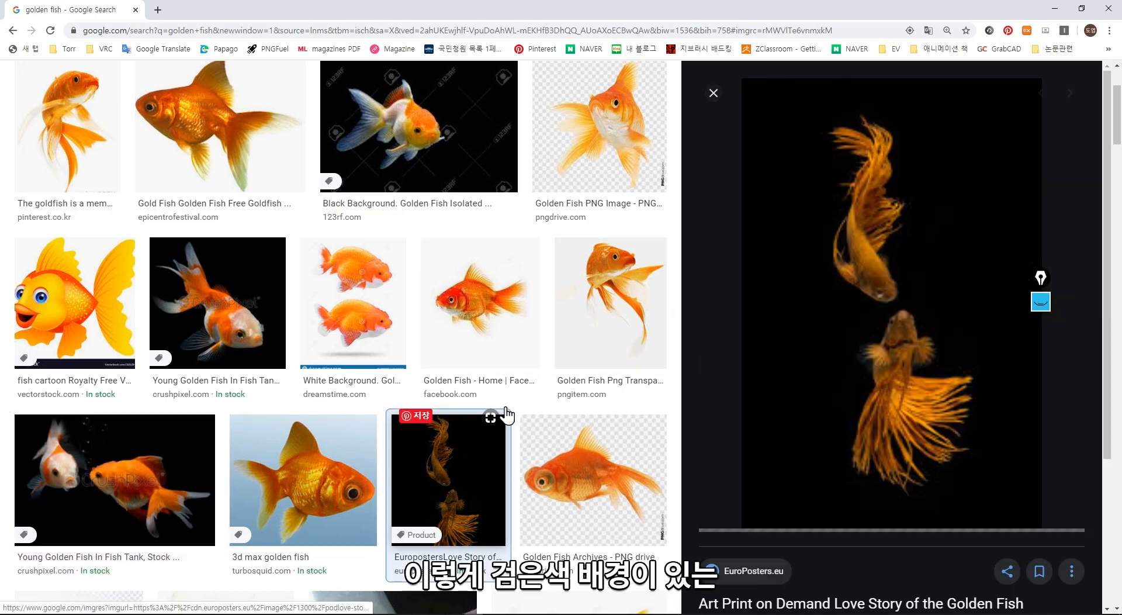
{"action": "right_click", "coordinate": [859, 281]}
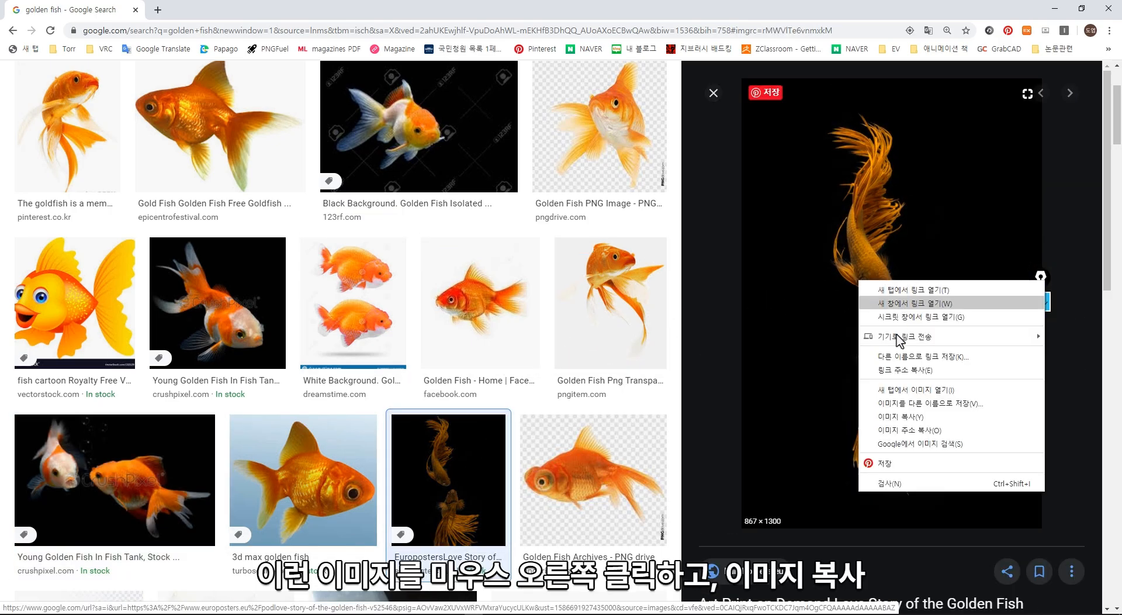
{"action": "left_click", "coordinate": [906, 416]}
{"action": "key", "text": "alt+Tab"}
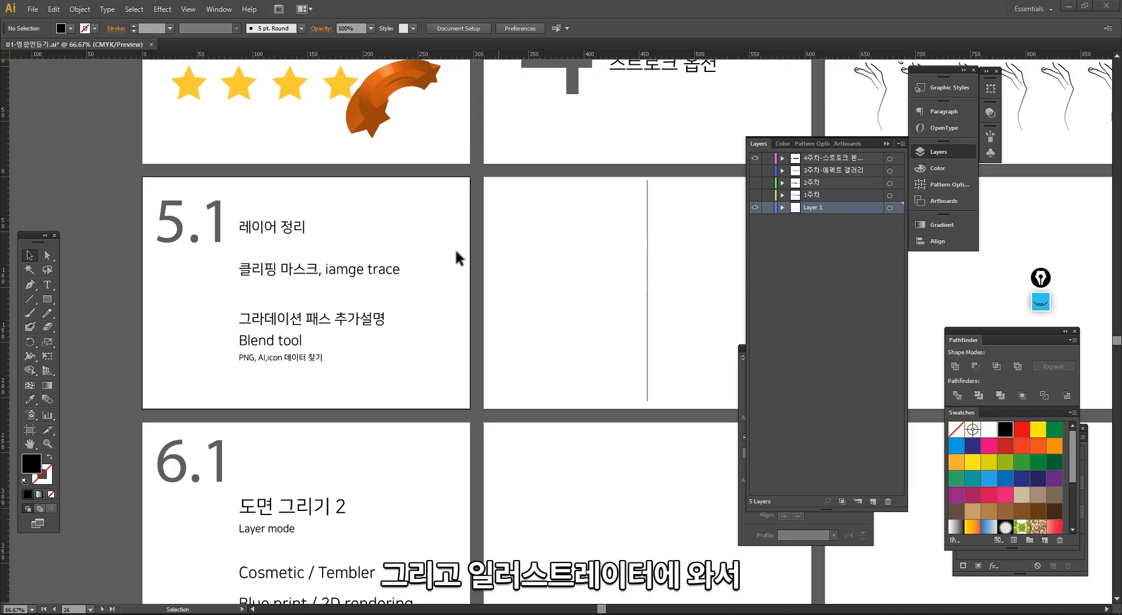
- Paste the copied goldfish image, scale it down proportionally to about 127 × 190 mm, and move it toward the empty artboard beside 5.1
{"action": "left_click", "coordinate": [565, 305], "text": "ctrl+alt"}
{"action": "left_click", "coordinate": [565, 306], "text": "ctrl+alt"}
{"action": "left_click_drag", "start_coordinate": [565, 306], "coordinate": [431, 252]}
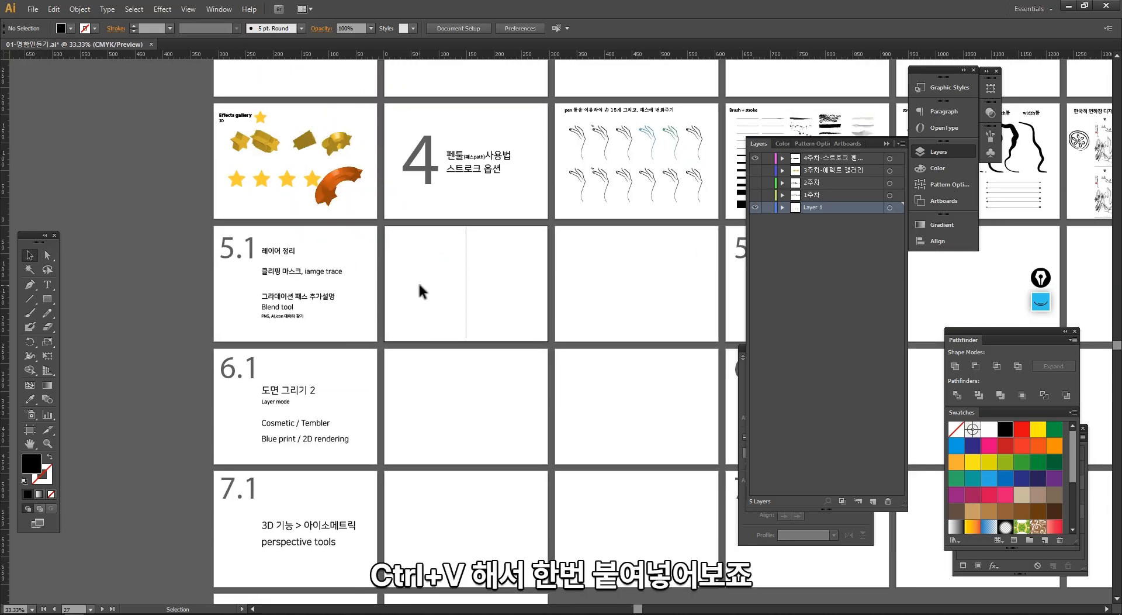
{"action": "key", "text": "ctrl+v"}
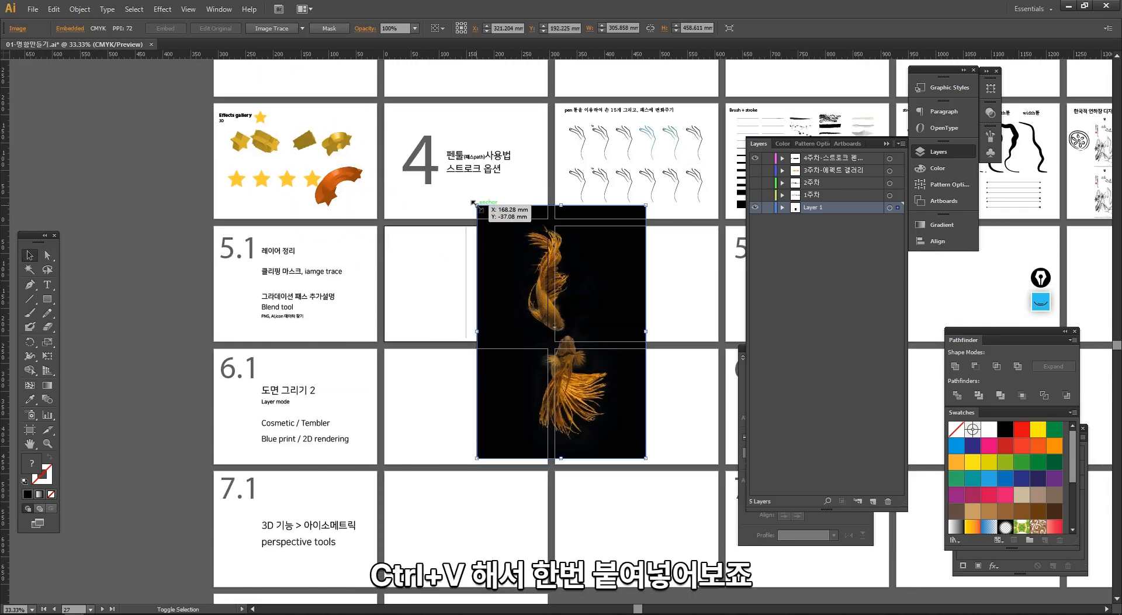
{"action": "left_click_drag", "start_coordinate": [476, 205], "coordinate": [575, 353]}
{"action": "left_click_drag", "start_coordinate": [626, 417], "coordinate": [438, 325]}
{"action": "left_click", "coordinate": [476, 385]}
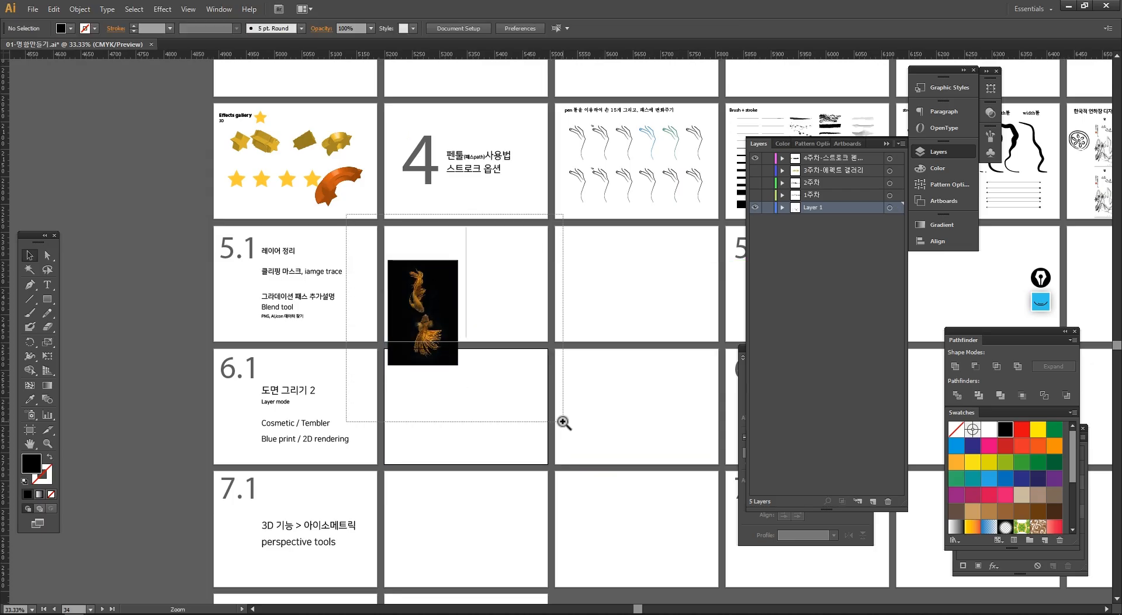
- Move the goldfish image partly over the 5.1 heading and examine its opaque black background
{"action": "left_click_drag", "start_coordinate": [564, 421], "coordinate": [346, 215]}
{"action": "left_click", "coordinate": [515, 338]}
{"action": "left_click_drag", "start_coordinate": [483, 326], "coordinate": [48, 184]}
{"action": "left_click_drag", "start_coordinate": [247, 223], "coordinate": [545, 276]}
{"action": "left_click_drag", "start_coordinate": [334, 209], "coordinate": [263, 258]}
{"action": "left_click", "coordinate": [369, 383]}
{"action": "left_click_drag", "start_coordinate": [220, 121], "coordinate": [421, 338]}
{"action": "left_click", "coordinate": [454, 349], "text": "ctrl+alt"}
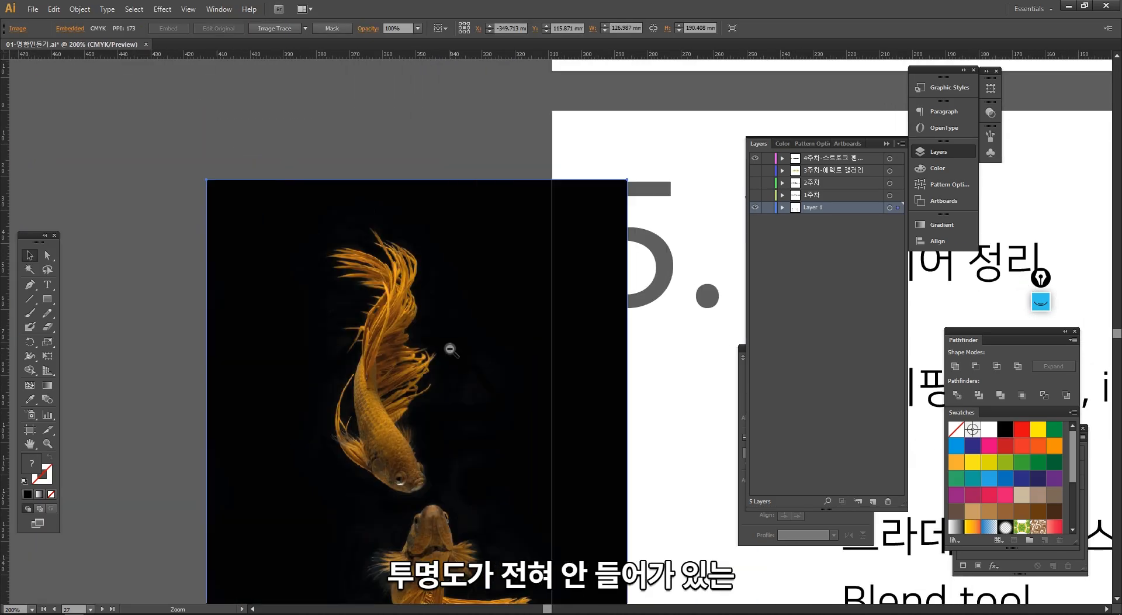
{"action": "left_click_drag", "start_coordinate": [488, 363], "coordinate": [413, 362]}
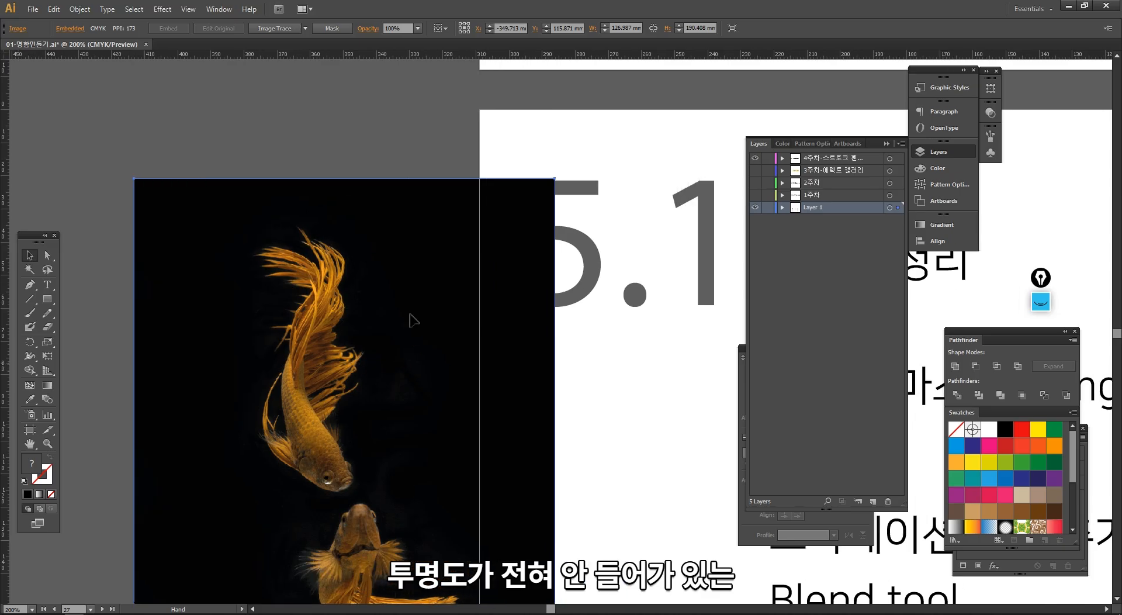
- Move the goldfish image to the space before the dividing line on the artboard beside 5.1
{"action": "left_click", "coordinate": [551, 375], "text": "ctrl+alt"}
{"action": "left_click", "coordinate": [551, 376], "text": "ctrl+alt"}
{"action": "left_click", "coordinate": [555, 376], "text": "ctrl+alt"}
{"action": "left_click_drag", "start_coordinate": [509, 327], "coordinate": [650, 337]}
{"action": "left_click_drag", "start_coordinate": [607, 300], "coordinate": [451, 319]}
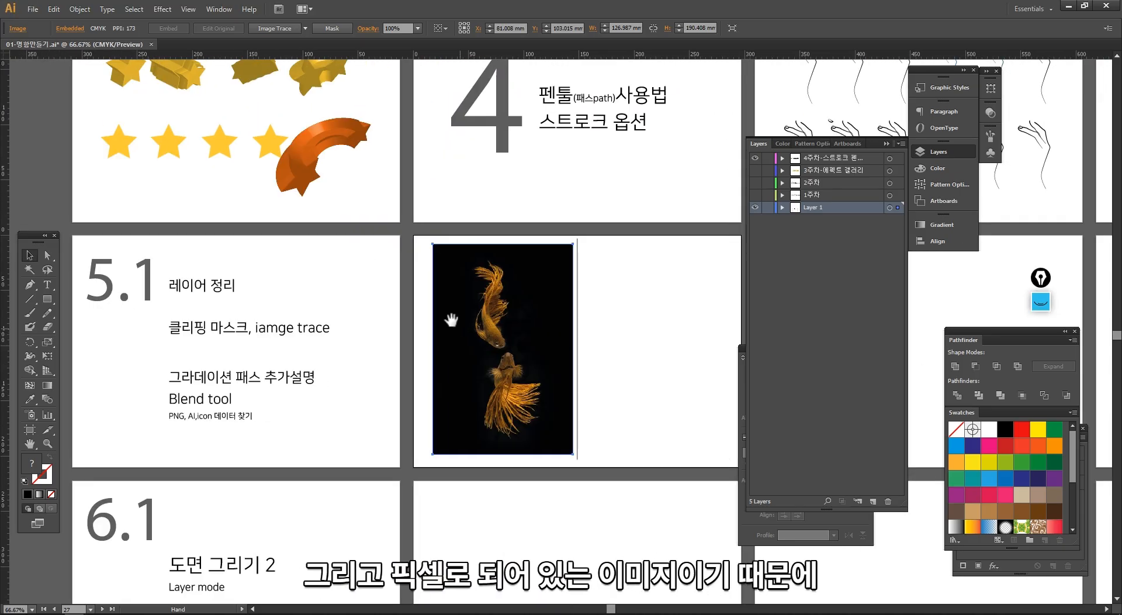
- Examine the edges of the gold 3D star shapes on the Effects gallery artboard at high magnification
{"action": "left_click_drag", "start_coordinate": [283, 153], "coordinate": [300, 226]}
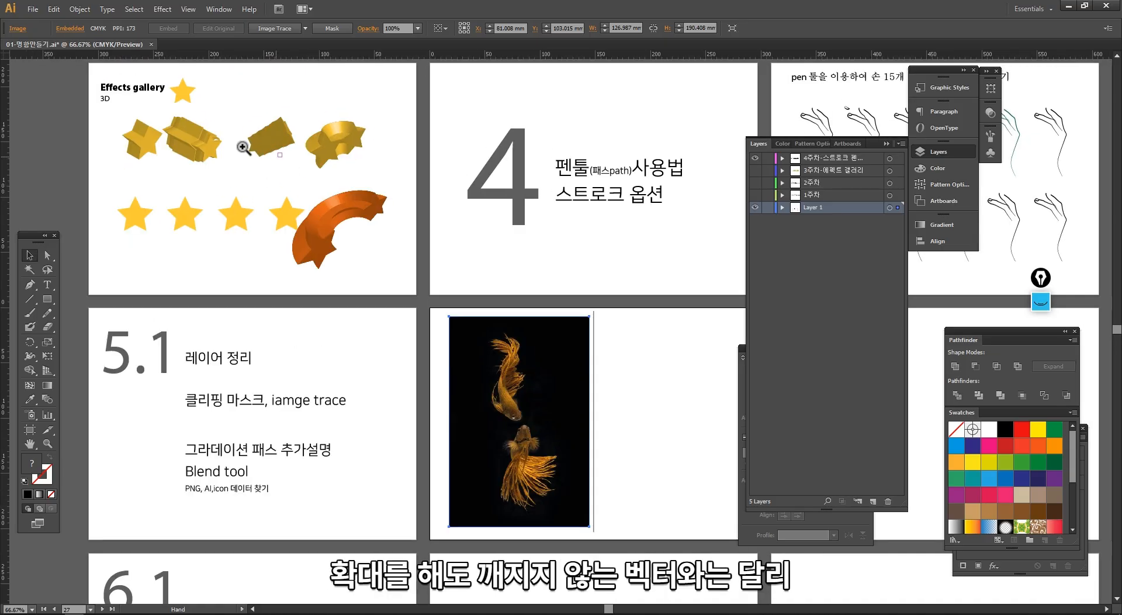
{"action": "left_click_drag", "start_coordinate": [251, 182], "coordinate": [174, 125]}
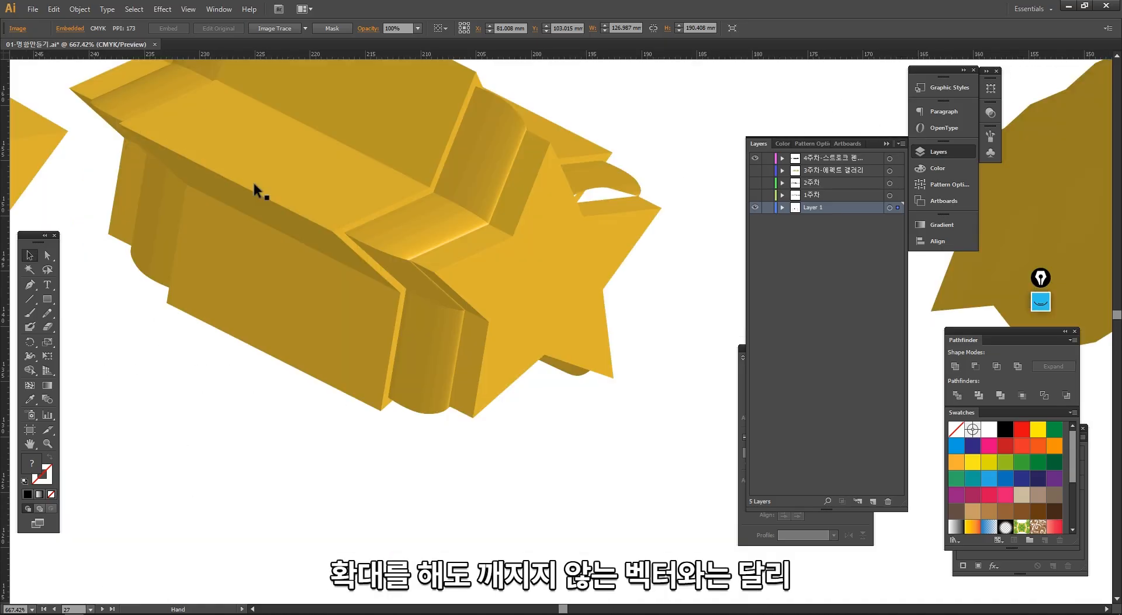
{"action": "left_click", "coordinate": [537, 348], "text": "ctrl+alt"}
{"action": "left_click", "coordinate": [538, 349], "text": "ctrl+alt"}
{"action": "left_click", "coordinate": [538, 349], "text": "ctrl+alt"}
{"action": "left_click", "coordinate": [537, 349], "text": "ctrl+alt"}
{"action": "left_click", "coordinate": [537, 349], "text": "ctrl+alt"}
{"action": "left_click", "coordinate": [537, 350], "text": "ctrl+alt"}
- Examine the pixels of the upper goldfish in the pasted image at very high magnification
{"action": "left_click_drag", "start_coordinate": [543, 372], "coordinate": [293, 233]}
{"action": "left_click_drag", "start_coordinate": [528, 384], "coordinate": [455, 344]}
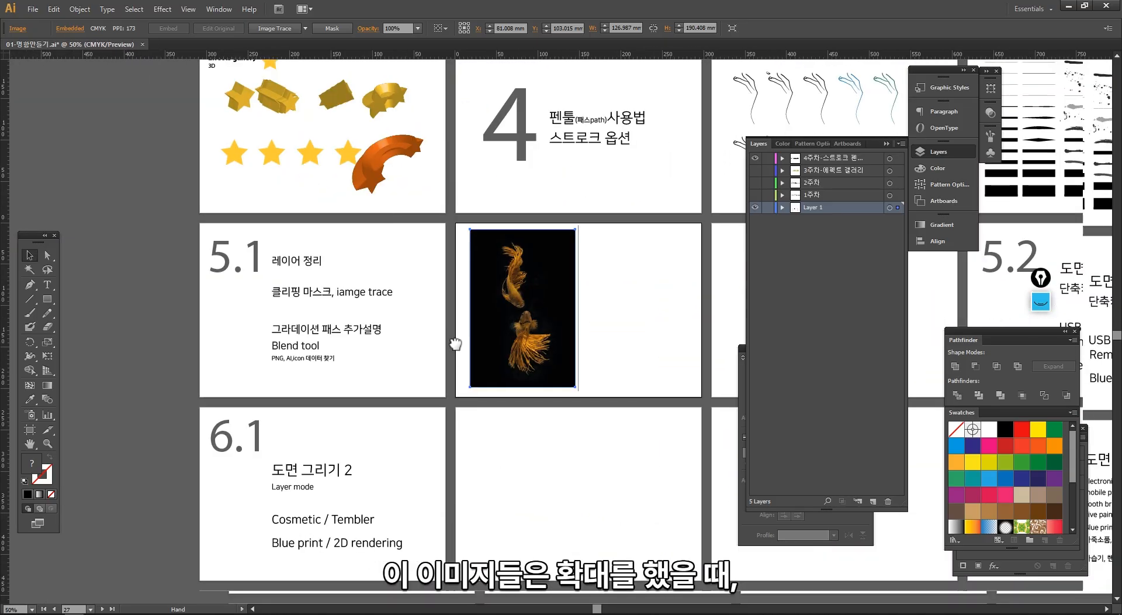
{"action": "left_click_drag", "start_coordinate": [491, 266], "coordinate": [617, 386]}
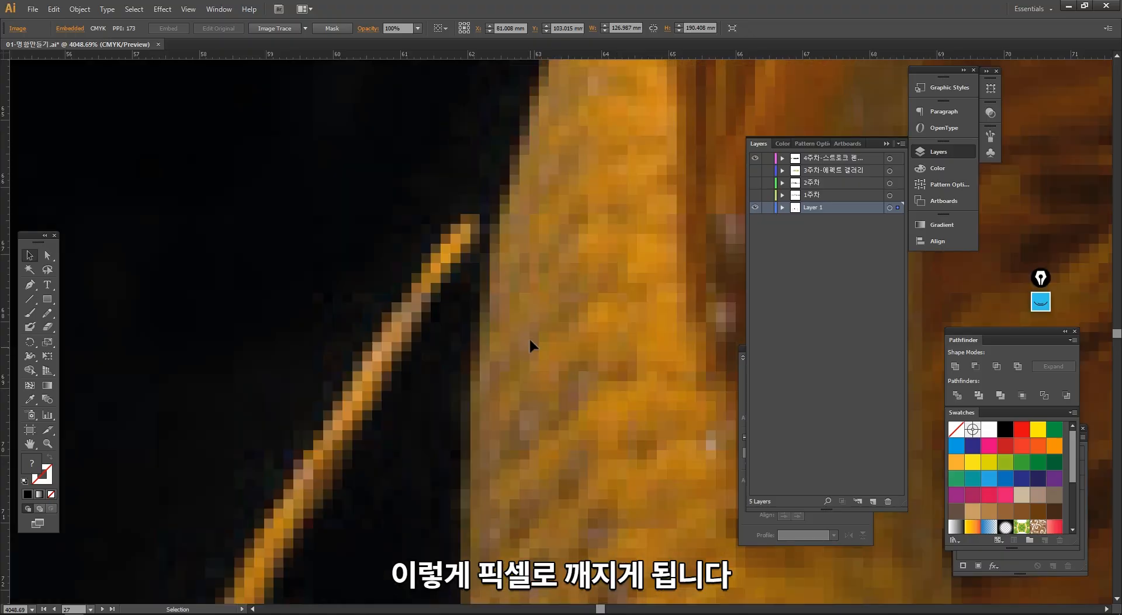
{"action": "left_click", "coordinate": [607, 376], "text": "ctrl+alt"}
{"action": "left_click", "coordinate": [607, 375], "text": "ctrl+alt"}
{"action": "left_click", "coordinate": [607, 375], "text": "ctrl+alt"}
{"action": "left_click", "coordinate": [607, 376], "text": "ctrl+alt"}
{"action": "left_click", "coordinate": [607, 376], "text": "ctrl+alt"}
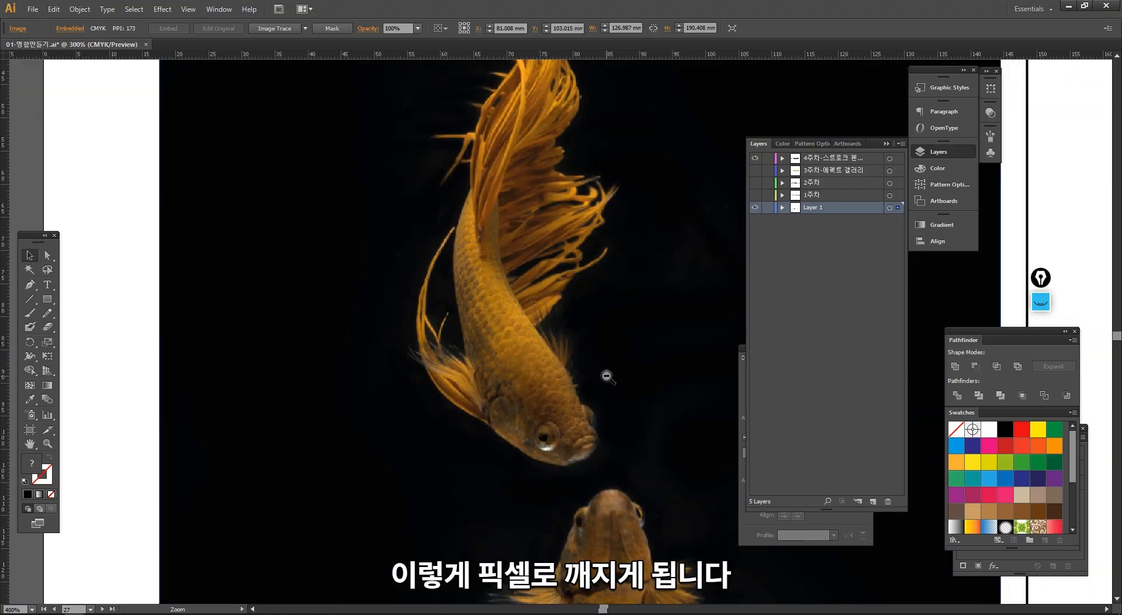
{"action": "left_click", "coordinate": [607, 375], "text": "ctrl+alt"}
{"action": "left_click", "coordinate": [606, 375], "text": "ctrl+alt"}
{"action": "left_click", "coordinate": [606, 373], "text": "ctrl+alt"}
- Draw a rectangle about 51 × 100 mm beside the goldfish image, past the dividing line, fill it brown, and leave nothing selected
{"action": "left_click_drag", "start_coordinate": [380, 138], "coordinate": [565, 412]}
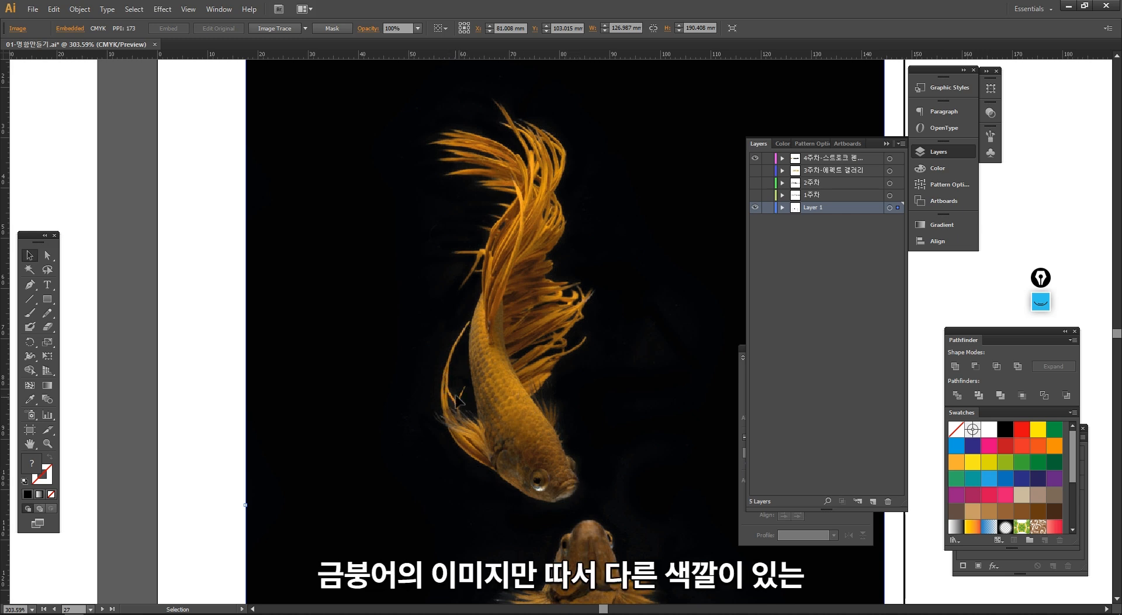
{"action": "left_click", "coordinate": [578, 402], "text": "ctrl+alt"}
{"action": "left_click", "coordinate": [578, 403], "text": "ctrl+alt"}
{"action": "left_click_drag", "start_coordinate": [578, 402], "coordinate": [312, 422]}
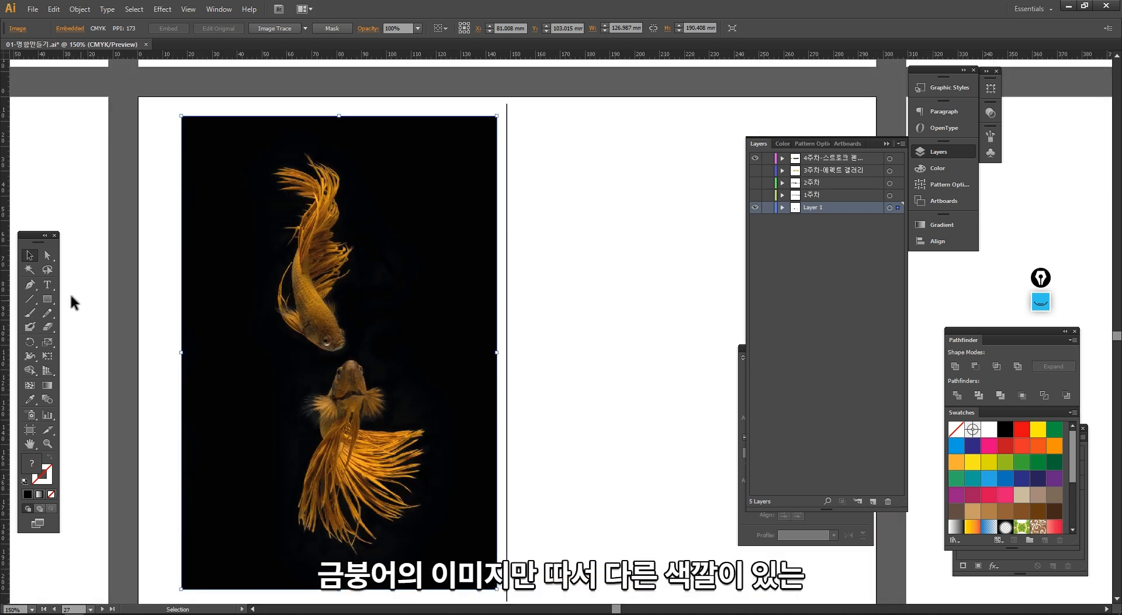
{"action": "left_click", "coordinate": [48, 299]}
{"action": "left_click_drag", "start_coordinate": [497, 172], "coordinate": [622, 419]}
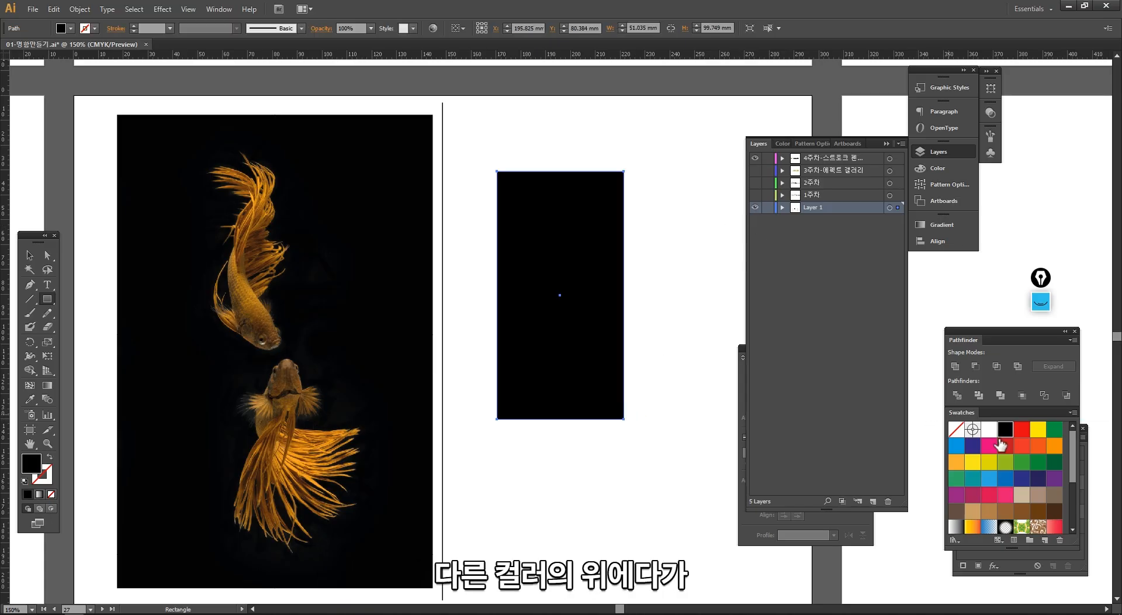
{"action": "left_click", "coordinate": [1022, 447]}
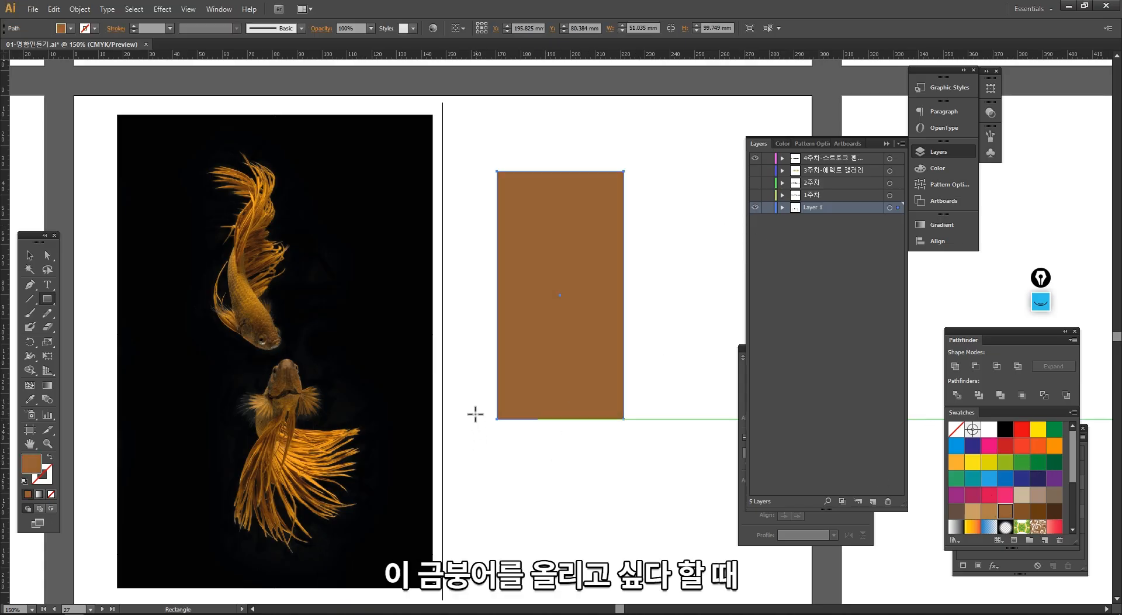
{"action": "key", "text": "v"}
{"action": "left_click", "coordinate": [340, 403]}
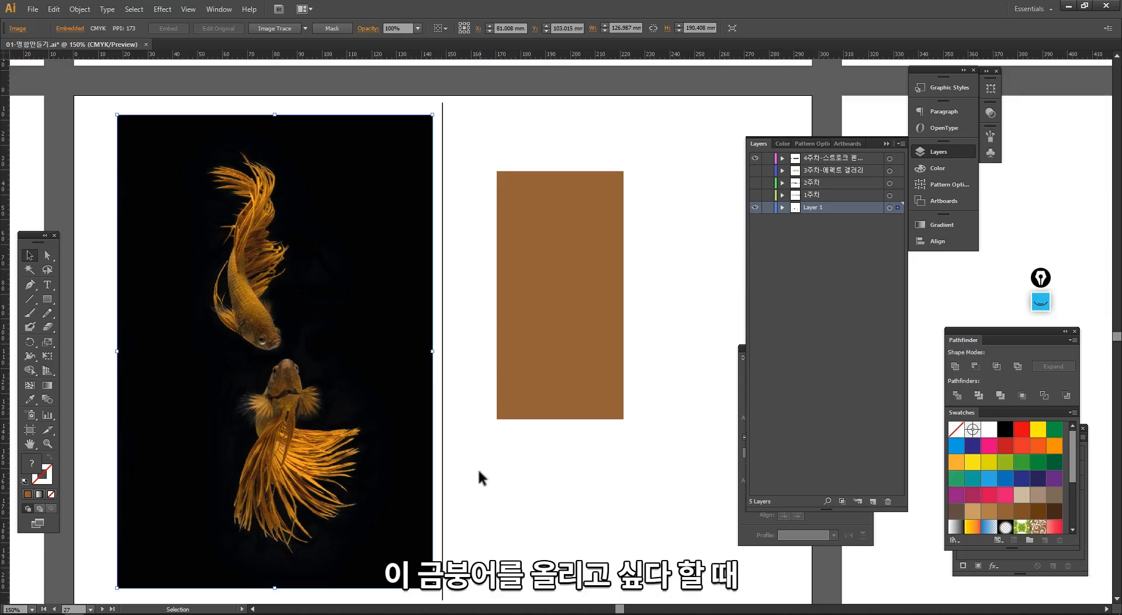
{"action": "left_click", "coordinate": [479, 471]}
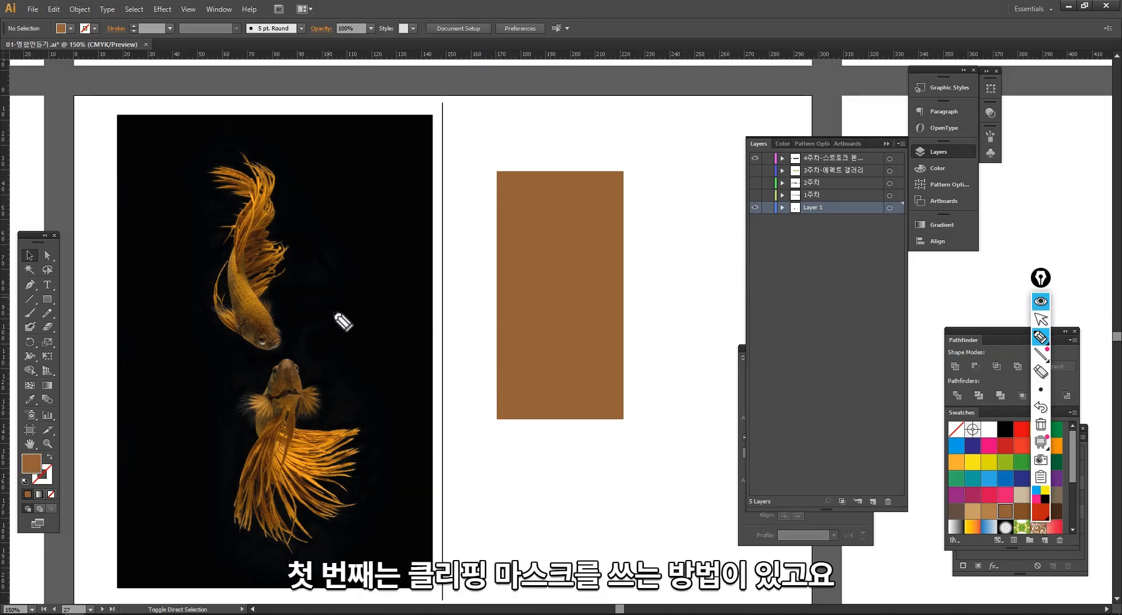
- Annotate the screen in red with ① 클리핑 마스크 → illustrator and ② photoshop - 지우고, hatching part of the image's black background
{"action": "mouse_move", "coordinate": [332, 310]}
{"action": "left_mouse_down"}
{"action": "mouse_move", "coordinate": [347, 331]}
{"action": "mouse_move", "coordinate": [321, 353]}
{"action": "mouse_move", "coordinate": [346, 342]}
{"action": "mouse_move", "coordinate": [365, 308]}
{"action": "mouse_move", "coordinate": [382, 322]}
{"action": "mouse_move", "coordinate": [412, 271]}
{"action": "mouse_move", "coordinate": [423, 296]}
{"action": "mouse_move", "coordinate": [430, 256]}
{"action": "mouse_move", "coordinate": [455, 277]}
{"action": "mouse_move", "coordinate": [468, 248]}
{"action": "mouse_move", "coordinate": [489, 262]}
{"action": "mouse_move", "coordinate": [519, 212]}
{"action": "mouse_move", "coordinate": [527, 242]}
{"action": "mouse_move", "coordinate": [599, 172]}
{"action": "mouse_move", "coordinate": [594, 183]}
{"action": "mouse_move", "coordinate": [606, 148]}
{"action": "mouse_move", "coordinate": [616, 189]}
{"action": "mouse_move", "coordinate": [633, 171]}
{"action": "mouse_move", "coordinate": [650, 172]}
{"action": "mouse_move", "coordinate": [665, 131]}
{"action": "mouse_move", "coordinate": [677, 146]}
{"action": "mouse_move", "coordinate": [781, 82]}
{"action": "left_mouse_up"}
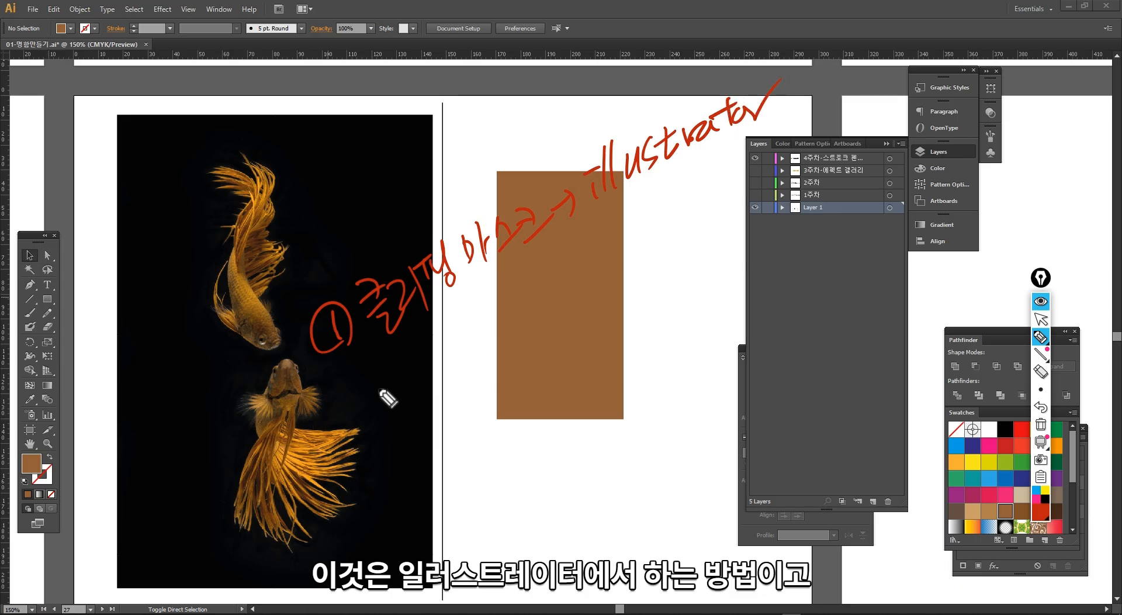
{"action": "mouse_move", "coordinate": [388, 409]}
{"action": "left_mouse_down"}
{"action": "mouse_move", "coordinate": [431, 370]}
{"action": "mouse_move", "coordinate": [433, 408]}
{"action": "mouse_move", "coordinate": [453, 394]}
{"action": "mouse_move", "coordinate": [485, 359]}
{"action": "mouse_move", "coordinate": [571, 311]}
{"action": "mouse_move", "coordinate": [570, 283]}
{"action": "left_mouse_up"}
{"action": "mouse_move", "coordinate": [290, 270]}
{"action": "left_mouse_down"}
{"action": "mouse_move", "coordinate": [353, 139]}
{"action": "mouse_move", "coordinate": [371, 137]}
{"action": "left_mouse_up"}
{"action": "mouse_move", "coordinate": [313, 275]}
{"action": "left_mouse_down"}
{"action": "mouse_move", "coordinate": [390, 136]}
{"action": "mouse_move", "coordinate": [403, 136]}
{"action": "left_mouse_up"}
{"action": "mouse_move", "coordinate": [348, 265]}
{"action": "left_mouse_down"}
{"action": "mouse_move", "coordinate": [408, 157]}
{"action": "mouse_move", "coordinate": [414, 185]}
{"action": "left_mouse_up"}
{"action": "mouse_move", "coordinate": [601, 266]}
{"action": "left_mouse_down"}
{"action": "mouse_move", "coordinate": [638, 243]}
{"action": "mouse_move", "coordinate": [657, 250]}
{"action": "mouse_move", "coordinate": [661, 222]}
{"action": "mouse_move", "coordinate": [698, 244]}
{"action": "left_mouse_up"}
{"action": "mouse_move", "coordinate": [626, 305]}
{"action": "left_mouse_down"}
{"action": "mouse_move", "coordinate": [629, 332]}
{"action": "mouse_move", "coordinate": [648, 320]}
{"action": "left_mouse_up"}
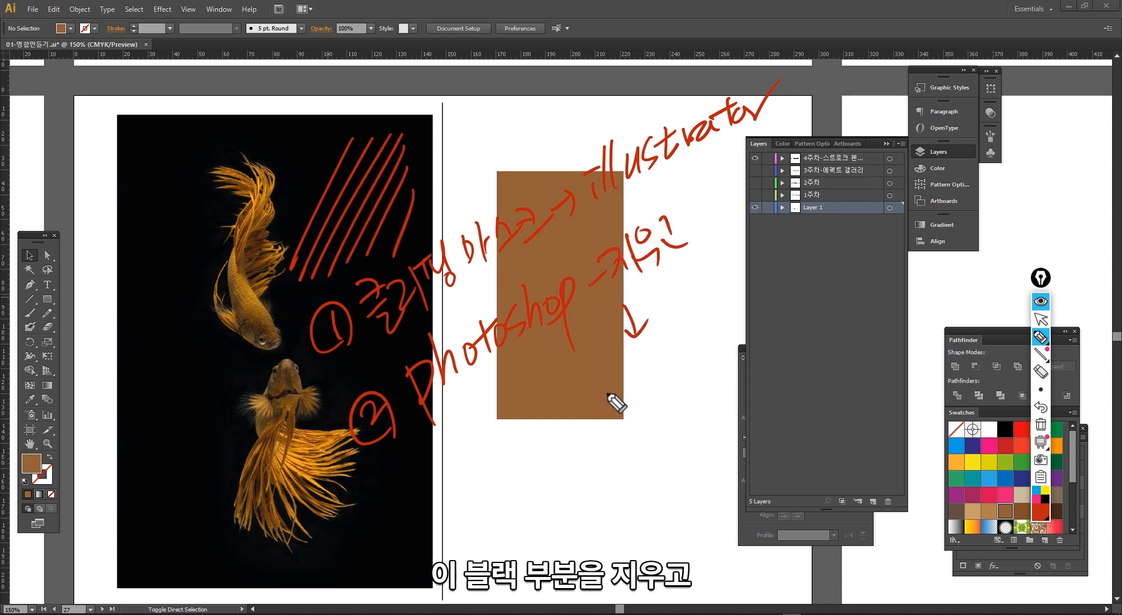
- Write PNG in red below the photoshop note, add quote marks around it, and underline it
{"action": "mouse_move", "coordinate": [603, 381]}
{"action": "left_mouse_down"}
{"action": "mouse_move", "coordinate": [609, 427]}
{"action": "mouse_move", "coordinate": [606, 405]}
{"action": "left_mouse_up"}
{"action": "left_click_drag", "start_coordinate": [626, 387], "coordinate": [629, 412]}
{"action": "mouse_move", "coordinate": [626, 387]}
{"action": "left_mouse_down"}
{"action": "mouse_move", "coordinate": [667, 361]}
{"action": "mouse_move", "coordinate": [689, 391]}
{"action": "left_mouse_up"}
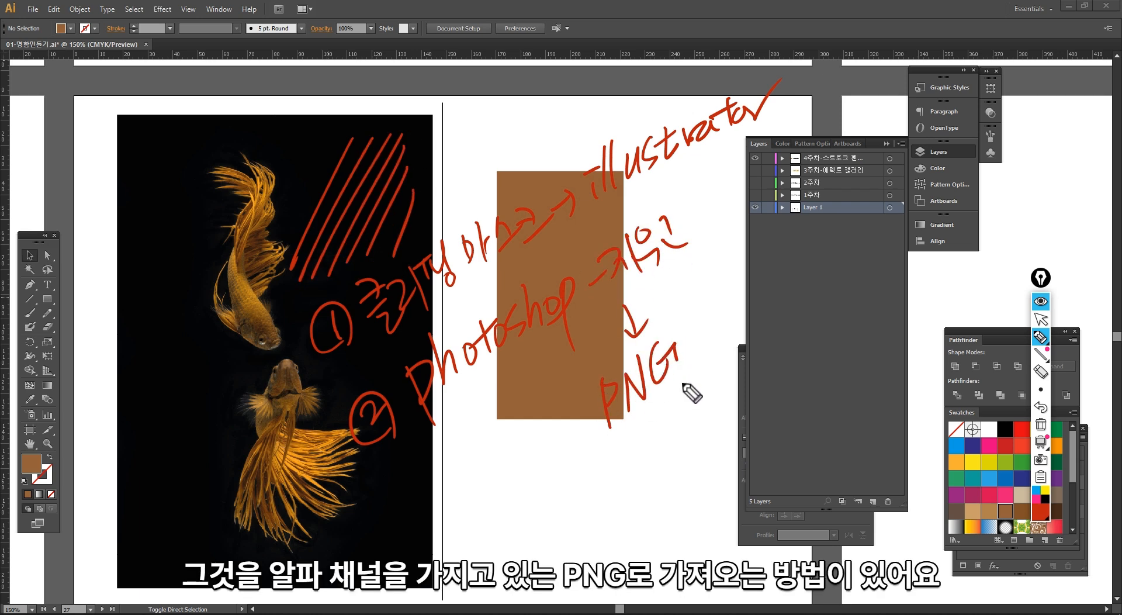
{"action": "left_click_drag", "start_coordinate": [685, 319], "coordinate": [682, 337]}
{"action": "left_click_drag", "start_coordinate": [587, 374], "coordinate": [592, 387]}
{"action": "left_click_drag", "start_coordinate": [602, 448], "coordinate": [704, 374]}
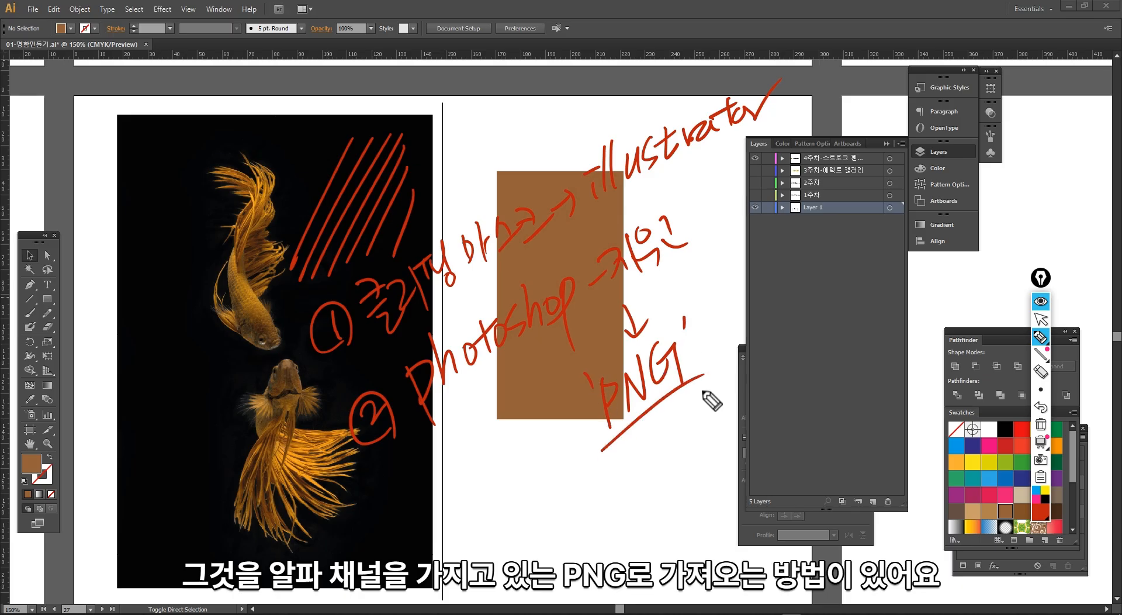
- Underline the clipping mask note, bracket both handwritten methods, clear all the red annotations, and return to the normal cursor
{"action": "mouse_move", "coordinate": [341, 375]}
{"action": "left_mouse_down"}
{"action": "mouse_move", "coordinate": [375, 369]}
{"action": "mouse_move", "coordinate": [783, 117]}
{"action": "left_mouse_up"}
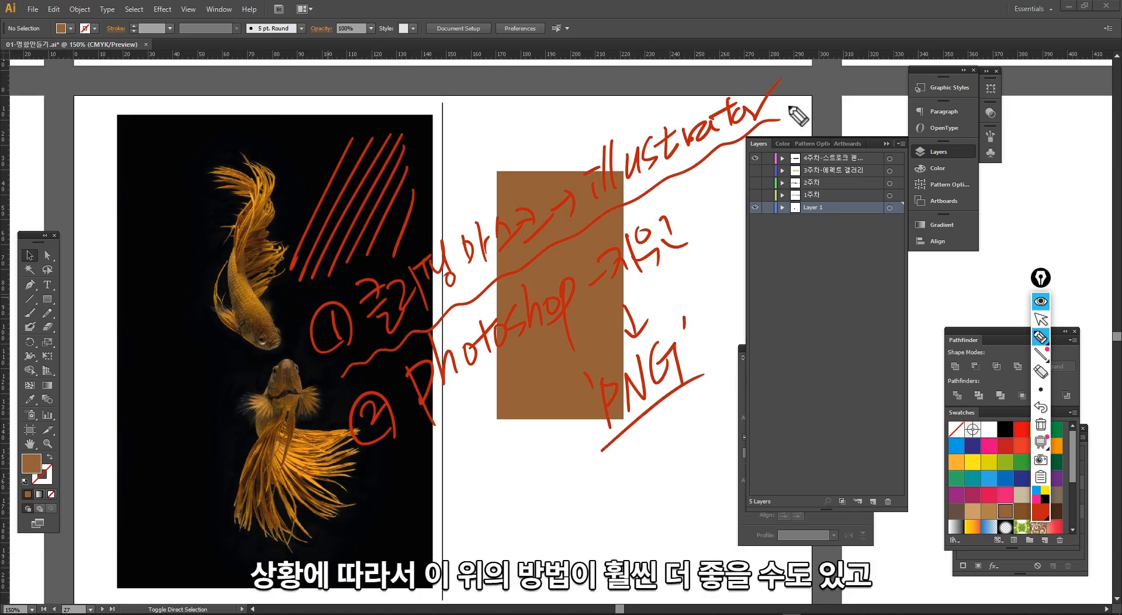
{"action": "left_click_drag", "start_coordinate": [316, 306], "coordinate": [308, 375]}
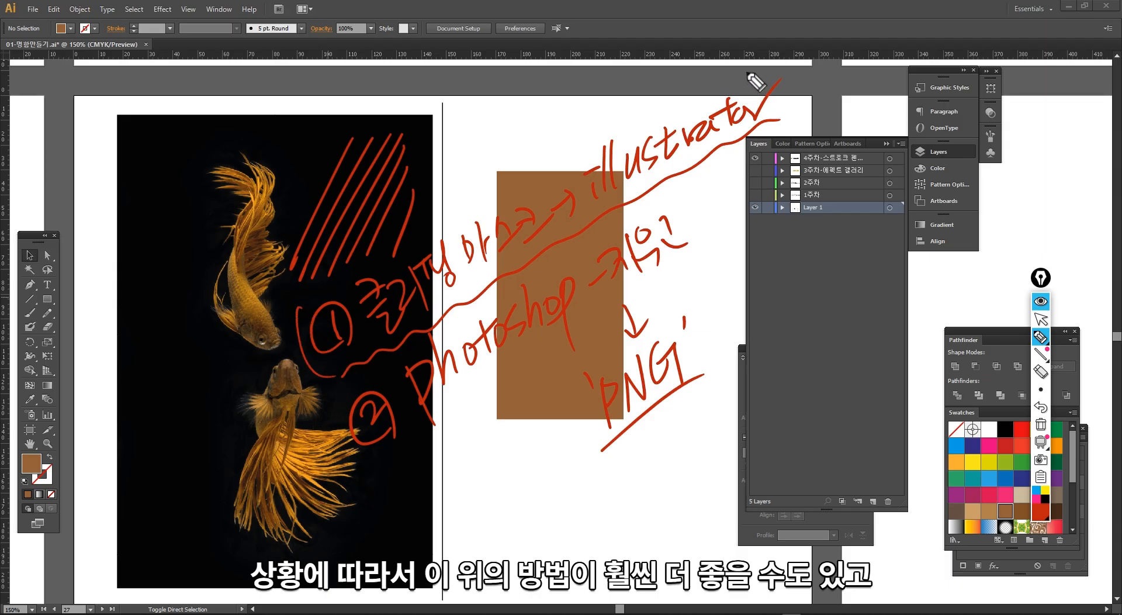
{"action": "left_click_drag", "start_coordinate": [746, 74], "coordinate": [734, 163]}
{"action": "mouse_move", "coordinate": [349, 410]}
{"action": "left_mouse_down"}
{"action": "mouse_move", "coordinate": [338, 458]}
{"action": "mouse_move", "coordinate": [388, 490]}
{"action": "left_mouse_up"}
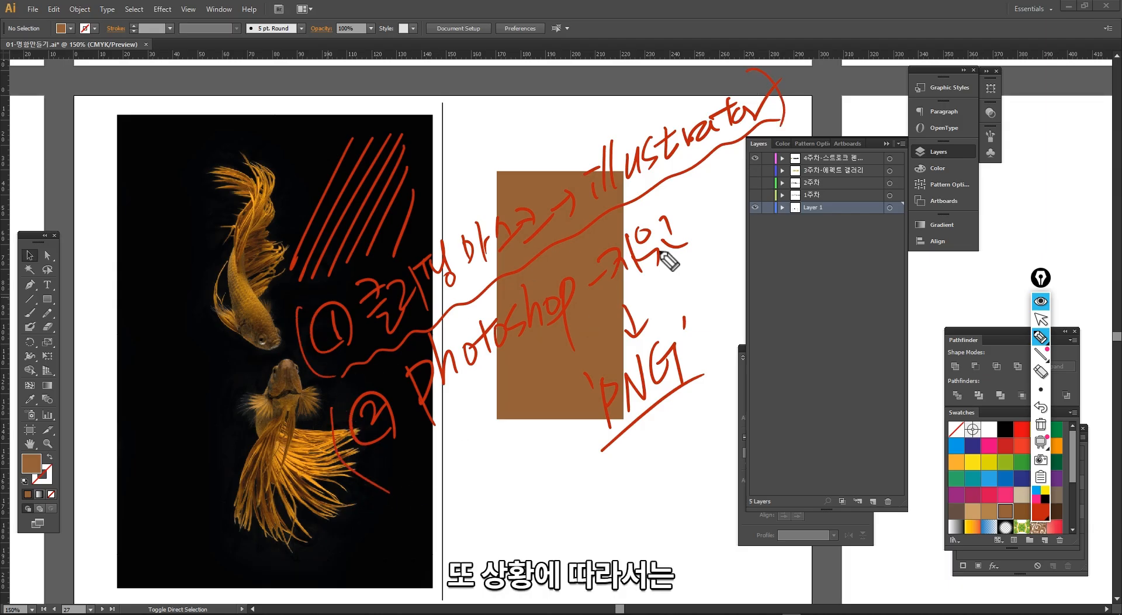
{"action": "mouse_move", "coordinate": [675, 206]}
{"action": "left_mouse_down"}
{"action": "mouse_move", "coordinate": [721, 257]}
{"action": "mouse_move", "coordinate": [719, 336]}
{"action": "left_mouse_up"}
{"action": "key", "text": "ctrl+shift+7"}
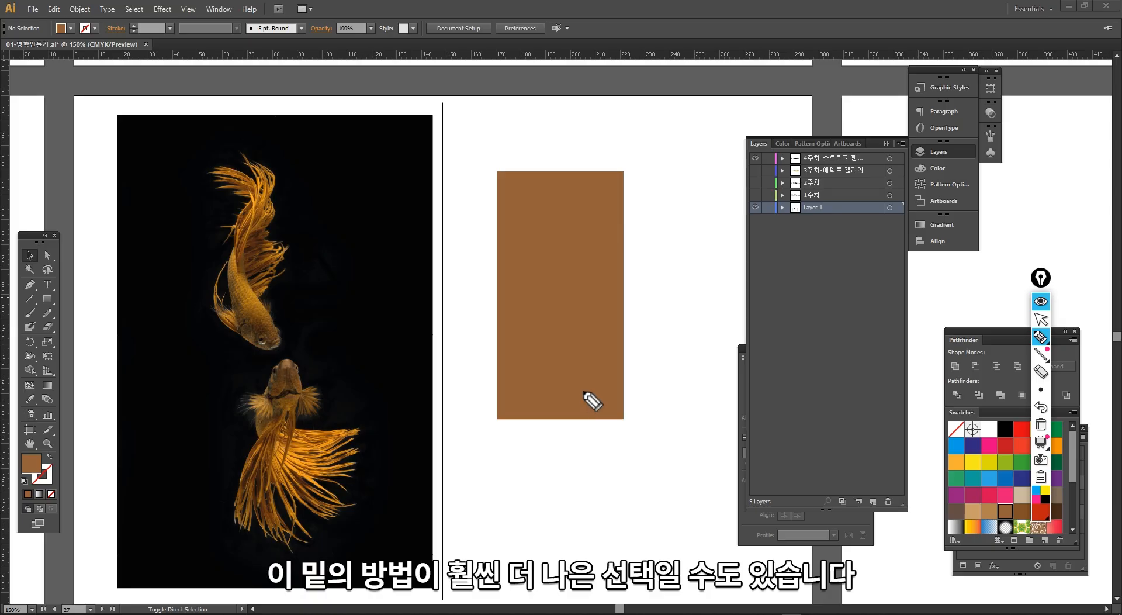
{"action": "key", "text": "ctrl+shift+1"}
- Start a Pen tool outline at the upper goldfish's mouth and trace along its lower jaw to the base of the side fin
{"action": "key", "text": "space"}
{"action": "left_click_drag", "start_coordinate": [485, 356], "coordinate": [551, 356]}
{"action": "left_click_drag", "start_coordinate": [230, 139], "coordinate": [395, 393]}
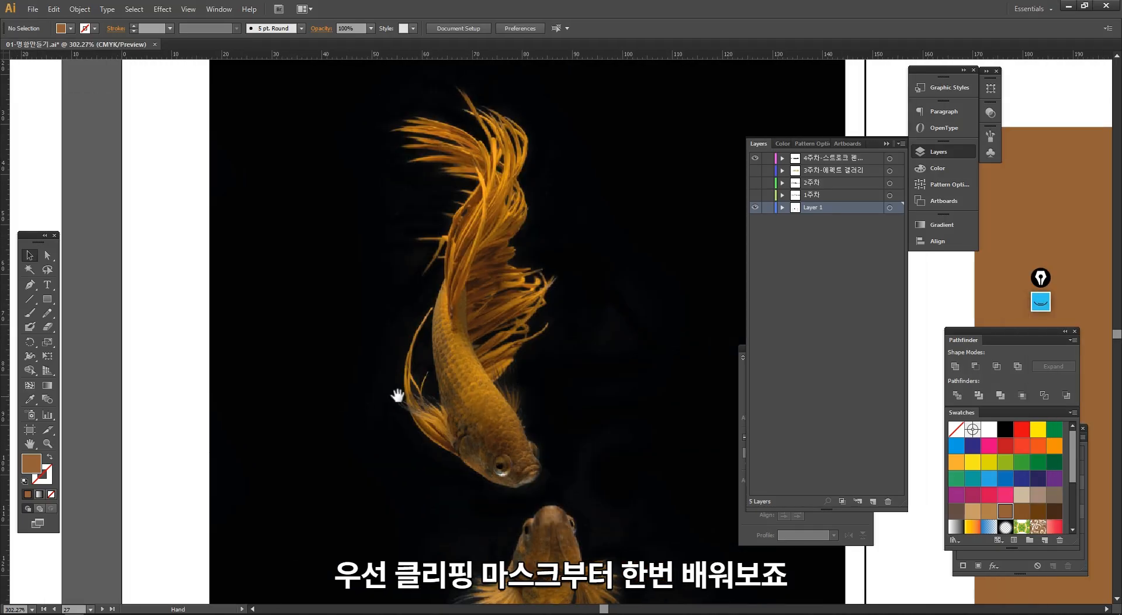
{"action": "left_click_drag", "start_coordinate": [358, 88], "coordinate": [479, 514]}
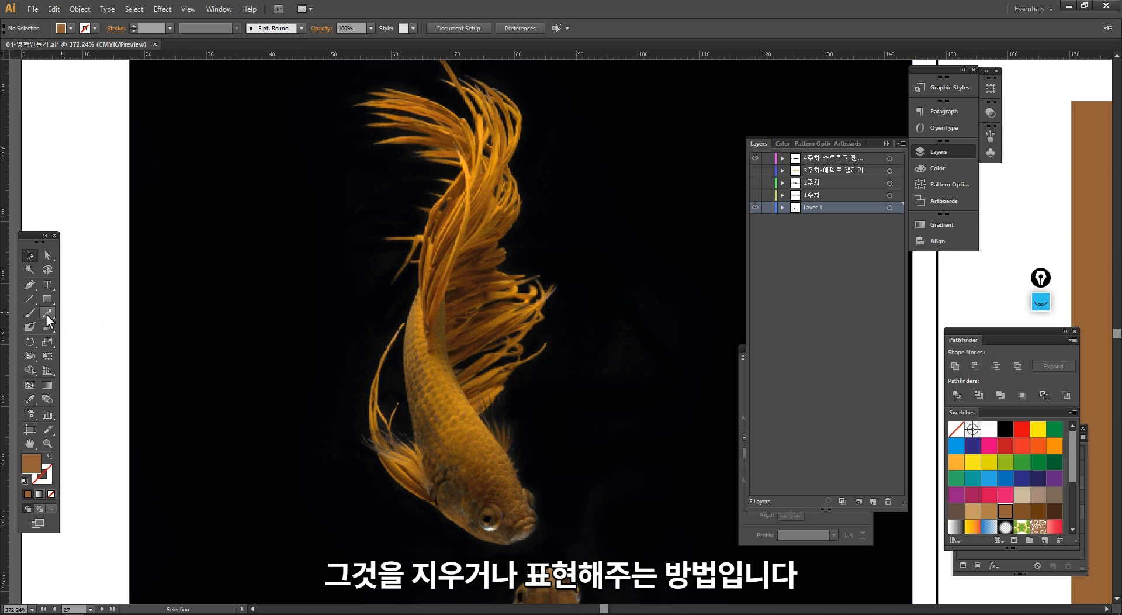
{"action": "left_click", "coordinate": [500, 548], "text": "ctrl"}
{"action": "left_click", "coordinate": [501, 548], "text": "ctrl"}
{"action": "left_click_drag", "start_coordinate": [514, 433], "coordinate": [432, 476]}
{"action": "left_click_drag", "start_coordinate": [478, 336], "coordinate": [474, 526]}
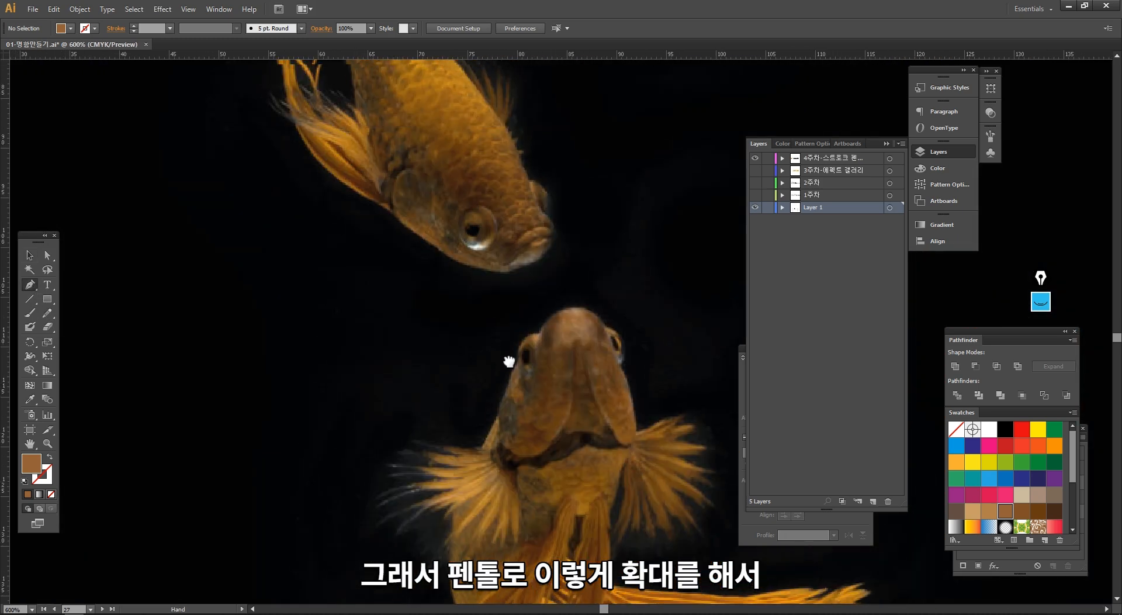
{"action": "left_click", "coordinate": [506, 272]}
{"action": "left_click", "coordinate": [413, 233]}
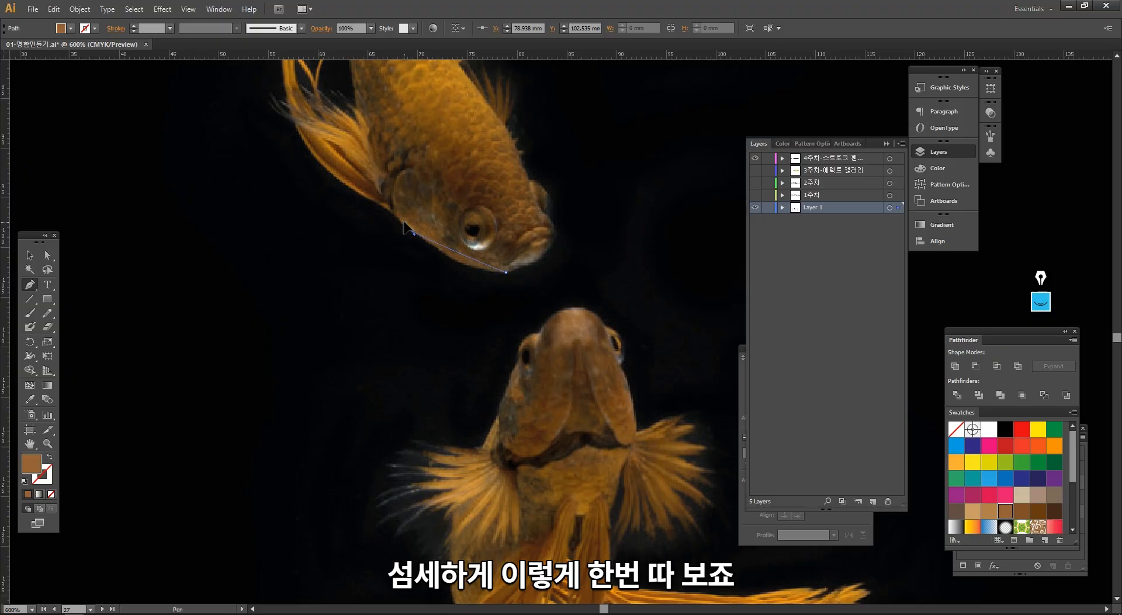
{"action": "left_click_drag", "start_coordinate": [379, 200], "coordinate": [423, 352]}
{"action": "key", "text": "ctrl+z"}
{"action": "left_click", "coordinate": [480, 393]}
{"action": "left_click", "coordinate": [437, 364]}
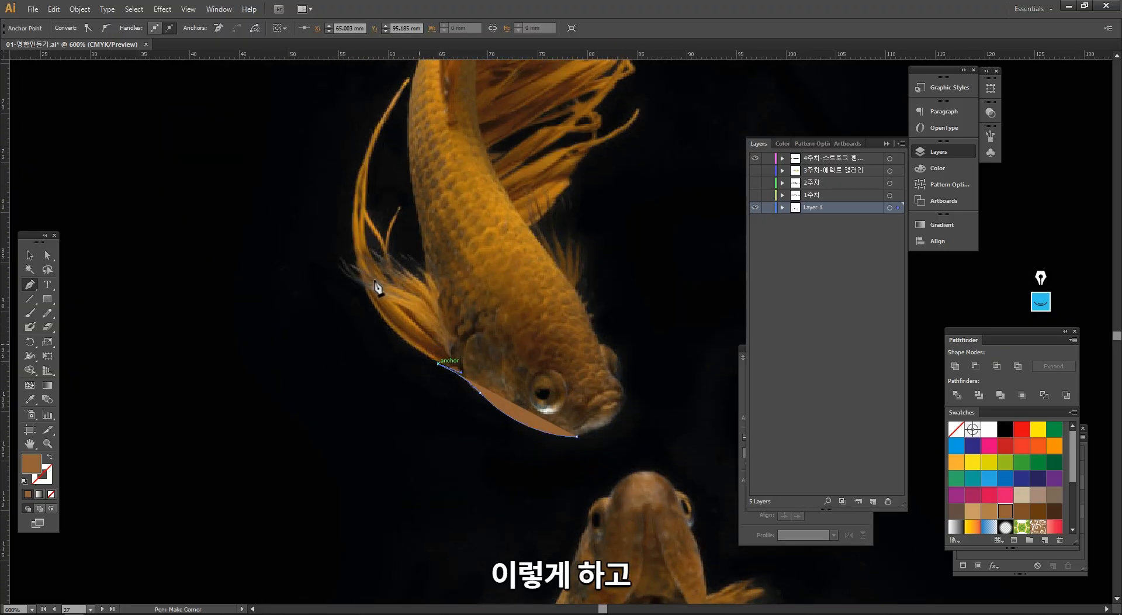
- Extend the Pen outline along the side fin's lower edge and around its fine hair tips
{"action": "left_click_drag", "start_coordinate": [376, 288], "coordinate": [354, 459]}
{"action": "left_click", "coordinate": [415, 402]}
{"action": "key", "text": "ctrl+plus"}
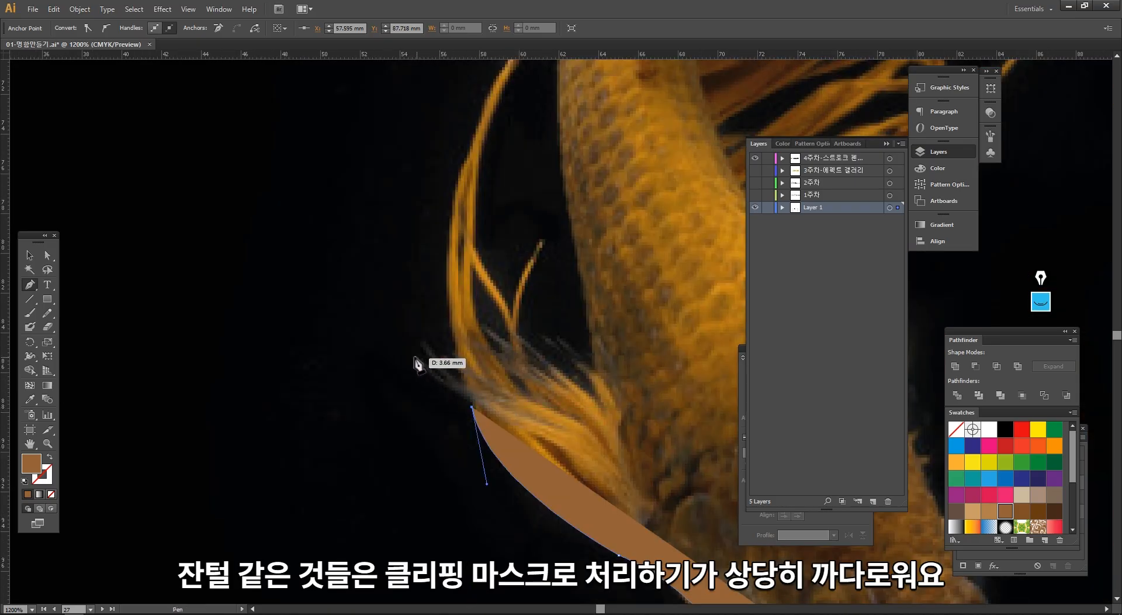
{"action": "left_click_drag", "start_coordinate": [413, 356], "coordinate": [413, 343]}
{"action": "left_click", "coordinate": [439, 382], "text": "alt"}
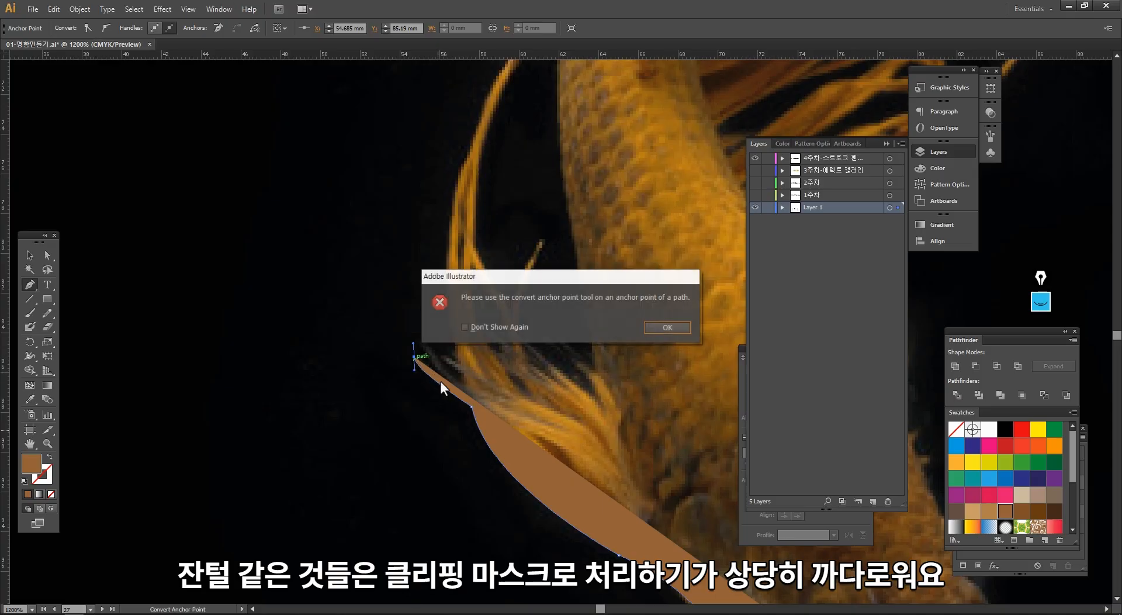
{"action": "key", "text": "Return"}
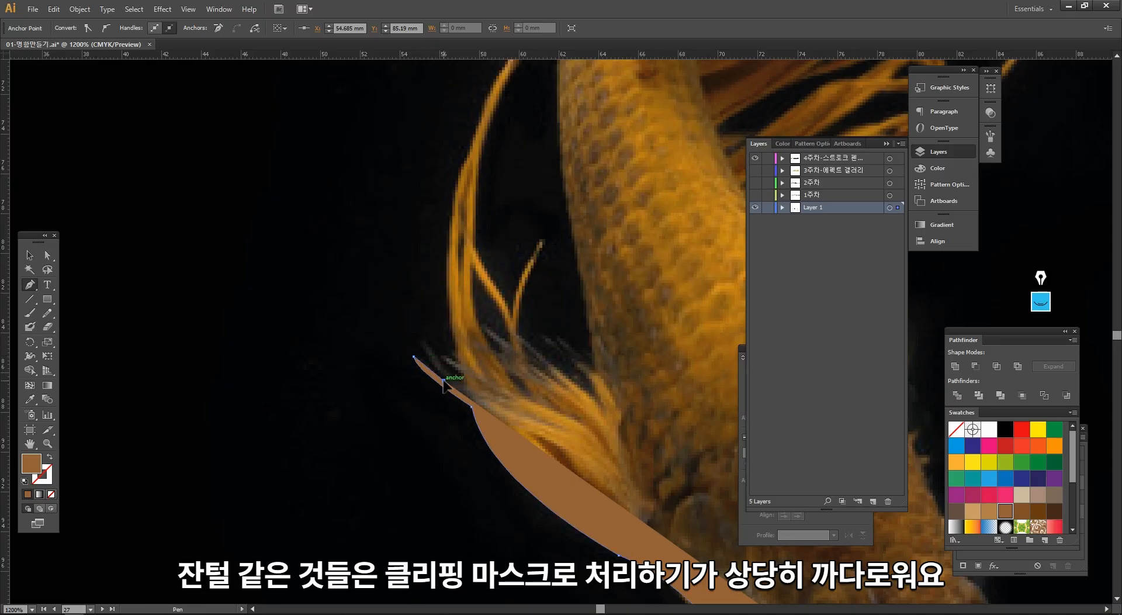
- Swap the outline's fill and stroke, and set the stroke color to red FF0033
{"action": "left_click", "coordinate": [49, 456]}
{"action": "double_click", "coordinate": [45, 480]}
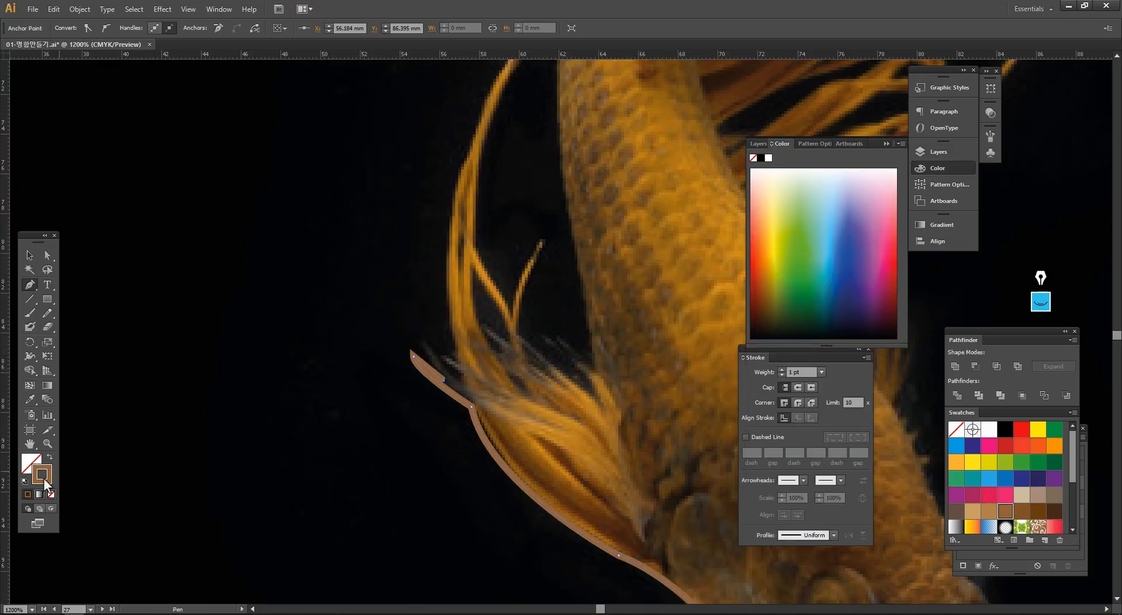
{"action": "left_click_drag", "start_coordinate": [400, 144], "coordinate": [391, 119]}
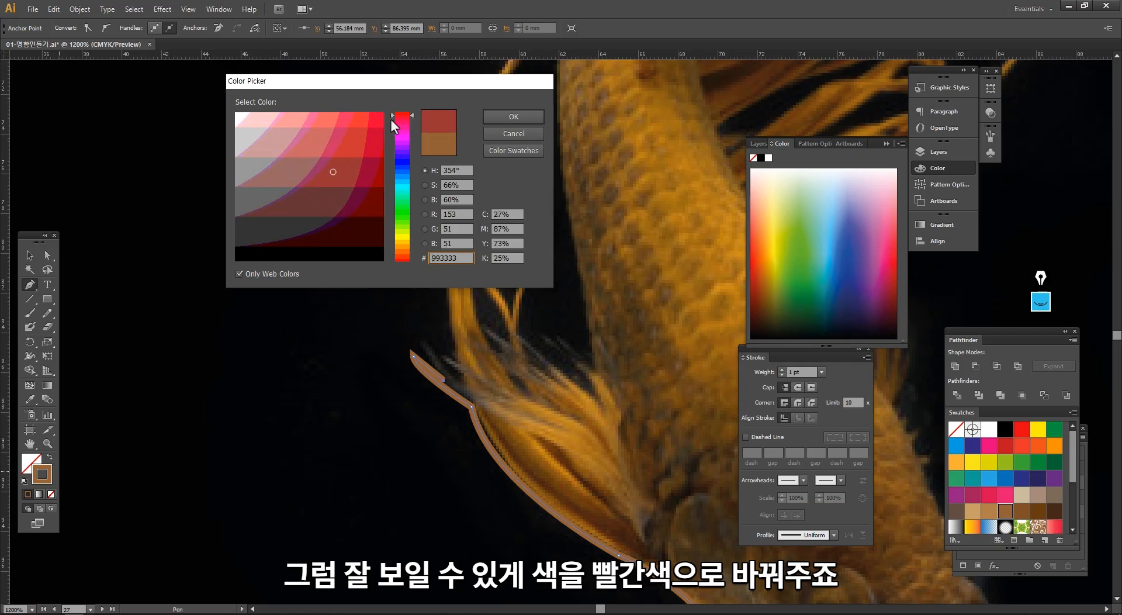
{"action": "left_click", "coordinate": [513, 116]}
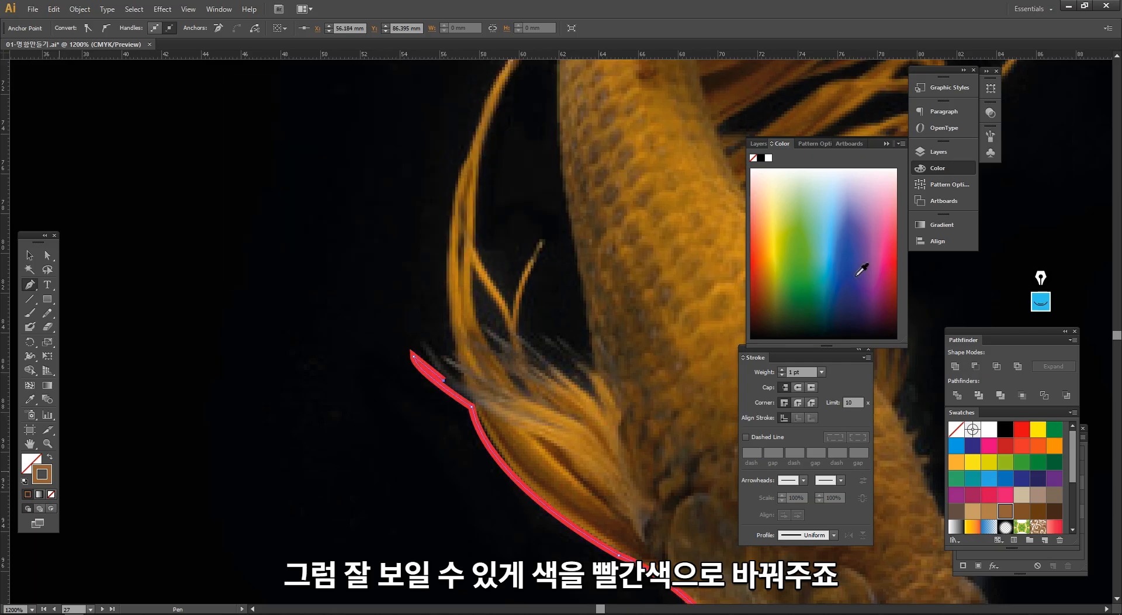
- Continue the red Pen outline from the fin's hair tips up along the outer edge of the long fin strand
{"action": "left_click", "coordinate": [466, 388]}
{"action": "left_click", "coordinate": [463, 369]}
{"action": "left_click", "coordinate": [457, 341]}
{"action": "left_click", "coordinate": [450, 294]}
{"action": "left_click", "coordinate": [528, 294], "text": "ctrl"}
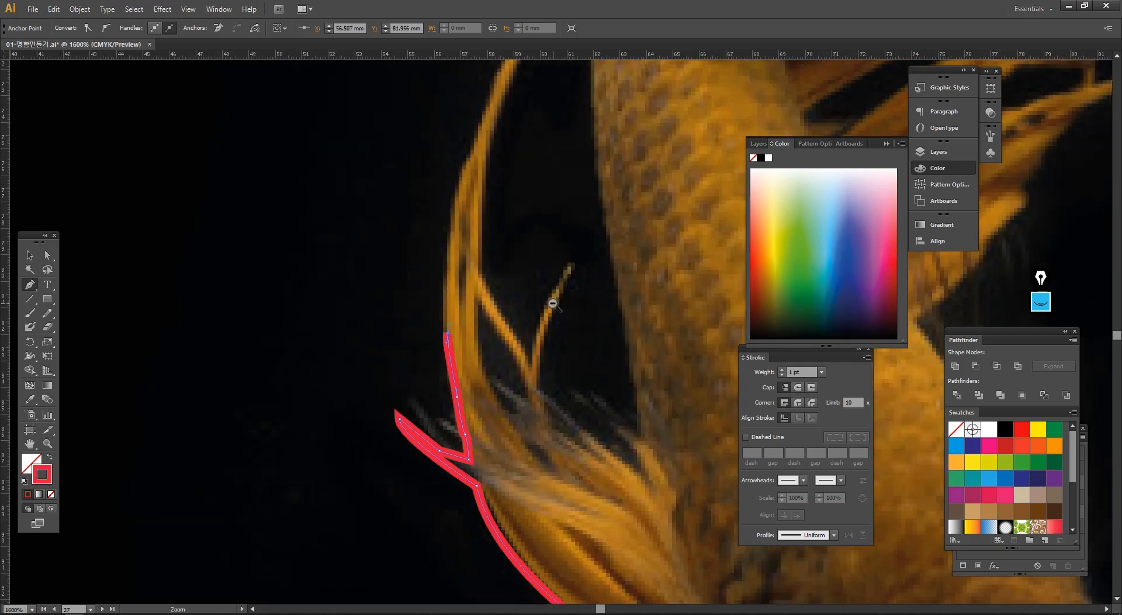
- Delete the unfinished Pen outline and the stray path, and leave nothing selected
{"action": "left_click", "coordinate": [552, 303], "text": "alt"}
{"action": "left_click", "coordinate": [553, 303], "text": "alt"}
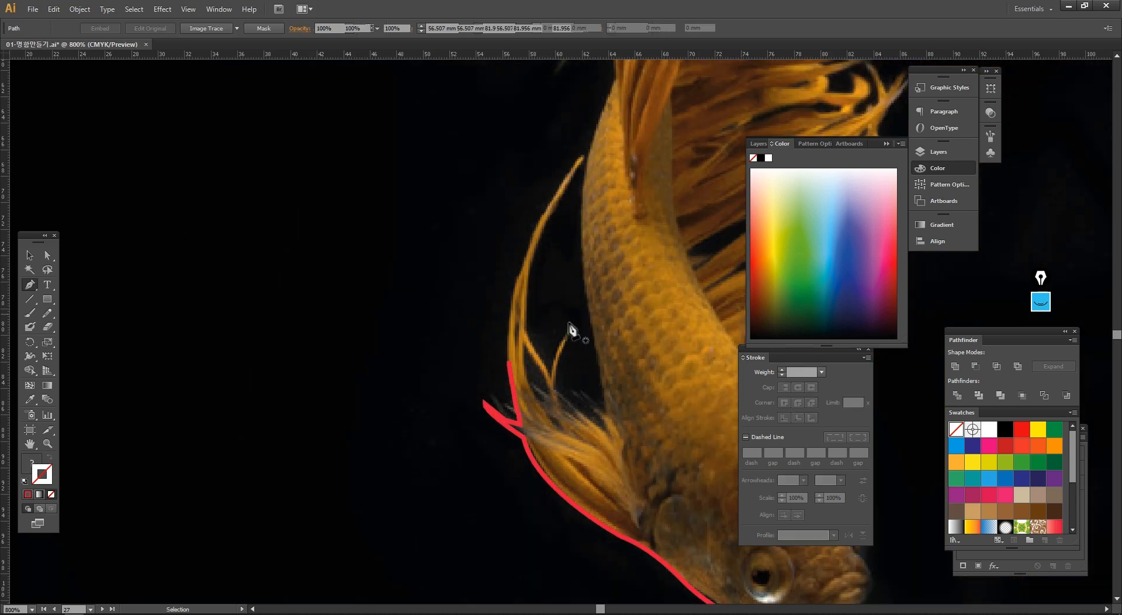
{"action": "left_click", "coordinate": [651, 365], "text": "alt"}
{"action": "left_click", "coordinate": [623, 354], "text": "alt"}
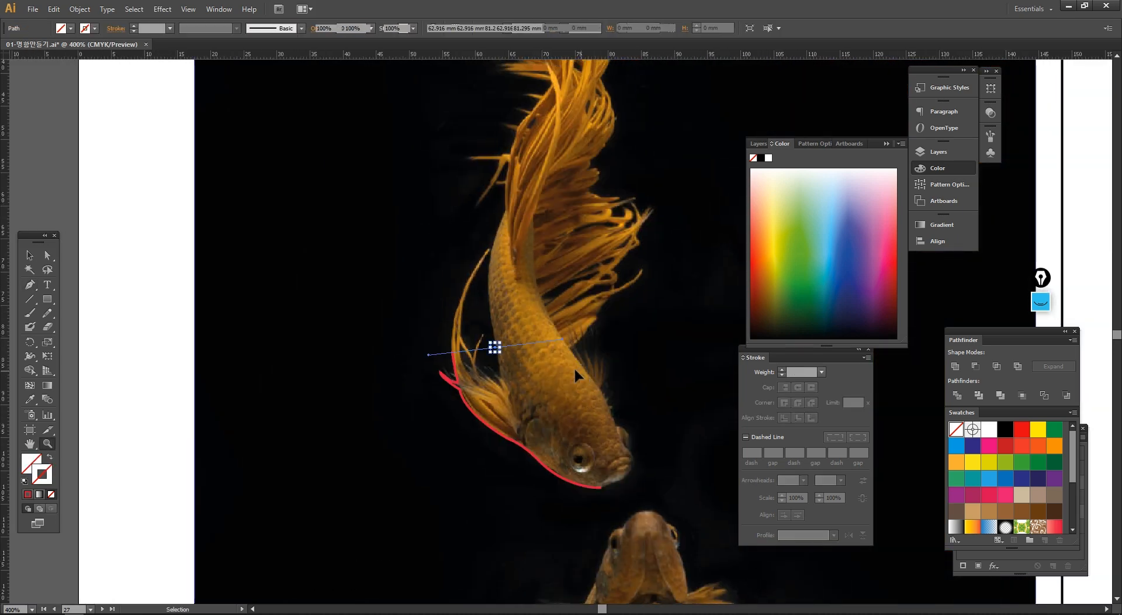
{"action": "key", "text": "ctrl+a"}
{"action": "key", "text": "v"}
{"action": "key", "text": "ctrl+shift+a"}
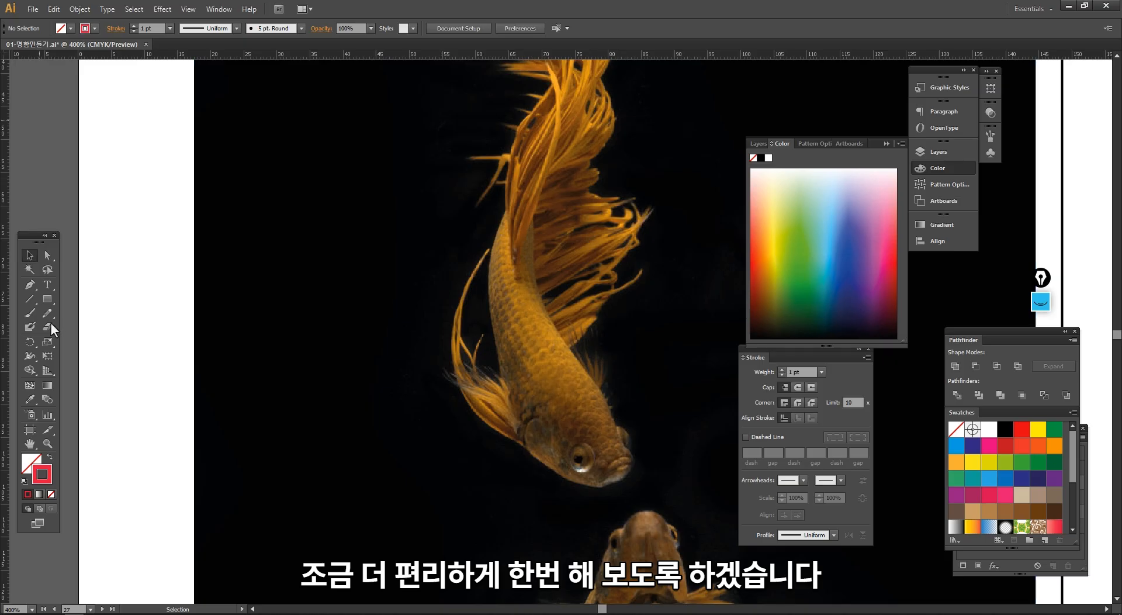
- Trace the upper goldfish's whole contour with the Pencil tool as a closed red outline about 33 × 80 mm
{"action": "key", "text": "space"}
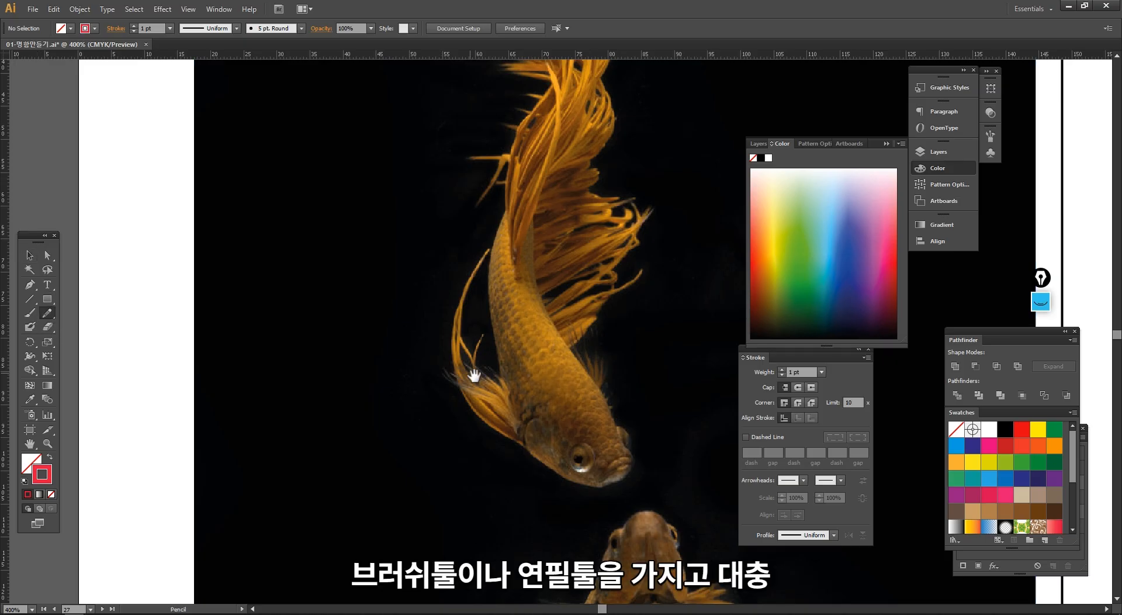
{"action": "left_click_drag", "start_coordinate": [483, 403], "coordinate": [432, 479]}
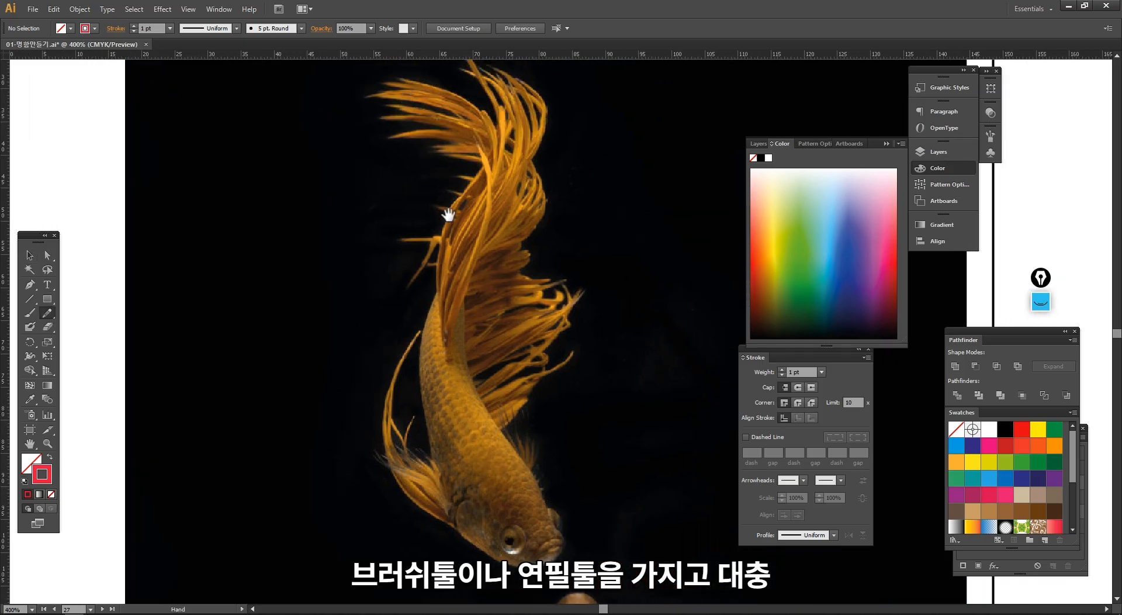
{"action": "left_click_drag", "start_coordinate": [448, 214], "coordinate": [445, 243]}
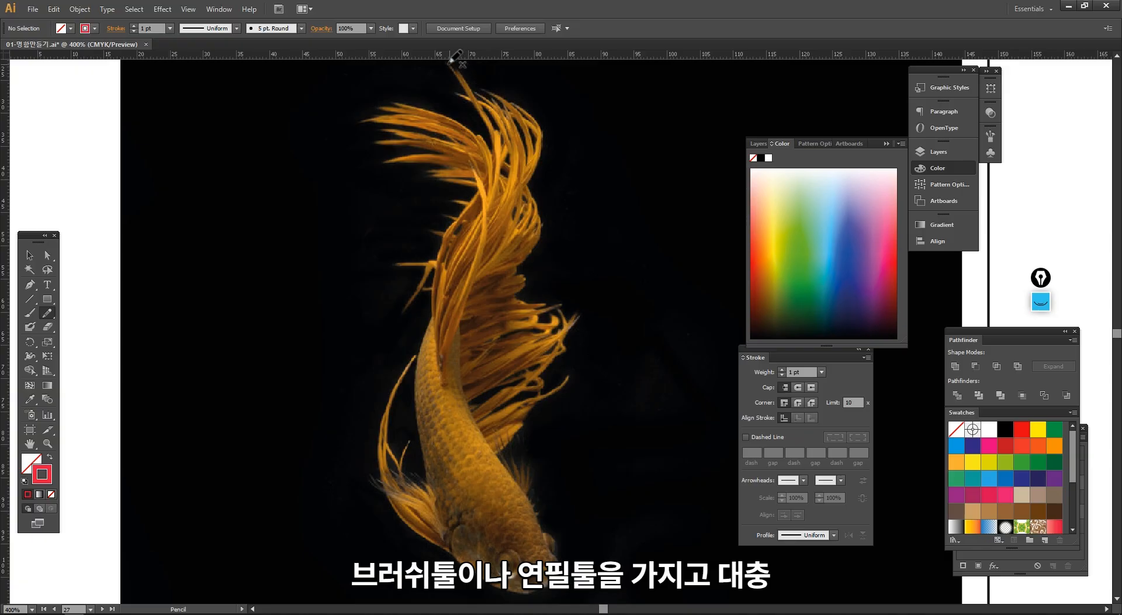
{"action": "left_click_drag", "start_coordinate": [450, 61], "coordinate": [457, 94]}
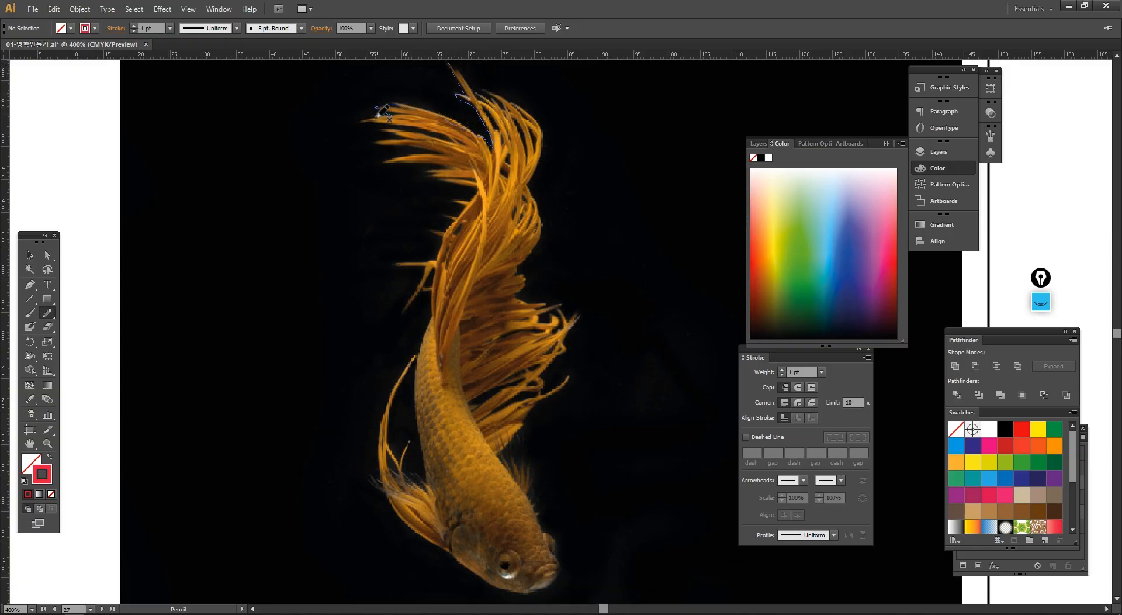
{"action": "left_click_drag", "start_coordinate": [379, 114], "coordinate": [458, 145]}
{"action": "left_click_drag", "start_coordinate": [430, 269], "coordinate": [430, 305]}
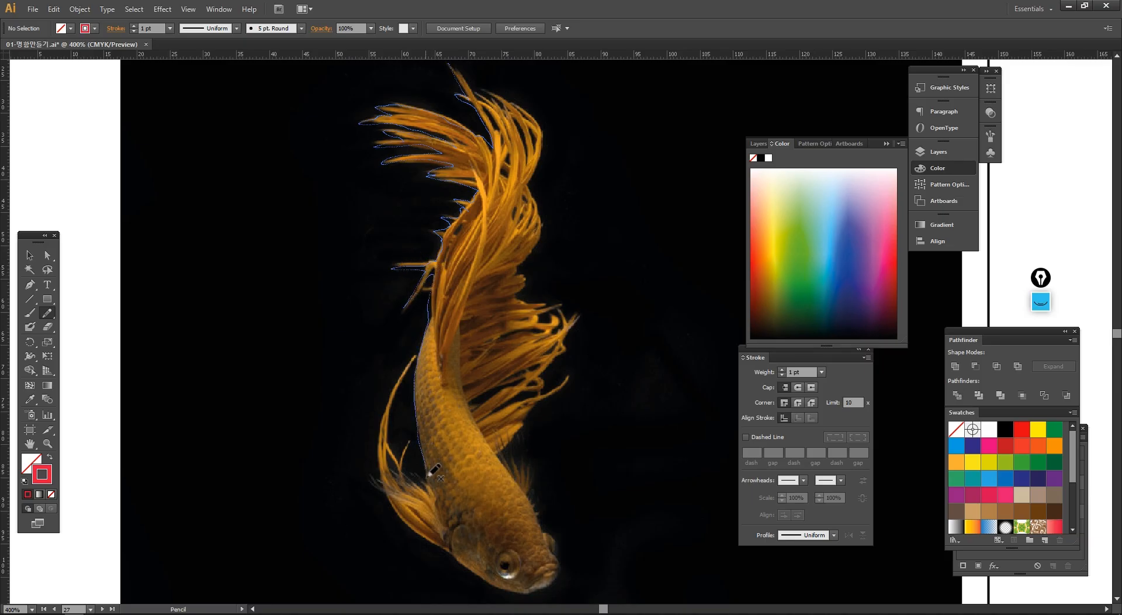
{"action": "mouse_move", "coordinate": [429, 475]}
{"action": "left_mouse_down"}
{"action": "mouse_move", "coordinate": [410, 441]}
{"action": "mouse_move", "coordinate": [393, 448]}
{"action": "mouse_move", "coordinate": [402, 385]}
{"action": "left_mouse_up"}
{"action": "mouse_move", "coordinate": [552, 576]}
{"action": "left_mouse_down"}
{"action": "mouse_move", "coordinate": [532, 466]}
{"action": "mouse_move", "coordinate": [512, 441]}
{"action": "mouse_move", "coordinate": [500, 448]}
{"action": "mouse_move", "coordinate": [570, 380]}
{"action": "mouse_move", "coordinate": [546, 381]}
{"action": "left_mouse_up"}
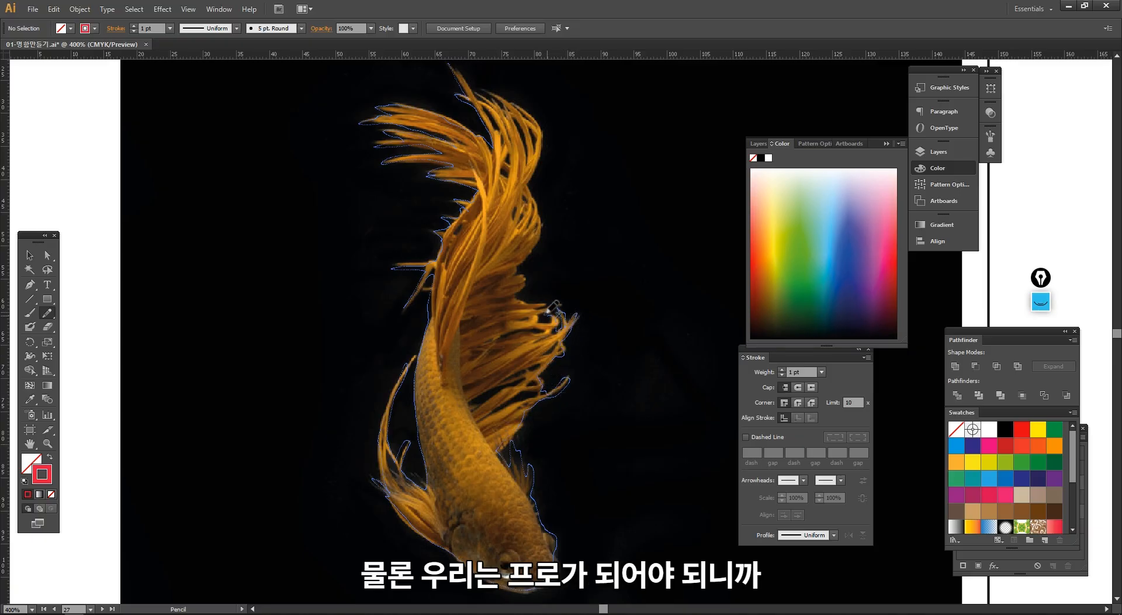
{"action": "mouse_move", "coordinate": [517, 272]}
{"action": "left_mouse_down"}
{"action": "mouse_move", "coordinate": [538, 240]}
{"action": "mouse_move", "coordinate": [529, 183]}
{"action": "mouse_move", "coordinate": [544, 130]}
{"action": "mouse_move", "coordinate": [445, 62]}
{"action": "left_mouse_up"}
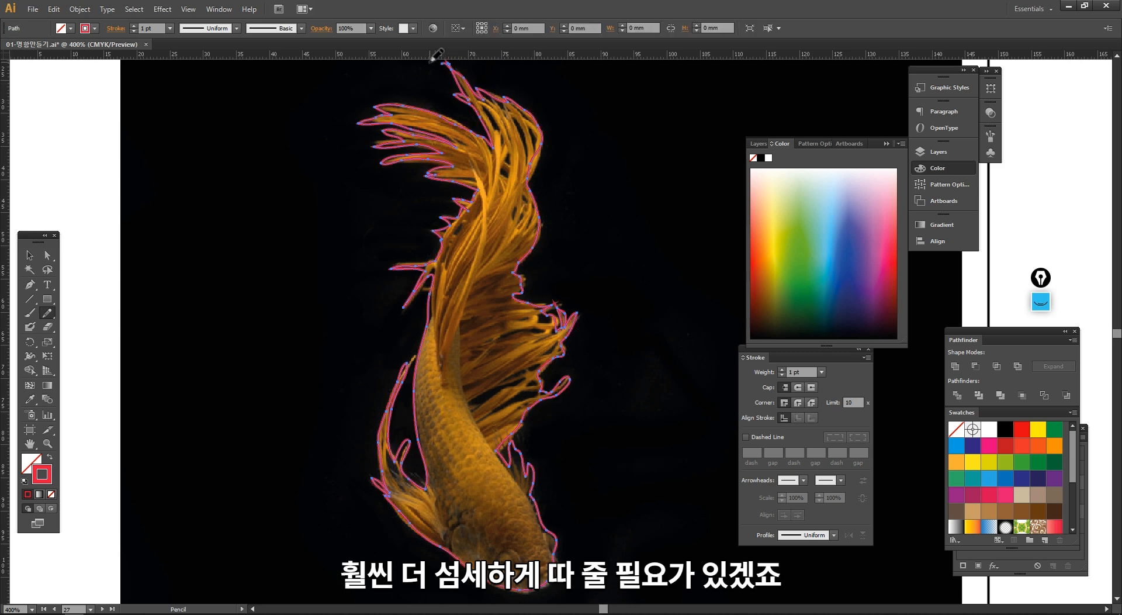
- Swap fill and stroke on the goldfish outline to make it a solid red shape without a stroke
{"action": "key", "text": "v"}
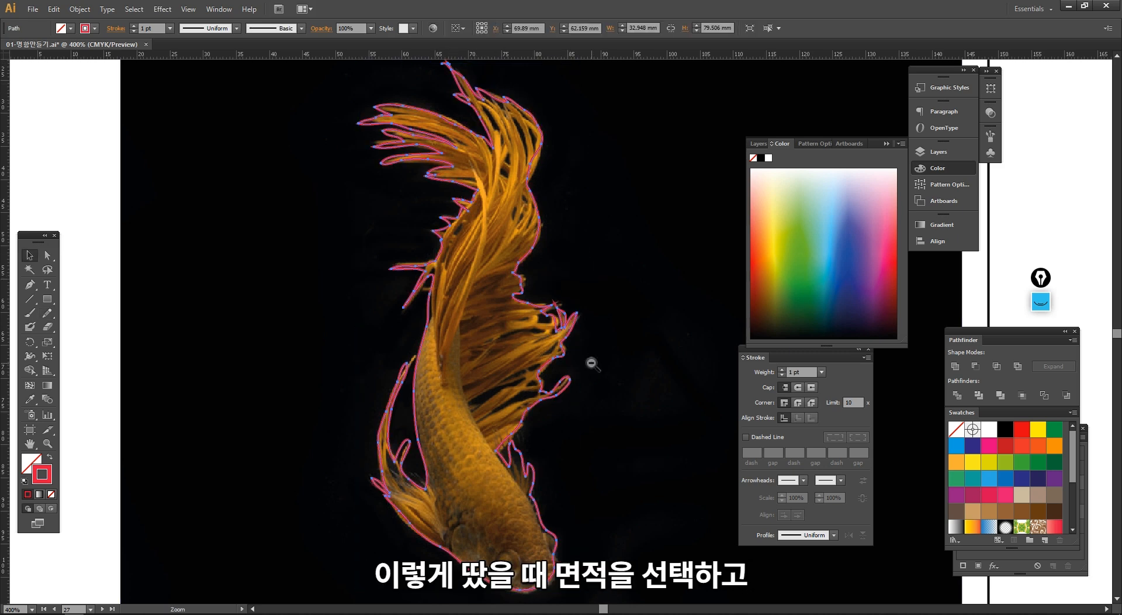
{"action": "left_click", "coordinate": [592, 363], "text": "ctrl+alt"}
{"action": "left_click_drag", "start_coordinate": [543, 349], "coordinate": [461, 320]}
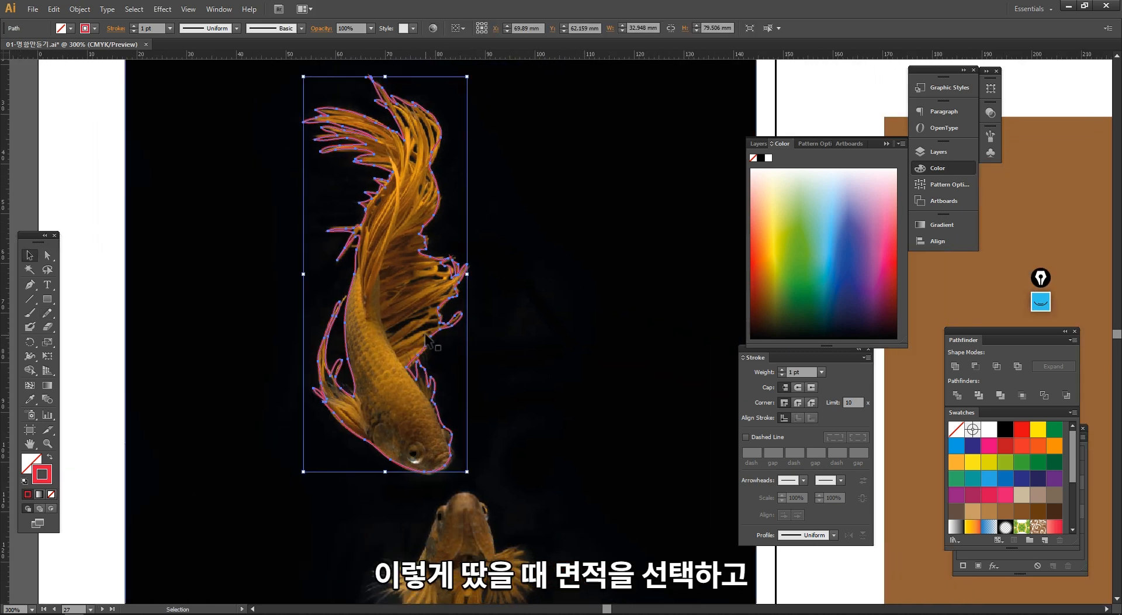
{"action": "left_click", "coordinate": [49, 456]}
{"action": "left_click", "coordinate": [88, 468]}
{"action": "left_click", "coordinate": [401, 344]}
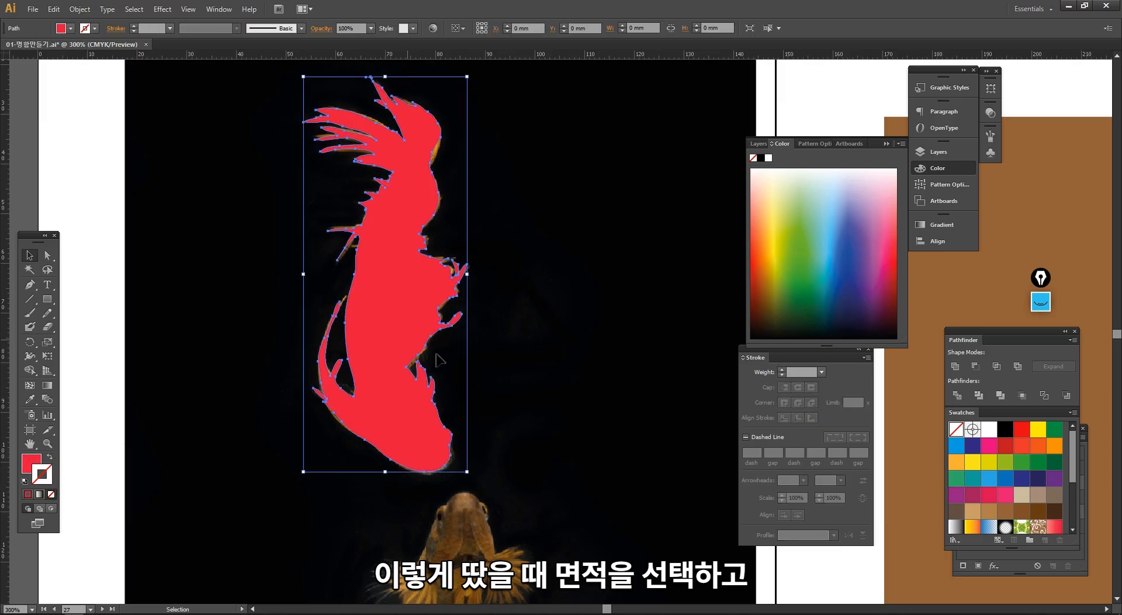
- Select the red goldfish shape together with the image behind it, make a clipping mask, and deselect the result
{"action": "left_click", "coordinate": [583, 297], "text": "ctrl+alt"}
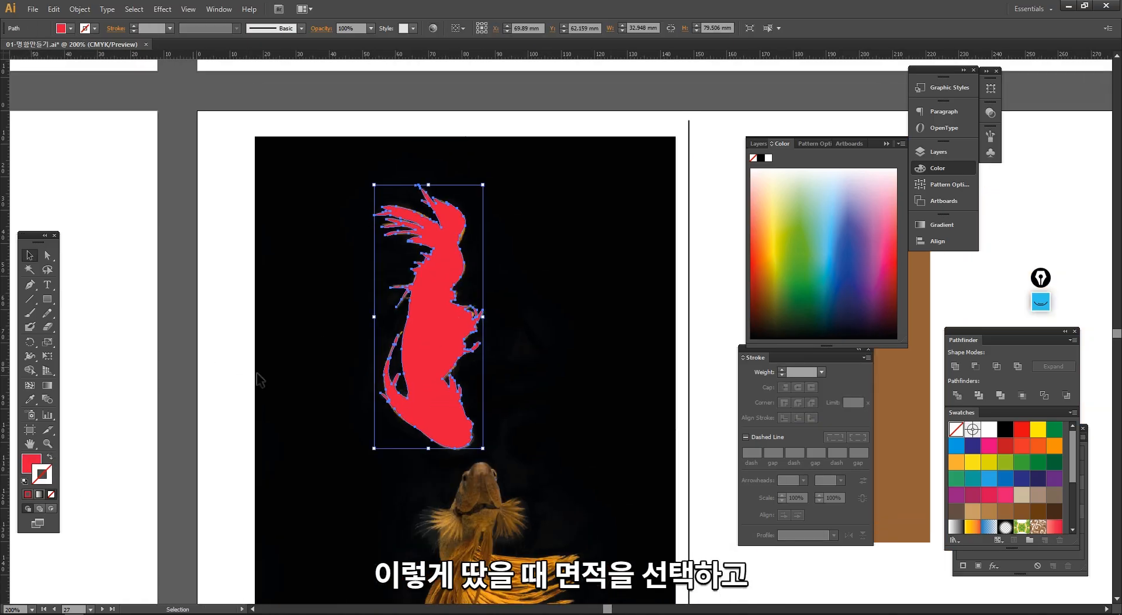
{"action": "left_click", "coordinate": [538, 350], "text": "shift"}
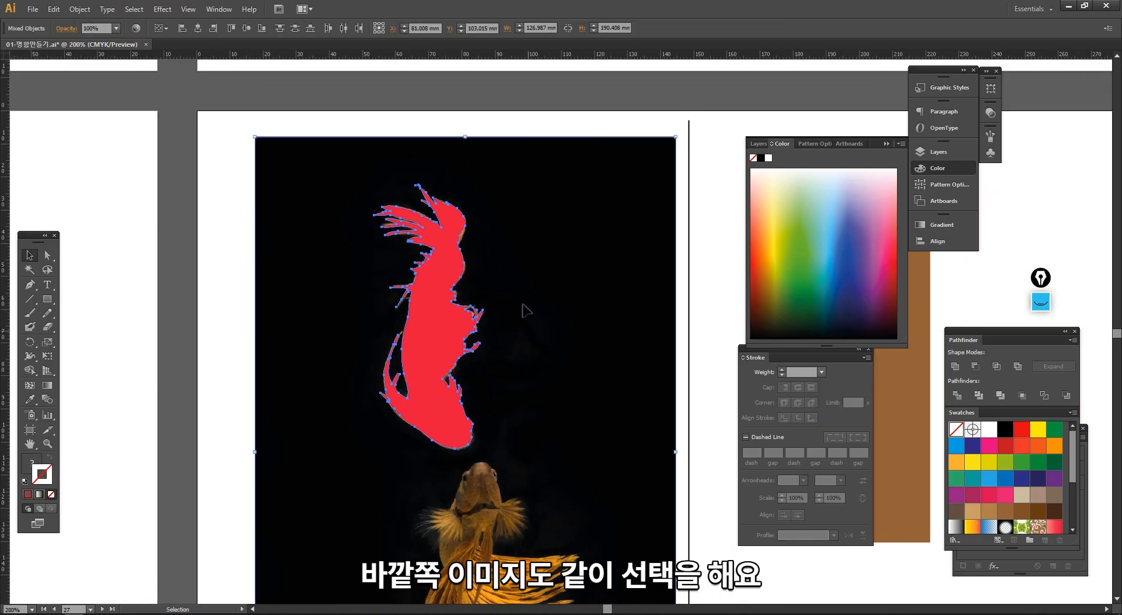
{"action": "left_click", "coordinate": [205, 281]}
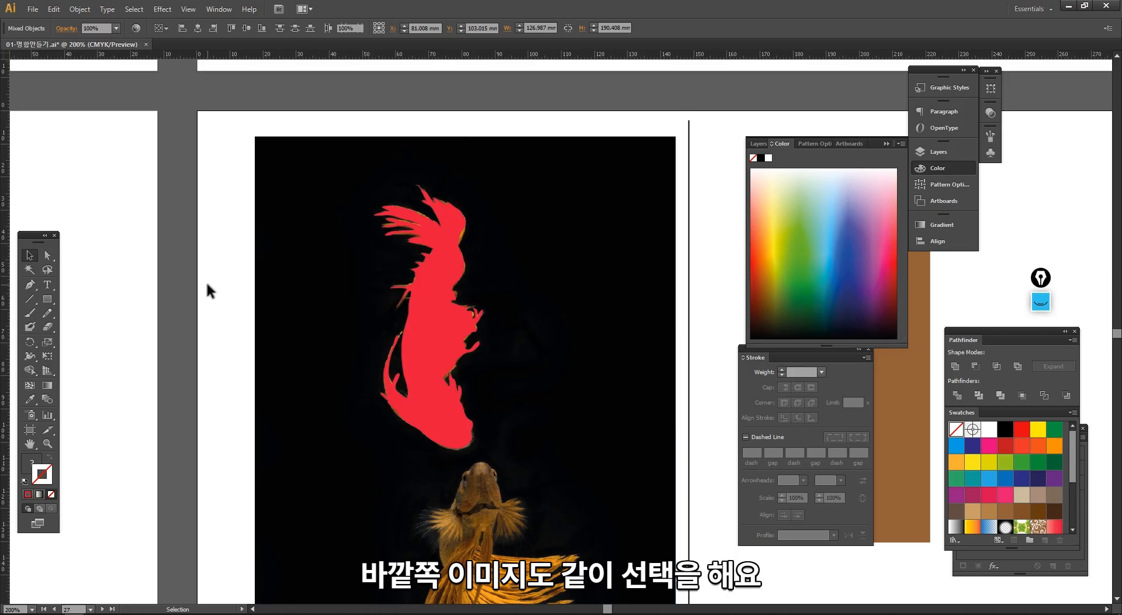
{"action": "left_click_drag", "start_coordinate": [217, 224], "coordinate": [489, 377]}
{"action": "right_click", "coordinate": [455, 297]}
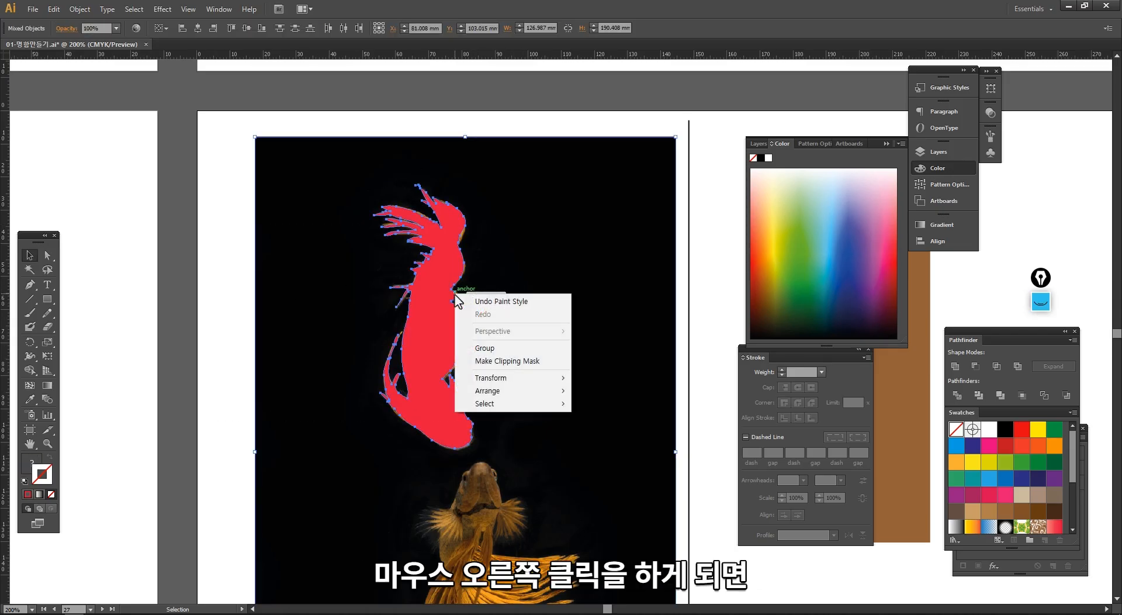
{"action": "left_click", "coordinate": [492, 361]}
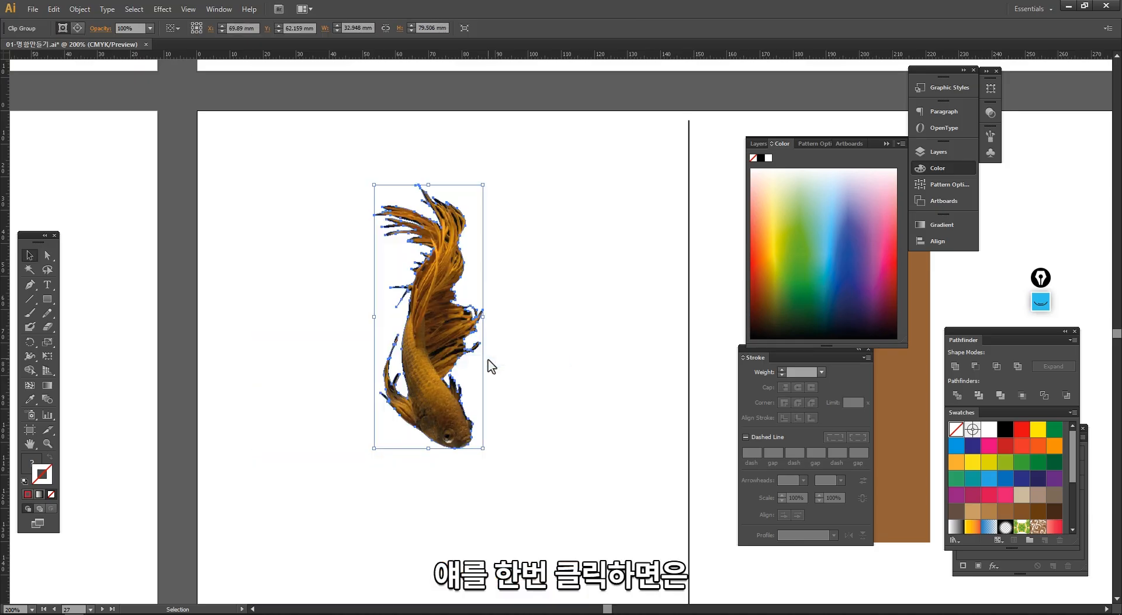
{"action": "left_click", "coordinate": [636, 426]}
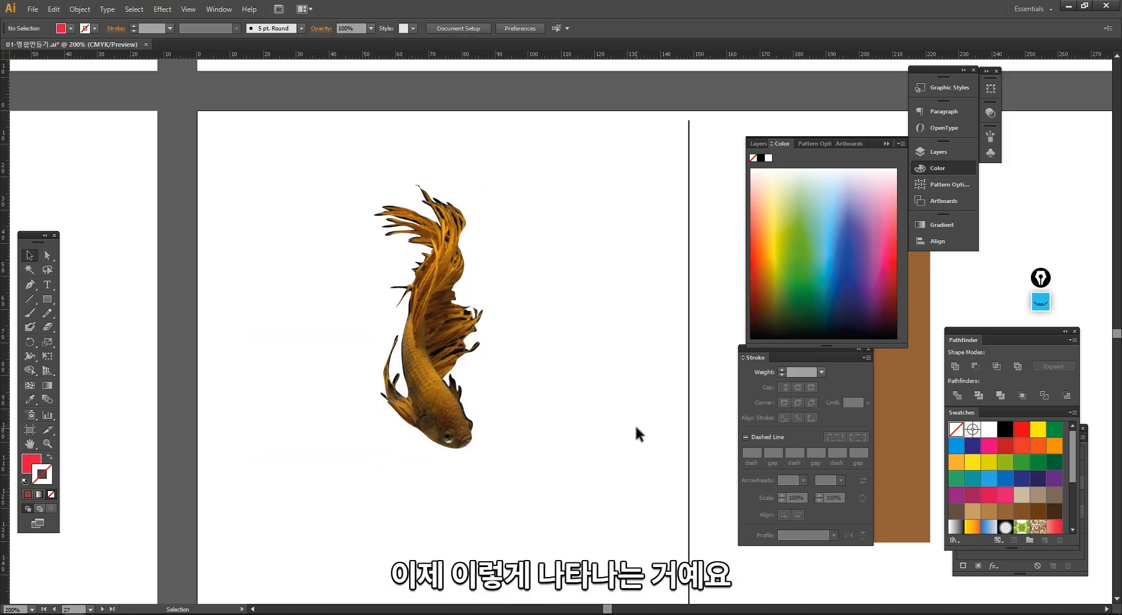
- Duplicate the clipped goldfish toward the dividing line, move the original farther from the copy, and leave nothing selected
{"action": "left_click", "coordinate": [454, 369]}
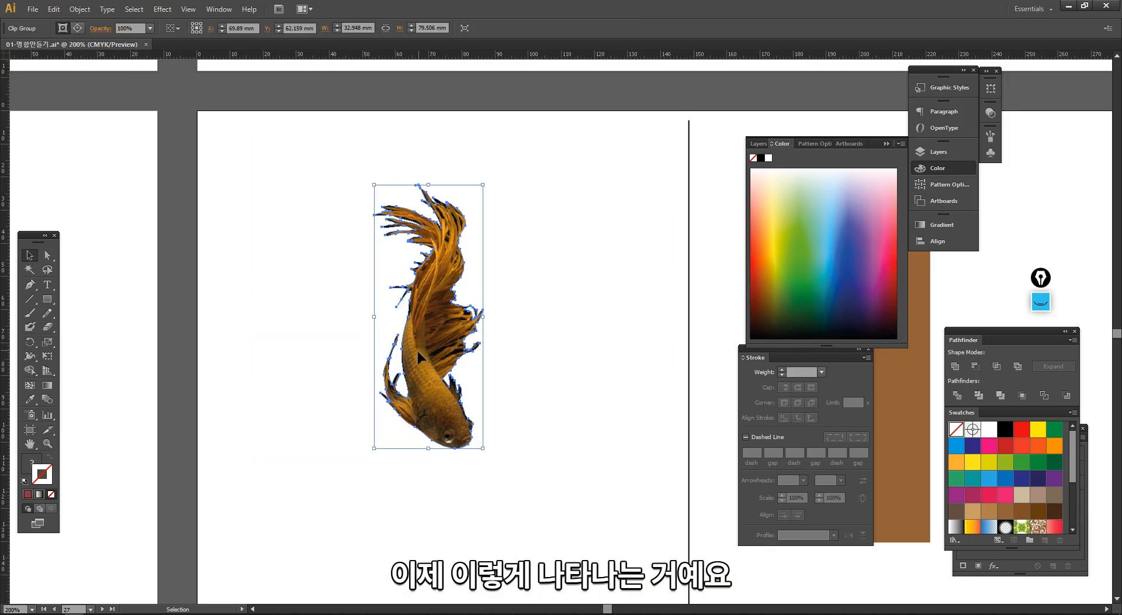
{"action": "left_click_drag", "start_coordinate": [427, 354], "coordinate": [494, 335]}
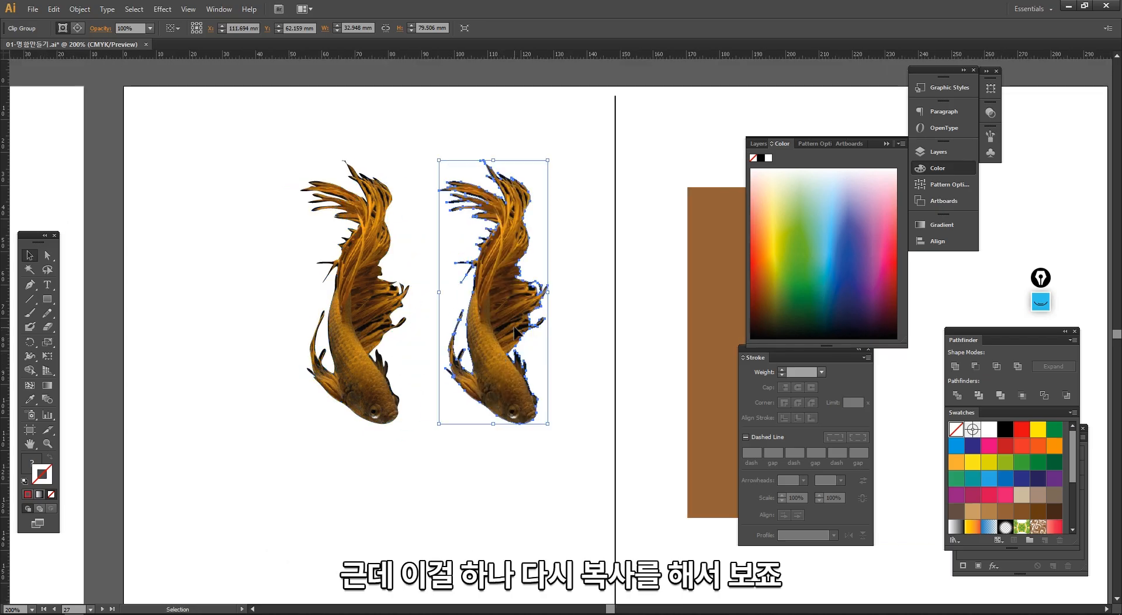
{"action": "left_click_drag", "start_coordinate": [379, 340], "coordinate": [326, 340], "text": "shift"}
{"action": "left_click", "coordinate": [408, 345]}
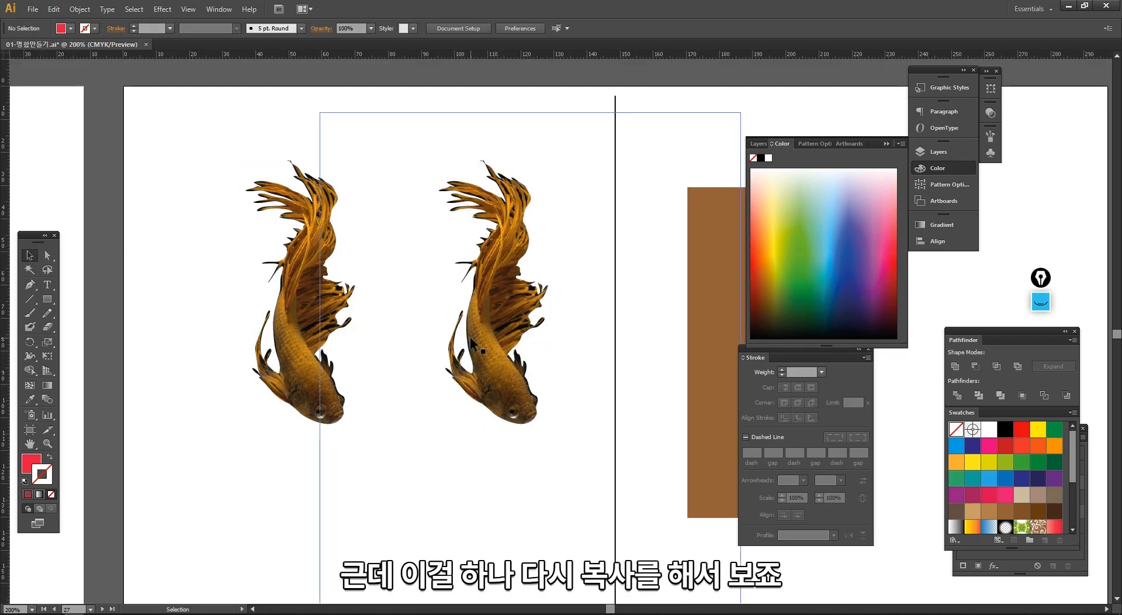
{"action": "left_click", "coordinate": [471, 339]}
{"action": "left_click", "coordinate": [408, 334]}
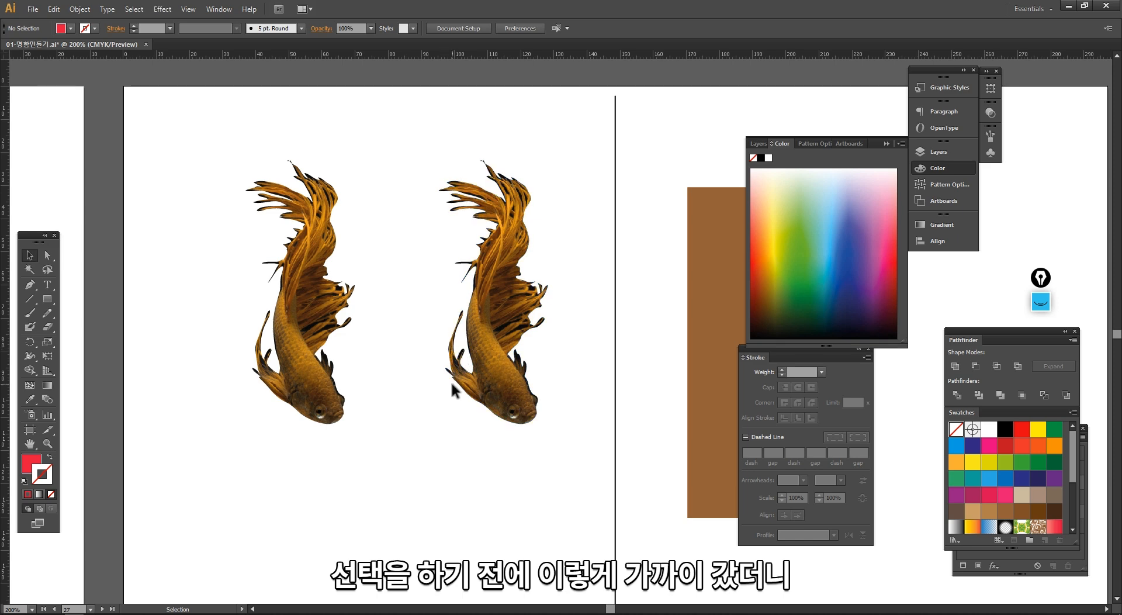
{"action": "key", "text": "ctrl+shift+3"}
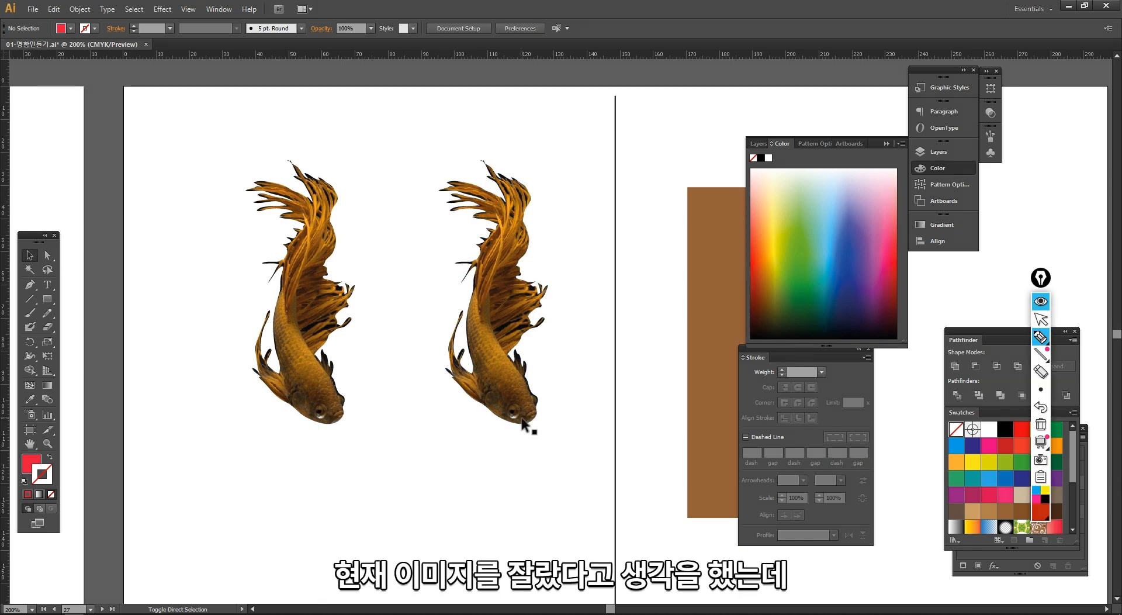
{"action": "mouse_move", "coordinate": [460, 119]}
{"action": "left_mouse_down"}
{"action": "mouse_move", "coordinate": [311, 135]}
{"action": "mouse_move", "coordinate": [309, 457]}
{"action": "mouse_move", "coordinate": [634, 114]}
{"action": "mouse_move", "coordinate": [674, 215]}
{"action": "mouse_move", "coordinate": [675, 412]}
{"action": "left_mouse_up"}
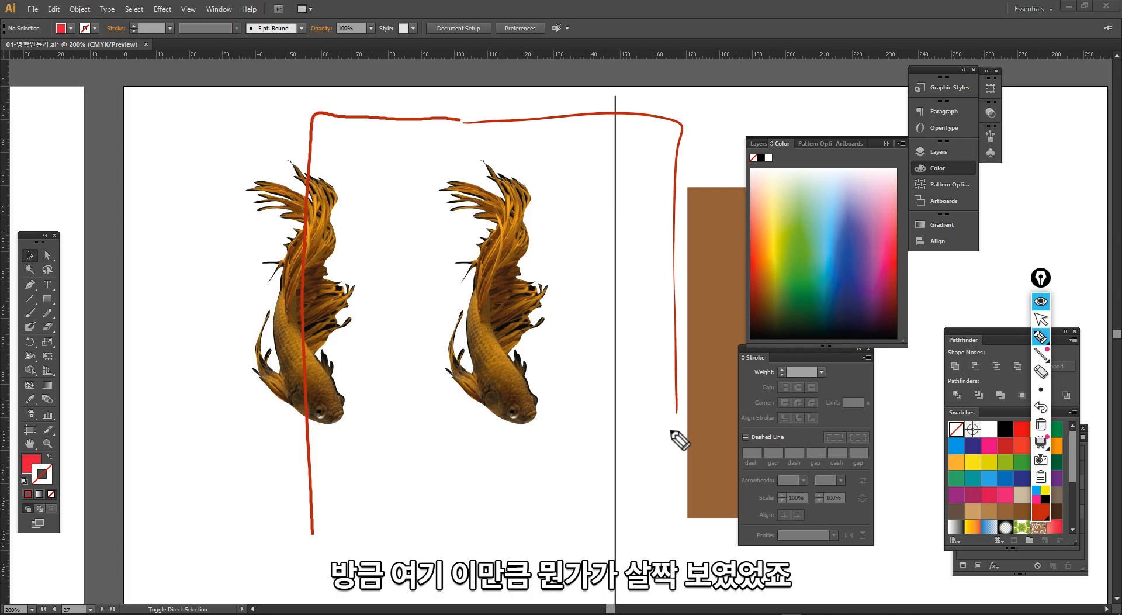
{"action": "key", "text": "ctrl+shift+7"}
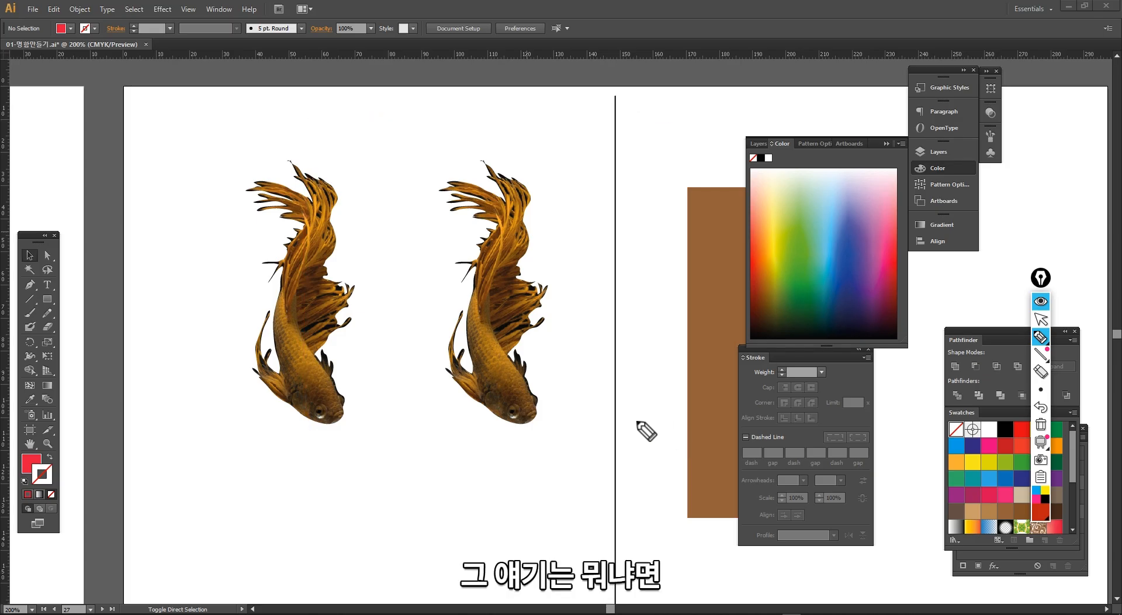
{"action": "key", "text": "ctrl+shift+1"}
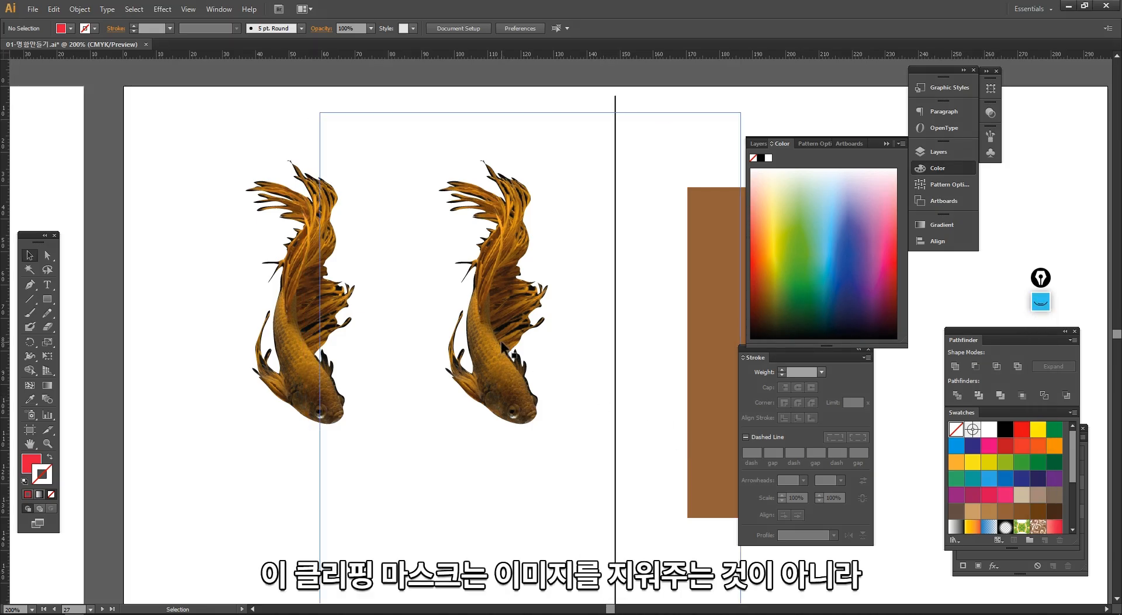
{"action": "left_click_drag", "start_coordinate": [500, 341], "coordinate": [454, 320]}
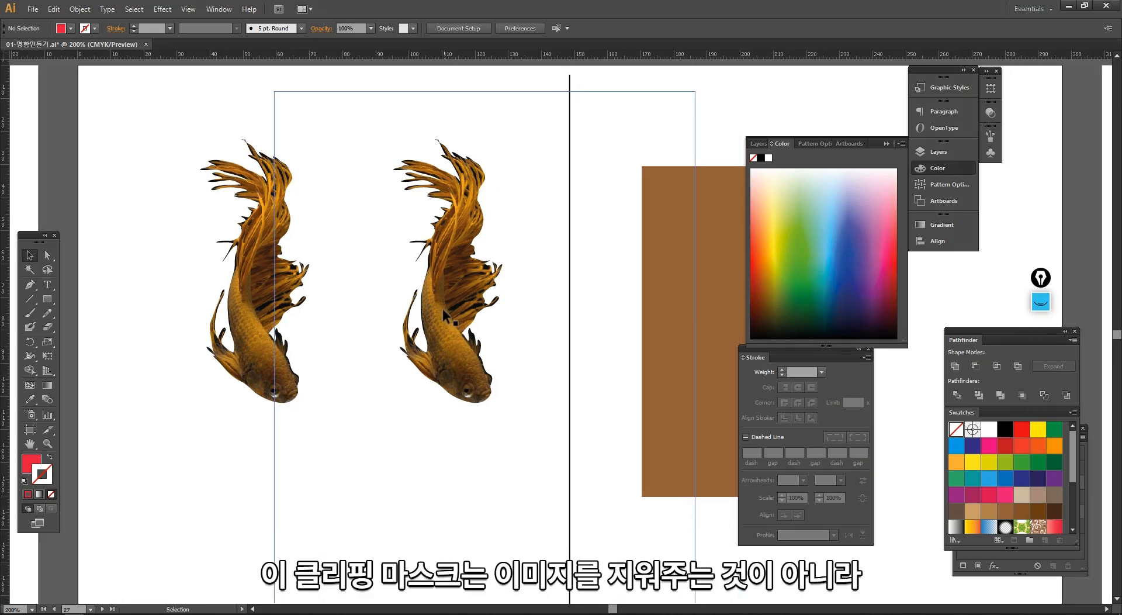
{"action": "left_click", "coordinate": [443, 228]}
{"action": "left_click", "coordinate": [383, 261]}
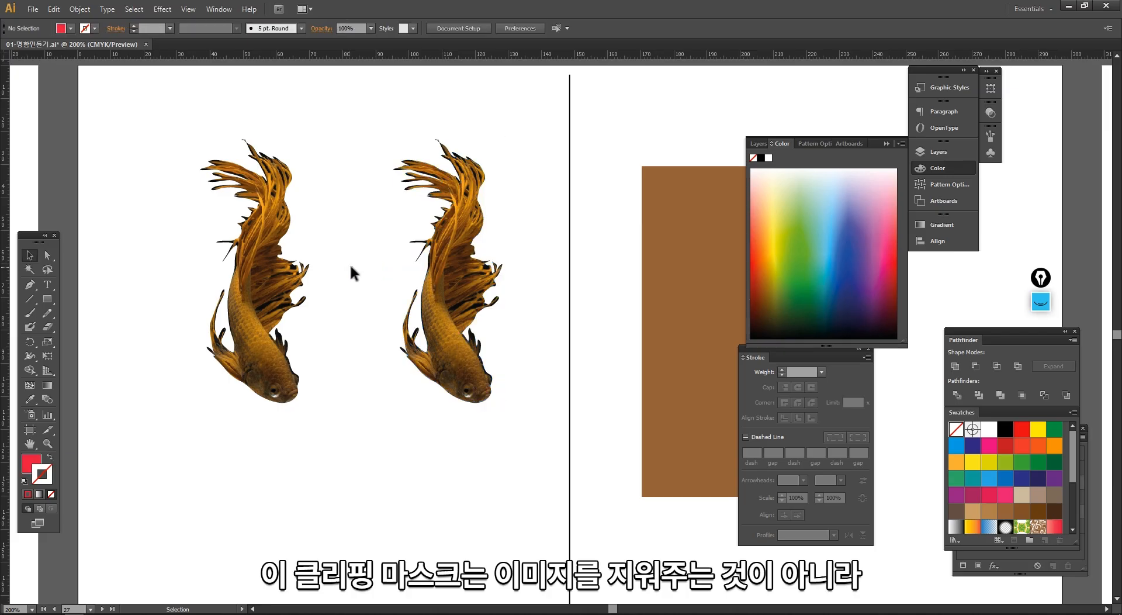
{"action": "left_click", "coordinate": [484, 402]}
{"action": "left_click", "coordinate": [434, 425]}
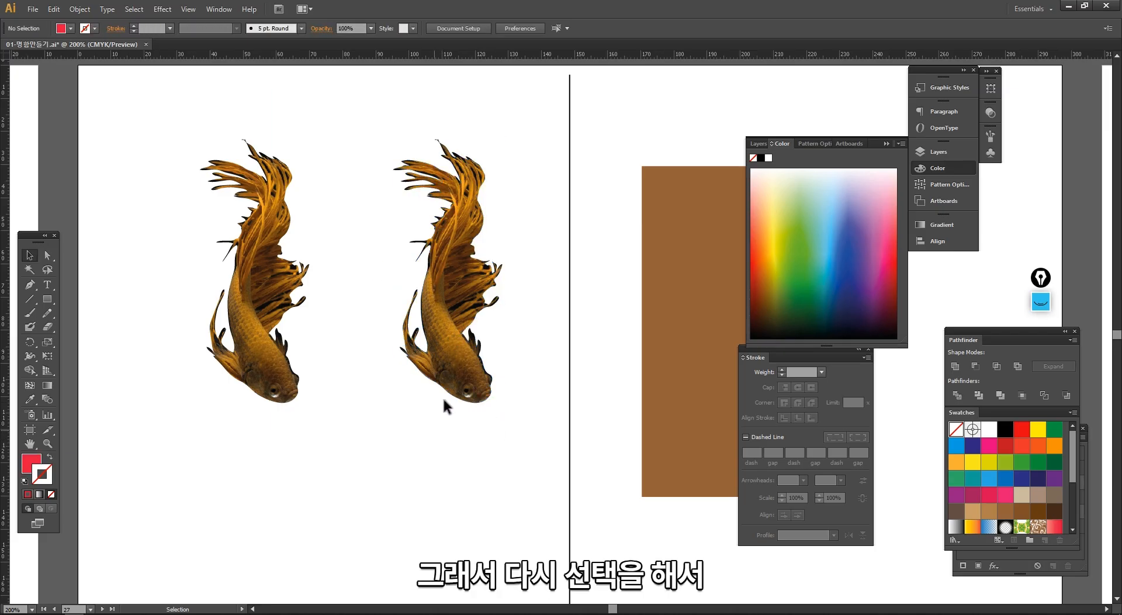
- Release the clipping mask on the goldfish nearest the dividing line and select its outline separately from the image
{"action": "left_click", "coordinate": [460, 373]}
{"action": "right_click", "coordinate": [460, 292]}
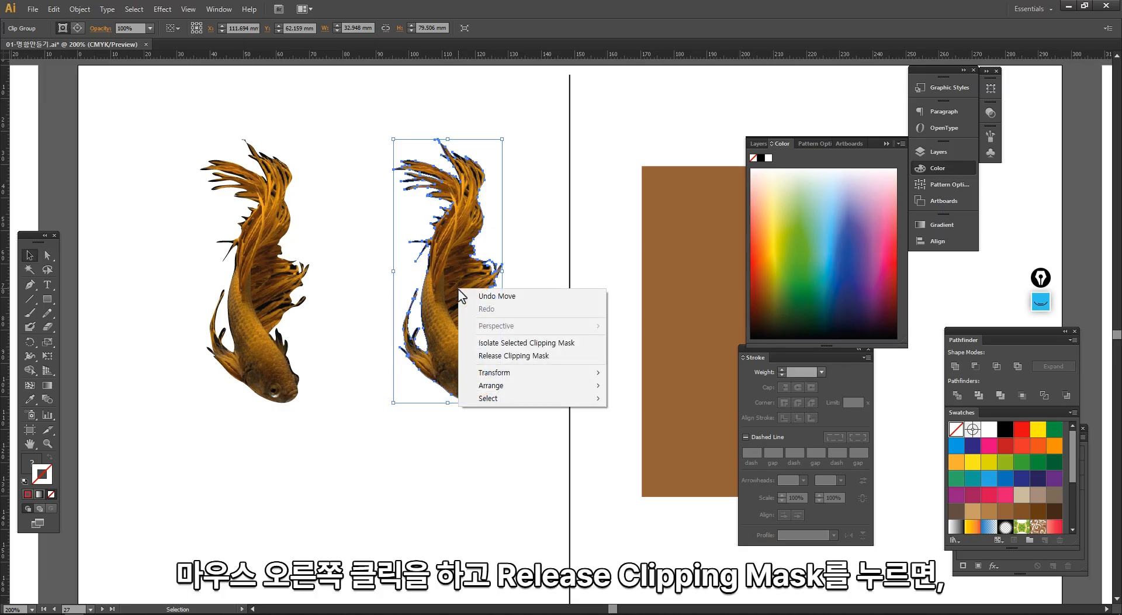
{"action": "left_click", "coordinate": [498, 357]}
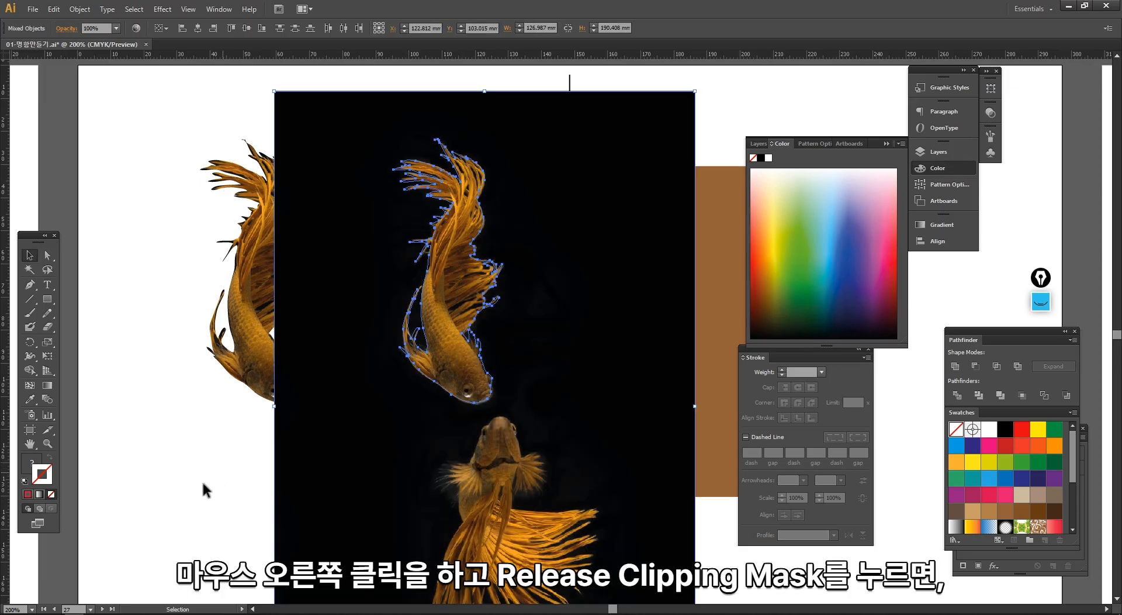
{"action": "left_click", "coordinate": [344, 500]}
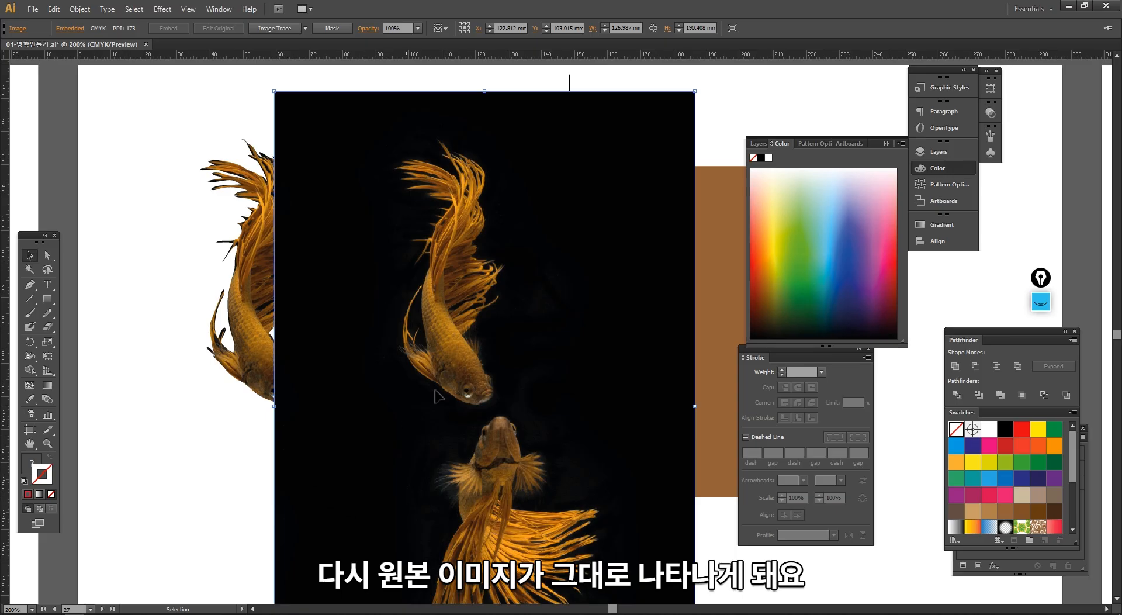
{"action": "left_click", "coordinate": [465, 409]}
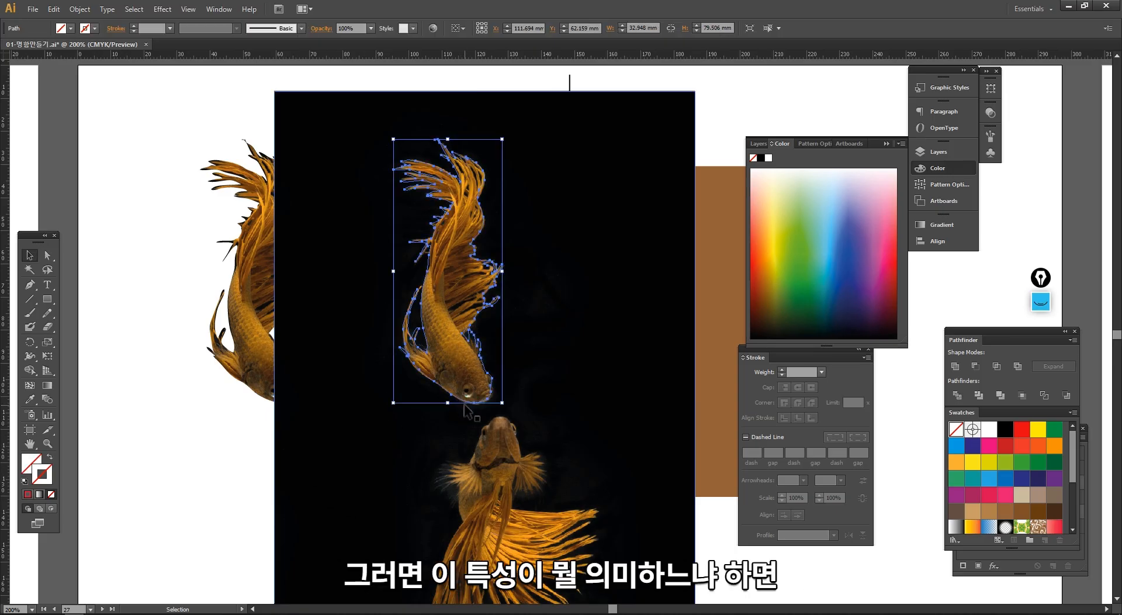
{"action": "left_click", "coordinate": [501, 442], "text": "ctrl+alt"}
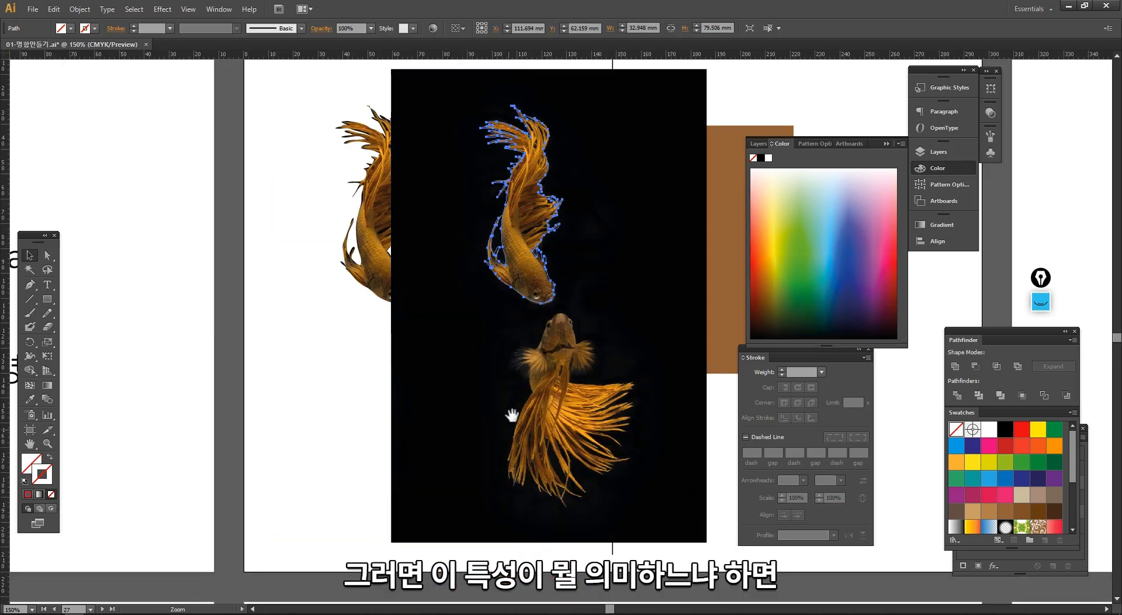
{"action": "left_click_drag", "start_coordinate": [536, 367], "coordinate": [439, 404]}
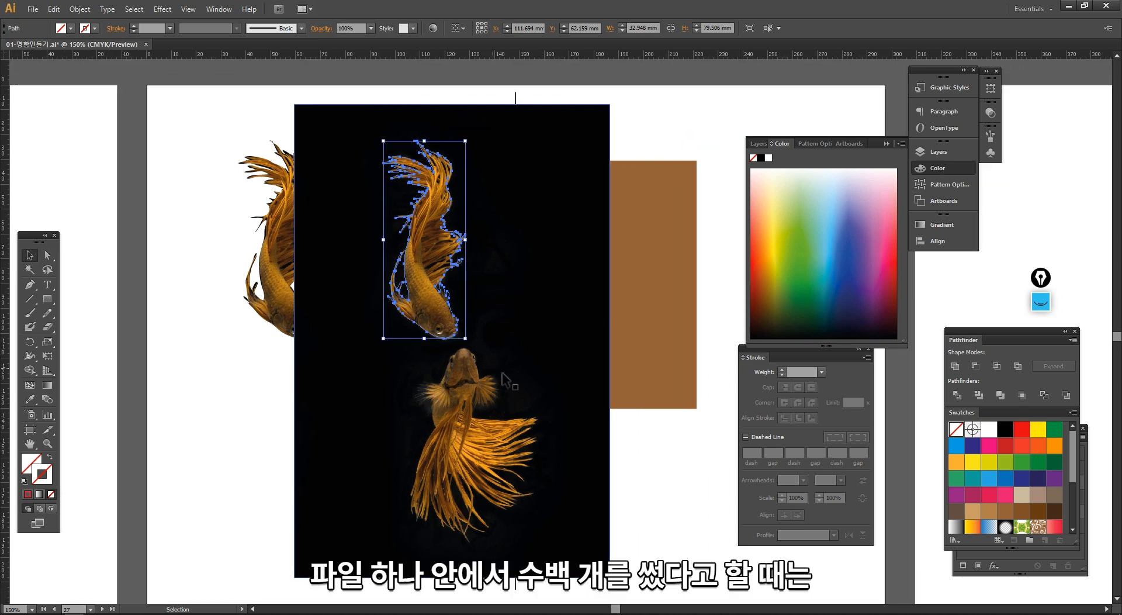
- Select the black-background image with the goldfish outline, make a clipping mask again, and deselect the result
{"action": "left_click", "coordinate": [465, 391]}
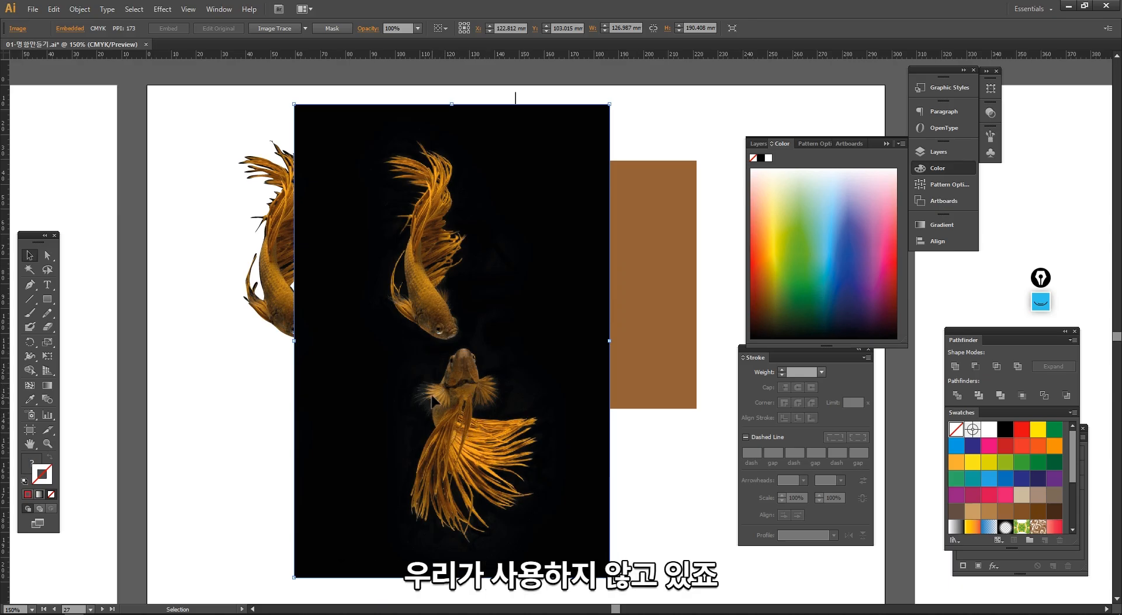
{"action": "left_click", "coordinate": [440, 337], "text": "shift"}
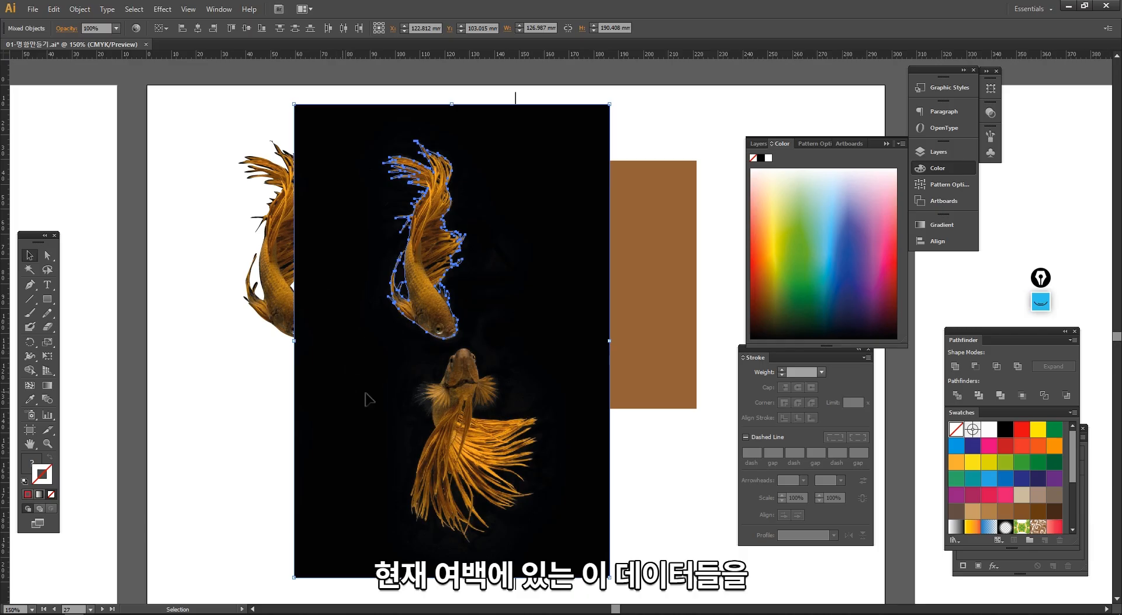
{"action": "right_click", "coordinate": [432, 305]}
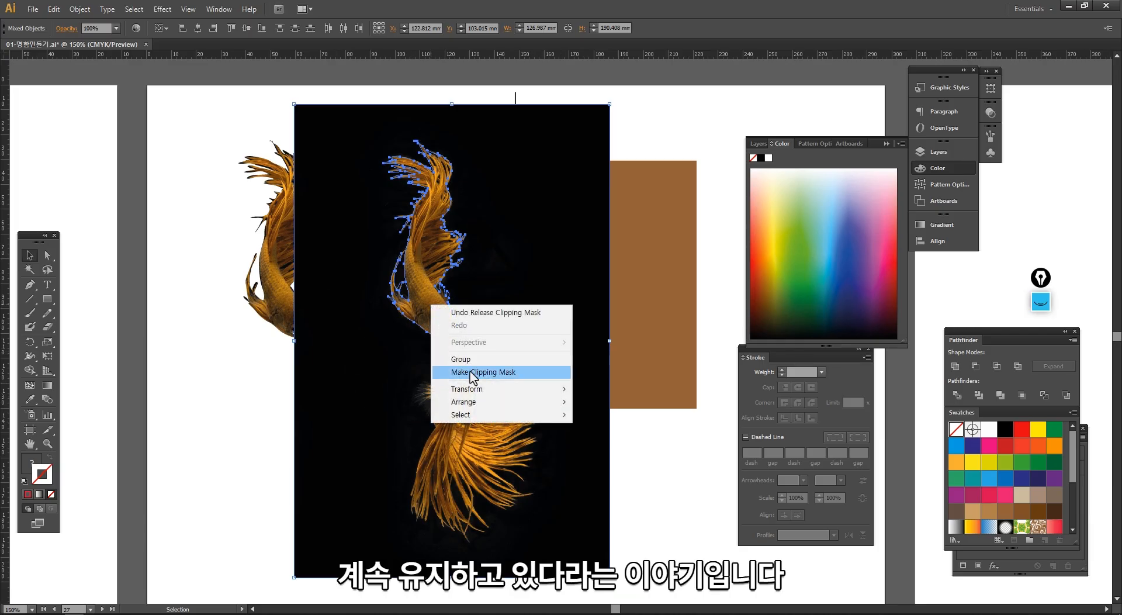
{"action": "left_click", "coordinate": [453, 368]}
{"action": "left_click", "coordinate": [387, 448]}
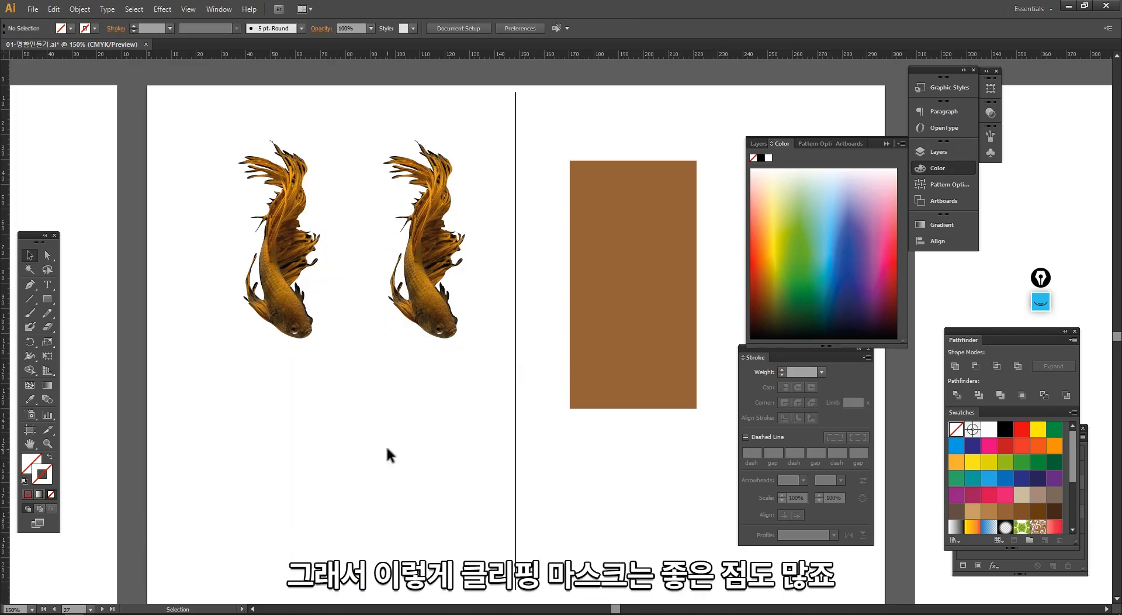
- Release the clipping mask on the goldfish nearest the dividing line and examine how its outline follows the body
{"action": "left_click", "coordinate": [422, 277]}
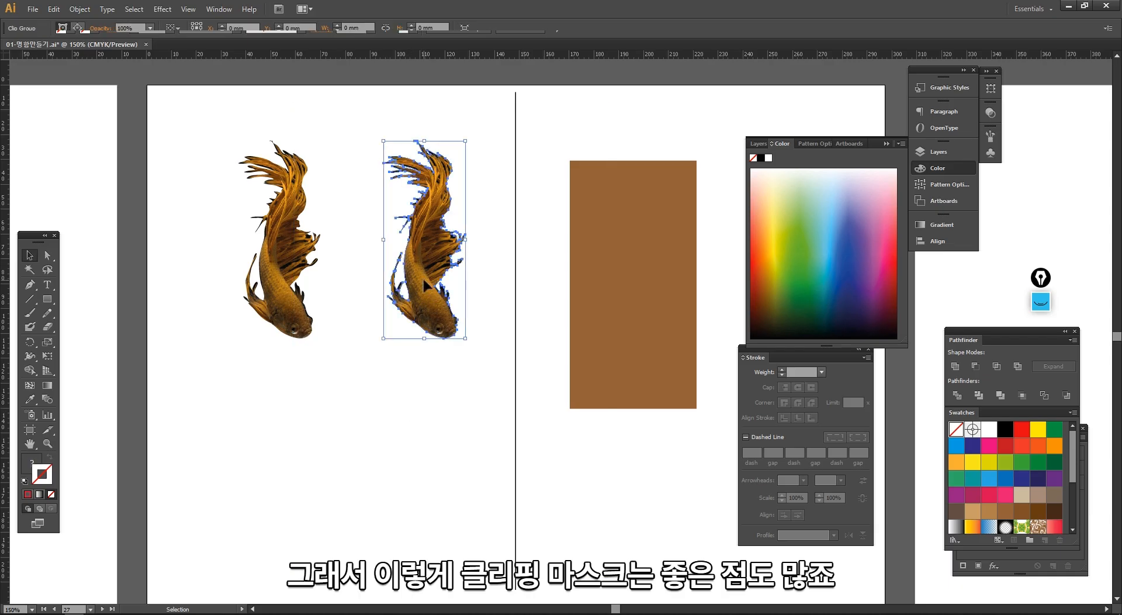
{"action": "right_click", "coordinate": [422, 278]}
{"action": "left_click", "coordinate": [450, 347]}
{"action": "left_click_drag", "start_coordinate": [323, 119], "coordinate": [528, 379]}
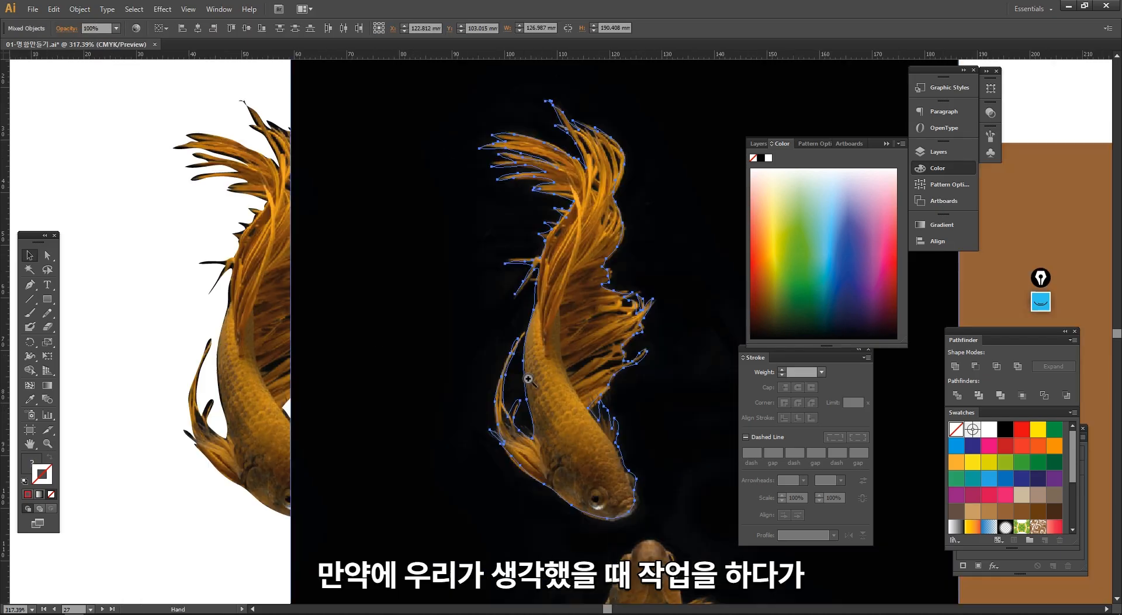
{"action": "left_click_drag", "start_coordinate": [463, 255], "coordinate": [699, 501]}
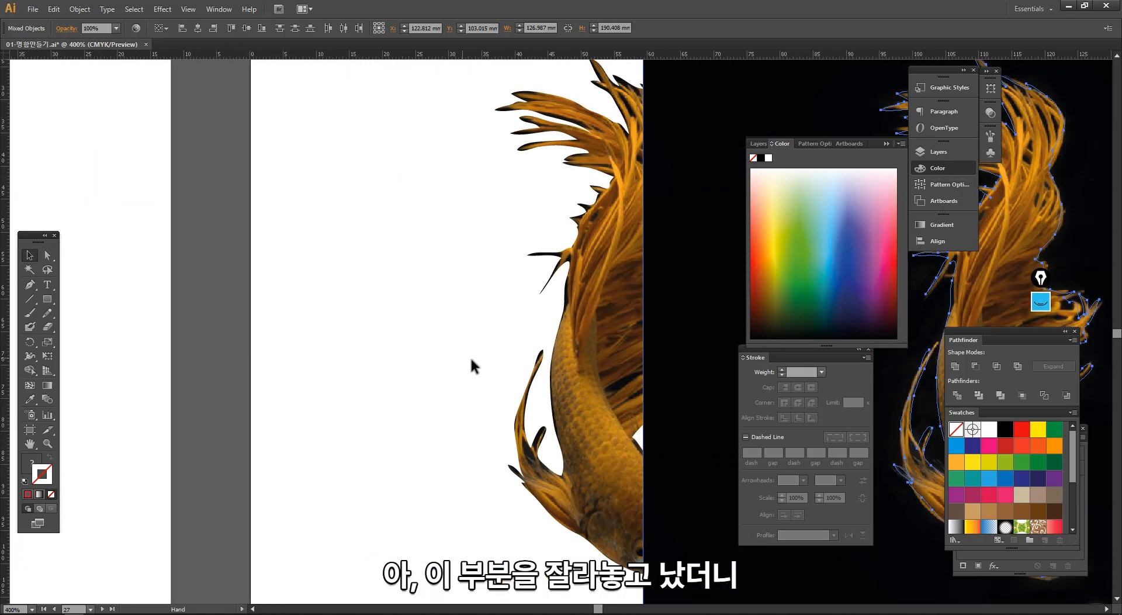
- Move the still-clipped goldfish about 30 mm sideways so it clears the black image
{"action": "left_click", "coordinate": [587, 355]}
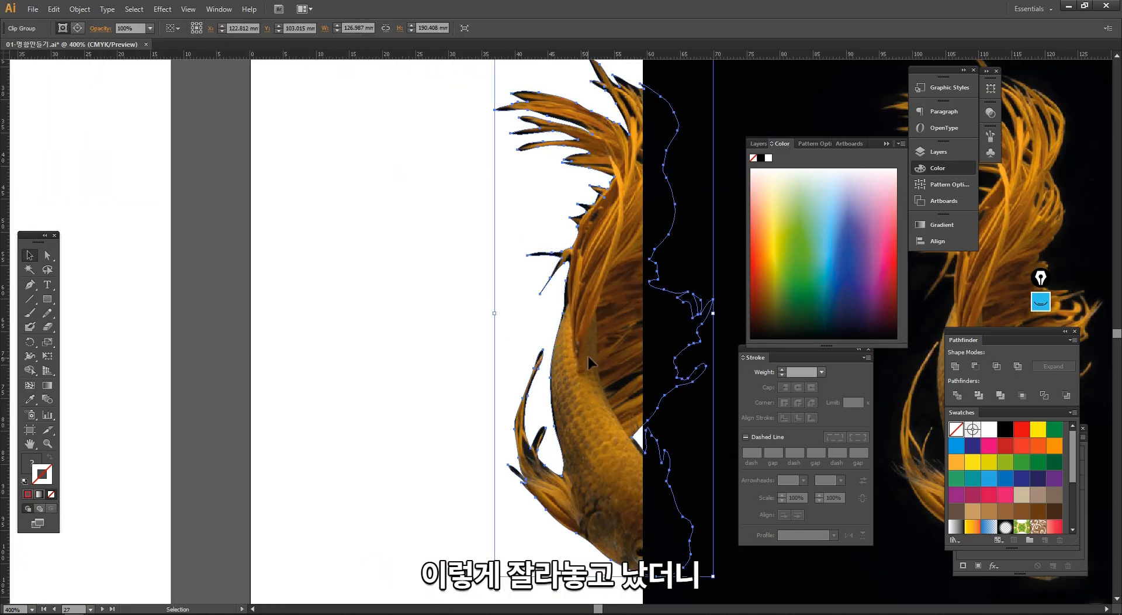
{"action": "left_click_drag", "start_coordinate": [588, 355], "coordinate": [390, 354]}
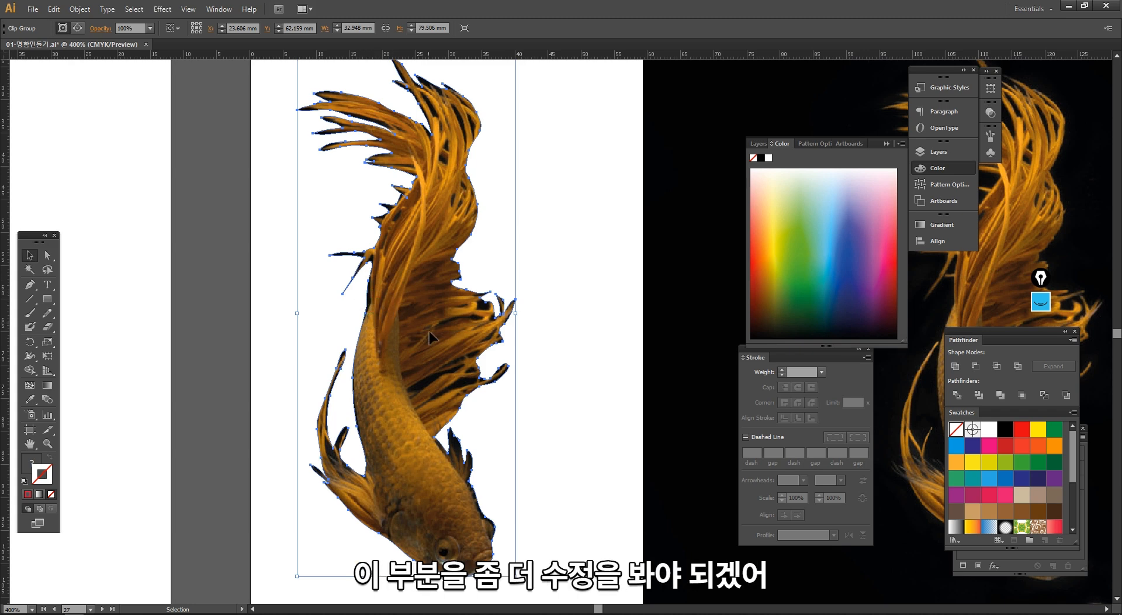
{"action": "left_click_drag", "start_coordinate": [661, 394], "coordinate": [346, 347]}
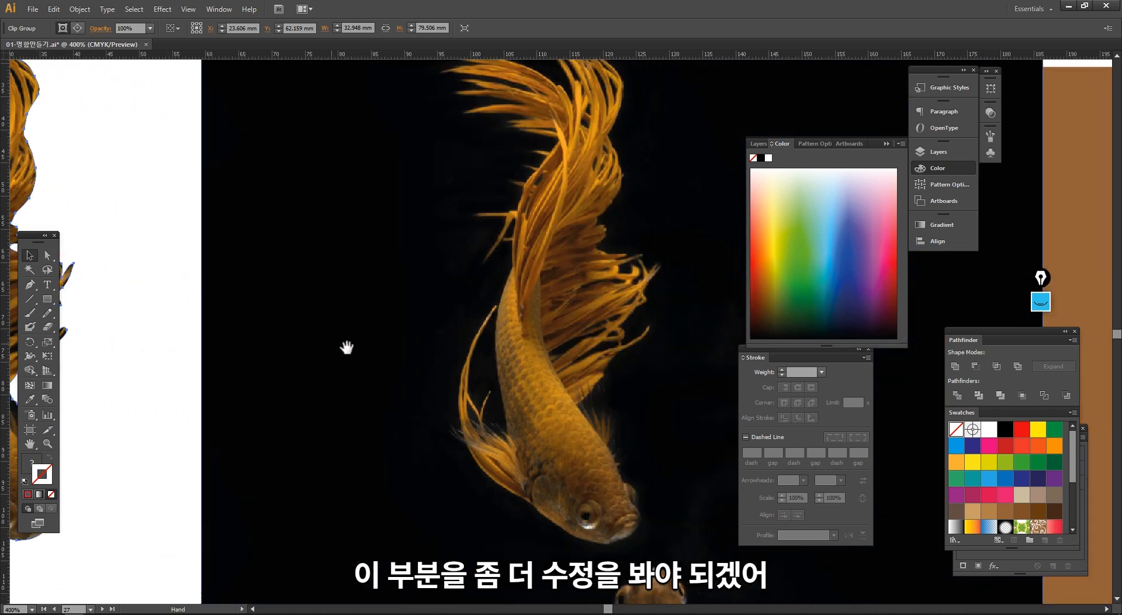
{"action": "left_click", "coordinate": [513, 327]}
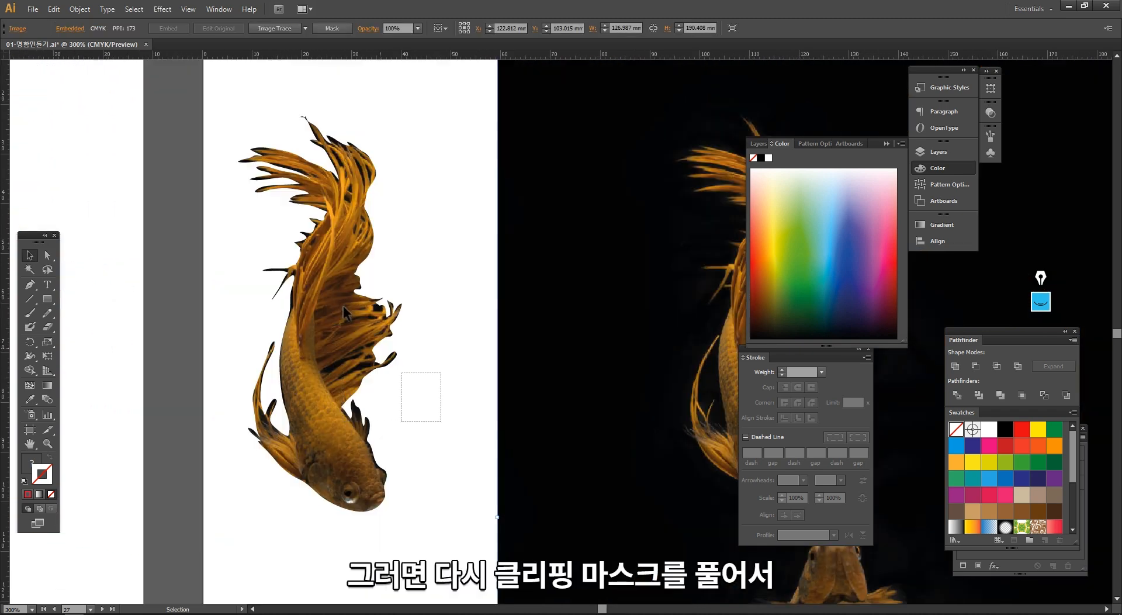
- Release the clipping mask on the moved goldfish and select its outline path
{"action": "right_click", "coordinate": [342, 306]}
{"action": "left_click", "coordinate": [384, 381]}
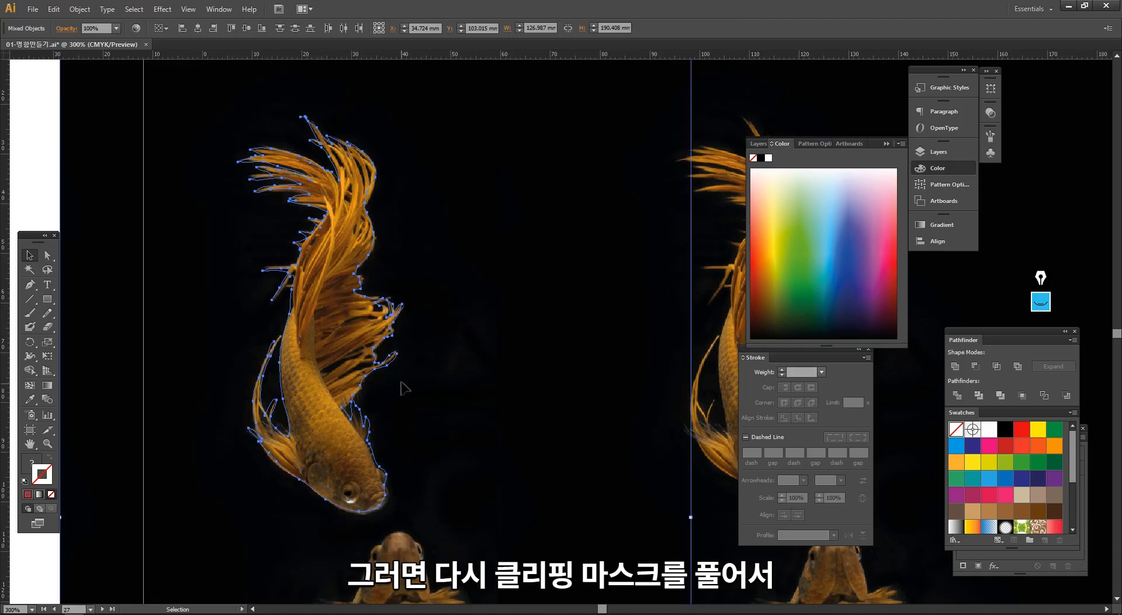
{"action": "left_click", "coordinate": [302, 249]}
- Pull three anchor points on the back of the goldfish outline outward into long spikes with Direct Selection
{"action": "key", "text": "a"}
{"action": "left_click_drag", "start_coordinate": [299, 232], "coordinate": [196, 189]}
{"action": "left_click_drag", "start_coordinate": [274, 272], "coordinate": [205, 288]}
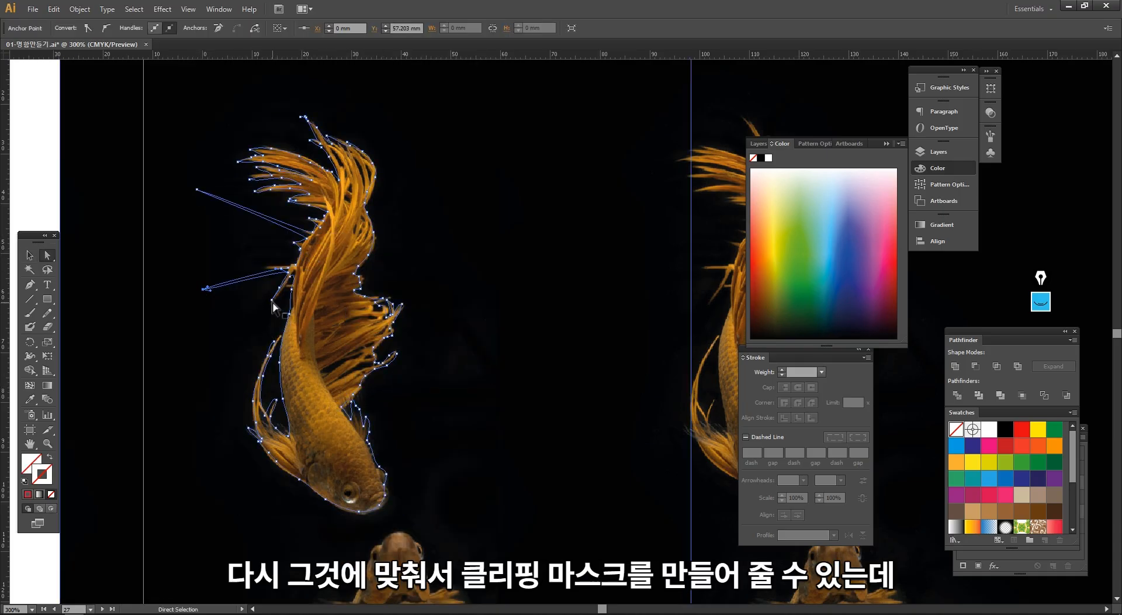
{"action": "left_click", "coordinate": [272, 302]}
{"action": "left_click", "coordinate": [272, 301]}
{"action": "left_click_drag", "start_coordinate": [272, 302], "coordinate": [238, 321]}
- Try to make a clipping mask from the spiked goldfish outline alone
{"action": "key", "text": "v"}
{"action": "right_click", "coordinate": [180, 235]}
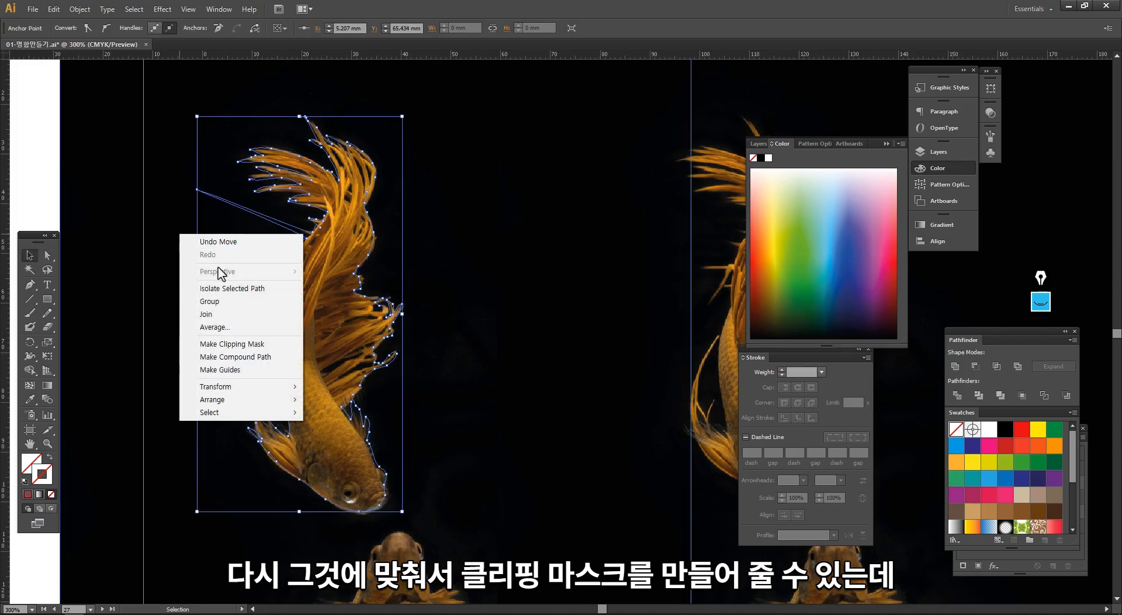
{"action": "left_click", "coordinate": [219, 344]}
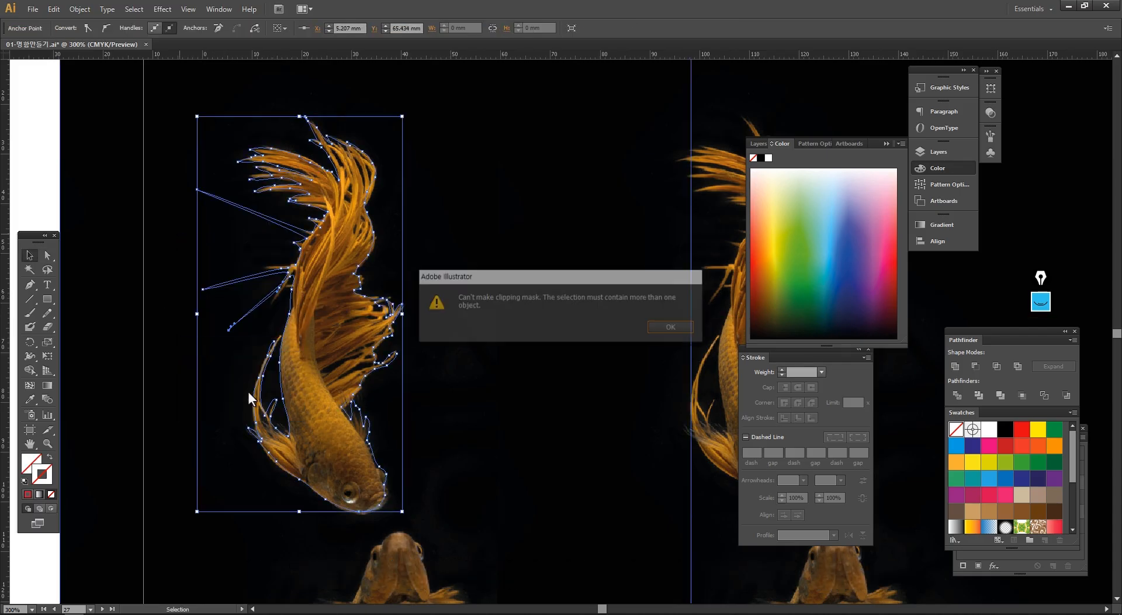
{"action": "key", "text": "Return"}
- Select the spiked goldfish outline together with the image behind it, make a clipping mask, and deselect the result
{"action": "left_click", "coordinate": [37, 168]}
{"action": "left_click", "coordinate": [94, 149]}
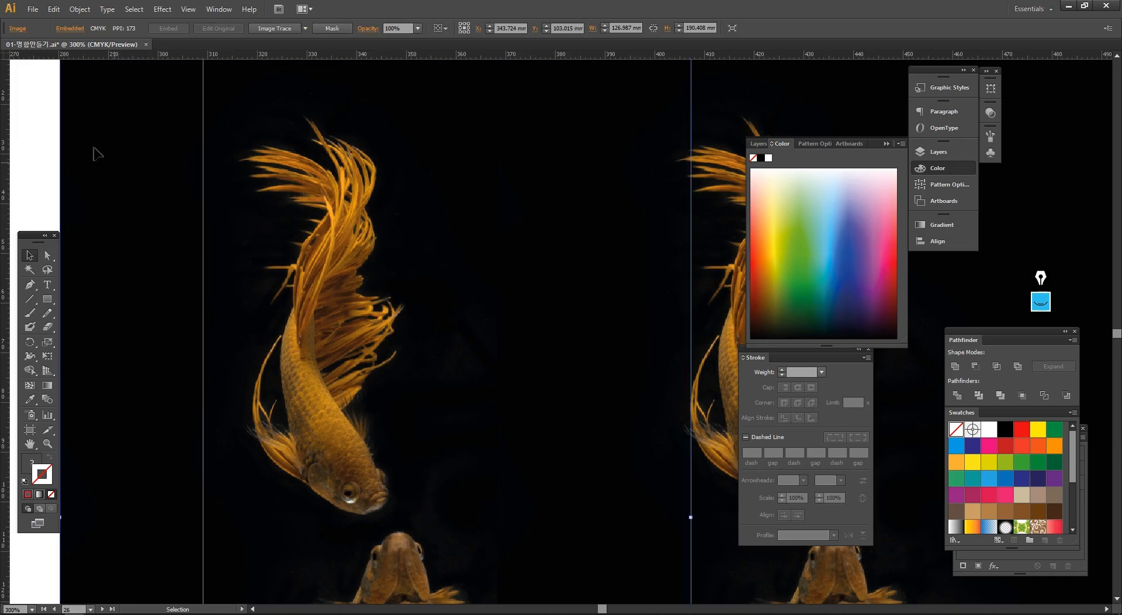
{"action": "left_click_drag", "start_coordinate": [46, 114], "coordinate": [387, 295]}
{"action": "right_click", "coordinate": [303, 222]}
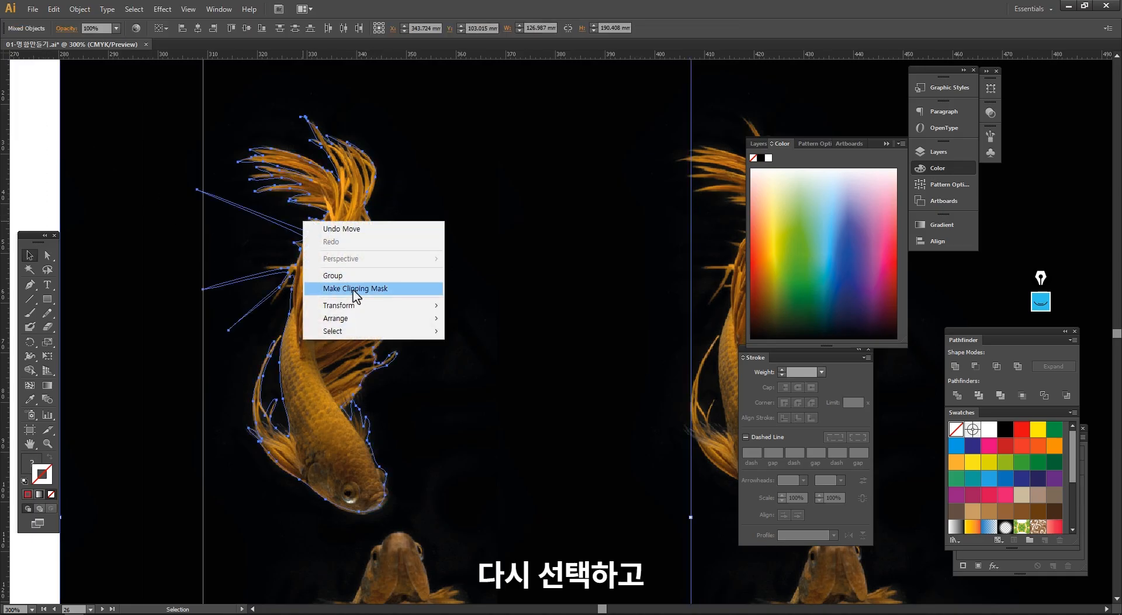
{"action": "left_click", "coordinate": [354, 291]}
{"action": "left_click", "coordinate": [422, 349]}
{"action": "left_click", "coordinate": [445, 345], "text": "ctrl+alt"}
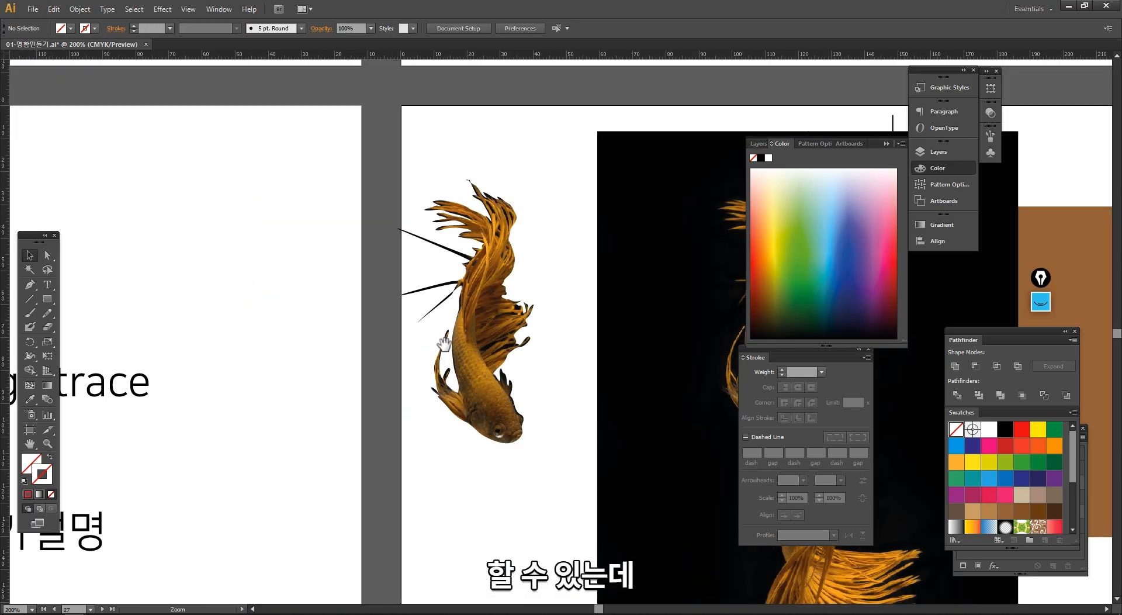
- Move the spiked clipped goldfish about 10 mm toward the black image
{"action": "left_click_drag", "start_coordinate": [444, 345], "coordinate": [325, 295]}
{"action": "left_click_drag", "start_coordinate": [416, 295], "coordinate": [304, 314]}
{"action": "left_click", "coordinate": [498, 380], "text": "ctrl+alt"}
{"action": "left_click_drag", "start_coordinate": [509, 374], "coordinate": [361, 345]}
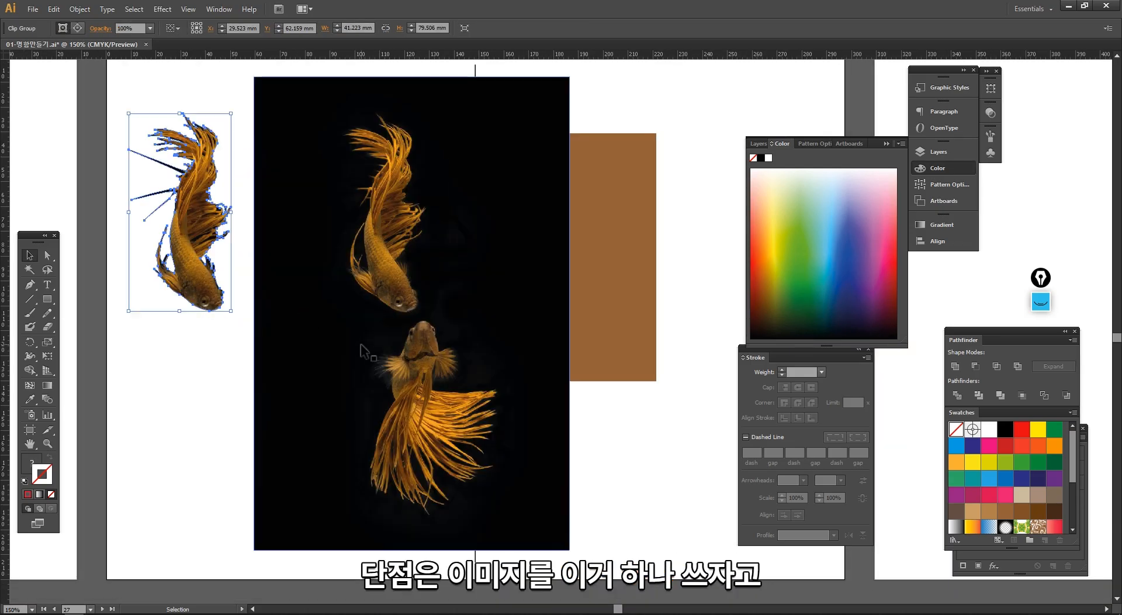
- Delete the unmasked black-background image that covers the dividing line
{"action": "left_click", "coordinate": [360, 345]}
{"action": "left_click", "coordinate": [443, 380], "text": "ctrl+alt"}
{"action": "left_click", "coordinate": [443, 381], "text": "ctrl+alt"}
{"action": "left_click_drag", "start_coordinate": [506, 367], "coordinate": [366, 400]}
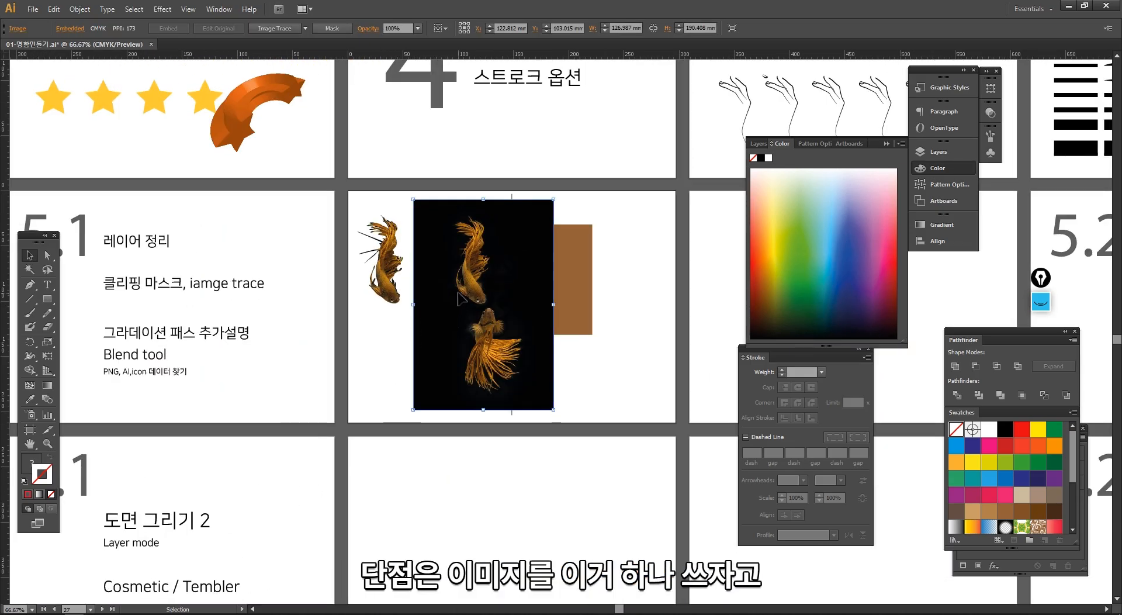
{"action": "key", "text": "Delete"}
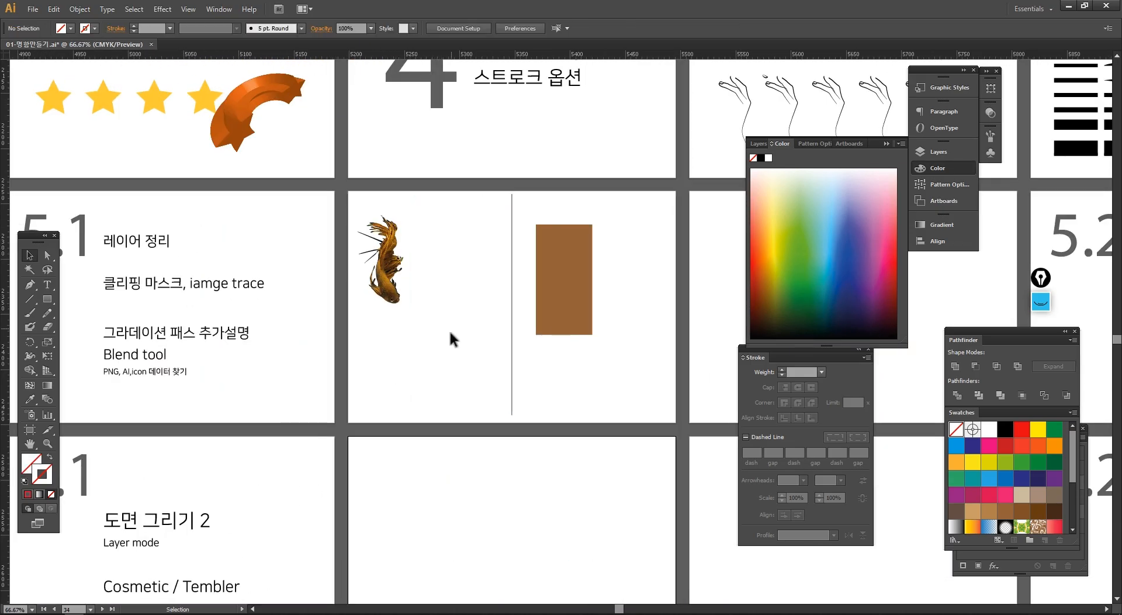
- Scatter eight reduced copies of the clipped goldfish between the original and the dividing line, the last about 10 × 20 mm
{"action": "left_click", "coordinate": [391, 296]}
{"action": "left_click_drag", "start_coordinate": [388, 289], "coordinate": [432, 273]}
{"action": "left_click_drag", "start_coordinate": [418, 248], "coordinate": [446, 286]}
{"action": "left_click_drag", "start_coordinate": [447, 286], "coordinate": [425, 314]}
{"action": "left_click_drag", "start_coordinate": [424, 315], "coordinate": [389, 347]}
{"action": "left_click_drag", "start_coordinate": [389, 347], "coordinate": [435, 370]}
{"action": "left_click_drag", "start_coordinate": [435, 370], "coordinate": [469, 331]}
{"action": "left_click_drag", "start_coordinate": [469, 331], "coordinate": [479, 309]}
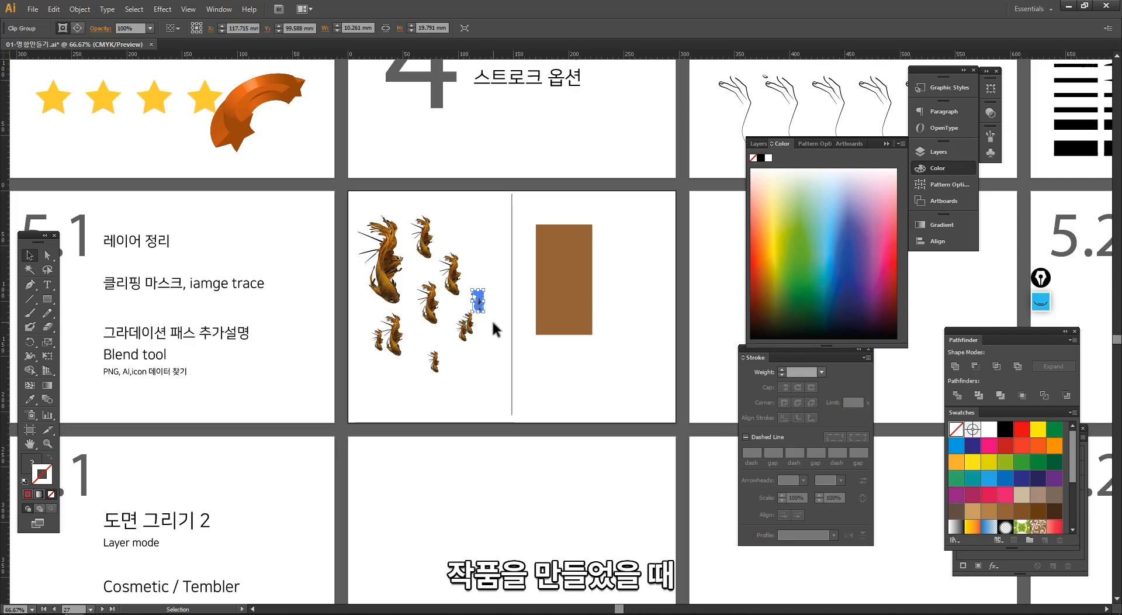
- Delete all the reduced goldfish copies, leaving only the large clipped goldfish beside the dividing line
{"action": "left_click", "coordinate": [492, 322]}
{"action": "key", "text": "ctrl+space"}
{"action": "left_click_drag", "start_coordinate": [349, 201], "coordinate": [407, 377]}
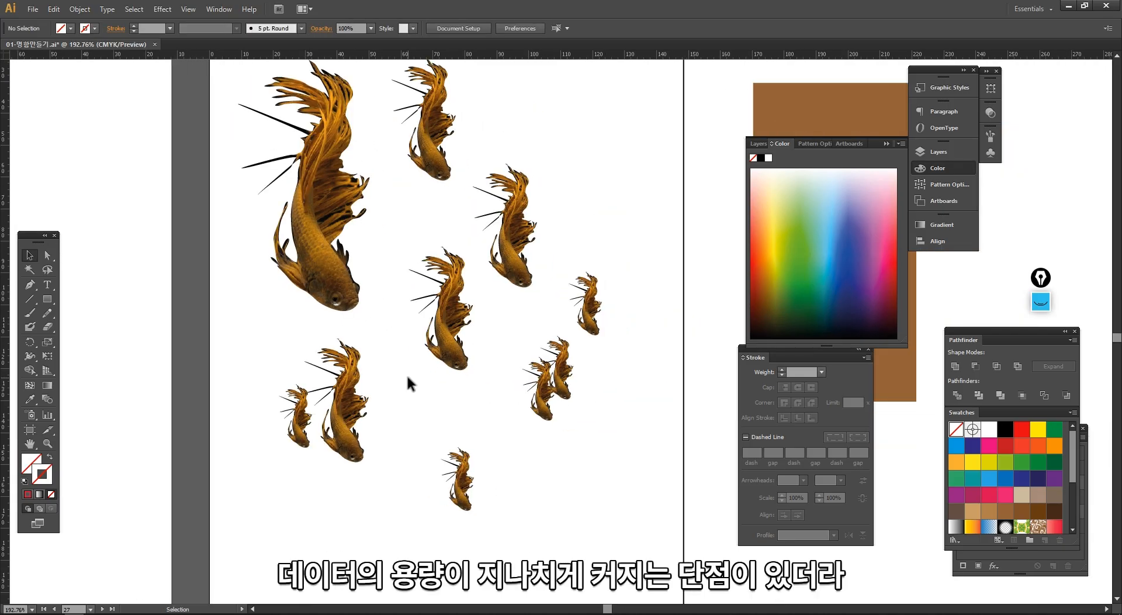
{"action": "left_click_drag", "start_coordinate": [634, 524], "coordinate": [396, 153]}
{"action": "key", "text": "Delete"}
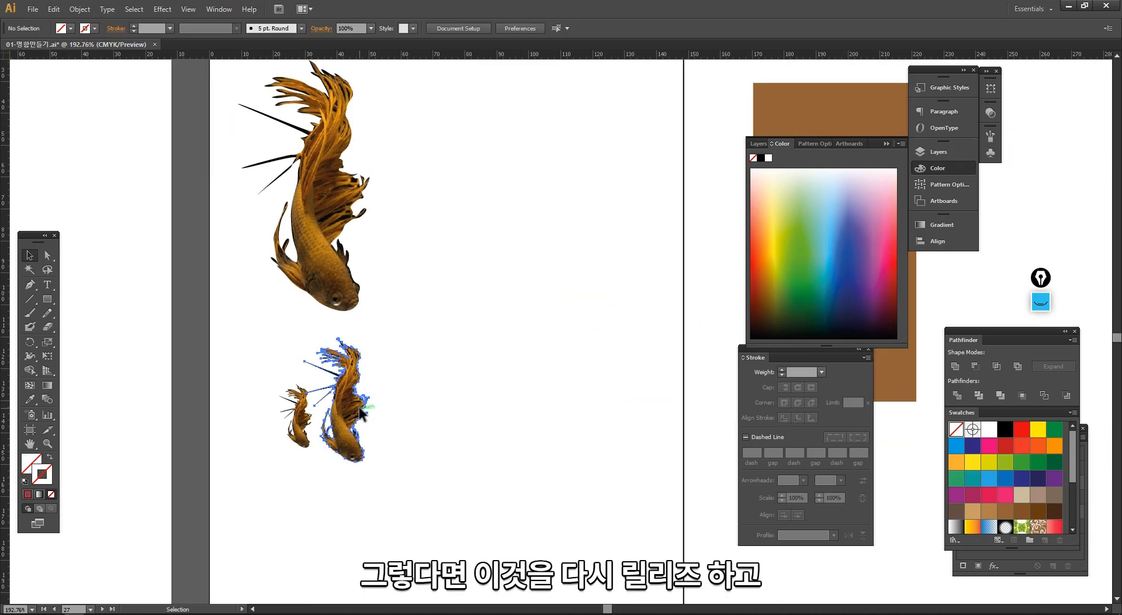
{"action": "left_click", "coordinate": [347, 404]}
{"action": "key", "text": "Delete"}
{"action": "left_click", "coordinate": [303, 418]}
{"action": "key", "text": "Delete"}
- Release the clipping mask of the remaining large goldfish
{"action": "left_click_drag", "start_coordinate": [410, 379], "coordinate": [381, 251]}
{"action": "right_click", "coordinate": [381, 251]}
{"action": "left_click", "coordinate": [413, 319]}
{"action": "key", "text": "ctrl+minus"}
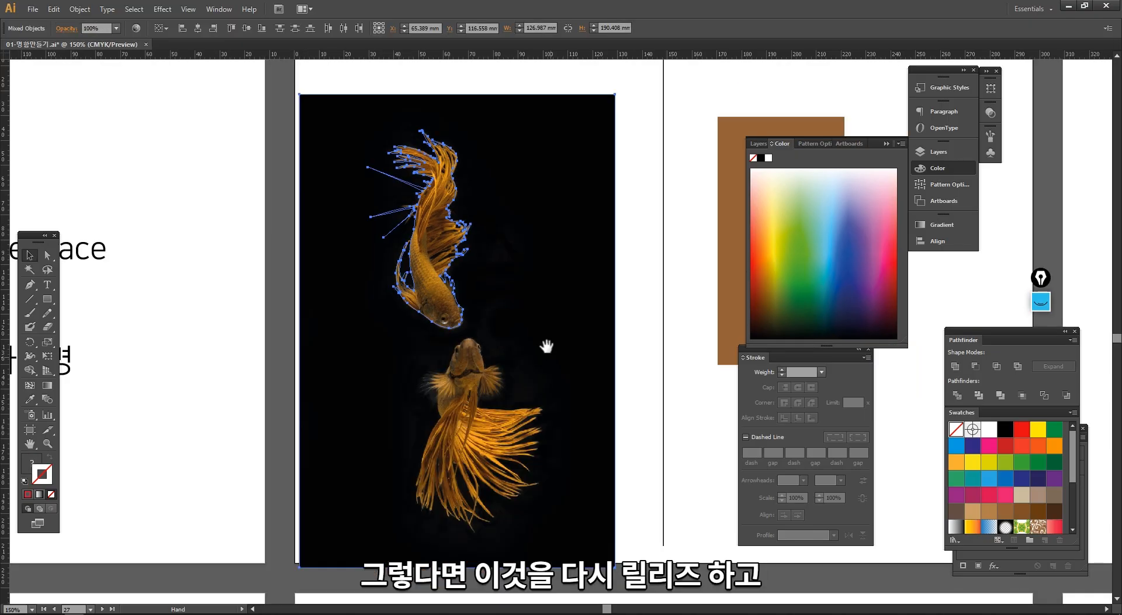
- Copy the released black-background image, switch to Photoshop, and paste it as a layer into a new document
{"action": "left_click", "coordinate": [543, 347]}
{"action": "left_click", "coordinate": [472, 372]}
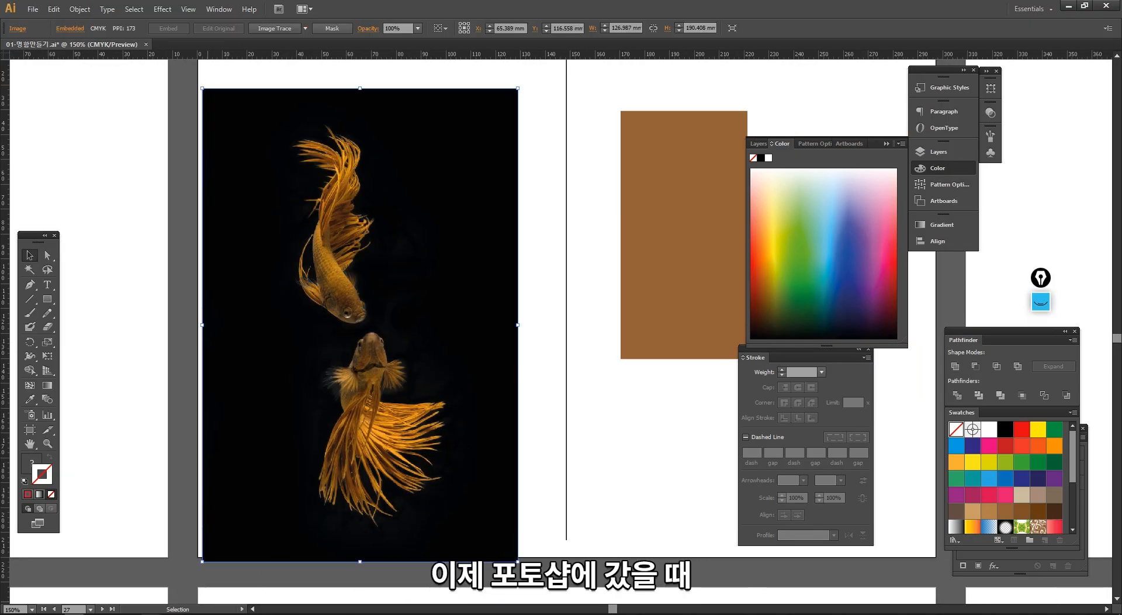
{"action": "left_click", "coordinate": [242, 613]}
{"action": "key", "text": "ctrl+n"}
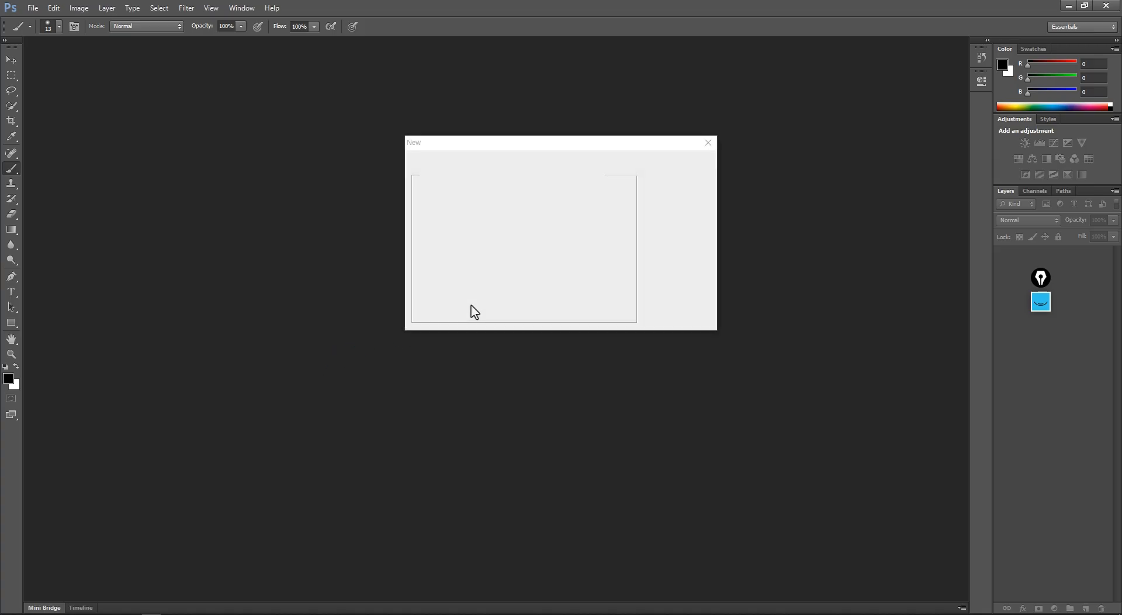
{"action": "key", "text": "Return"}
{"action": "key", "text": "ctrl+v"}
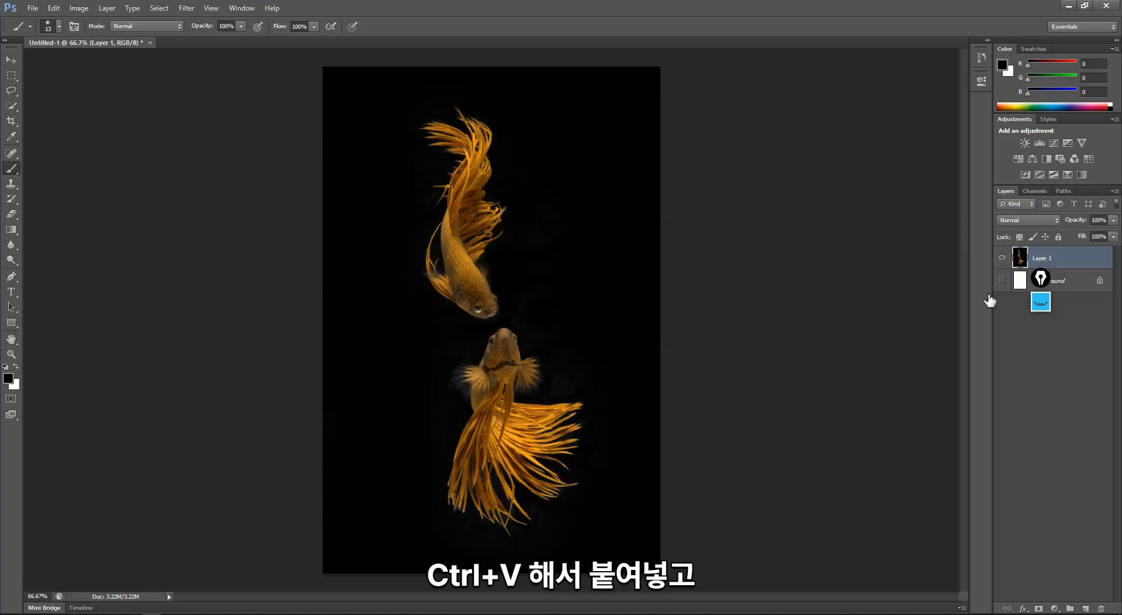
{"action": "left_click", "coordinate": [1002, 258]}
{"action": "left_click", "coordinate": [1002, 258]}
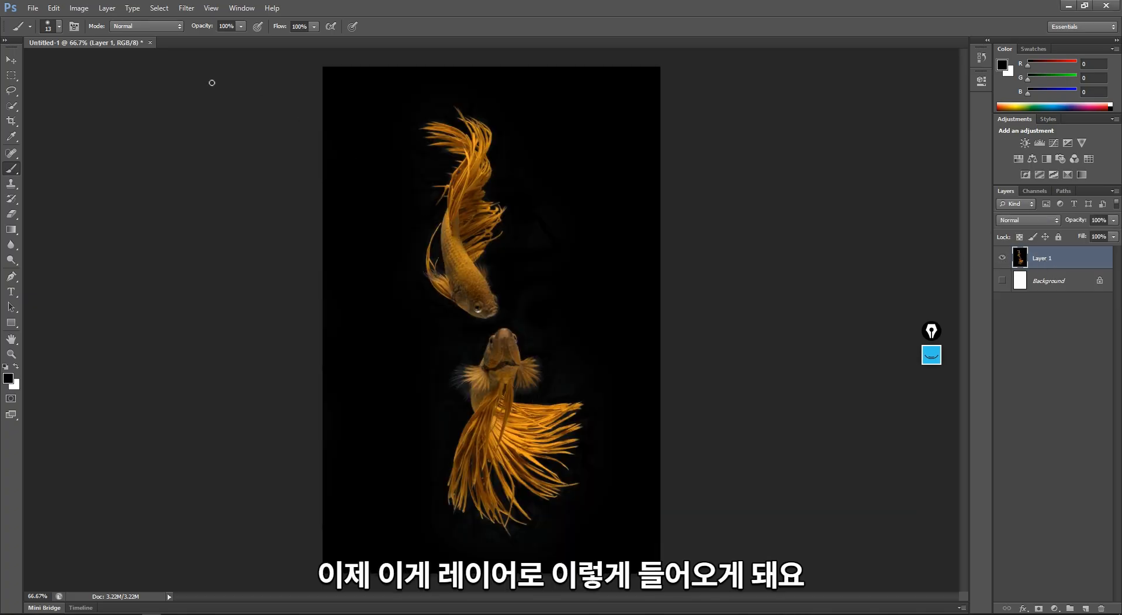
- Select the black background of Layer 1 with Color Range using Sampled Colors and a slightly reduced fuzziness
{"action": "left_click", "coordinate": [122, 10]}
{"action": "left_click", "coordinate": [156, 12]}
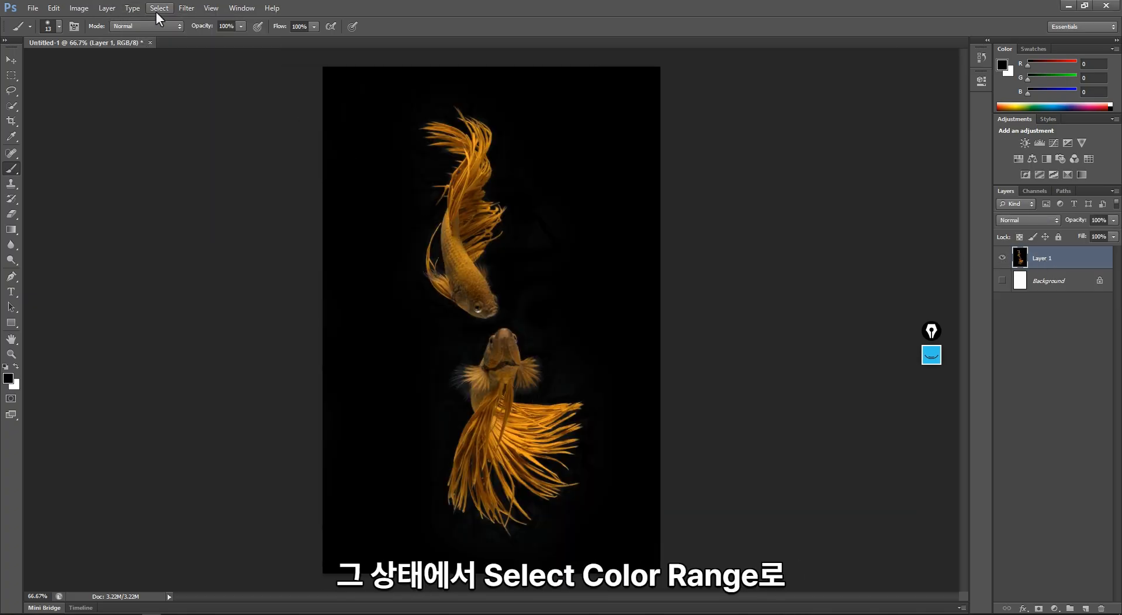
{"action": "left_click", "coordinate": [156, 12]}
{"action": "left_click", "coordinate": [201, 109]}
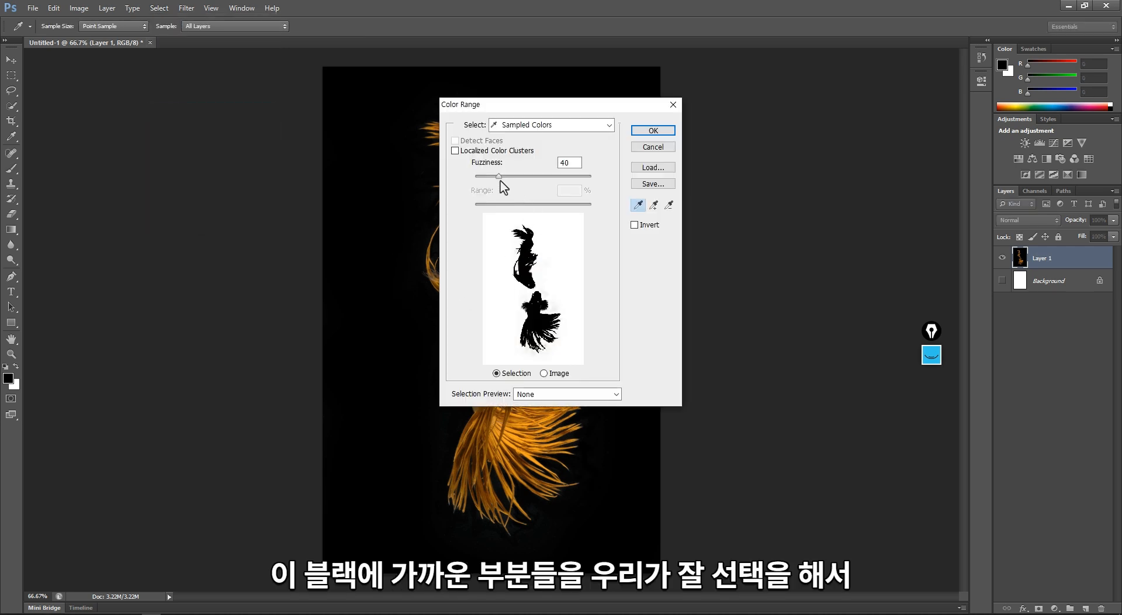
{"action": "mouse_move", "coordinate": [500, 183]}
{"action": "left_mouse_down"}
{"action": "mouse_move", "coordinate": [543, 185]}
{"action": "mouse_move", "coordinate": [483, 185]}
{"action": "mouse_move", "coordinate": [494, 183]}
{"action": "left_mouse_up"}
{"action": "left_click", "coordinate": [652, 147]}
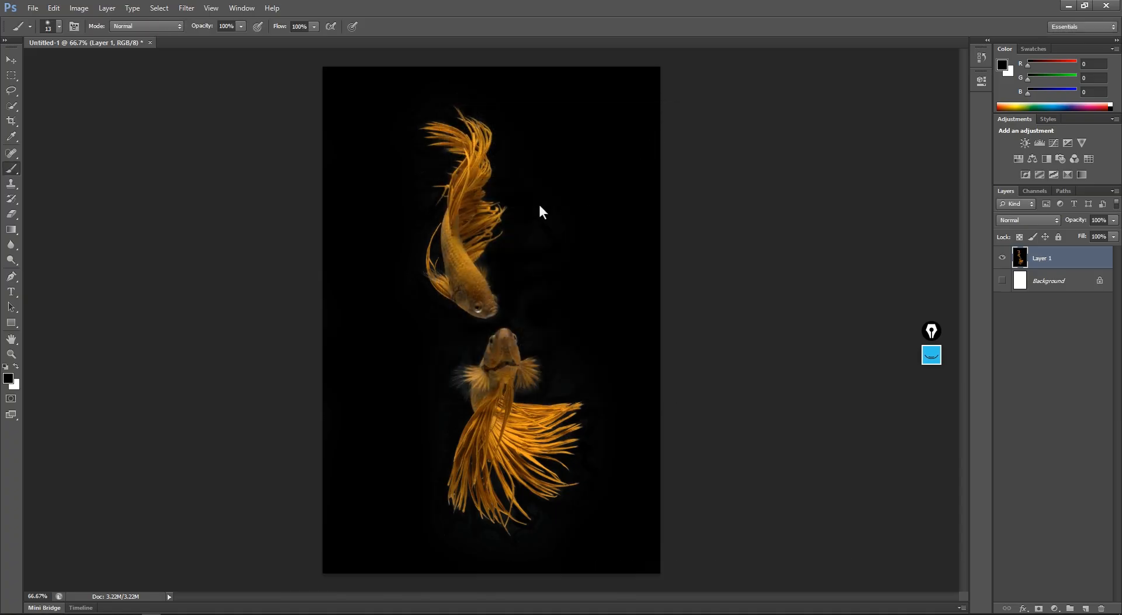
- Try deleting the selected black background, inspect the fish heads for holes, and undo the deletion
{"action": "key", "text": "Delete"}
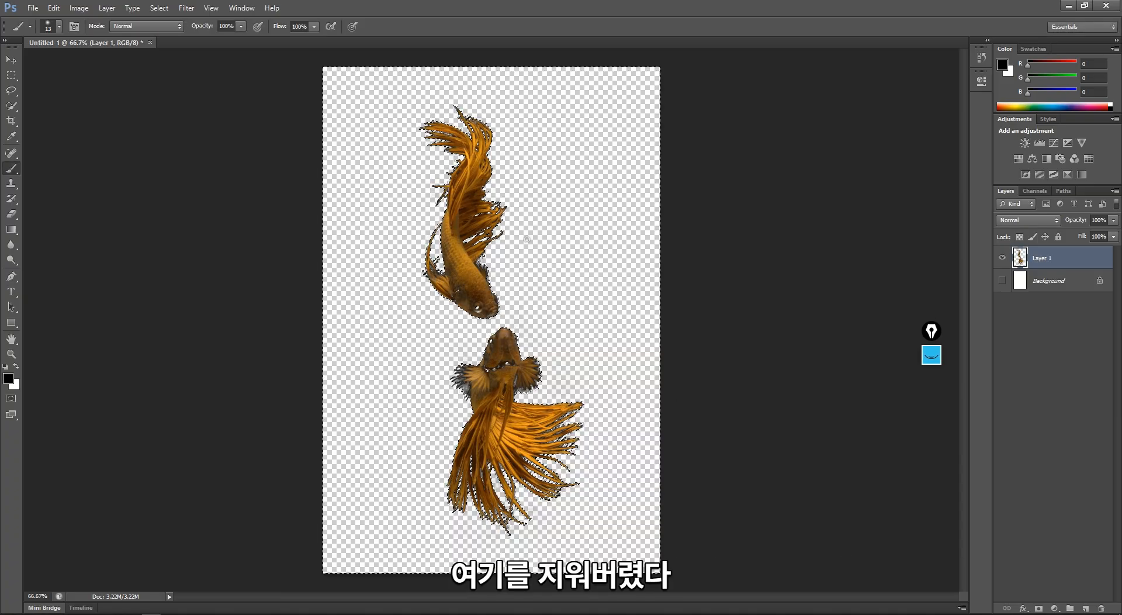
{"action": "key", "text": "ctrl+z"}
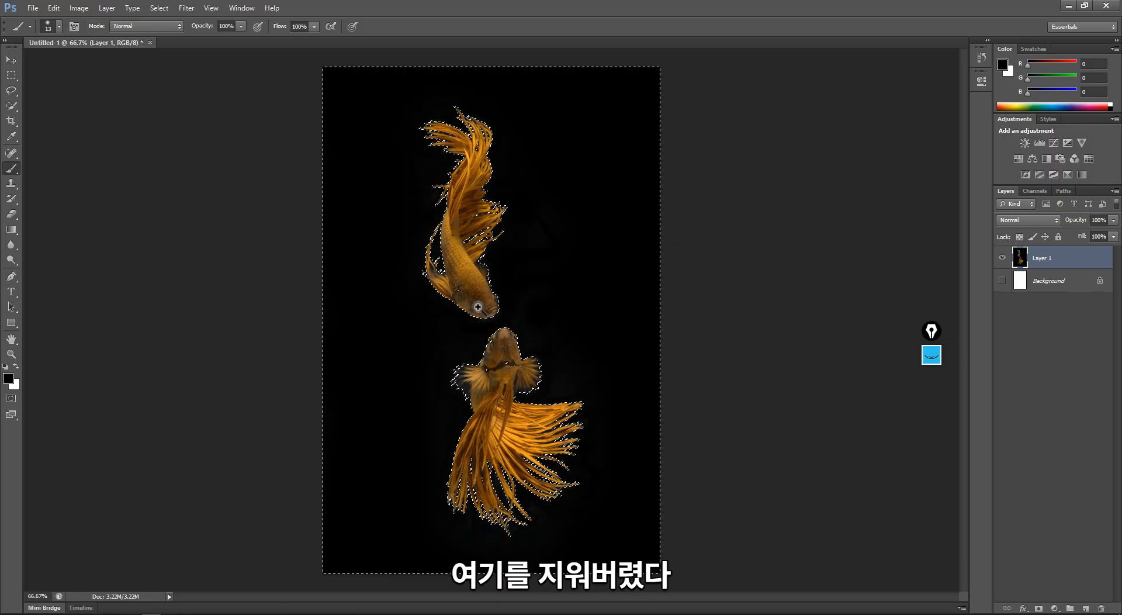
{"action": "left_click", "coordinate": [477, 306], "text": "ctrl"}
{"action": "left_click", "coordinate": [476, 306], "text": "ctrl"}
{"action": "left_click", "coordinate": [476, 306], "text": "ctrl"}
{"action": "left_click", "coordinate": [476, 306], "text": "ctrl"}
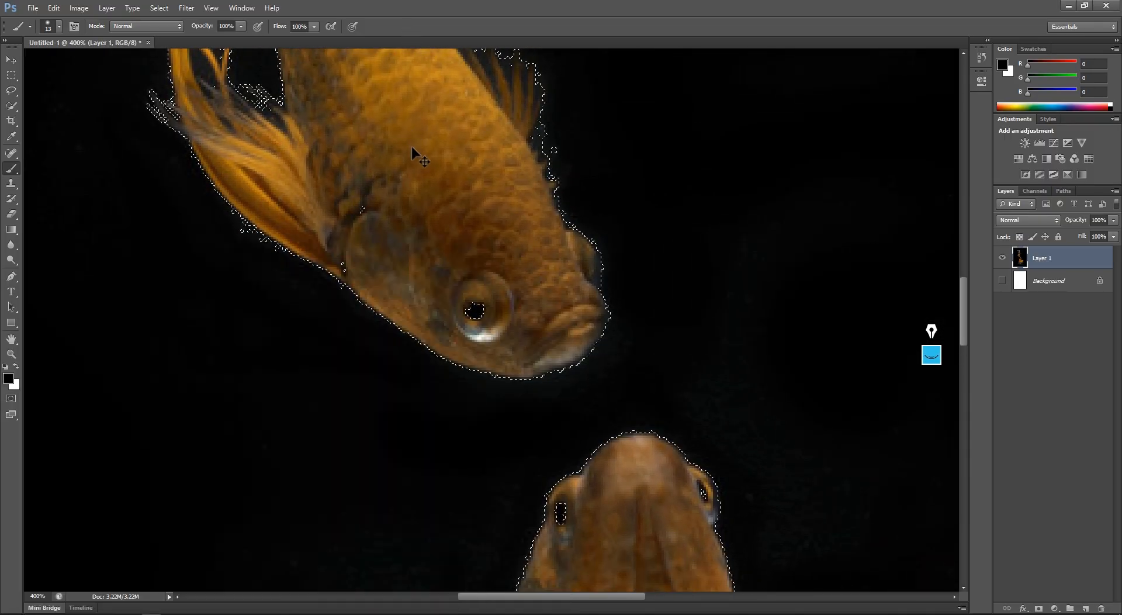
{"action": "key", "text": "Delete"}
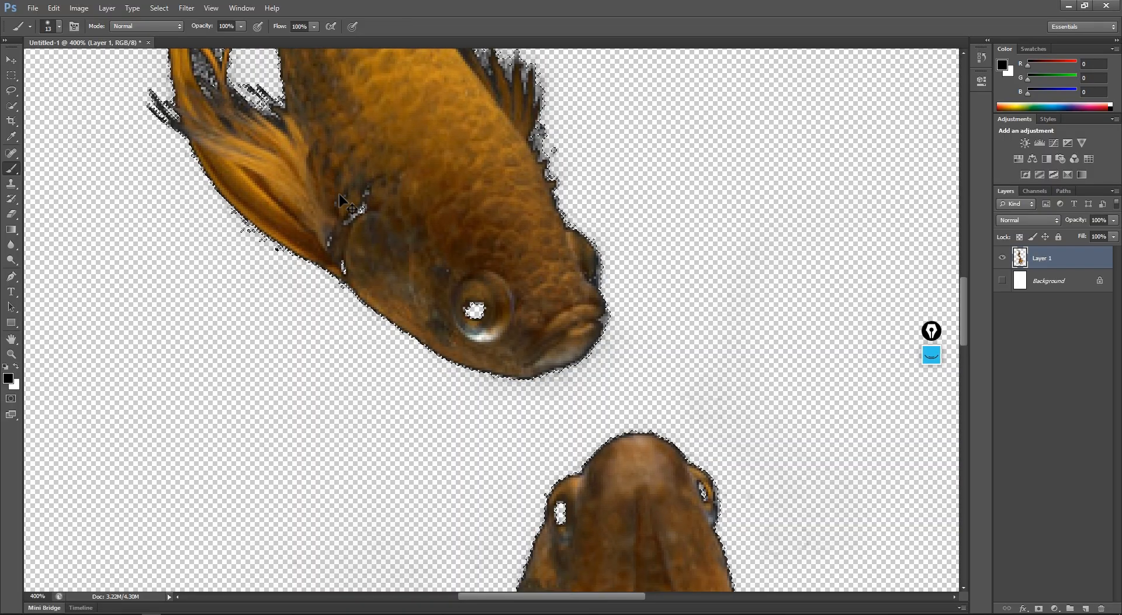
{"action": "key", "text": "ctrl+z"}
- Subtract the stray areas at the upper fish's eye and gill and around the lower fish's mouth from the selection with rectangular marquees
{"action": "left_click", "coordinate": [11, 76]}
{"action": "left_click_drag", "start_coordinate": [454, 288], "coordinate": [512, 325]}
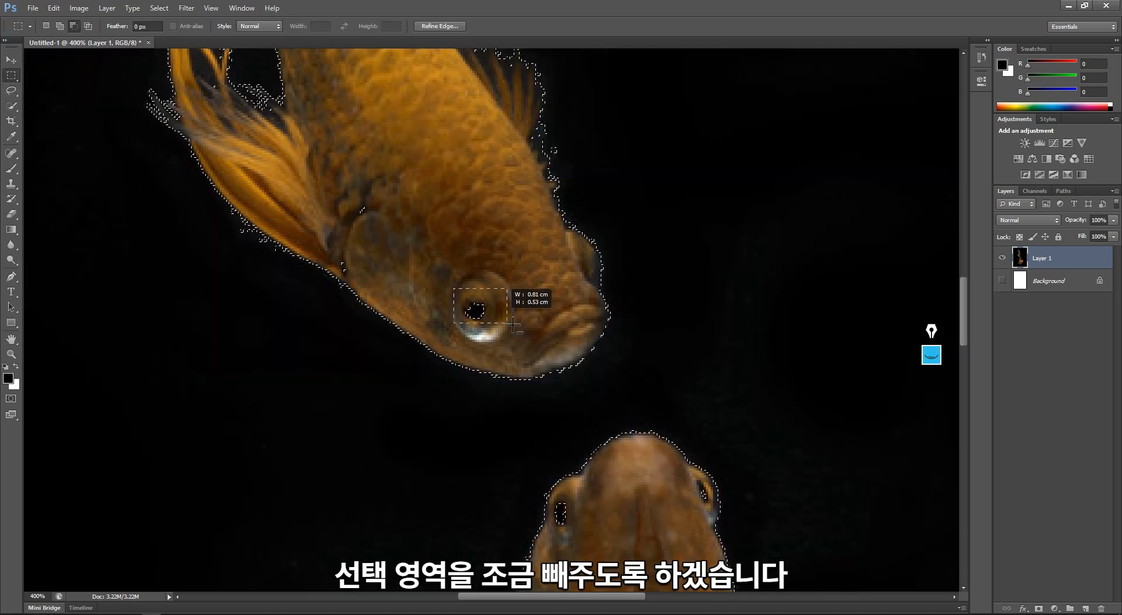
{"action": "left_click_drag", "start_coordinate": [339, 253], "coordinate": [365, 278]}
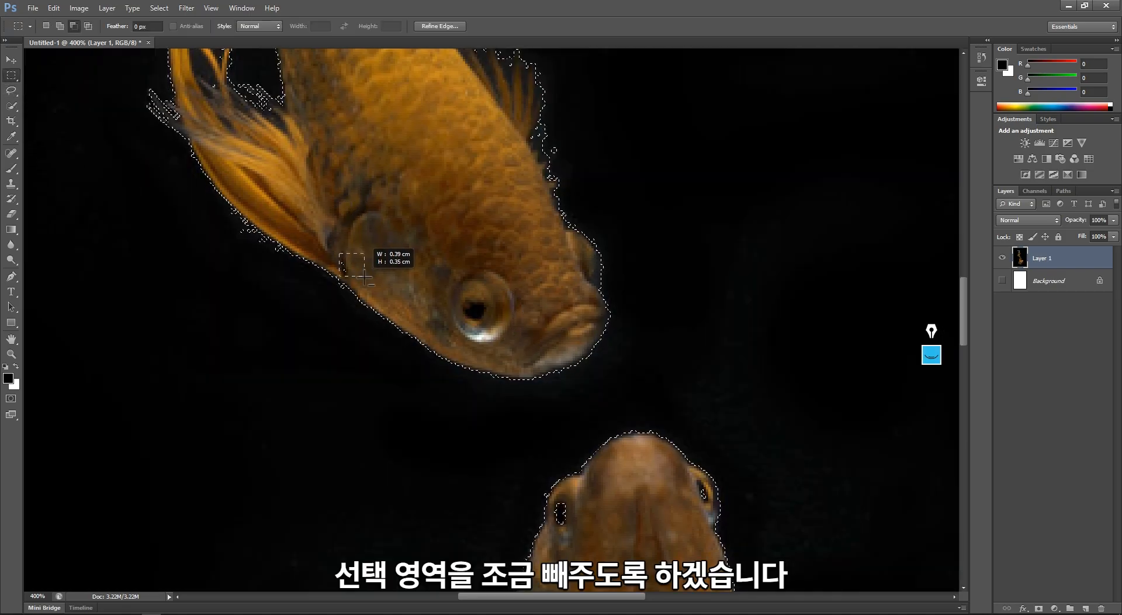
{"action": "scroll", "coordinate": [456, 380], "scroll_direction": "down", "scroll_amount": 8}
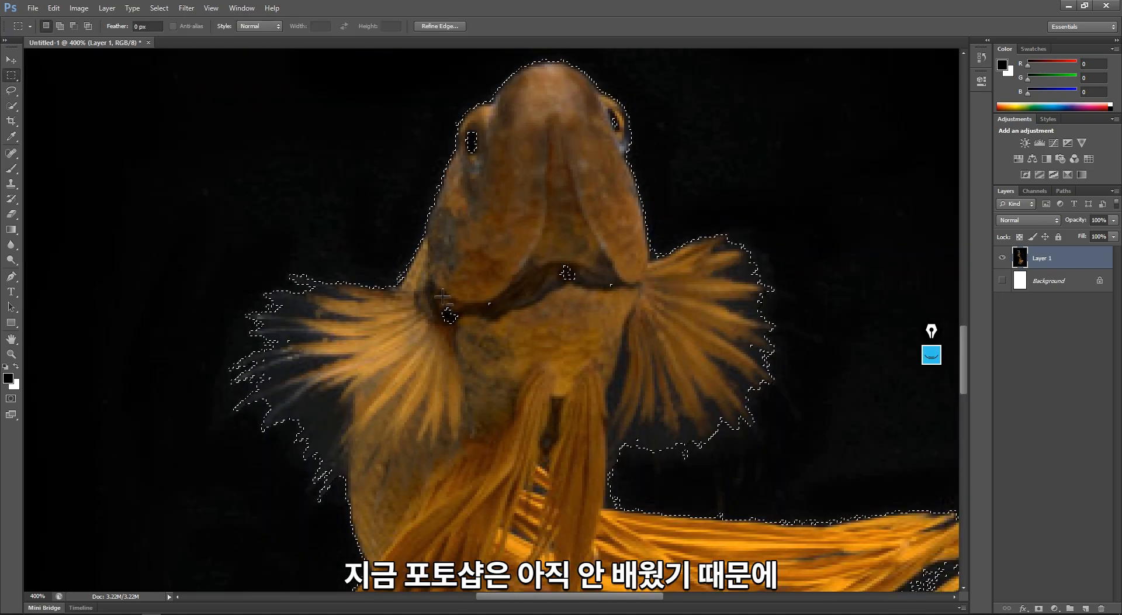
{"action": "left_click_drag", "start_coordinate": [513, 257], "coordinate": [625, 315]}
- Delete the selected black background around both goldfish and clear the selection
{"action": "left_click_drag", "start_coordinate": [527, 474], "coordinate": [476, 208]}
{"action": "left_click_drag", "start_coordinate": [510, 415], "coordinate": [481, 183]}
{"action": "key", "text": "ctrl+minus"}
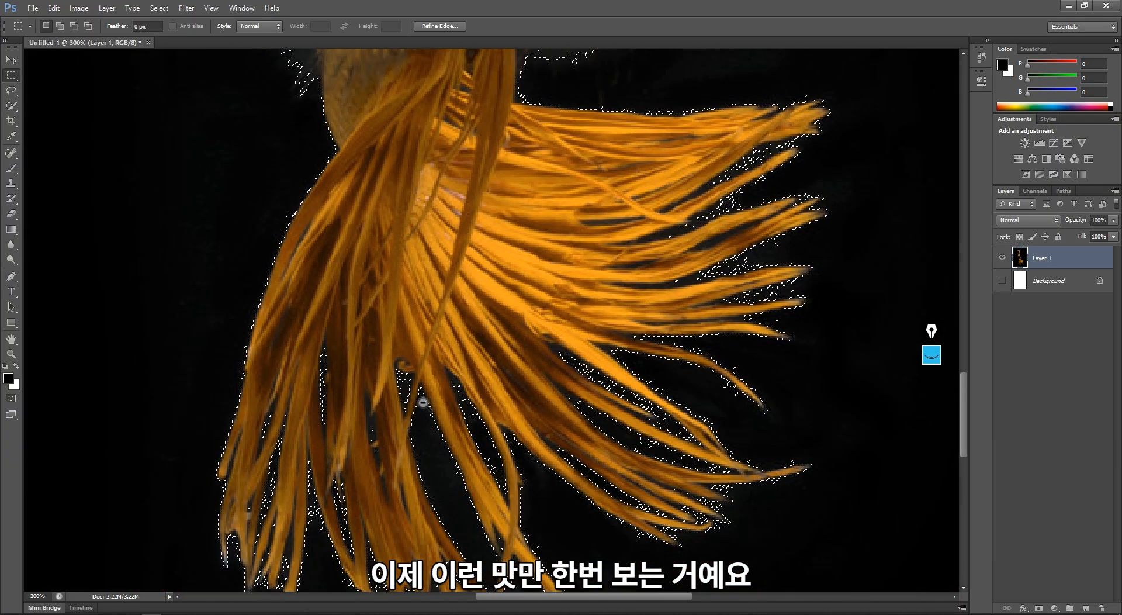
{"action": "left_click_drag", "start_coordinate": [393, 407], "coordinate": [424, 333]}
{"action": "key", "text": "ctrl+minus"}
{"action": "key", "text": "ctrl+minus"}
{"action": "key", "text": "ctrl+minus"}
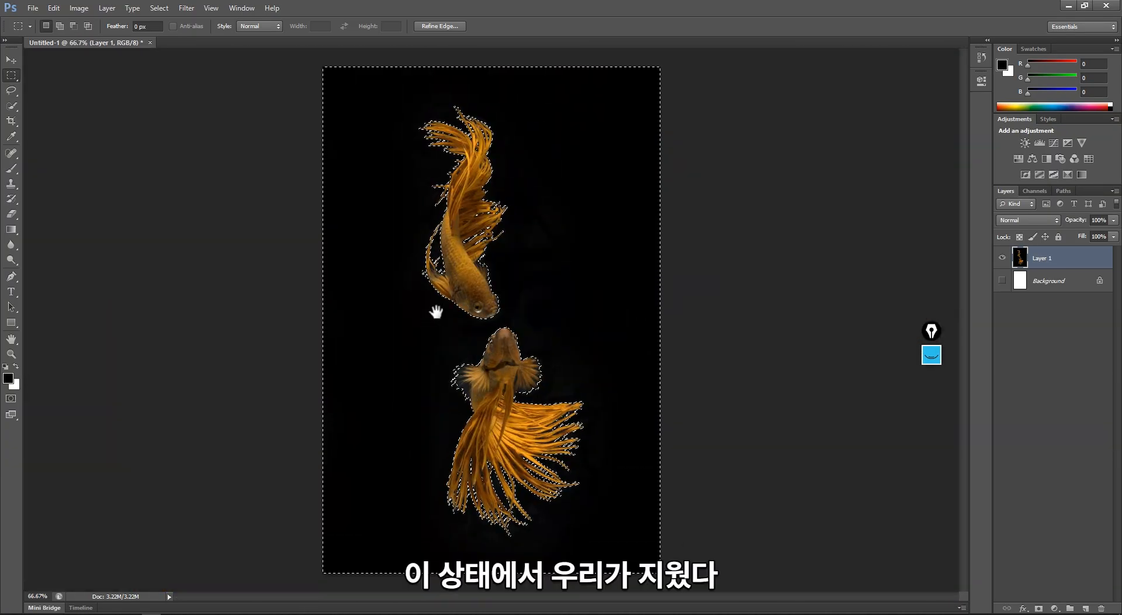
{"action": "key", "text": "Delete"}
{"action": "key", "text": "ctrl+d"}
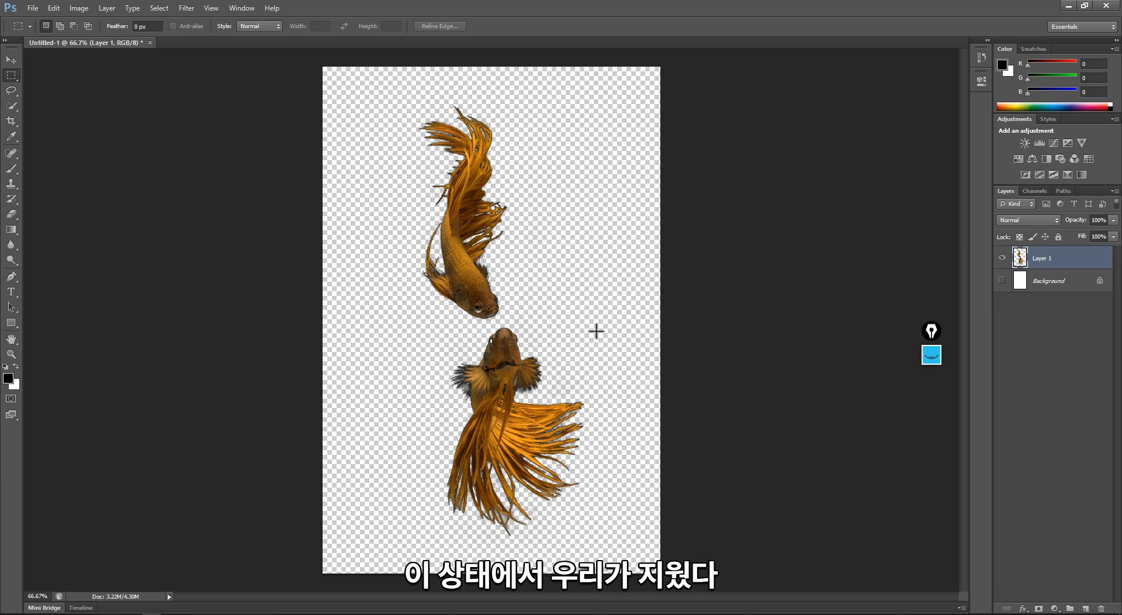
- Examine the cut-out edges of the upper goldfish against the transparent checkerboard
{"action": "left_click", "coordinate": [488, 214], "text": "ctrl"}
{"action": "left_click", "coordinate": [488, 214], "text": "ctrl"}
{"action": "left_click", "coordinate": [488, 215], "text": "ctrl"}
{"action": "key", "text": "v"}
{"action": "left_click_drag", "start_coordinate": [456, 272], "coordinate": [456, 267]}
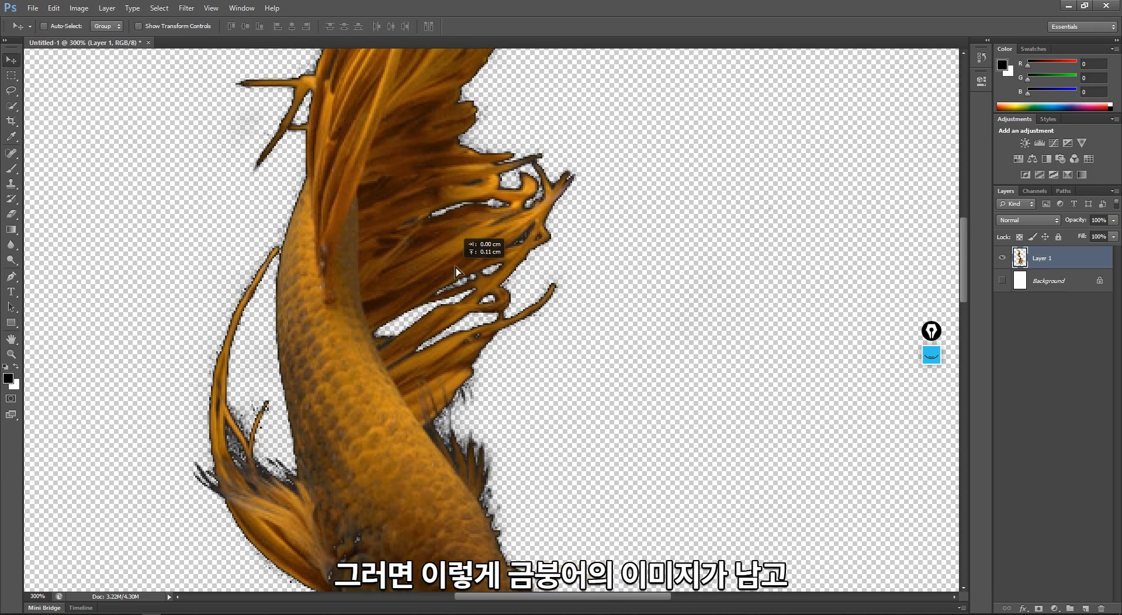
{"action": "left_click", "coordinate": [638, 321], "text": "ctrl"}
{"action": "left_click", "coordinate": [638, 322], "text": "ctrl"}
{"action": "left_click", "coordinate": [638, 322], "text": "ctrl"}
{"action": "left_click", "coordinate": [631, 321], "text": "ctrl+alt"}
{"action": "left_click", "coordinate": [631, 321], "text": "ctrl+alt"}
{"action": "left_click", "coordinate": [496, 298], "text": "ctrl+alt"}
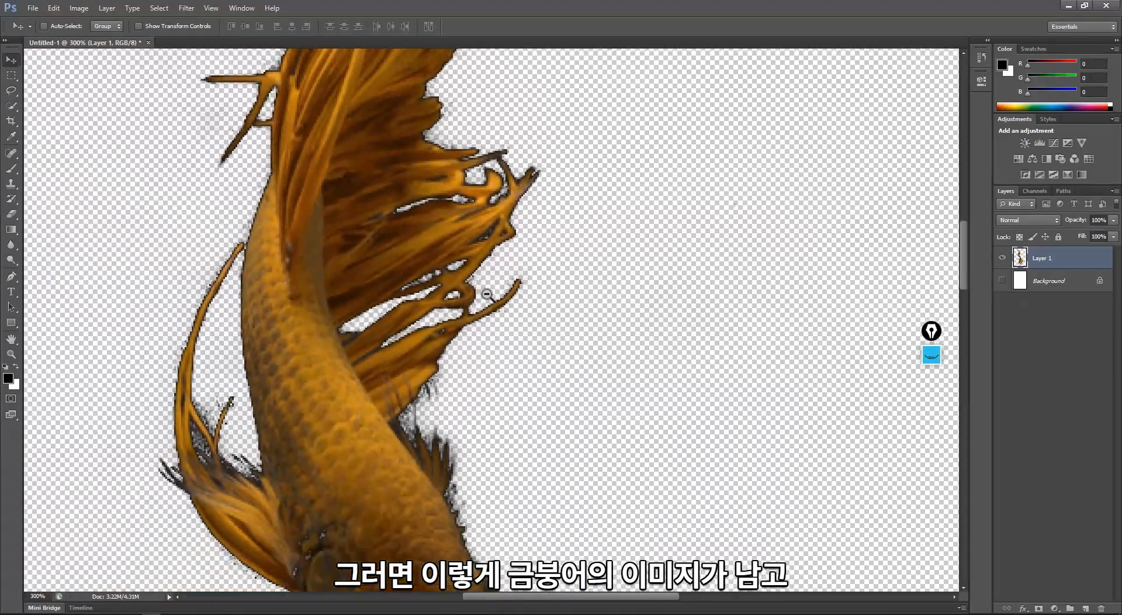
{"action": "left_click", "coordinate": [487, 295], "text": "ctrl+alt"}
{"action": "left_click", "coordinate": [518, 263], "text": "ctrl+alt"}
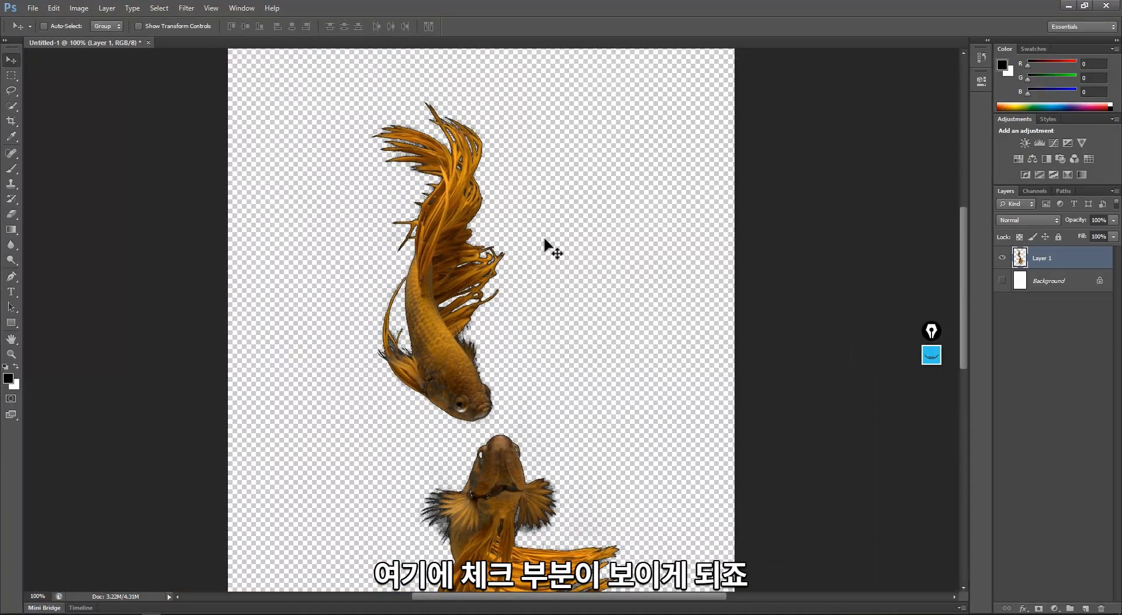
{"action": "left_click_drag", "start_coordinate": [442, 281], "coordinate": [452, 238]}
{"action": "key", "text": "ctrl+z"}
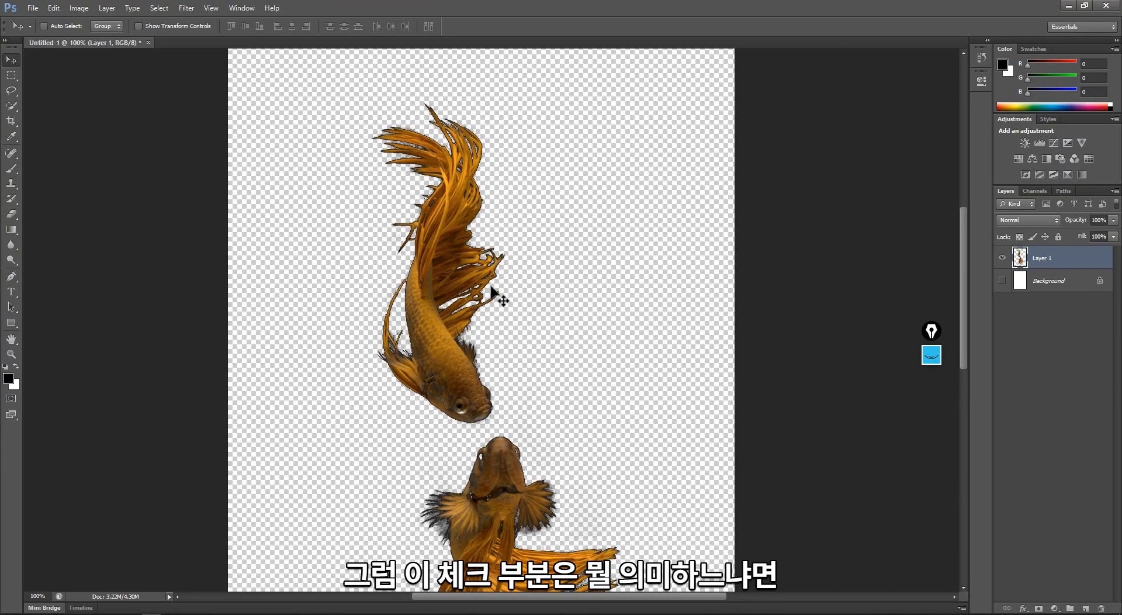
- Copy the upper goldfish from a lasso selection onto a new layer and shift it slightly, with Layer 1 hidden
{"action": "key", "text": "l"}
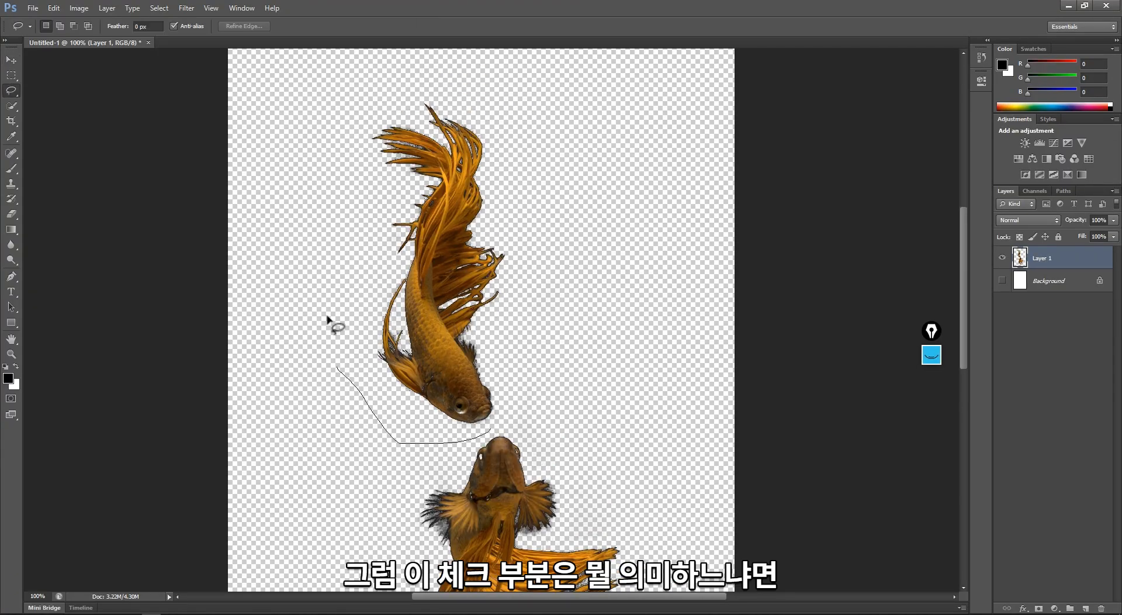
{"action": "mouse_move", "coordinate": [327, 317]}
{"action": "left_mouse_down"}
{"action": "mouse_move", "coordinate": [536, 270]}
{"action": "mouse_move", "coordinate": [541, 365]}
{"action": "left_mouse_up"}
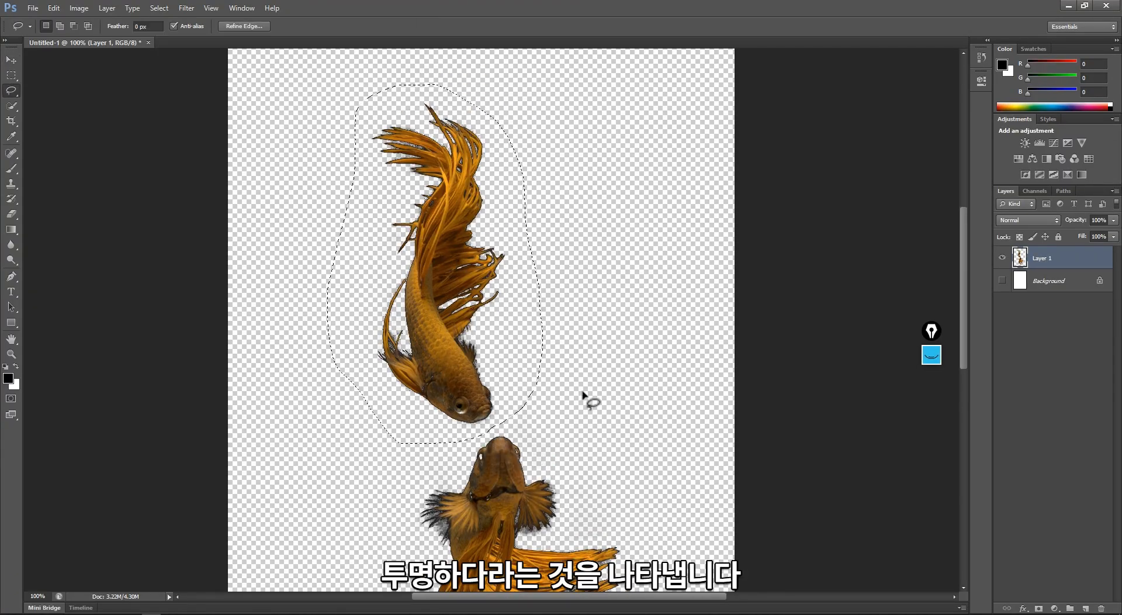
{"action": "key", "text": "ctrl+j"}
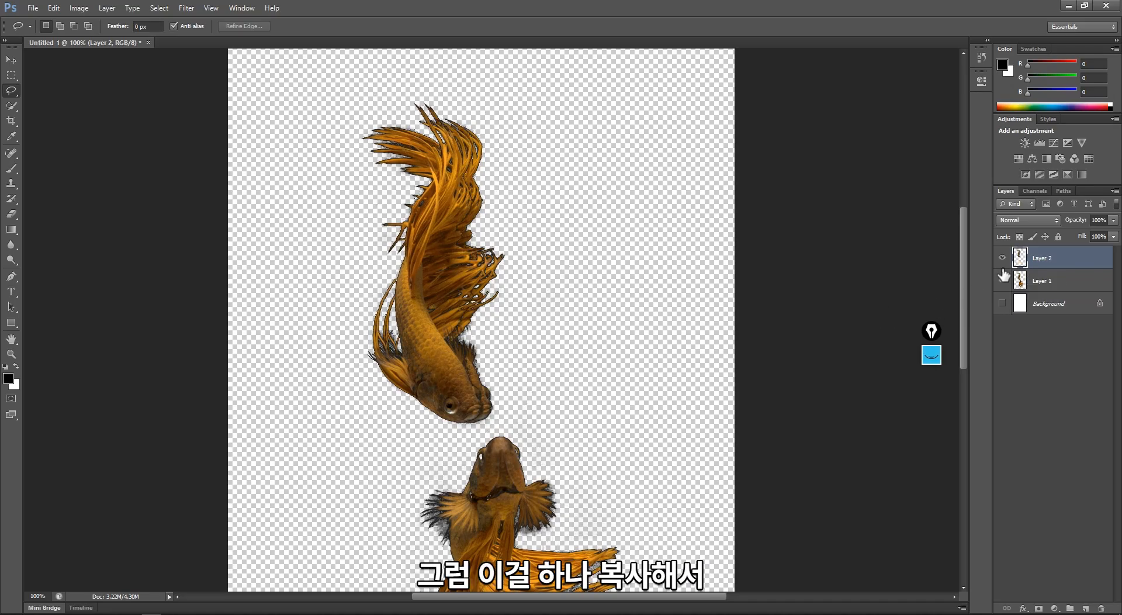
{"action": "key", "text": "v"}
{"action": "left_click_drag", "start_coordinate": [475, 287], "coordinate": [515, 315]}
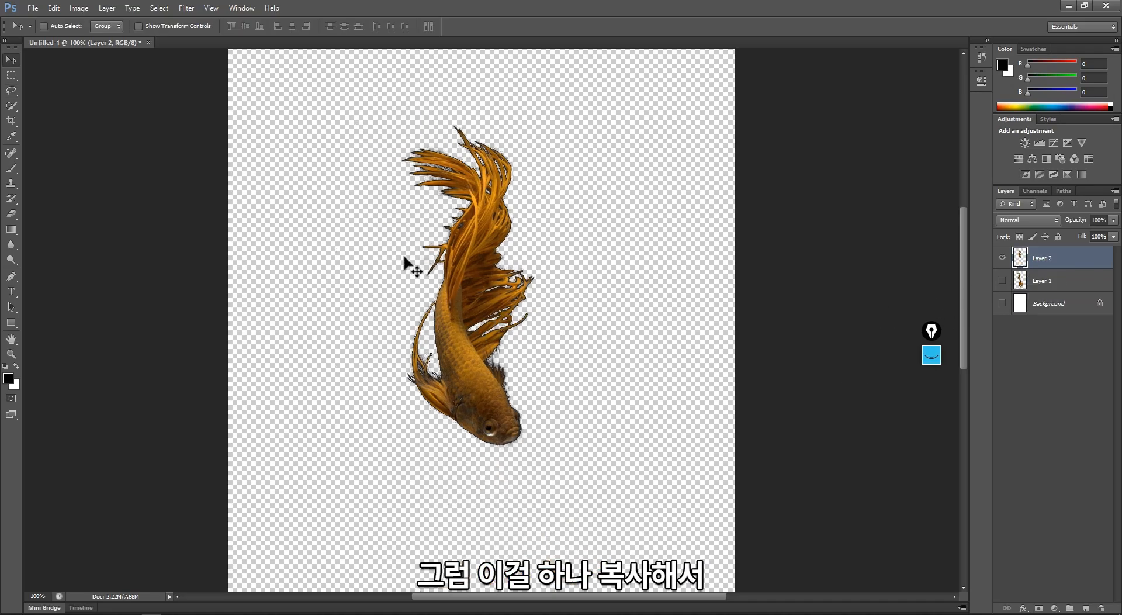
- Load Layer 2's goldfish as a selection and crop the canvas around it, calling up Save As and cancelling it
{"action": "key", "text": "ctrl+minus"}
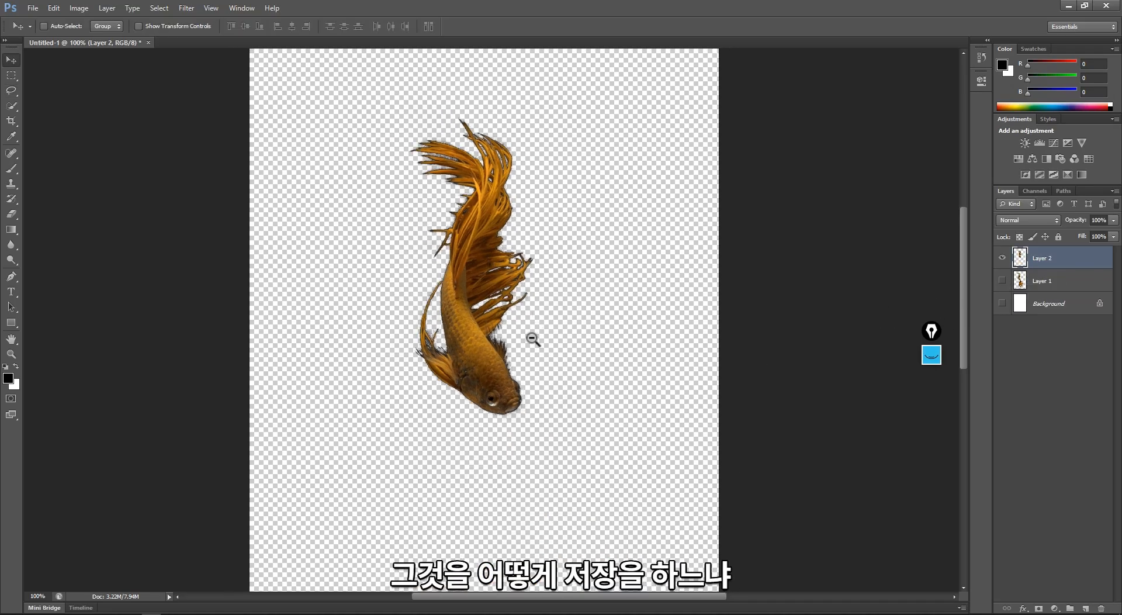
{"action": "left_click", "coordinate": [1022, 261], "text": "ctrl"}
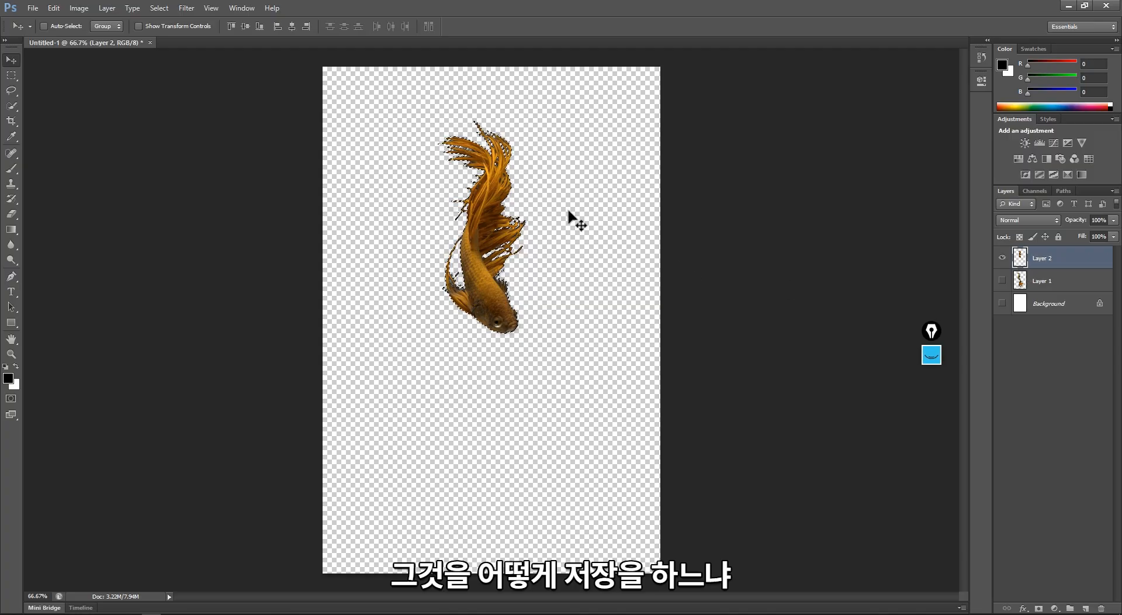
{"action": "key", "text": "alt+i"}
{"action": "key", "text": "p"}
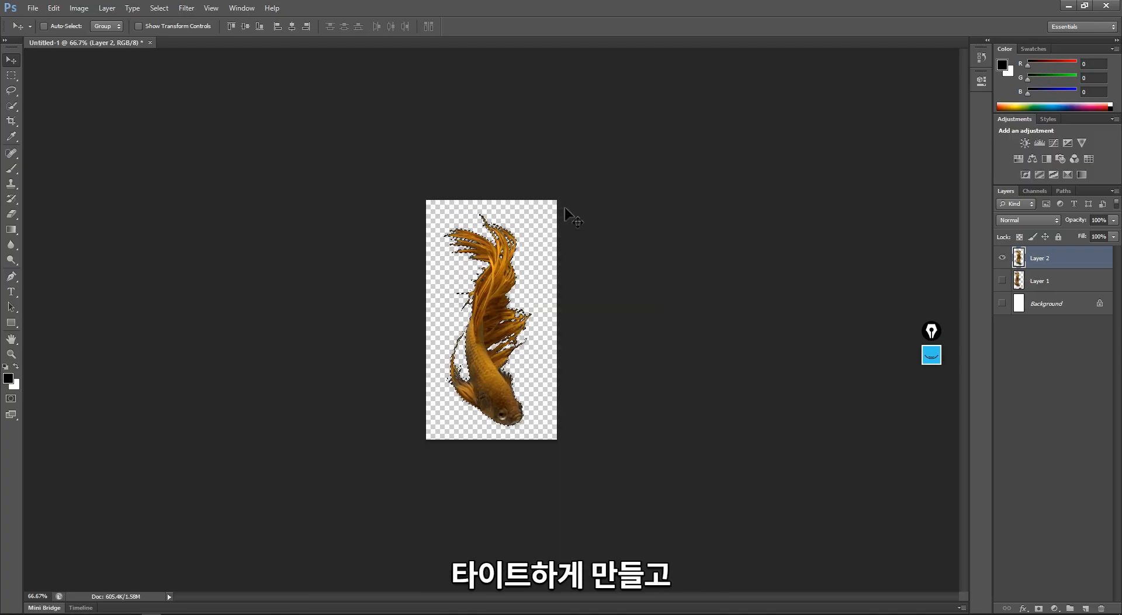
{"action": "key", "text": "ctrl+shift+s"}
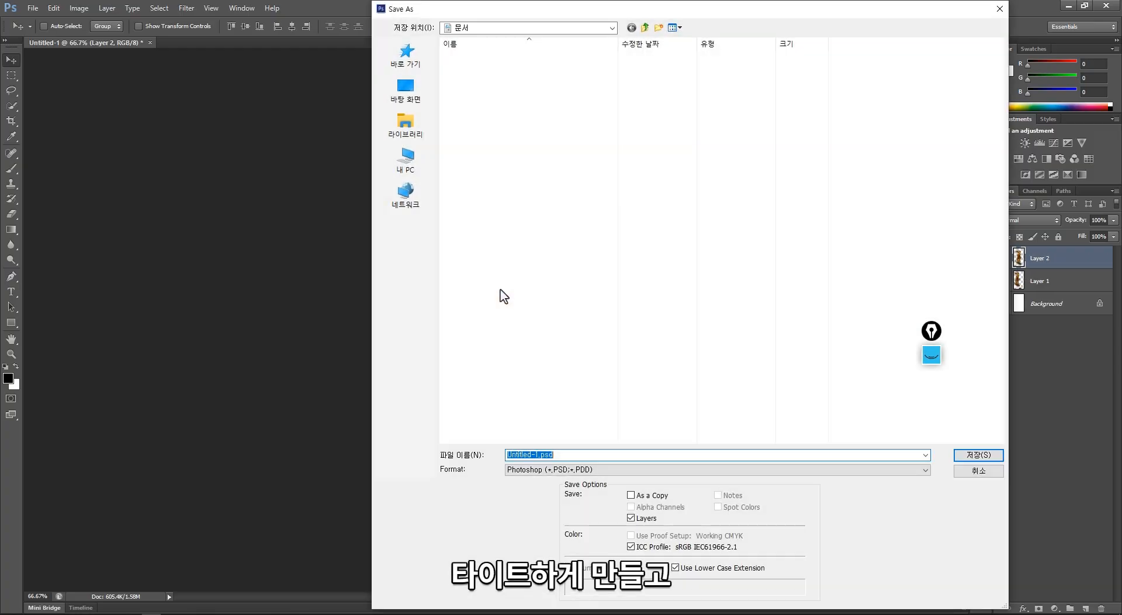
{"action": "key", "text": "Escape"}
- Deselect the goldfish and enlarge the eraser to 131 px for cleaning leftovers beside it
{"action": "key", "text": "e"}
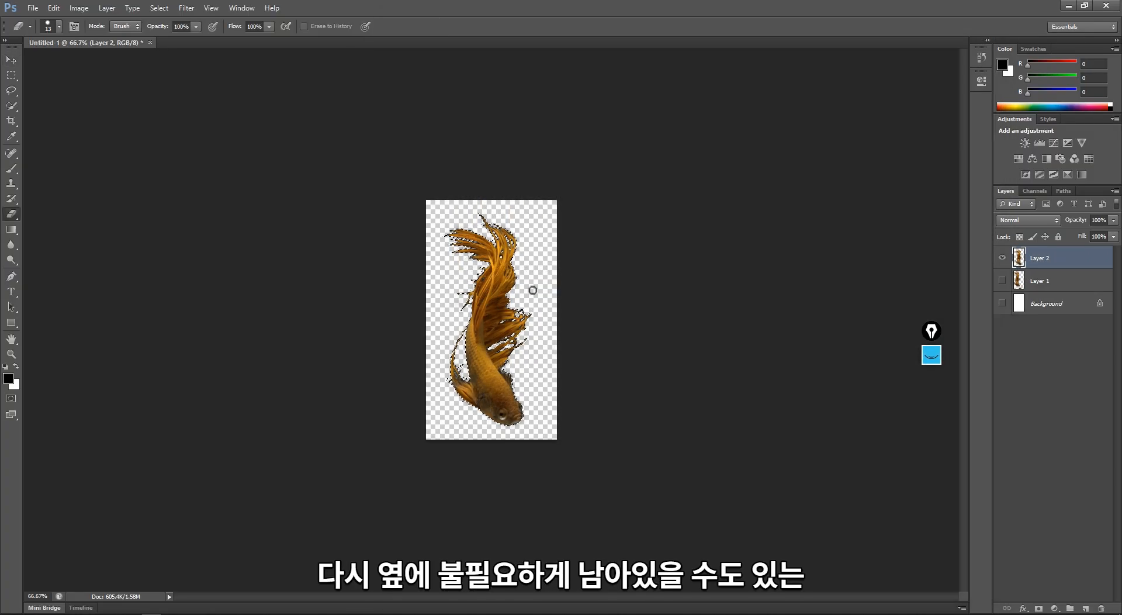
{"action": "key", "text": "m"}
{"action": "left_click", "coordinate": [531, 273]}
{"action": "key", "text": "e"}
{"action": "right_click", "coordinate": [532, 241]}
{"action": "left_click_drag", "start_coordinate": [554, 269], "coordinate": [609, 269]}
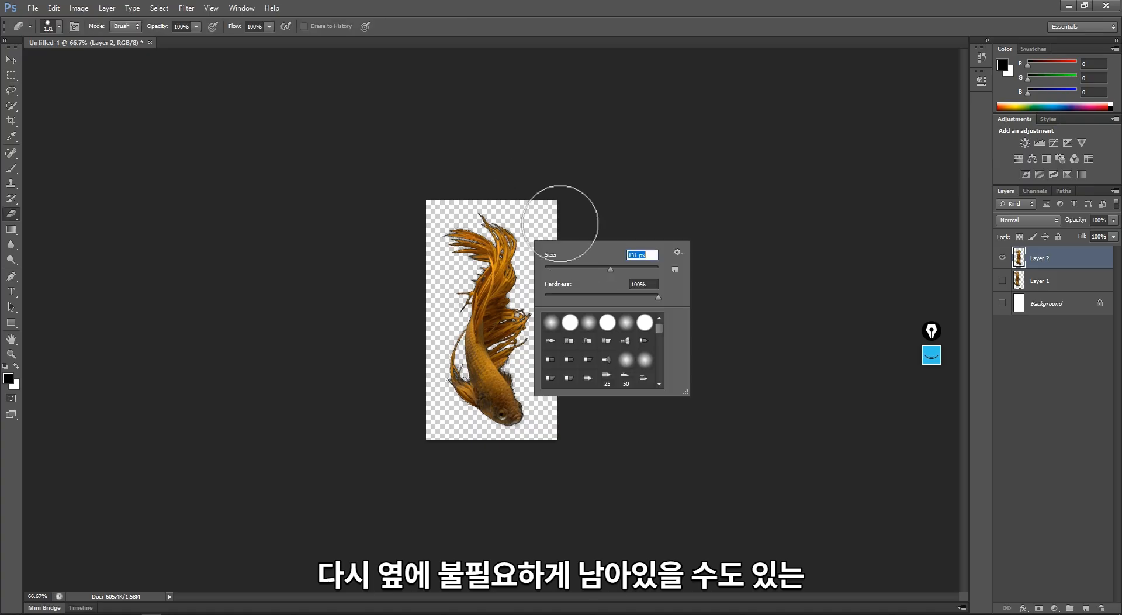
{"action": "left_click", "coordinate": [548, 179]}
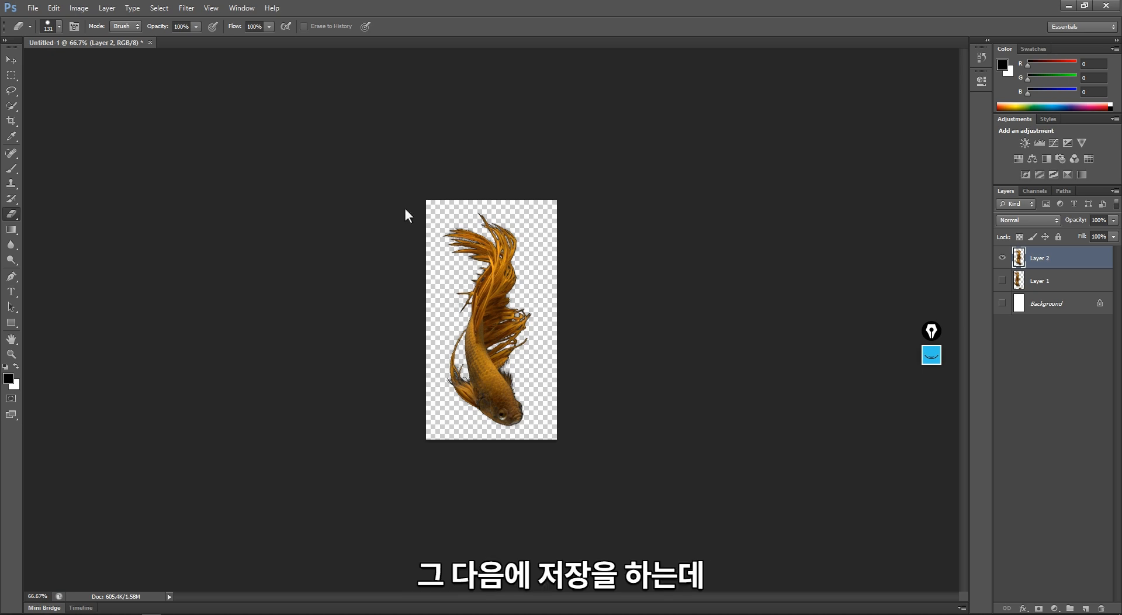
- Save the goldfish to the desktop as Untitled-1.png in PNG format with Smallest / Slow compression and no interlacing
{"action": "key", "text": "ctrl+s"}
{"action": "left_click", "coordinate": [407, 101]}
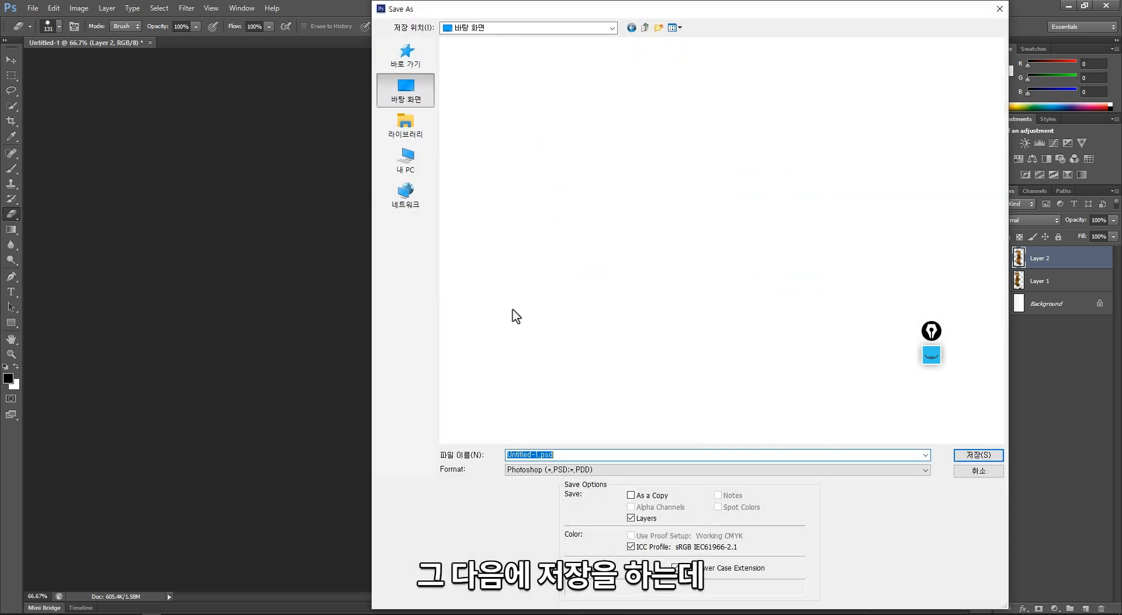
{"action": "left_click", "coordinate": [577, 471]}
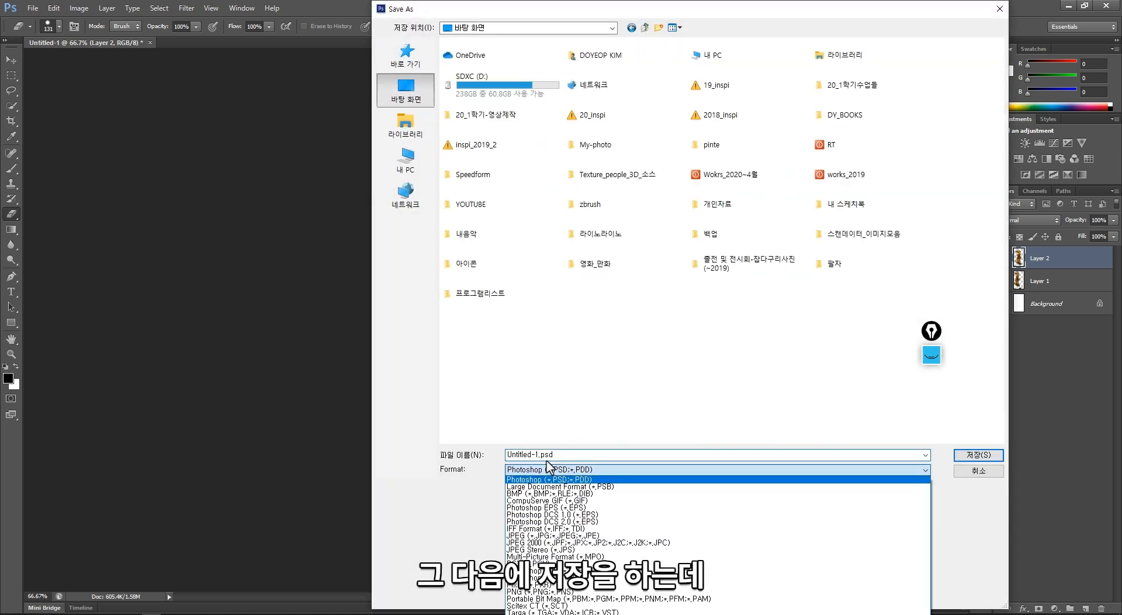
{"action": "left_click", "coordinate": [514, 591]}
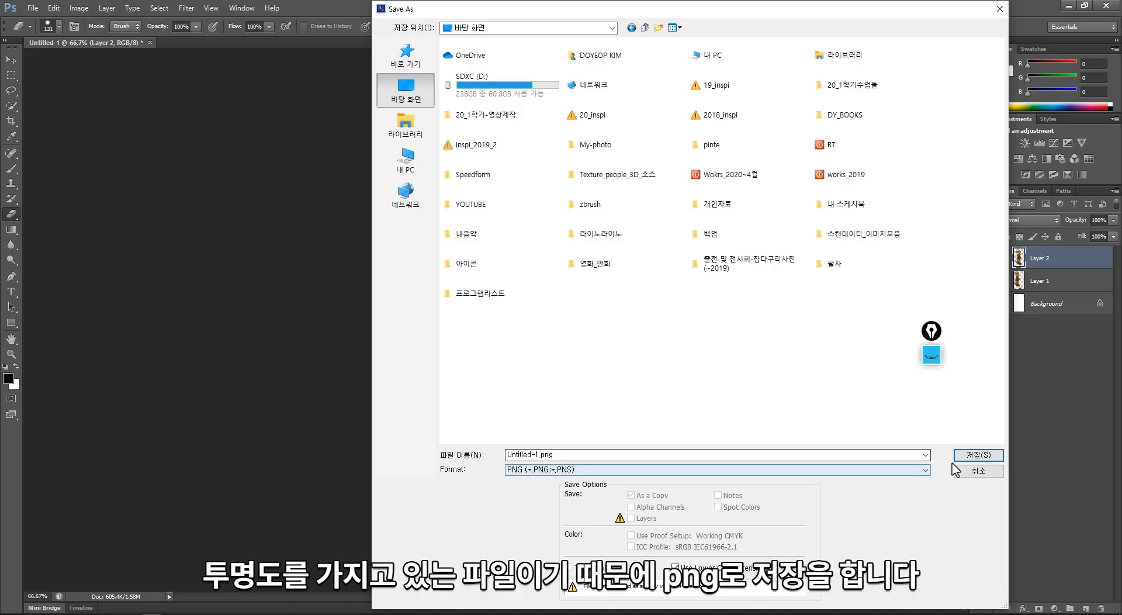
{"action": "left_click", "coordinate": [971, 455]}
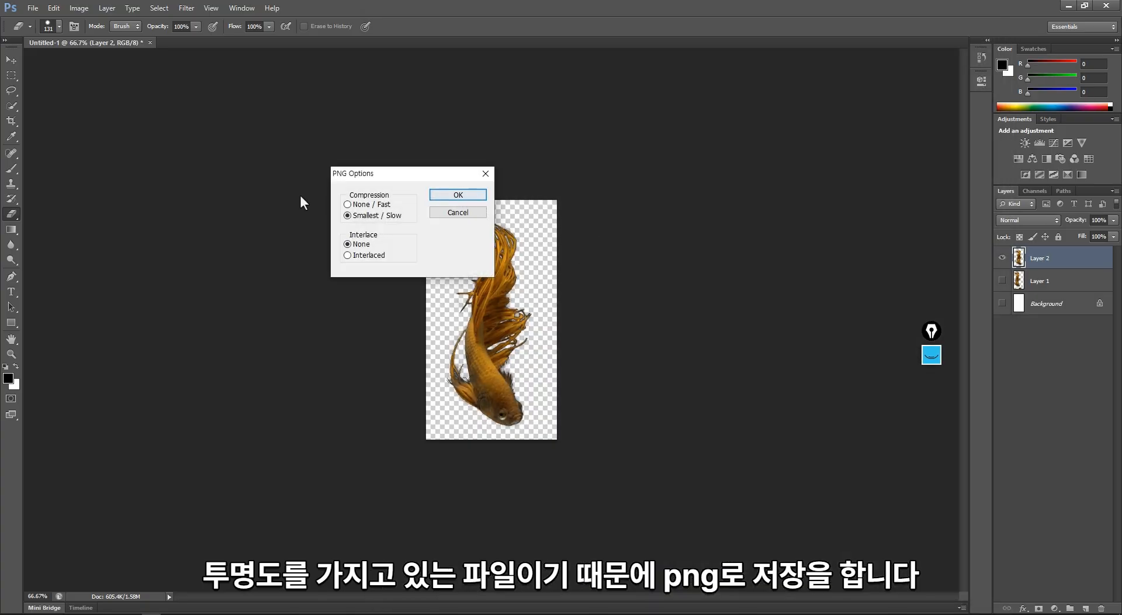
{"action": "left_click", "coordinate": [449, 195]}
- Switch to Illustrator and place Untitled-1.png from the desktop into the artwork as a linked image
{"action": "left_click", "coordinate": [1068, 5]}
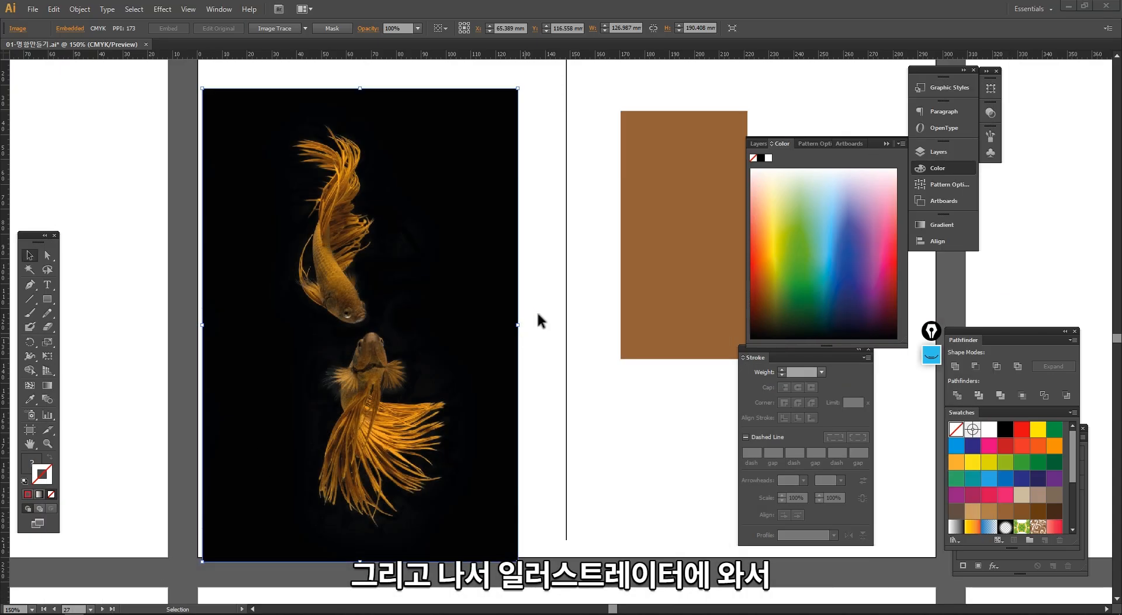
{"action": "key", "text": "super+e"}
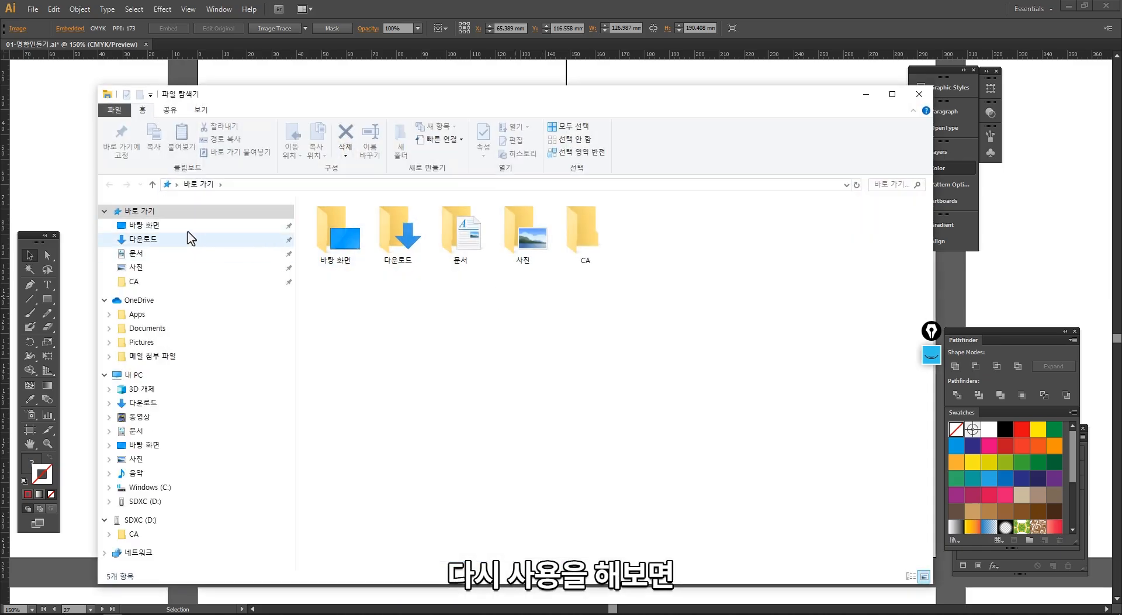
{"action": "left_click", "coordinate": [190, 226]}
{"action": "left_click_drag", "start_coordinate": [758, 374], "coordinate": [534, 103]}
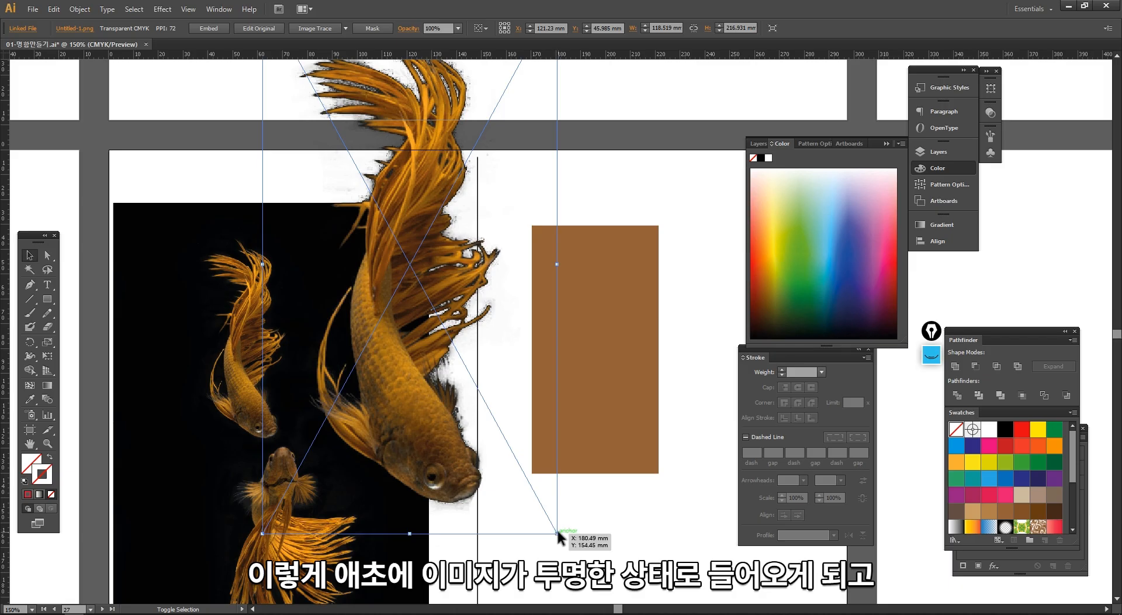
- Scale the placed PNG goldfish to about 51.5 × 94.3 mm and move it over the black photo's upper right corner
{"action": "left_click_drag", "start_coordinate": [557, 533], "coordinate": [390, 228]}
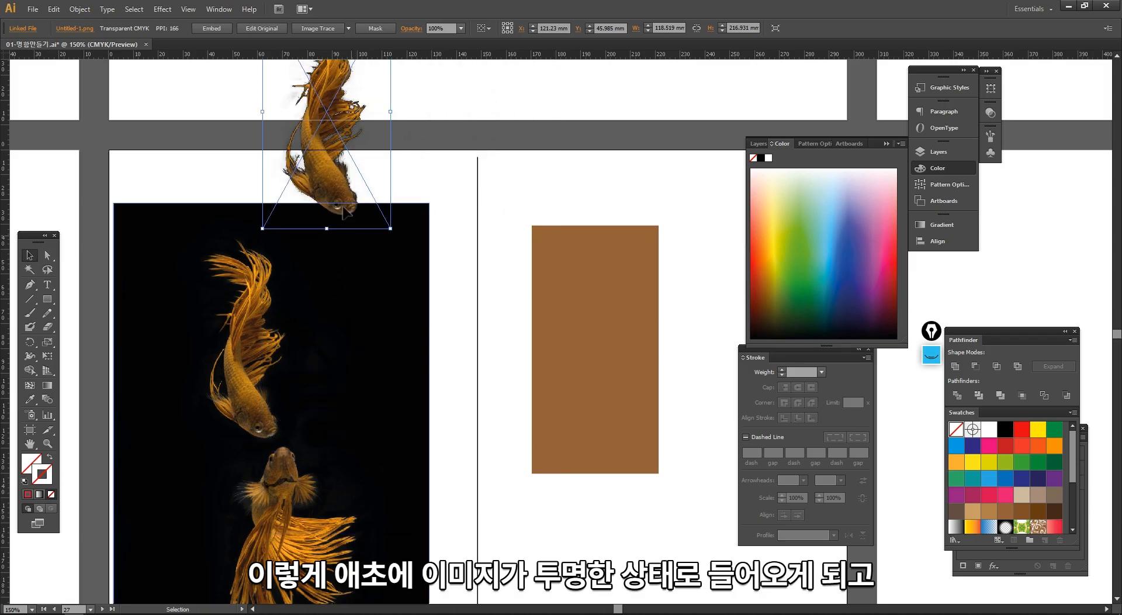
{"action": "left_click_drag", "start_coordinate": [357, 157], "coordinate": [380, 308]}
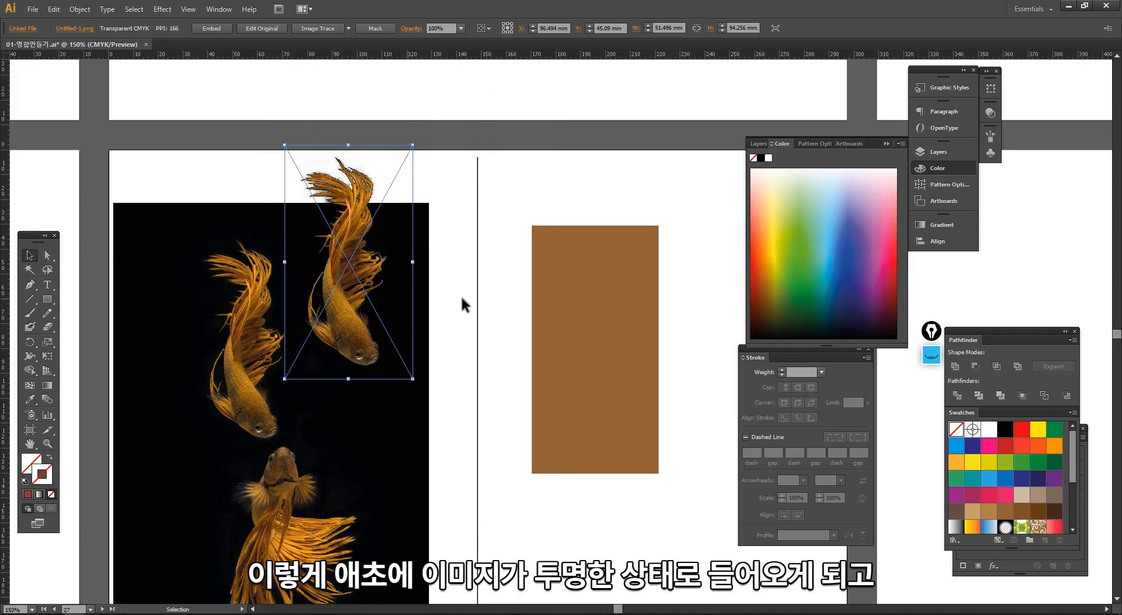
{"action": "right_click", "coordinate": [373, 192]}
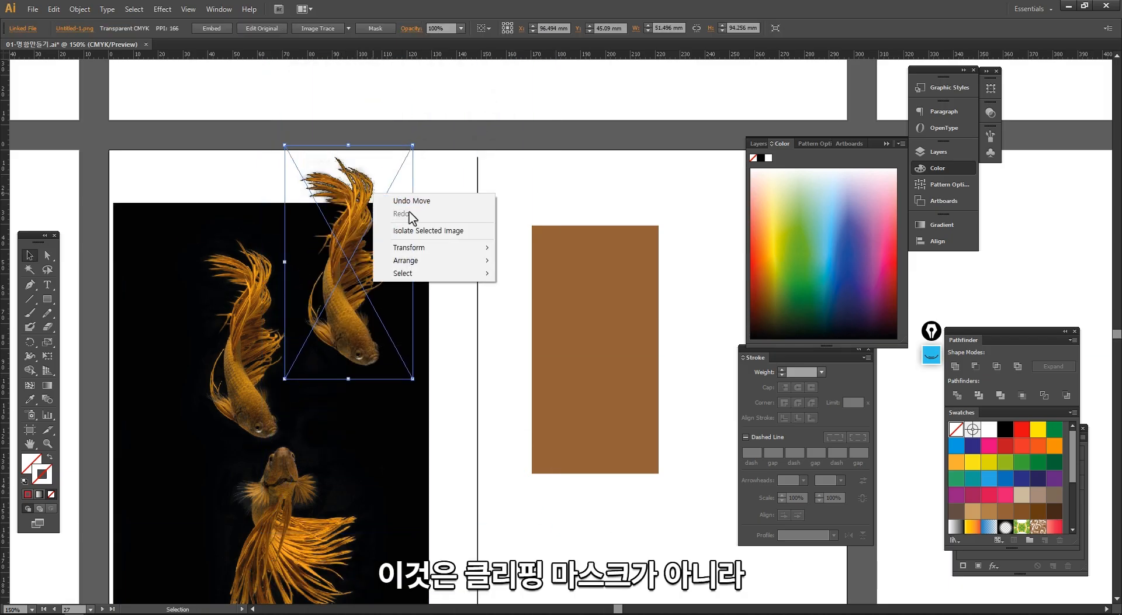
{"action": "left_click", "coordinate": [445, 175]}
{"action": "left_click_drag", "start_coordinate": [353, 211], "coordinate": [395, 232]}
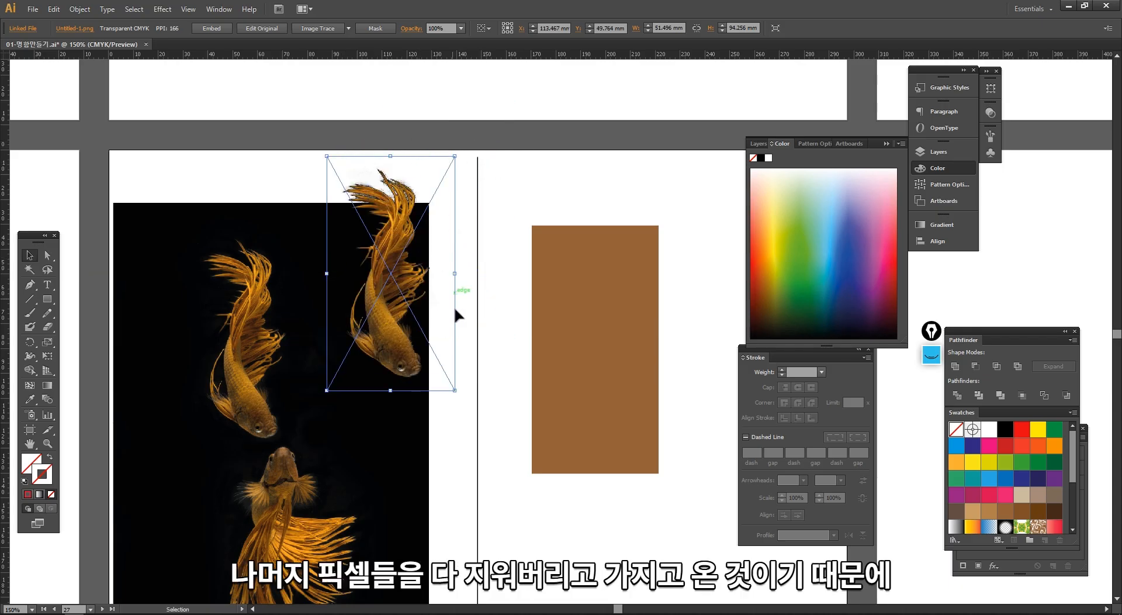
- Make a clipping mask from the upper goldfish's path and the black photo, and set the masked goldfish beside the PNG goldfish
{"action": "left_click", "coordinate": [266, 418]}
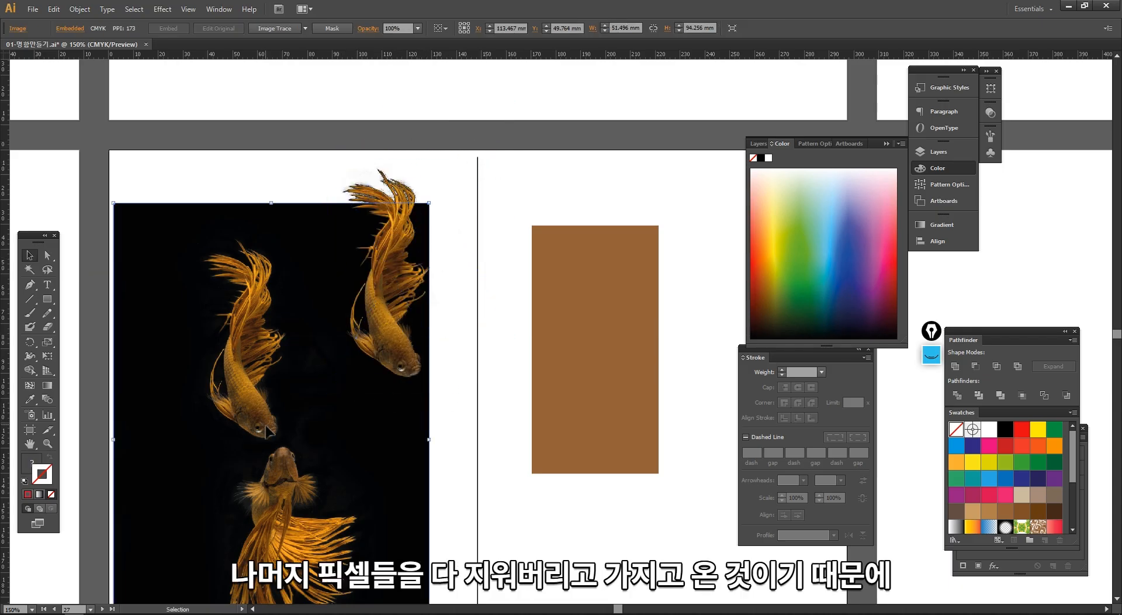
{"action": "right_click", "coordinate": [261, 291]}
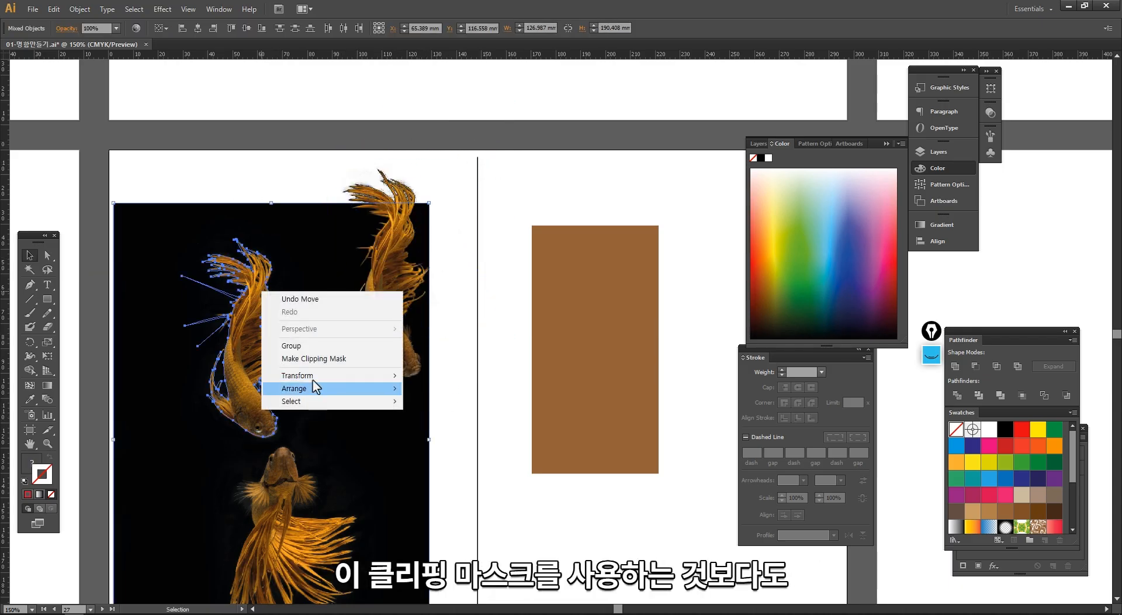
{"action": "left_click", "coordinate": [304, 357]}
{"action": "left_click_drag", "start_coordinate": [271, 426], "coordinate": [306, 355]}
{"action": "left_click", "coordinate": [369, 424]}
{"action": "left_click_drag", "start_coordinate": [369, 424], "coordinate": [416, 427]}
{"action": "left_click", "coordinate": [422, 353]}
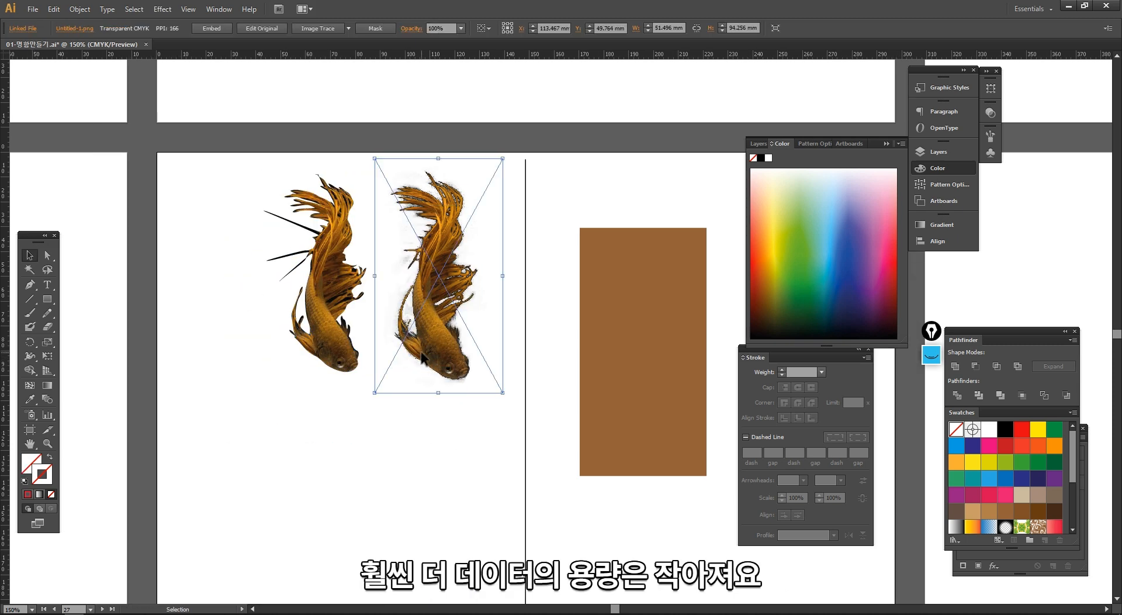
{"action": "left_click_drag", "start_coordinate": [333, 354], "coordinate": [341, 357]}
{"action": "left_click", "coordinate": [370, 340]}
- Compare the edges of the masked goldfish with the leftover pixels around the PNG goldfish at high magnification
{"action": "key", "text": "space"}
{"action": "left_click_drag", "start_coordinate": [296, 212], "coordinate": [471, 383]}
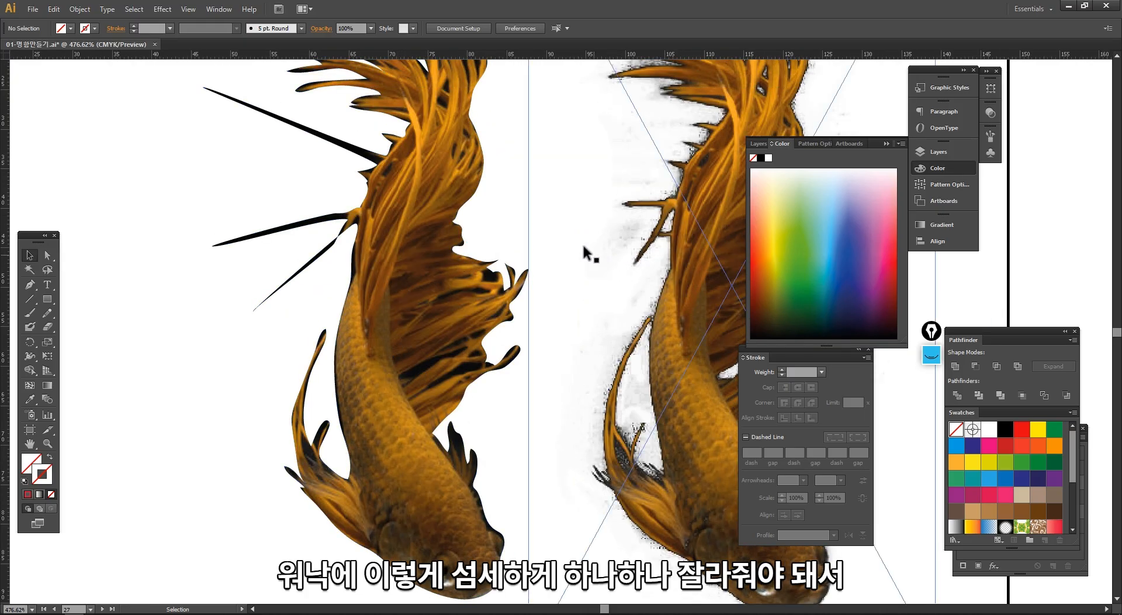
{"action": "left_click_drag", "start_coordinate": [587, 252], "coordinate": [431, 396]}
{"action": "key", "text": "ctrl+space"}
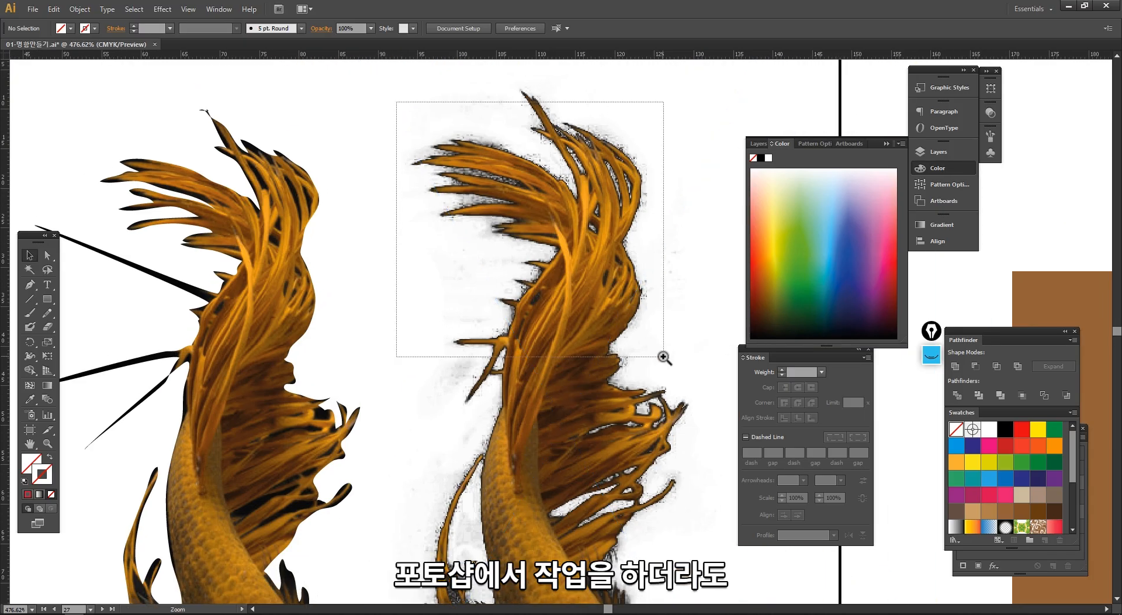
{"action": "left_click_drag", "start_coordinate": [664, 358], "coordinate": [664, 358]}
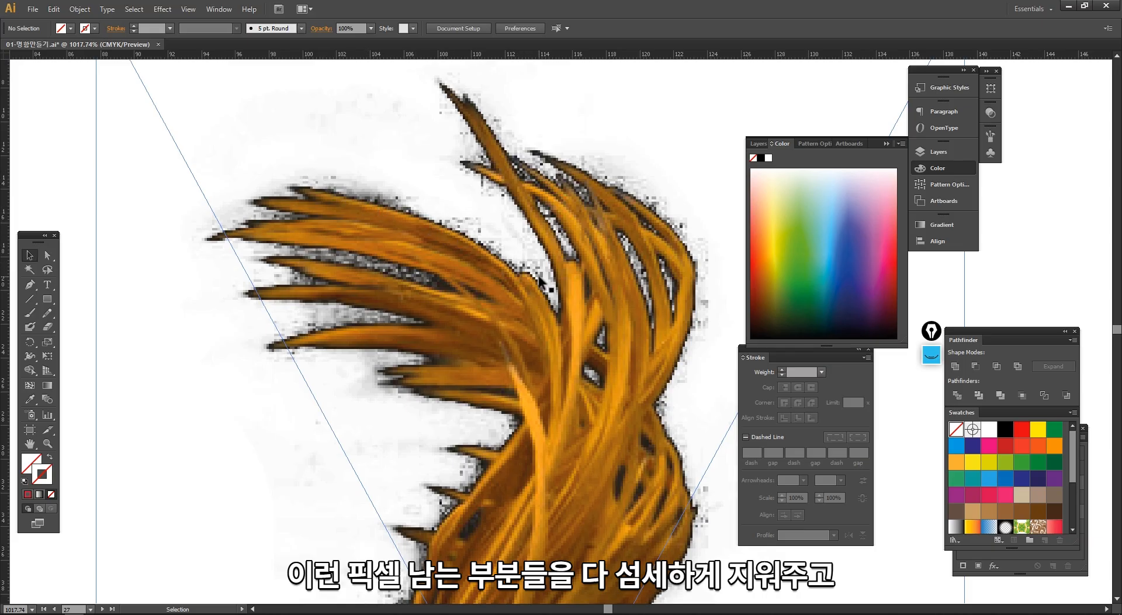
{"action": "left_click", "coordinate": [529, 361], "text": "ctrl+alt"}
{"action": "left_click", "coordinate": [528, 361], "text": "ctrl+alt"}
{"action": "left_click", "coordinate": [529, 360], "text": "ctrl+alt"}
{"action": "left_click", "coordinate": [529, 361], "text": "ctrl+alt"}
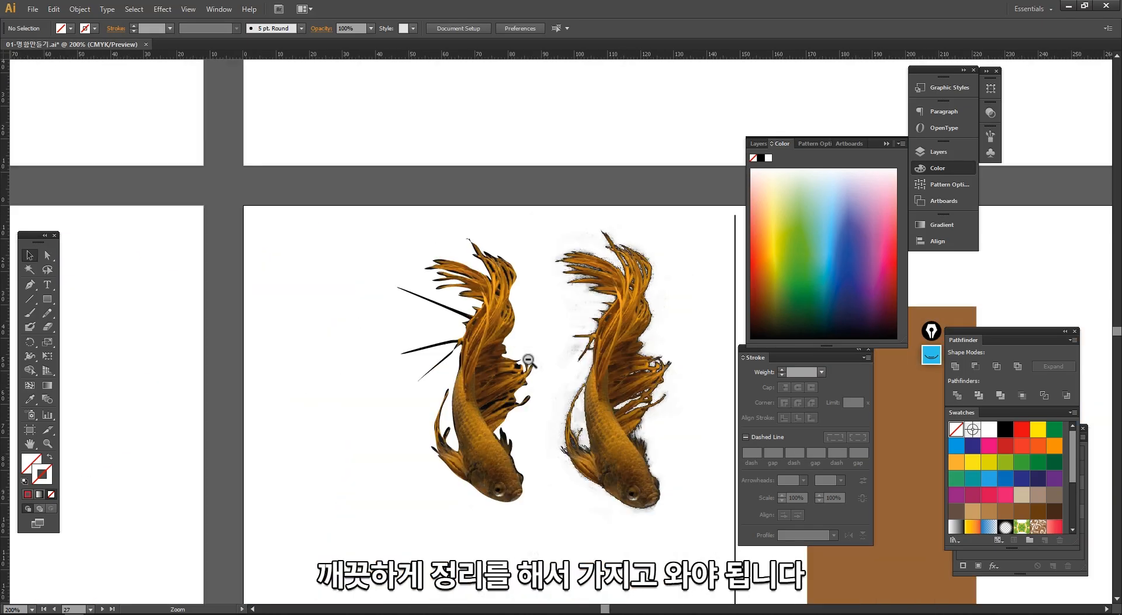
- Remove the PNG goldfish and release the clipping mask on the other goldfish
{"action": "left_click_drag", "start_coordinate": [535, 398], "coordinate": [379, 252]}
{"action": "left_click", "coordinate": [472, 365], "text": "ctrl+alt"}
{"action": "left_click", "coordinate": [546, 280]}
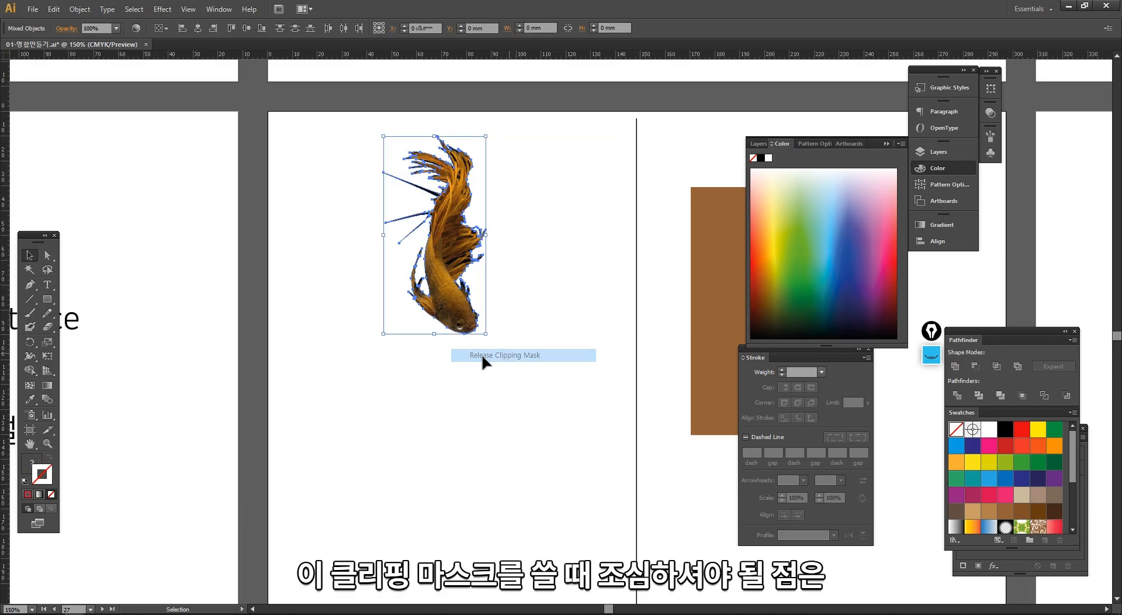
{"action": "key", "text": "ctrl+alt+7"}
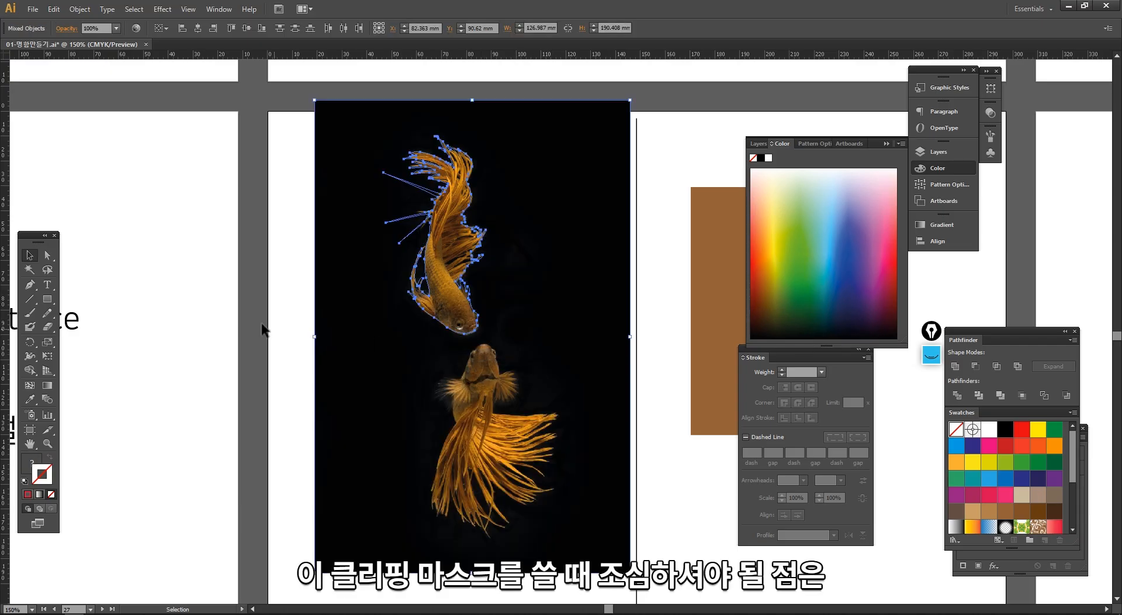
- Offset the black photo from the goldfish path to about X 73 mm, Y 103 mm, and select the path alone
{"action": "left_click_drag", "start_coordinate": [375, 333], "coordinate": [352, 364]}
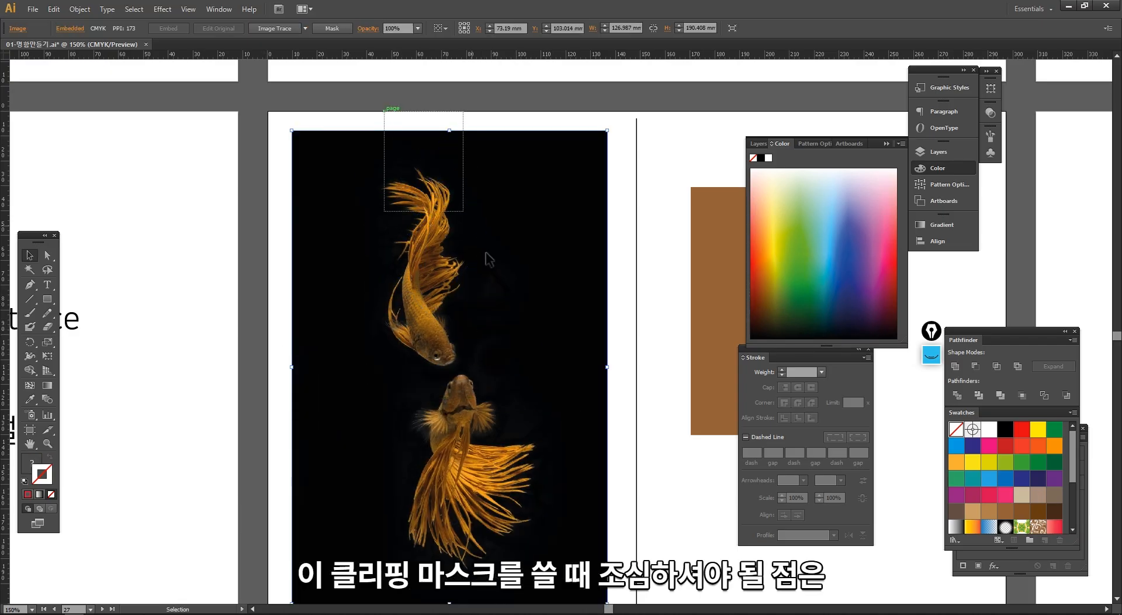
{"action": "left_click", "coordinate": [479, 234], "text": "shift"}
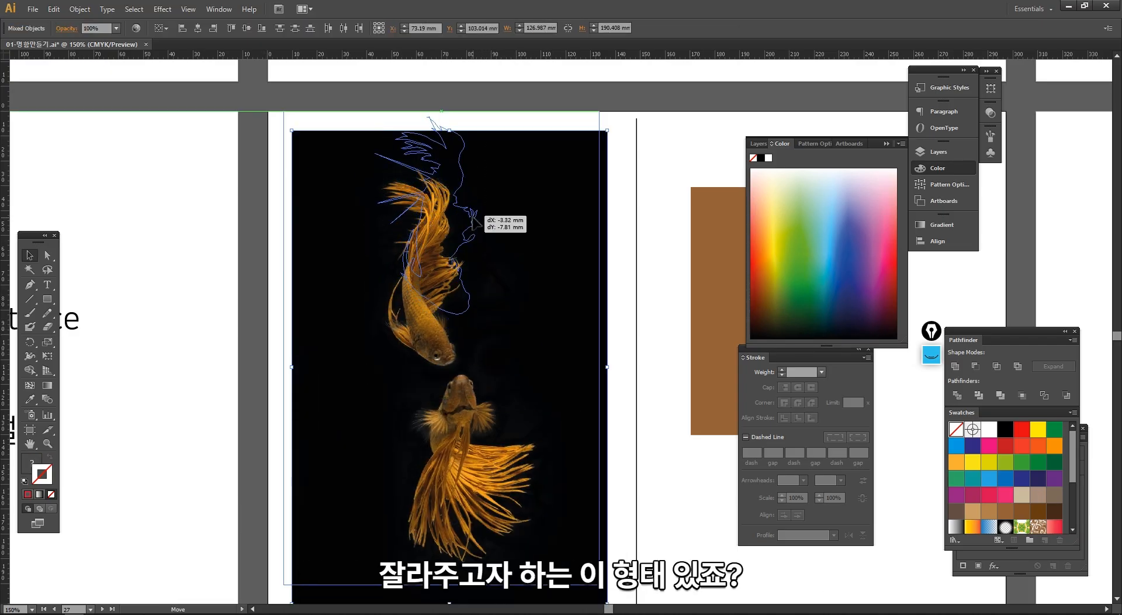
{"action": "left_click", "coordinate": [222, 316]}
{"action": "left_click", "coordinate": [480, 233]}
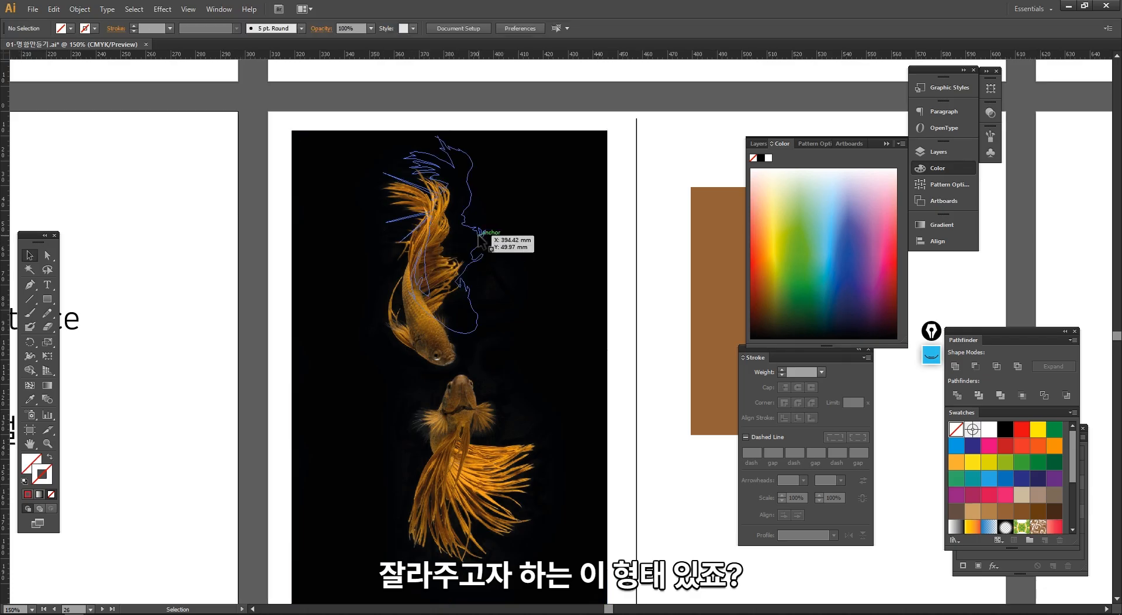
{"action": "left_click", "coordinate": [885, 267]}
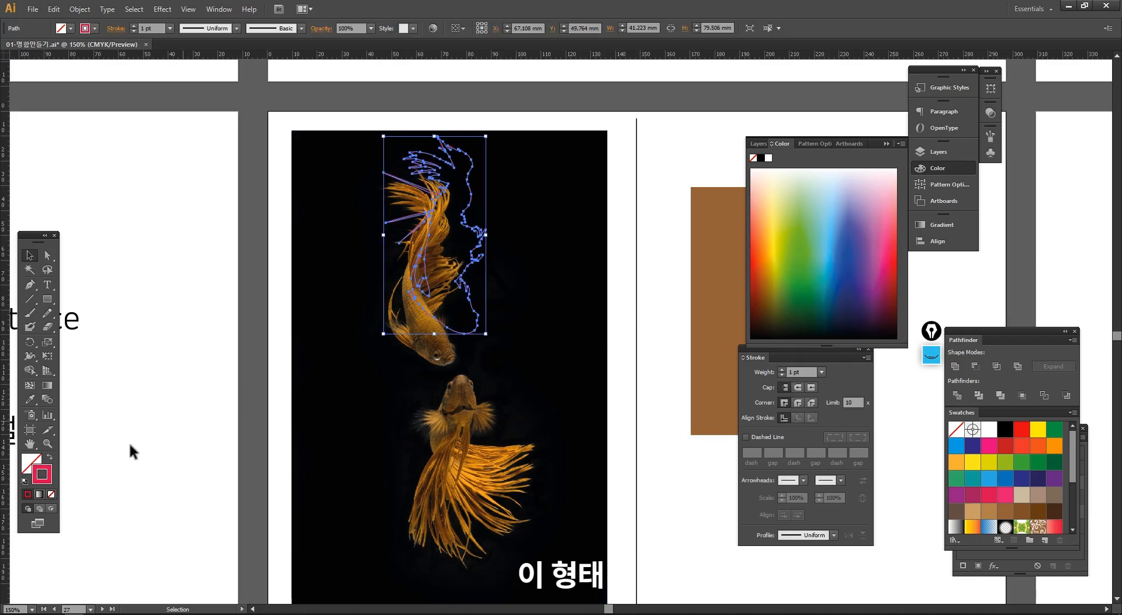
- Swap the goldfish path's fill and stroke so it is filled red, and align it over the upper goldfish
{"action": "left_click", "coordinate": [49, 457]}
{"action": "left_click", "coordinate": [167, 419]}
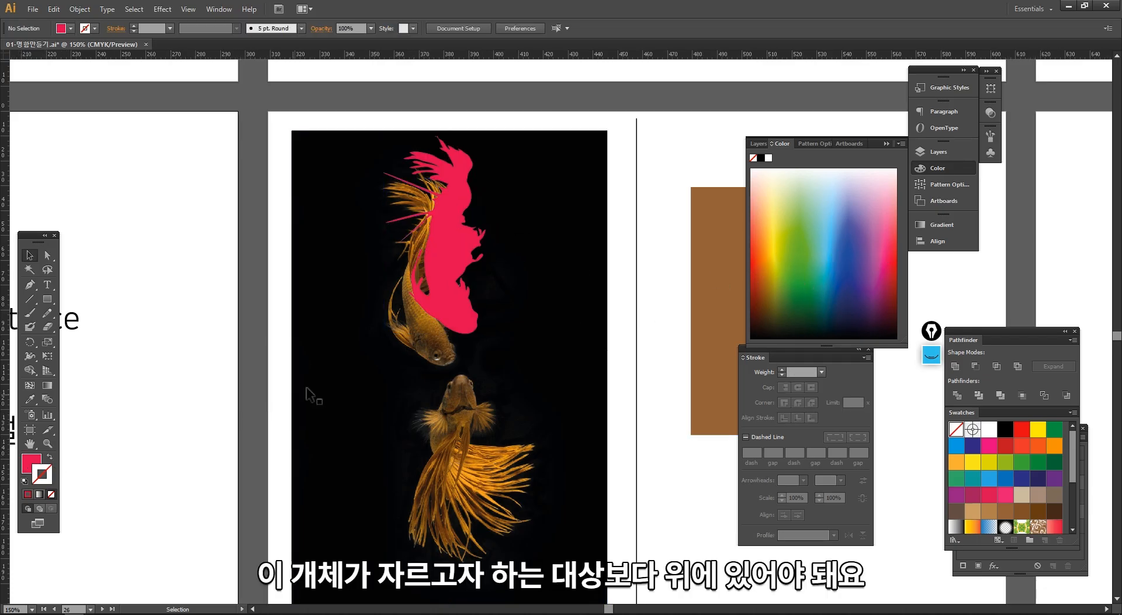
{"action": "left_click", "coordinate": [342, 379]}
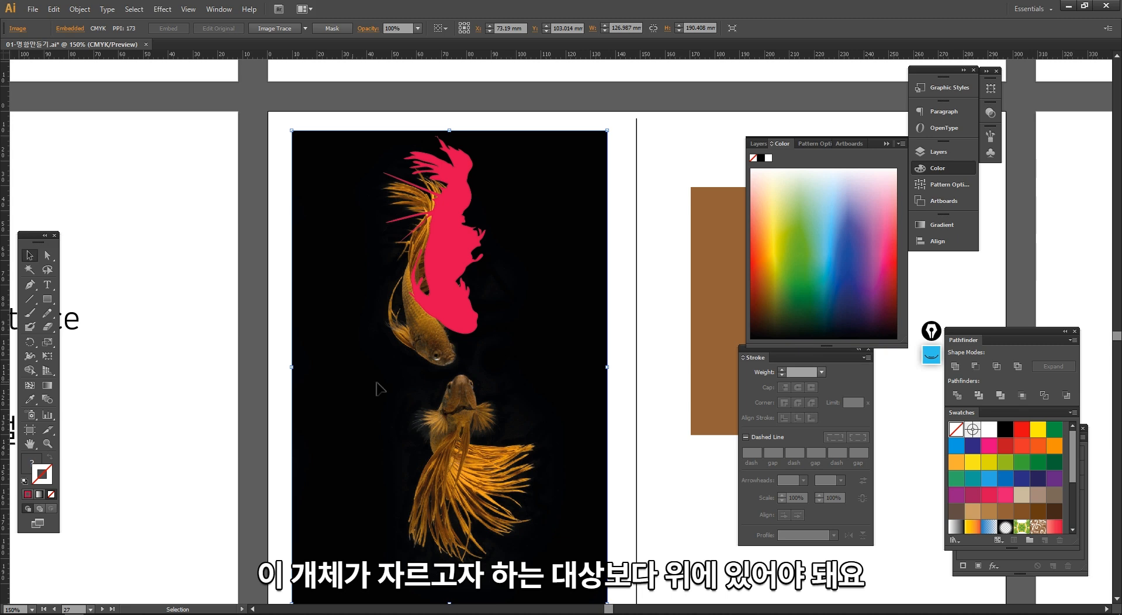
{"action": "left_click", "coordinate": [456, 316]}
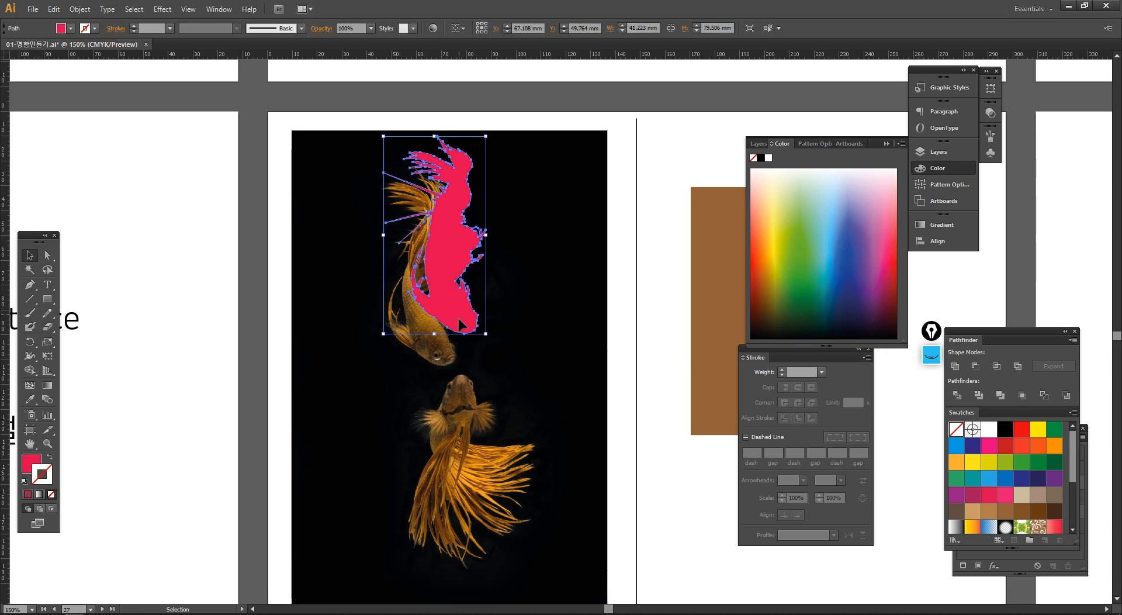
{"action": "left_click_drag", "start_coordinate": [457, 318], "coordinate": [439, 354]}
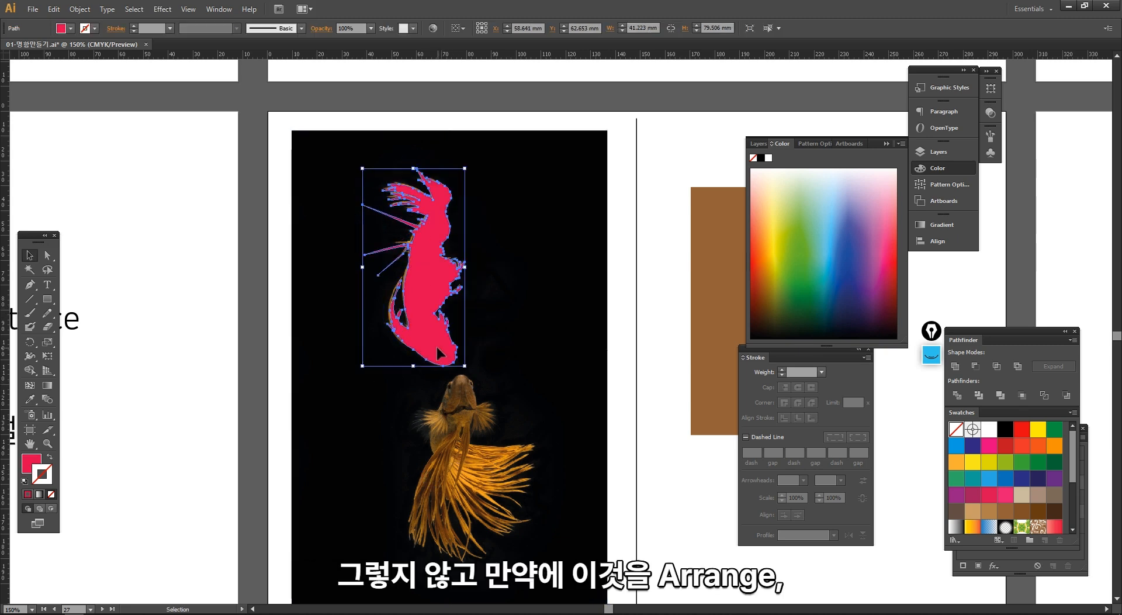
- Send the red goldfish path behind the photo and try to make a clipping mask from the two
{"action": "right_click", "coordinate": [433, 318]}
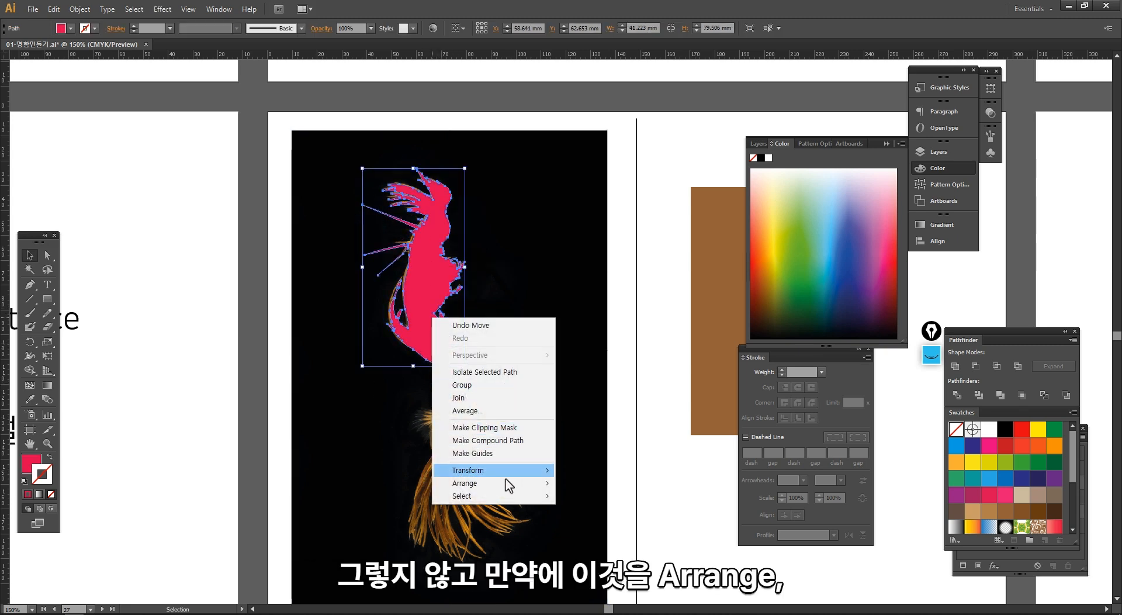
{"action": "mouse_move", "coordinate": [502, 483]}
{"action": "left_click", "coordinate": [599, 522]}
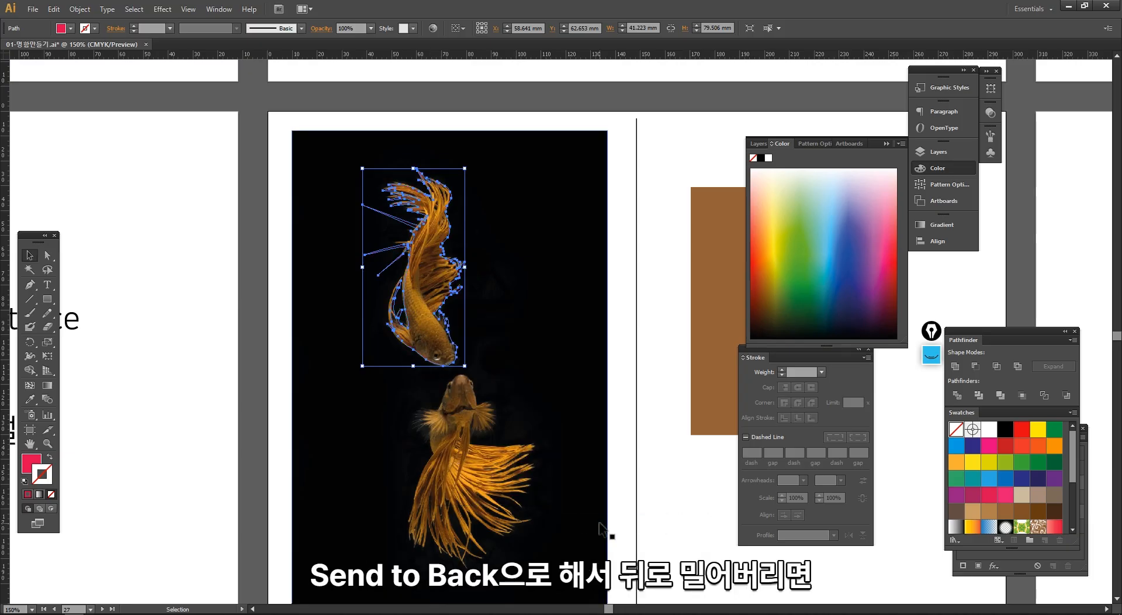
{"action": "left_click", "coordinate": [459, 161], "text": "shift"}
{"action": "right_click", "coordinate": [418, 248]}
{"action": "left_click", "coordinate": [466, 318]}
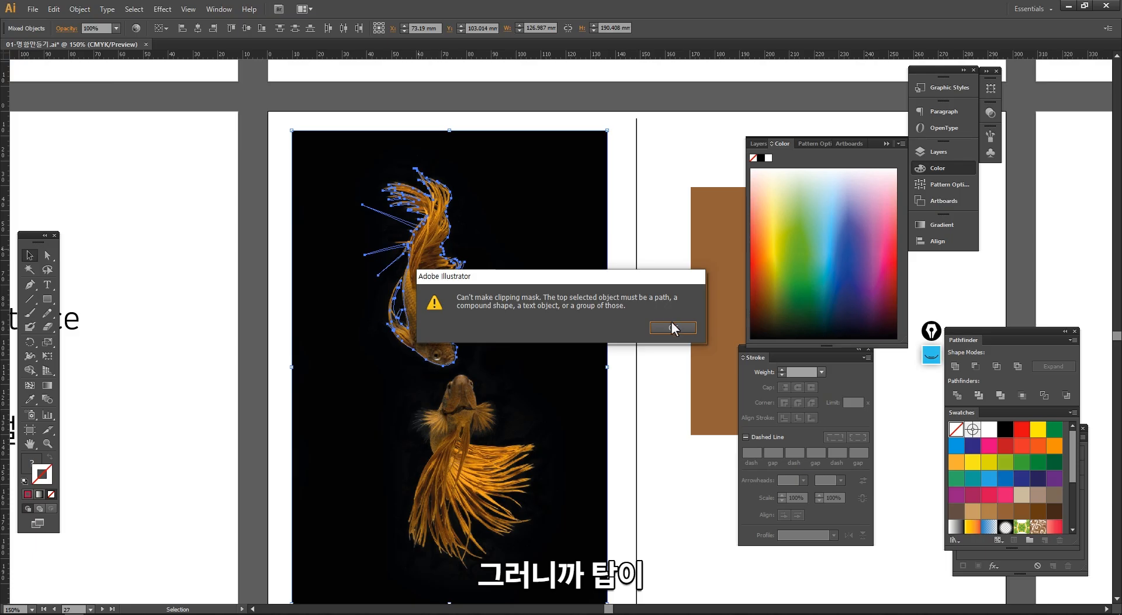
{"action": "left_click", "coordinate": [784, 348]}
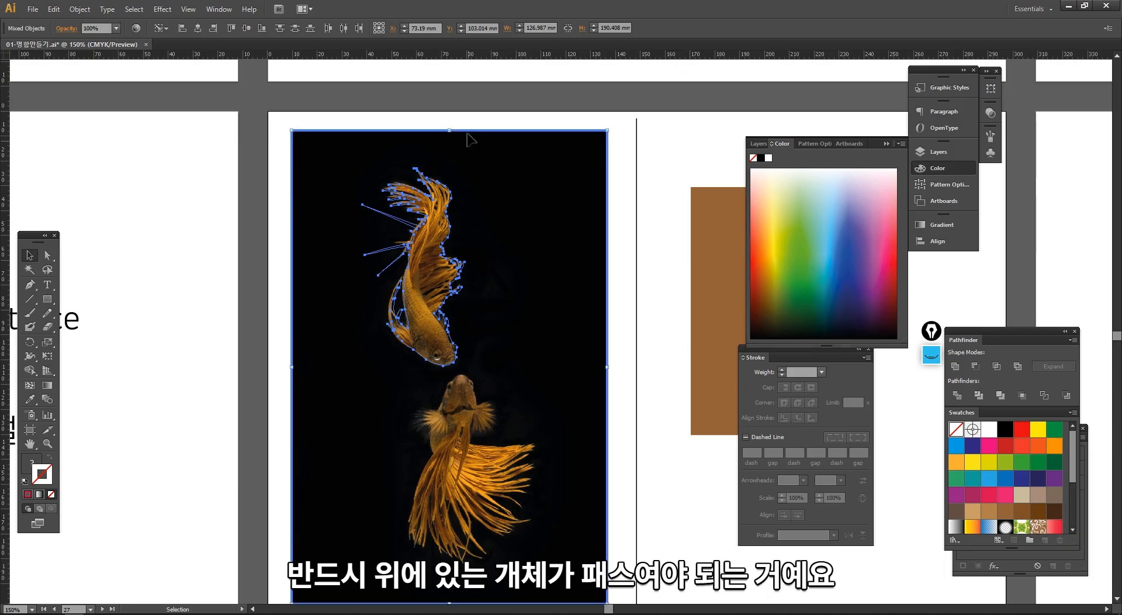
- Bring the goldfish path to the front, above the black photo
{"action": "left_click", "coordinate": [436, 120]}
{"action": "left_click_drag", "start_coordinate": [412, 119], "coordinate": [459, 221]}
{"action": "left_click", "coordinate": [460, 215], "text": "shift"}
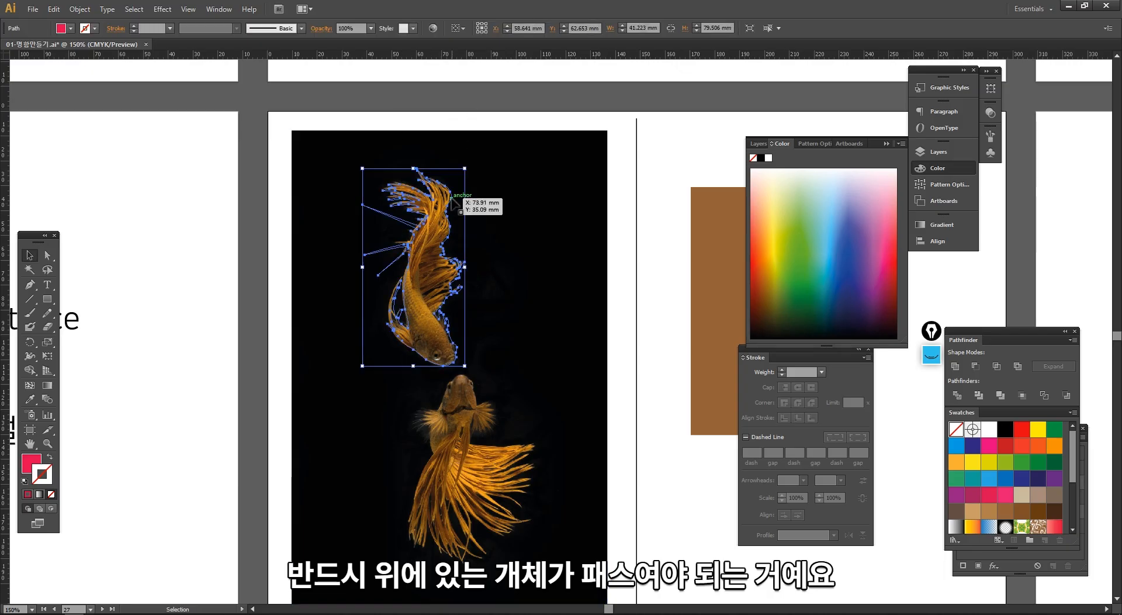
{"action": "right_click", "coordinate": [452, 197]}
{"action": "mouse_move", "coordinate": [518, 365]}
{"action": "left_click", "coordinate": [610, 370]}
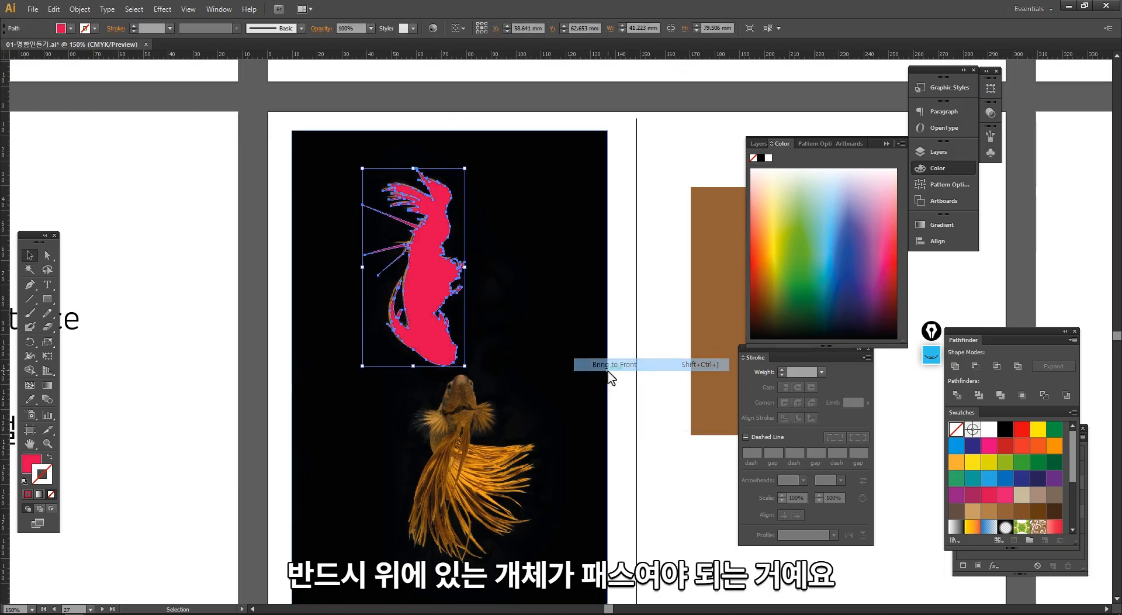
{"action": "left_click", "coordinate": [636, 374]}
{"action": "left_click", "coordinate": [425, 346]}
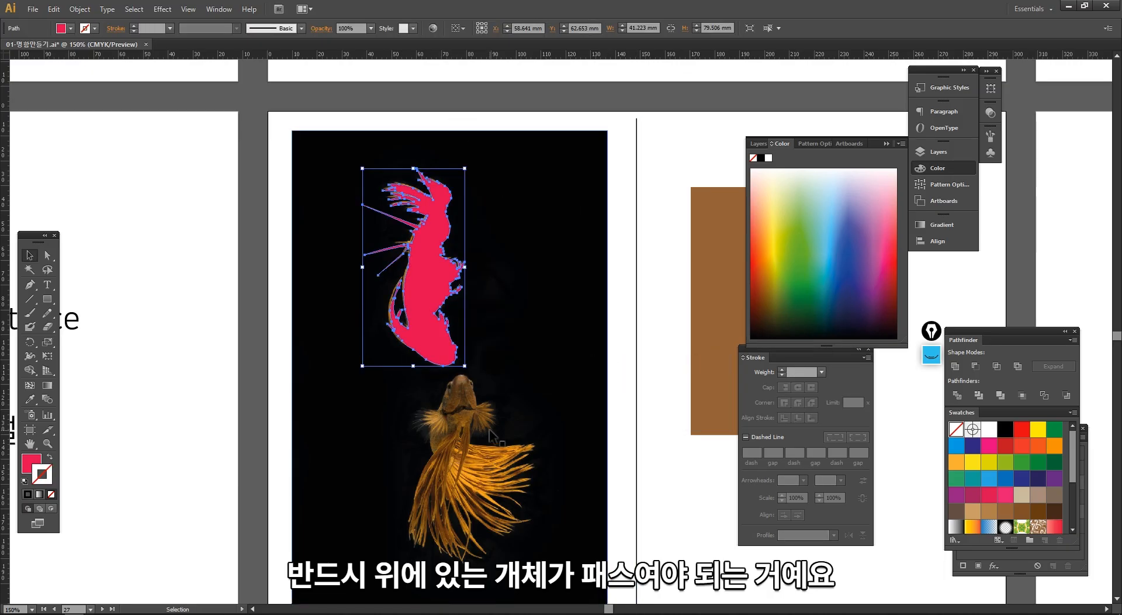
{"action": "left_click", "coordinate": [446, 462]}
{"action": "left_click", "coordinate": [439, 353]}
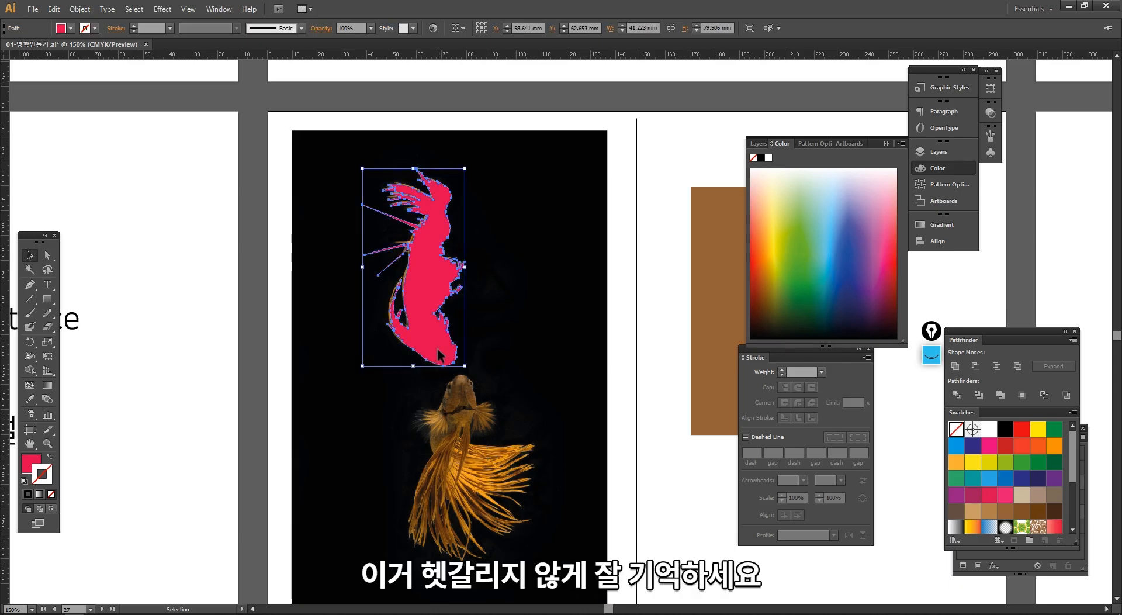
- Nudge the red goldfish path slightly up and left, then make a clipping mask from the path and the black photo
{"action": "key", "text": "Left"}
{"action": "key", "text": "Up"}
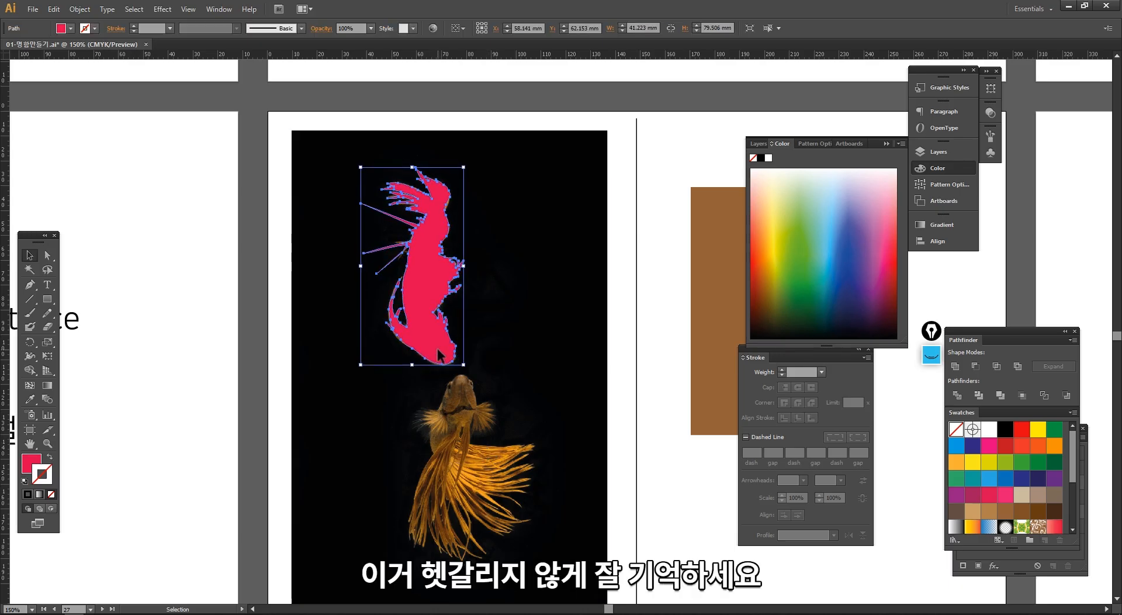
{"action": "left_click", "coordinate": [436, 198], "text": "shift"}
{"action": "right_click", "coordinate": [435, 199]}
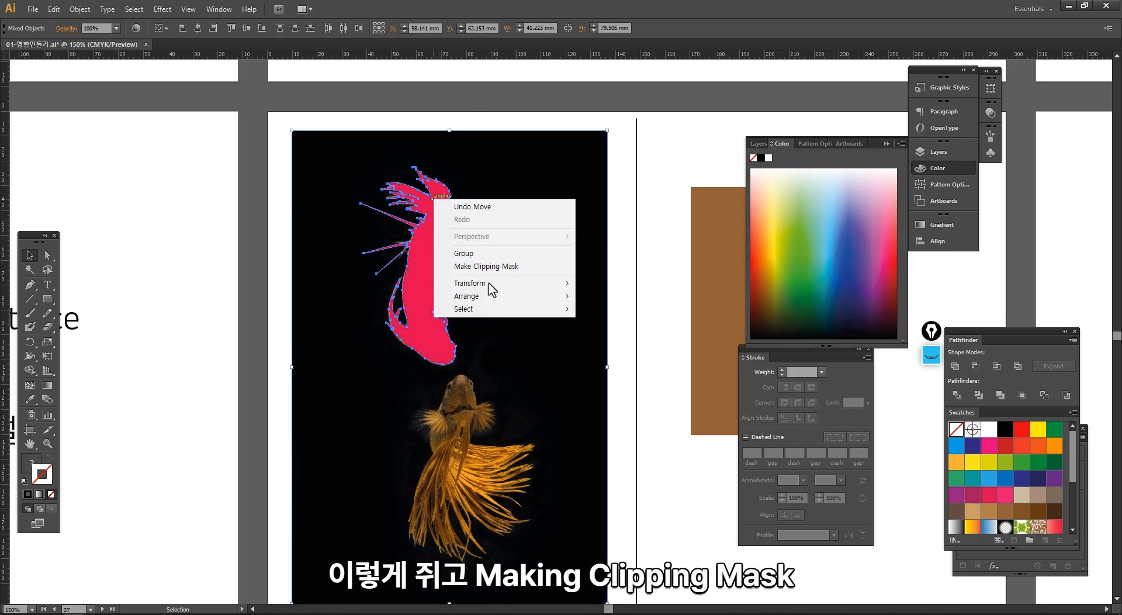
{"action": "left_click", "coordinate": [490, 269]}
- Move the brown rectangle under the clipped goldfish so that it forms the background
{"action": "left_click", "coordinate": [409, 433]}
{"action": "left_click_drag", "start_coordinate": [448, 425], "coordinate": [338, 439]}
{"action": "left_click_drag", "start_coordinate": [644, 380], "coordinate": [316, 307]}
{"action": "left_click", "coordinate": [352, 377]}
{"action": "left_click_drag", "start_coordinate": [288, 269], "coordinate": [322, 288]}
{"action": "left_click", "coordinate": [437, 395]}
{"action": "left_click_drag", "start_coordinate": [439, 399], "coordinate": [455, 423]}
{"action": "left_click_drag", "start_coordinate": [448, 483], "coordinate": [263, 245]}
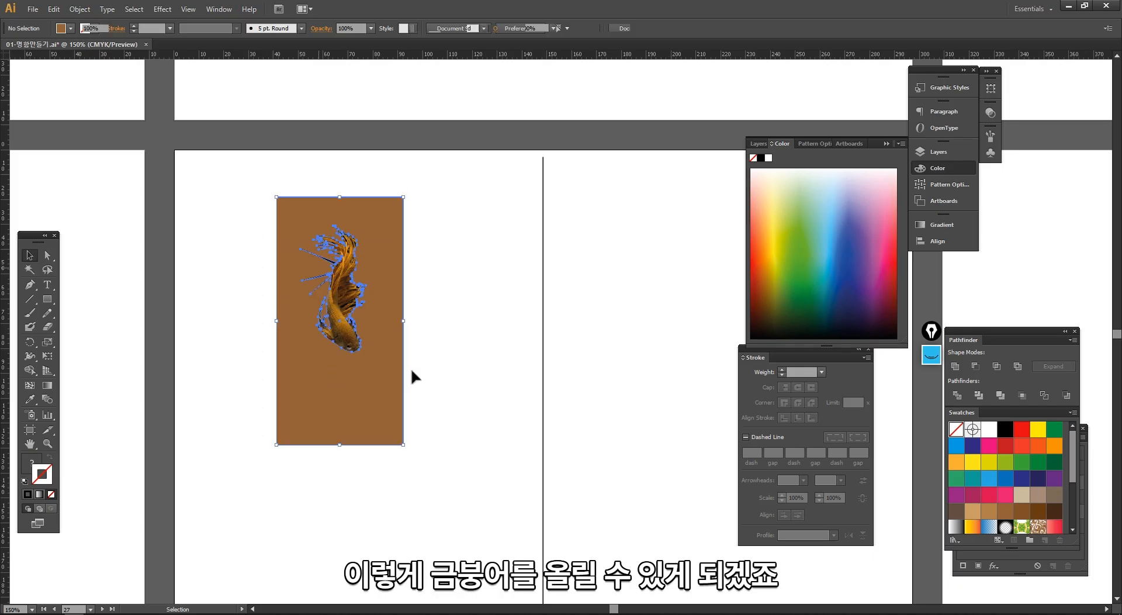
{"action": "left_click", "coordinate": [461, 422], "text": "ctrl+alt"}
{"action": "left_click_drag", "start_coordinate": [462, 391], "coordinate": [443, 400]}
{"action": "left_click_drag", "start_coordinate": [466, 316], "coordinate": [445, 327]}
{"action": "left_click", "coordinate": [421, 432]}
{"action": "mouse_move", "coordinate": [388, 398]}
{"action": "left_mouse_down"}
{"action": "mouse_move", "coordinate": [485, 398]}
{"action": "mouse_move", "coordinate": [398, 382]}
{"action": "left_mouse_up"}
- Correct the misspelled "iamge trace" in the lesson outline text to "image trace"
{"action": "left_click", "coordinate": [194, 297]}
{"action": "left_click", "coordinate": [249, 340]}
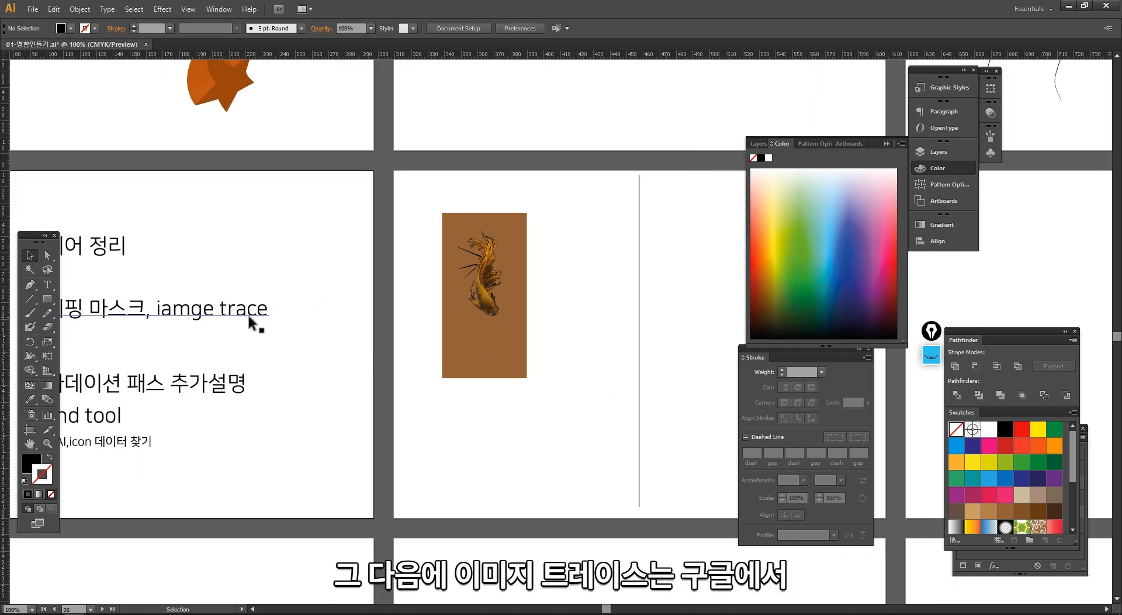
{"action": "key", "text": "t"}
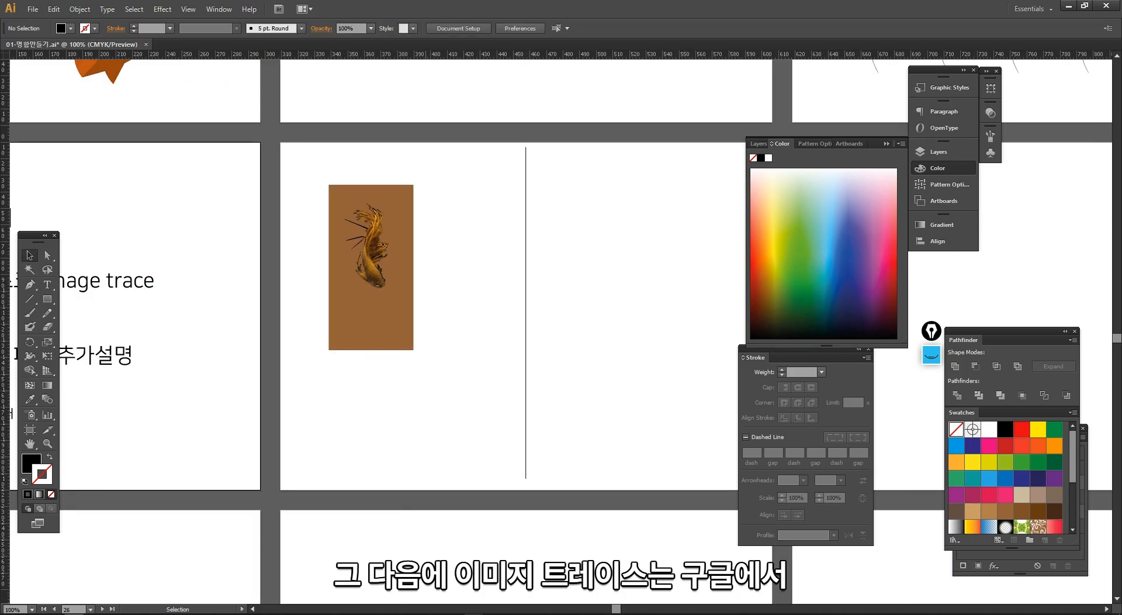
- Switch to Chrome and search Google Images for "black logo"
{"action": "left_click", "coordinate": [463, 613]}
{"action": "scroll", "coordinate": [448, 335], "scroll_direction": "up", "scroll_amount": 3}
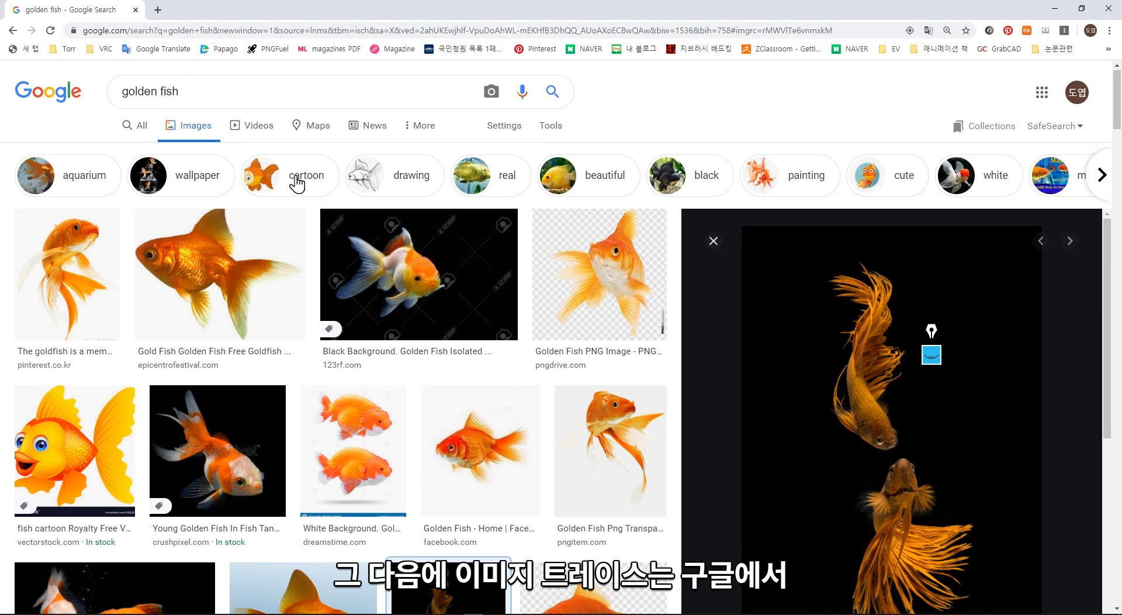
{"action": "triple_click", "coordinate": [252, 101]}
{"action": "type", "text": "black logo"}
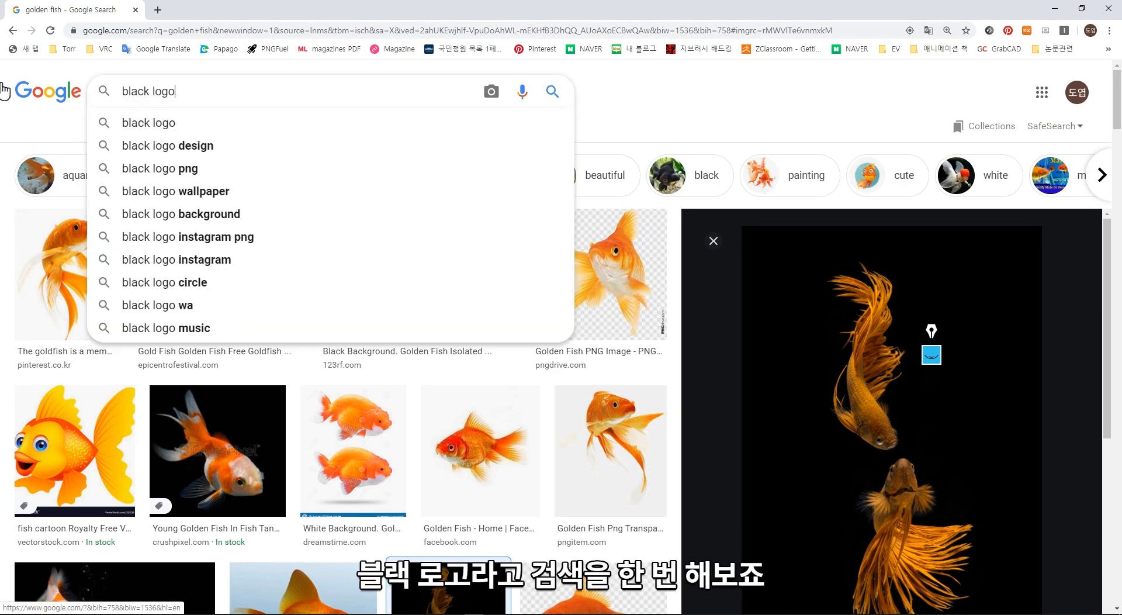
{"action": "key", "text": "Return"}
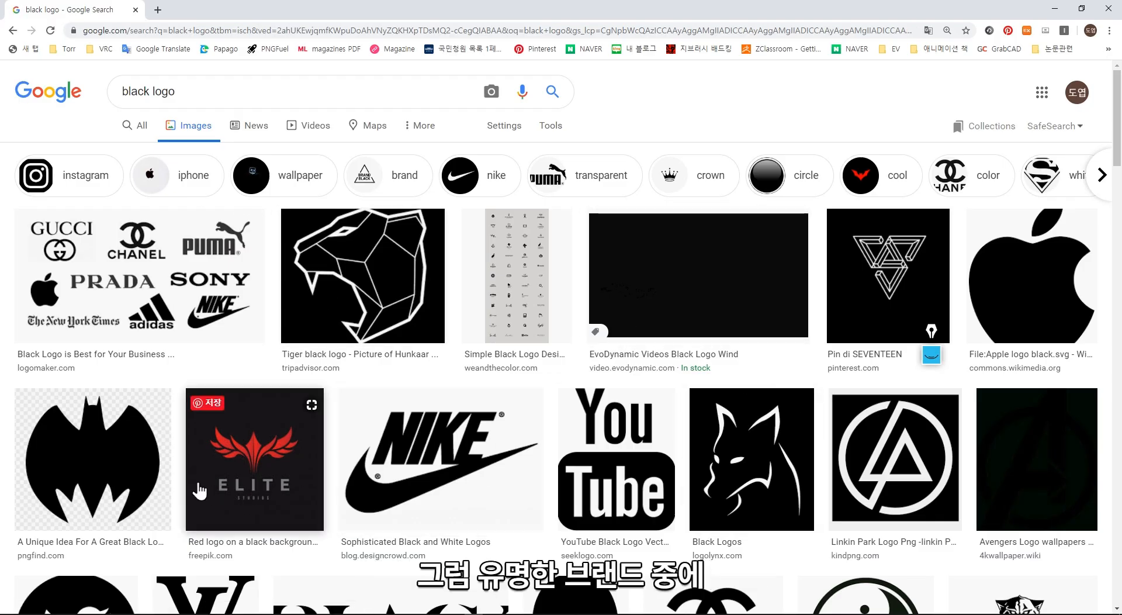
- Open the black Nike logo result, copy its image, and paste it into the Illustrator document
{"action": "left_click", "coordinate": [415, 480]}
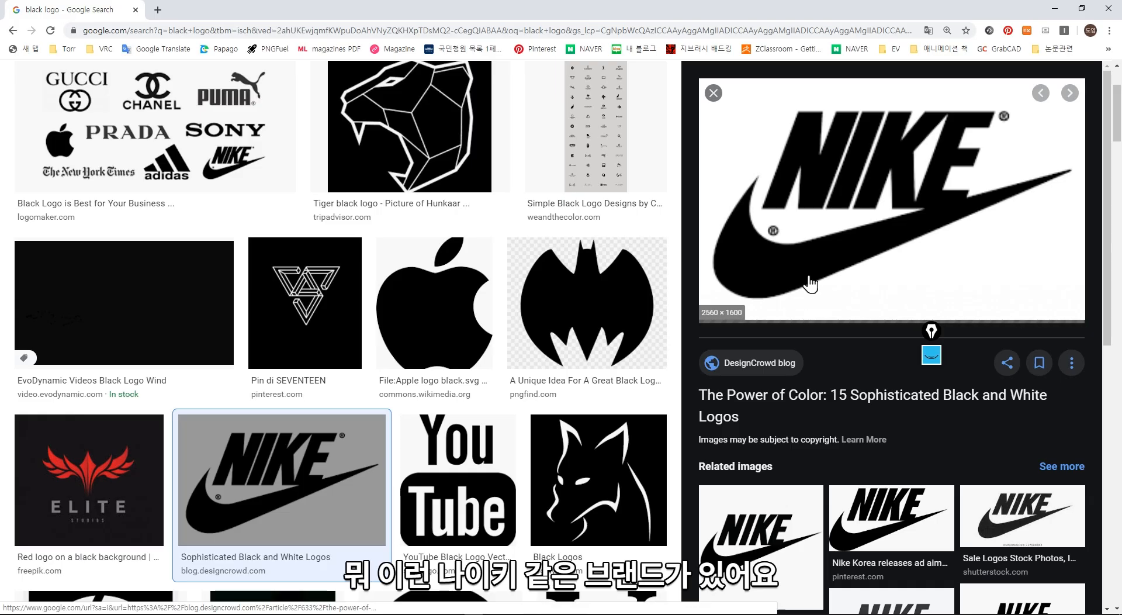
{"action": "right_click", "coordinate": [817, 186]}
{"action": "left_click", "coordinate": [856, 317]}
{"action": "key", "text": "alt+Tab"}
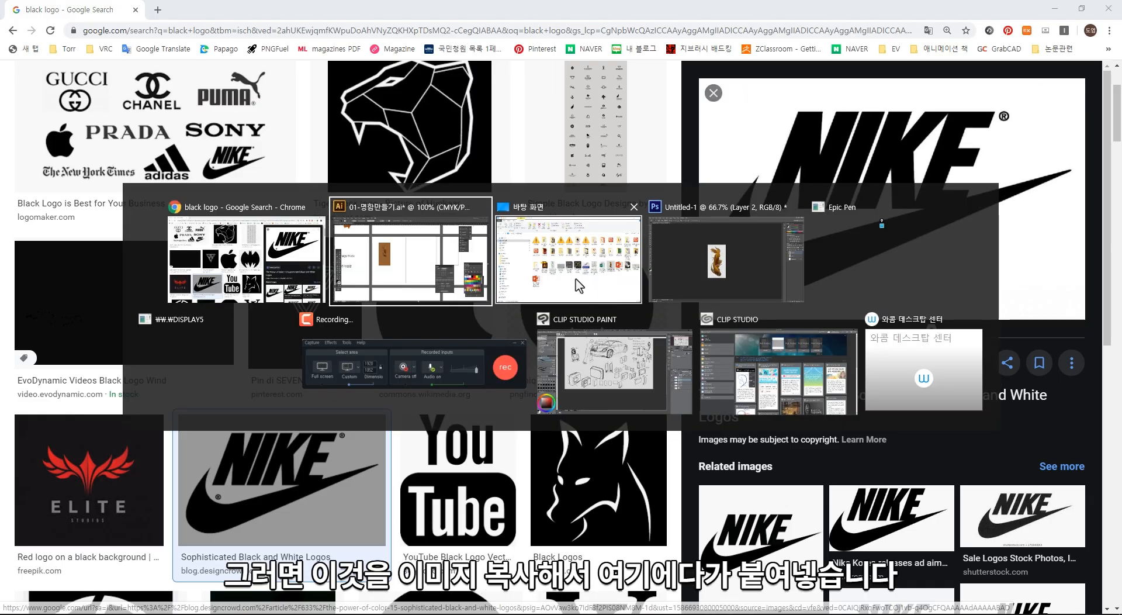
{"action": "key", "text": "ctrl+v"}
- Scale the pasted Nike image down to about 101 mm wide, beside the clipped goldfish on its artboard
{"action": "key", "text": "z"}
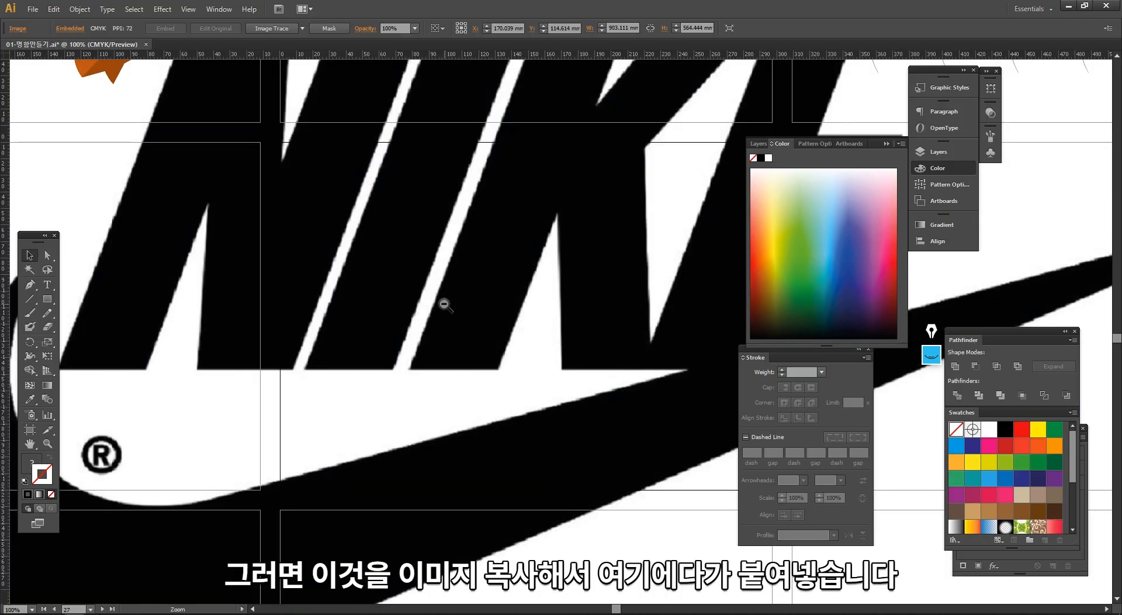
{"action": "left_click", "coordinate": [444, 304], "text": "ctrl+alt"}
{"action": "left_click", "coordinate": [444, 304], "text": "ctrl+alt"}
{"action": "left_click_drag", "start_coordinate": [471, 336], "coordinate": [406, 339]}
{"action": "left_click_drag", "start_coordinate": [270, 137], "coordinate": [396, 386]}
{"action": "left_click_drag", "start_coordinate": [616, 478], "coordinate": [485, 316]}
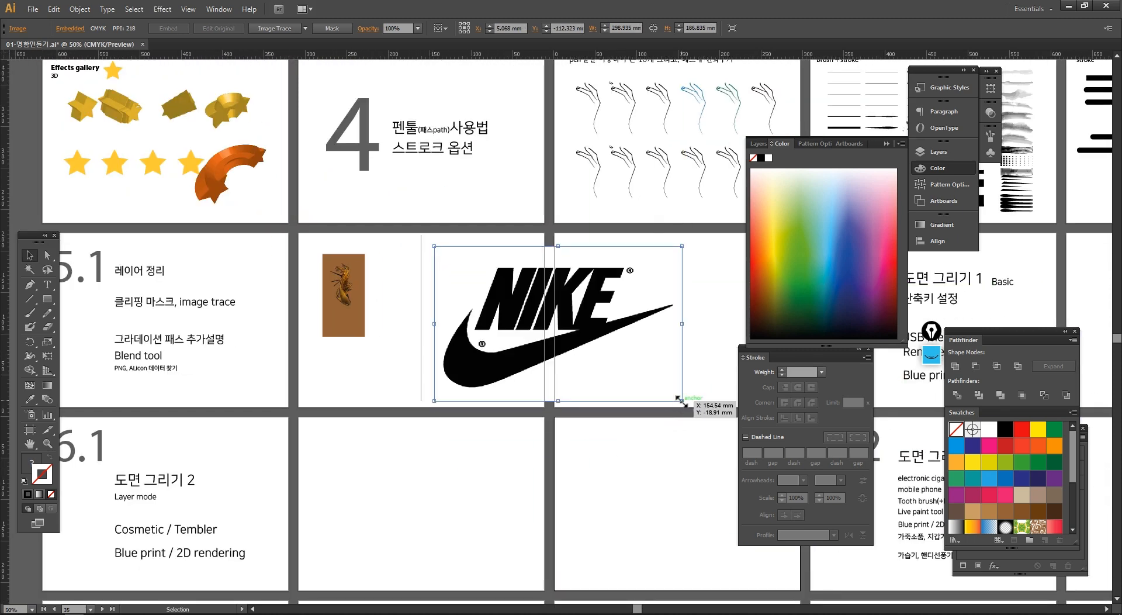
{"action": "left_click_drag", "start_coordinate": [682, 401], "coordinate": [517, 301]}
{"action": "left_click", "coordinate": [509, 336]}
- Examine the bitmap edges of the Nike logo near the swoosh tip at high magnification
{"action": "left_click_drag", "start_coordinate": [426, 229], "coordinate": [556, 344]}
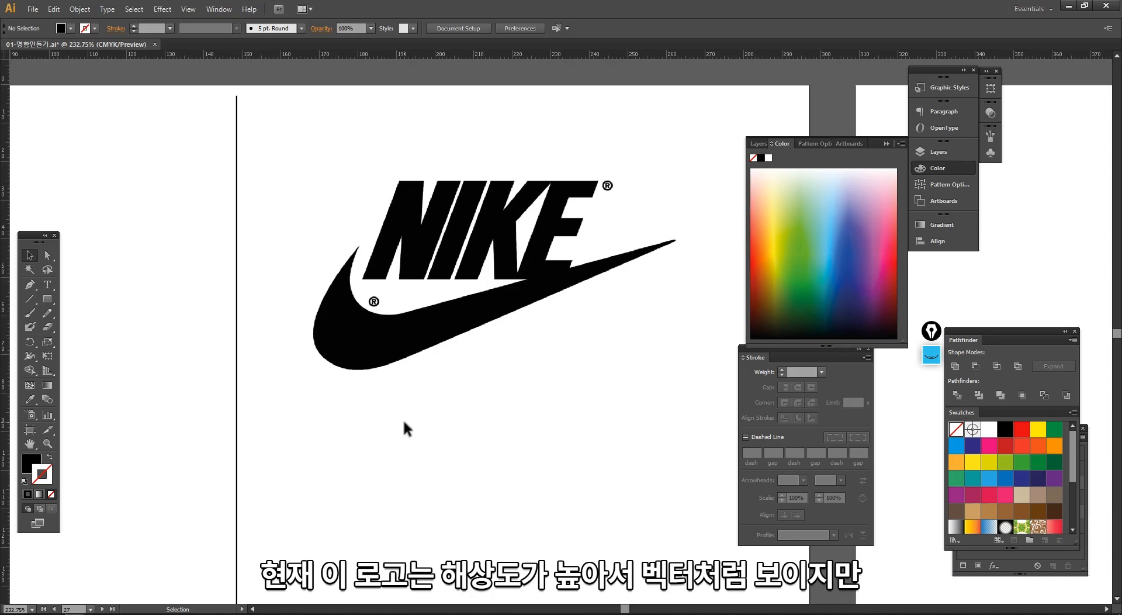
{"action": "left_click_drag", "start_coordinate": [324, 225], "coordinate": [435, 339]}
{"action": "left_click_drag", "start_coordinate": [388, 143], "coordinate": [525, 260]}
{"action": "left_click", "coordinate": [566, 404], "text": "ctrl+alt"}
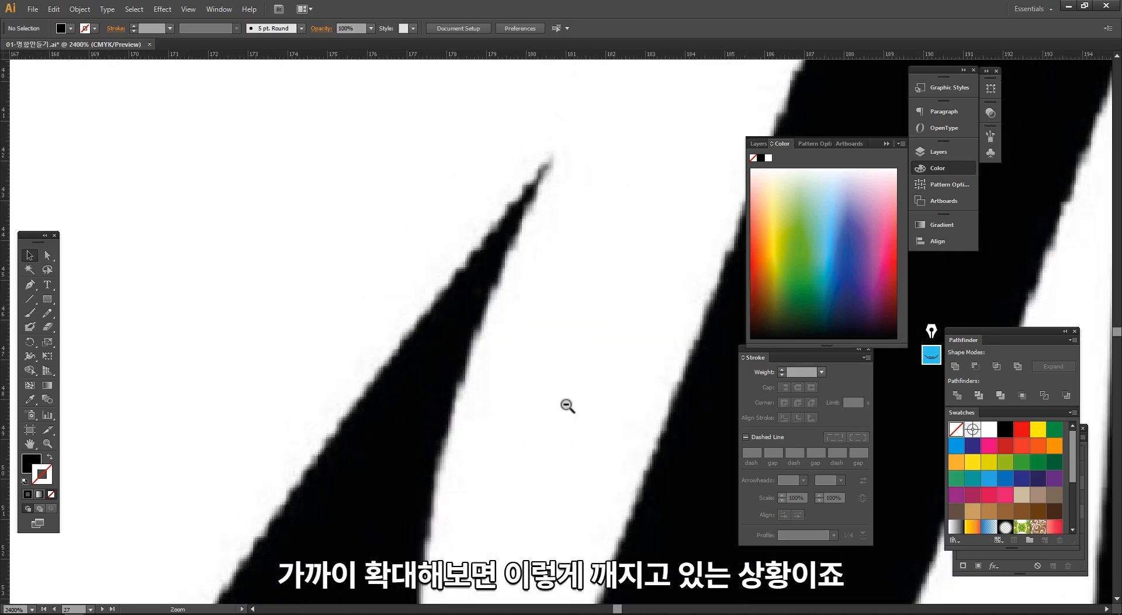
{"action": "left_click", "coordinate": [566, 404], "text": "ctrl+alt"}
{"action": "left_click", "coordinate": [566, 404], "text": "ctrl+alt"}
{"action": "left_click", "coordinate": [598, 268], "text": "ctrl+alt"}
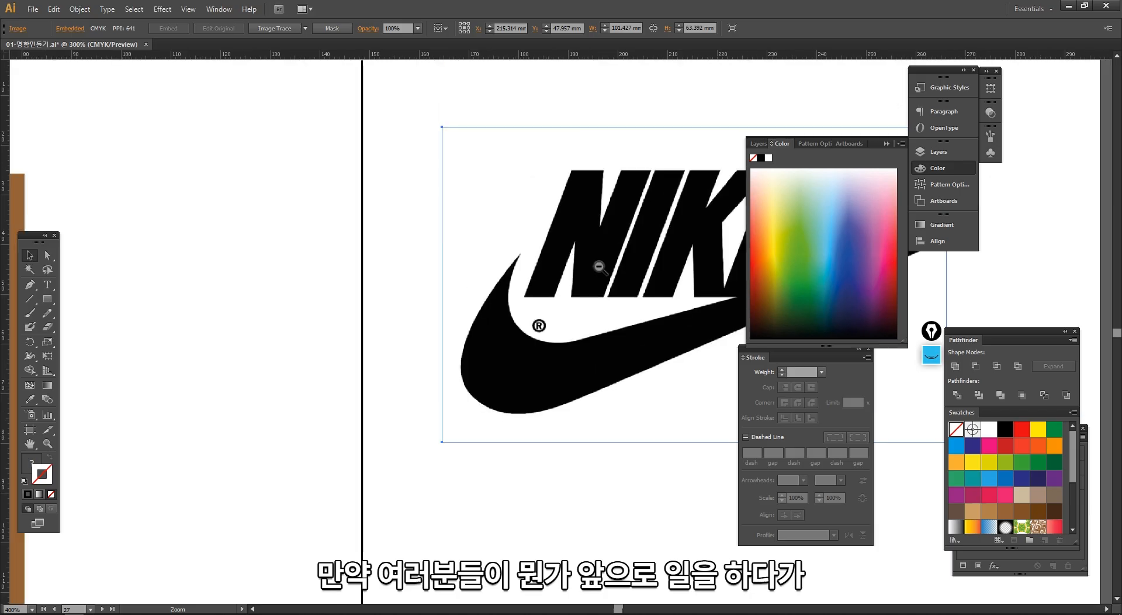
- Reduce the Nike image further to about 78 mm wide and 49 mm high
{"action": "left_click", "coordinate": [599, 268], "text": "ctrl+alt"}
{"action": "left_click_drag", "start_coordinate": [602, 289], "coordinate": [433, 281]}
{"action": "left_click_drag", "start_coordinate": [624, 439], "coordinate": [546, 405]}
{"action": "left_click_drag", "start_coordinate": [500, 327], "coordinate": [566, 320]}
{"action": "left_click", "coordinate": [655, 378]}
{"action": "left_click_drag", "start_coordinate": [637, 381], "coordinate": [596, 384]}
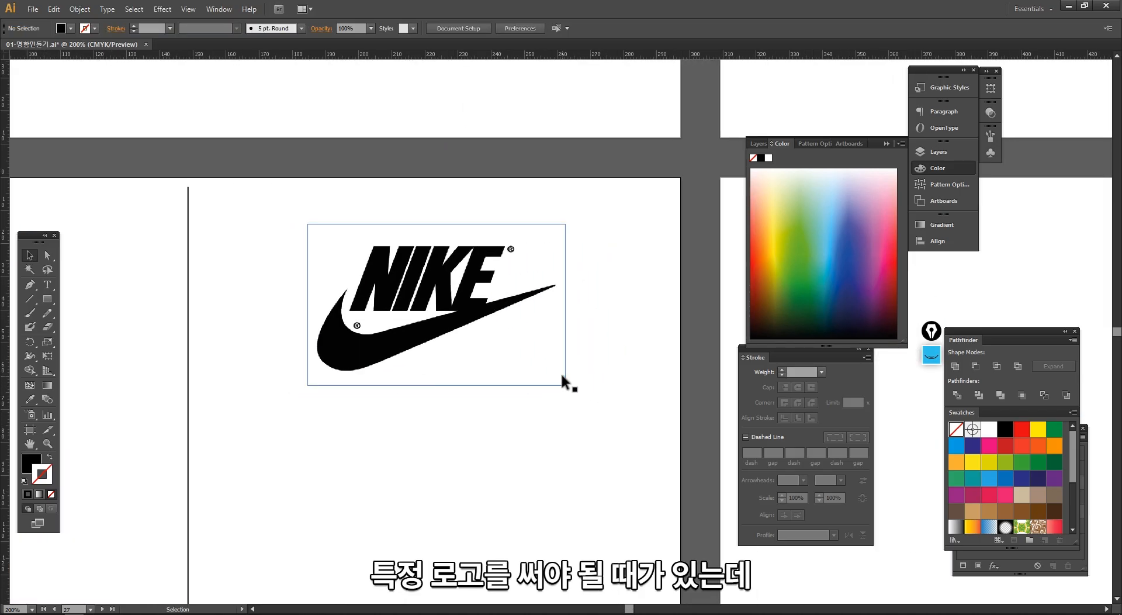
{"action": "left_click", "coordinate": [481, 323]}
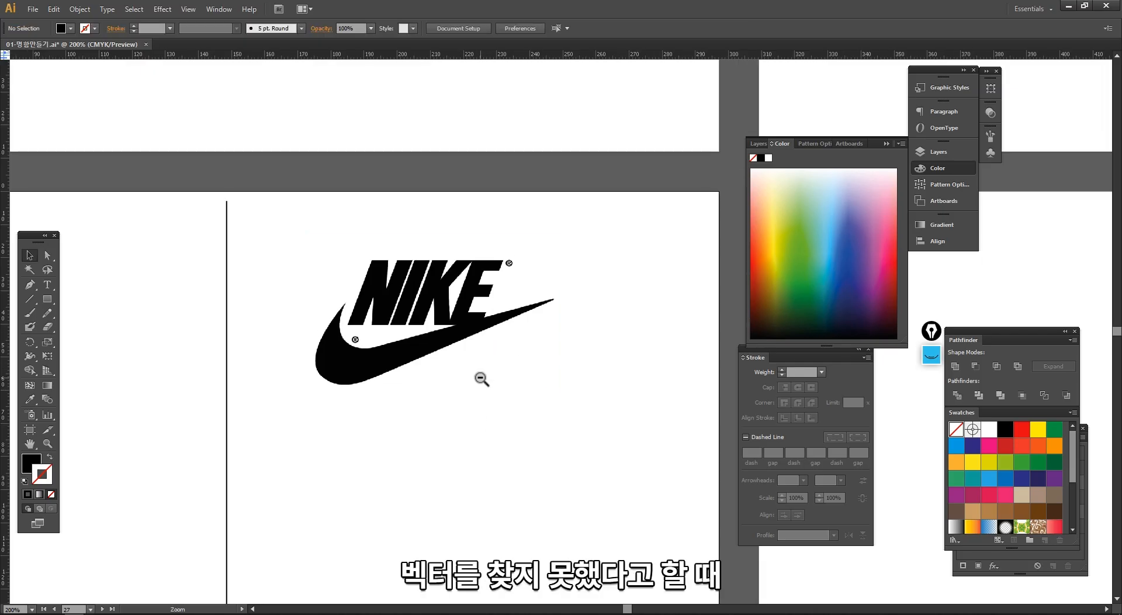
{"action": "left_click", "coordinate": [482, 380], "text": "ctrl+alt"}
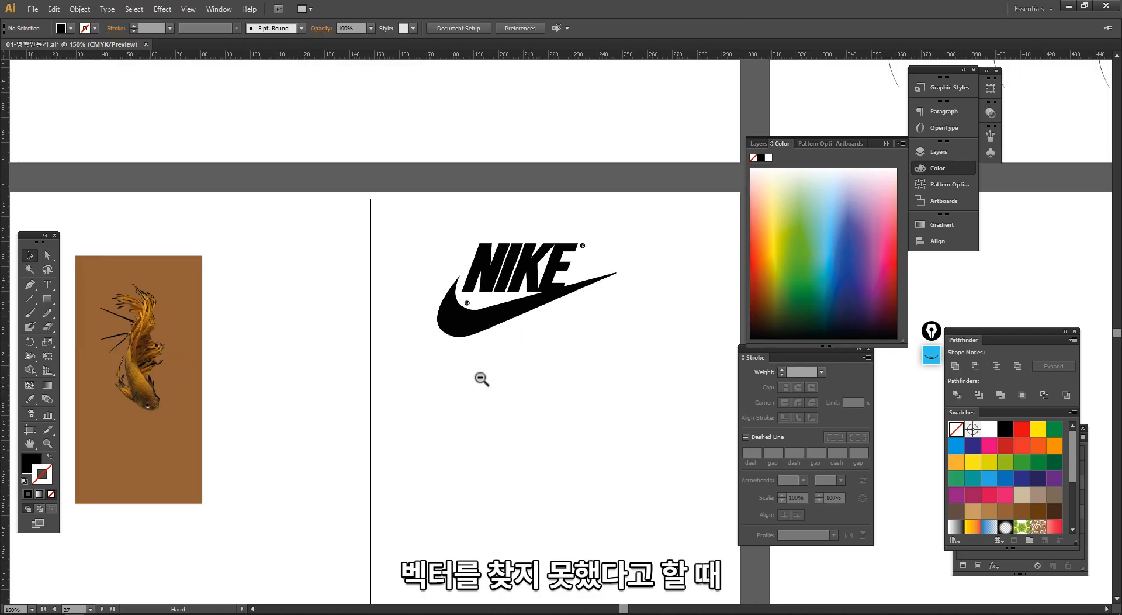
{"action": "left_click_drag", "start_coordinate": [498, 364], "coordinate": [449, 378]}
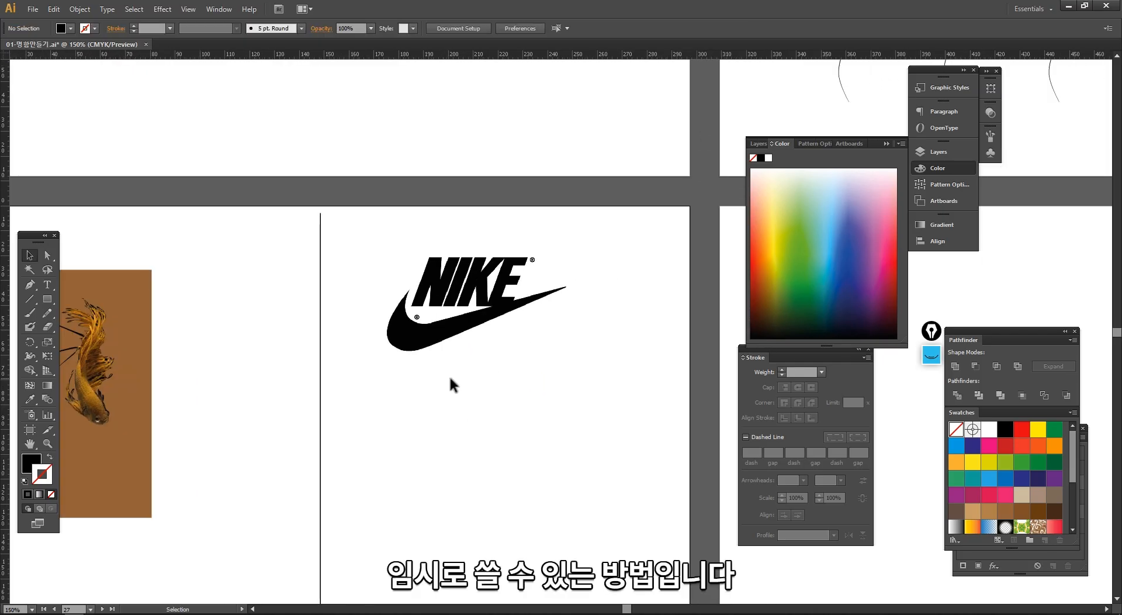
- Select the Nike image and apply Image Trace with the Silhouettes preset
{"action": "left_click", "coordinate": [437, 346]}
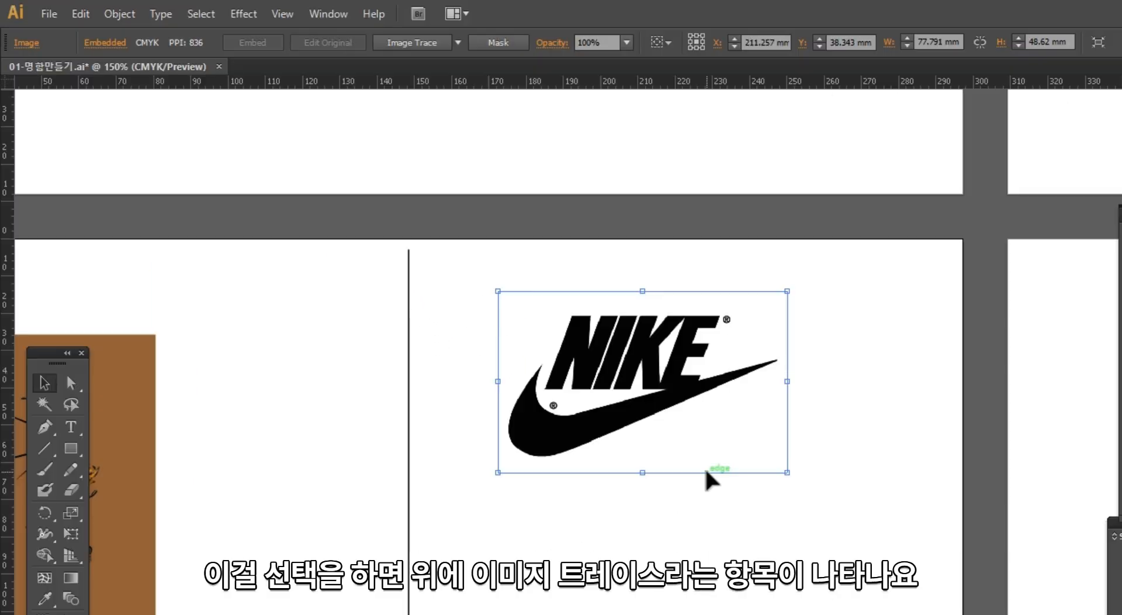
{"action": "left_click", "coordinate": [458, 42]}
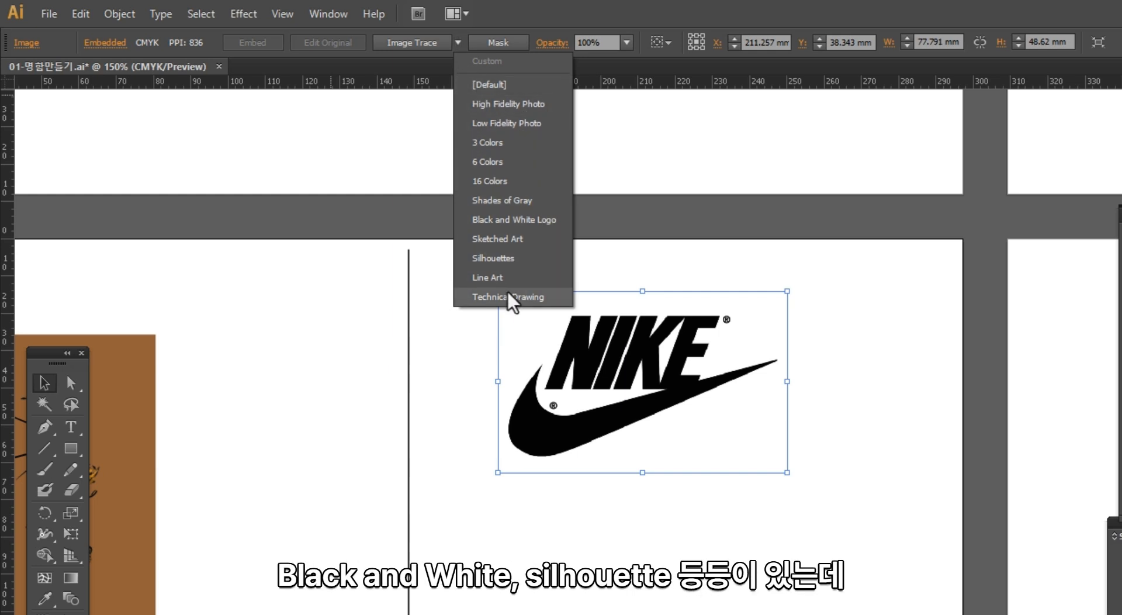
{"action": "left_click", "coordinate": [576, 511]}
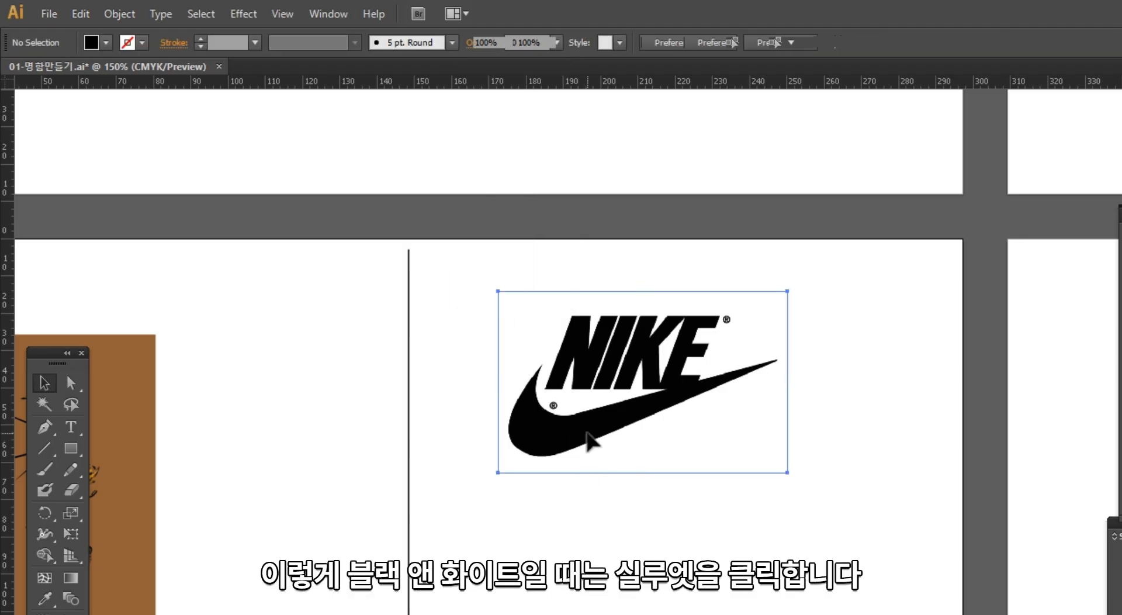
{"action": "left_click", "coordinate": [590, 429]}
{"action": "left_click", "coordinate": [457, 43]}
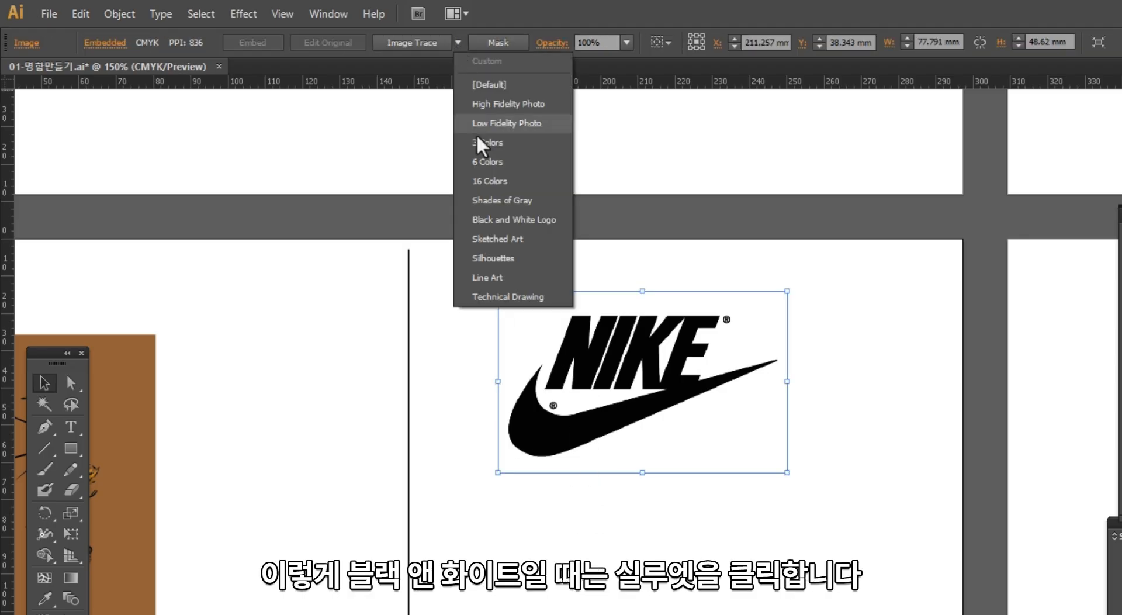
{"action": "left_click", "coordinate": [513, 258]}
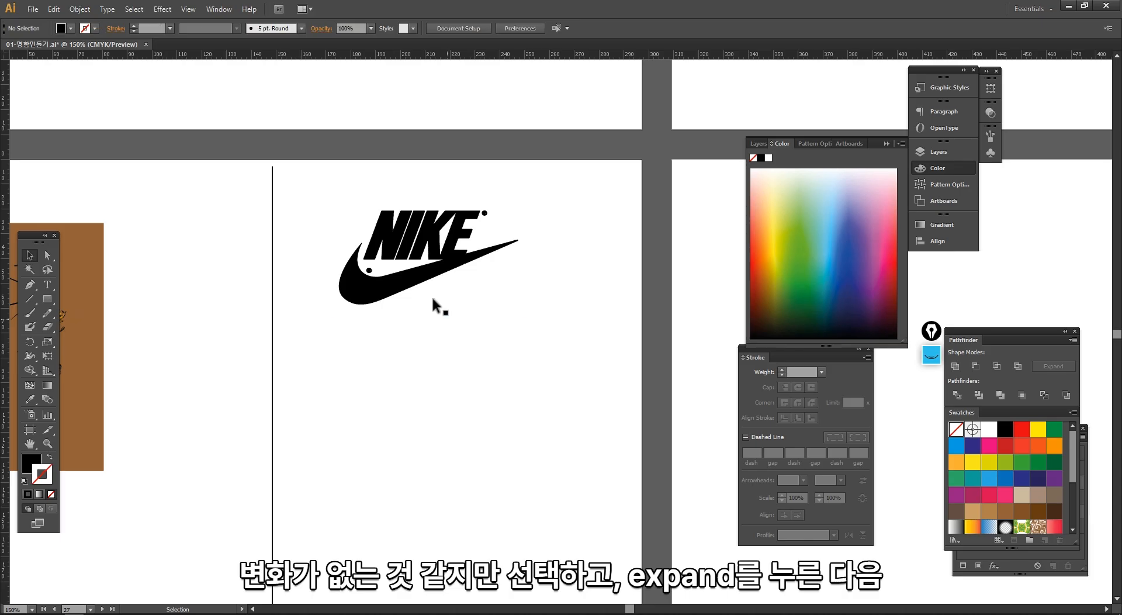
- Expand the traced Nike logo into vector paths and ungroup them
{"action": "left_click", "coordinate": [639, 431]}
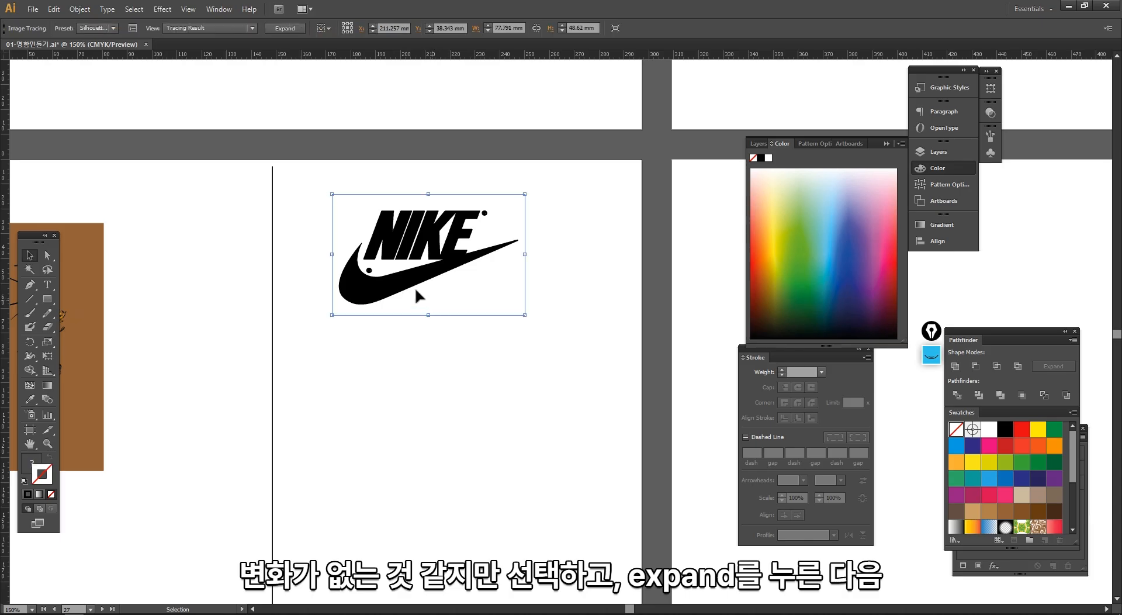
{"action": "left_click", "coordinate": [285, 28]}
{"action": "right_click", "coordinate": [392, 250]}
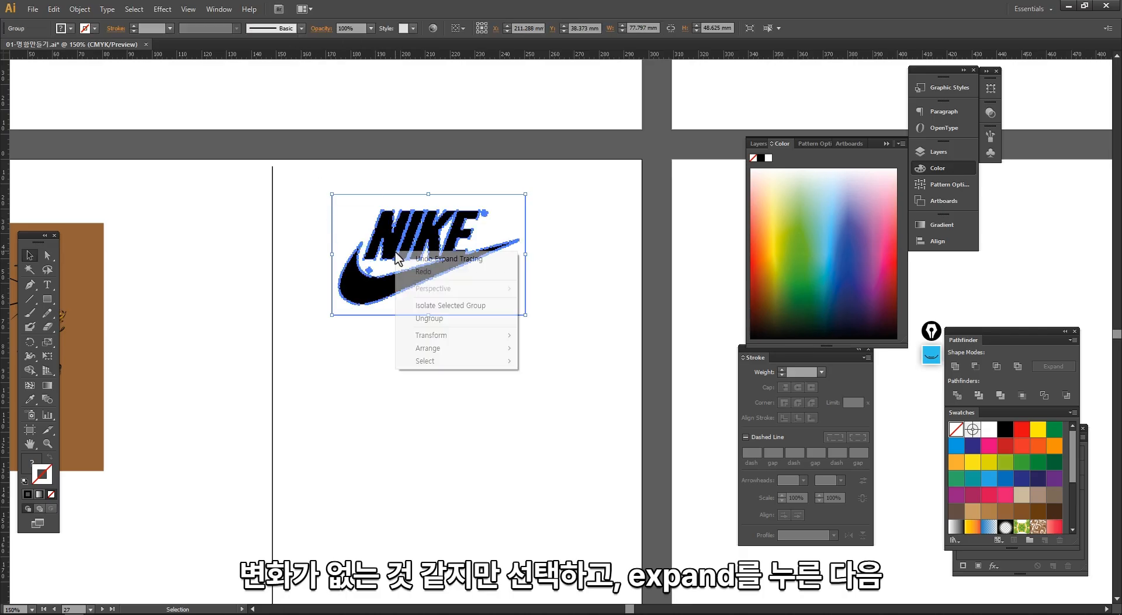
{"action": "left_click", "coordinate": [443, 328]}
{"action": "left_click", "coordinate": [415, 337]}
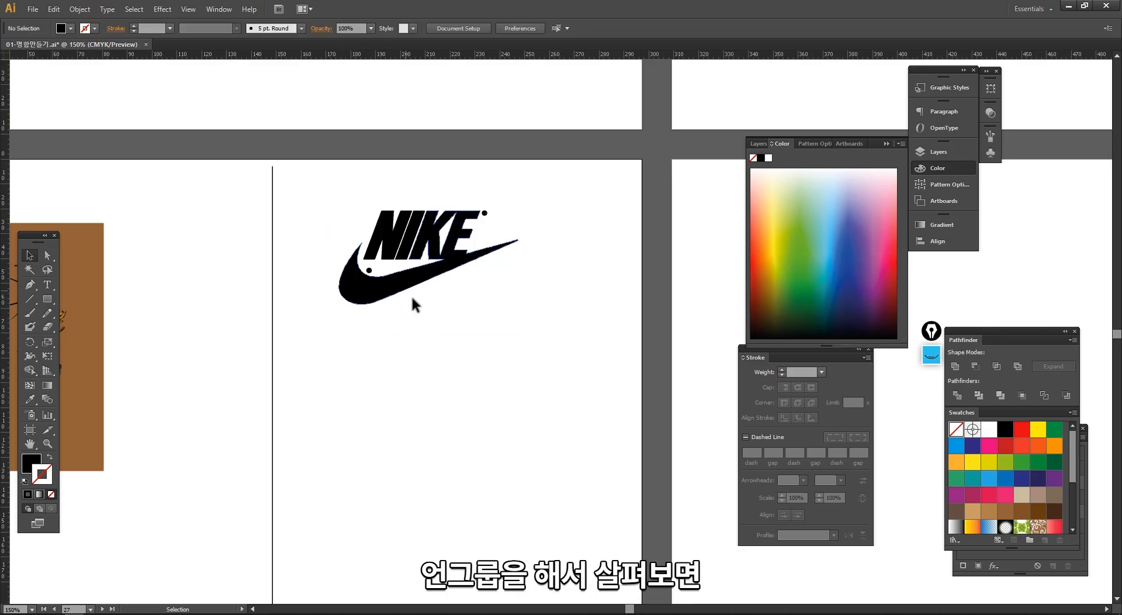
{"action": "left_click_drag", "start_coordinate": [493, 345], "coordinate": [342, 173]}
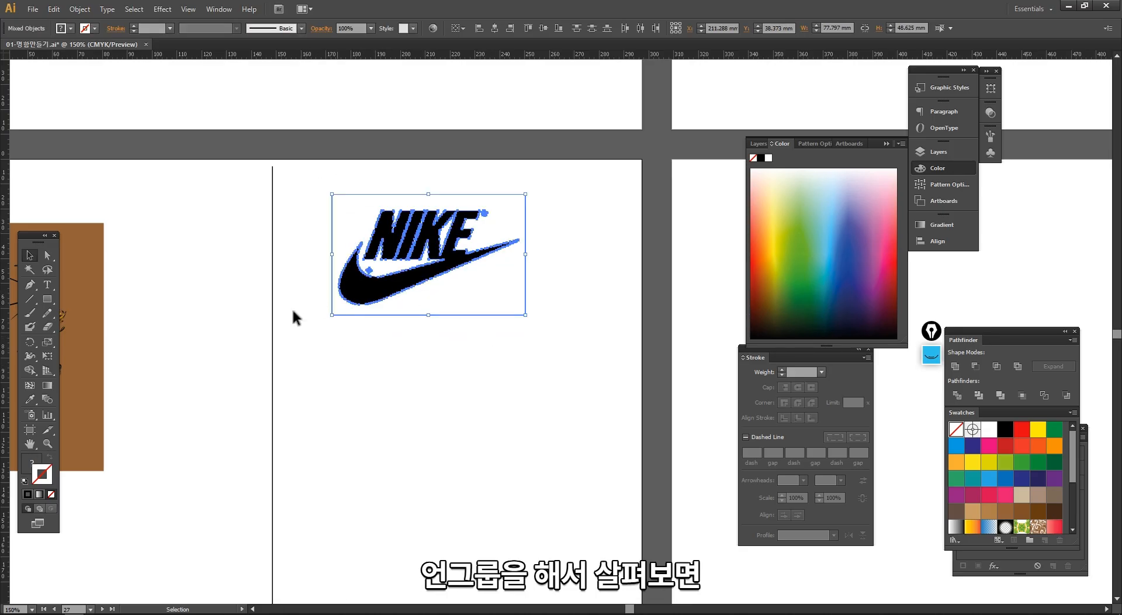
- Widen the brown rectangle to about 260 mm so that it extends behind the traced Nike logo
{"action": "left_click", "coordinate": [273, 295]}
{"action": "left_click", "coordinate": [104, 327]}
{"action": "left_click_drag", "start_coordinate": [104, 348], "coordinate": [624, 381]}
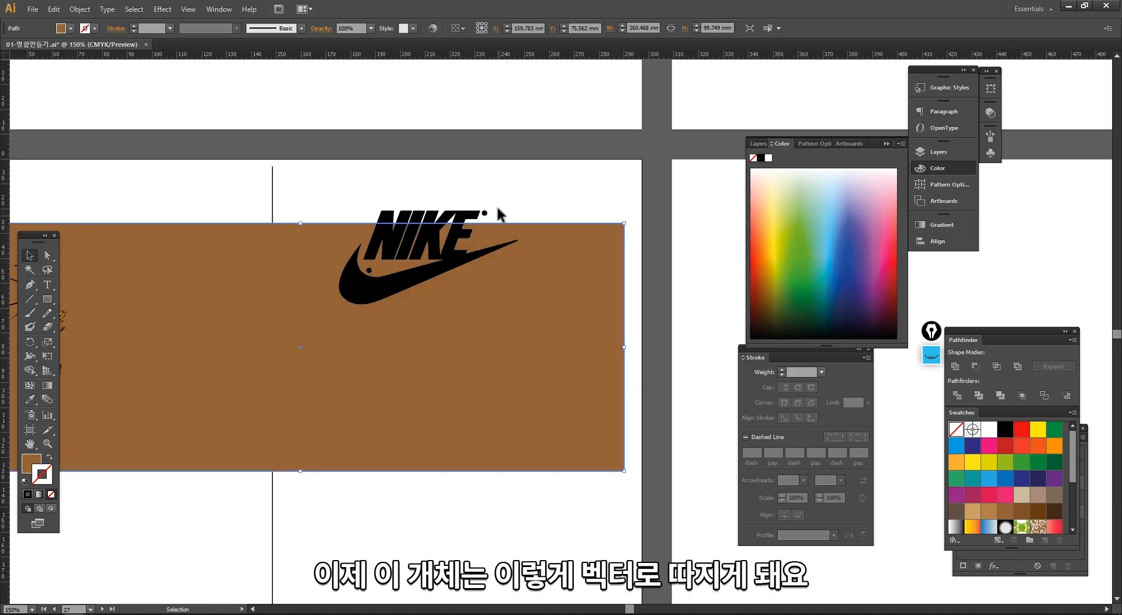
- Select all black paths of the traced logo together, including the lettering, the swoosh and both small registered-mark dots
{"action": "left_click", "coordinate": [457, 261]}
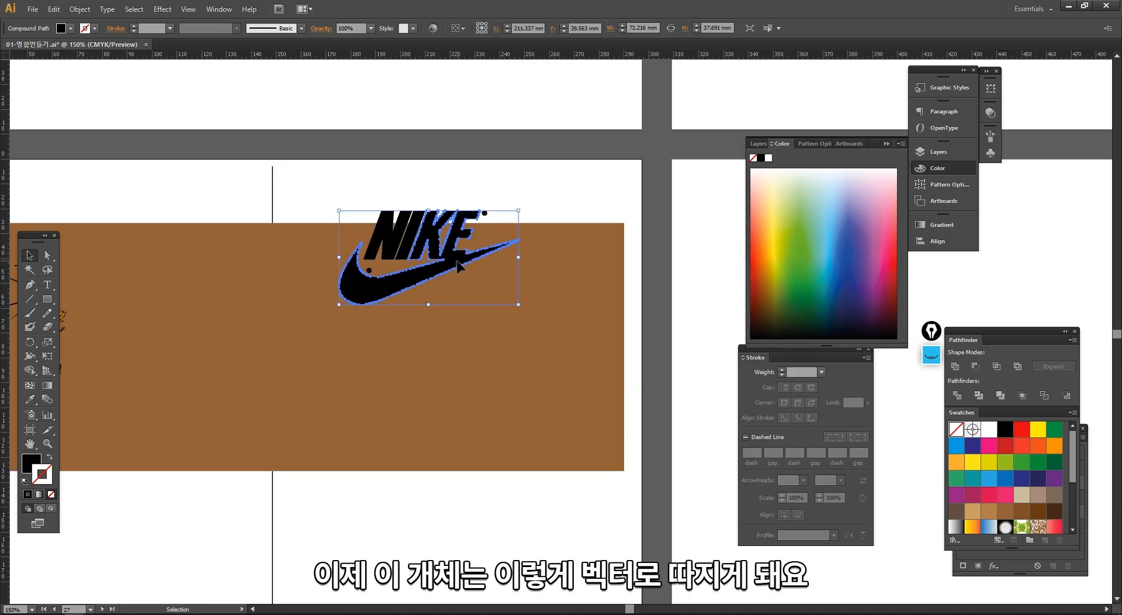
{"action": "left_click", "coordinate": [409, 246], "text": "shift"}
{"action": "left_click", "coordinate": [388, 243], "text": "shift"}
{"action": "left_click_drag", "start_coordinate": [423, 187], "coordinate": [536, 273]}
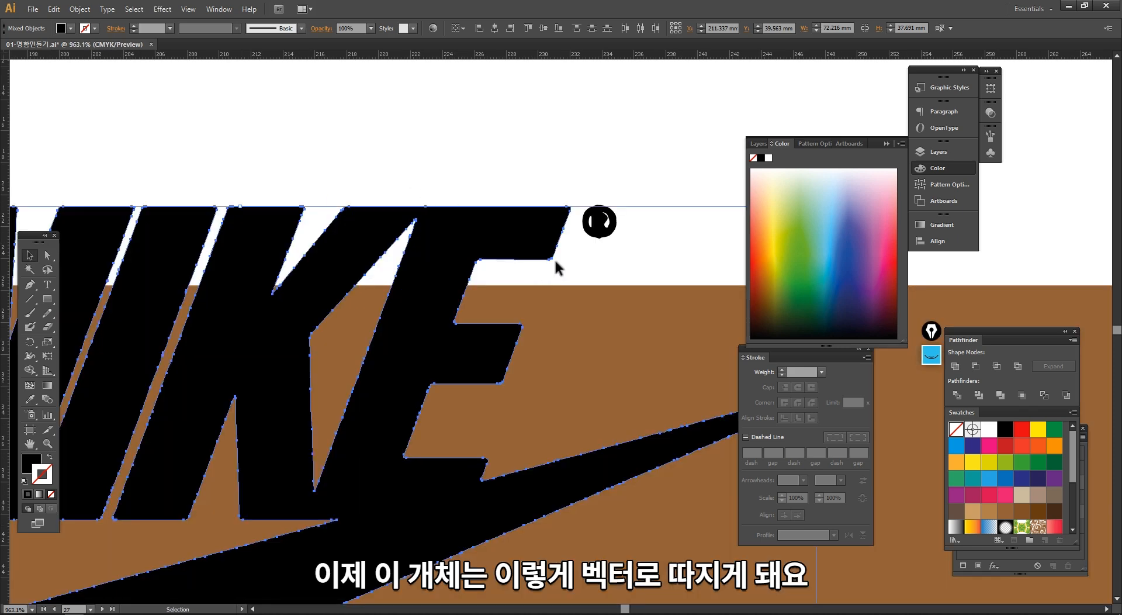
{"action": "left_click", "coordinate": [598, 232], "text": "shift"}
{"action": "left_click", "coordinate": [454, 416], "text": "ctrl+alt"}
{"action": "left_click", "coordinate": [454, 414], "text": "ctrl+alt"}
{"action": "left_click", "coordinate": [452, 414], "text": "ctrl+alt"}
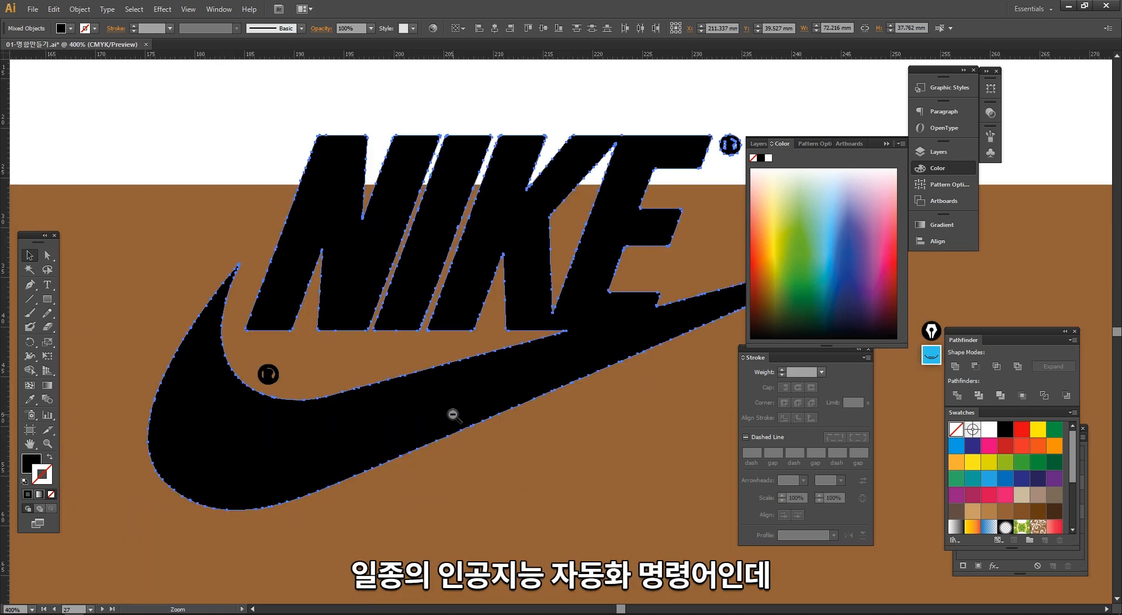
{"action": "left_click_drag", "start_coordinate": [513, 357], "coordinate": [446, 356]}
{"action": "left_click", "coordinate": [367, 307], "text": "shift"}
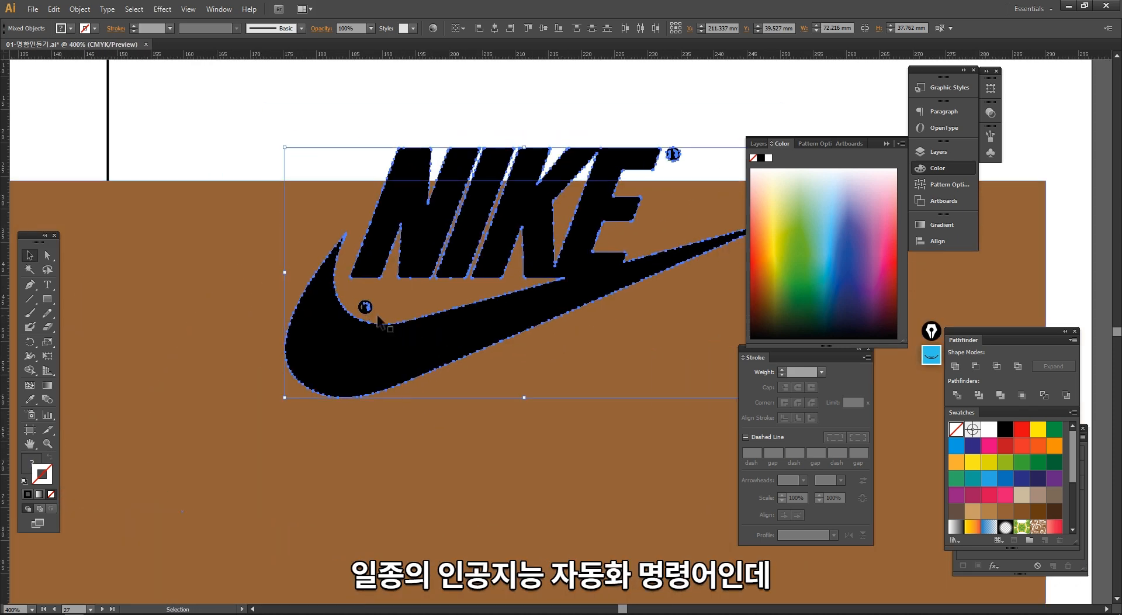
- Move the selected logo paths fully onto the brown rectangle, to about X 204 mm, Y 59 mm, and deselect them
{"action": "left_click", "coordinate": [492, 320], "text": "ctrl+alt"}
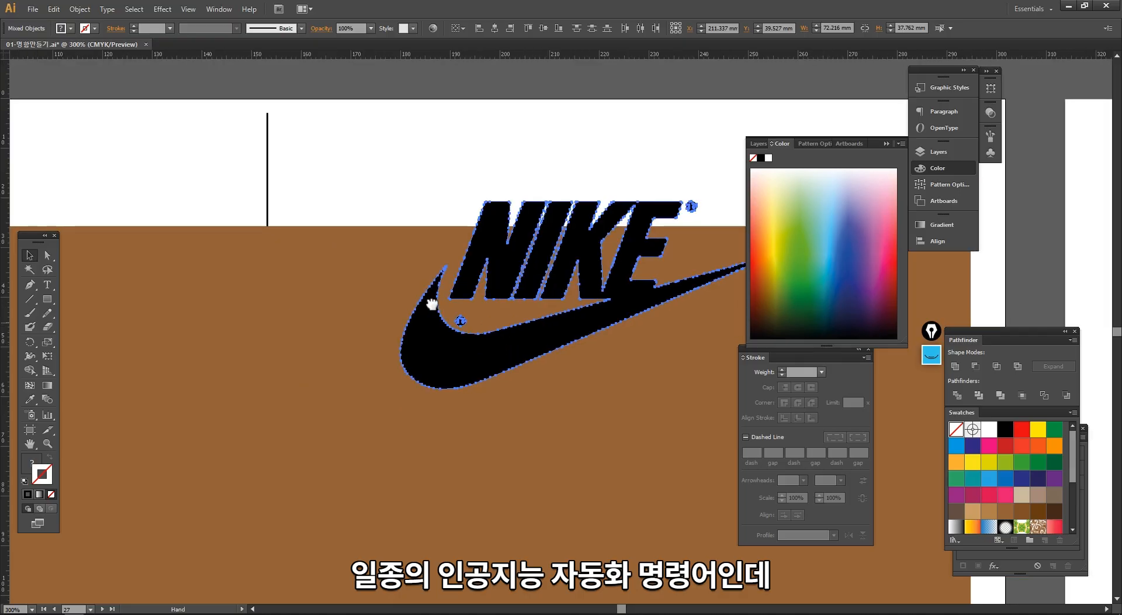
{"action": "left_click_drag", "start_coordinate": [459, 304], "coordinate": [436, 399]}
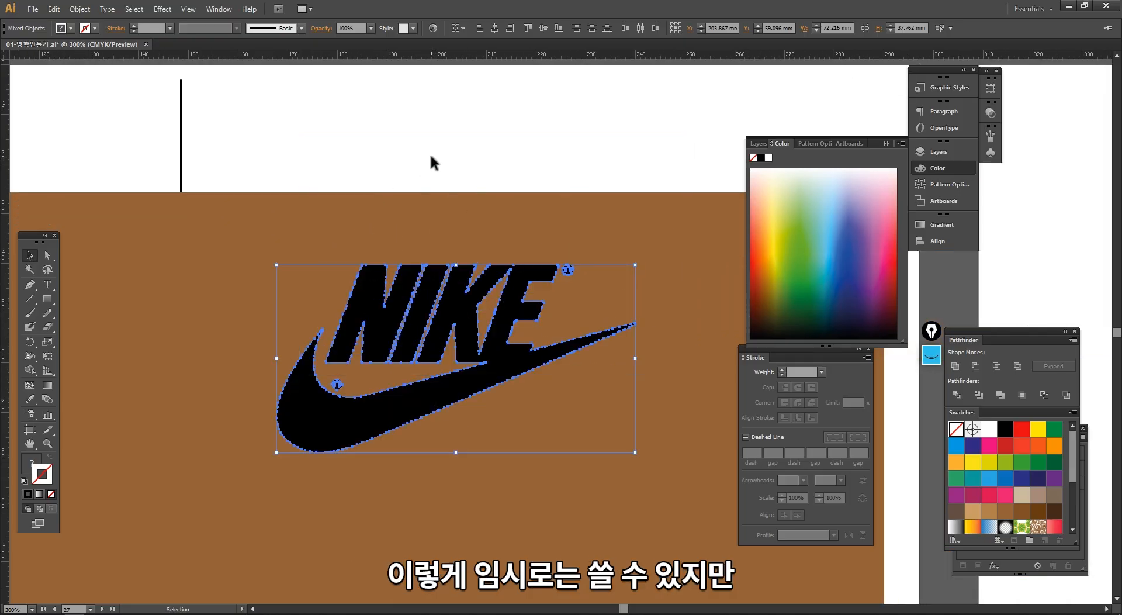
{"action": "left_click", "coordinate": [444, 174]}
{"action": "left_click", "coordinate": [468, 169]}
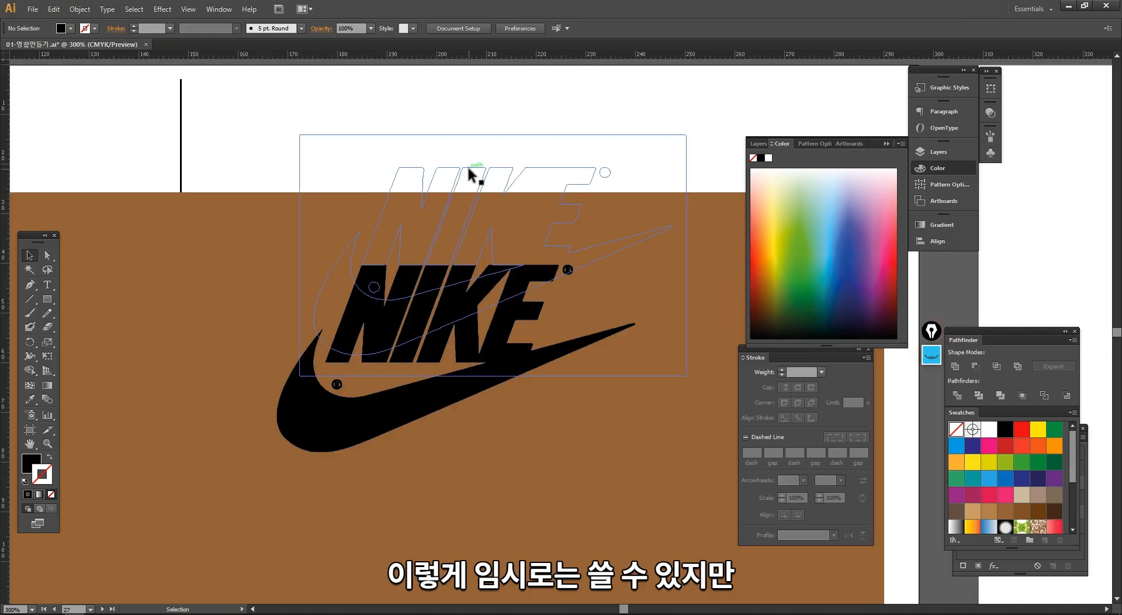
- Delete the empty leftover outline path lying above the traced Nike logo
{"action": "key", "text": "Delete"}
- Examine the edge quality of the traced Nike lettering up close and in the whole logo
{"action": "left_click_drag", "start_coordinate": [300, 240], "coordinate": [457, 360]}
{"action": "left_click_drag", "start_coordinate": [402, 181], "coordinate": [551, 374]}
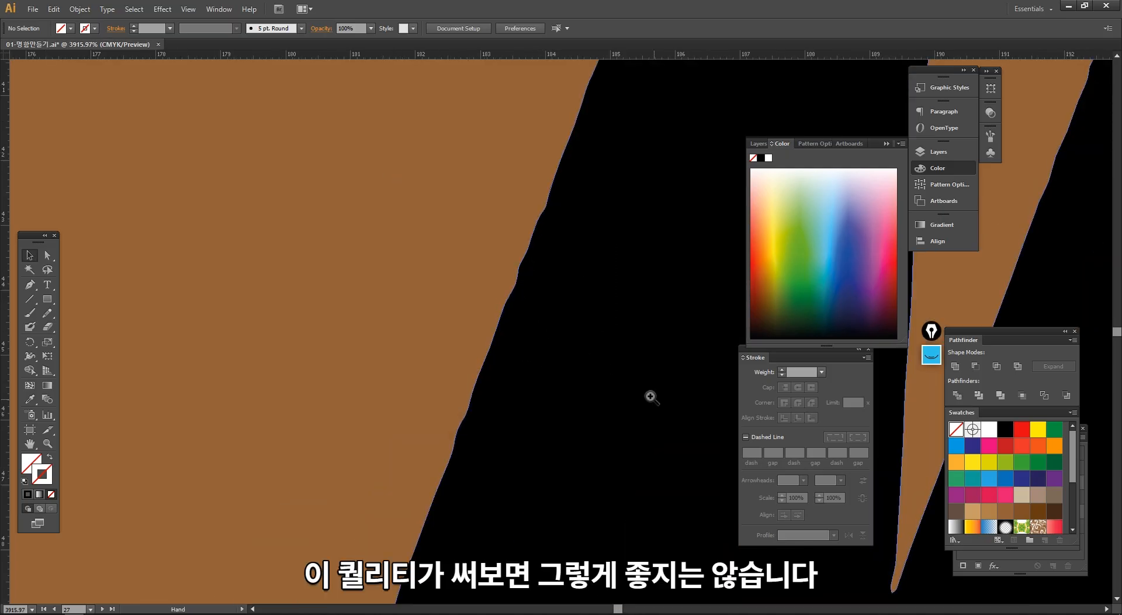
{"action": "left_click", "coordinate": [615, 388], "text": "ctrl+alt"}
{"action": "left_click", "coordinate": [615, 389], "text": "ctrl+alt"}
{"action": "left_click", "coordinate": [608, 391], "text": "ctrl+alt"}
{"action": "left_click", "coordinate": [533, 339], "text": "ctrl+alt"}
{"action": "left_click", "coordinate": [532, 339], "text": "ctrl+alt"}
{"action": "left_click", "coordinate": [533, 339], "text": "ctrl+alt"}
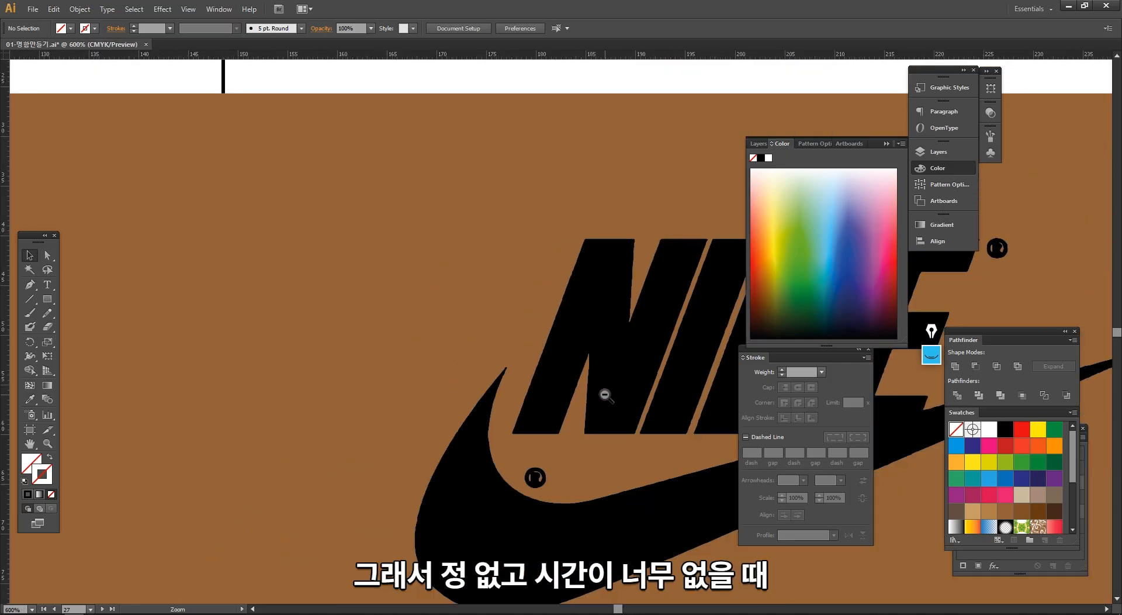
{"action": "left_click", "coordinate": [605, 395], "text": "ctrl+alt"}
{"action": "left_click_drag", "start_coordinate": [620, 393], "coordinate": [392, 400]}
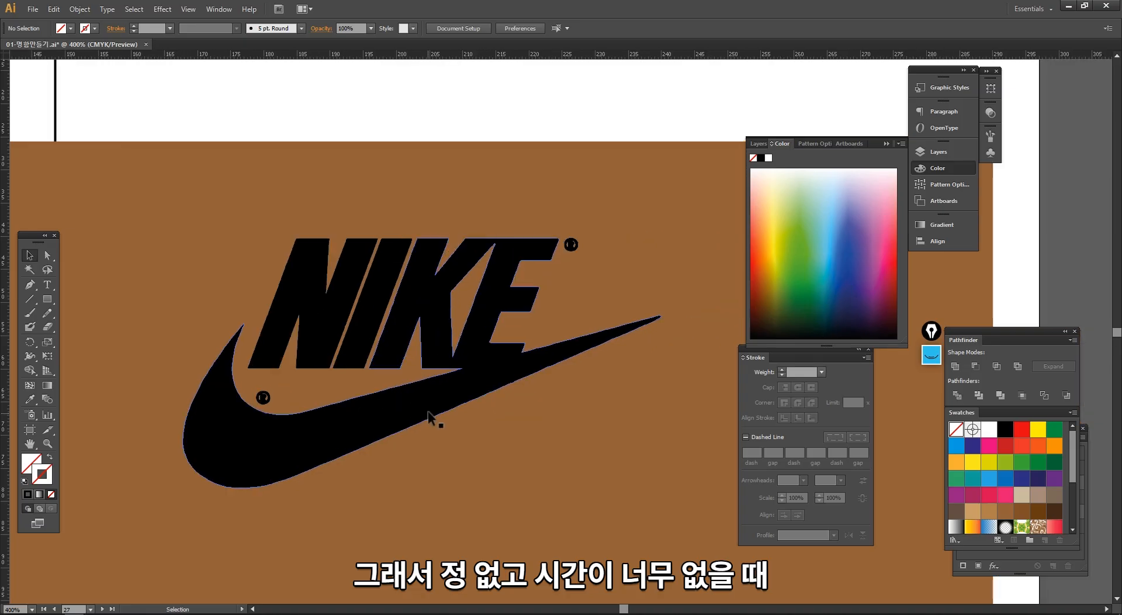
- Select the traced letters and the swoosh together to inspect their anchor points, and deselect them
{"action": "left_click", "coordinate": [429, 413]}
{"action": "left_click", "coordinate": [368, 332]}
{"action": "left_click", "coordinate": [335, 319], "text": "shift"}
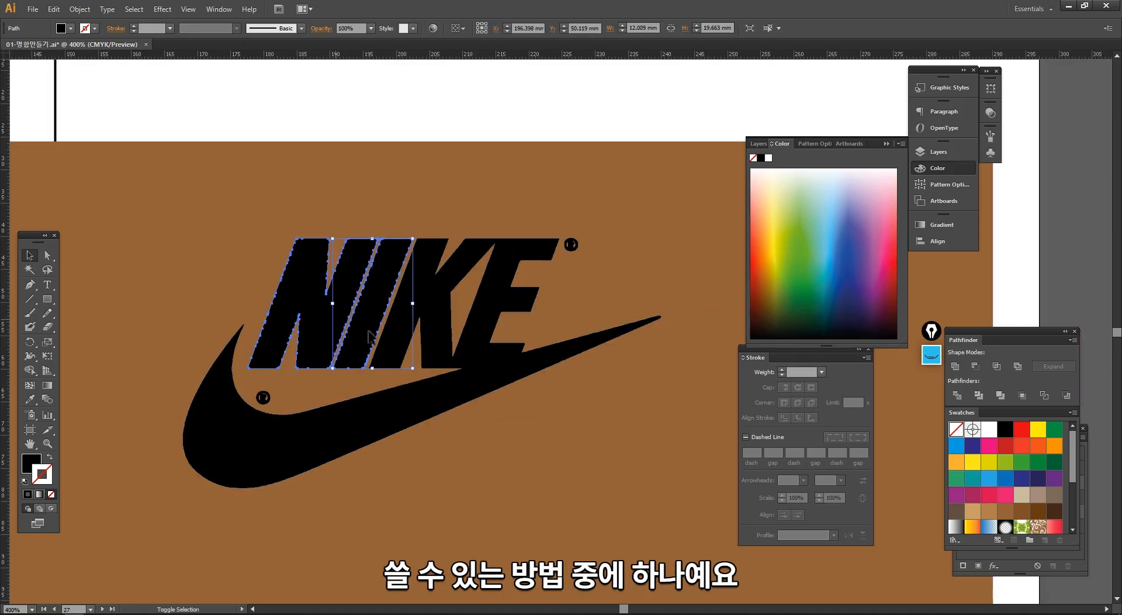
{"action": "left_click", "coordinate": [459, 346], "text": "shift"}
{"action": "left_click", "coordinate": [524, 387], "text": "ctrl+alt"}
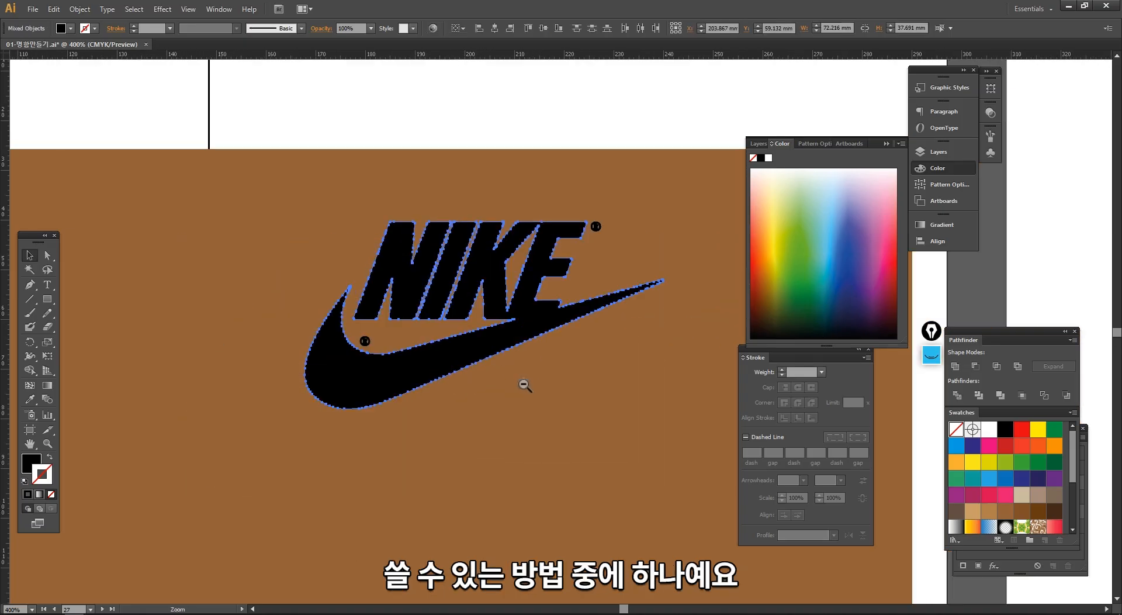
{"action": "left_click", "coordinate": [525, 384], "text": "ctrl+alt"}
{"action": "left_click", "coordinate": [522, 384], "text": "ctrl+alt"}
{"action": "left_click_drag", "start_coordinate": [511, 351], "coordinate": [437, 382]}
{"action": "left_click", "coordinate": [341, 109]}
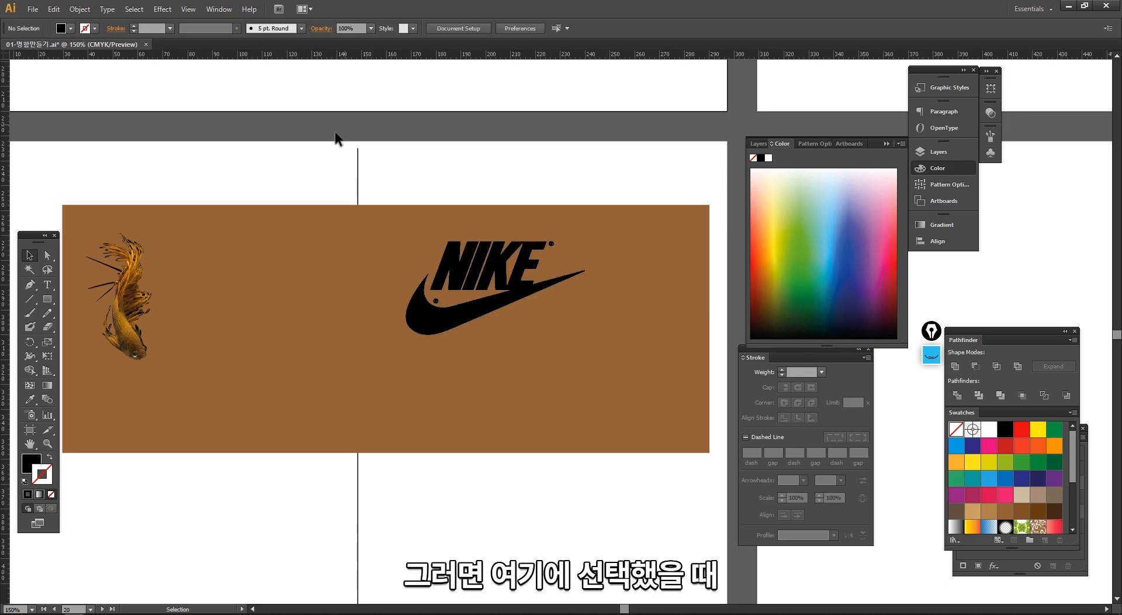
- Release the clipping mask of the goldfish on the brown rectangle and deselect the result
{"action": "left_click", "coordinate": [129, 287]}
{"action": "left_click_drag", "start_coordinate": [267, 159], "coordinate": [294, 174]}
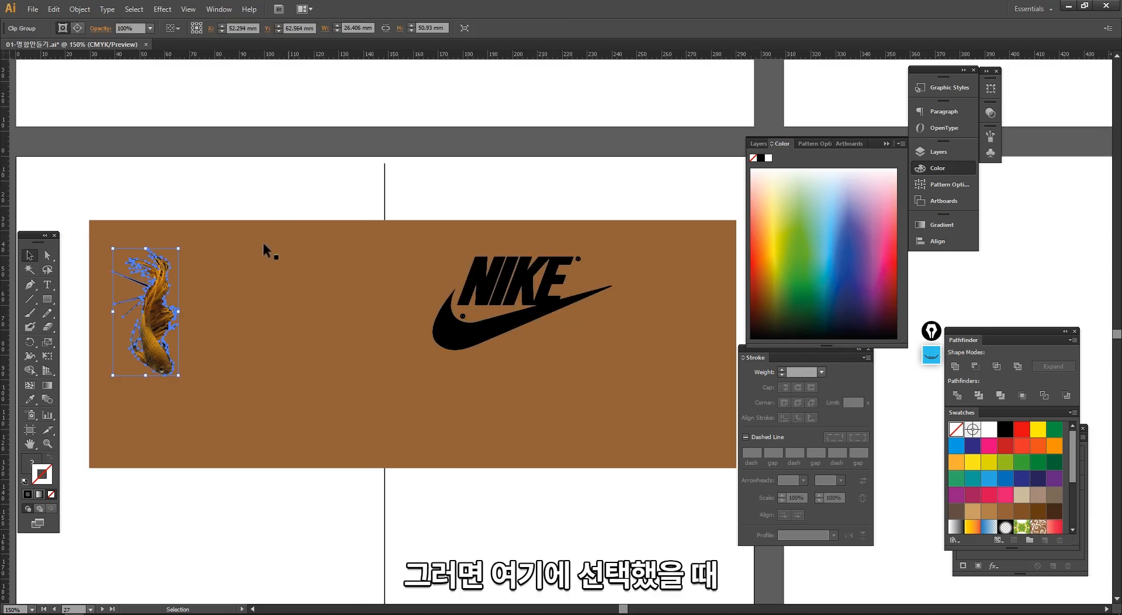
{"action": "right_click", "coordinate": [159, 312]}
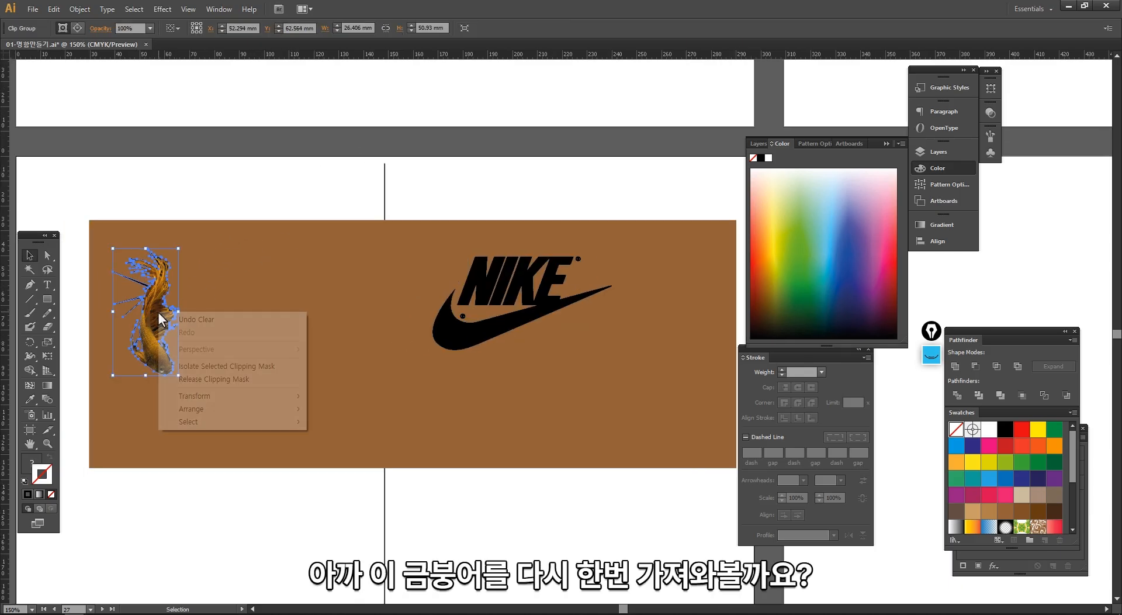
{"action": "left_click", "coordinate": [213, 380]}
{"action": "left_click", "coordinate": [285, 533]}
- Duplicate the full goldfish photo to about X 217 mm, Y 156 mm, and review the Image Trace presets for the copy
{"action": "left_click_drag", "start_coordinate": [201, 352], "coordinate": [586, 519]}
{"action": "left_click_drag", "start_coordinate": [560, 479], "coordinate": [482, 335]}
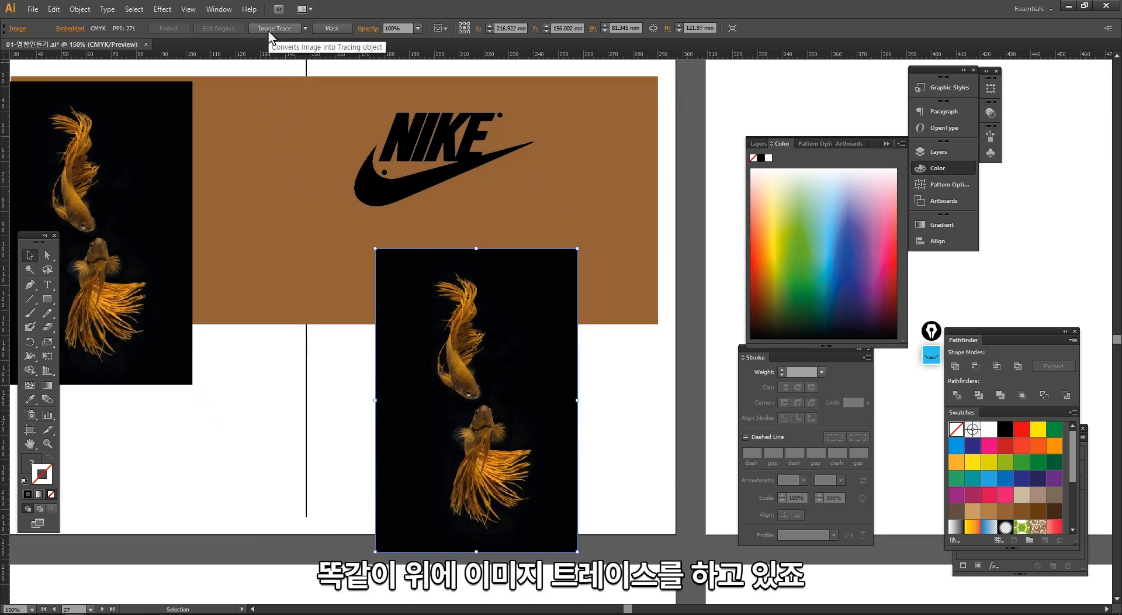
{"action": "left_click", "coordinate": [305, 29]}
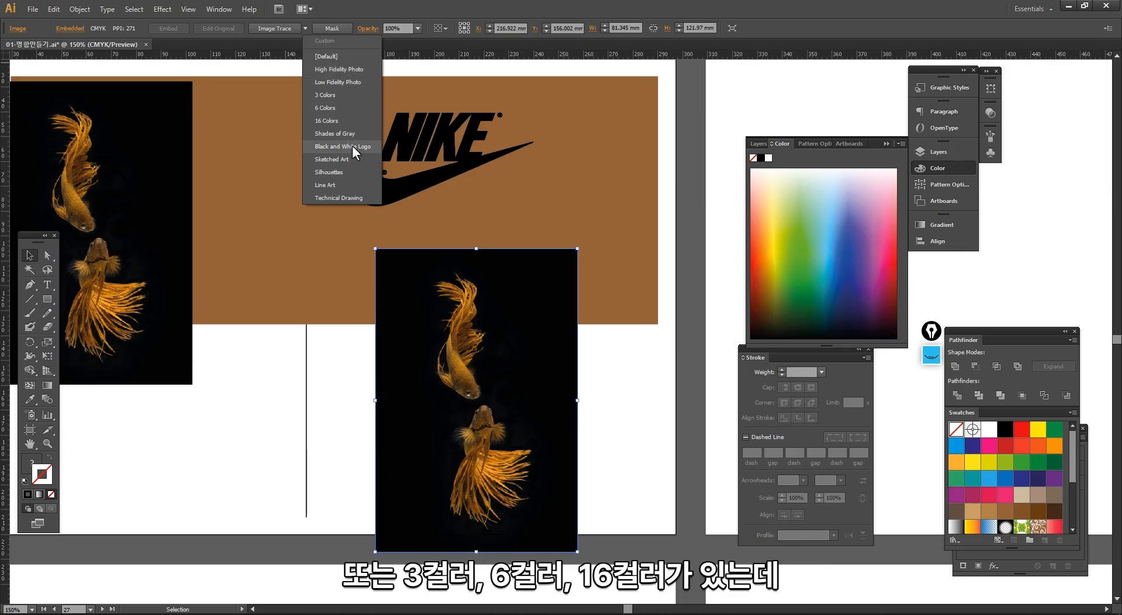
{"action": "left_click", "coordinate": [351, 412]}
- Move the copied goldfish photo onto the adjacent blank artboard at about X 40 mm, Y 59 mm, and scale it down to about 51 × 77 mm
{"action": "left_click_drag", "start_coordinate": [518, 371], "coordinate": [238, 385]}
{"action": "left_click_drag", "start_coordinate": [267, 328], "coordinate": [622, 107]}
{"action": "left_click_drag", "start_coordinate": [595, 217], "coordinate": [447, 441]}
{"action": "left_click_drag", "start_coordinate": [576, 457], "coordinate": [502, 358]}
{"action": "left_click_drag", "start_coordinate": [446, 292], "coordinate": [456, 329]}
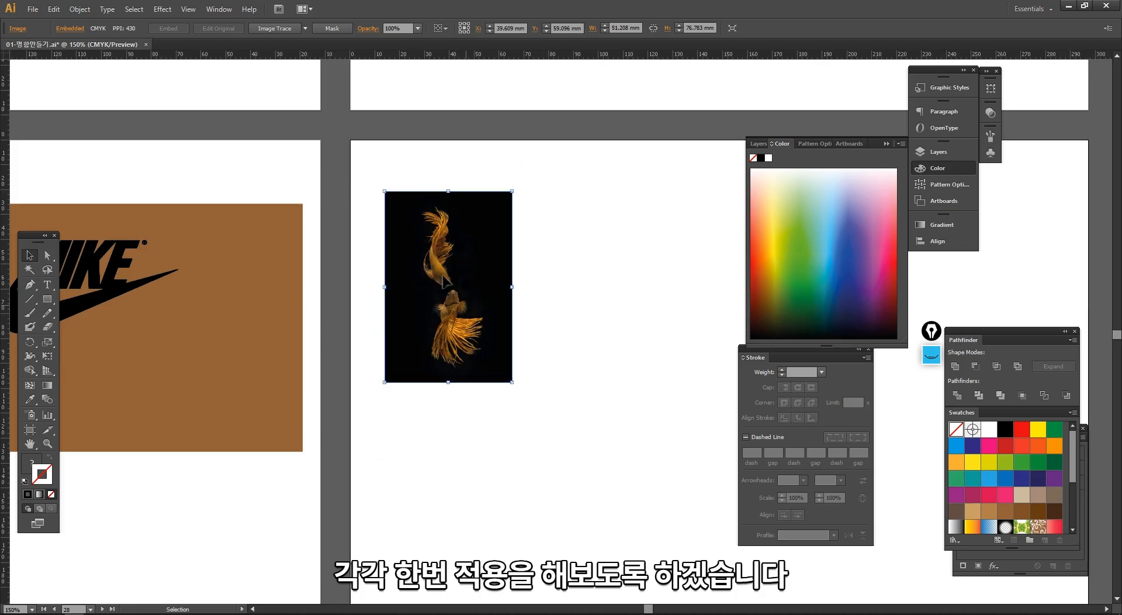
- Trace the copied goldfish photo with the High Fidelity Photo preset of Image Trace
{"action": "left_click", "coordinate": [304, 28]}
{"action": "left_click", "coordinate": [317, 68]}
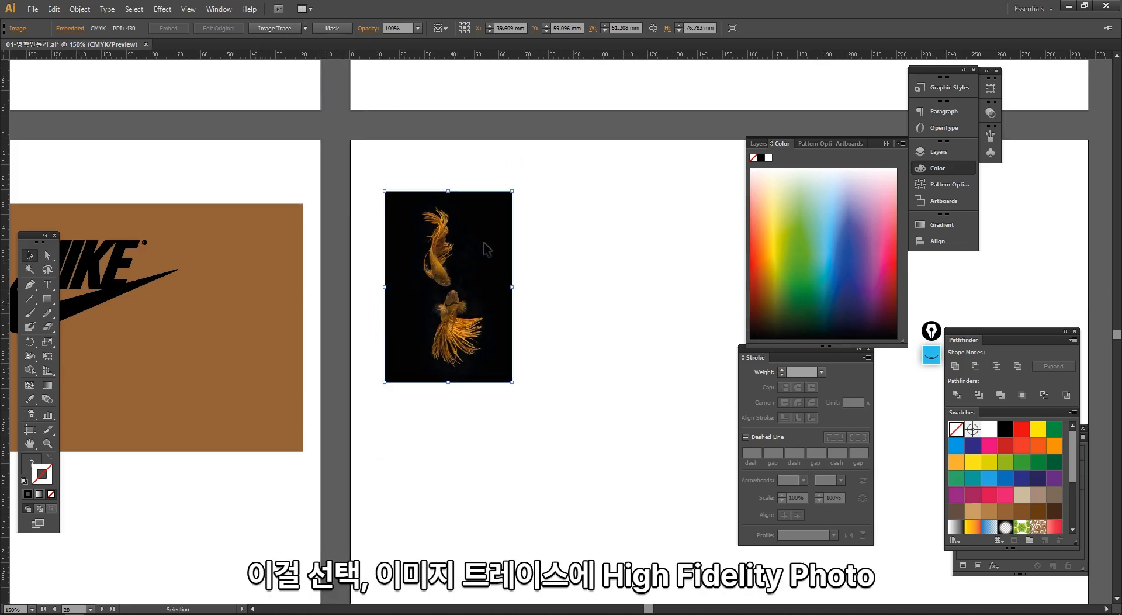
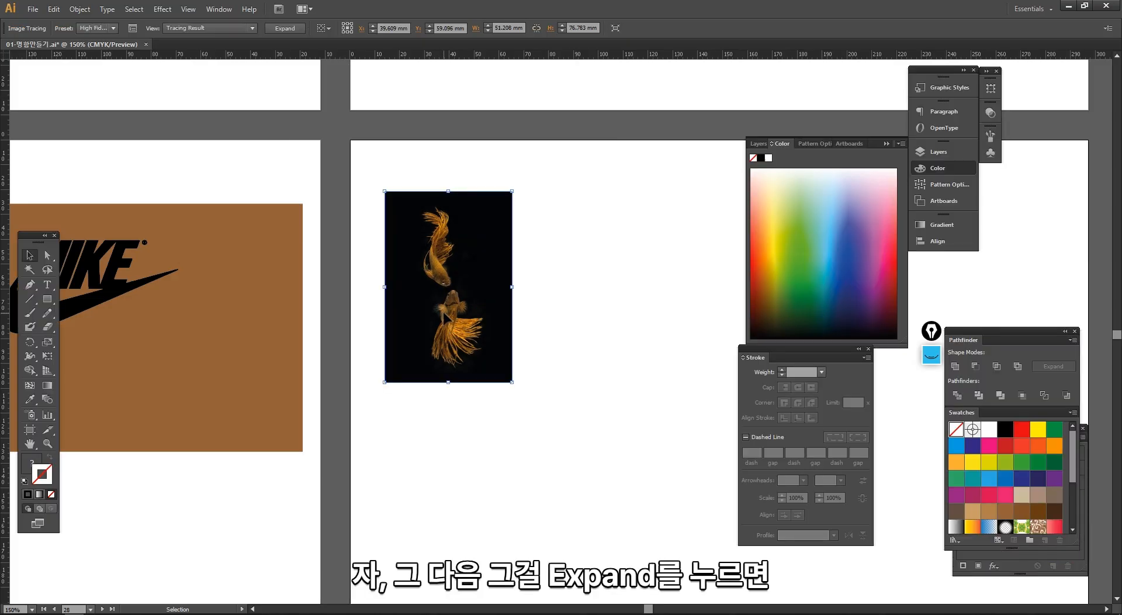
- Expand the High Fidelity Photo tracing of the goldfish into vector paths and inspect its anchor points up close
{"action": "left_click", "coordinate": [297, 30]}
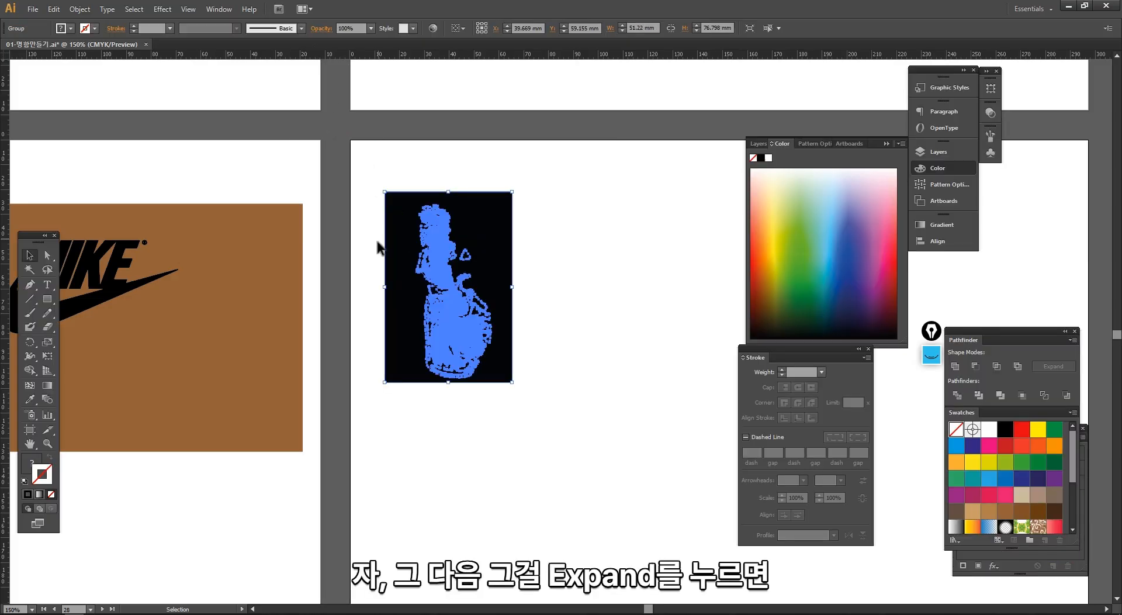
{"action": "mouse_move", "coordinate": [370, 192]}
{"action": "left_mouse_down"}
{"action": "mouse_move", "coordinate": [513, 255]}
{"action": "mouse_move", "coordinate": [530, 413]}
{"action": "left_mouse_up"}
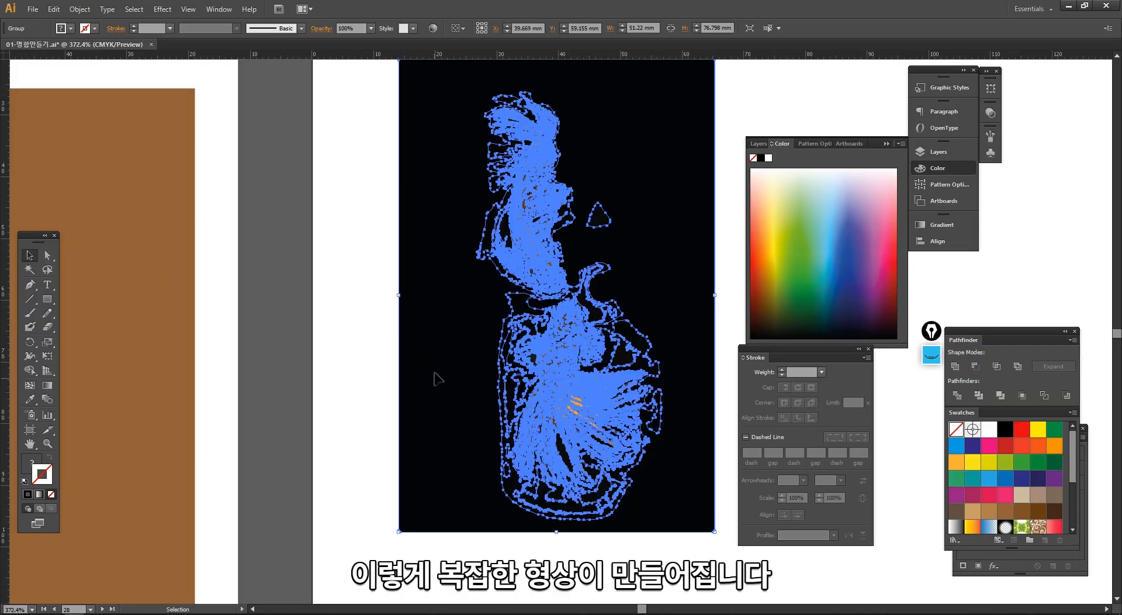
{"action": "left_click_drag", "start_coordinate": [439, 379], "coordinate": [377, 409]}
{"action": "left_click_drag", "start_coordinate": [403, 201], "coordinate": [543, 340]}
{"action": "left_click_drag", "start_coordinate": [578, 377], "coordinate": [533, 390]}
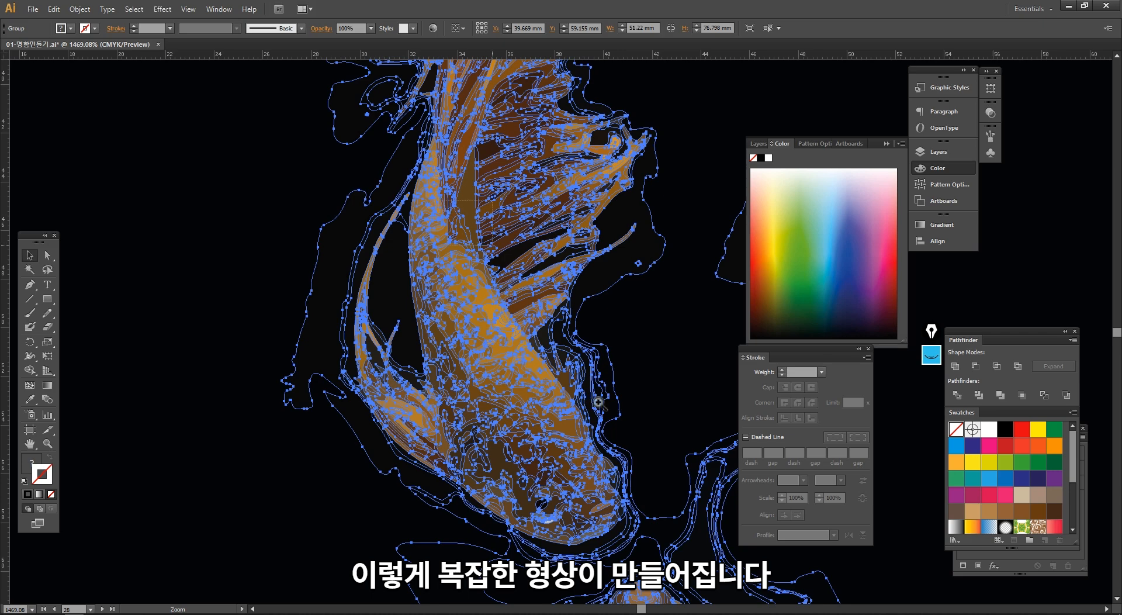
{"action": "left_click_drag", "start_coordinate": [598, 401], "coordinate": [602, 413]}
{"action": "left_click", "coordinate": [529, 343], "text": "ctrl+alt"}
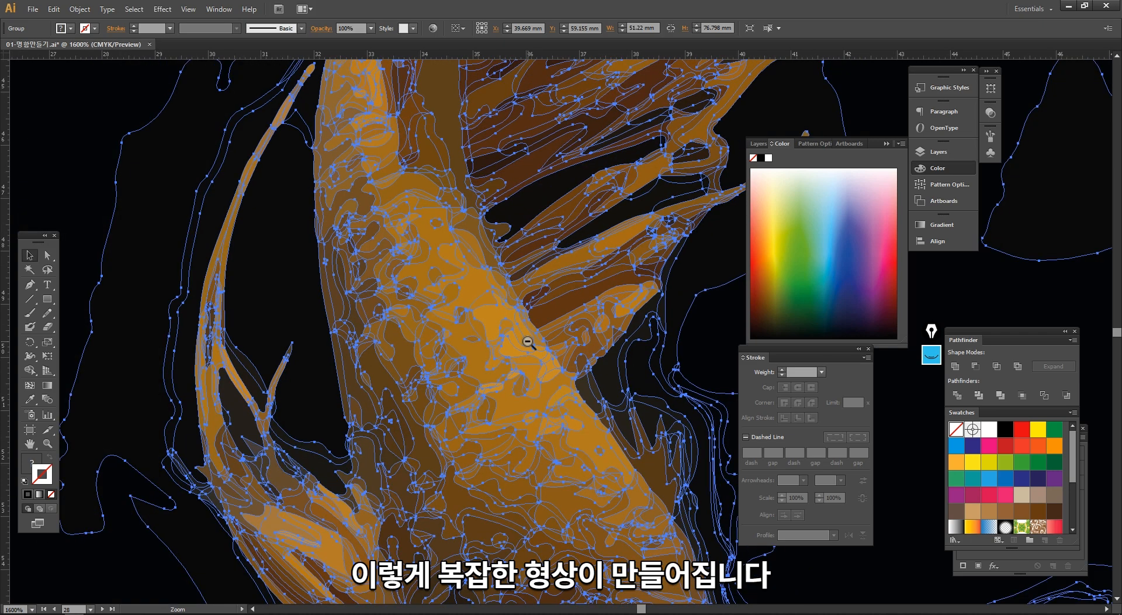
{"action": "left_click", "coordinate": [529, 343], "text": "ctrl+alt"}
{"action": "left_click", "coordinate": [535, 344], "text": "ctrl+alt"}
{"action": "left_click", "coordinate": [543, 347], "text": "ctrl+alt"}
{"action": "left_click", "coordinate": [549, 349], "text": "ctrl+alt"}
{"action": "left_click", "coordinate": [574, 354], "text": "ctrl+alt"}
{"action": "left_click", "coordinate": [579, 354], "text": "ctrl+alt"}
{"action": "left_click", "coordinate": [579, 354], "text": "ctrl+alt"}
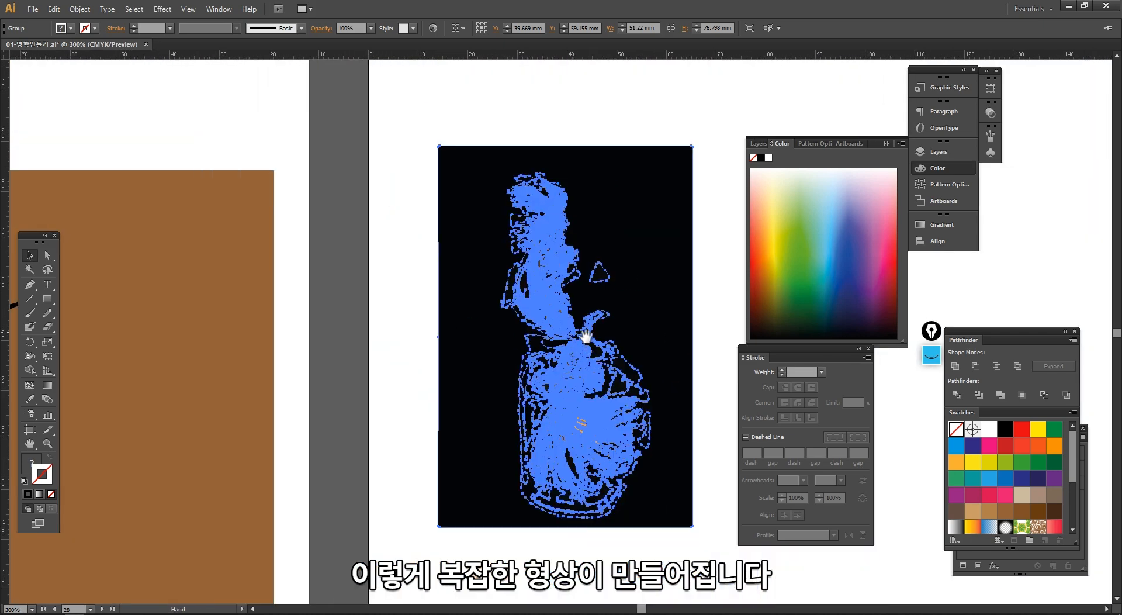
{"action": "left_click", "coordinate": [735, 334]}
{"action": "left_click", "coordinate": [686, 322]}
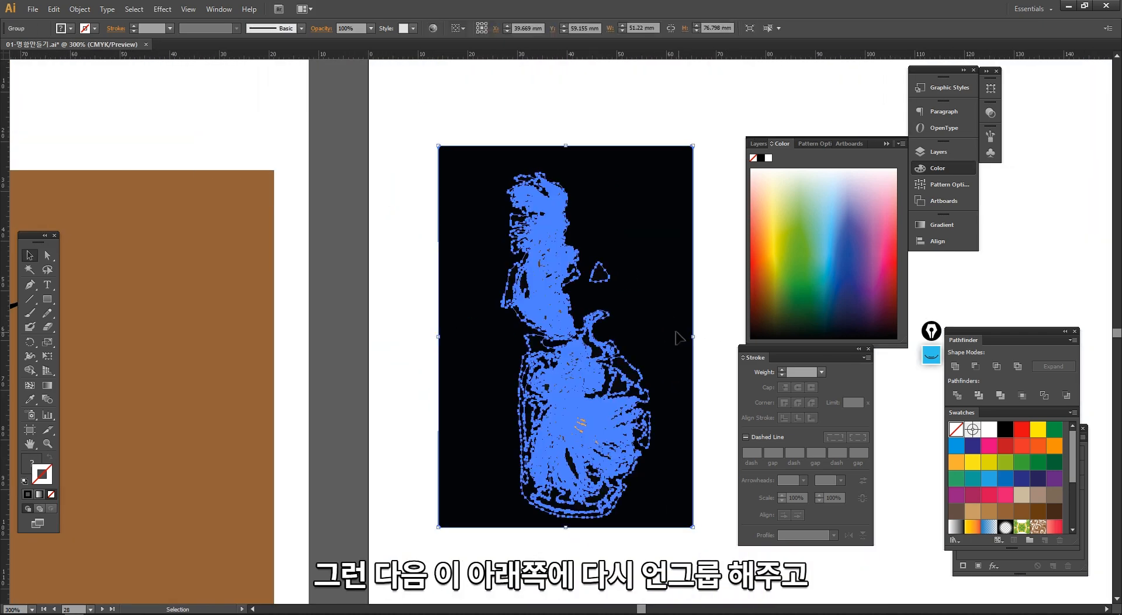
- Ungroup the expanded goldfish tracing and move its black background path aside to about X -6 mm, Y 59 mm
{"action": "right_click", "coordinate": [477, 222]}
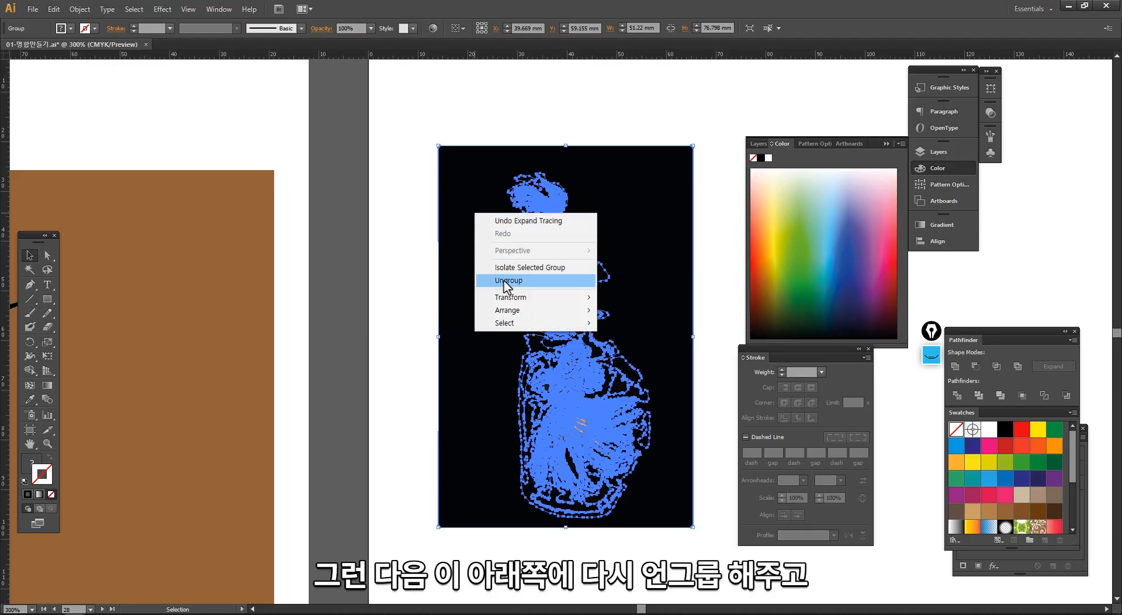
{"action": "left_click", "coordinate": [497, 280]}
{"action": "left_click", "coordinate": [419, 348]}
{"action": "left_click_drag", "start_coordinate": [356, 345], "coordinate": [250, 329]}
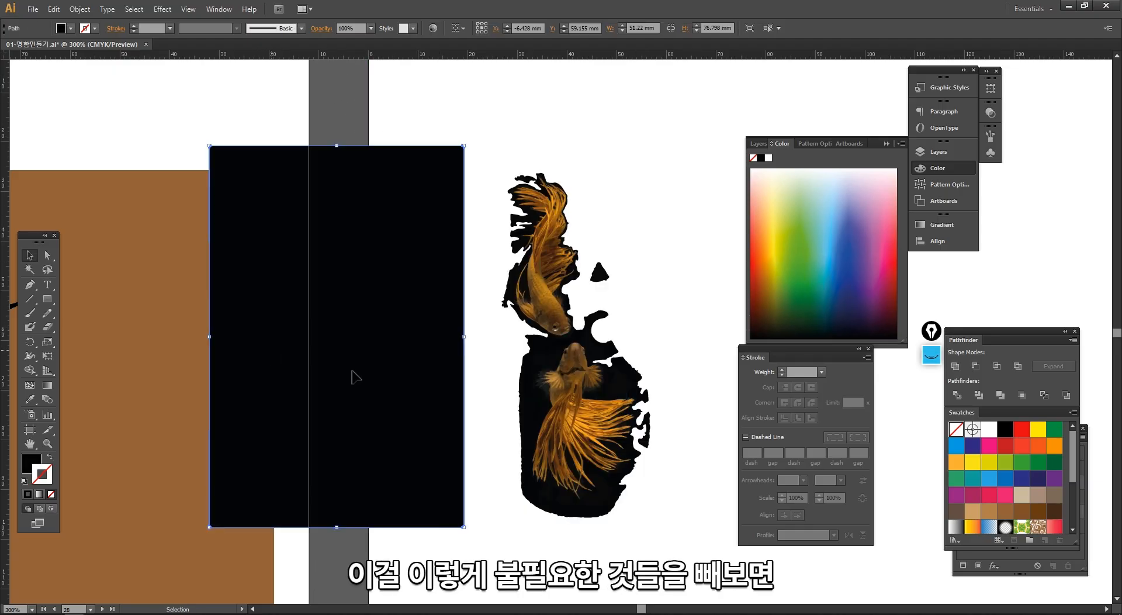
- Move the leftover black background fragments away from around the lower goldfish
{"action": "left_click_drag", "start_coordinate": [533, 369], "coordinate": [439, 426]}
{"action": "left_click_drag", "start_coordinate": [622, 386], "coordinate": [663, 349]}
{"action": "left_click_drag", "start_coordinate": [594, 344], "coordinate": [625, 336]}
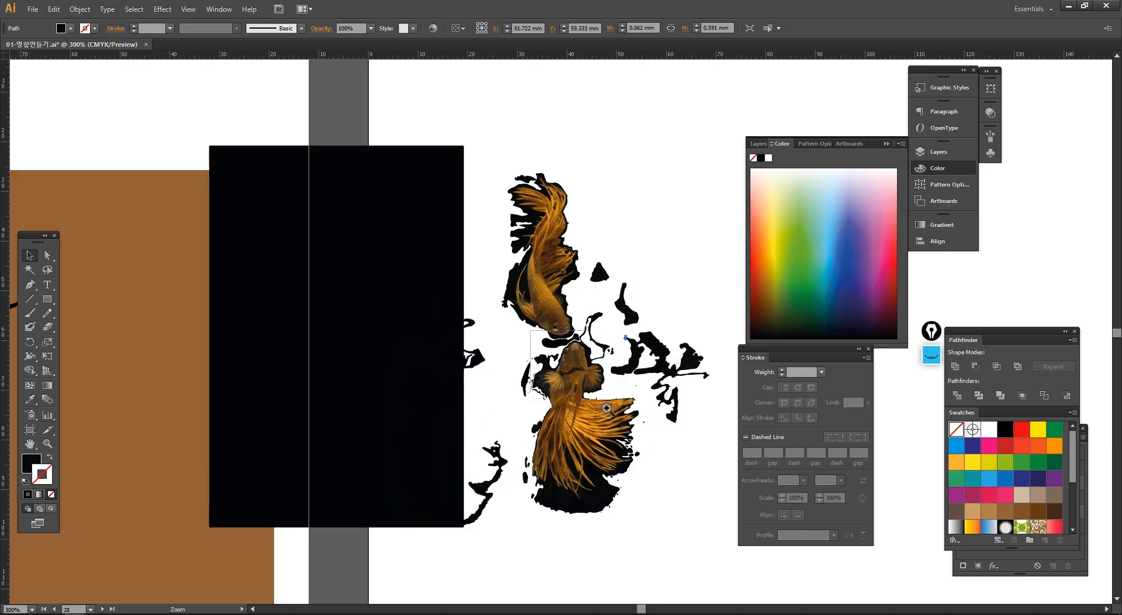
- Examine the individual color shapes that make up the lower goldfish's head, body and tail fin by selecting them one by one
{"action": "left_click_drag", "start_coordinate": [533, 327], "coordinate": [480, 379]}
{"action": "left_click", "coordinate": [430, 257]}
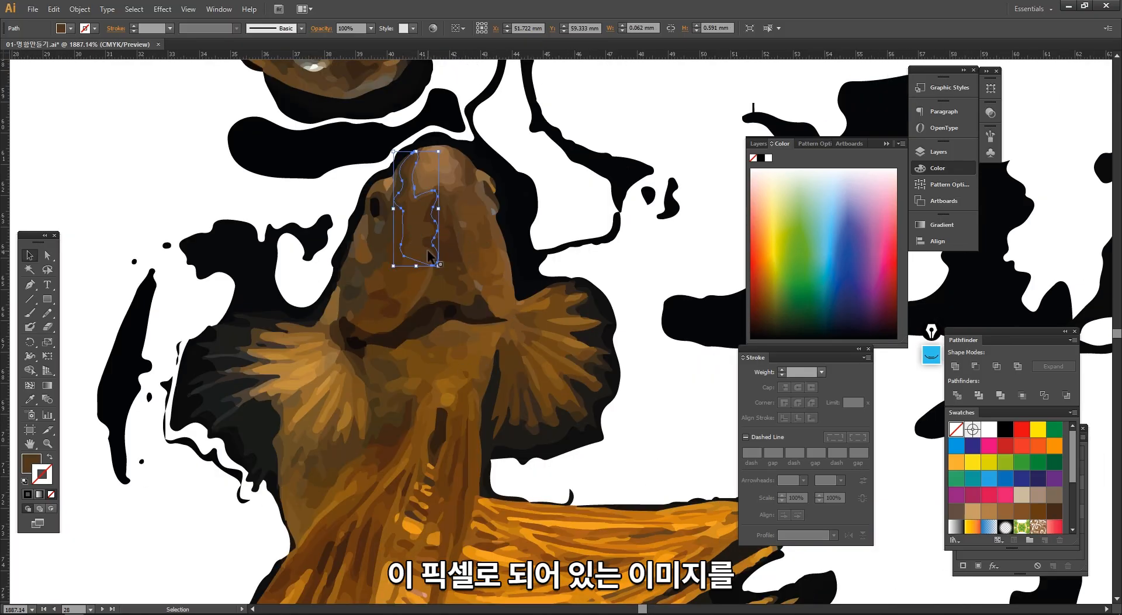
{"action": "left_click_drag", "start_coordinate": [452, 237], "coordinate": [476, 257]}
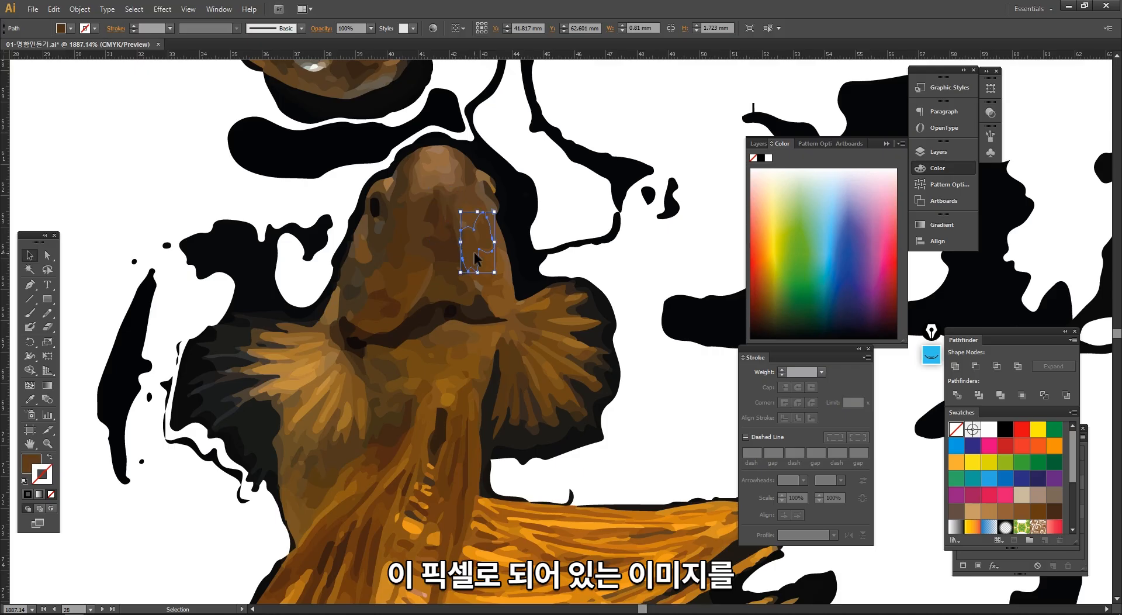
{"action": "left_click", "coordinate": [478, 218]}
{"action": "left_click", "coordinate": [466, 172]}
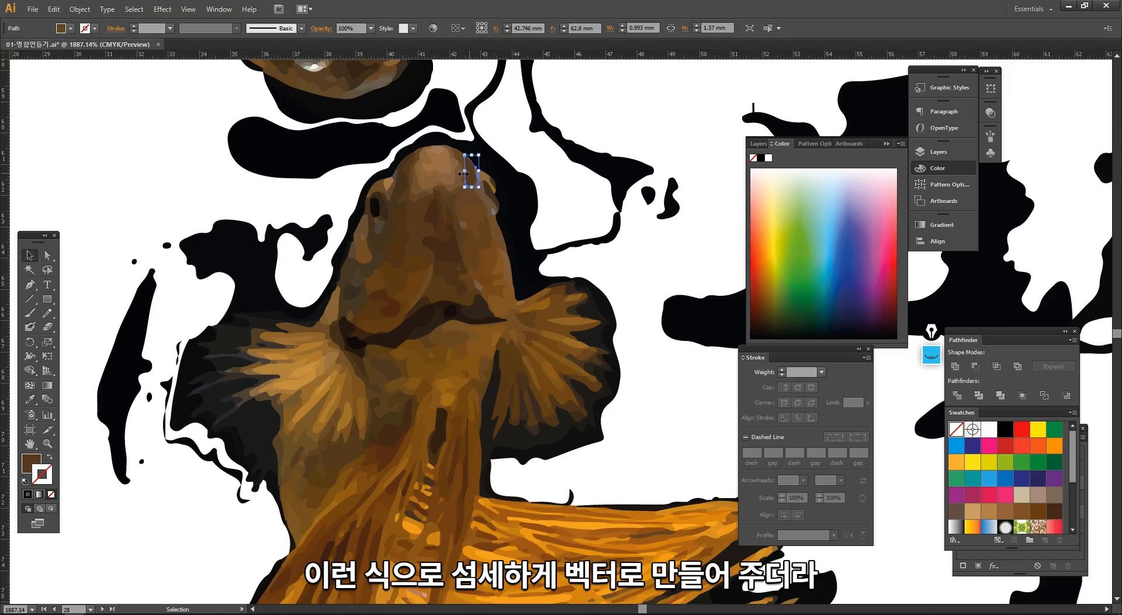
{"action": "left_click", "coordinate": [432, 365]}
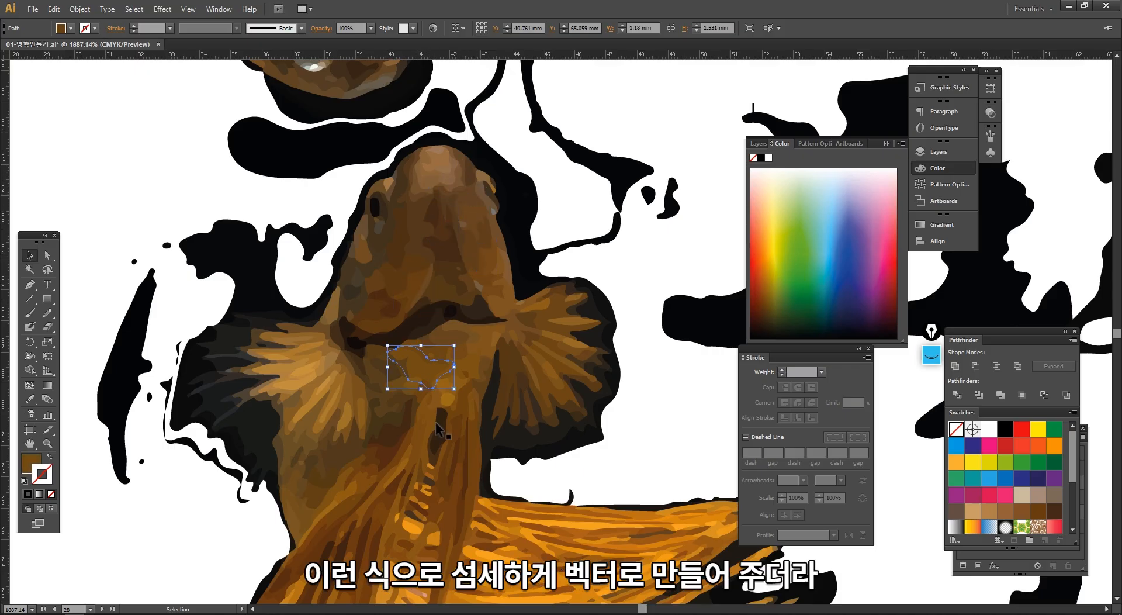
{"action": "left_click", "coordinate": [439, 459]}
{"action": "left_click", "coordinate": [444, 475]}
{"action": "left_click", "coordinate": [449, 539]}
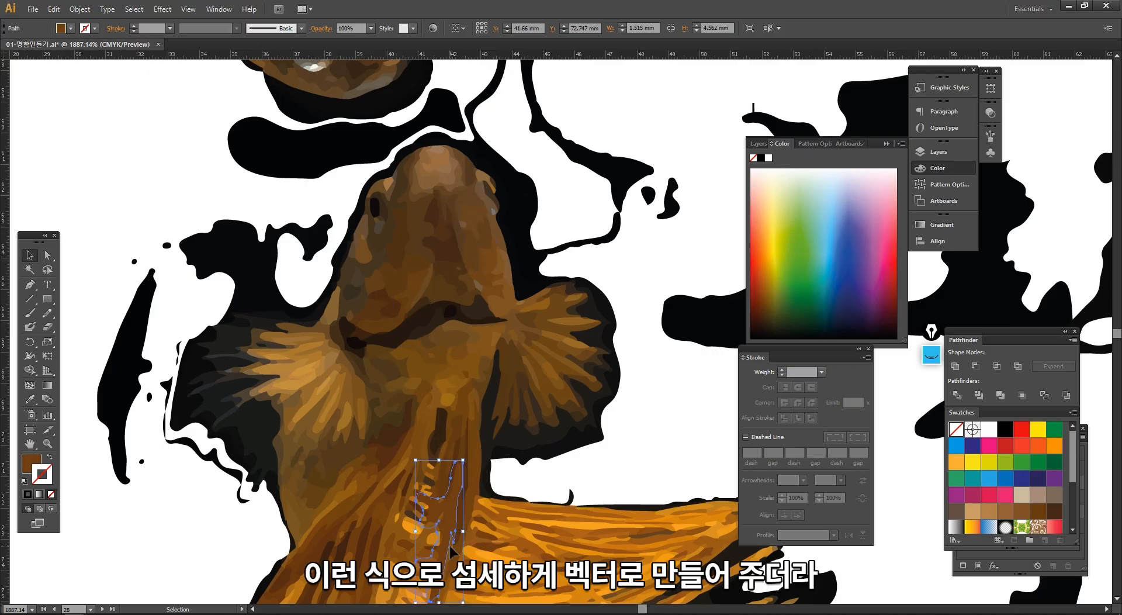
{"action": "left_click", "coordinate": [511, 493], "text": "ctrl+alt"}
{"action": "left_click", "coordinate": [511, 493], "text": "ctrl+alt"}
{"action": "left_click_drag", "start_coordinate": [612, 372], "coordinate": [538, 327]}
{"action": "left_click", "coordinate": [551, 263]}
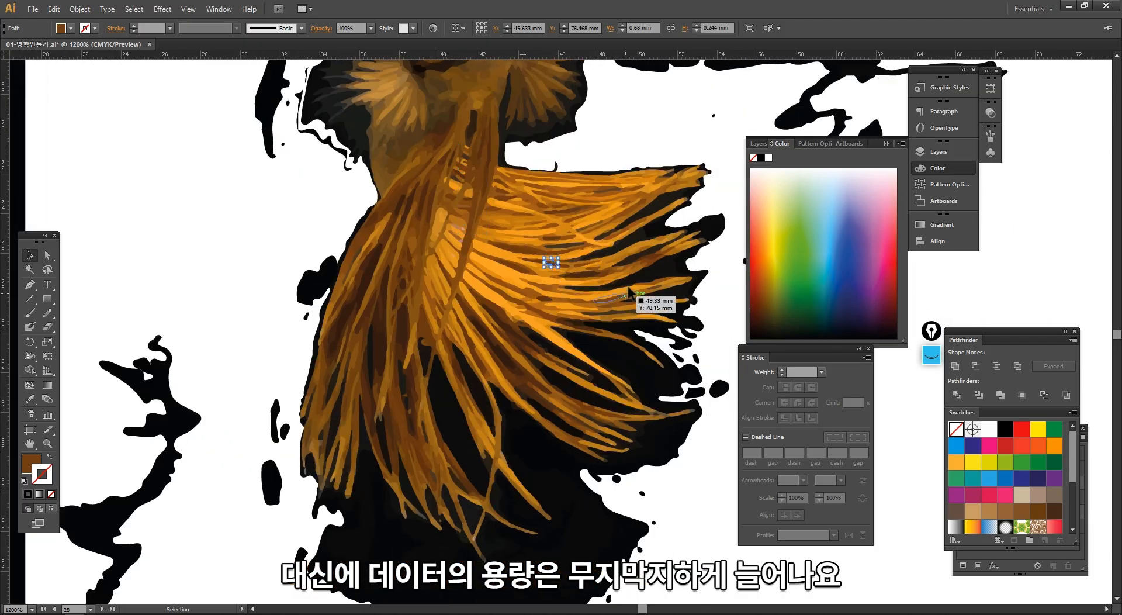
- Delete the dark background shapes between the upper tail-fin strands of the lower goldfish one by one
{"action": "left_click", "coordinate": [654, 233]}
{"action": "key", "text": "Delete"}
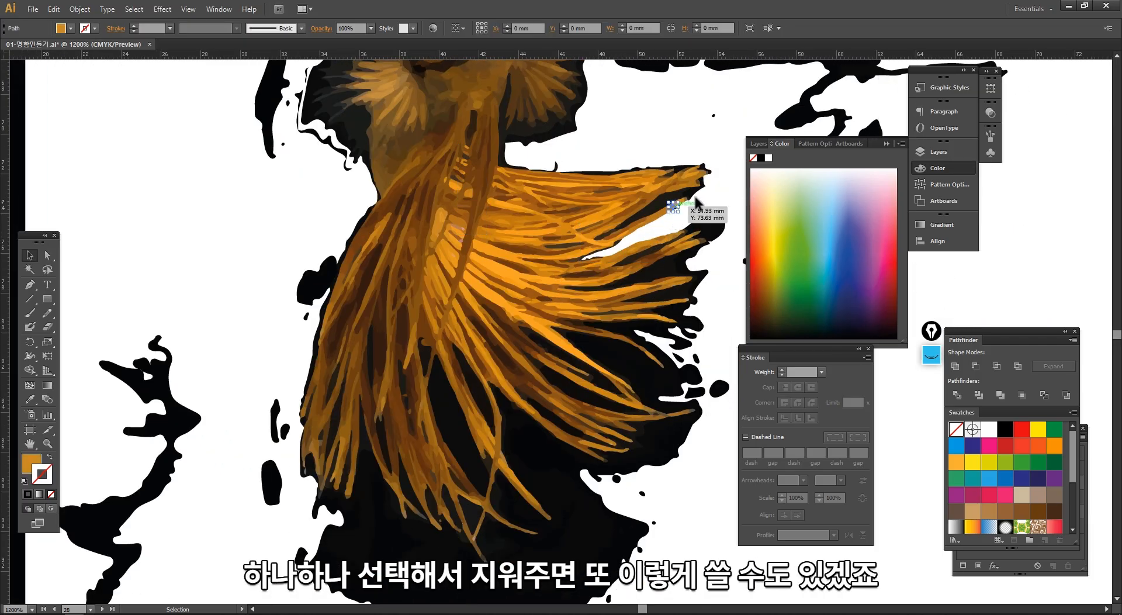
{"action": "left_click", "coordinate": [668, 204]}
{"action": "key", "text": "Delete"}
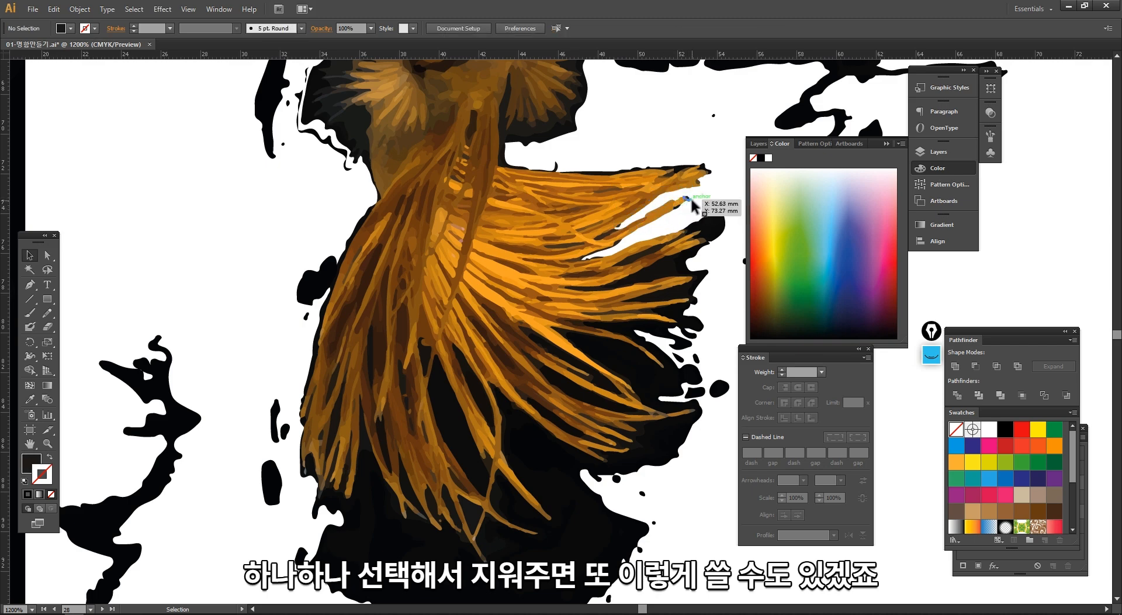
{"action": "left_click", "coordinate": [711, 237]}
{"action": "key", "text": "Delete"}
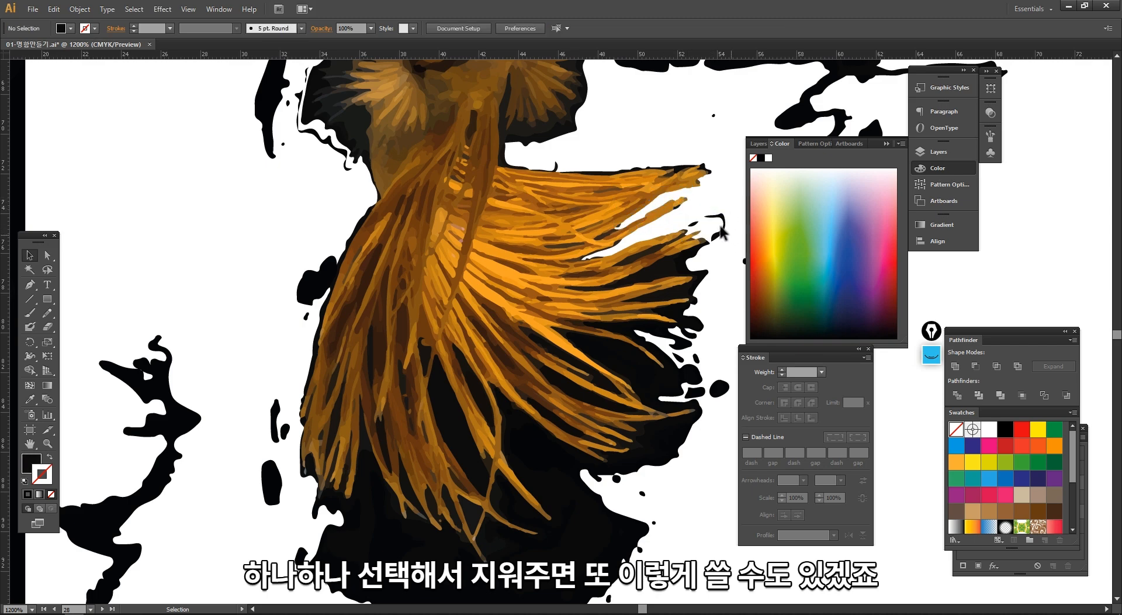
- Delete the whole expanded goldfish tracing together with its separated black background pieces
{"action": "left_click", "coordinate": [512, 329], "text": "ctrl+alt"}
{"action": "left_click", "coordinate": [512, 330], "text": "ctrl+alt"}
{"action": "left_click", "coordinate": [512, 329], "text": "ctrl+alt"}
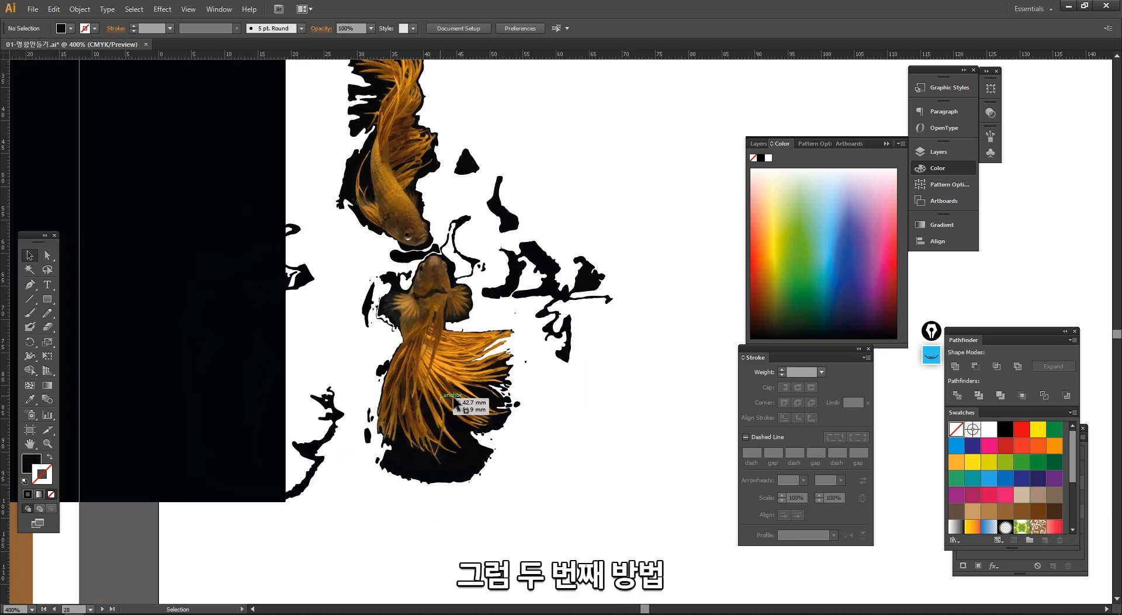
{"action": "left_click", "coordinate": [494, 362], "text": "ctrl+alt"}
{"action": "left_click", "coordinate": [491, 362], "text": "ctrl+alt"}
{"action": "left_click_drag", "start_coordinate": [491, 362], "coordinate": [439, 401]}
{"action": "left_click_drag", "start_coordinate": [669, 457], "coordinate": [390, 134]}
{"action": "key", "text": "Delete"}
- Duplicate the original goldfish photo onto the adjacent blank artboard at about X 54 mm, Y 76 mm
{"action": "left_click_drag", "start_coordinate": [351, 306], "coordinate": [529, 306]}
{"action": "left_click_drag", "start_coordinate": [286, 327], "coordinate": [436, 328]}
{"action": "left_click", "coordinate": [415, 317], "text": "ctrl+alt"}
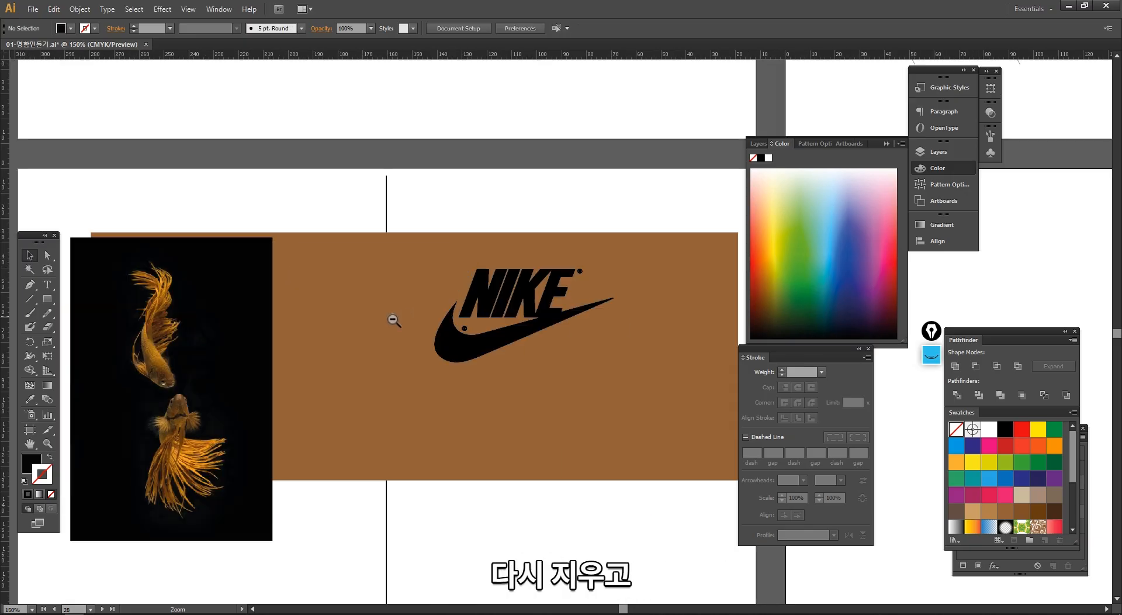
{"action": "left_click", "coordinate": [235, 333]}
{"action": "left_click_drag", "start_coordinate": [365, 342], "coordinate": [760, 331]}
{"action": "left_click", "coordinate": [498, 340], "text": "ctrl+alt"}
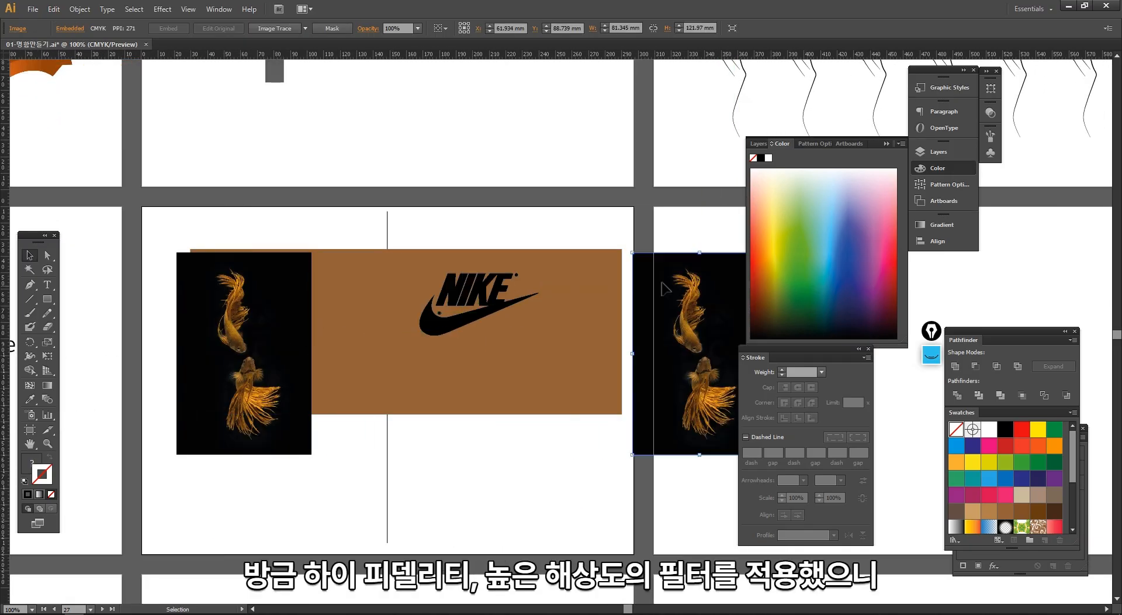
{"action": "left_click_drag", "start_coordinate": [695, 305], "coordinate": [470, 275]}
{"action": "left_click", "coordinate": [397, 212]}
{"action": "left_click_drag", "start_coordinate": [349, 166], "coordinate": [609, 447]}
{"action": "left_click_drag", "start_coordinate": [443, 335], "coordinate": [315, 248]}
{"action": "left_click", "coordinate": [380, 210]}
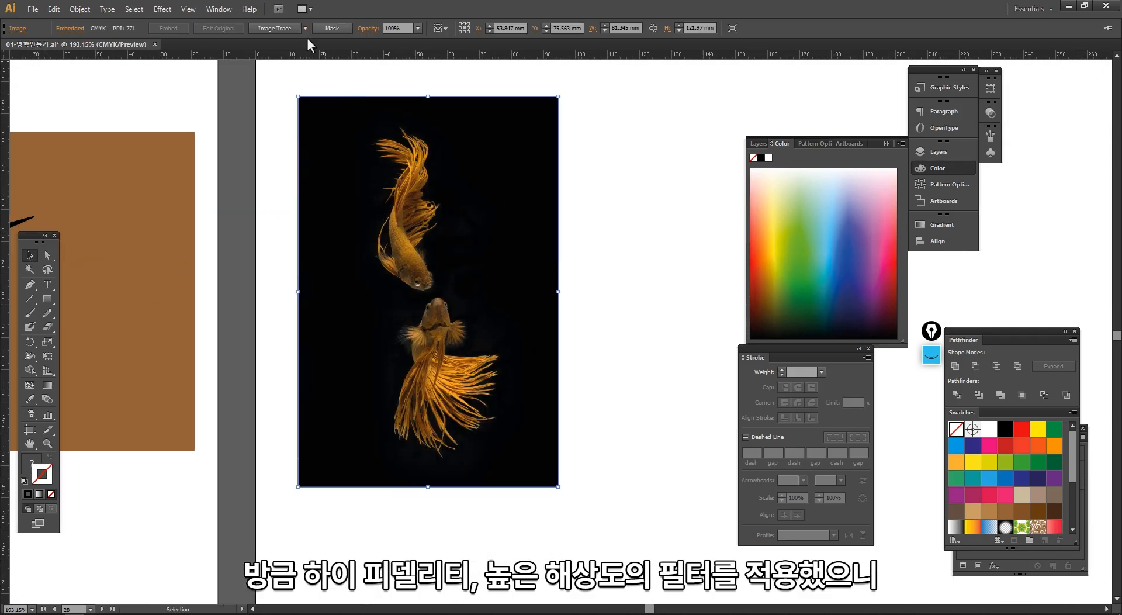
- Trace the copied goldfish photo with the 3 Colors preset of Image Trace and inspect the simplified shapes
{"action": "left_click", "coordinate": [305, 28]}
{"action": "left_click", "coordinate": [330, 96]}
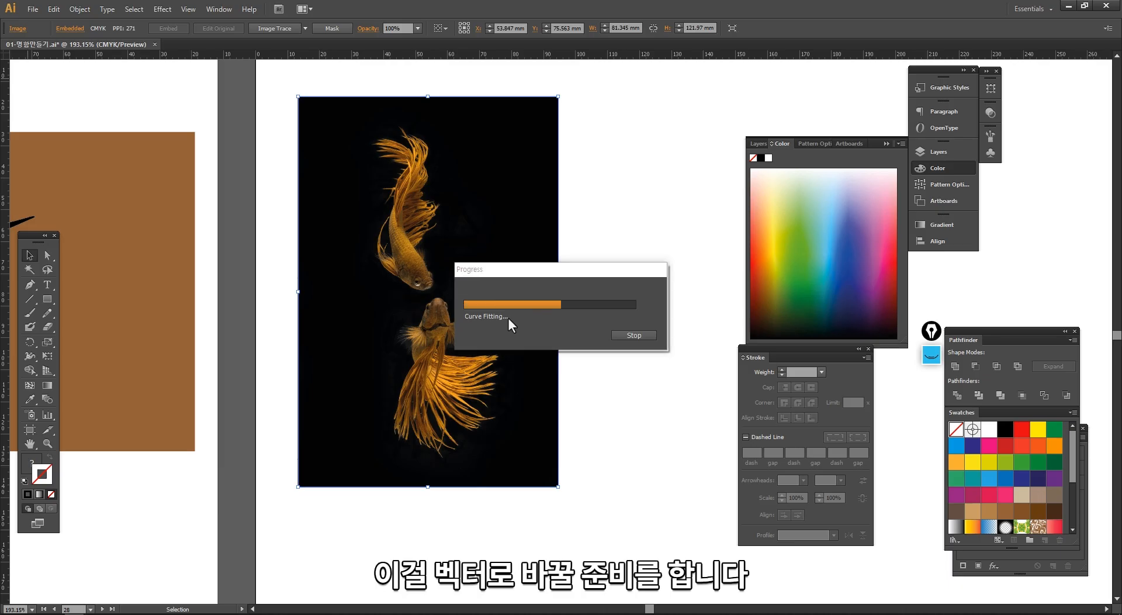
{"action": "key", "text": "ctrl+space"}
{"action": "left_click_drag", "start_coordinate": [358, 172], "coordinate": [497, 327]}
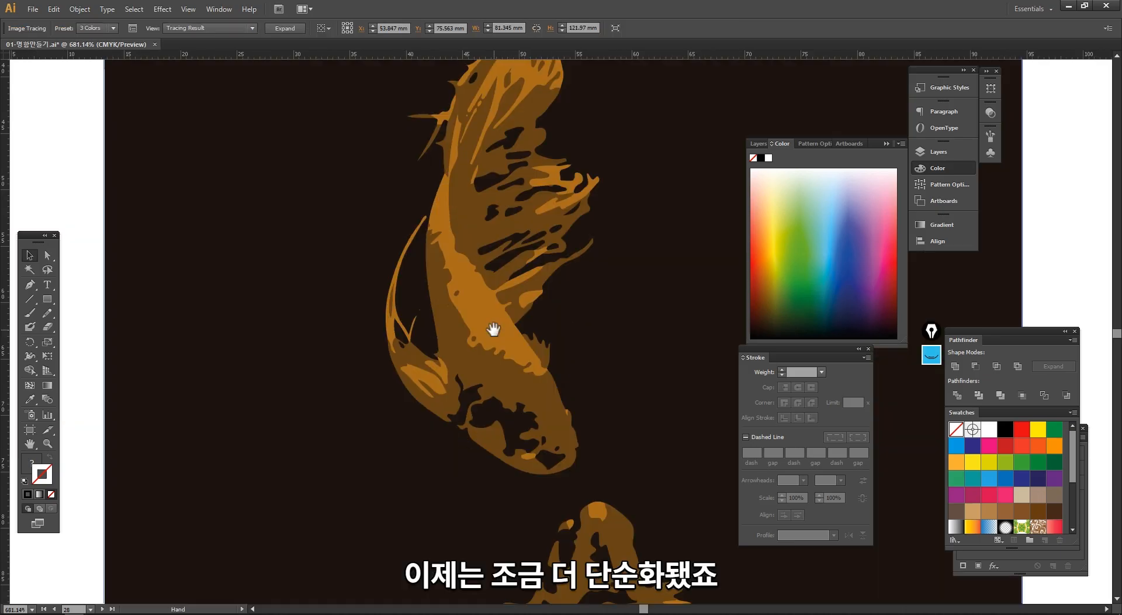
{"action": "key", "text": "ctrl+minus"}
{"action": "key", "text": "ctrl+minus"}
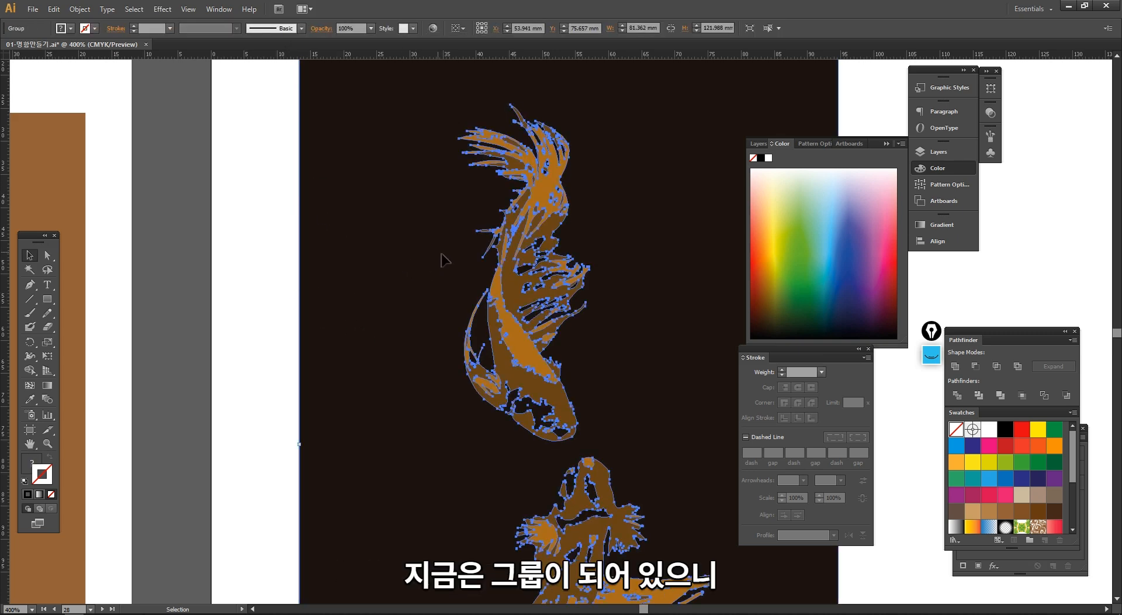
- Ungroup the expanded 3 Colors tracing and move its dark background path off the goldfish to about X -10 mm, Y 82 mm
{"action": "right_click", "coordinate": [416, 243]}
{"action": "left_click", "coordinate": [459, 310]}
{"action": "left_click", "coordinate": [272, 369]}
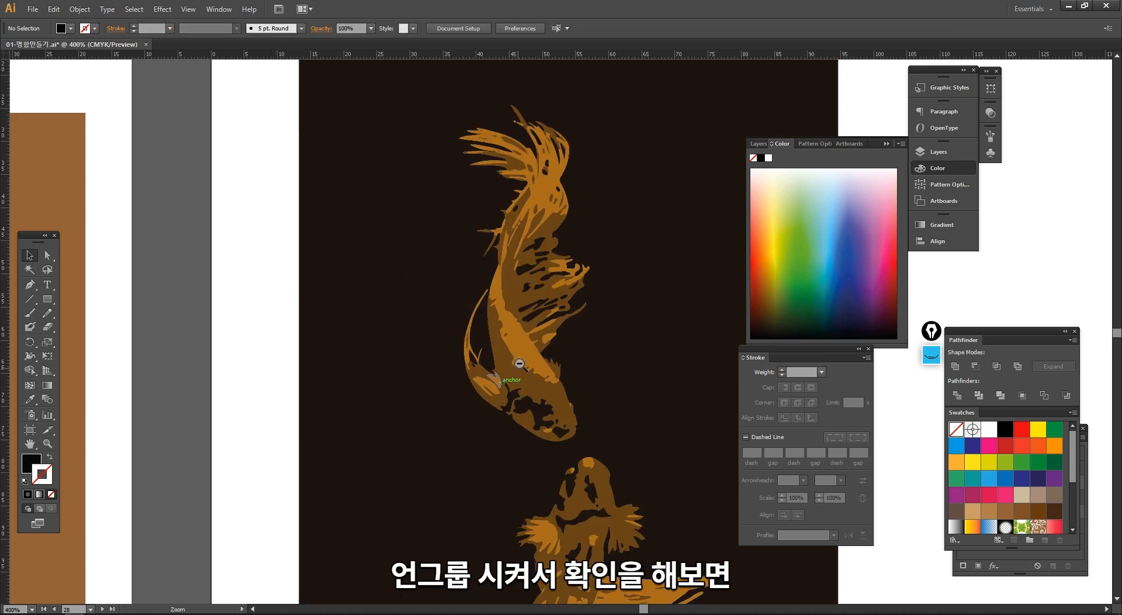
{"action": "left_click", "coordinate": [520, 363], "text": "ctrl+alt"}
{"action": "left_click_drag", "start_coordinate": [489, 325], "coordinate": [298, 279]}
{"action": "left_click_drag", "start_coordinate": [491, 303], "coordinate": [232, 357]}
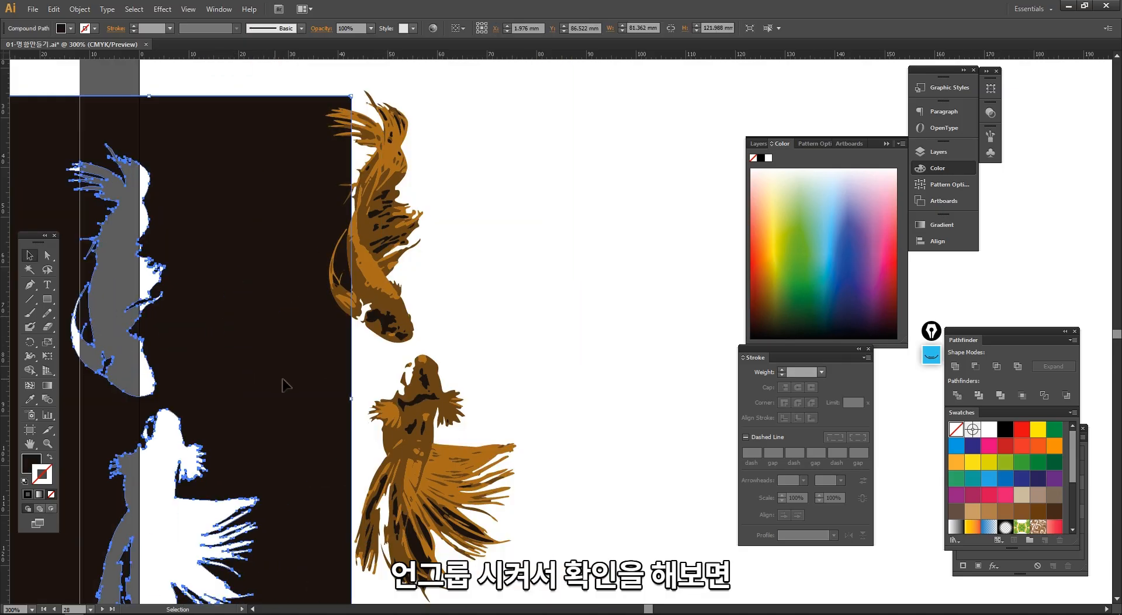
{"action": "left_click_drag", "start_coordinate": [341, 374], "coordinate": [285, 352]}
{"action": "left_click", "coordinate": [504, 354], "text": "ctrl+alt"}
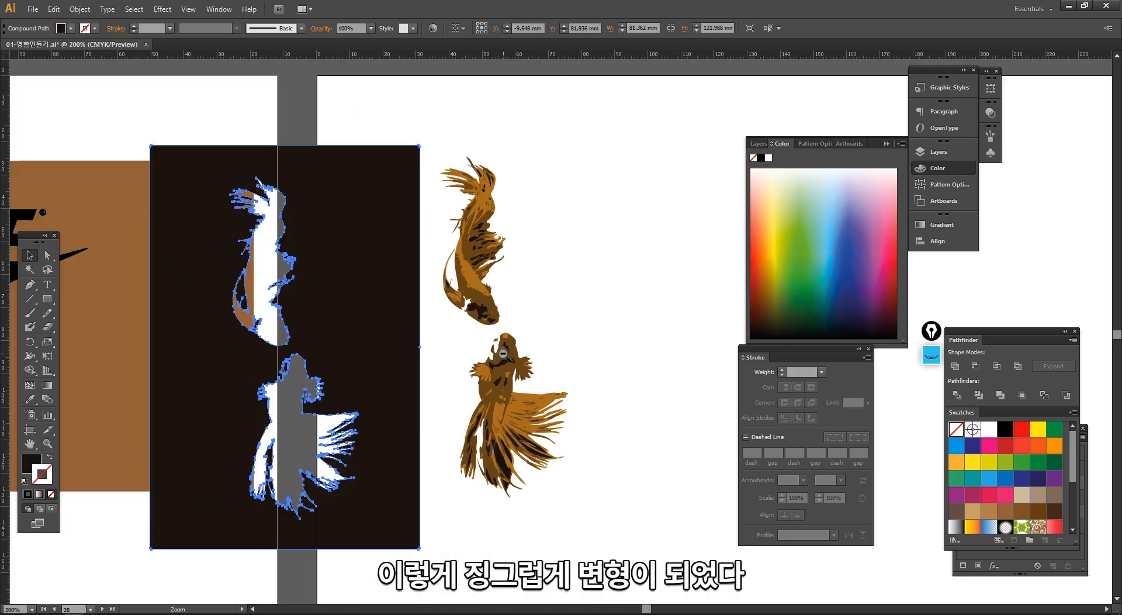
{"action": "left_click_drag", "start_coordinate": [496, 333], "coordinate": [465, 344]}
- Undo the moves of the dark background path and delete the entire 3 Colors goldfish tracing
{"action": "key", "text": "ctrl+z"}
{"action": "key", "text": "ctrl+z"}
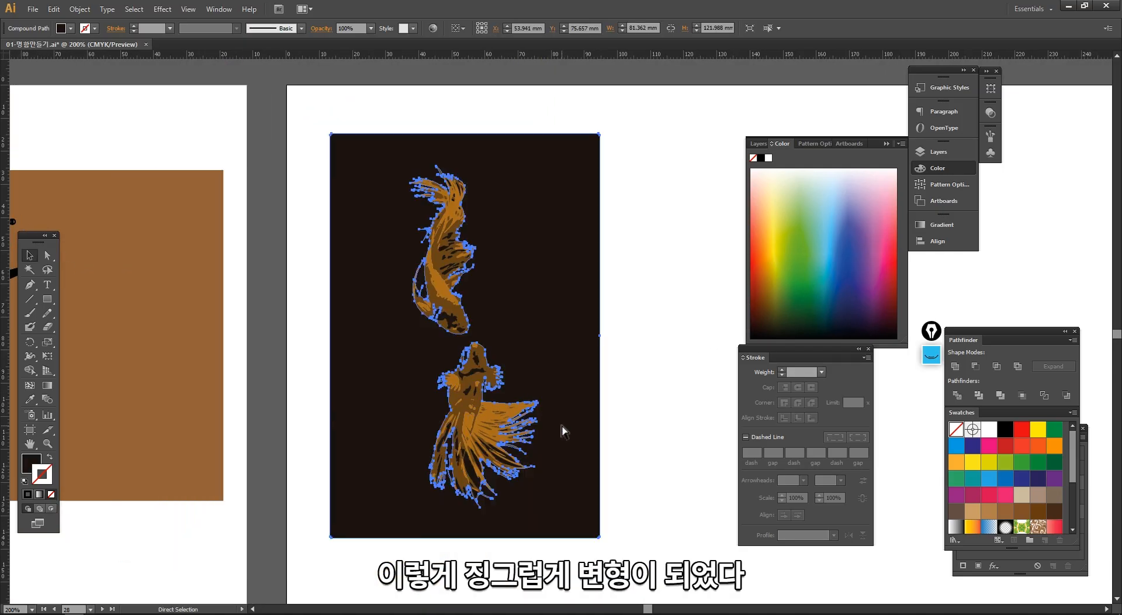
{"action": "key", "text": "ctrl+z"}
{"action": "left_click_drag", "start_coordinate": [652, 547], "coordinate": [359, 206]}
{"action": "key", "text": "Delete"}
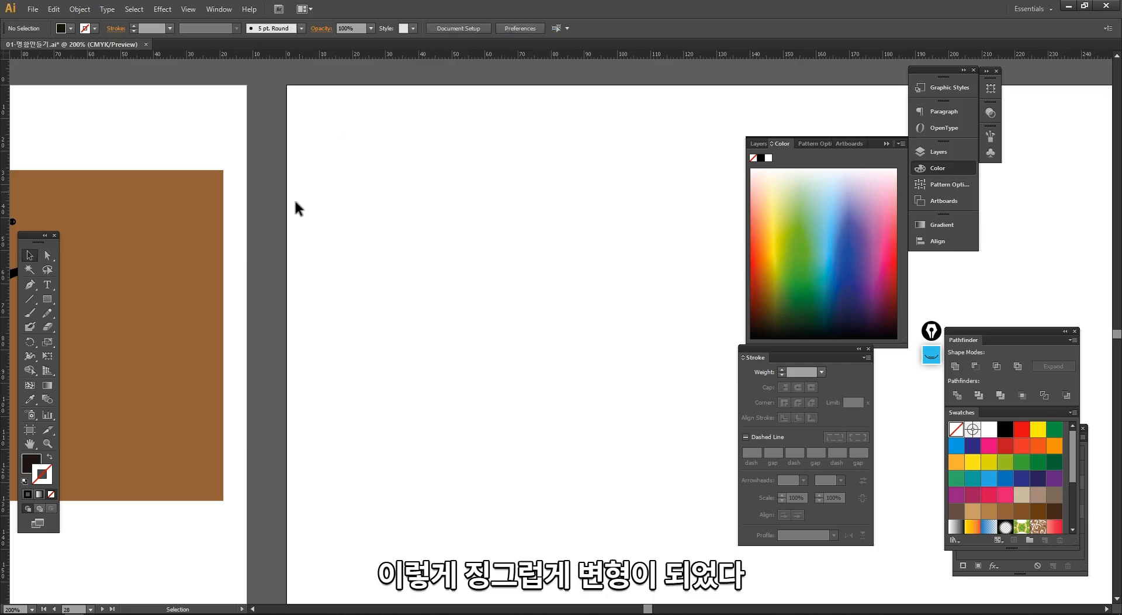
- Duplicate the original goldfish photo straight across onto the blank artboard at about X 363 mm, Y 89 mm
{"action": "mouse_move", "coordinate": [156, 241]}
{"action": "left_mouse_down"}
{"action": "mouse_move", "coordinate": [488, 246]}
{"action": "mouse_move", "coordinate": [505, 235]}
{"action": "left_mouse_up"}
{"action": "mouse_move", "coordinate": [204, 276]}
{"action": "left_mouse_down"}
{"action": "mouse_move", "coordinate": [471, 254]}
{"action": "mouse_move", "coordinate": [364, 179]}
{"action": "left_mouse_up"}
{"action": "left_click", "coordinate": [472, 259], "text": "ctrl+alt"}
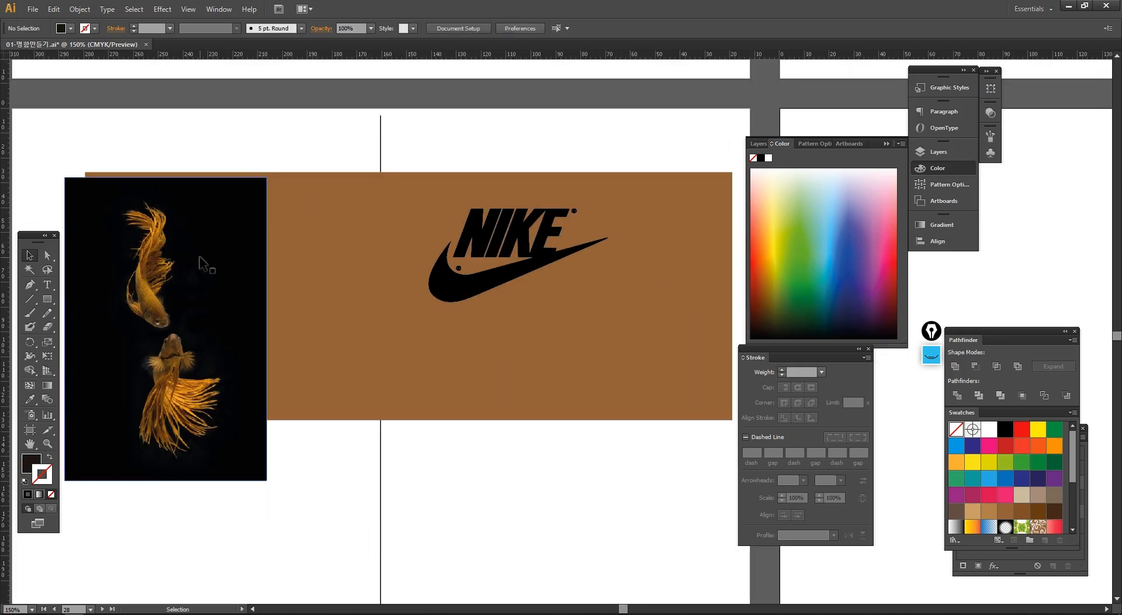
{"action": "left_click", "coordinate": [205, 261]}
{"action": "left_click", "coordinate": [358, 303], "text": "ctrl+alt"}
{"action": "left_click_drag", "start_coordinate": [358, 303], "coordinate": [662, 192]}
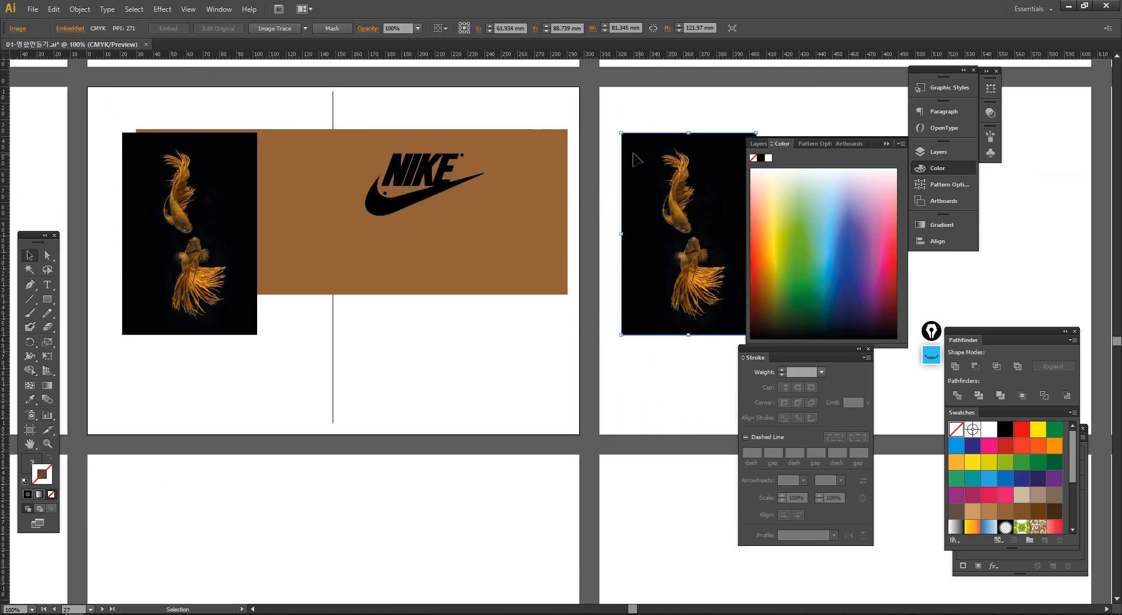
{"action": "left_click_drag", "start_coordinate": [636, 153], "coordinate": [501, 174]}
{"action": "left_click_drag", "start_coordinate": [465, 130], "coordinate": [687, 374]}
{"action": "left_click_drag", "start_coordinate": [533, 261], "coordinate": [485, 237]}
- Try the Line Art preset of Image Trace on the copied goldfish photo and undo the tracing
{"action": "left_click", "coordinate": [305, 29]}
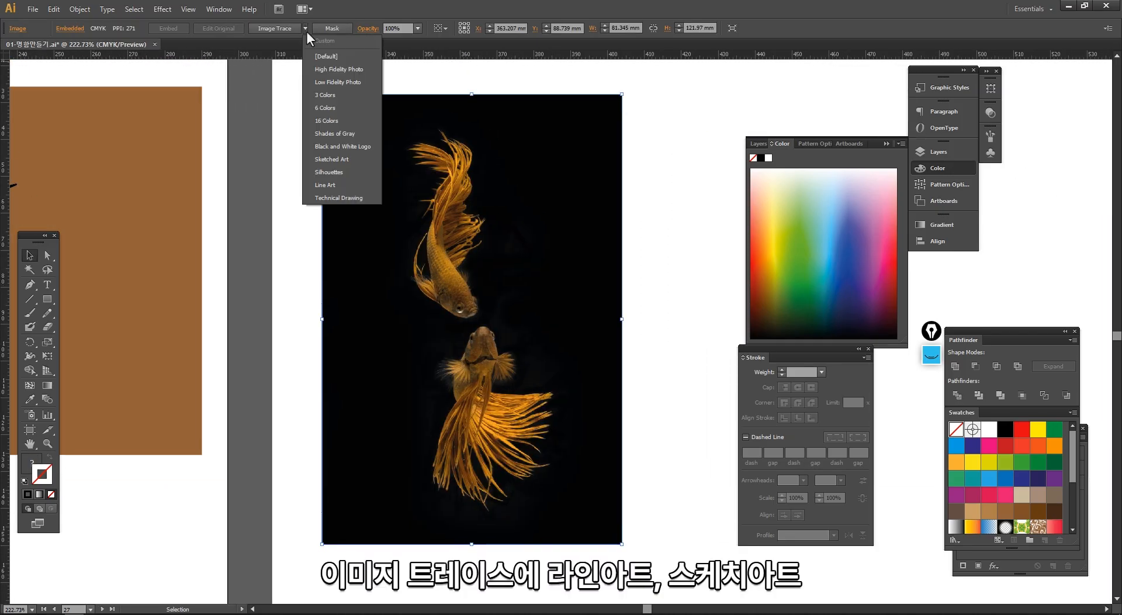
{"action": "left_click", "coordinate": [346, 184]}
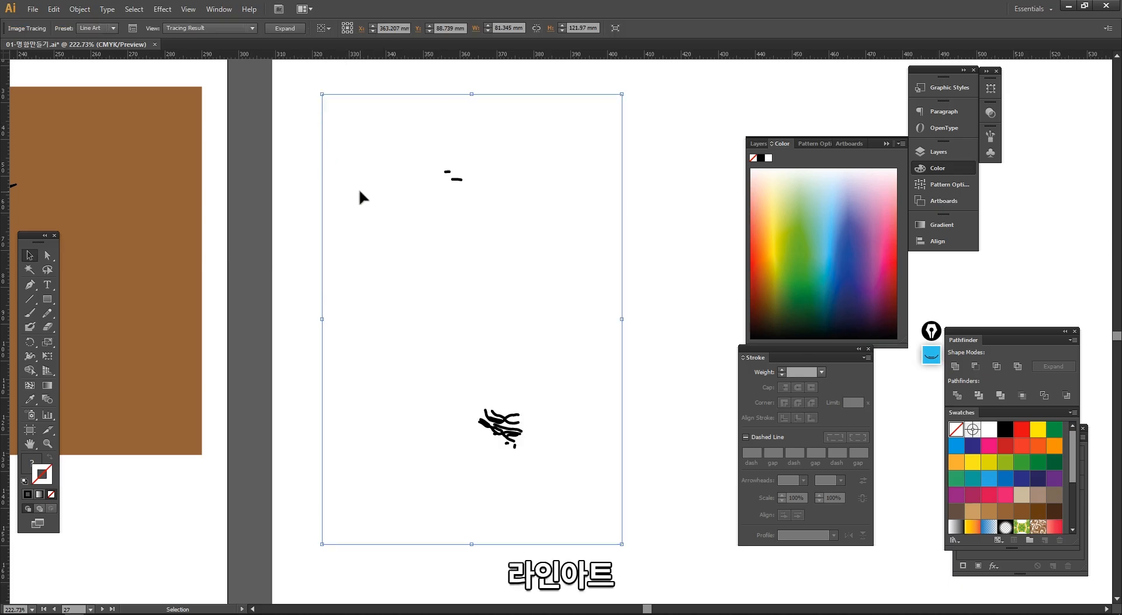
{"action": "key", "text": "ctrl+z"}
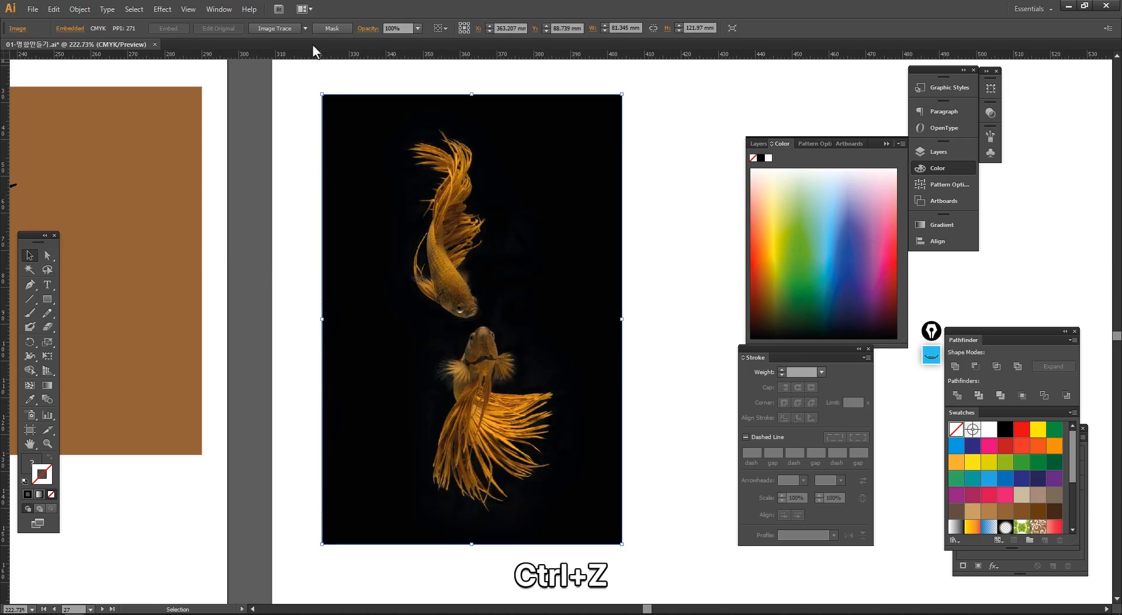
- Try the Technical Drawing preset of Image Trace on the copied goldfish photo and undo the tracing
{"action": "left_click", "coordinate": [305, 28]}
{"action": "left_click", "coordinate": [324, 198]}
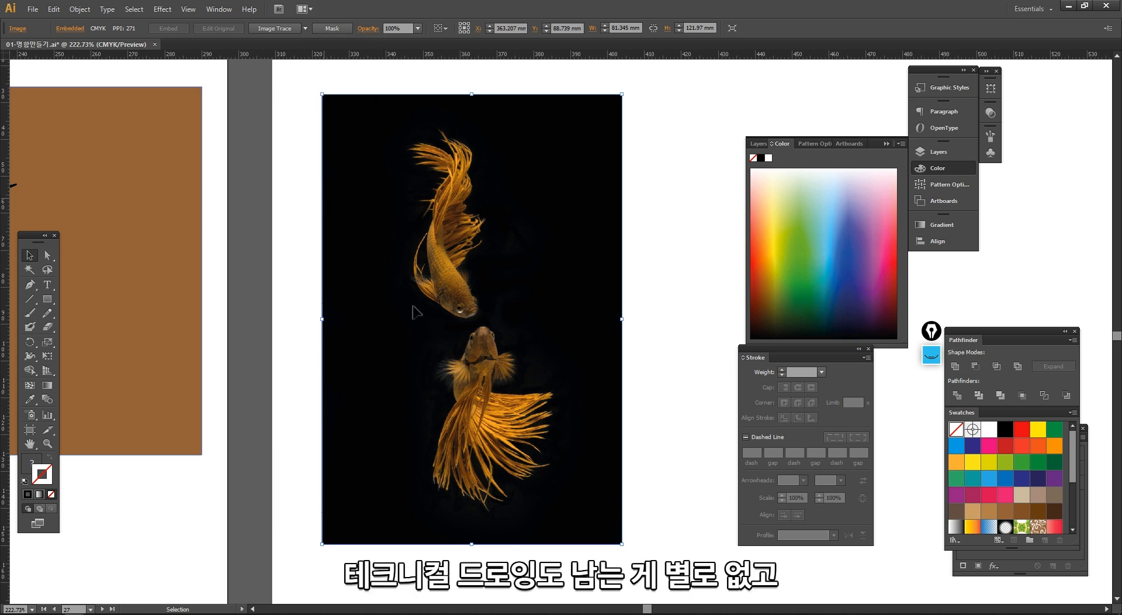
{"action": "key", "text": "ctrl+z"}
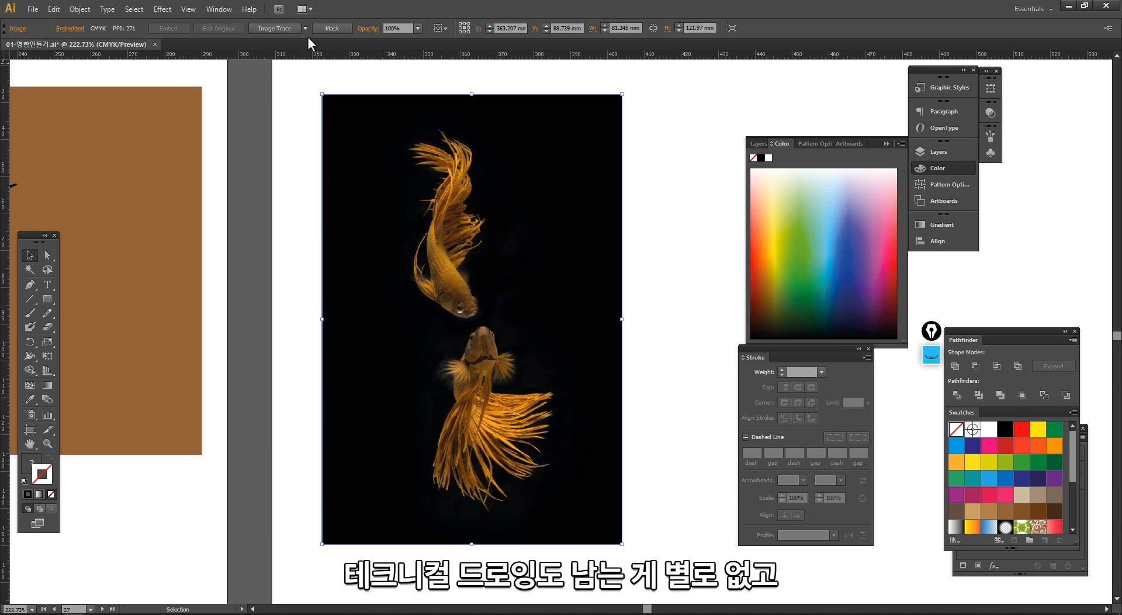
- Trace the copied goldfish photo with the Shades of Gray preset of Image Trace
{"action": "left_click", "coordinate": [305, 28]}
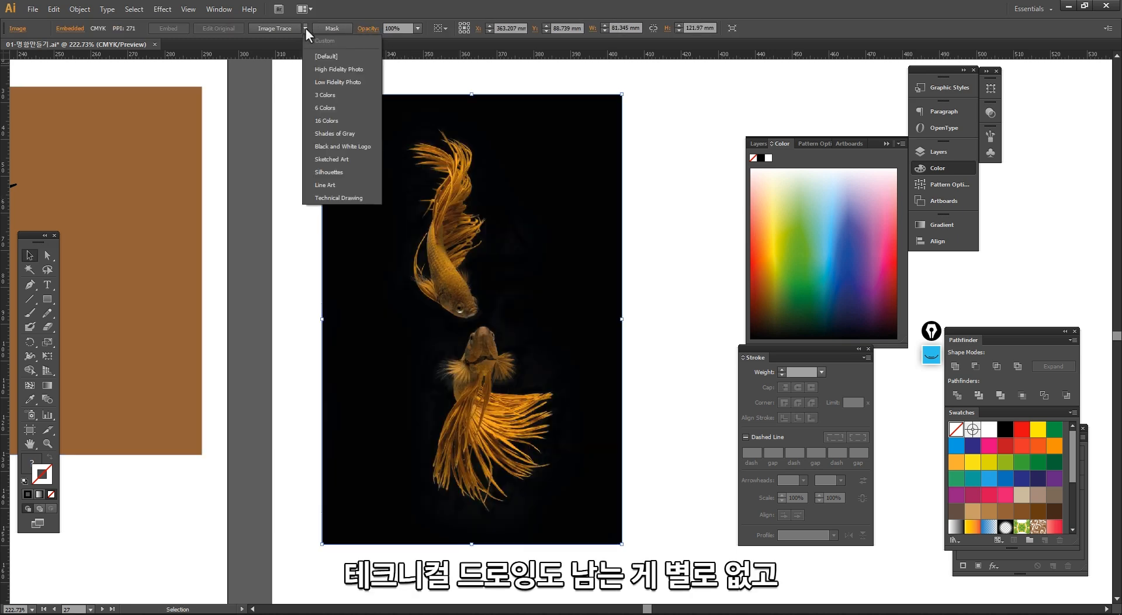
{"action": "left_click", "coordinate": [359, 136]}
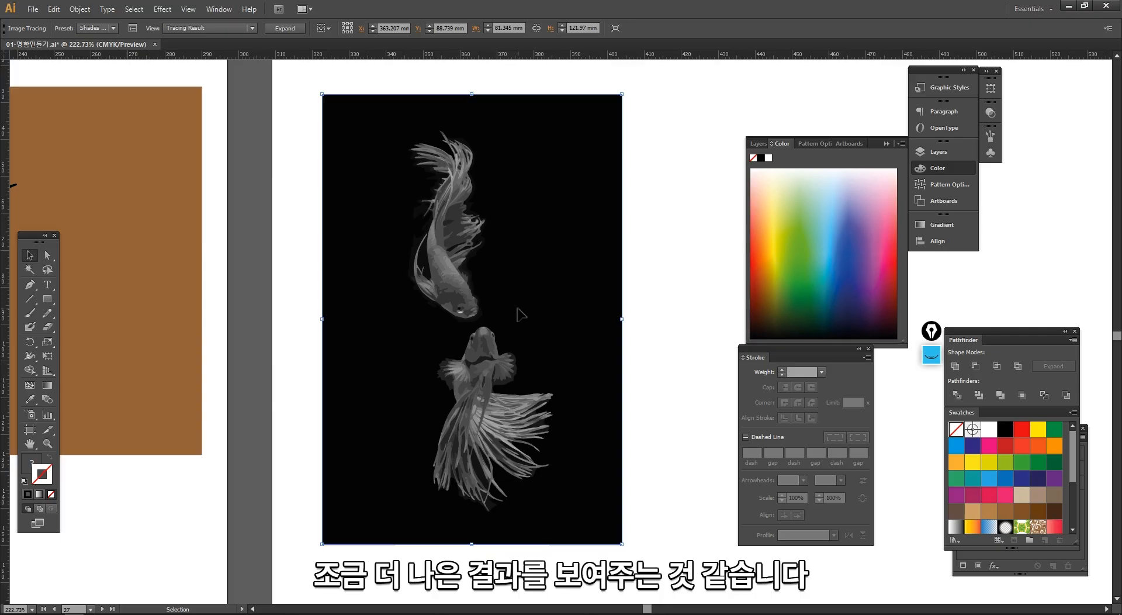
{"action": "left_click", "coordinate": [640, 307]}
{"action": "left_click", "coordinate": [535, 271]}
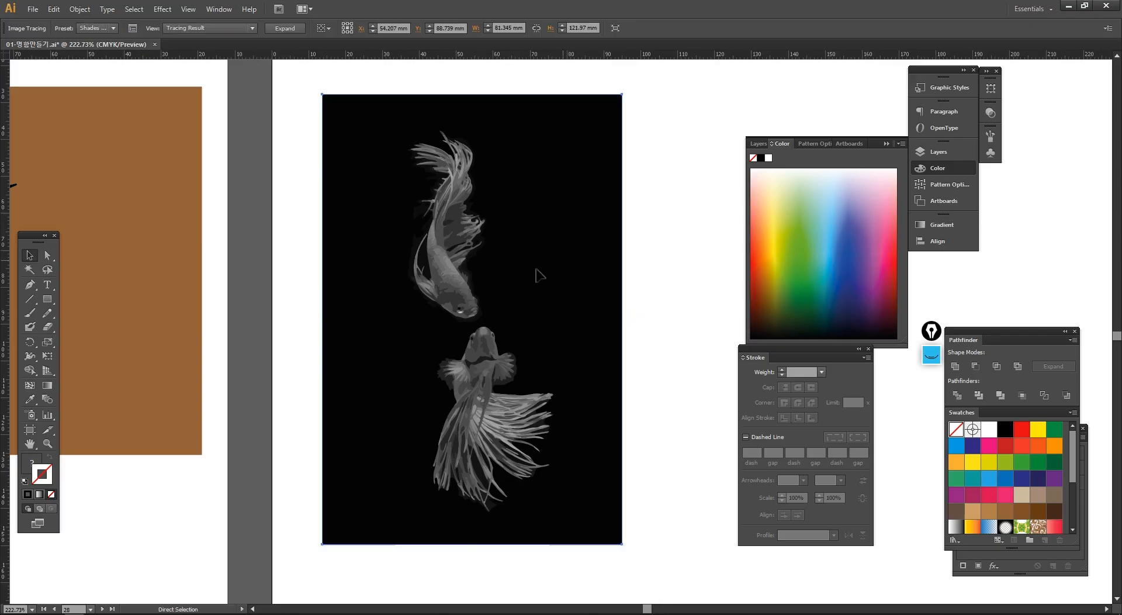
- Examine the upper fish of the grayscale tracing up close, leaving isolation mode
{"action": "left_click_drag", "start_coordinate": [368, 122], "coordinate": [531, 349]}
{"action": "right_click", "coordinate": [556, 330]}
{"action": "left_click", "coordinate": [601, 386]}
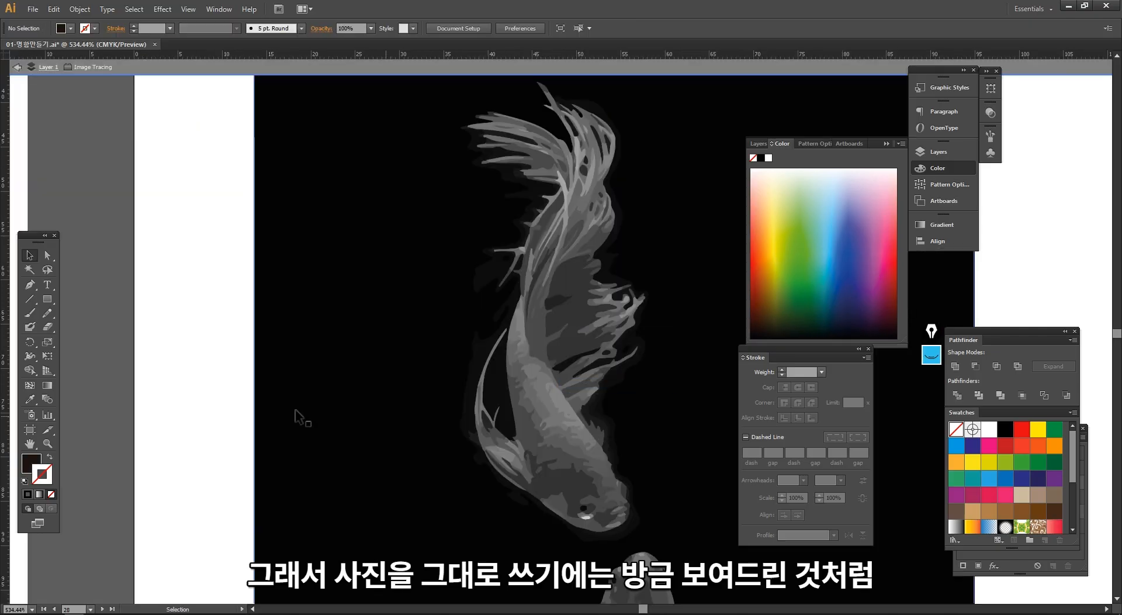
{"action": "key", "text": "Escape"}
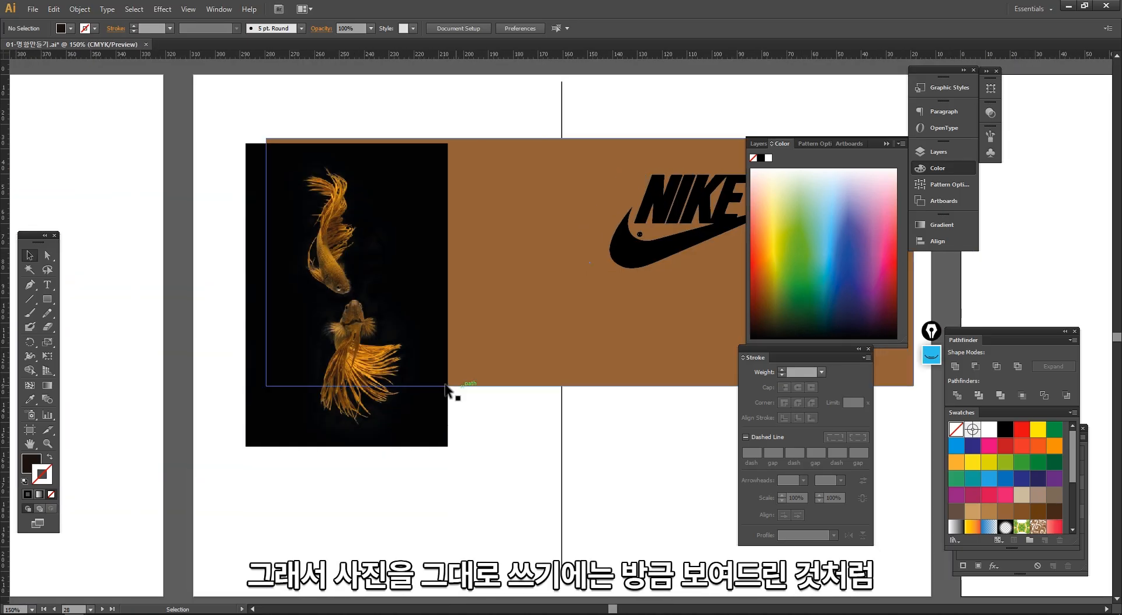
{"action": "mouse_move", "coordinate": [386, 395]}
{"action": "left_mouse_down"}
{"action": "mouse_move", "coordinate": [312, 395]}
{"action": "mouse_move", "coordinate": [365, 450]}
{"action": "left_mouse_up"}
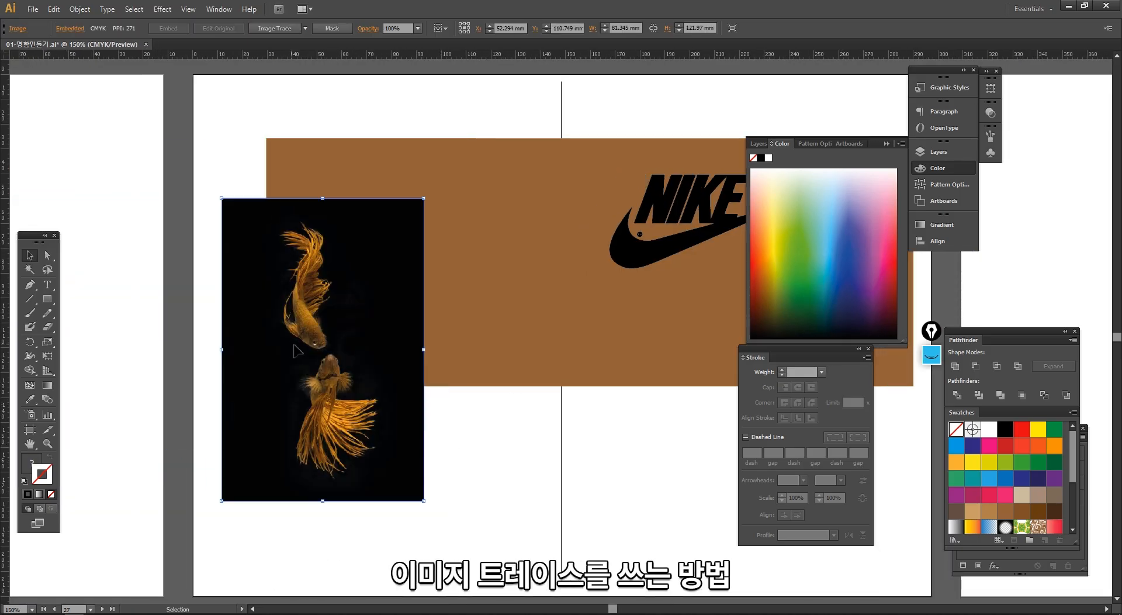
- Inspect the fine fins and scales of the upper fish in the original goldfish photo
{"action": "left_click_drag", "start_coordinate": [266, 247], "coordinate": [363, 373]}
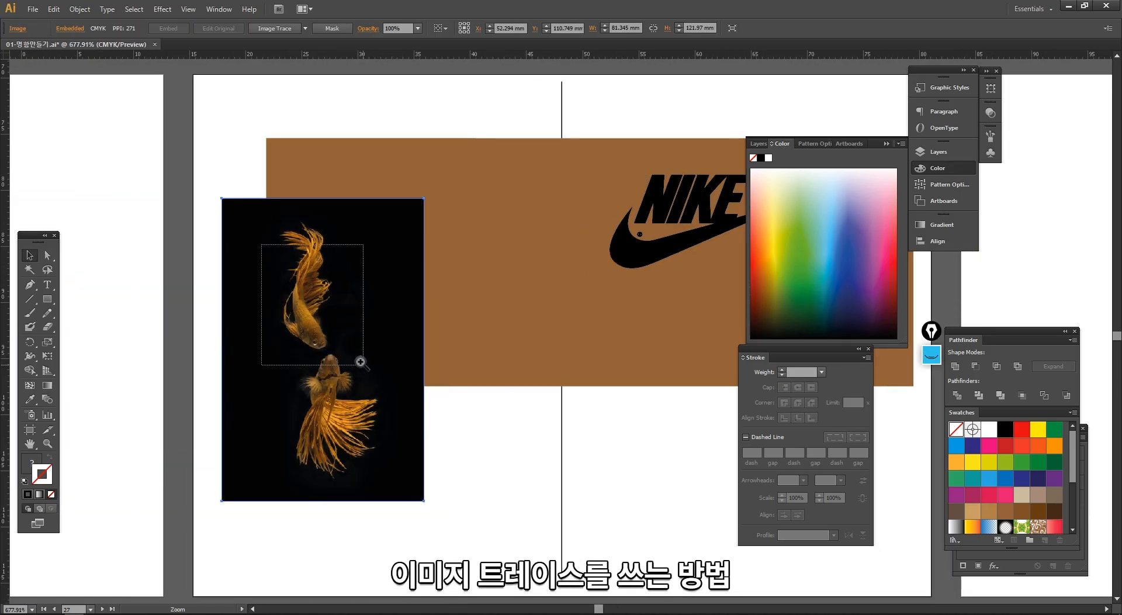
{"action": "left_click_drag", "start_coordinate": [349, 256], "coordinate": [583, 465]}
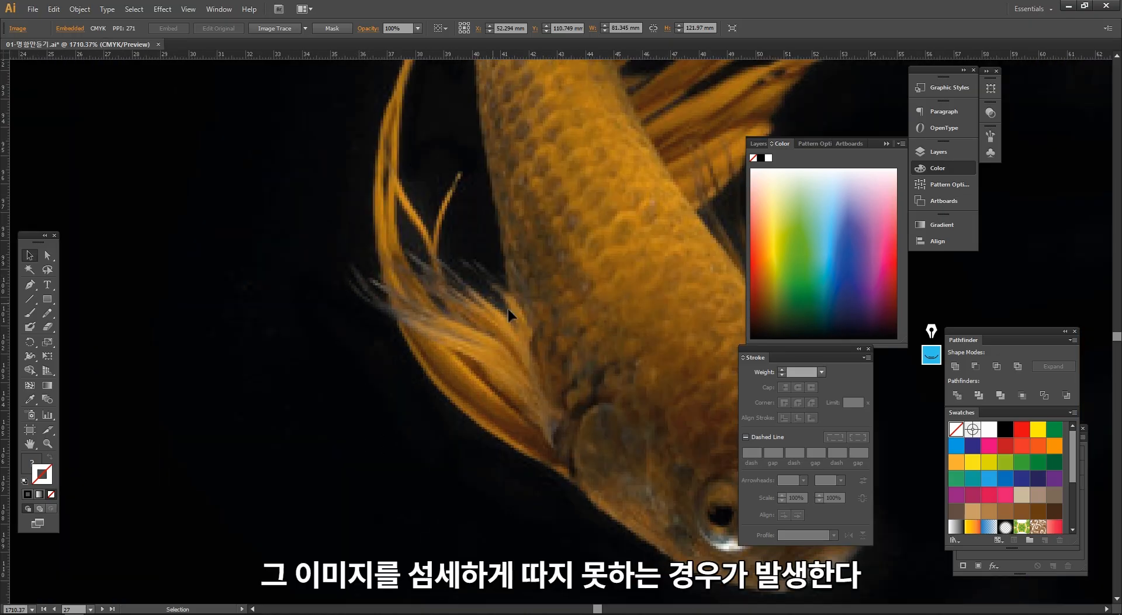
{"action": "left_click", "coordinate": [554, 347], "text": "alt"}
- Switch to the Untitled-1 document in Photoshop and zoom in to 400% on the cut-out goldfish's ragged fin edges
{"action": "key", "text": "alt+Tab"}
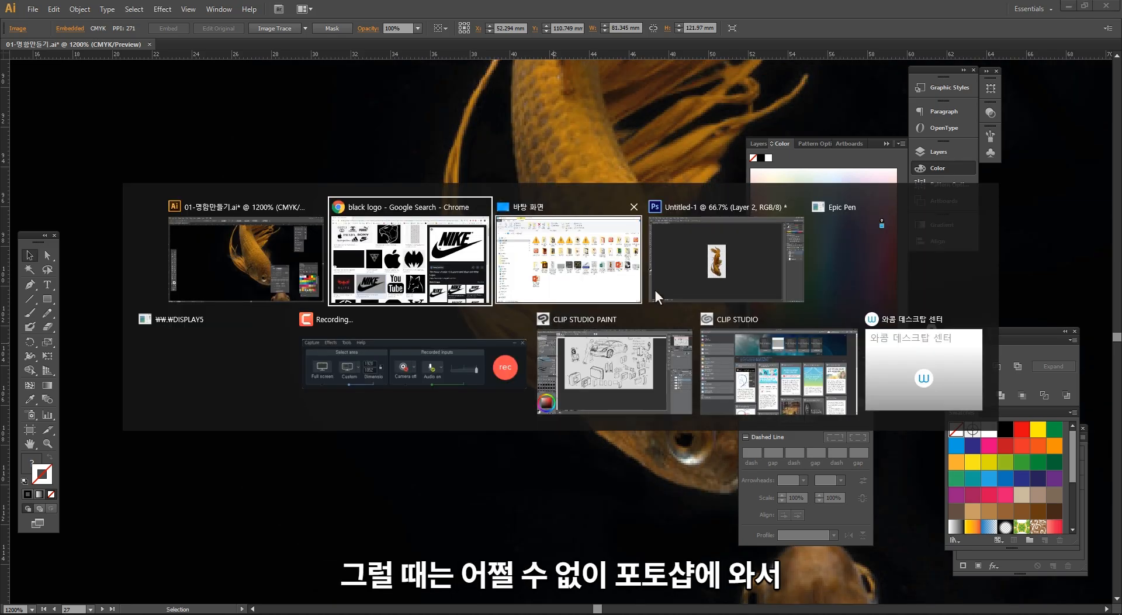
{"action": "key", "text": "Escape"}
{"action": "key", "text": "alt+Tab"}
{"action": "left_click_drag", "start_coordinate": [499, 352], "coordinate": [935, 350]}
{"action": "left_click", "coordinate": [1001, 303]}
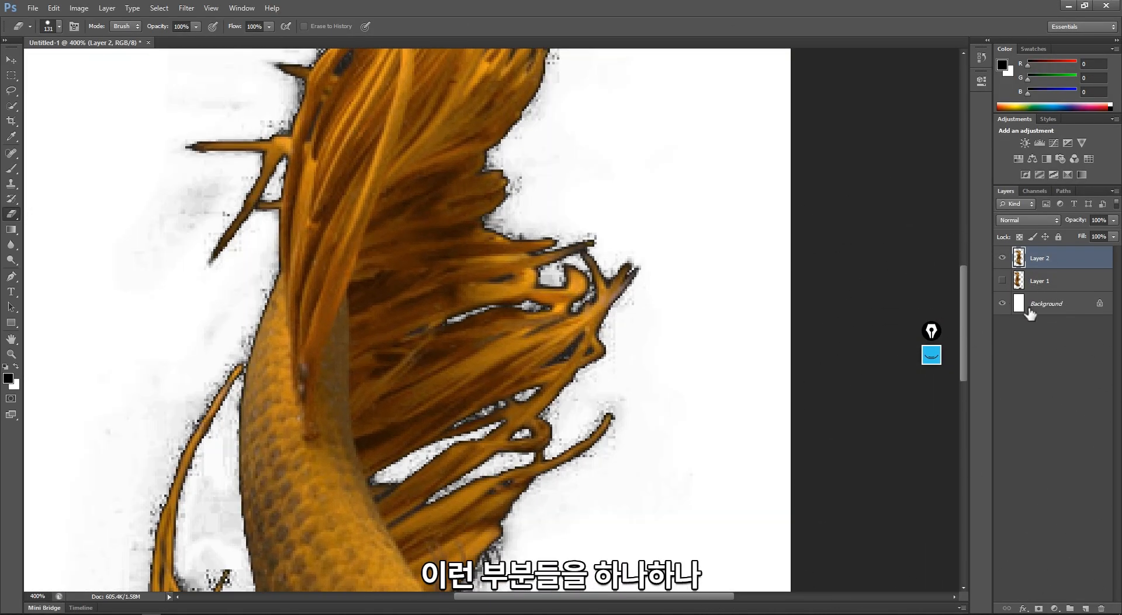
- Shrink the hard eraser brush to about 7 px and make Layer 2 the active layer
{"action": "left_click", "coordinate": [1041, 310]}
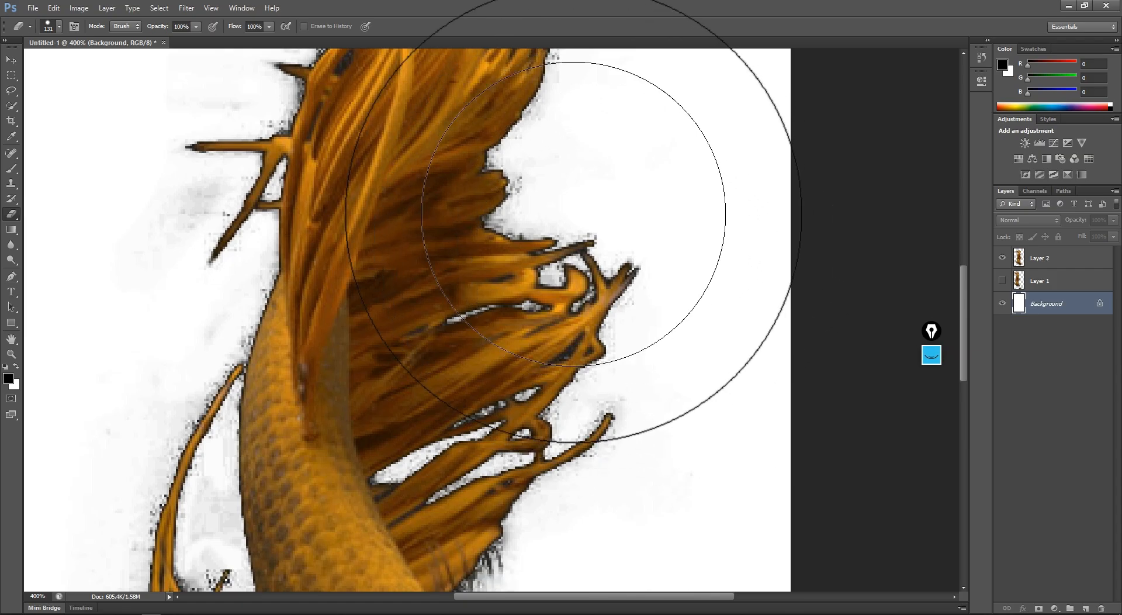
{"action": "right_click", "coordinate": [588, 231]}
{"action": "left_click", "coordinate": [606, 257]}
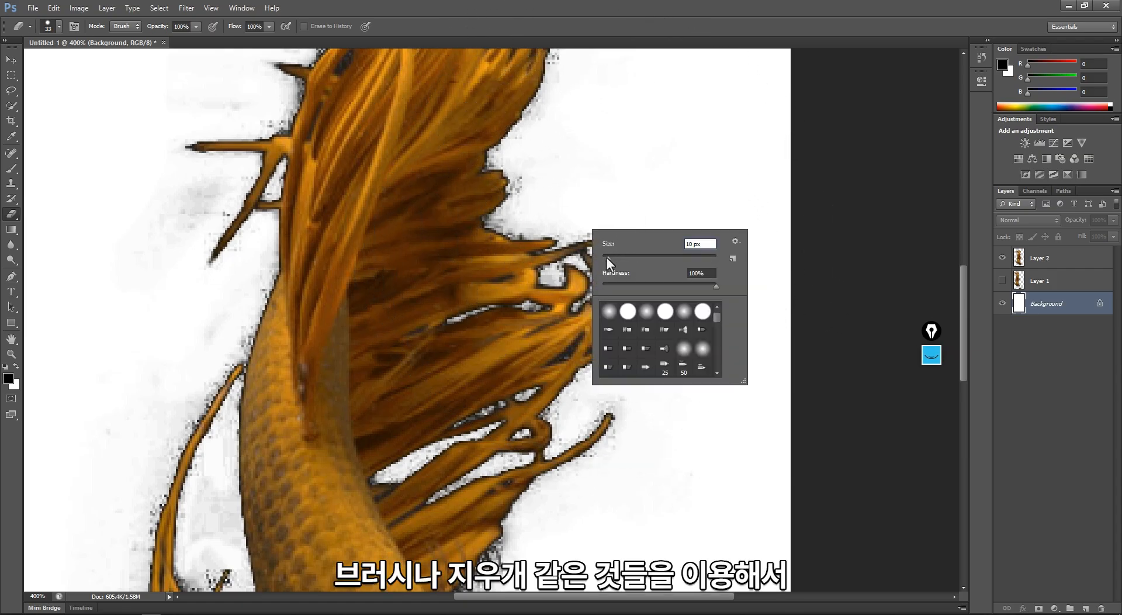
{"action": "left_click_drag", "start_coordinate": [629, 287], "coordinate": [614, 285]}
{"action": "left_click", "coordinate": [514, 215]}
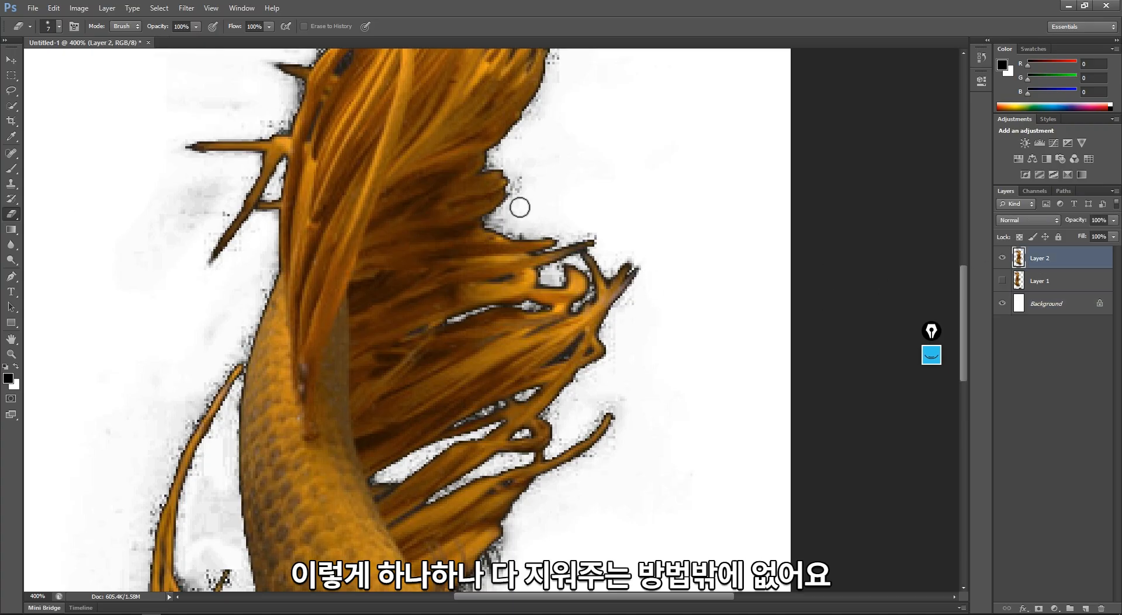
- Erase the leftover dark background pixels along the outer edge of the goldfish's fins on Layer 2
{"action": "mouse_move", "coordinate": [520, 207]}
{"action": "left_mouse_down"}
{"action": "mouse_move", "coordinate": [511, 210]}
{"action": "mouse_move", "coordinate": [517, 184]}
{"action": "left_mouse_up"}
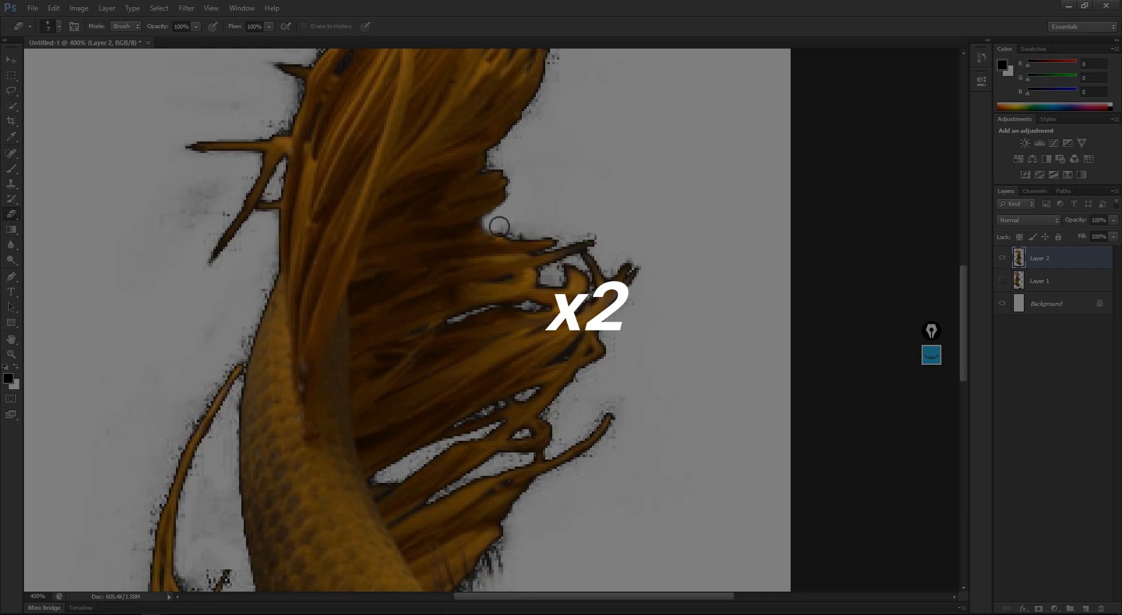
{"action": "left_click_drag", "start_coordinate": [499, 226], "coordinate": [583, 230]}
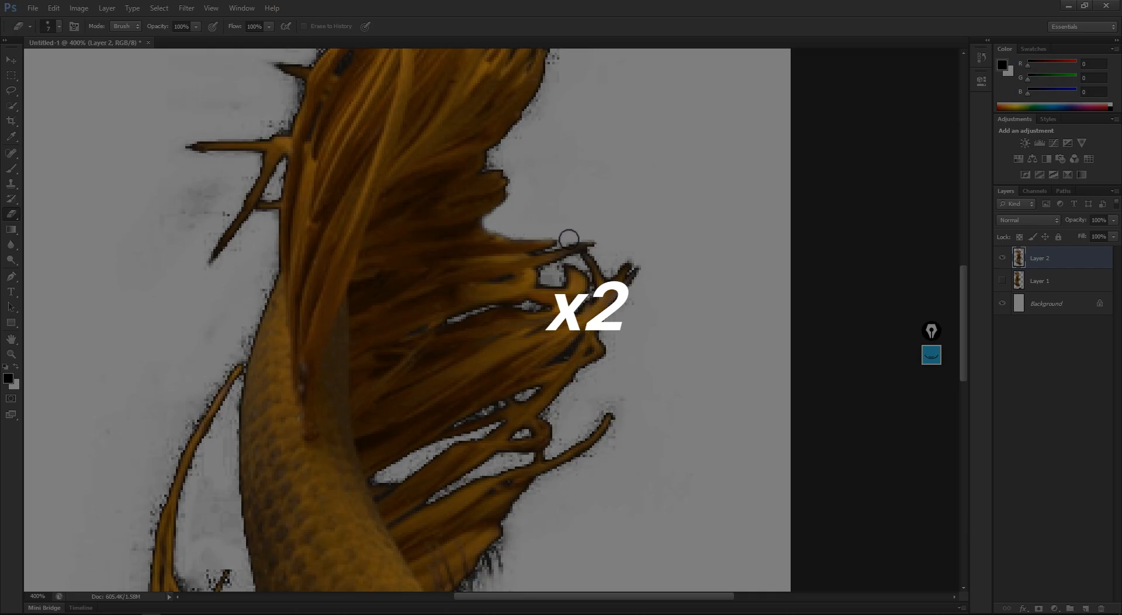
{"action": "left_click_drag", "start_coordinate": [609, 269], "coordinate": [632, 246]}
{"action": "scroll", "coordinate": [522, 153], "scroll_direction": "up", "scroll_amount": 3}
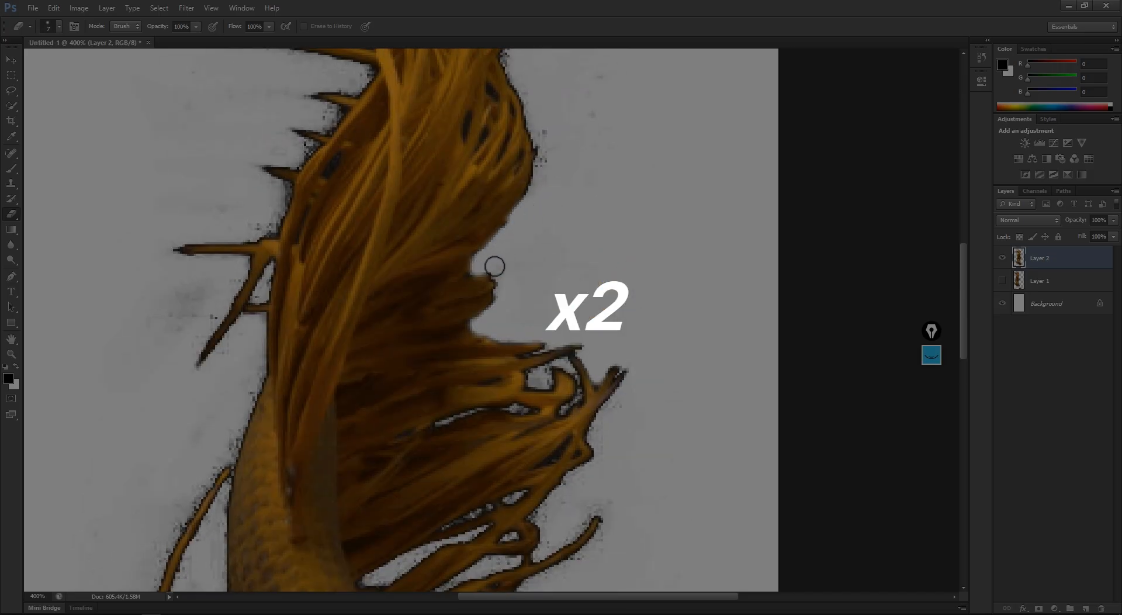
{"action": "key", "text": "ctrl+0"}
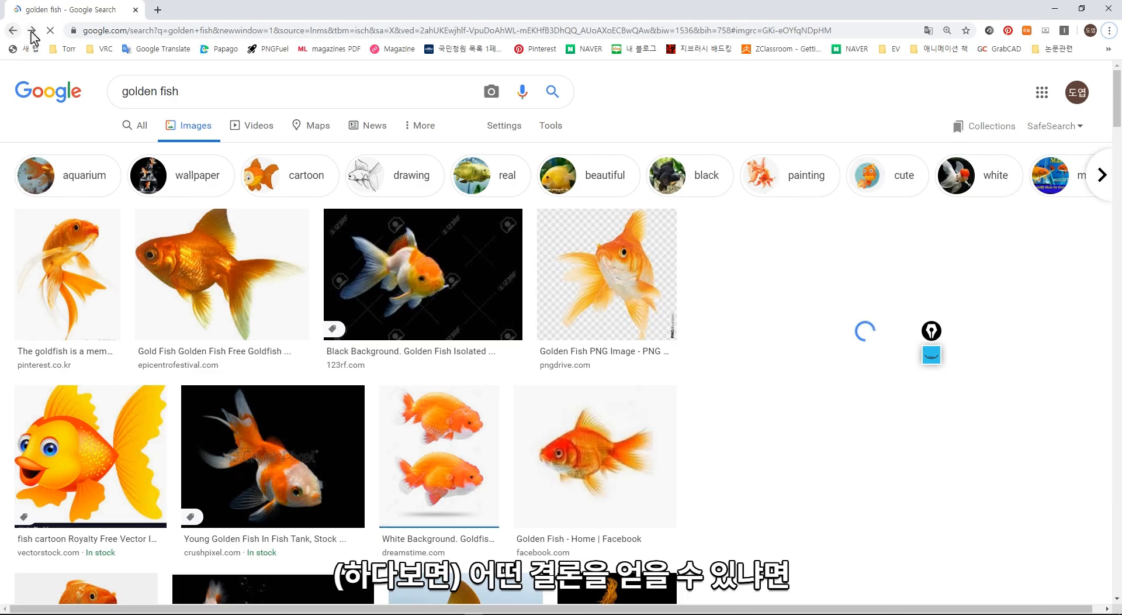
- Switch to the golden fish image search in Chrome and bring back the preview of the goldfish pair on black
{"action": "left_click", "coordinate": [32, 30]}
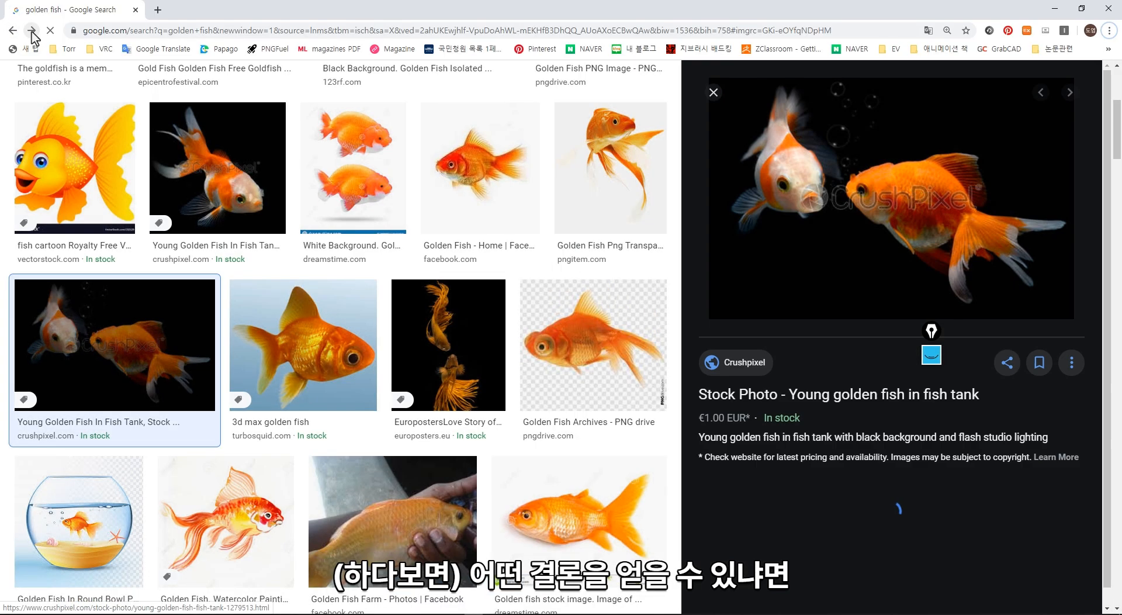
{"action": "left_click", "coordinate": [32, 30]}
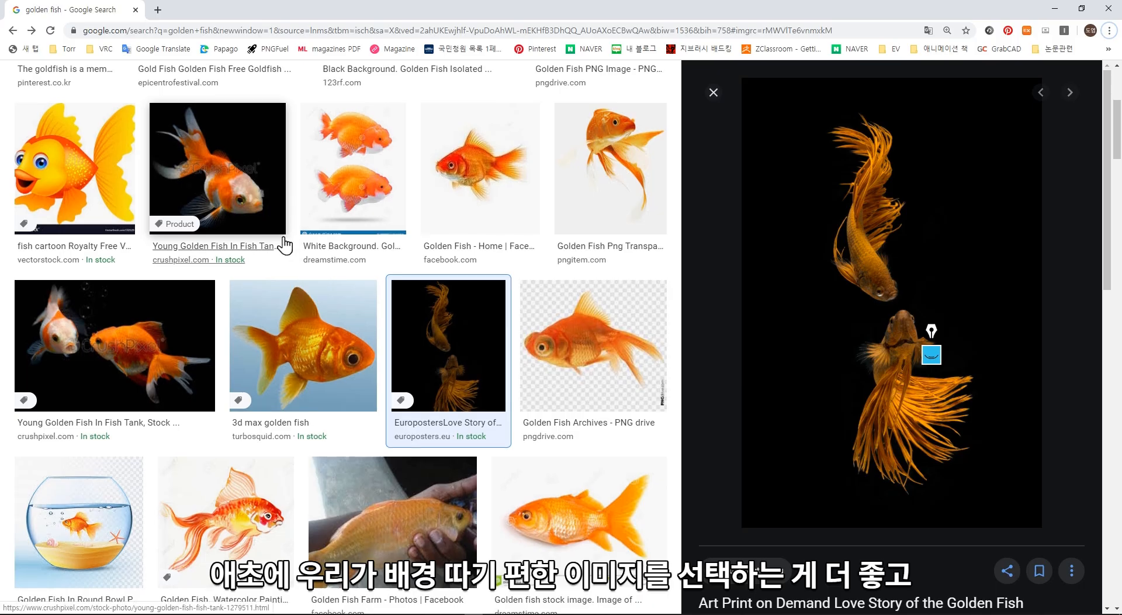
{"action": "scroll", "coordinate": [362, 261], "scroll_direction": "up", "scroll_amount": 5}
{"action": "key", "text": "alt+Tab"}
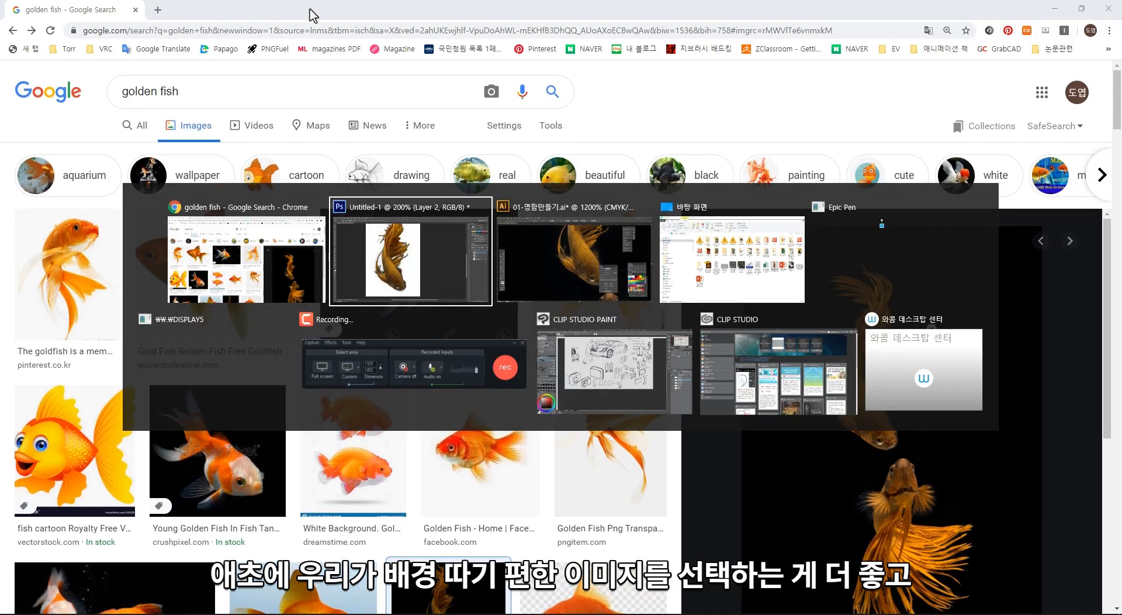
{"action": "key", "text": "Escape"}
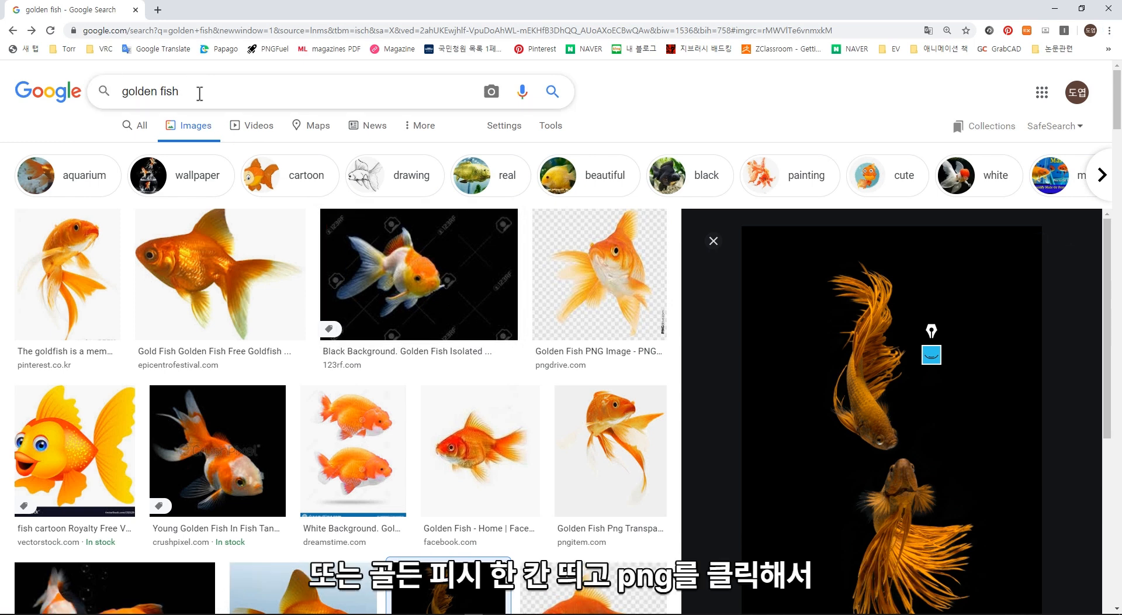
- Search Google Images for "golden fish png" and preview cut-out results, ending with the single Tropical fish aquarium goldfish
{"action": "type", "text": "png"}
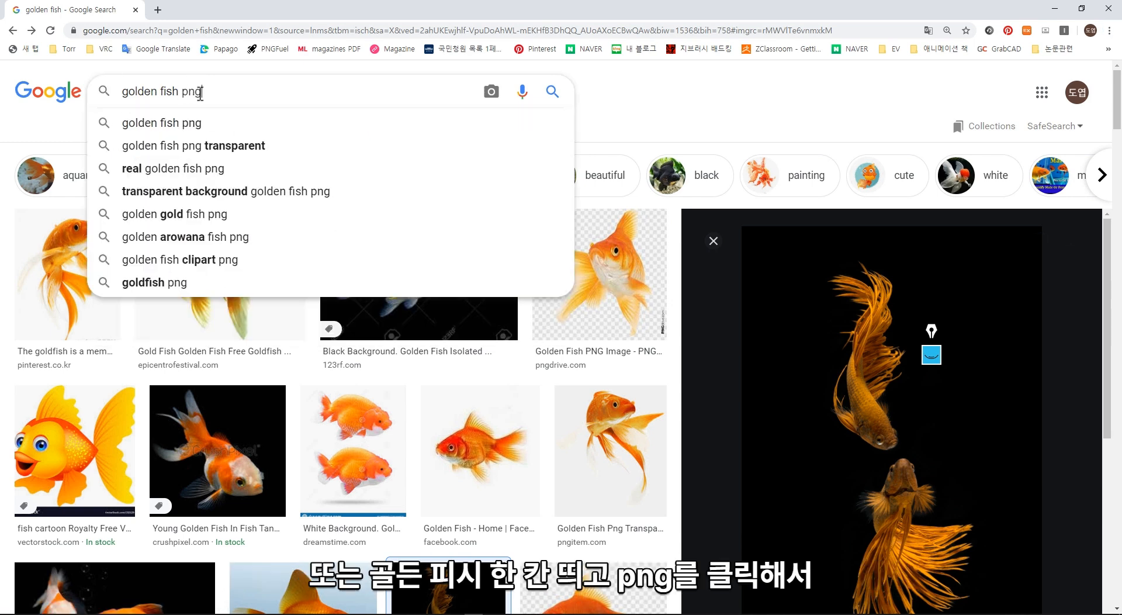
{"action": "key", "text": "Return"}
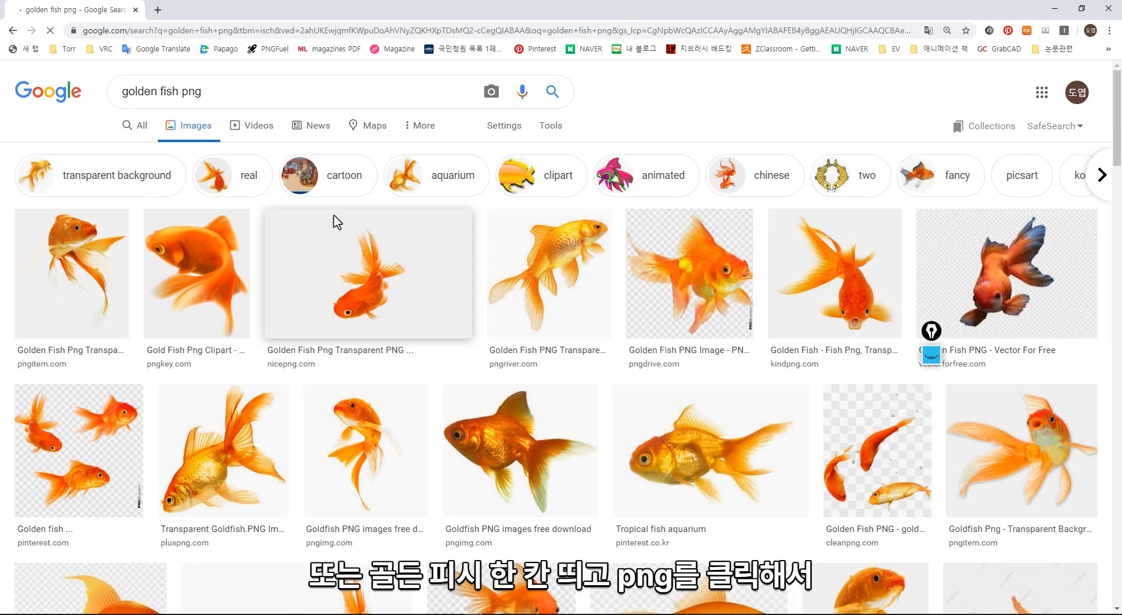
{"action": "left_click", "coordinate": [112, 297]}
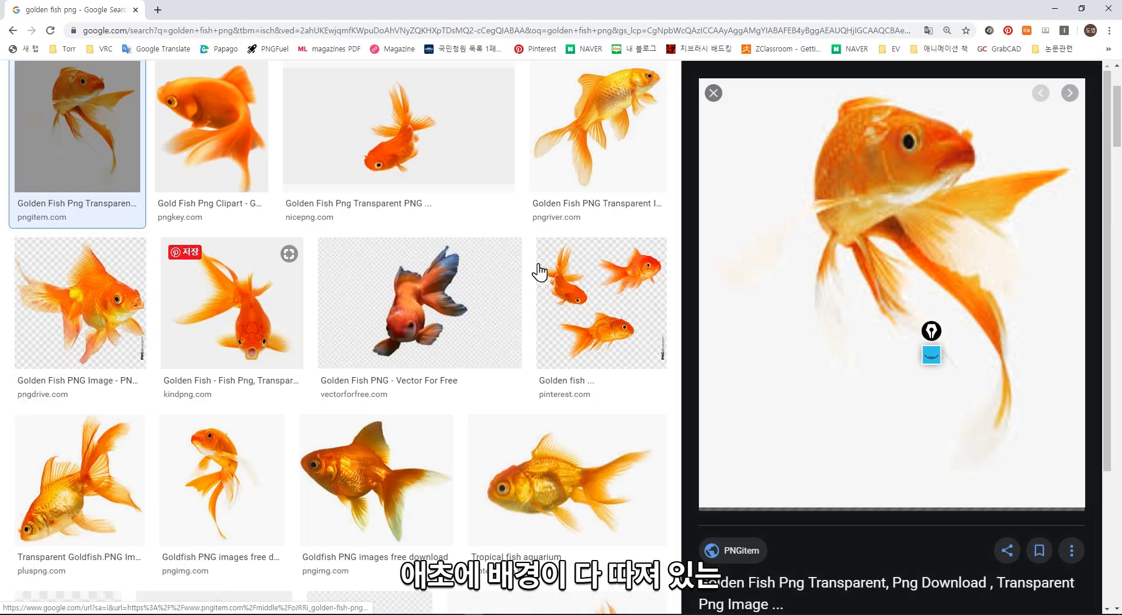
{"action": "left_click", "coordinate": [655, 269]}
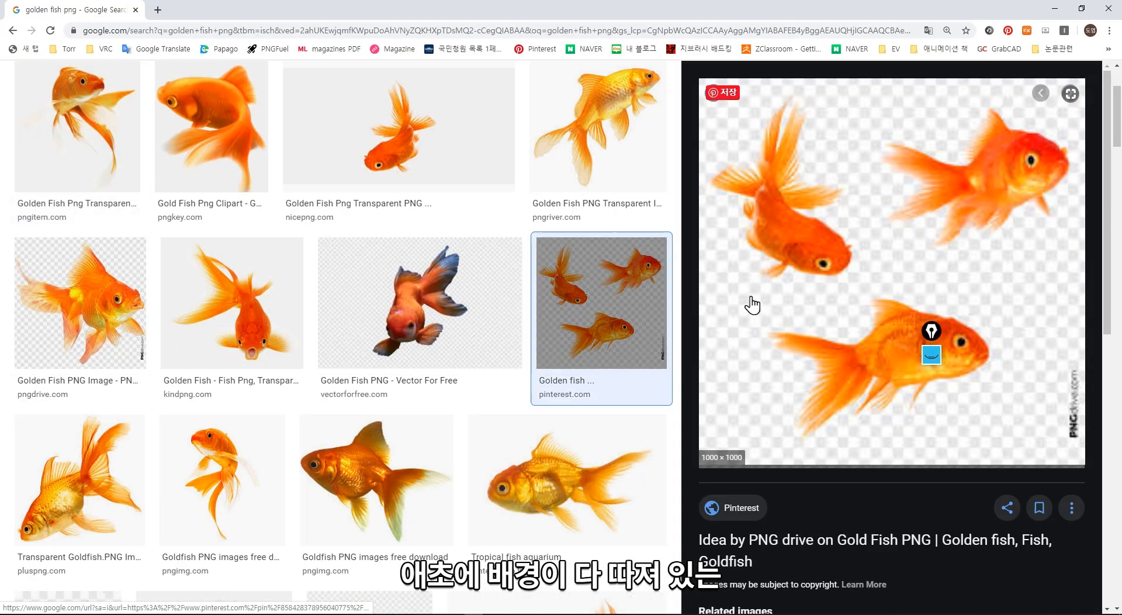
{"action": "left_click", "coordinate": [562, 453]}
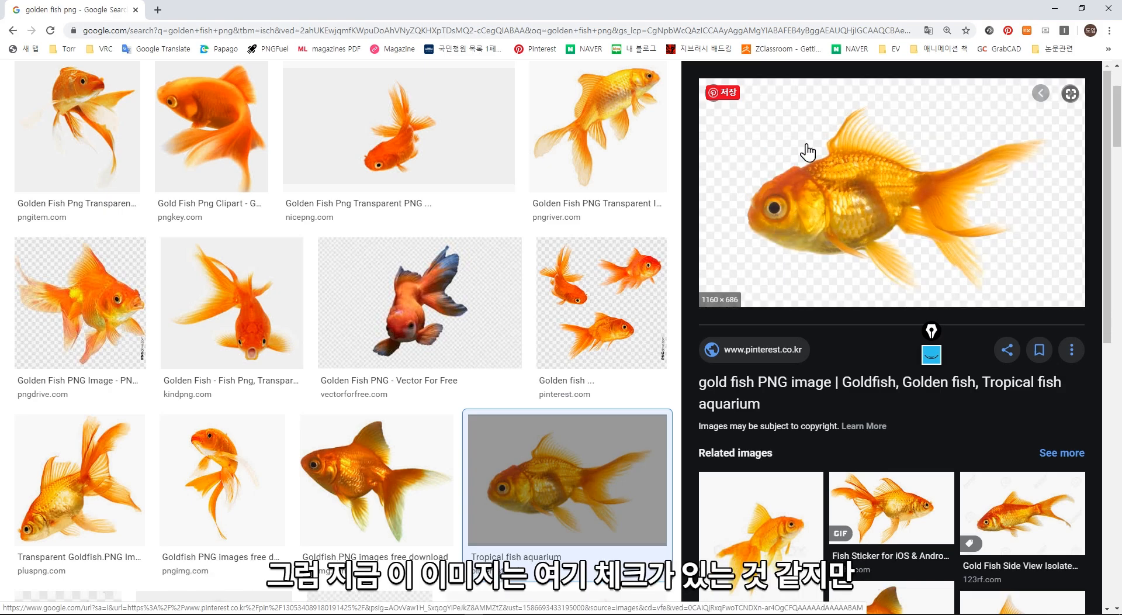
- Save the previewed Tropical fish aquarium goldfish image to the desktop as a PNG file
{"action": "right_click", "coordinate": [819, 209]}
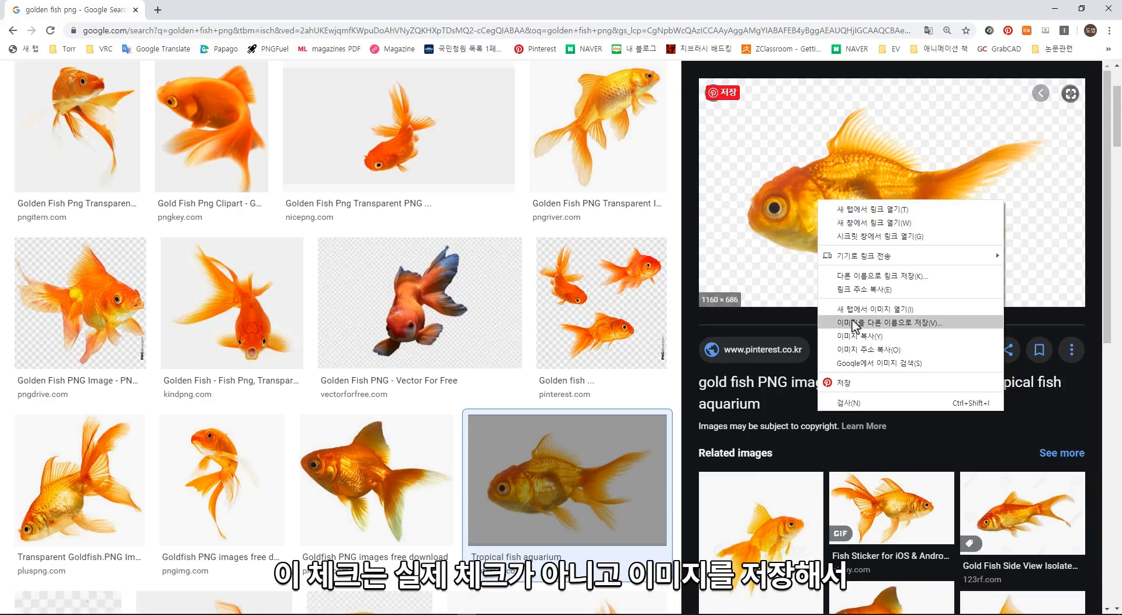
{"action": "left_click", "coordinate": [855, 323]}
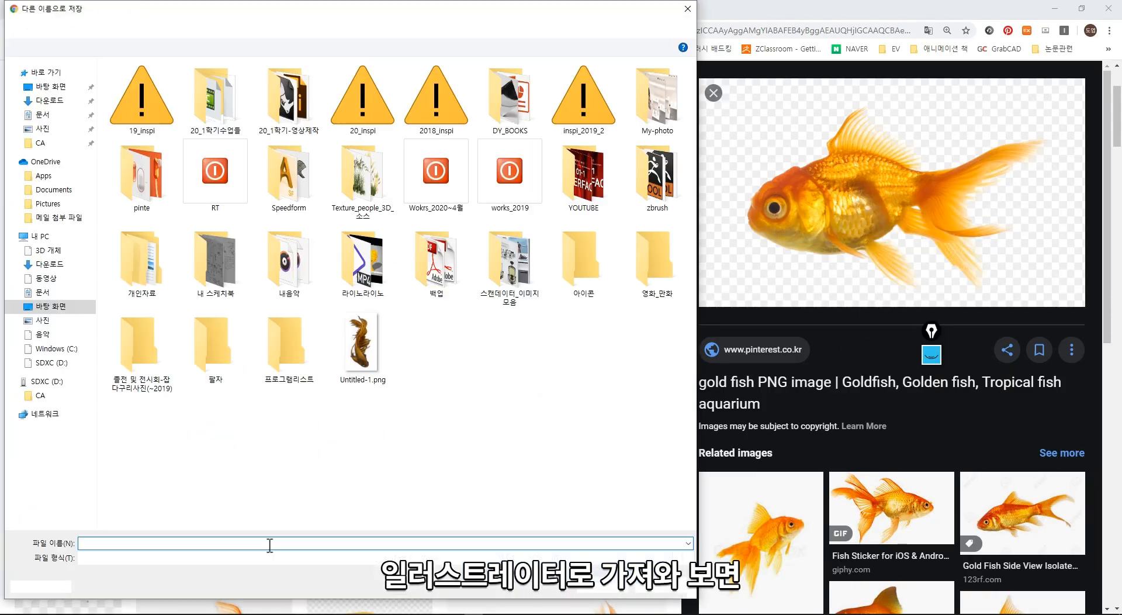
{"action": "left_click", "coordinate": [600, 587]}
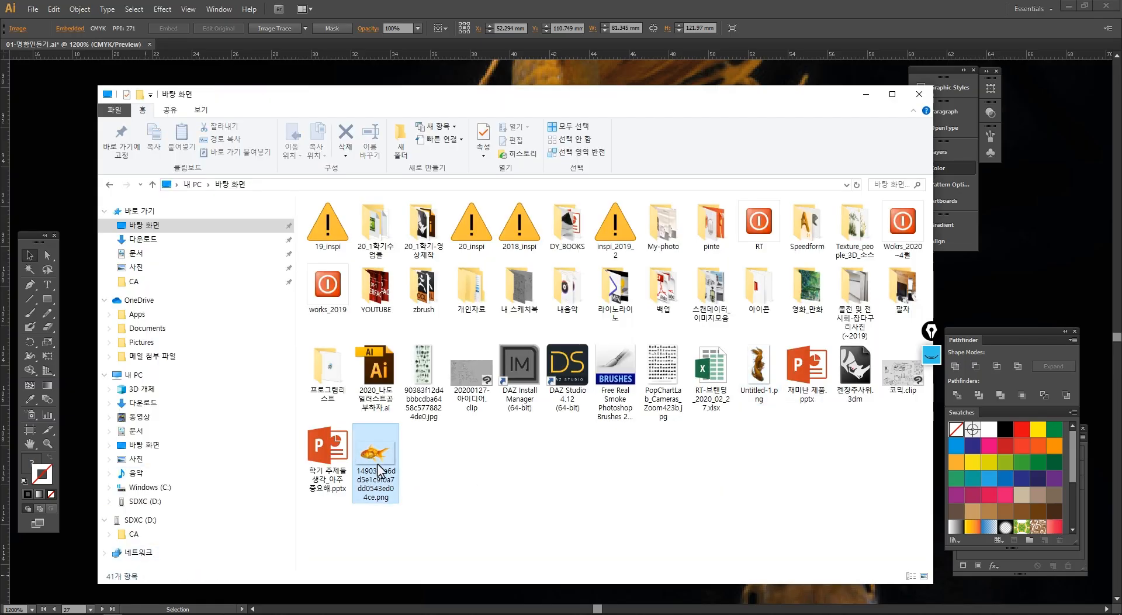
- Place the saved goldfish PNG in the Illustrator document and scale it to about 104 × 61 mm below the brown rectangle, overlapping the dark photo
{"action": "left_click_drag", "start_coordinate": [378, 464], "coordinate": [69, 124]}
{"action": "left_click", "coordinate": [63, 160]}
{"action": "left_click", "coordinate": [507, 270], "text": "ctrl+alt"}
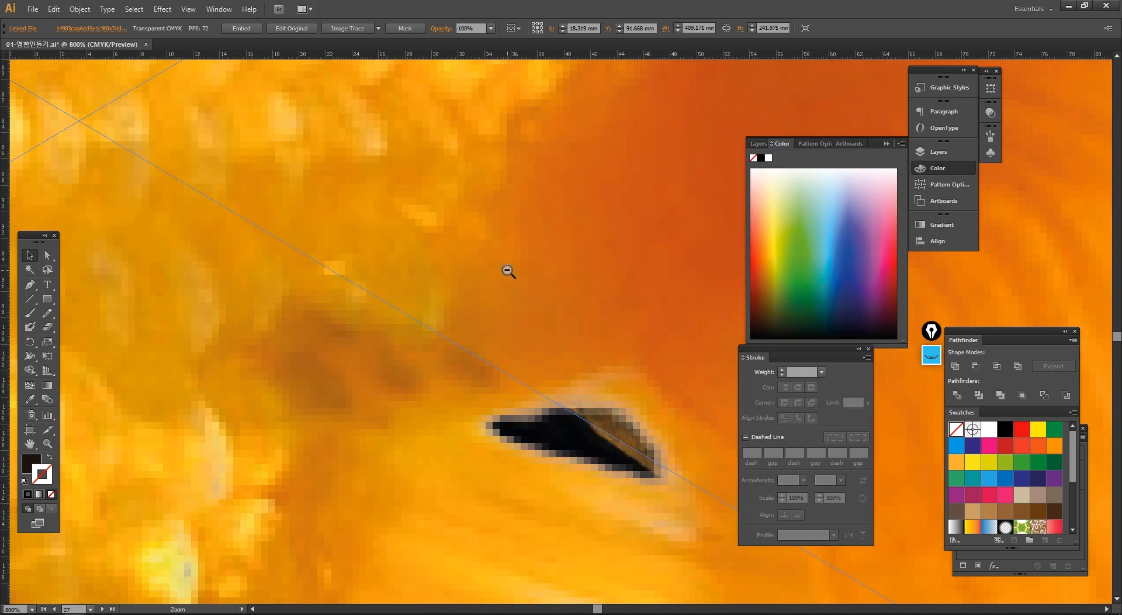
{"action": "left_click", "coordinate": [507, 270], "text": "ctrl+alt"}
{"action": "left_click", "coordinate": [507, 270], "text": "ctrl+alt"}
{"action": "left_click", "coordinate": [507, 270], "text": "ctrl+alt"}
{"action": "left_click", "coordinate": [507, 270], "text": "ctrl+alt"}
{"action": "left_click", "coordinate": [507, 270], "text": "ctrl+alt"}
{"action": "left_click", "coordinate": [507, 270], "text": "ctrl+alt"}
{"action": "left_click", "coordinate": [549, 329], "text": "ctrl+alt"}
{"action": "left_click_drag", "start_coordinate": [544, 330], "coordinate": [406, 228]}
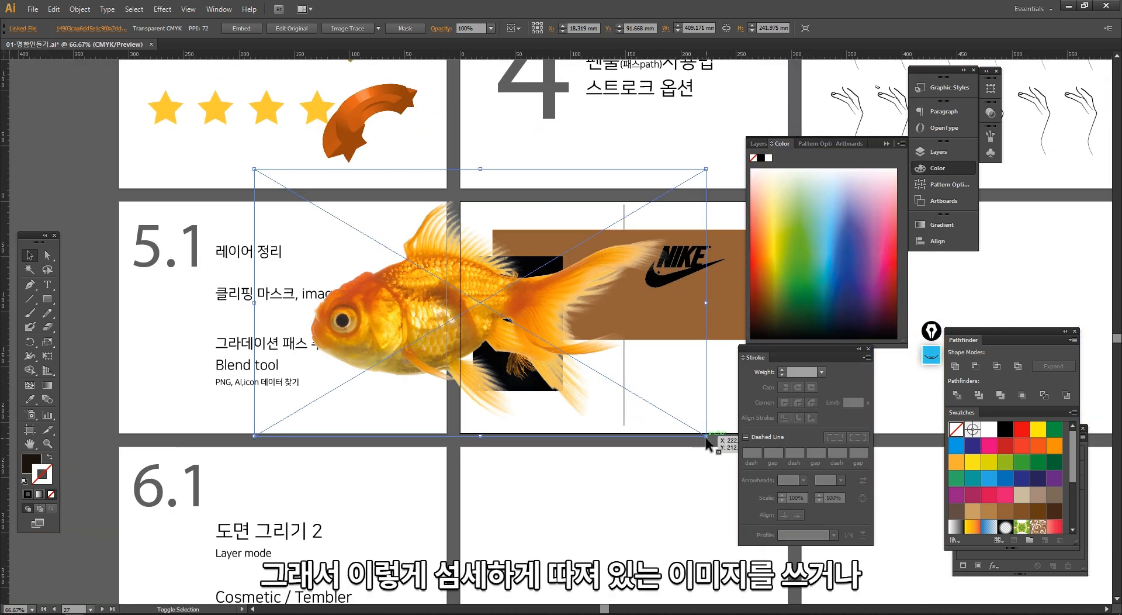
{"action": "left_click_drag", "start_coordinate": [707, 433], "coordinate": [593, 433]}
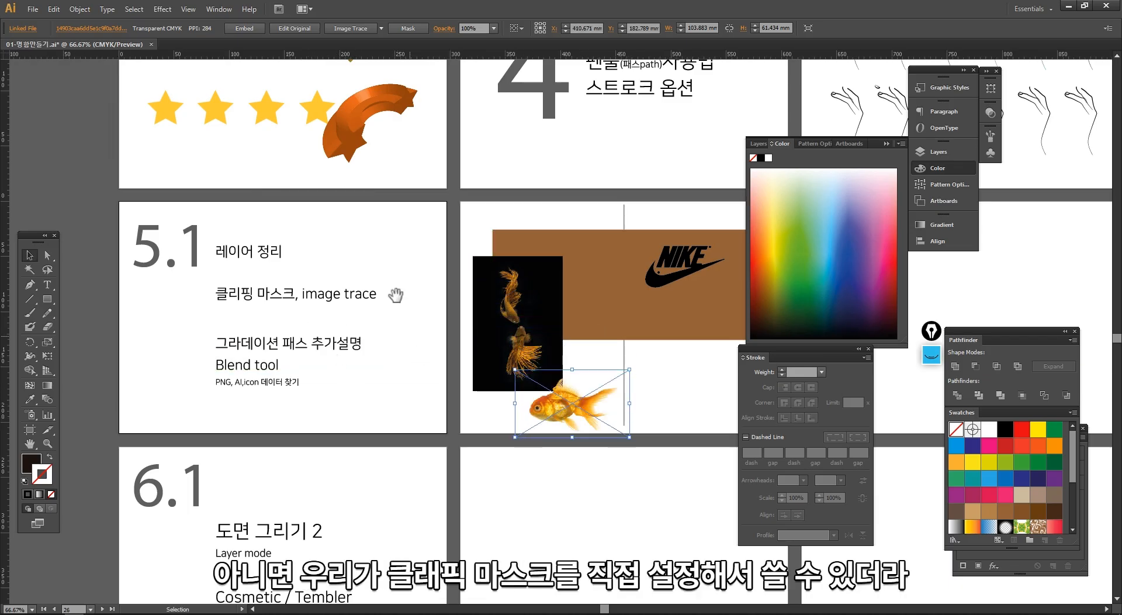
- Inspect the placed goldfish PNG's transparent edges over the dark photo and clear the selection
{"action": "key", "text": "ctrl+space"}
{"action": "left_click_drag", "start_coordinate": [416, 295], "coordinate": [640, 478]}
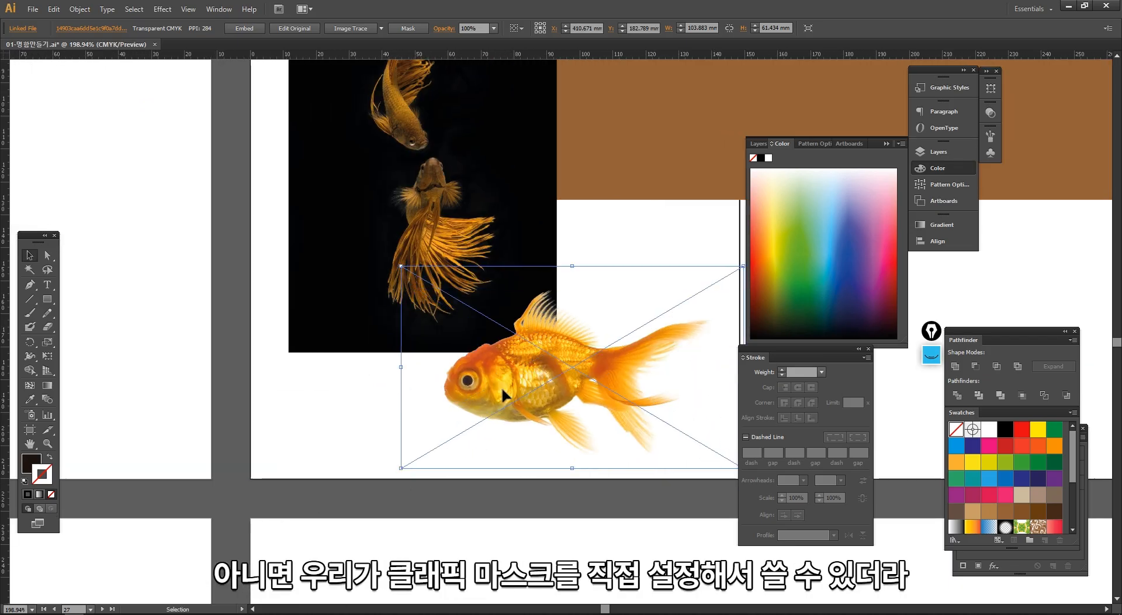
{"action": "left_click", "coordinate": [388, 436]}
{"action": "key", "text": "ctrl+alt+space"}
{"action": "left_click", "coordinate": [512, 317], "text": "ctrl+alt"}
{"action": "left_click", "coordinate": [512, 317], "text": "ctrl+alt"}
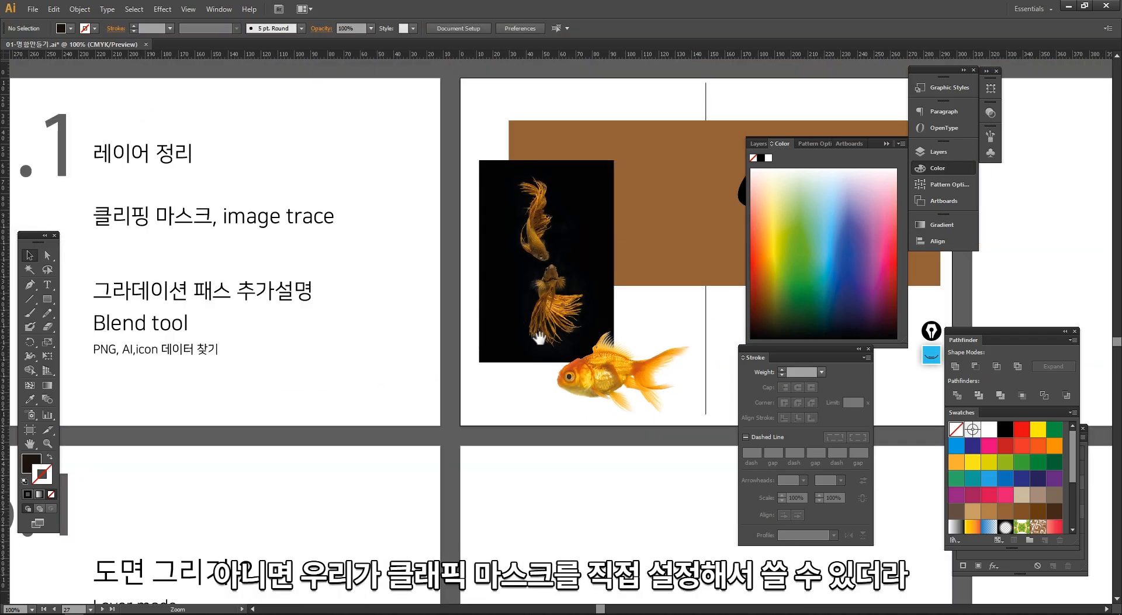
- Examine the Nike logo, the transparent goldfish and the fine detail of the dark goldfish photo up close
{"action": "key", "text": "space"}
{"action": "left_click_drag", "start_coordinate": [554, 339], "coordinate": [368, 384]}
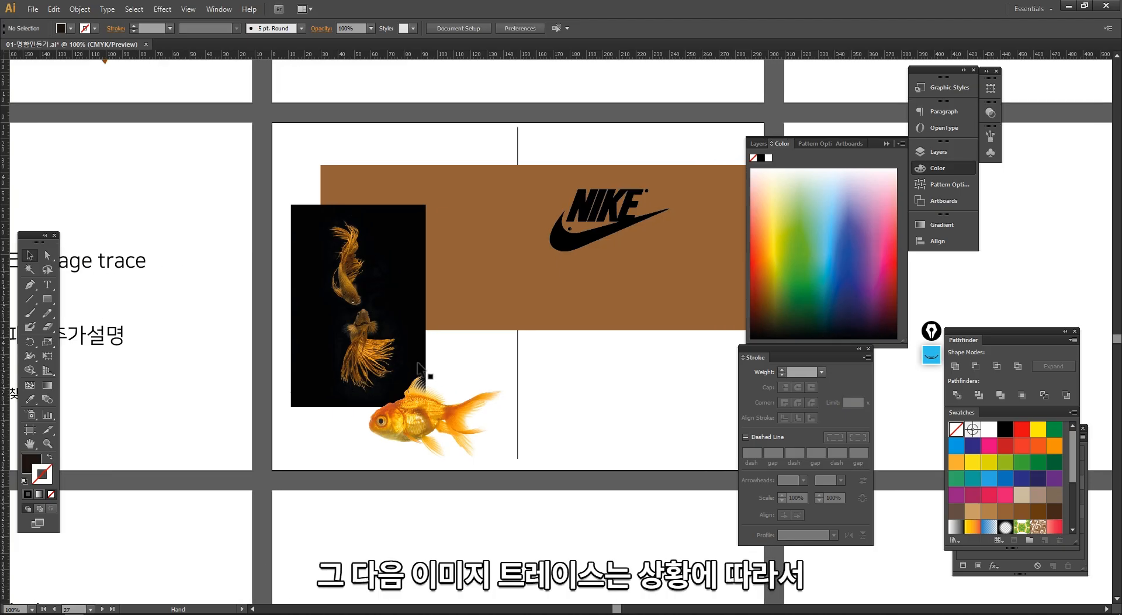
{"action": "left_click", "coordinate": [587, 236]}
{"action": "key", "text": "ctrl+space"}
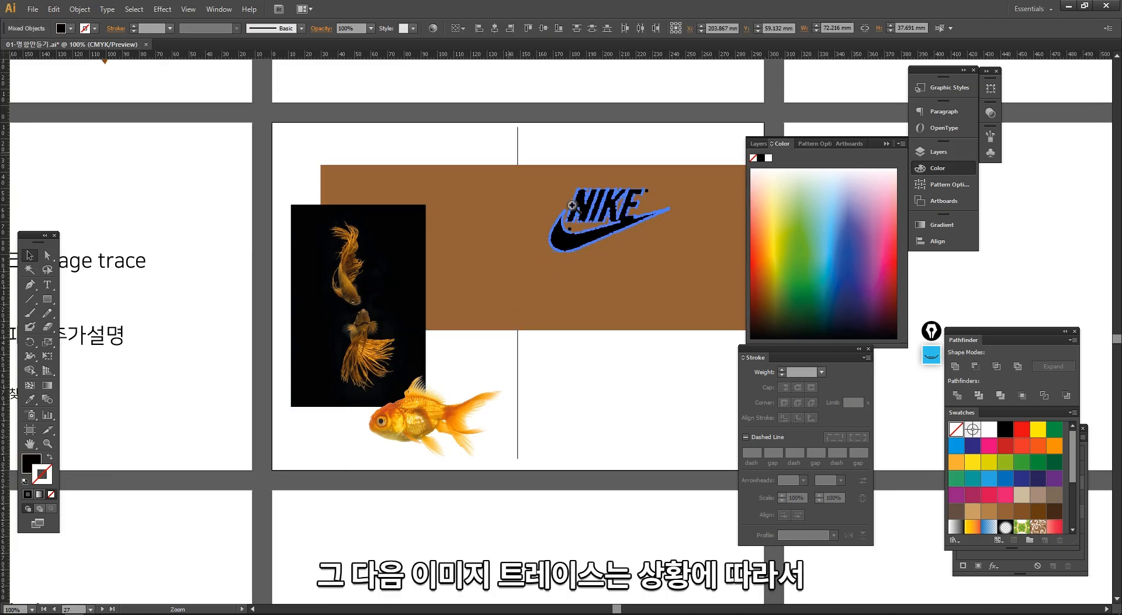
{"action": "left_click_drag", "start_coordinate": [509, 153], "coordinate": [284, 415]}
{"action": "key", "text": "space"}
{"action": "left_click_drag", "start_coordinate": [553, 482], "coordinate": [288, 332]}
{"action": "left_click", "coordinate": [353, 433]}
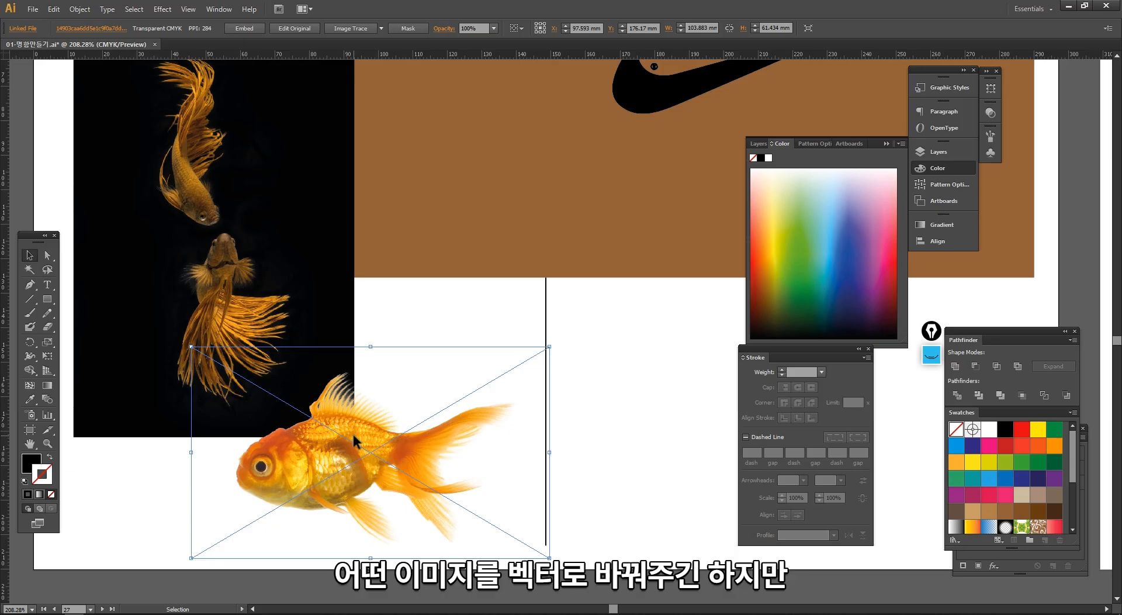
{"action": "key", "text": "ctrl+space"}
{"action": "left_click_drag", "start_coordinate": [149, 146], "coordinate": [257, 257]}
{"action": "key", "text": "space"}
{"action": "key", "text": "ctrl+alt+space"}
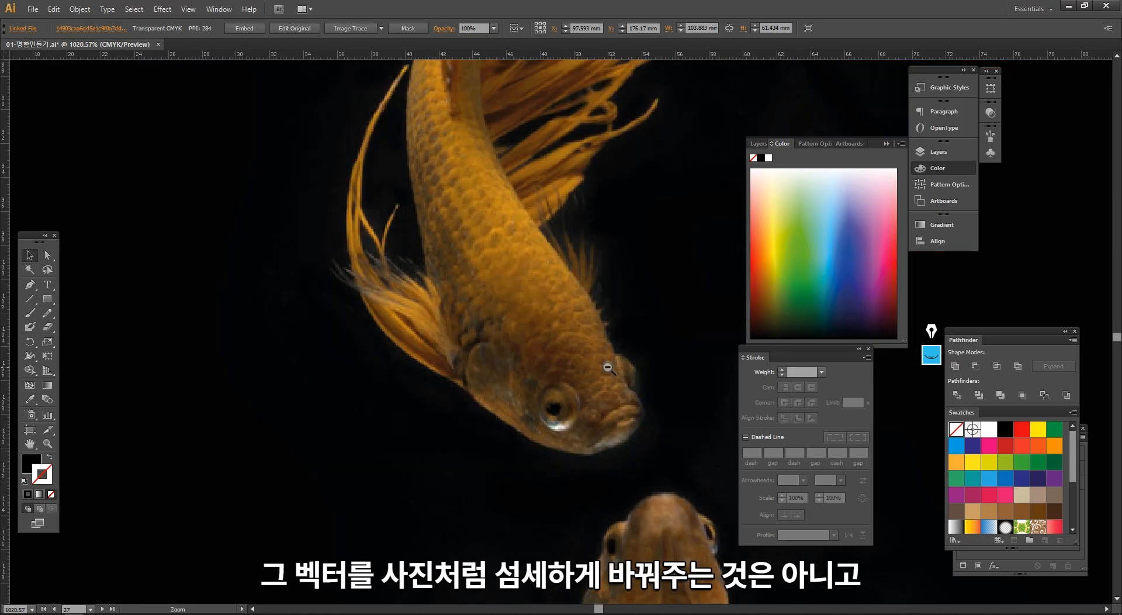
{"action": "left_click", "coordinate": [608, 363], "text": "ctrl+alt"}
{"action": "left_click", "coordinate": [607, 366], "text": "ctrl+alt"}
{"action": "left_click", "coordinate": [607, 367], "text": "ctrl+alt"}
- Select the dark goldfish photo, review the available Image Trace presets without applying one, and clear the selection
{"action": "left_click", "coordinate": [461, 226]}
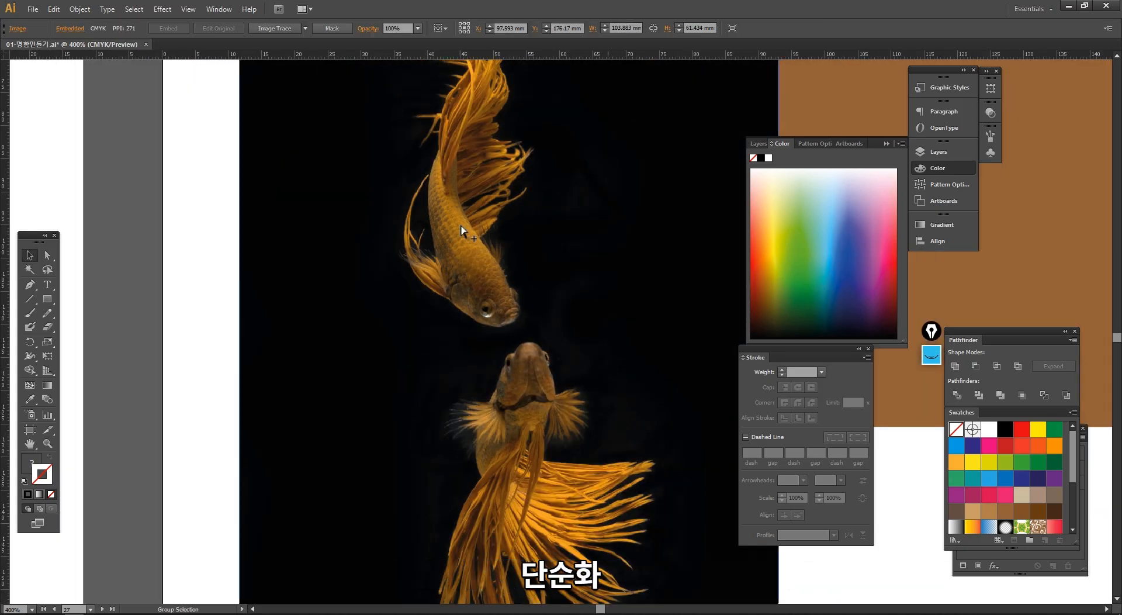
{"action": "left_click", "coordinate": [305, 28]}
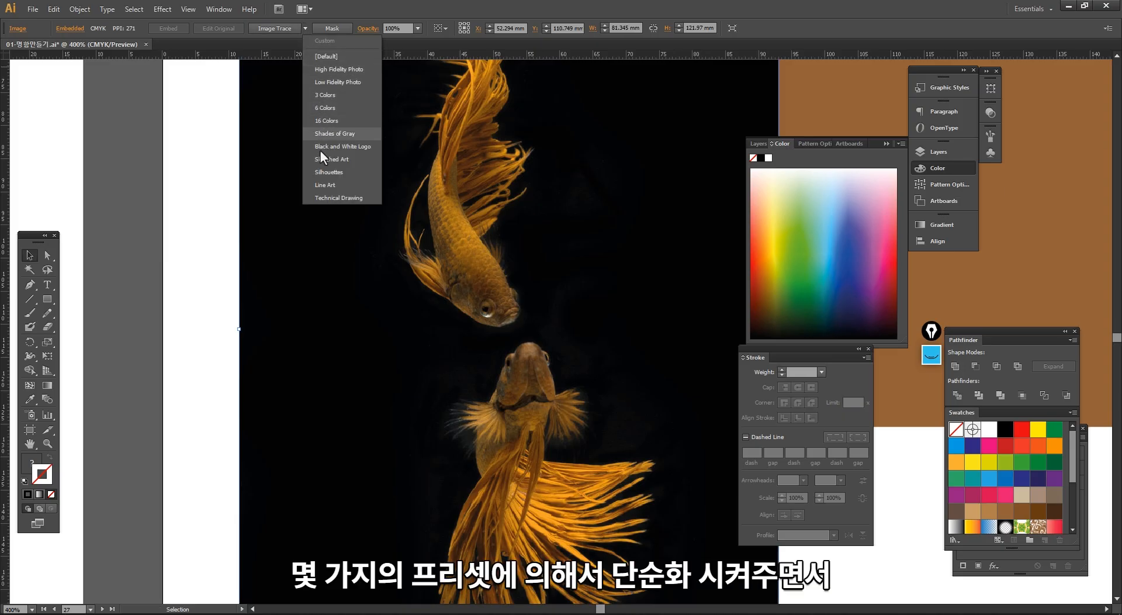
{"action": "left_click", "coordinate": [231, 330]}
{"action": "left_click", "coordinate": [539, 402], "text": "ctrl+alt"}
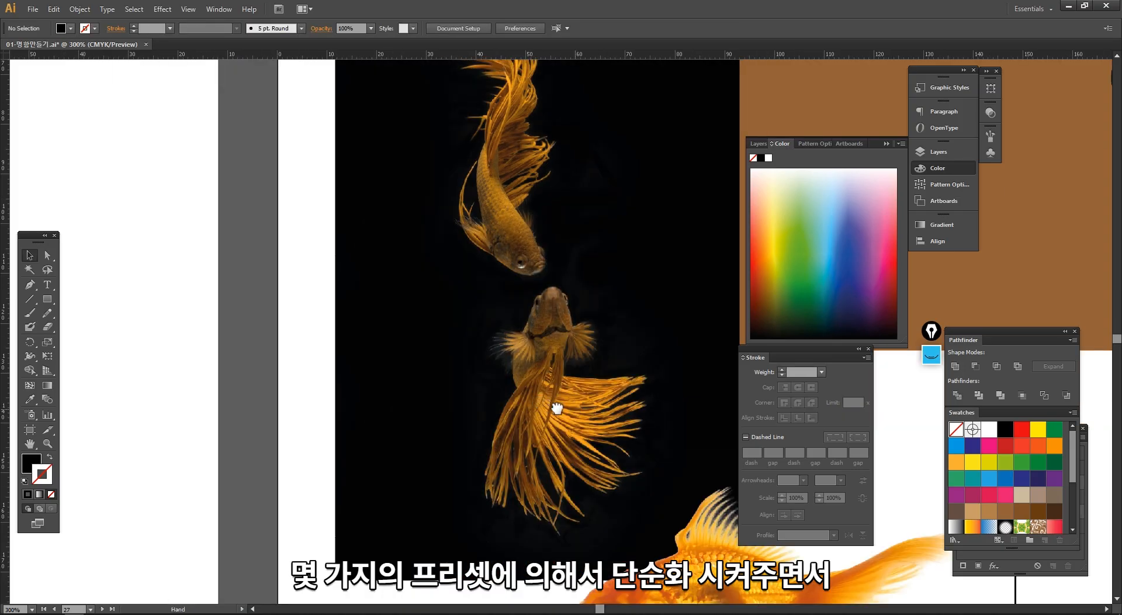
- Examine the traced Nike logo up close with its vector paths selected
{"action": "left_click_drag", "start_coordinate": [557, 409], "coordinate": [356, 405]}
{"action": "left_click", "coordinate": [472, 373], "text": "ctrl+alt"}
{"action": "left_click", "coordinate": [474, 372], "text": "ctrl+alt"}
{"action": "left_click_drag", "start_coordinate": [572, 355], "coordinate": [288, 366]}
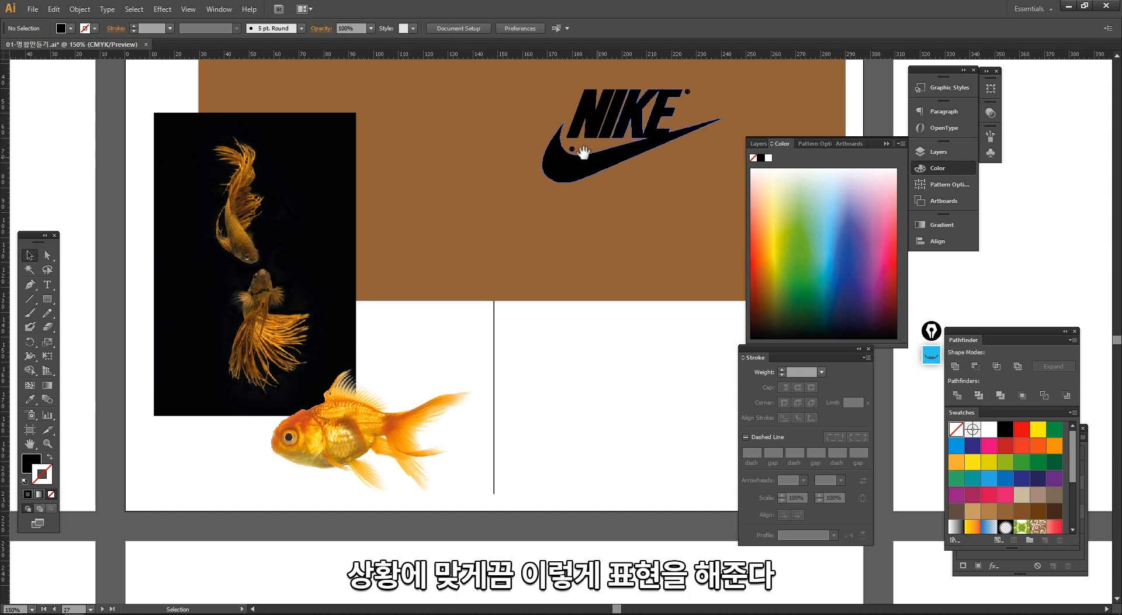
{"action": "left_click_drag", "start_coordinate": [584, 153], "coordinate": [453, 238]}
{"action": "left_click_drag", "start_coordinate": [398, 178], "coordinate": [535, 346]}
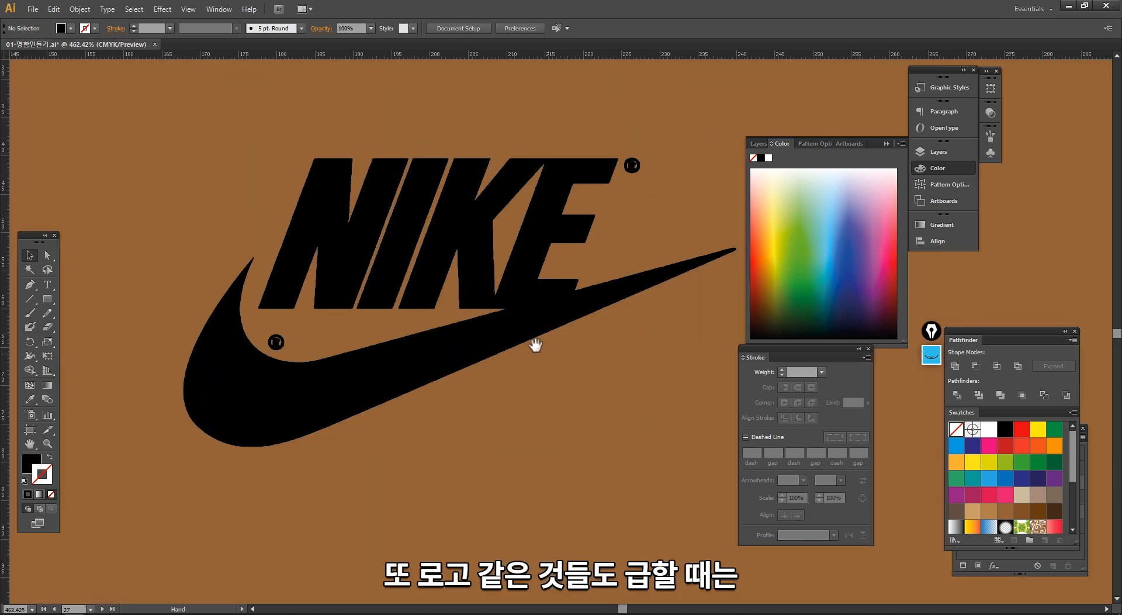
{"action": "left_click", "coordinate": [352, 246]}
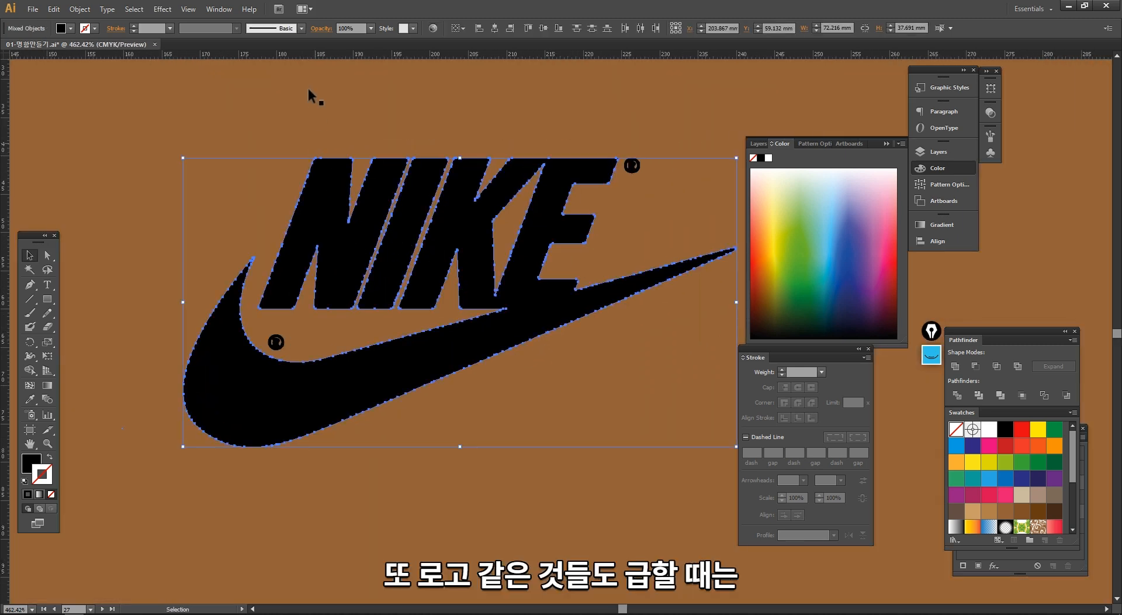
{"action": "left_click", "coordinate": [488, 360], "text": "alt"}
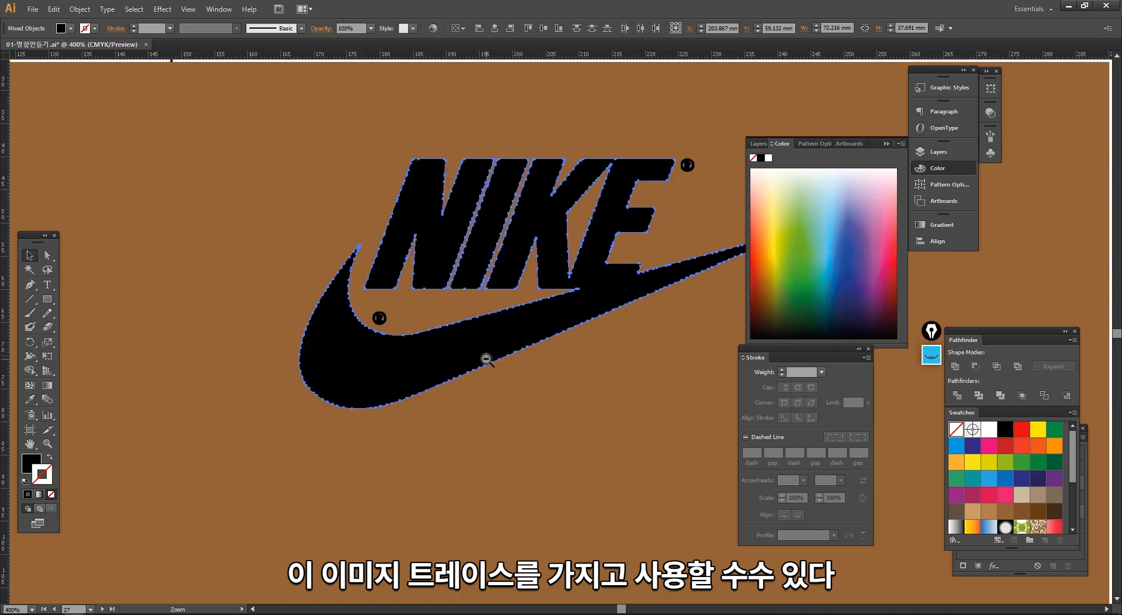
{"action": "left_click", "coordinate": [488, 360], "text": "alt"}
{"action": "left_click", "coordinate": [631, 355], "text": "alt"}
- Narrow the brown rectangle from both sides so it frames only the Nike logo, clear of the dark photo
{"action": "left_click", "coordinate": [635, 460]}
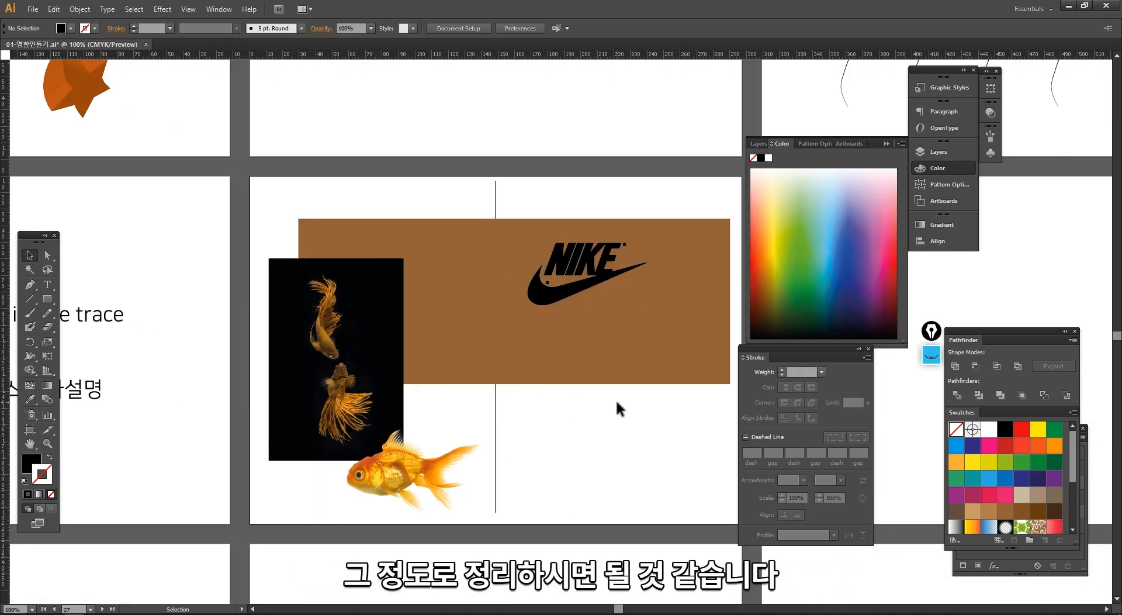
{"action": "left_click", "coordinate": [572, 363]}
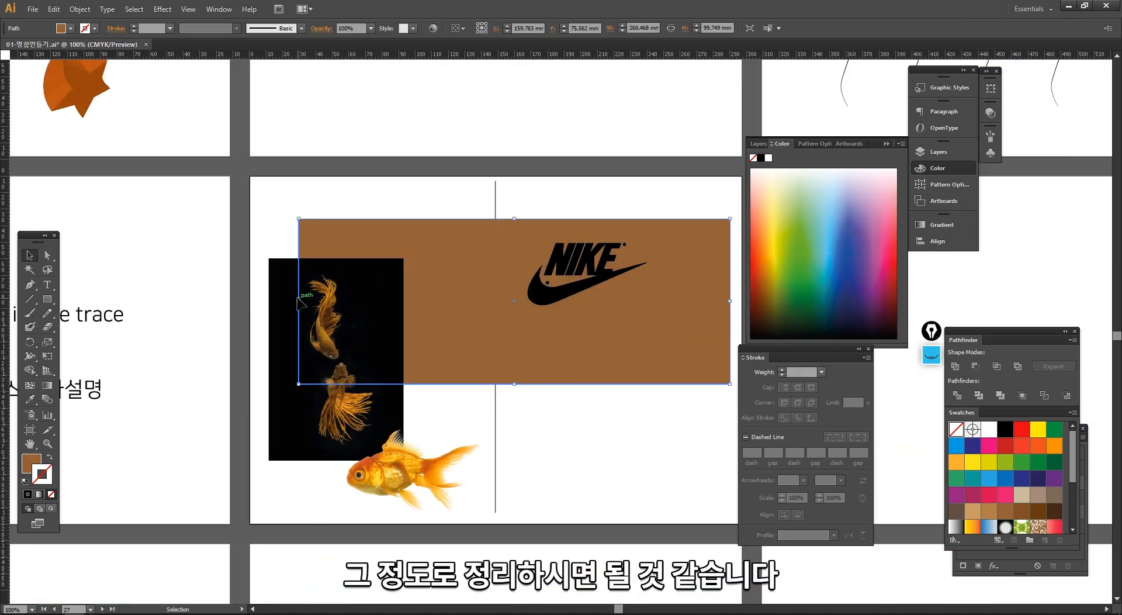
{"action": "left_click_drag", "start_coordinate": [299, 301], "coordinate": [517, 302]}
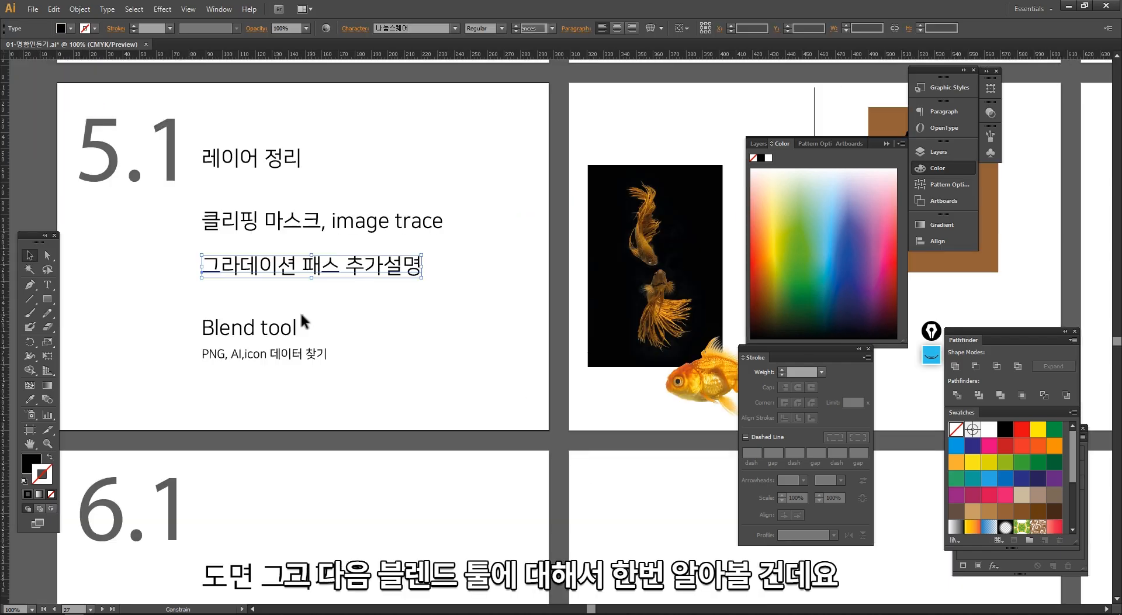
- Move the "Blend tool" text line up beneath the "그라데이션 패스 추가설명" line on the 5.1 page
{"action": "left_click_drag", "start_coordinate": [300, 320], "coordinate": [303, 306]}
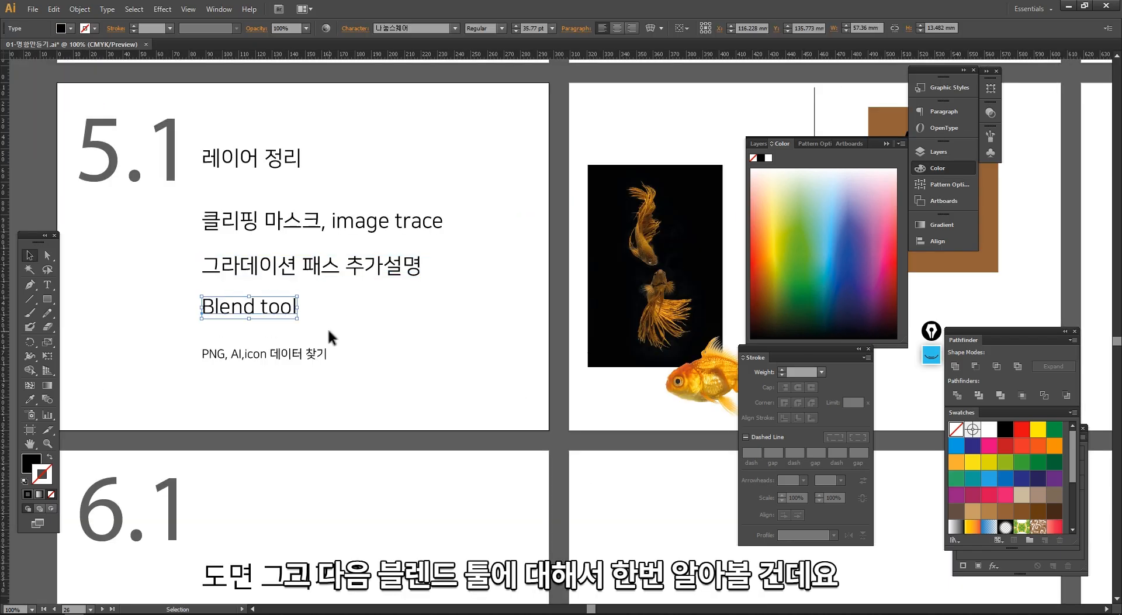
{"action": "left_click", "coordinate": [330, 340]}
- Move the floating Tools panel inward, next to the dark goldfish photo
{"action": "left_click_drag", "start_coordinate": [353, 349], "coordinate": [94, 349]}
{"action": "left_click_drag", "start_coordinate": [579, 371], "coordinate": [378, 345]}
{"action": "left_click_drag", "start_coordinate": [206, 345], "coordinate": [253, 354]}
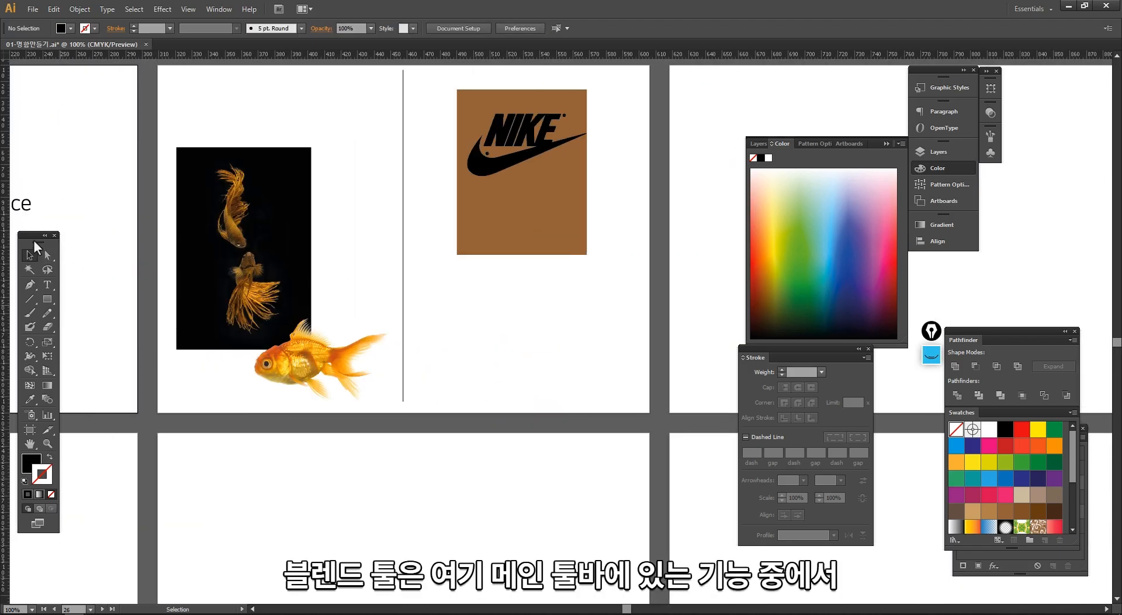
{"action": "left_click_drag", "start_coordinate": [34, 241], "coordinate": [130, 168]}
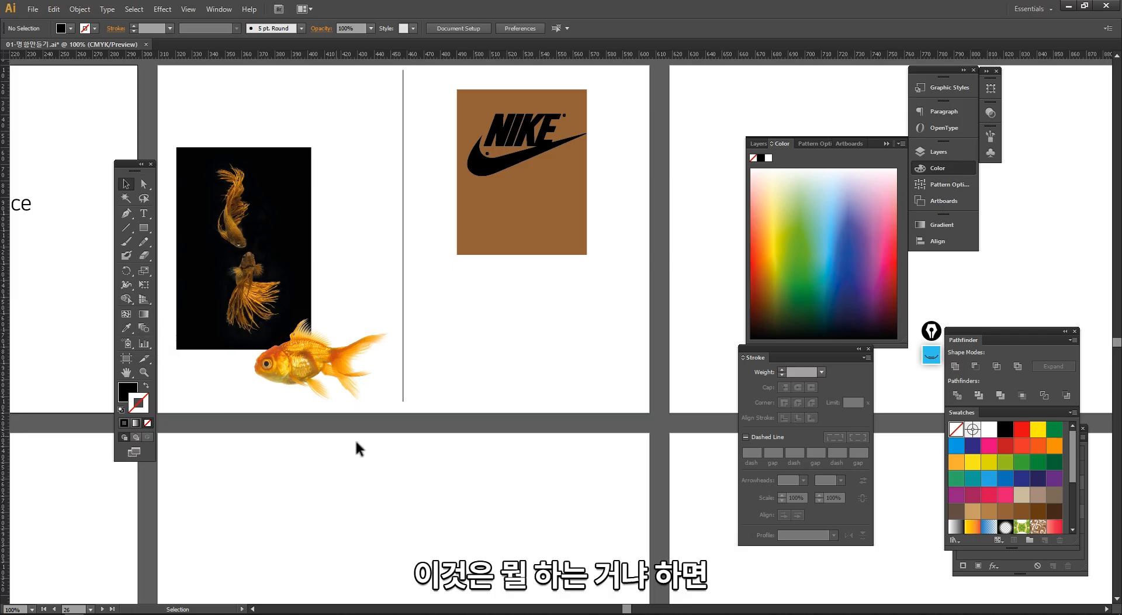
- Draw a straight vertical path about 45 mm tall with the Pen tool in the empty area below the brown rectangle
{"action": "key", "text": "ctrl+space"}
{"action": "left_click_drag", "start_coordinate": [341, 175], "coordinate": [671, 496]}
{"action": "left_click_drag", "start_coordinate": [629, 443], "coordinate": [465, 467]}
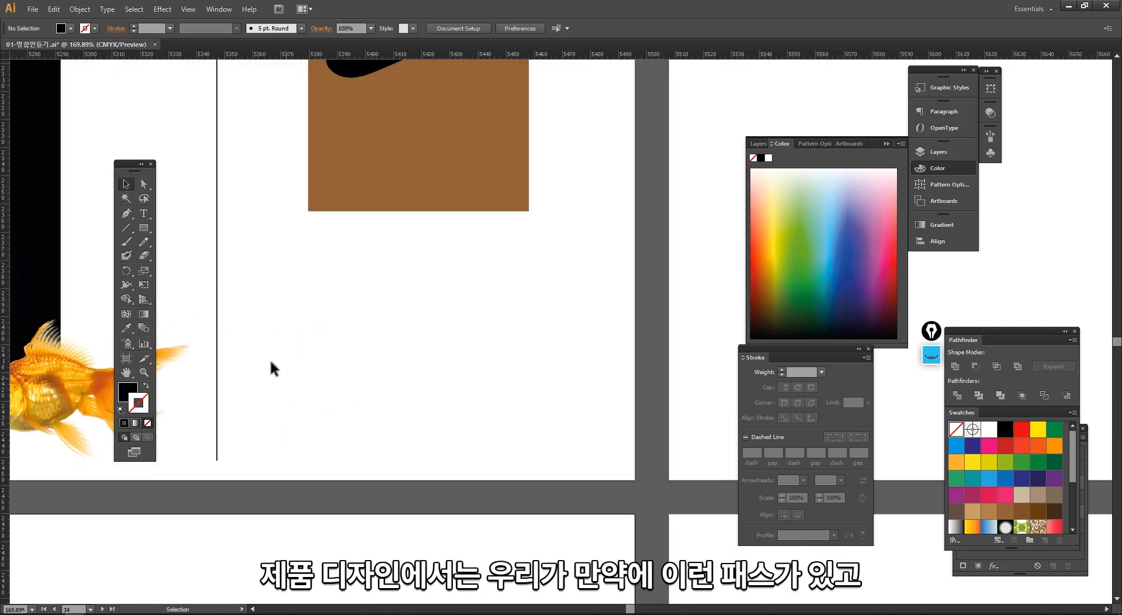
{"action": "left_click_drag", "start_coordinate": [233, 291], "coordinate": [229, 275]}
{"action": "key", "text": "p"}
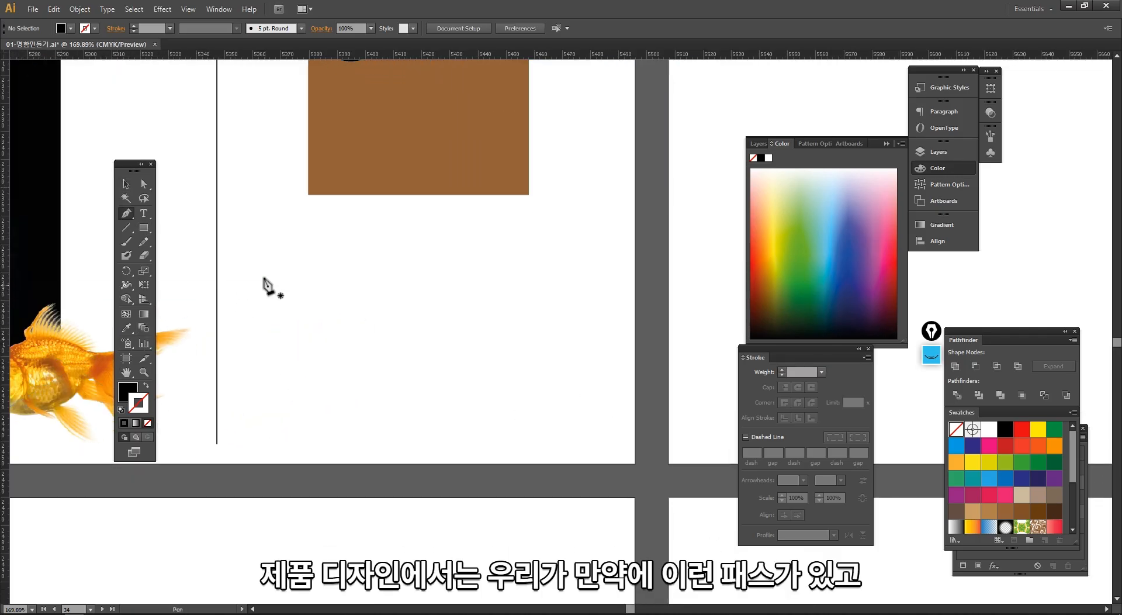
{"action": "left_click", "coordinate": [261, 273]}
{"action": "left_click", "coordinate": [285, 400], "text": "shift"}
{"action": "key", "text": "v"}
- Give the vertical path a 2 pt stroke and clear the selection
{"action": "left_click_drag", "start_coordinate": [290, 421], "coordinate": [233, 317]}
{"action": "left_click", "coordinate": [170, 29]}
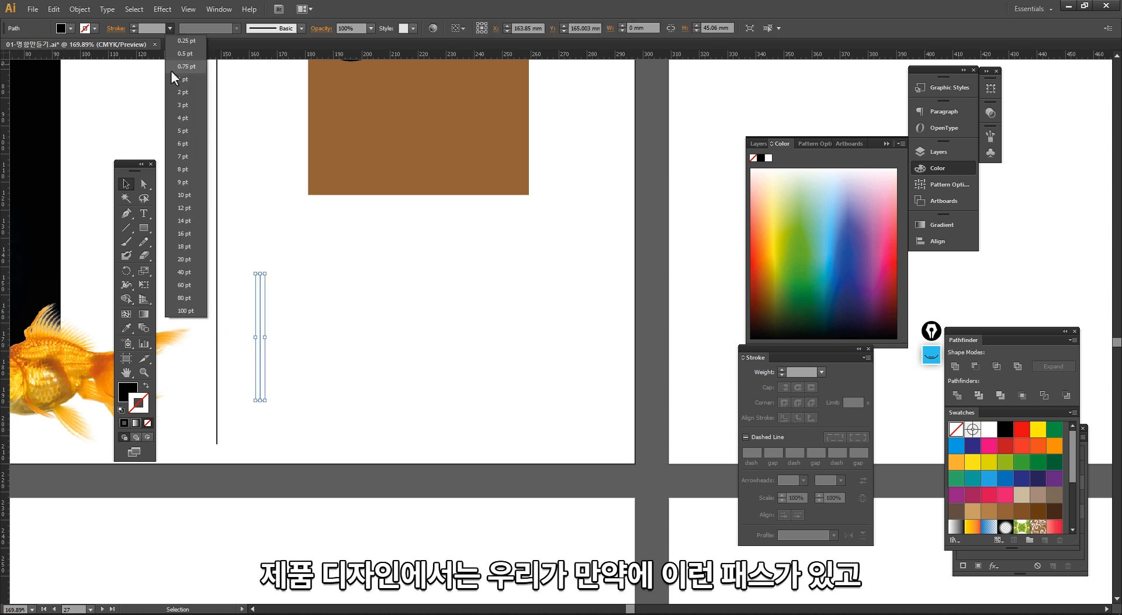
{"action": "left_click", "coordinate": [185, 96]}
{"action": "left_click", "coordinate": [298, 331]}
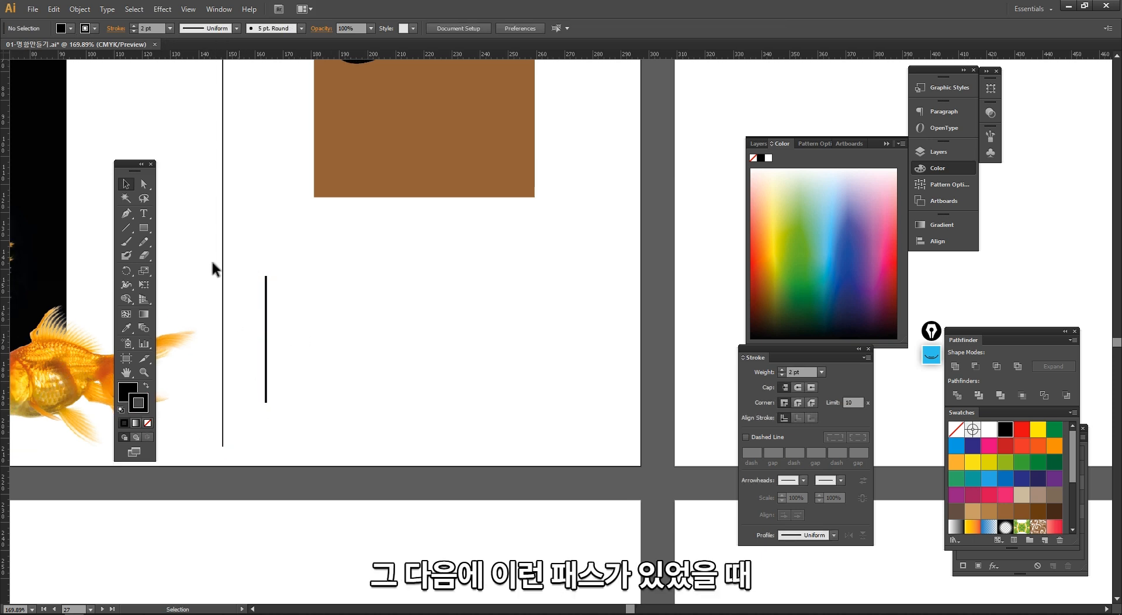
- Draw a freehand S-curve about 17 × 43 mm with the Pencil tool to the right of the vertical line
{"action": "left_click", "coordinate": [143, 241]}
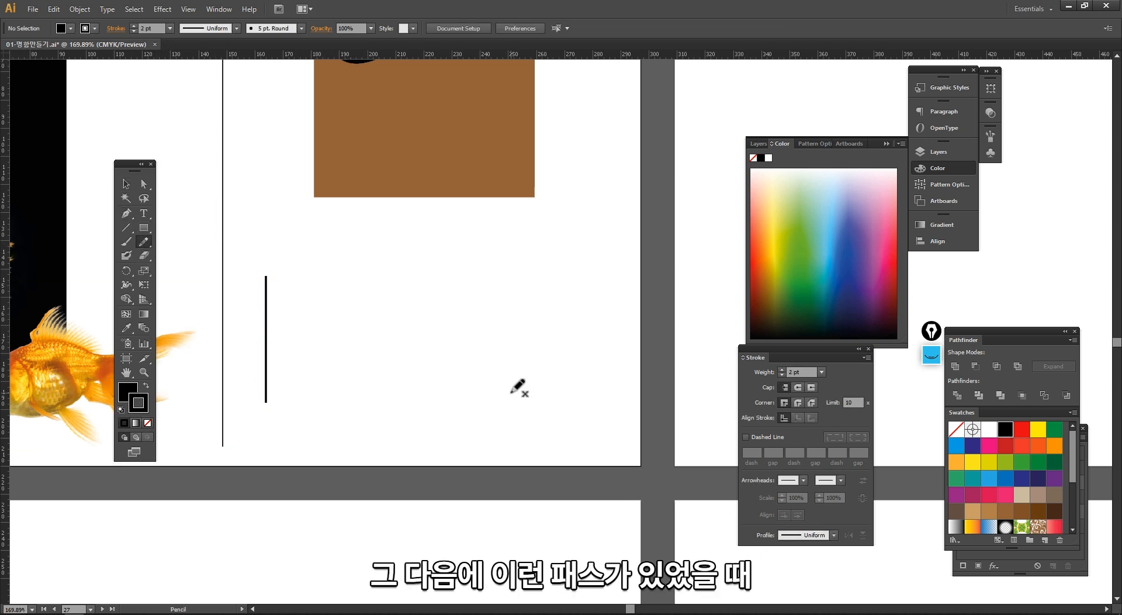
{"action": "mouse_move", "coordinate": [518, 274]}
{"action": "left_mouse_down"}
{"action": "mouse_move", "coordinate": [513, 330]}
{"action": "mouse_move", "coordinate": [517, 394]}
{"action": "left_mouse_up"}
{"action": "key", "text": "v"}
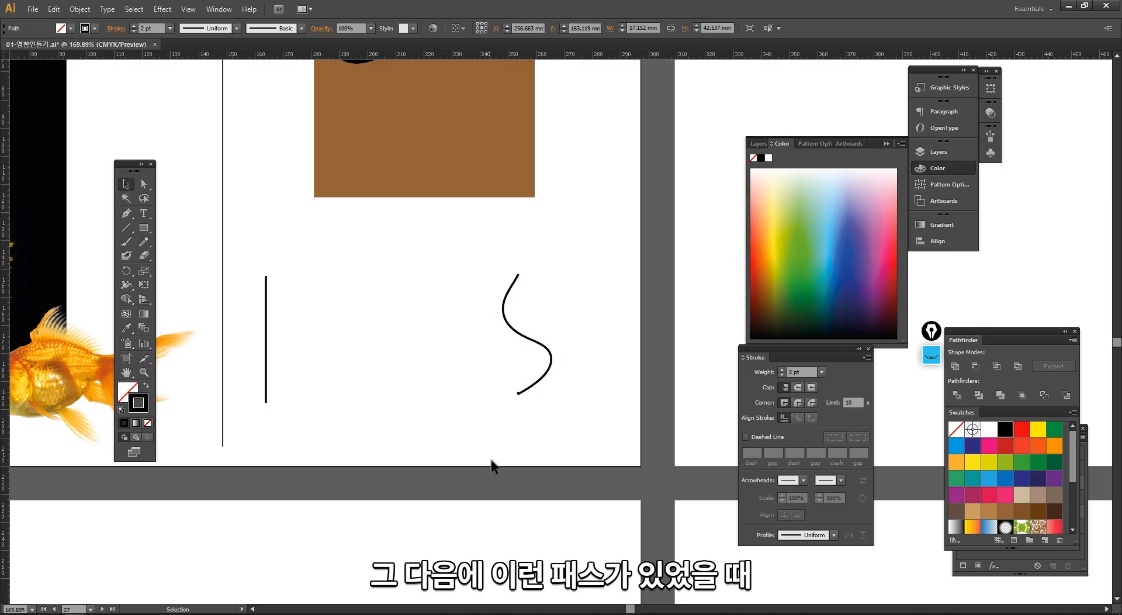
- Select the vertical line and the S-curve in turn to review them as the blend's start and end shapes
{"action": "left_click_drag", "start_coordinate": [491, 459], "coordinate": [500, 392]}
{"action": "left_click_drag", "start_coordinate": [280, 319], "coordinate": [263, 288]}
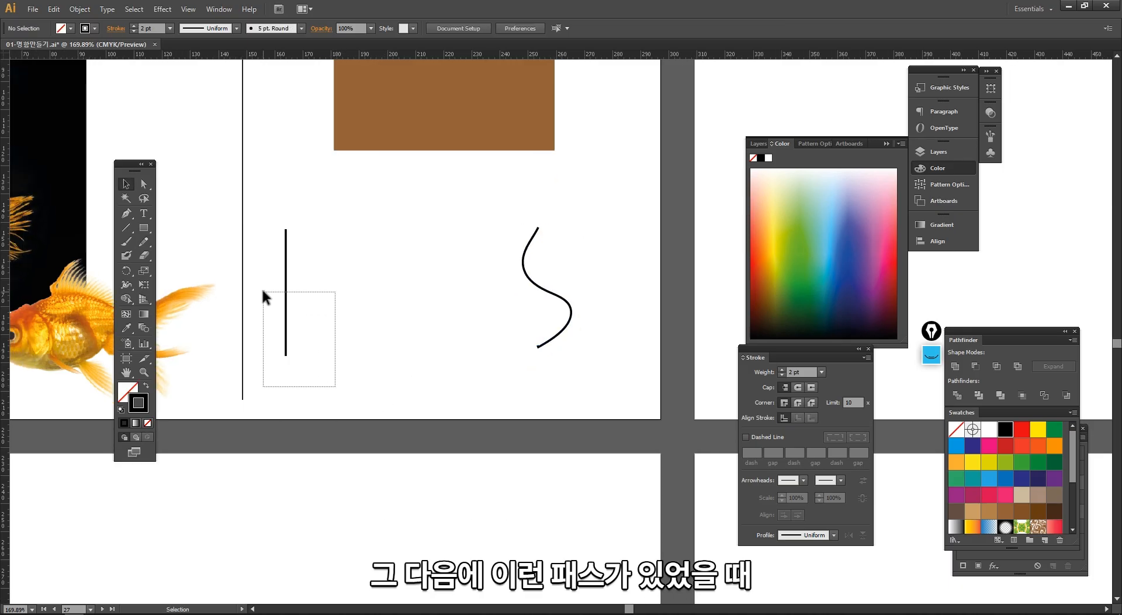
{"action": "left_click_drag", "start_coordinate": [467, 209], "coordinate": [614, 374]}
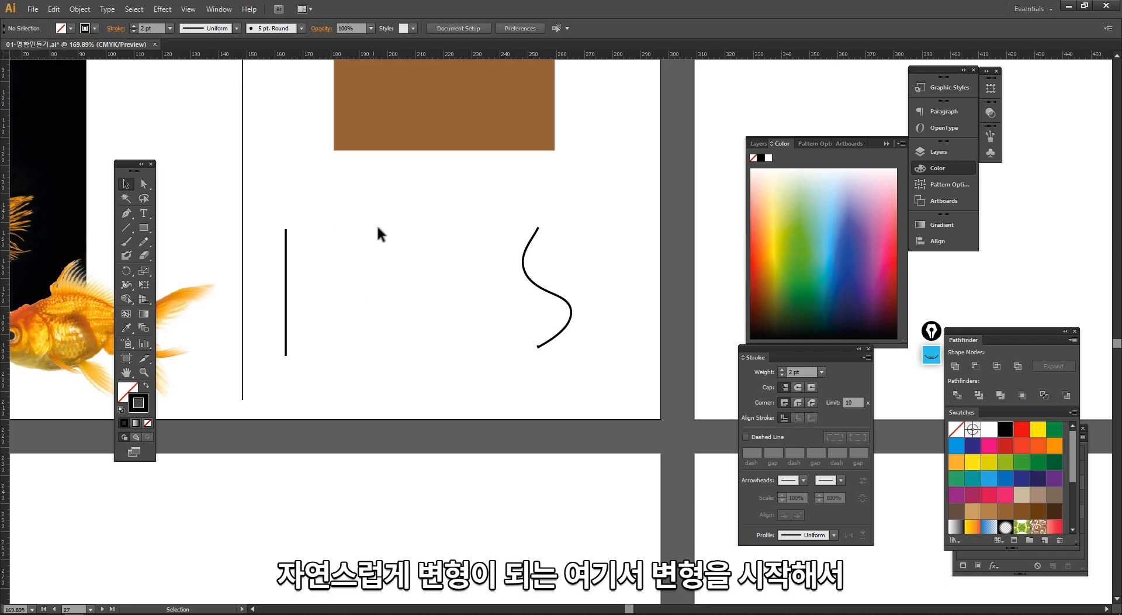
{"action": "left_click_drag", "start_coordinate": [517, 352], "coordinate": [492, 352]}
{"action": "left_click_drag", "start_coordinate": [320, 361], "coordinate": [320, 361]}
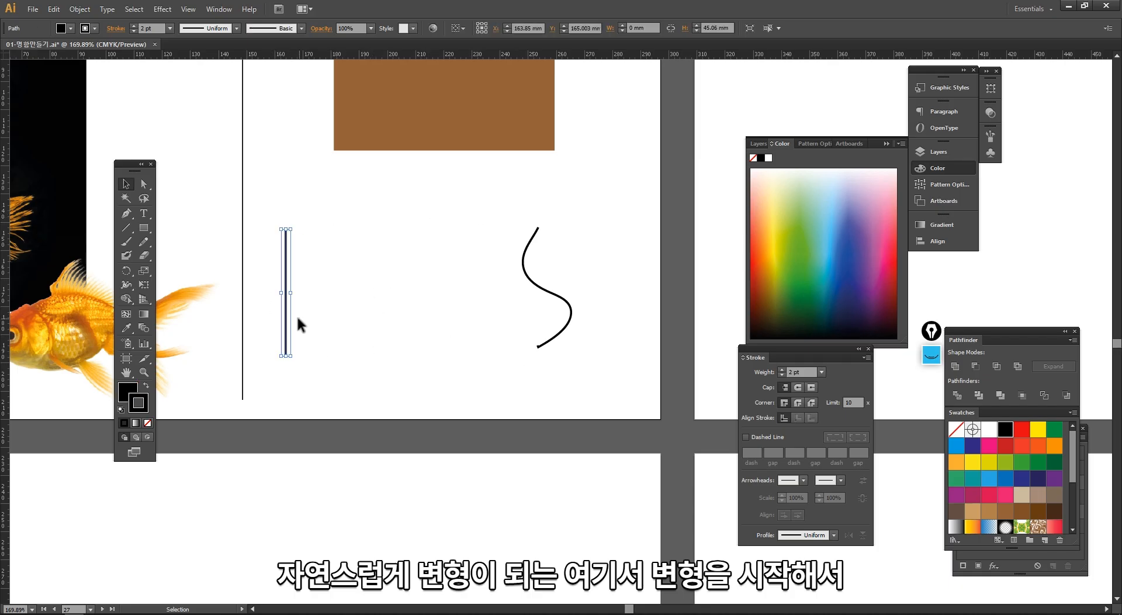
{"action": "left_click", "coordinate": [557, 289]}
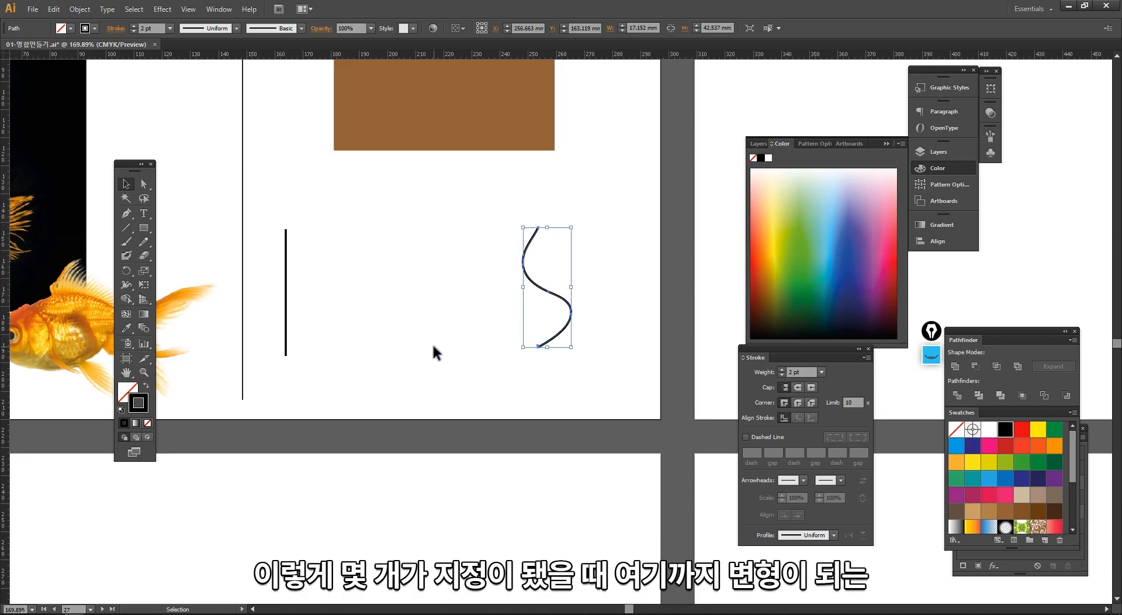
{"action": "left_click", "coordinate": [446, 363]}
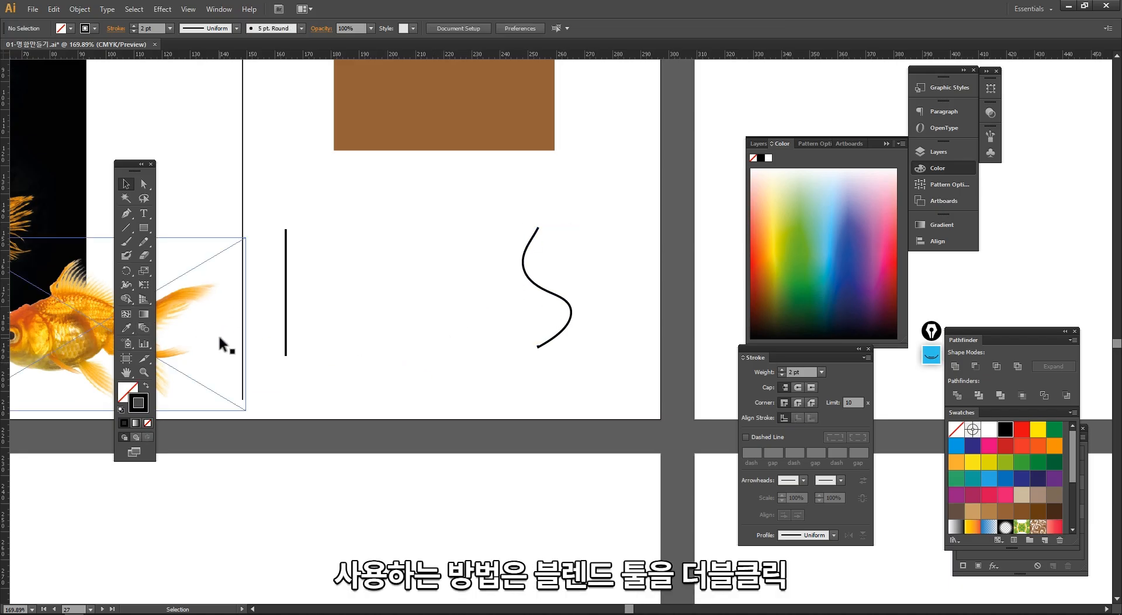
- Set the Blend options to 10 Specified Steps with Align to Page orientation, and blend the vertical line to the S-curve
{"action": "double_click", "coordinate": [141, 330]}
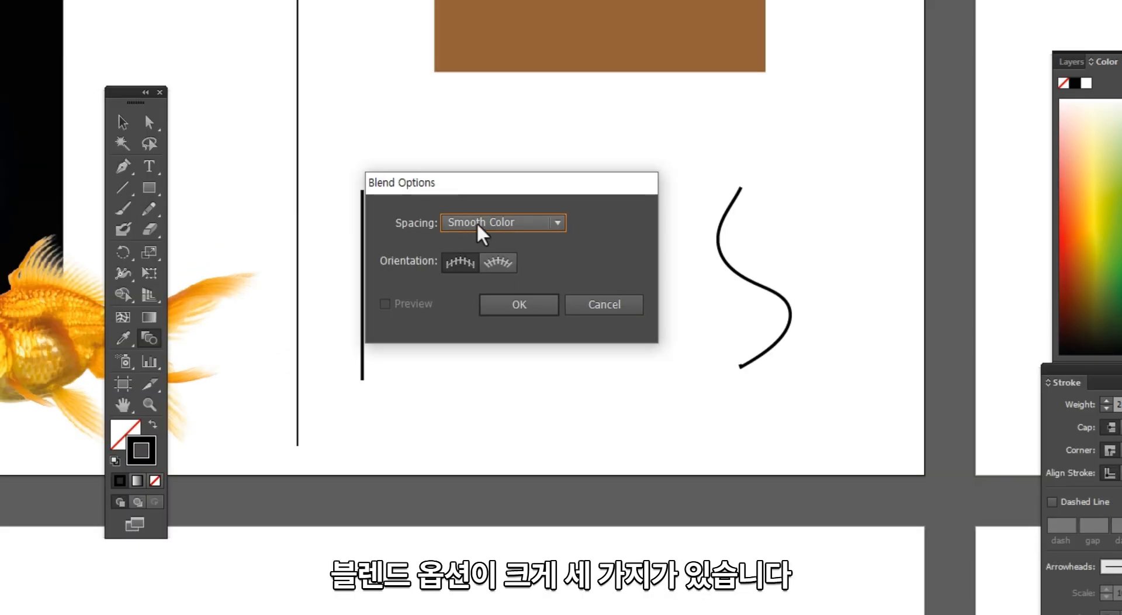
{"action": "left_click", "coordinate": [312, 277]}
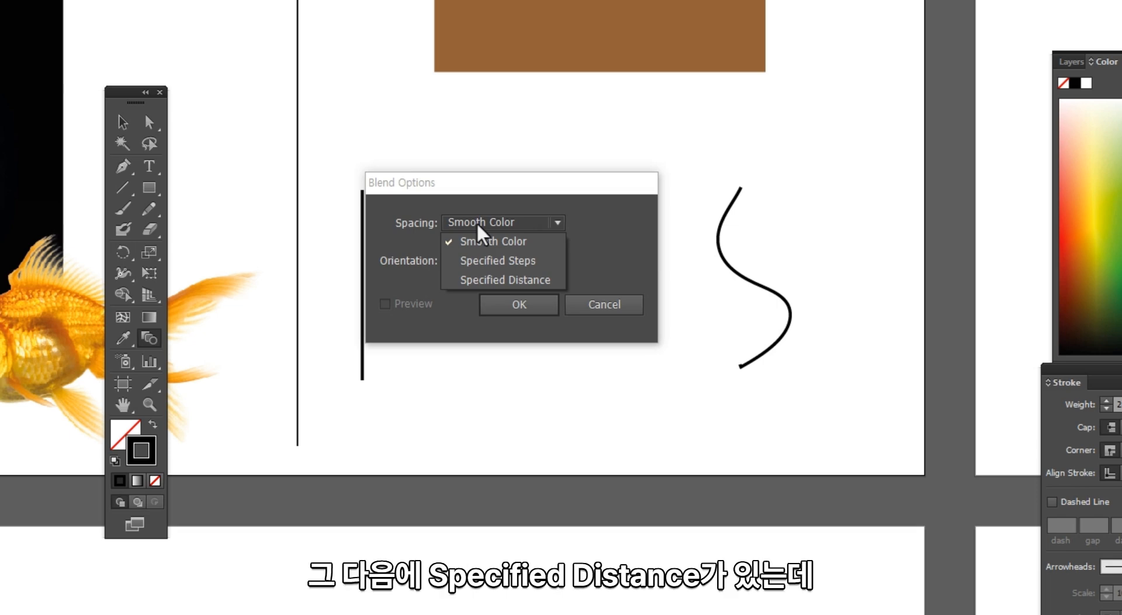
{"action": "left_click", "coordinate": [504, 266]}
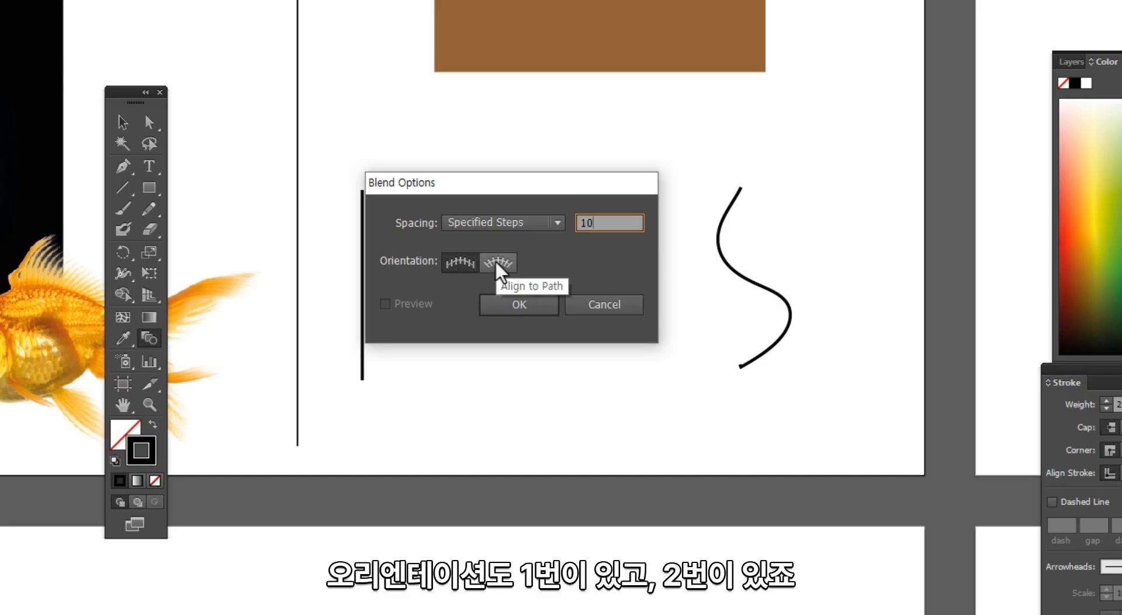
{"action": "left_click", "coordinate": [462, 264]}
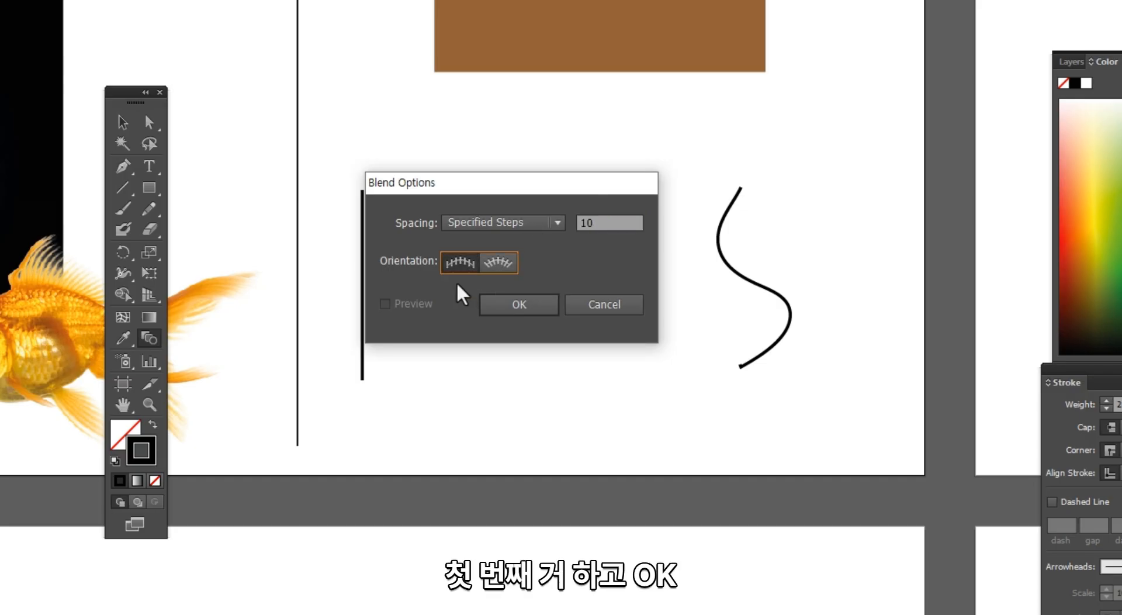
{"action": "left_click", "coordinate": [518, 313]}
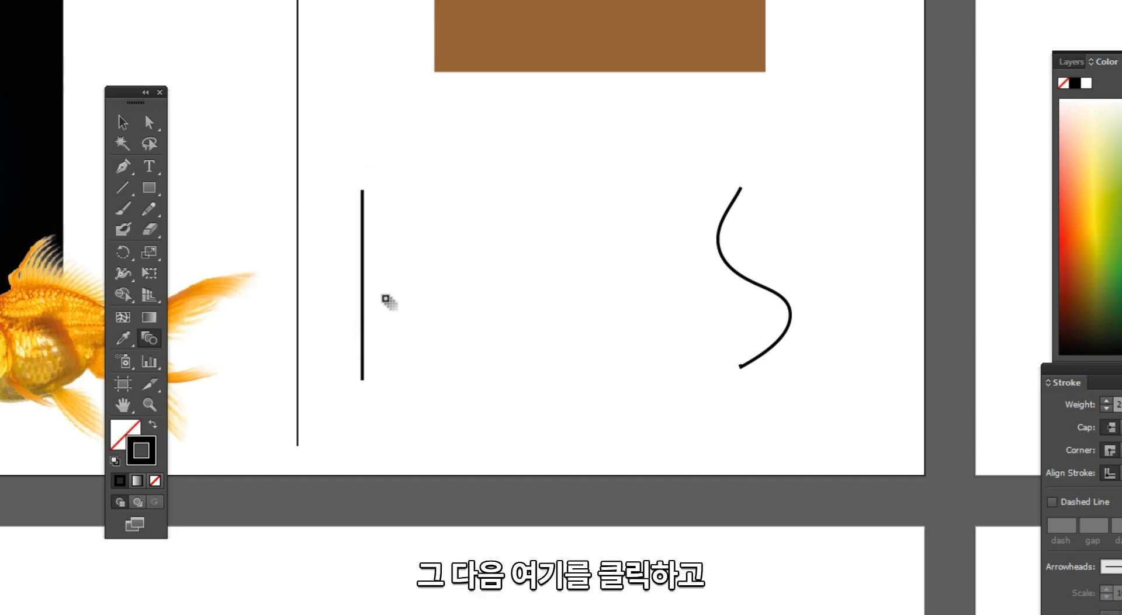
{"action": "left_click", "coordinate": [363, 293]}
{"action": "left_click", "coordinate": [754, 282]}
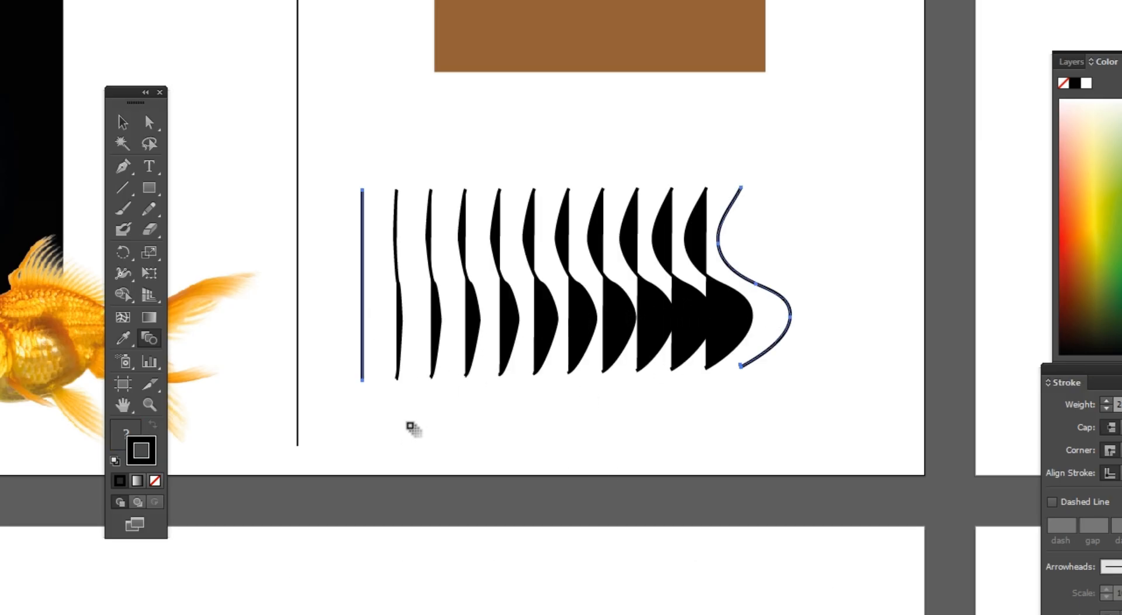
- Select the whole blend object and move it slightly up toward the brown rectangle
{"action": "key", "text": "c"}
{"action": "key", "text": "v"}
{"action": "left_click_drag", "start_coordinate": [387, 424], "coordinate": [726, 319]}
{"action": "left_click", "coordinate": [662, 425]}
{"action": "left_click", "coordinate": [727, 353]}
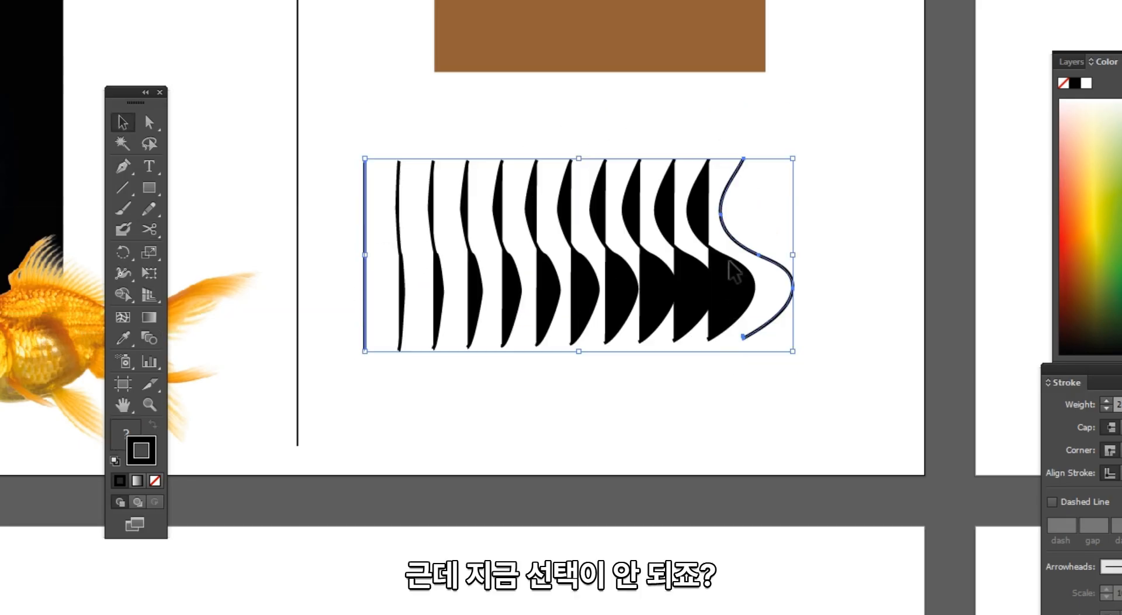
- Move the blend object slightly up and left, expand it into real paths, and ungroup them
{"action": "left_click_drag", "start_coordinate": [728, 263], "coordinate": [717, 285]}
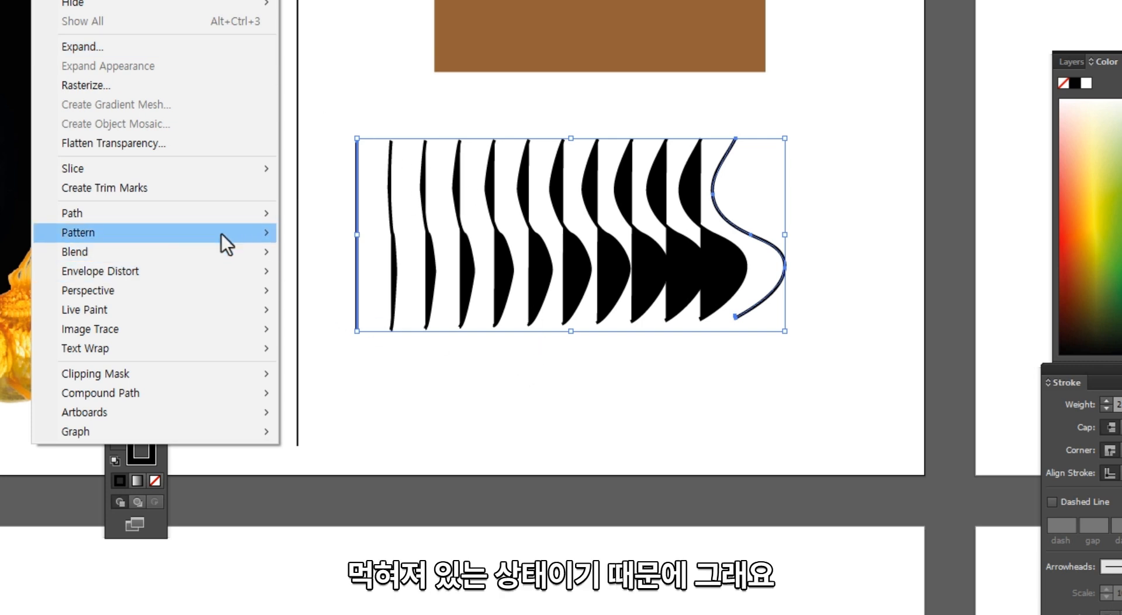
{"action": "mouse_move", "coordinate": [233, 212]}
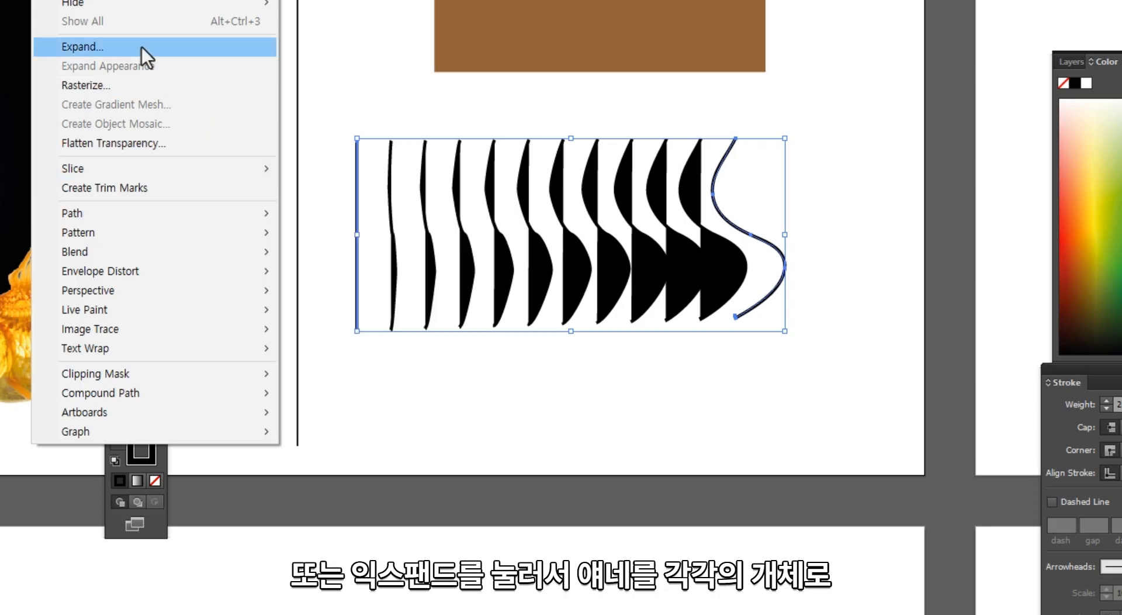
{"action": "left_click", "coordinate": [142, 47]}
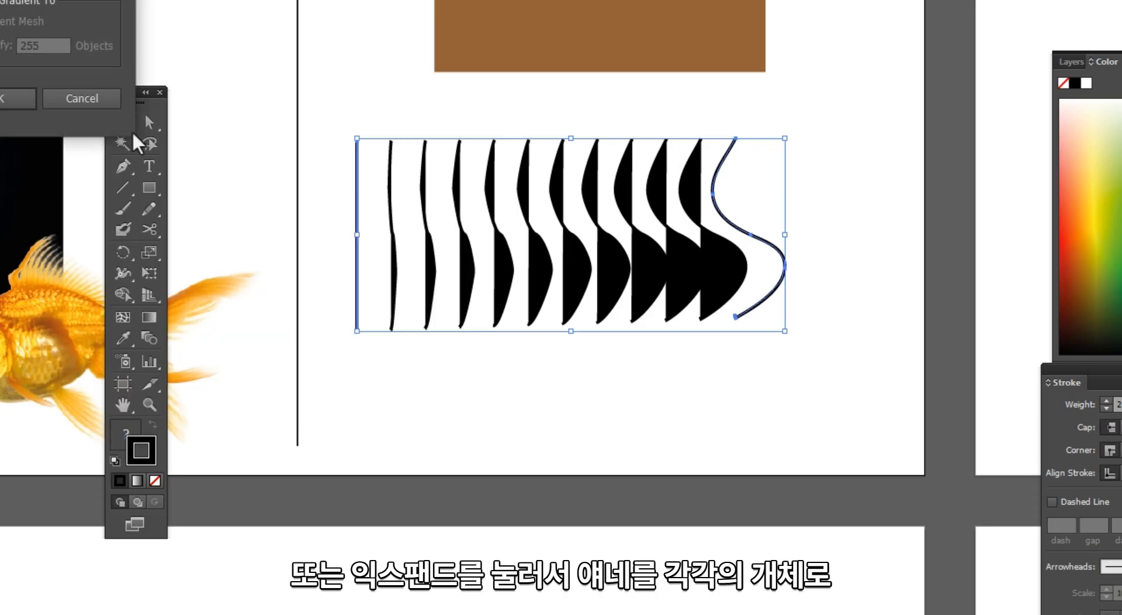
{"action": "left_click", "coordinate": [21, 100]}
{"action": "left_click_drag", "start_coordinate": [500, 312], "coordinate": [475, 400]}
{"action": "key", "text": "ctrl+z"}
{"action": "right_click", "coordinate": [533, 268]}
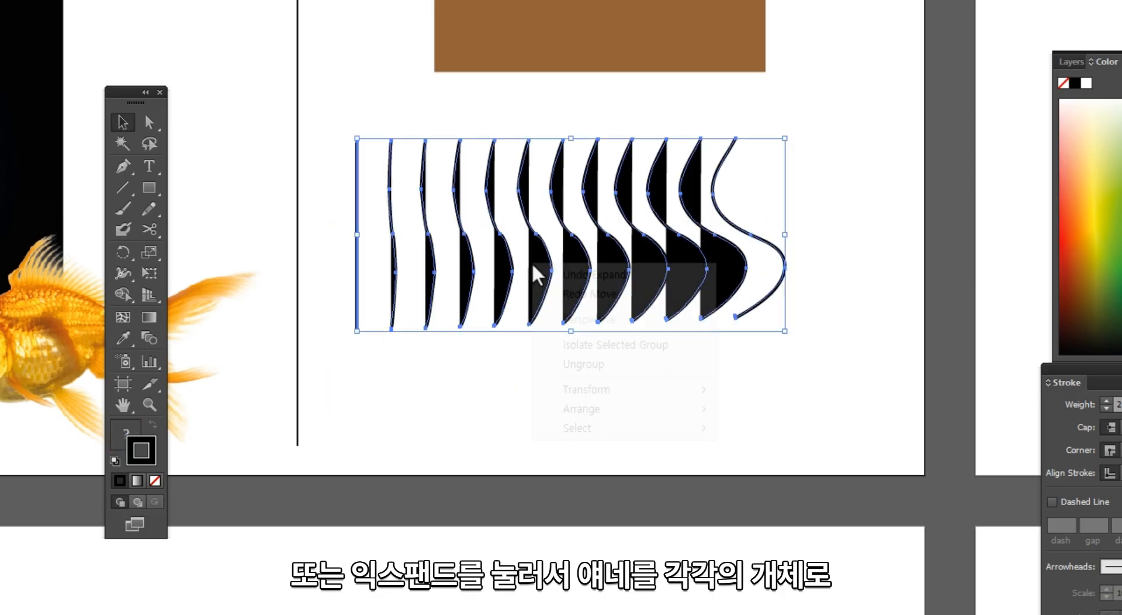
{"action": "left_click", "coordinate": [570, 363]}
- Pull two of the intermediate shapes down out of the row, undo both moves, and deselect
{"action": "left_click_drag", "start_coordinate": [539, 315], "coordinate": [523, 426]}
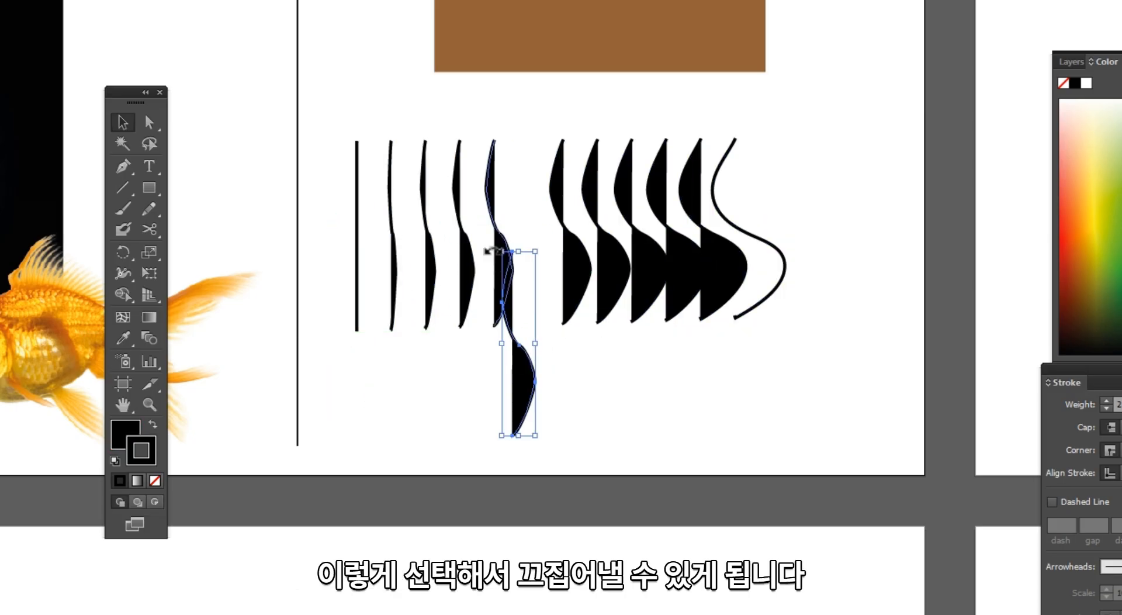
{"action": "left_click_drag", "start_coordinate": [486, 250], "coordinate": [462, 383]}
{"action": "key", "text": "ctrl+z"}
{"action": "key", "text": "ctrl+z"}
{"action": "left_click", "coordinate": [711, 376]}
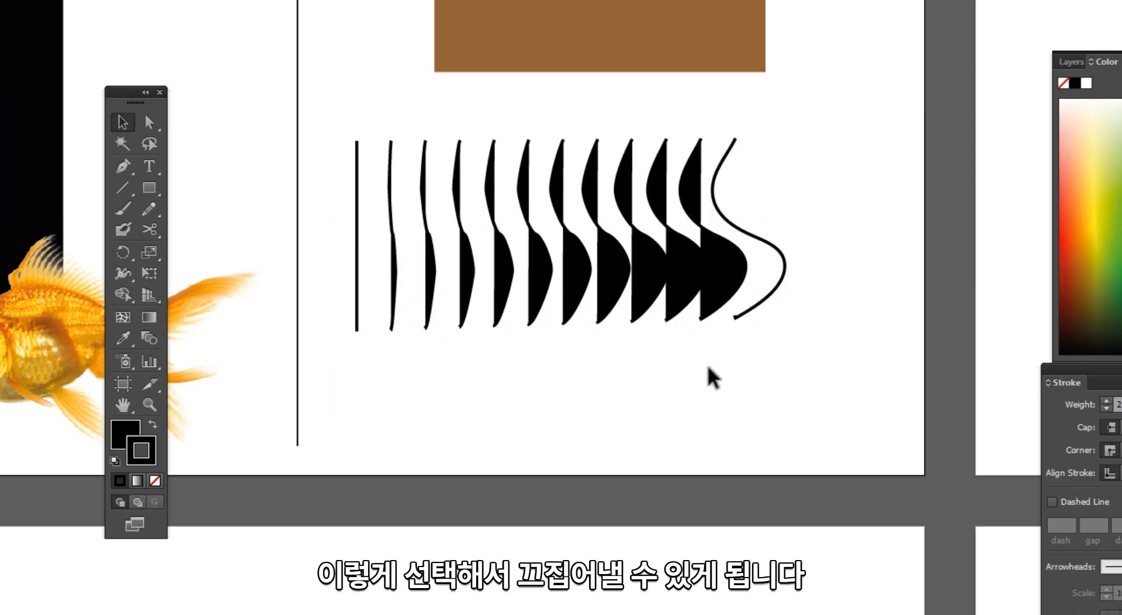
- Set the fill of the shapes between the straight line and the S-curve to None, and select the whole row
{"action": "mouse_move", "coordinate": [709, 367]}
{"action": "left_mouse_down"}
{"action": "mouse_move", "coordinate": [409, 306]}
{"action": "mouse_move", "coordinate": [383, 321]}
{"action": "left_mouse_up"}
{"action": "left_click", "coordinate": [126, 444]}
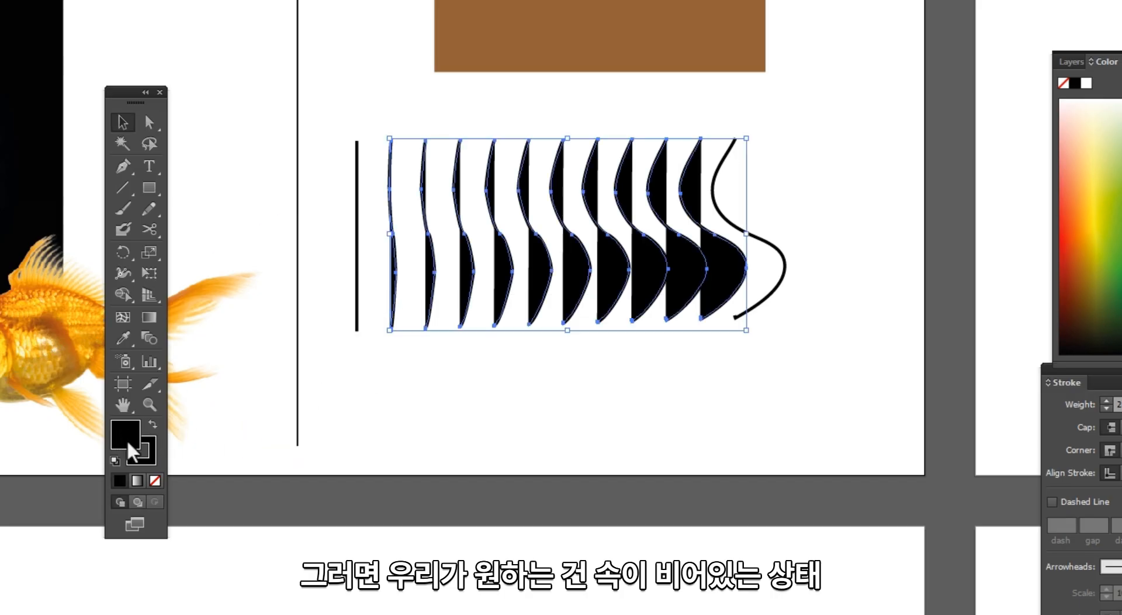
{"action": "left_click", "coordinate": [155, 480]}
{"action": "left_click", "coordinate": [596, 456]}
{"action": "left_click_drag", "start_coordinate": [792, 419], "coordinate": [329, 120]}
{"action": "left_click_drag", "start_coordinate": [854, 241], "coordinate": [688, 303]}
{"action": "left_click", "coordinate": [688, 303], "text": "ctrl+alt"}
{"action": "left_click", "coordinate": [689, 302], "text": "ctrl+alt"}
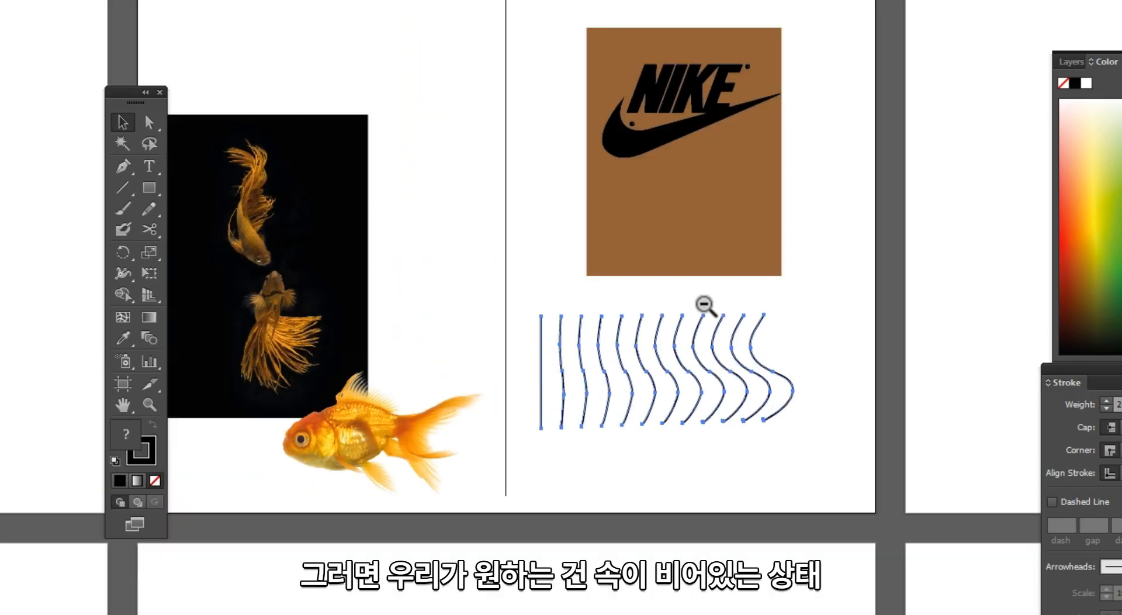
- On the empty artboard beside the Nike design, draw an unfilled tall rectangle and a circle well to its right
{"action": "left_click_drag", "start_coordinate": [870, 269], "coordinate": [587, 363]}
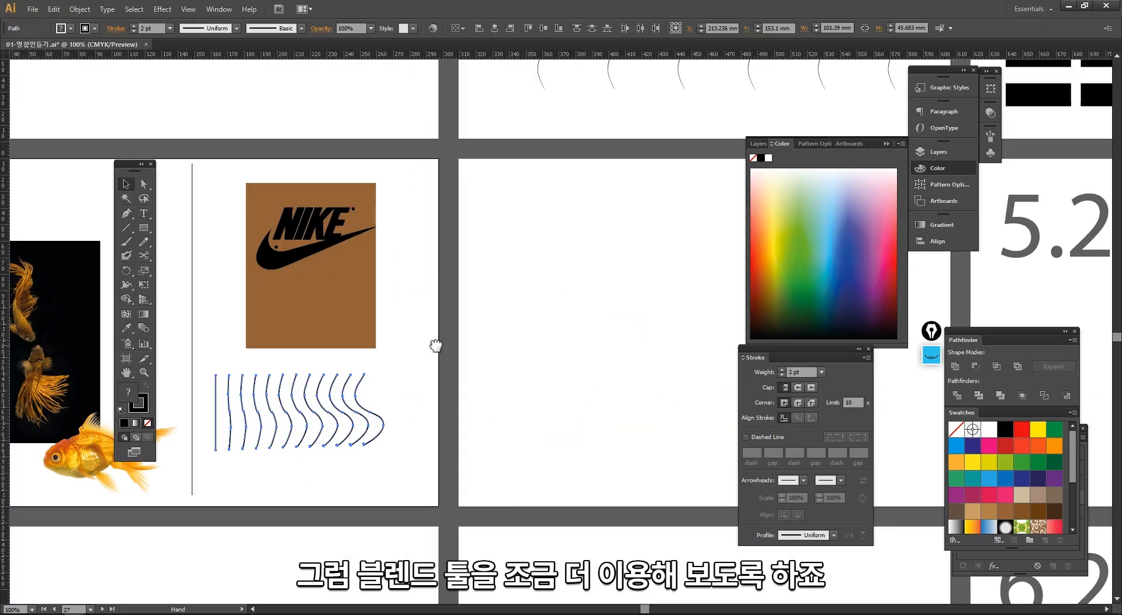
{"action": "left_click_drag", "start_coordinate": [435, 346], "coordinate": [277, 337]}
{"action": "left_click_drag", "start_coordinate": [248, 150], "coordinate": [635, 502]}
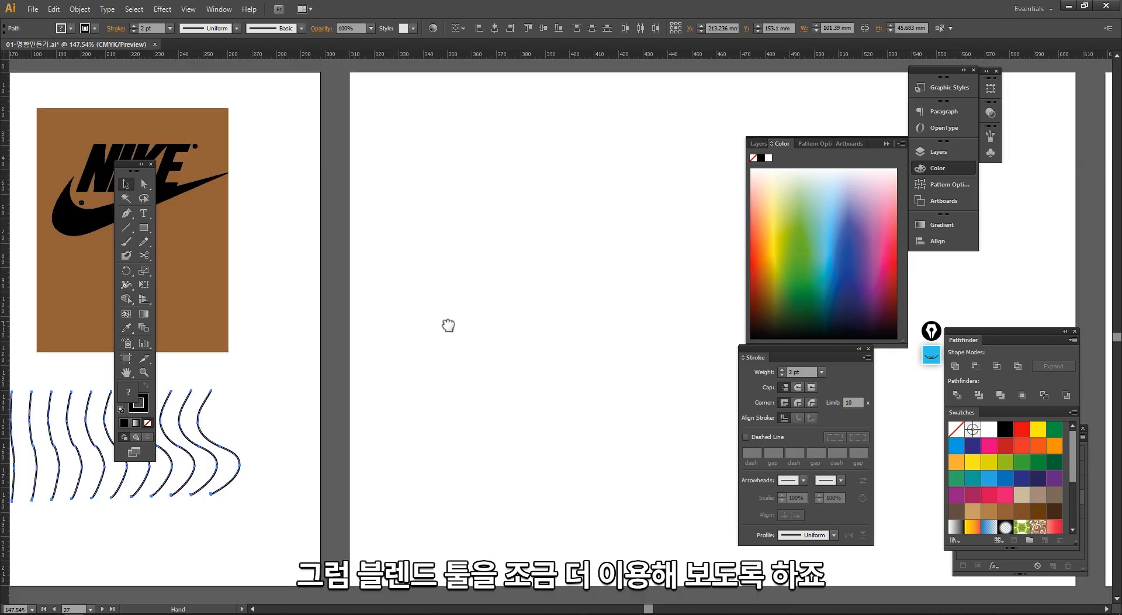
{"action": "left_click_drag", "start_coordinate": [448, 325], "coordinate": [374, 318]}
{"action": "left_click", "coordinate": [378, 312]}
{"action": "left_click_drag", "start_coordinate": [145, 228], "coordinate": [209, 228]}
{"action": "left_click_drag", "start_coordinate": [296, 132], "coordinate": [358, 234]}
{"action": "left_click_drag", "start_coordinate": [143, 227], "coordinate": [210, 256]}
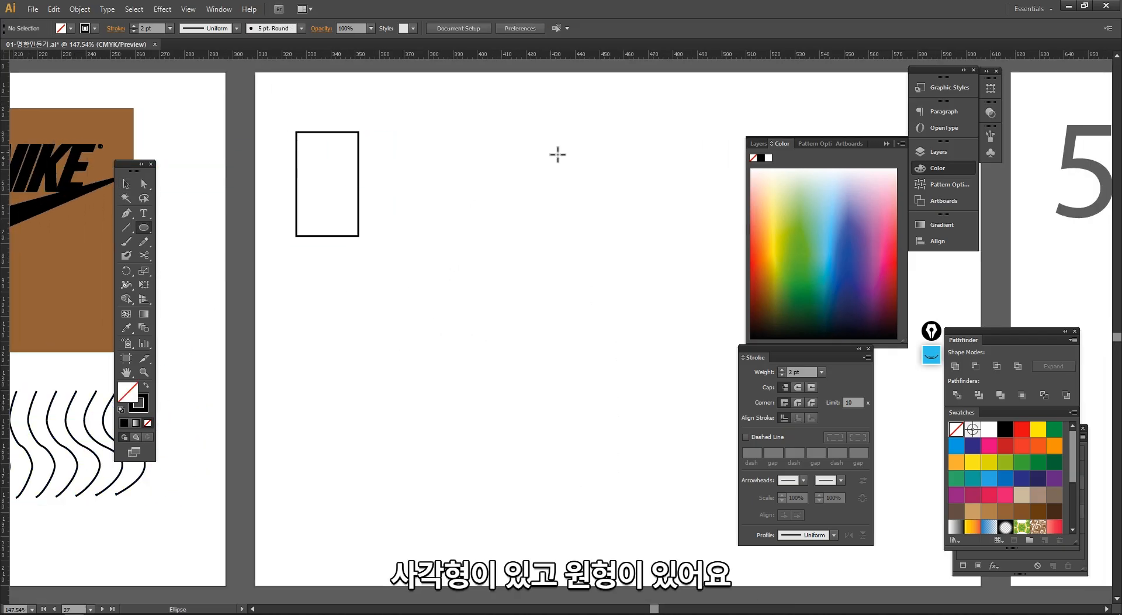
{"action": "left_click_drag", "start_coordinate": [591, 149], "coordinate": [656, 235]}
{"action": "key", "text": "v"}
{"action": "left_click", "coordinate": [595, 312]}
- Set the Blend options to 7 Specified Steps and blend the rectangle into the circle
{"action": "left_click_drag", "start_coordinate": [553, 326], "coordinate": [517, 340]}
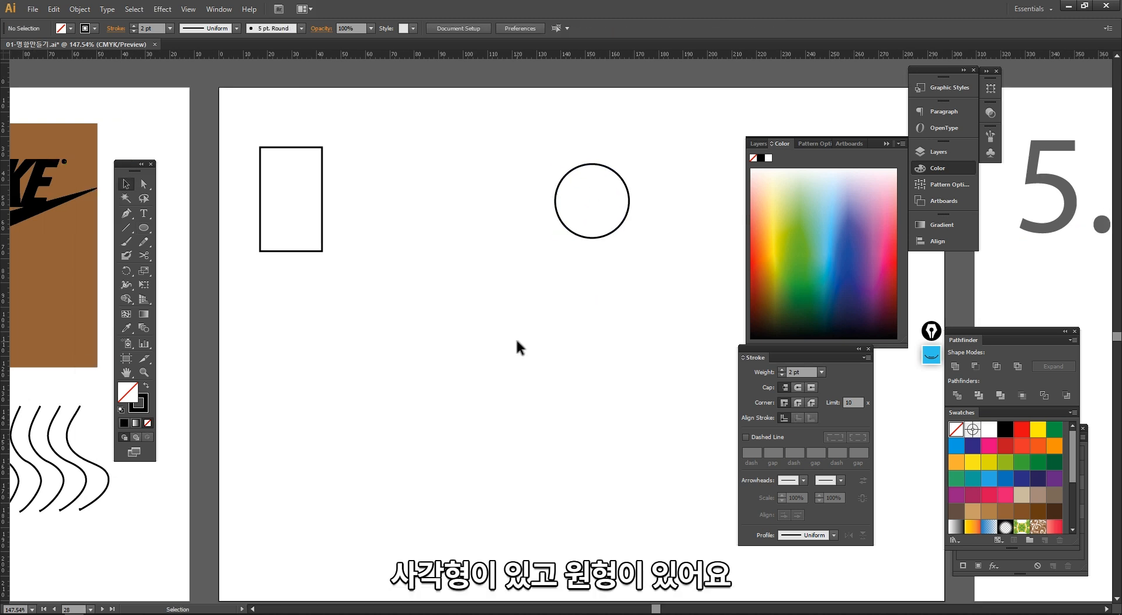
{"action": "double_click", "coordinate": [144, 326]}
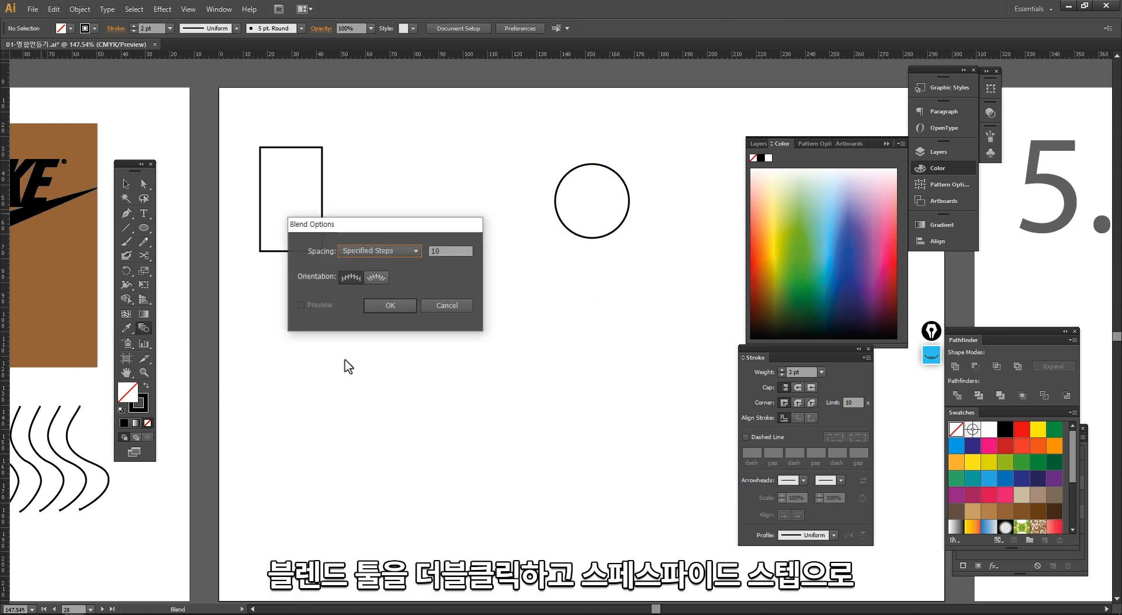
{"action": "left_click_drag", "start_coordinate": [376, 229], "coordinate": [352, 275]}
{"action": "left_click", "coordinate": [358, 297]}
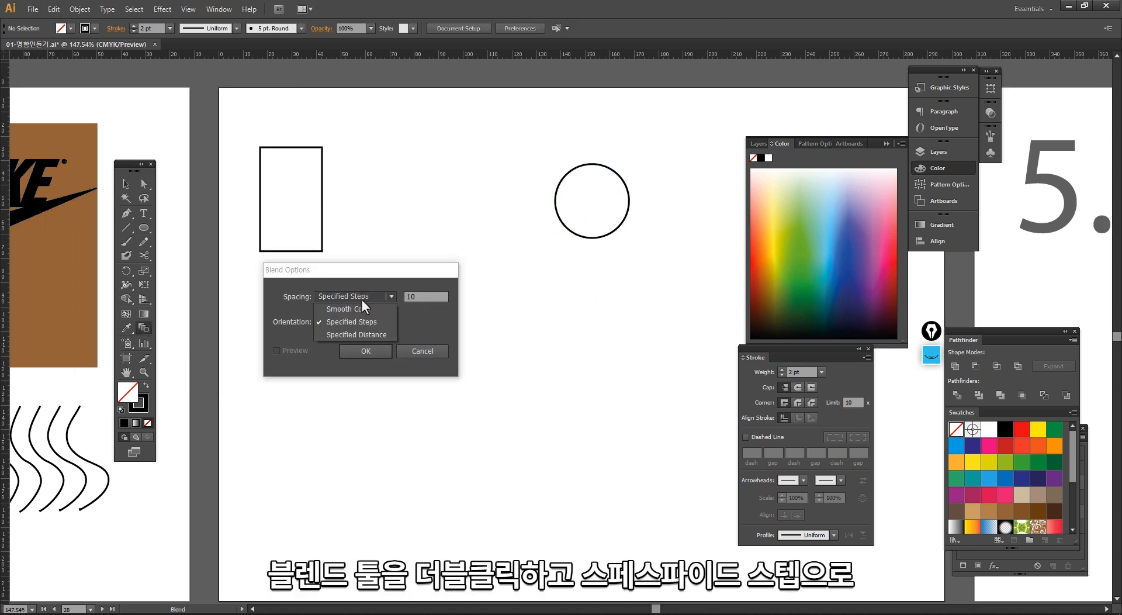
{"action": "left_click", "coordinate": [360, 322]}
{"action": "key", "text": "Tab"}
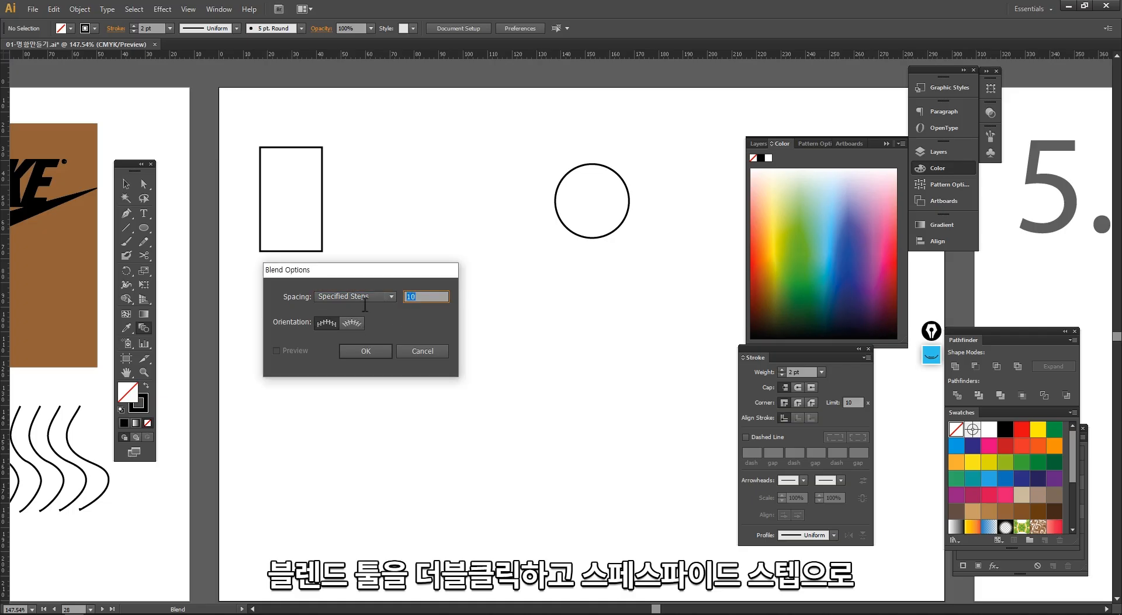
{"action": "type", "text": "7"}
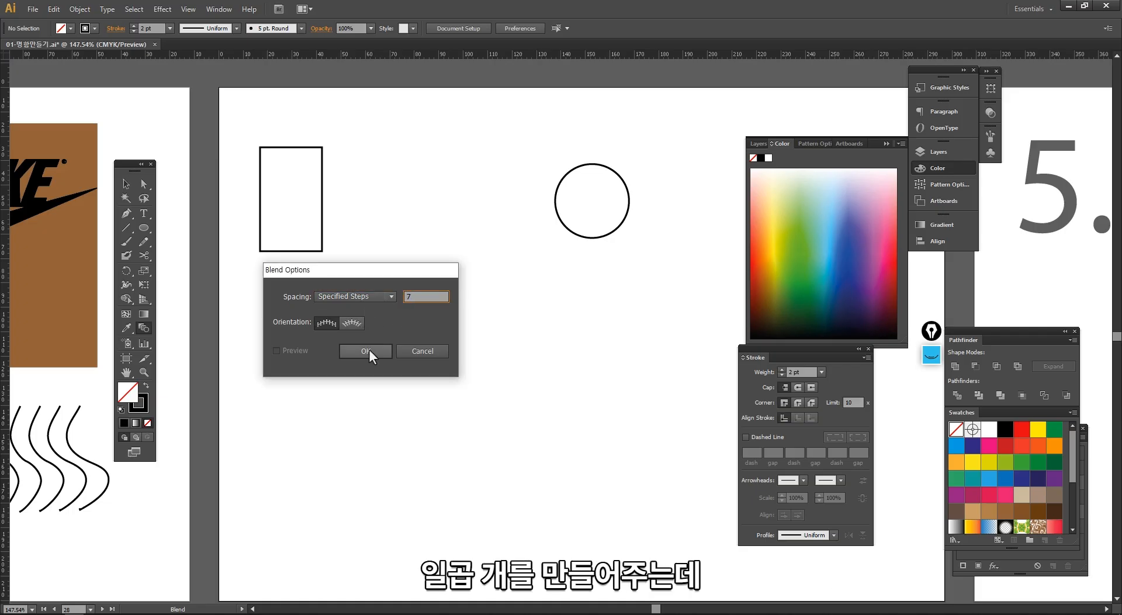
{"action": "left_click", "coordinate": [366, 350]}
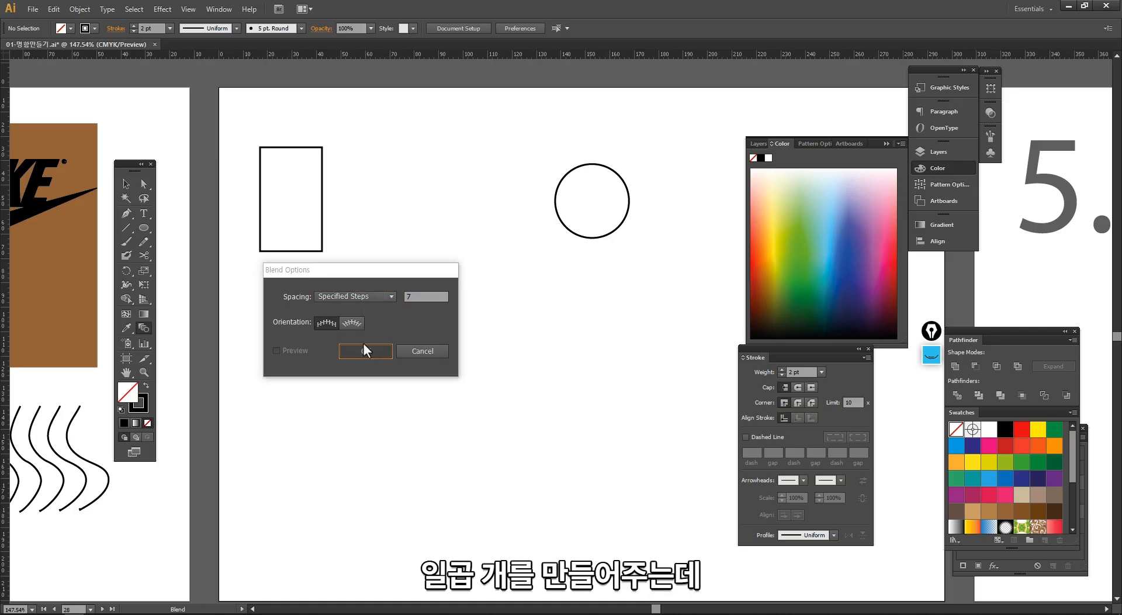
{"action": "left_click", "coordinate": [594, 239]}
{"action": "key", "text": "v"}
{"action": "left_click", "coordinate": [458, 332]}
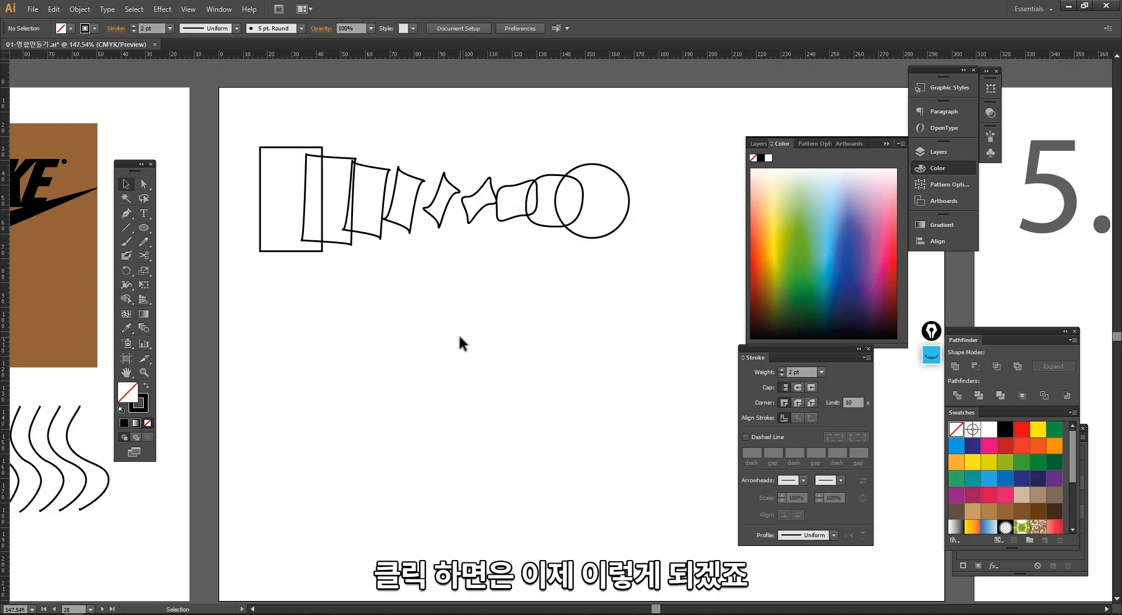
- Below the first blend, draw a rounded rectangle about 32 × 48 mm and a five-pointed star to its right
{"action": "left_click_drag", "start_coordinate": [143, 228], "coordinate": [187, 241]}
{"action": "left_click_drag", "start_coordinate": [260, 287], "coordinate": [338, 406]}
{"action": "key", "text": "v"}
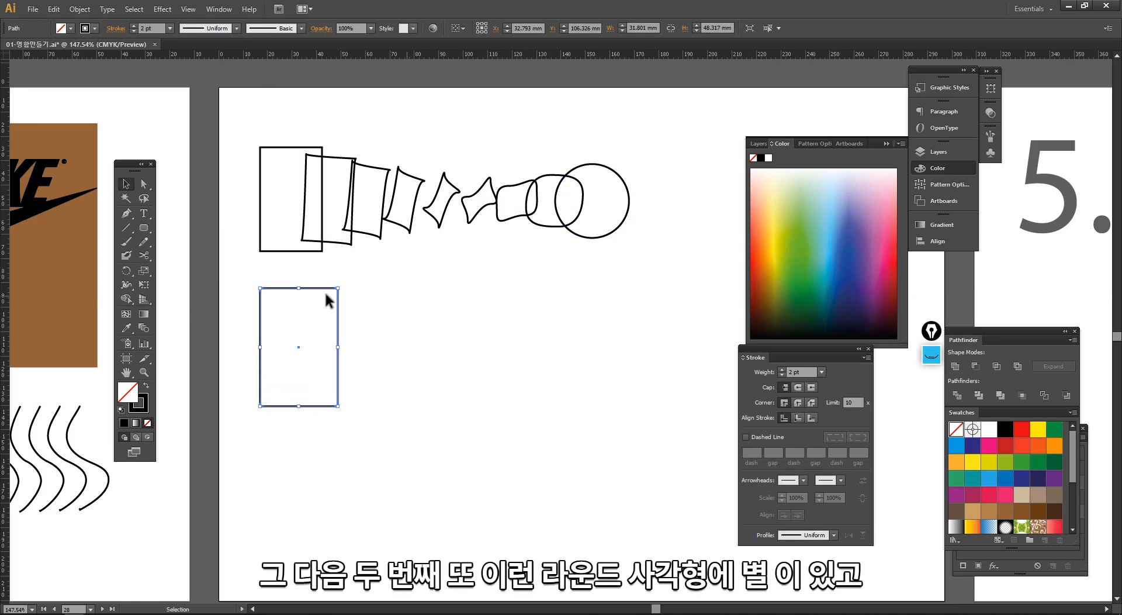
{"action": "left_click_drag", "start_coordinate": [144, 228], "coordinate": [187, 277]}
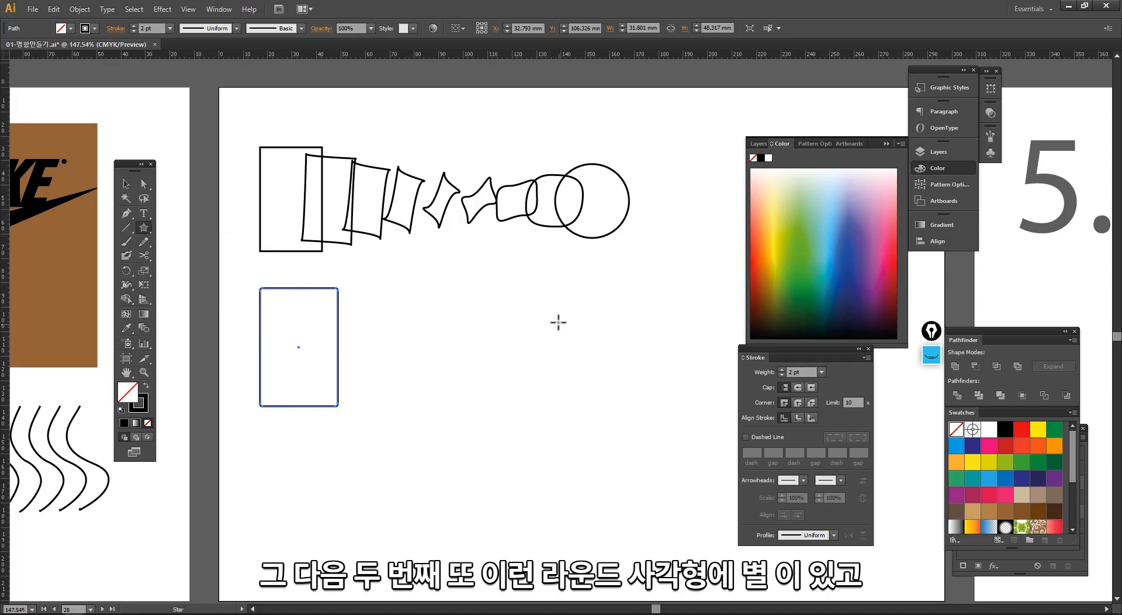
{"action": "key", "text": "v"}
{"action": "left_click_drag", "start_coordinate": [558, 322], "coordinate": [626, 401]}
{"action": "left_click", "coordinate": [198, 376]}
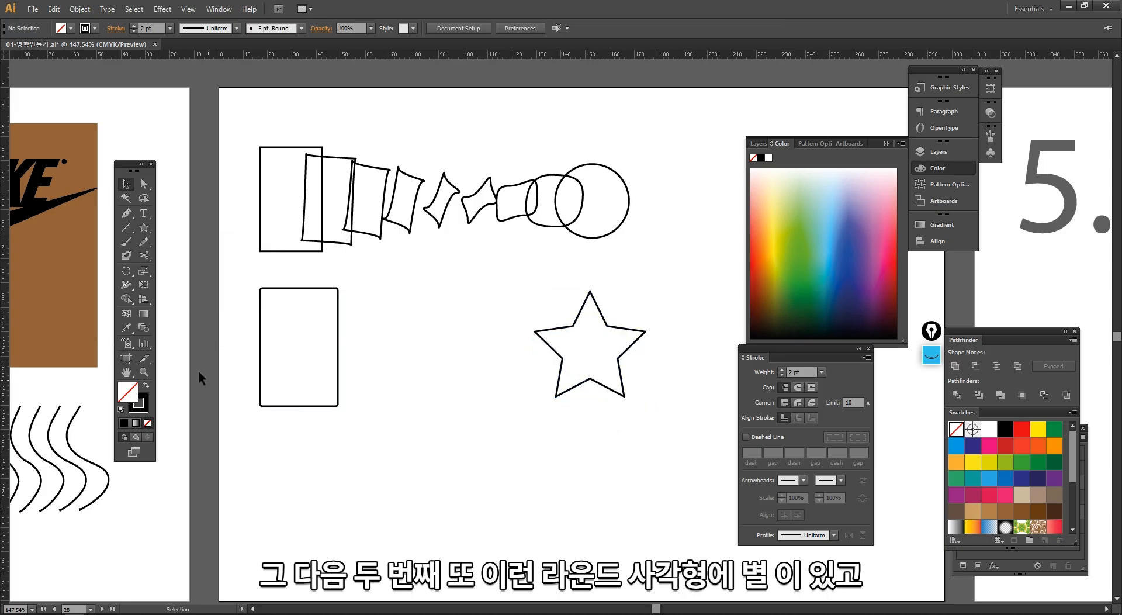
- Blend the rounded rectangle into the star with 5 Specified Steps
{"action": "double_click", "coordinate": [144, 327]}
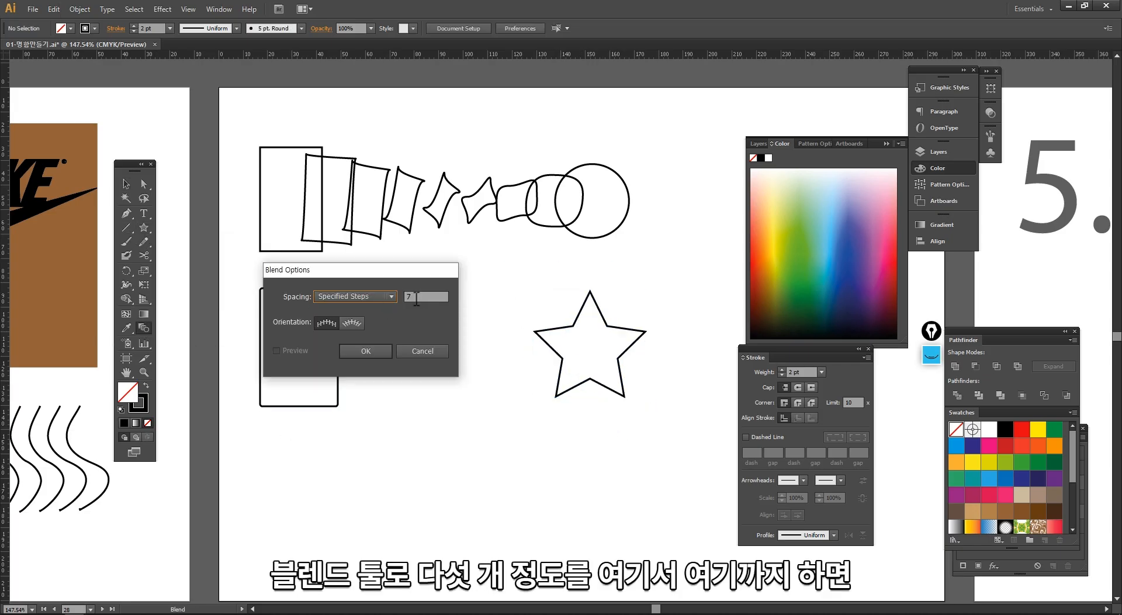
{"action": "left_click", "coordinate": [415, 350]}
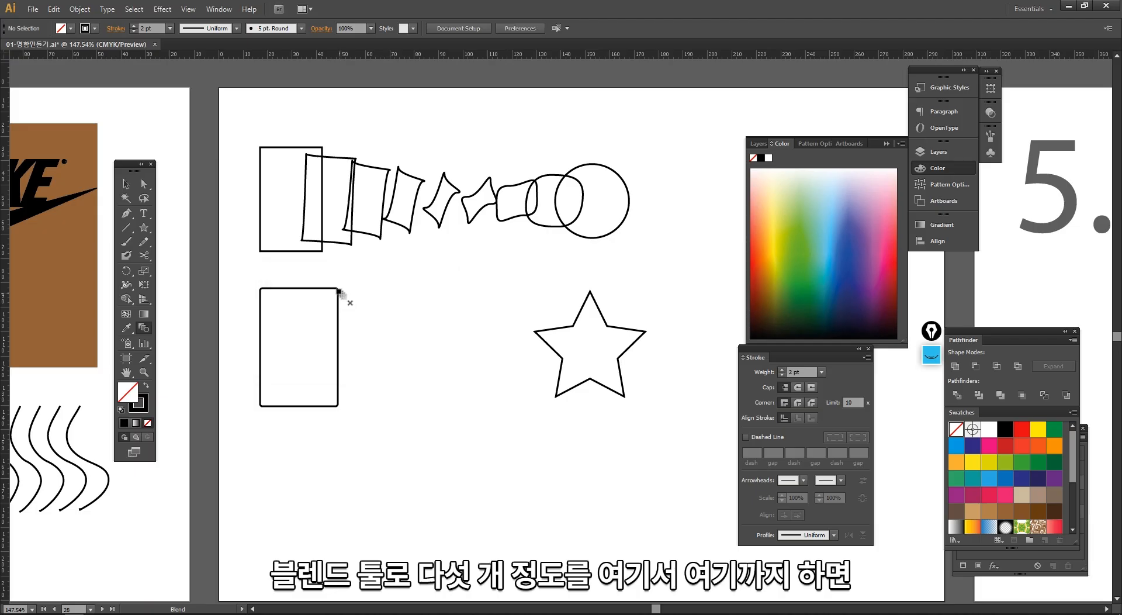
{"action": "left_click", "coordinate": [564, 329]}
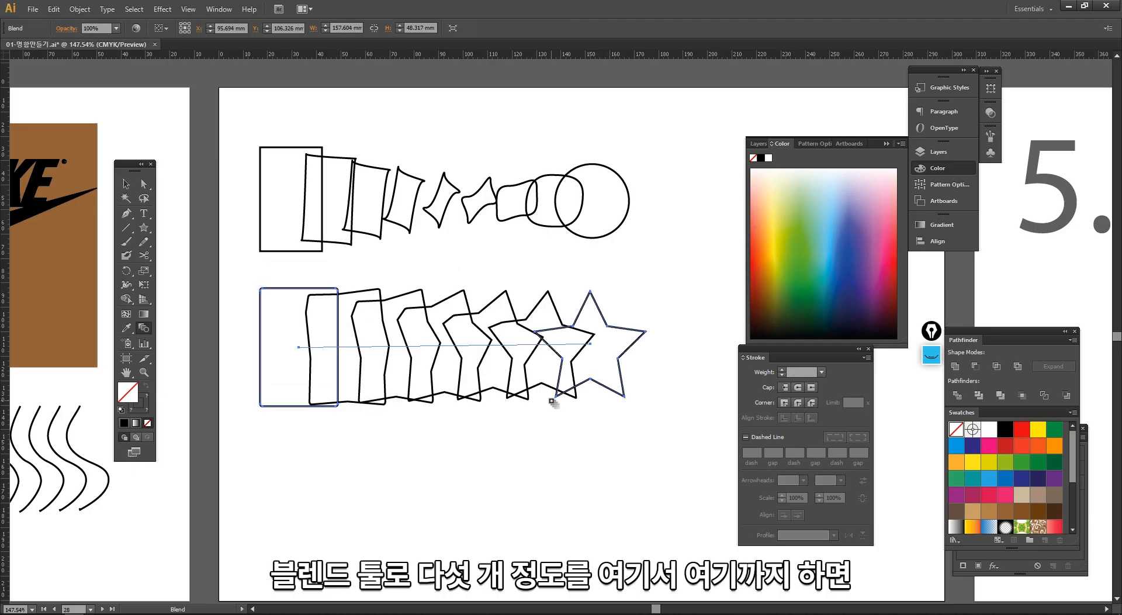
{"action": "key", "text": "v"}
{"action": "left_click", "coordinate": [521, 458]}
{"action": "left_click_drag", "start_coordinate": [615, 430], "coordinate": [237, 310]}
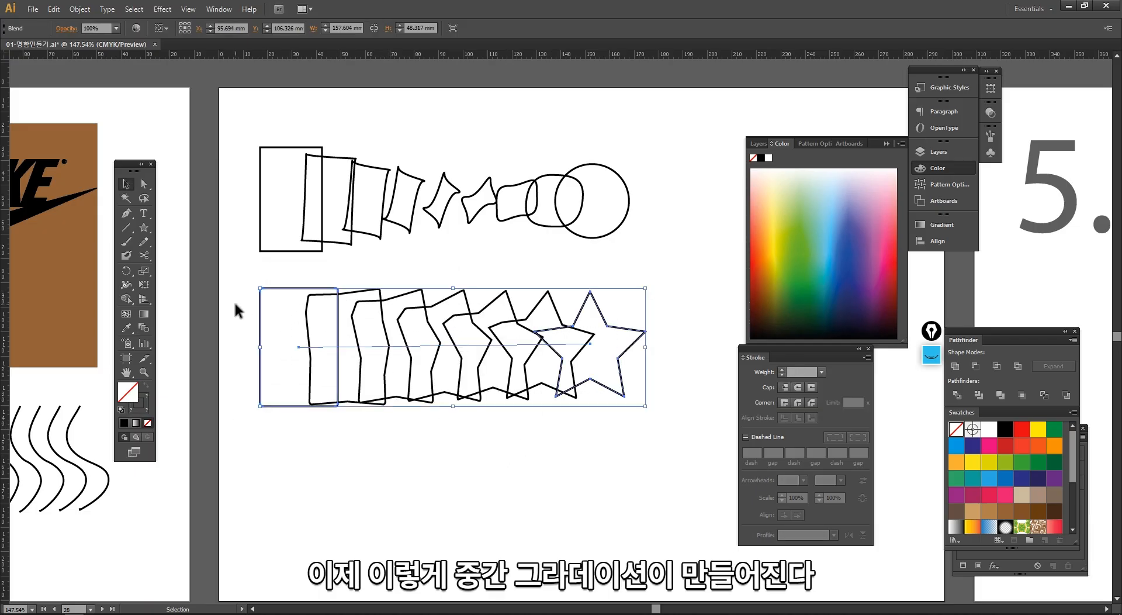
{"action": "left_click", "coordinate": [227, 381]}
- Draw a rectangle about 23 × 38 mm below the star blend, filled green with no stroke
{"action": "scroll", "coordinate": [228, 380], "scroll_direction": "down", "scroll_amount": 3}
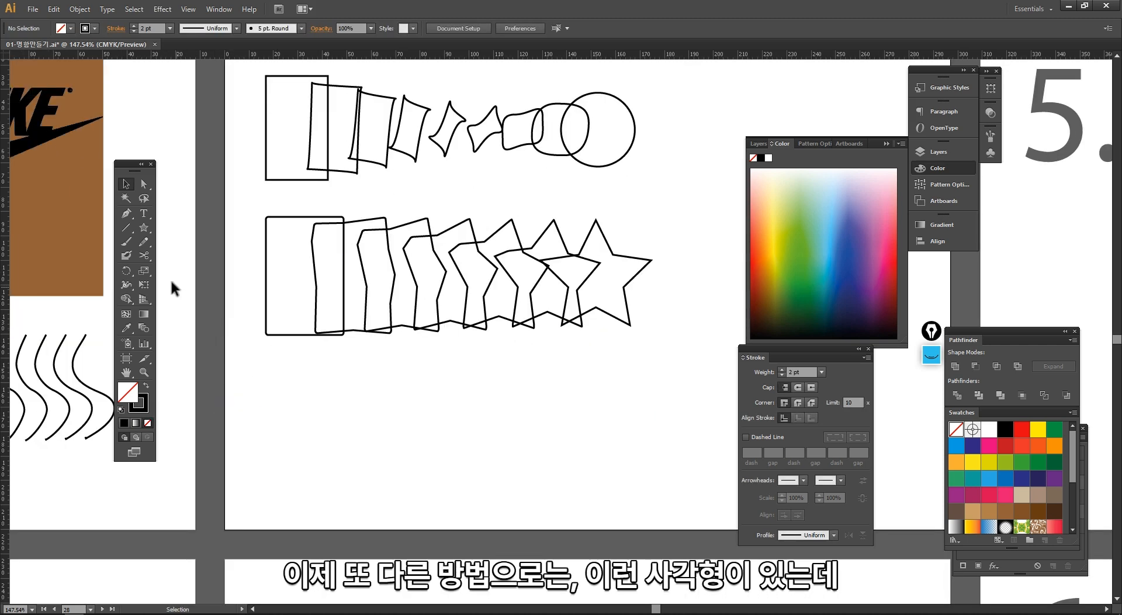
{"action": "left_click_drag", "start_coordinate": [145, 233], "coordinate": [177, 229]}
{"action": "left_click_drag", "start_coordinate": [281, 368], "coordinate": [337, 461]}
{"action": "left_click", "coordinate": [795, 240]}
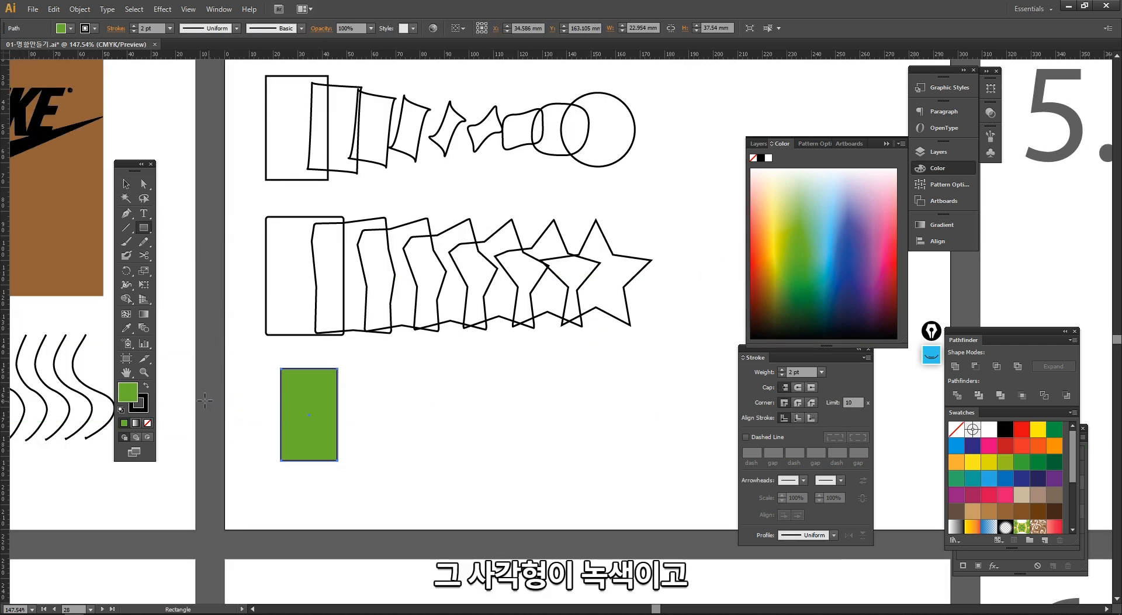
{"action": "left_click", "coordinate": [147, 423]}
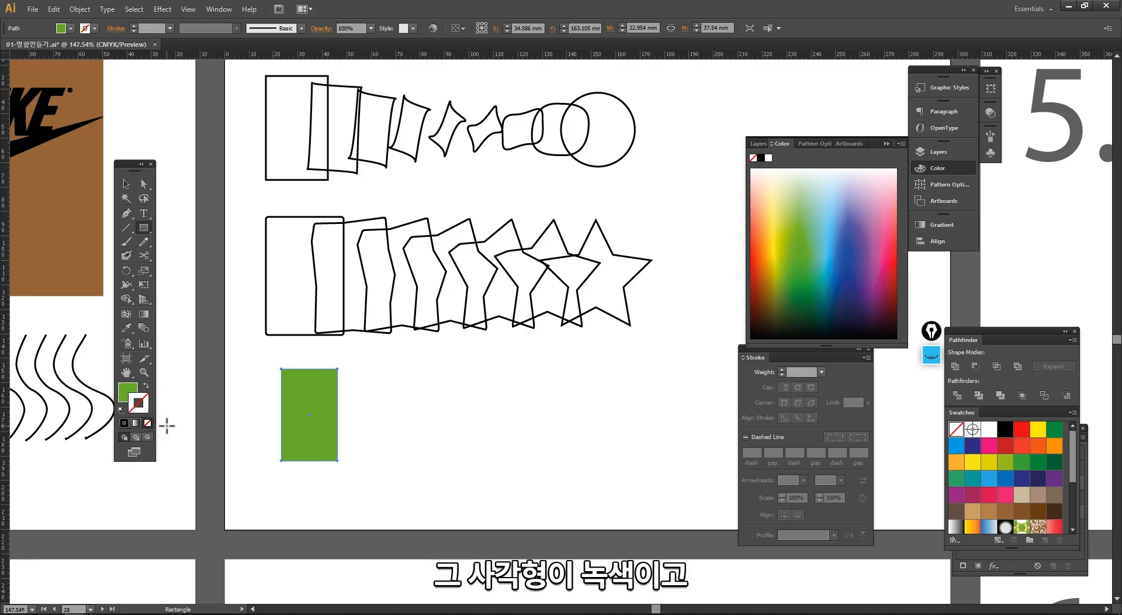
{"action": "key", "text": "v"}
{"action": "left_click", "coordinate": [265, 422]}
- Draw a star about 40 × 38 mm to the right of the green rectangle, filled orange with no stroke
{"action": "left_click_drag", "start_coordinate": [144, 227], "coordinate": [178, 223]}
{"action": "left_click_drag", "start_coordinate": [598, 389], "coordinate": [639, 435]}
{"action": "key", "text": "v"}
{"action": "left_click", "coordinate": [767, 260]}
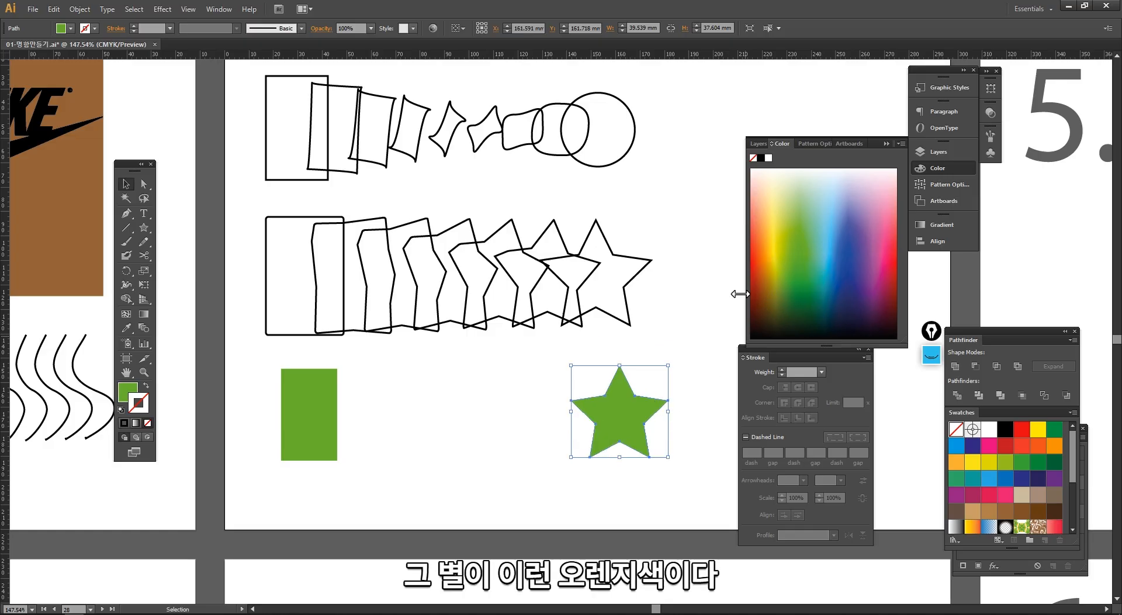
{"action": "left_click", "coordinate": [757, 243]}
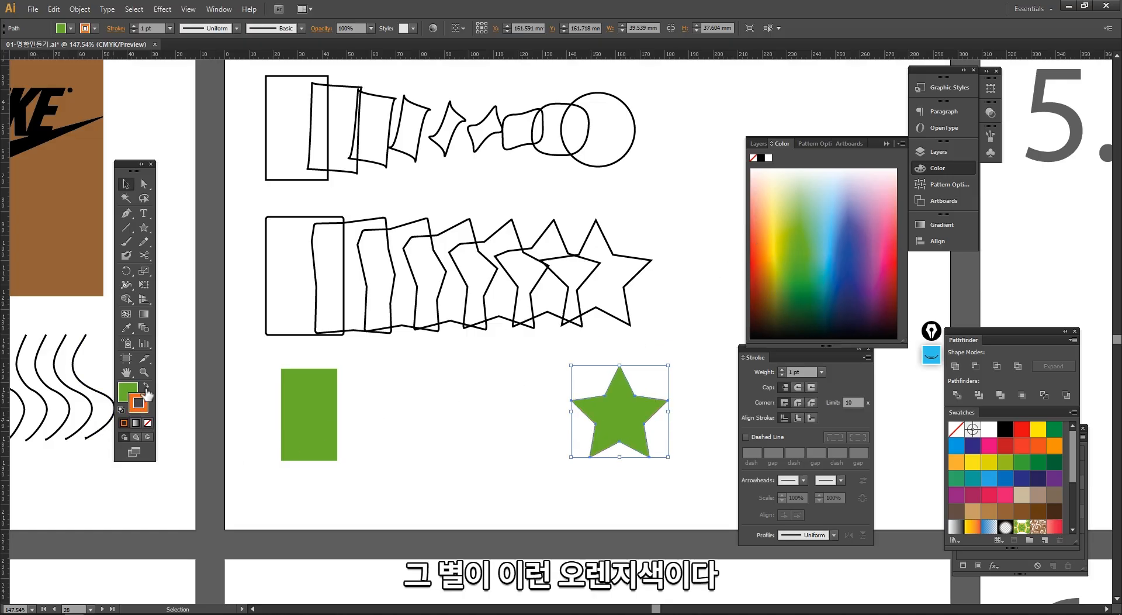
{"action": "left_click", "coordinate": [146, 384]}
{"action": "left_click", "coordinate": [148, 422]}
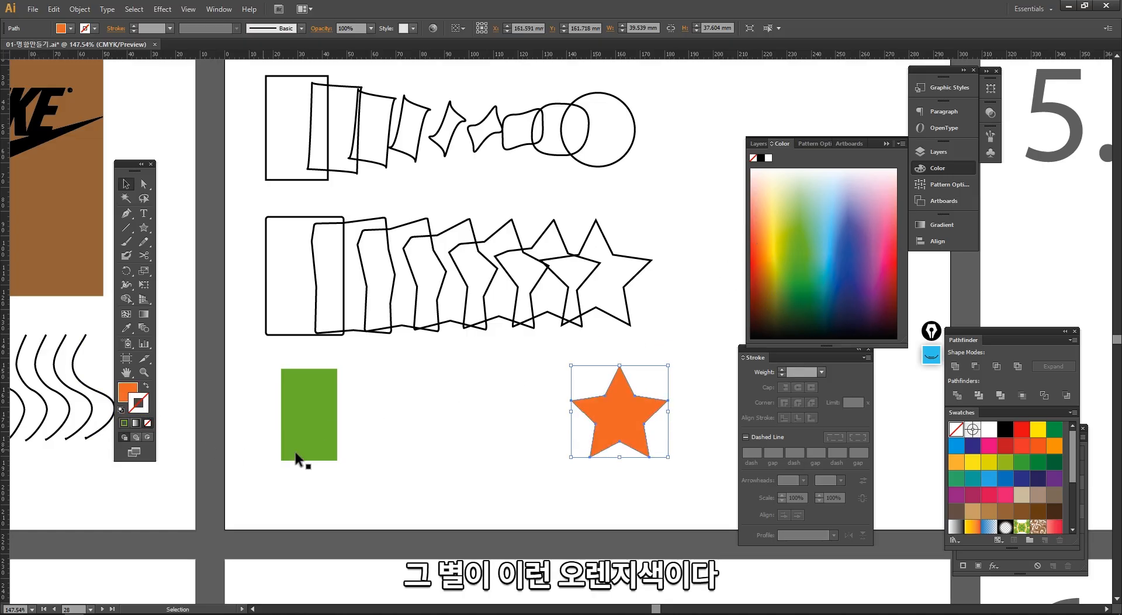
{"action": "left_click", "coordinate": [387, 451]}
- Set the Blend spacing to Smooth Color and blend the green rectangle into the orange star
{"action": "scroll", "coordinate": [430, 426], "scroll_direction": "down", "scroll_amount": 1}
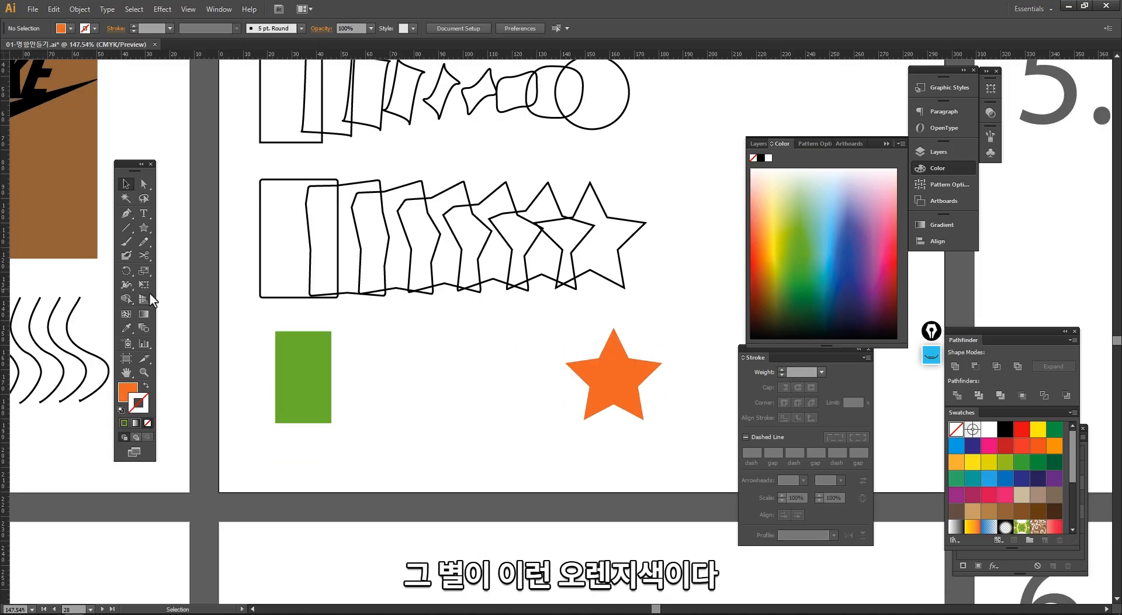
{"action": "left_click", "coordinate": [146, 327]}
{"action": "double_click", "coordinate": [146, 327]}
{"action": "left_click_drag", "start_coordinate": [327, 271], "coordinate": [351, 187]}
{"action": "left_click", "coordinate": [374, 209]}
{"action": "left_click", "coordinate": [388, 226]}
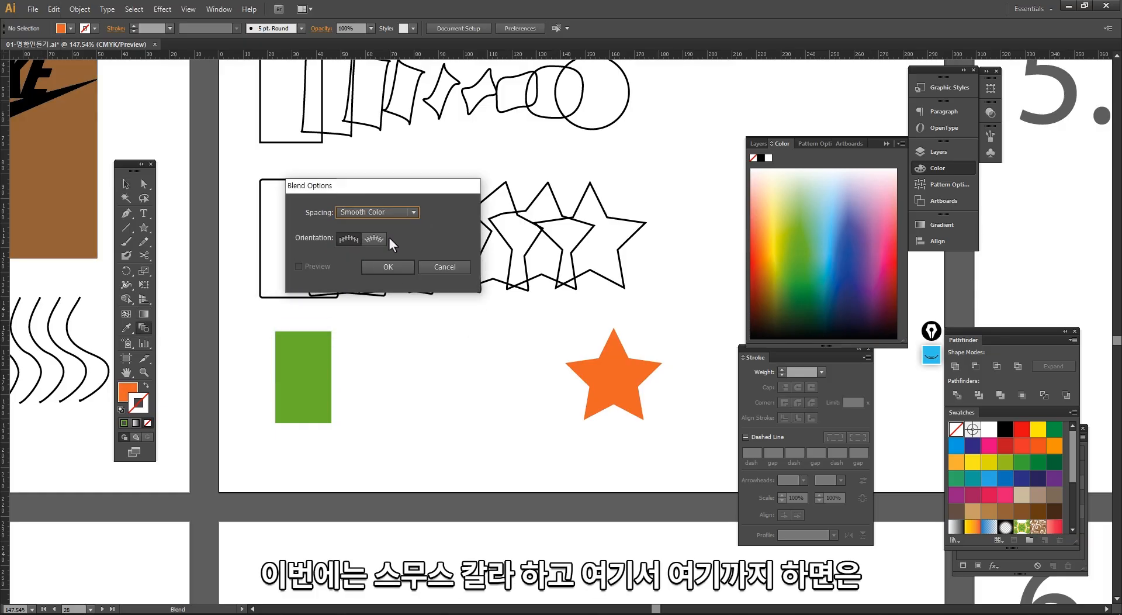
{"action": "left_click", "coordinate": [388, 267]}
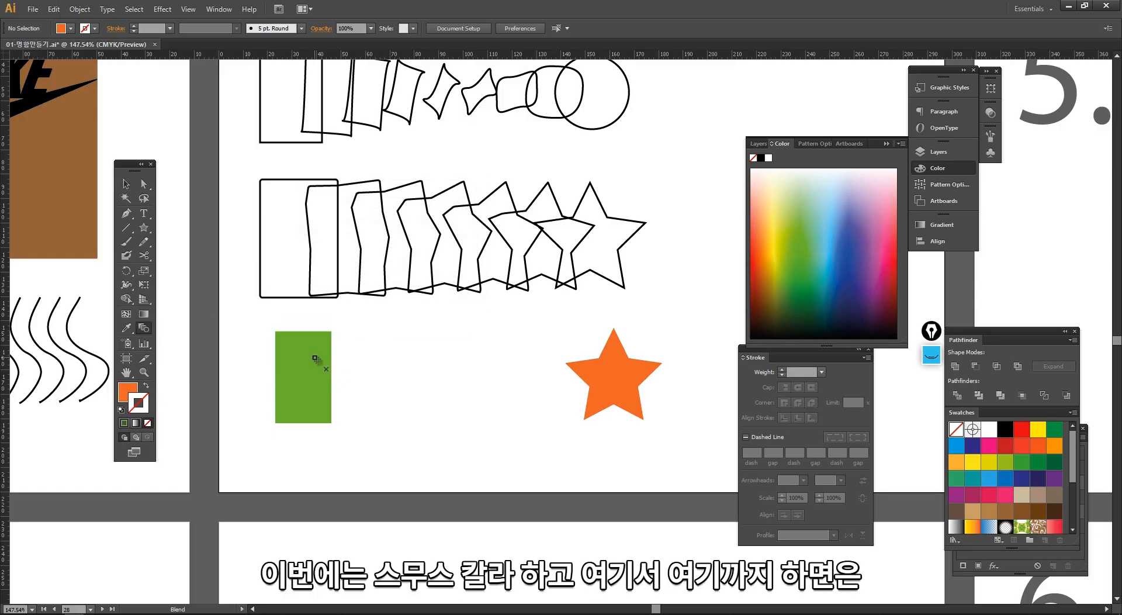
{"action": "left_click", "coordinate": [615, 374]}
{"action": "key", "text": "v"}
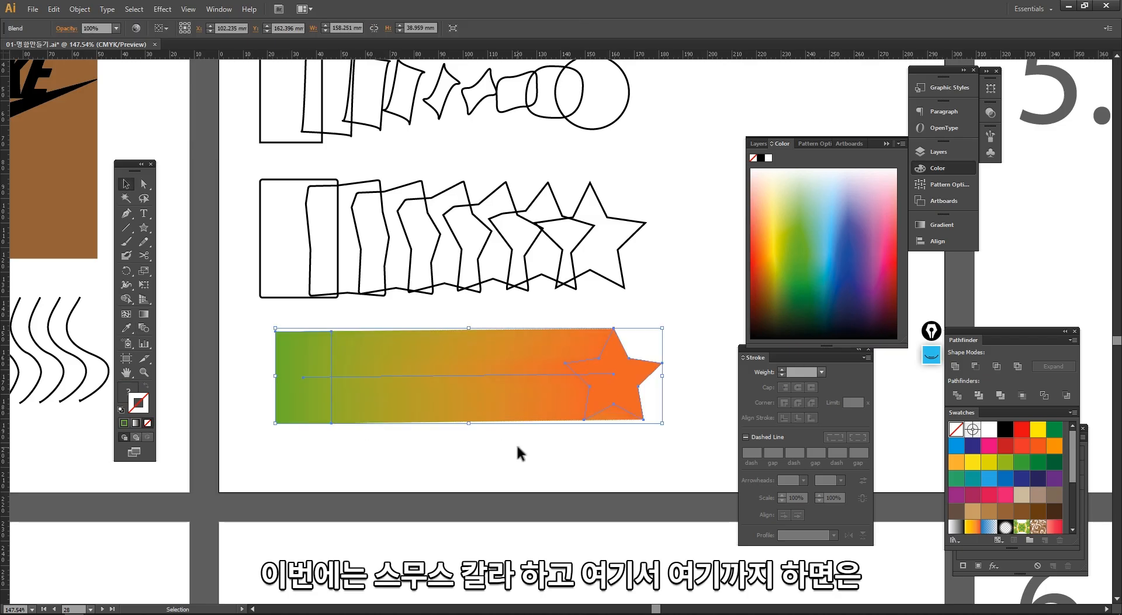
{"action": "left_click", "coordinate": [517, 445]}
{"action": "left_click_drag", "start_coordinate": [532, 464], "coordinate": [478, 407]}
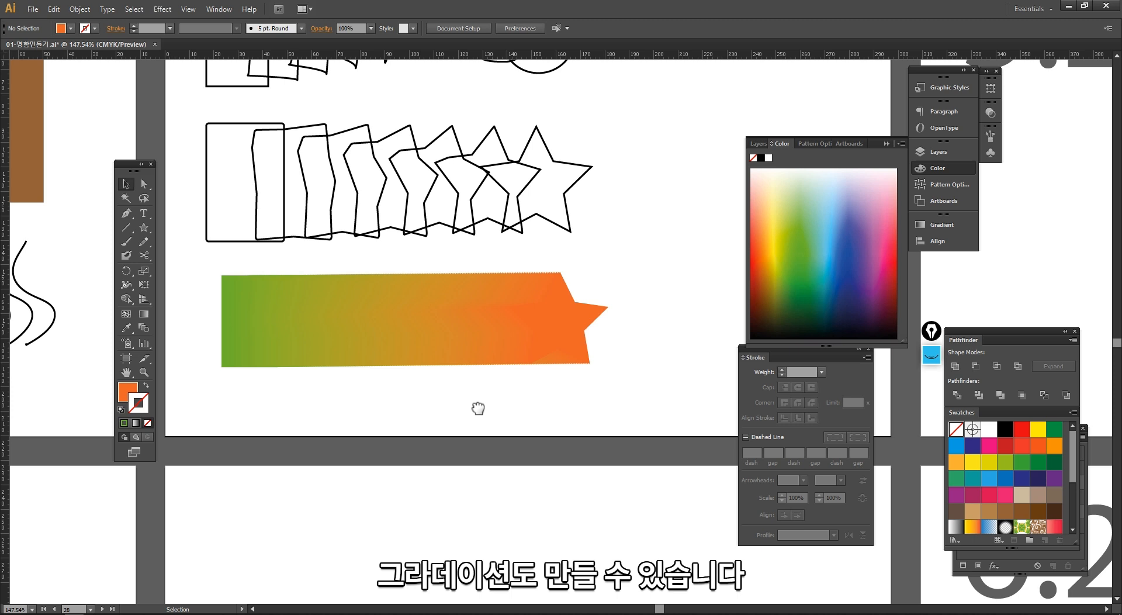
- Examine the edges of the green-to-orange Smooth Color blend up close, near the star's upper tip
{"action": "left_click", "coordinate": [476, 304]}
{"action": "left_click_drag", "start_coordinate": [497, 266], "coordinate": [603, 333]}
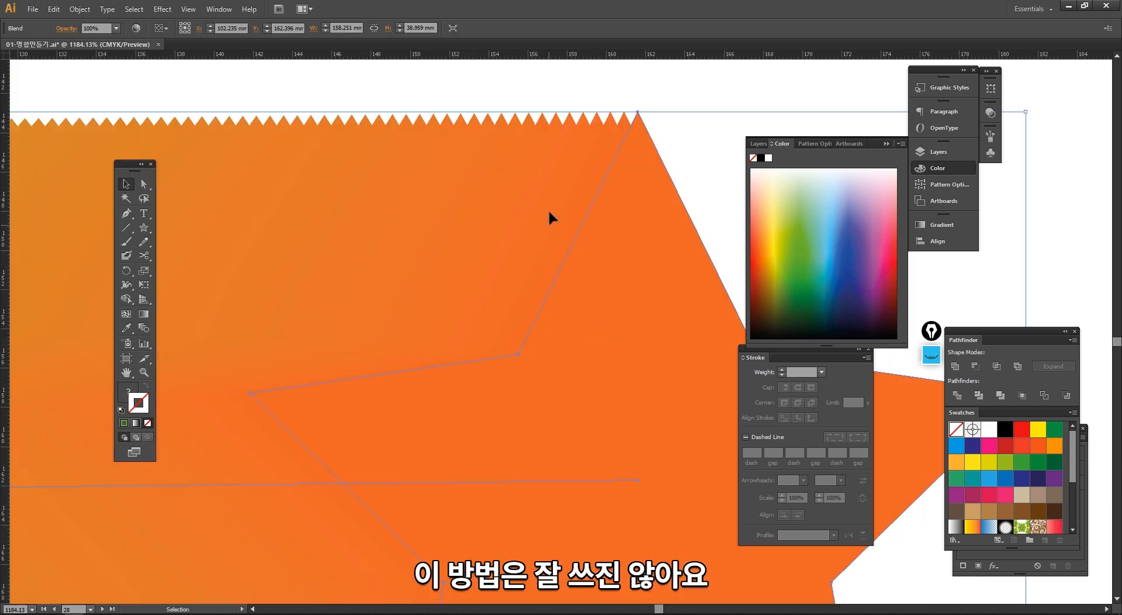
{"action": "left_click", "coordinate": [435, 264], "text": "ctrl+alt"}
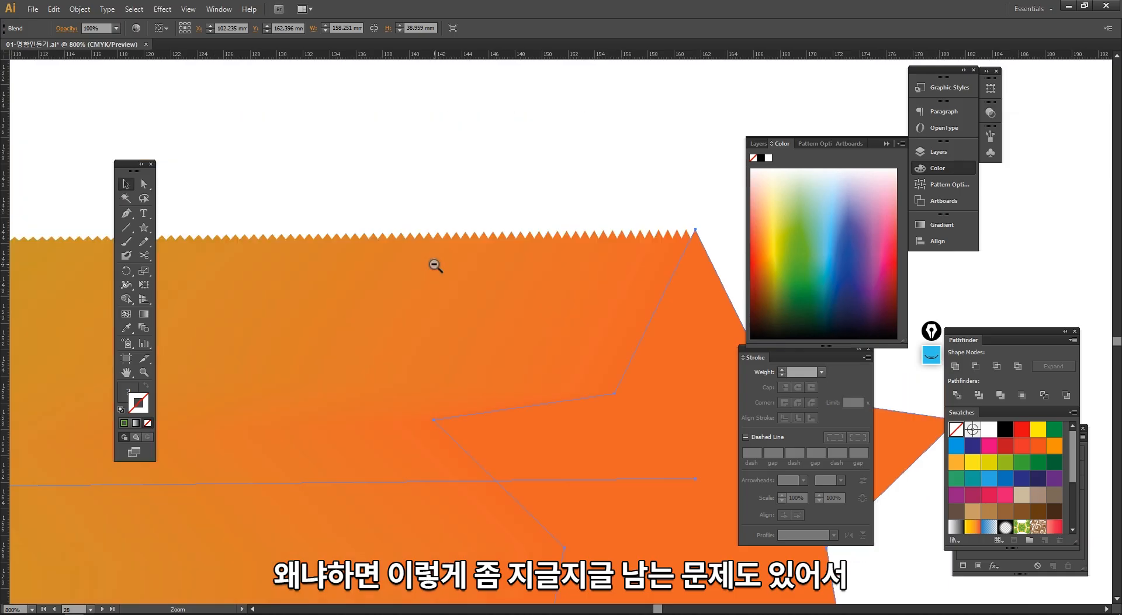
{"action": "left_click", "coordinate": [435, 265], "text": "ctrl+alt"}
{"action": "left_click", "coordinate": [435, 265], "text": "ctrl+alt"}
{"action": "left_click", "coordinate": [482, 416], "text": "ctrl+alt"}
{"action": "left_click", "coordinate": [482, 416], "text": "ctrl+alt"}
{"action": "left_click_drag", "start_coordinate": [535, 365], "coordinate": [412, 370]}
{"action": "left_click", "coordinate": [422, 390]}
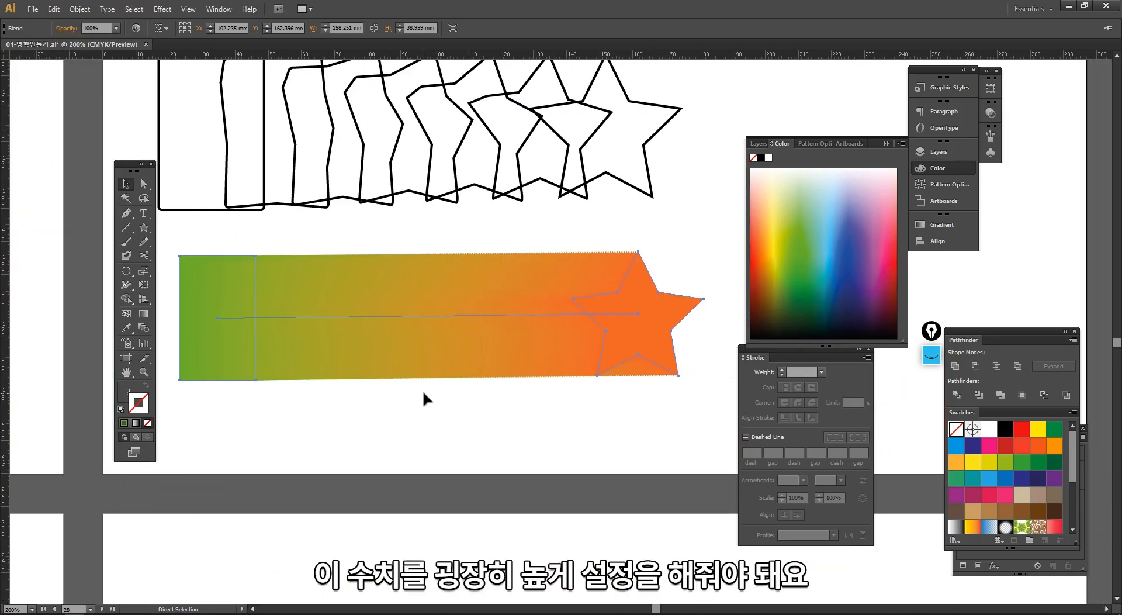
- Undo the Smooth Color blend and blend the green rectangle into the orange star with a Specified Distance of 20 mm
{"action": "key", "text": "ctrl+z"}
{"action": "double_click", "coordinate": [145, 331]}
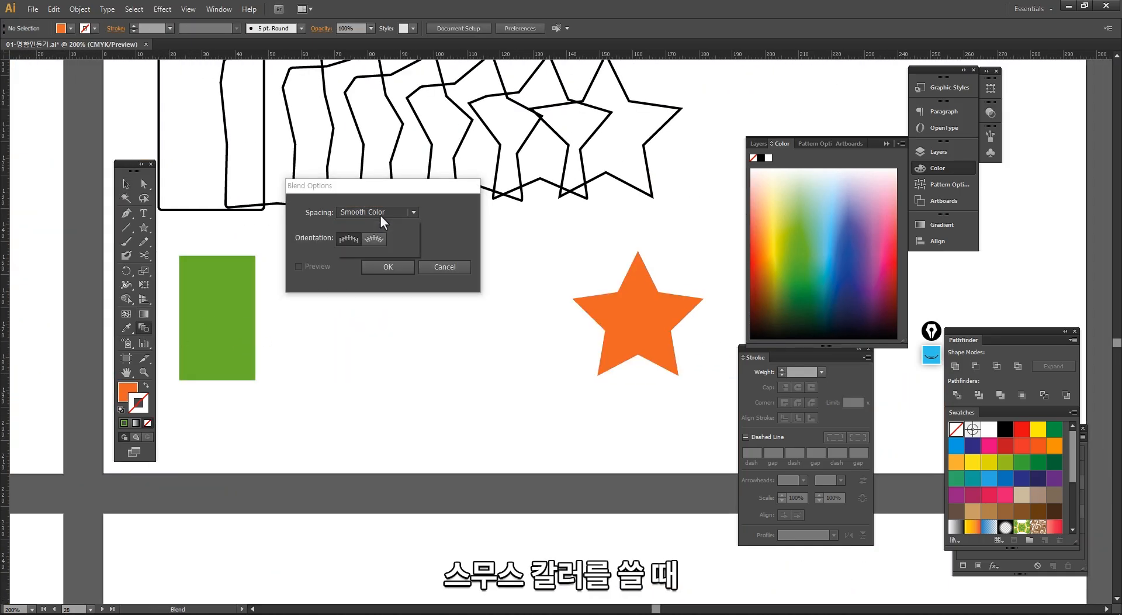
{"action": "left_click", "coordinate": [408, 268]}
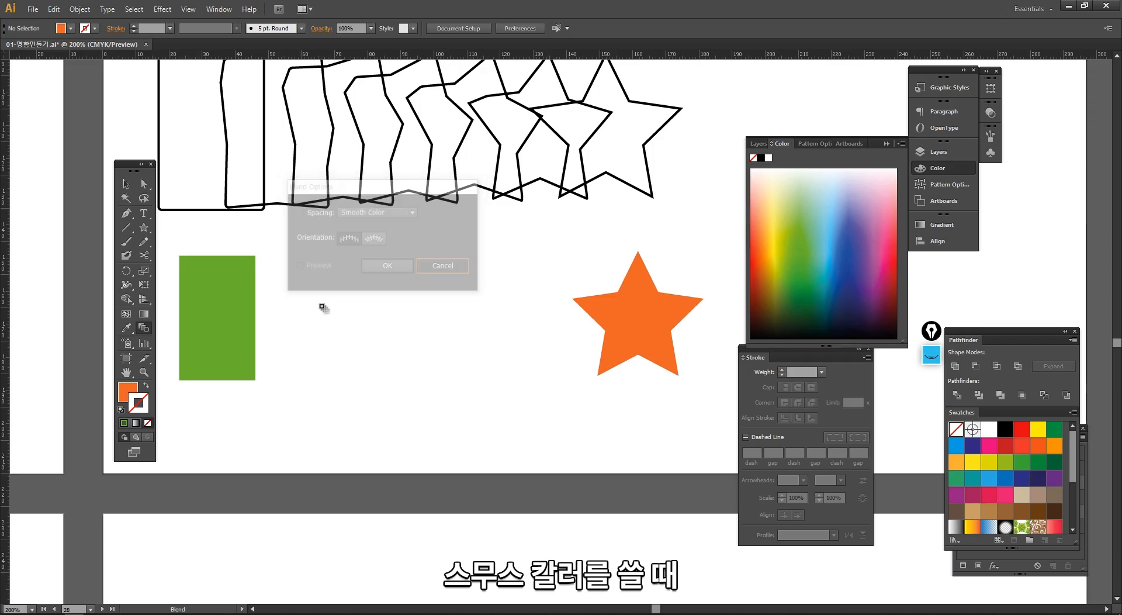
{"action": "double_click", "coordinate": [143, 325]}
{"action": "left_click", "coordinate": [377, 211]}
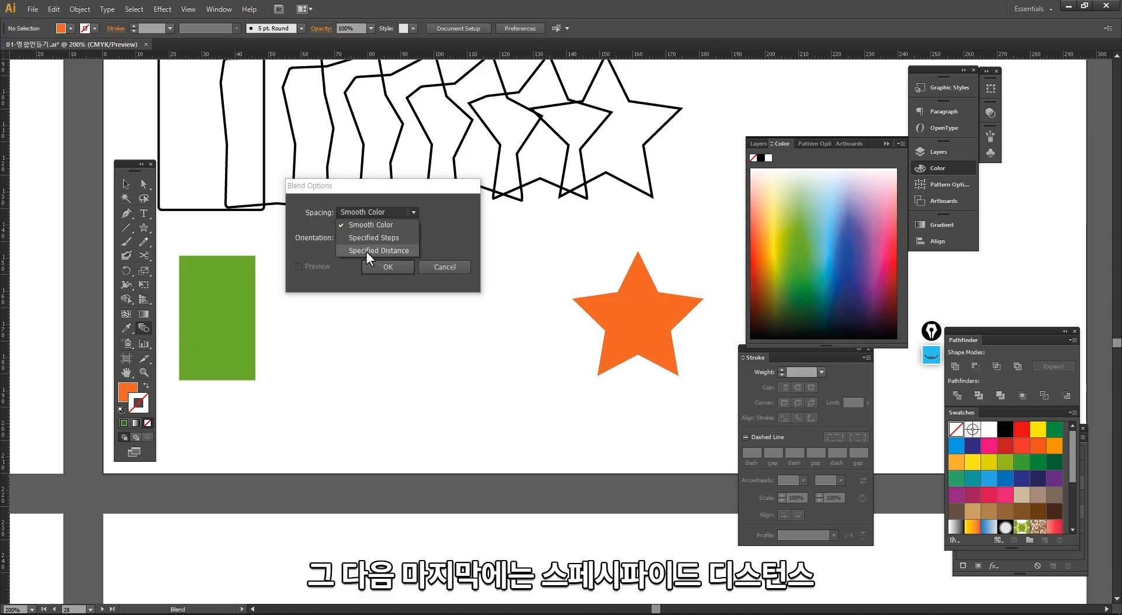
{"action": "left_click", "coordinate": [374, 251]}
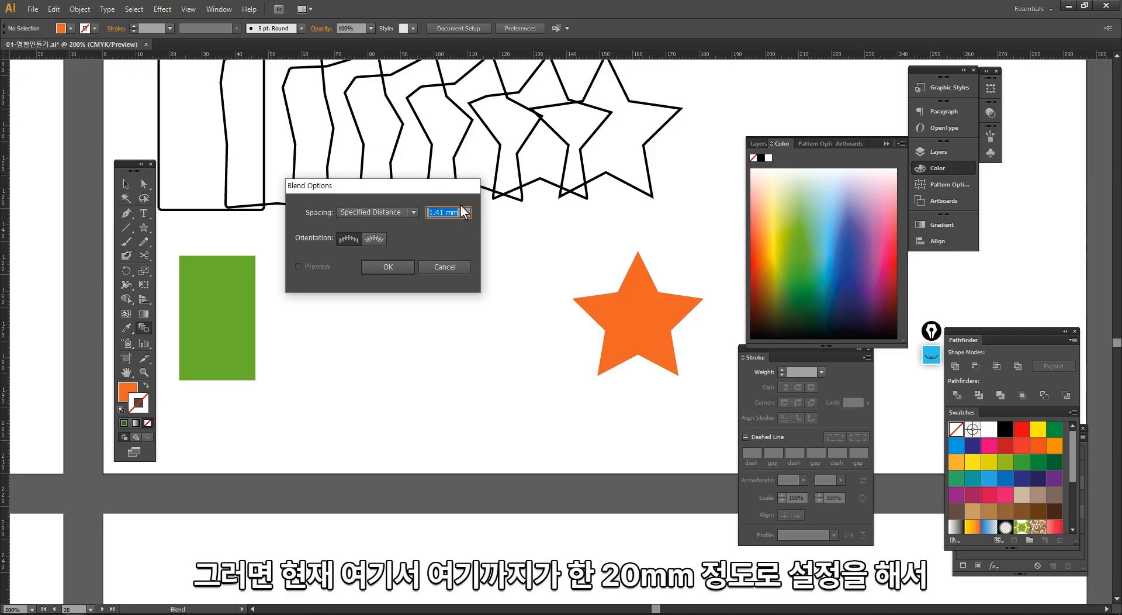
{"action": "left_click", "coordinate": [395, 265]}
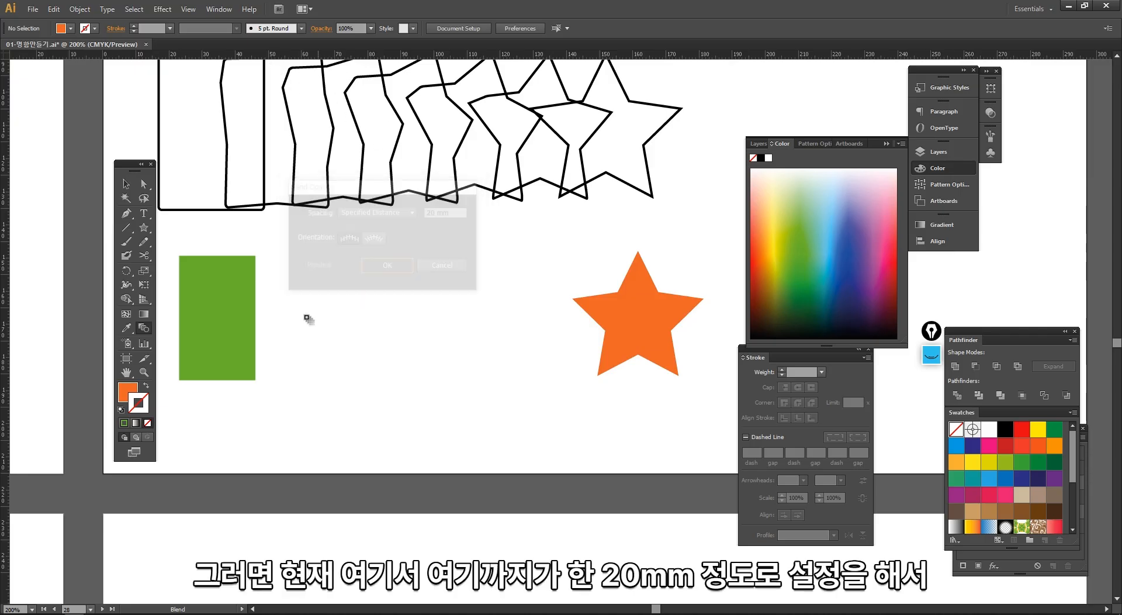
{"action": "left_click", "coordinate": [632, 316]}
{"action": "key", "text": "v"}
{"action": "left_click", "coordinate": [519, 416]}
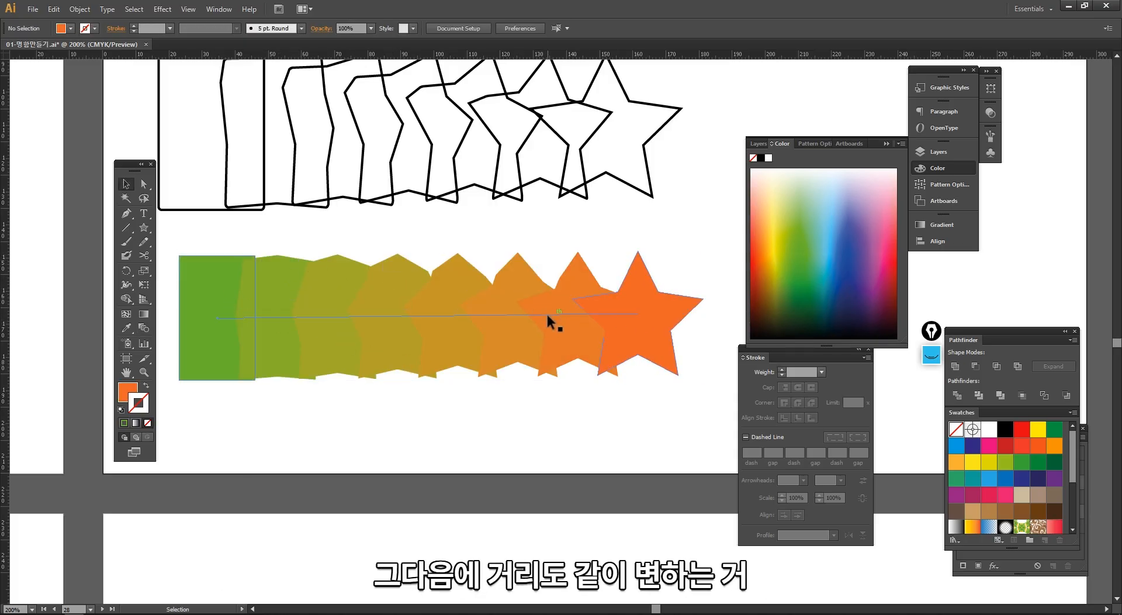
- Delete all three blend examples from the artboard
{"action": "left_click", "coordinate": [518, 330], "text": "ctrl+alt"}
{"action": "left_click", "coordinate": [518, 330], "text": "ctrl+alt"}
{"action": "left_click_drag", "start_coordinate": [558, 319], "coordinate": [424, 360]}
{"action": "left_click_drag", "start_coordinate": [566, 443], "coordinate": [268, 328]}
{"action": "left_click", "coordinate": [252, 338]}
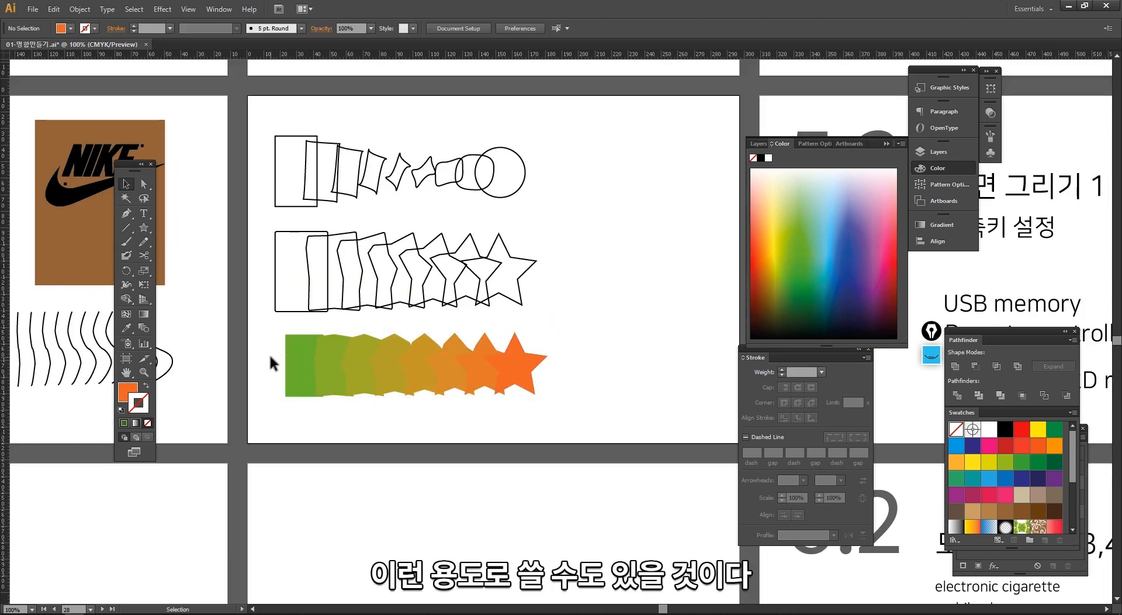
{"action": "scroll", "coordinate": [261, 313], "scroll_direction": "up", "scroll_amount": 1}
{"action": "left_click_drag", "start_coordinate": [258, 138], "coordinate": [562, 457]}
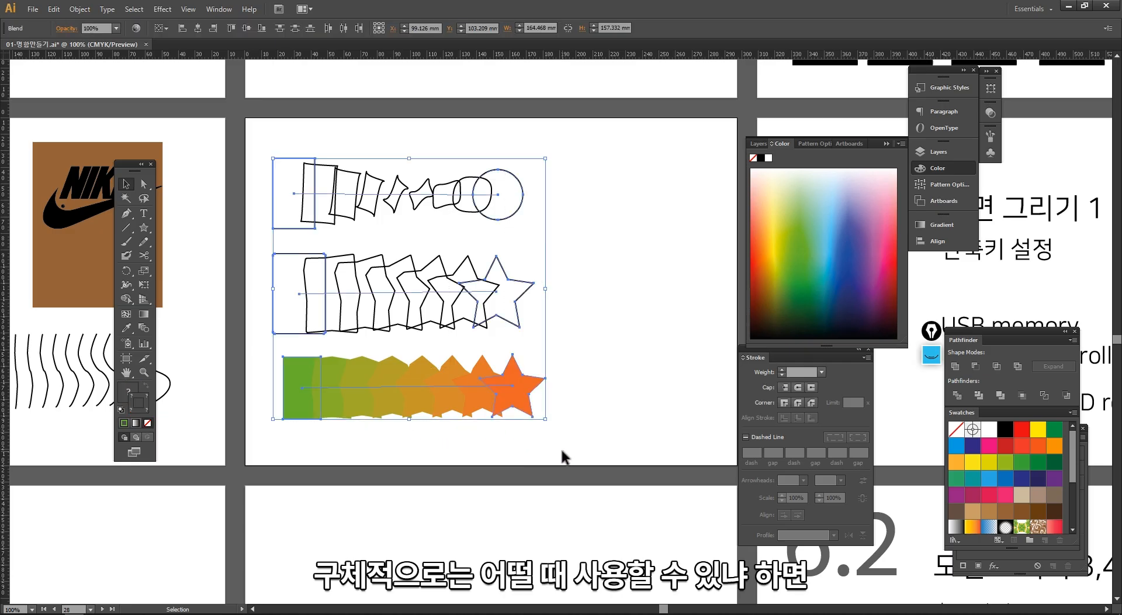
{"action": "key", "text": "Delete"}
- Draw an upright rectangle about 68 × 129 mm on the emptied artboard, with no fill and a black 1 pt stroke
{"action": "left_click_drag", "start_coordinate": [225, 104], "coordinate": [510, 480]}
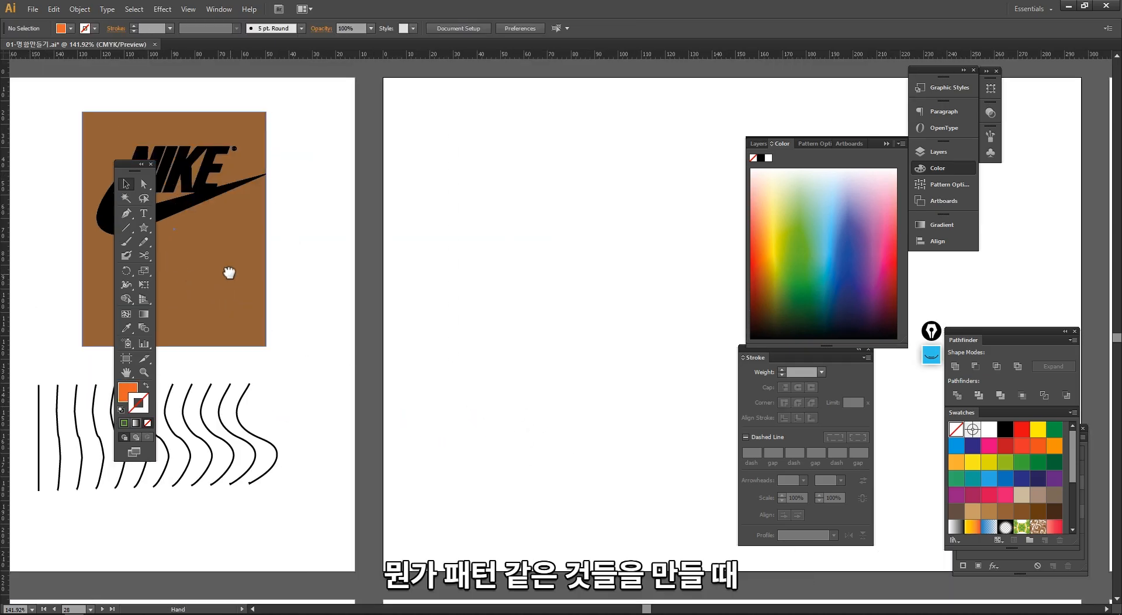
{"action": "left_click_drag", "start_coordinate": [229, 272], "coordinate": [219, 253]}
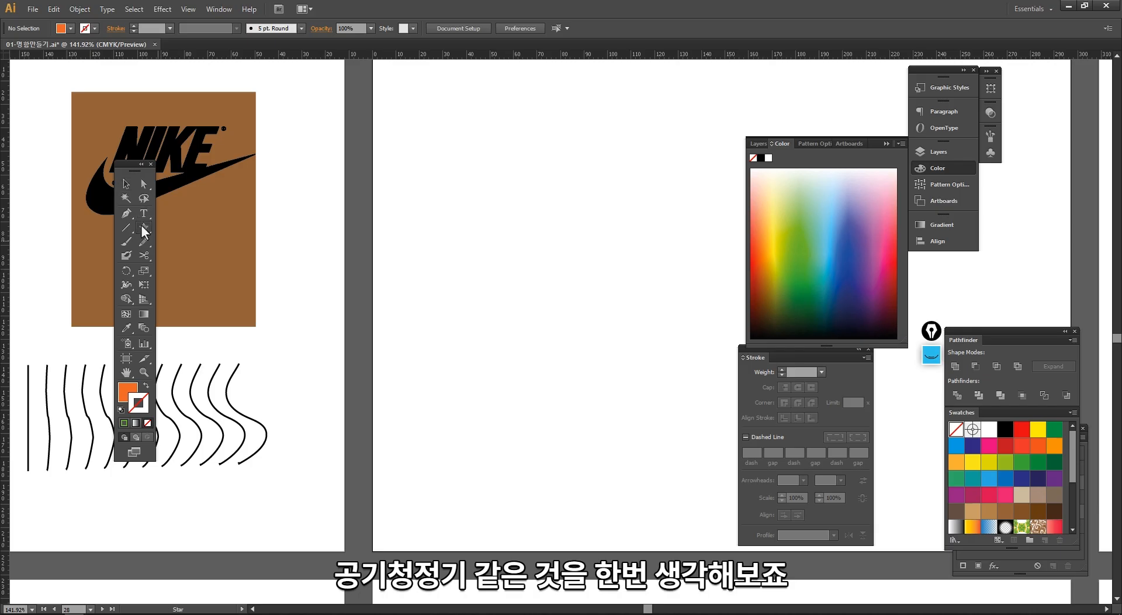
{"action": "left_click_drag", "start_coordinate": [142, 225], "coordinate": [182, 228]}
{"action": "left_click_drag", "start_coordinate": [423, 117], "coordinate": [581, 420]}
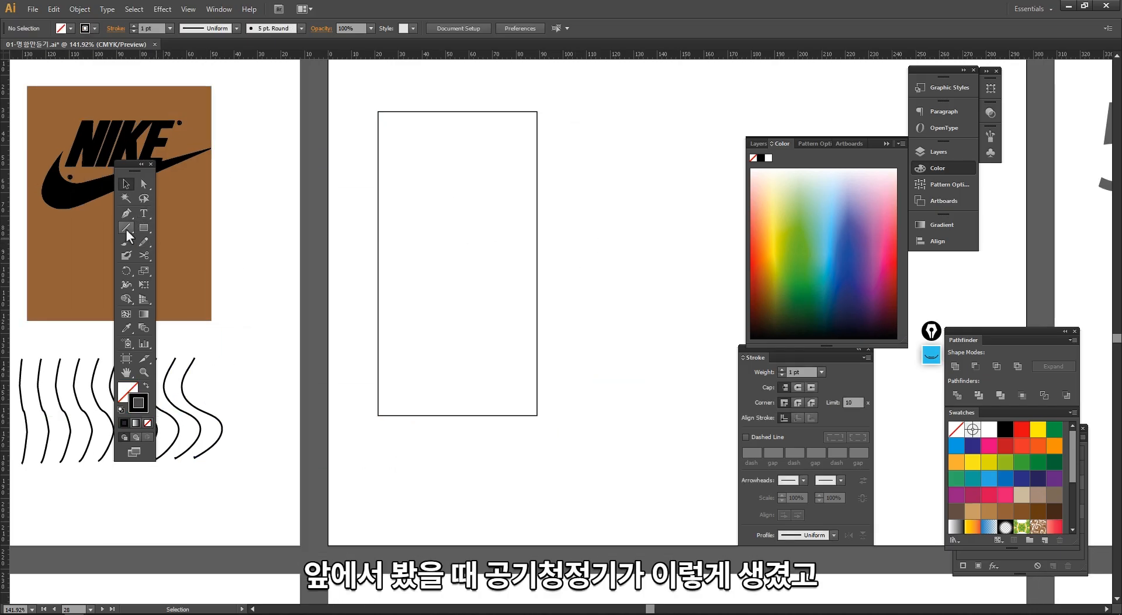
- Draw a horizontal line across the full width of the rectangle, in its upper third
{"action": "left_click", "coordinate": [126, 229]}
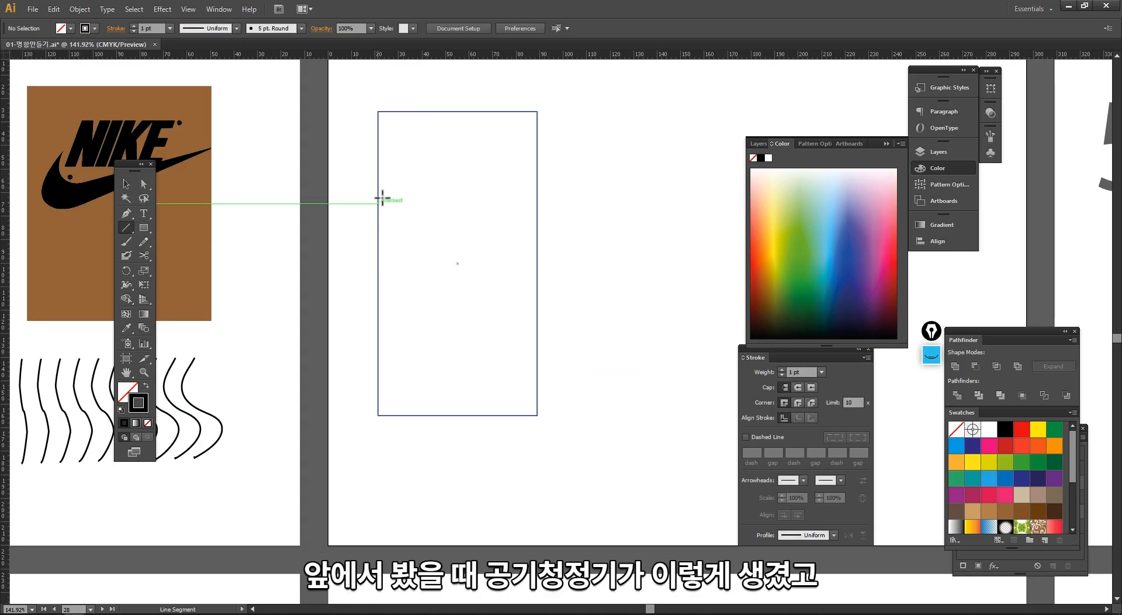
{"action": "left_click_drag", "start_coordinate": [378, 199], "coordinate": [538, 201]}
{"action": "key", "text": "v"}
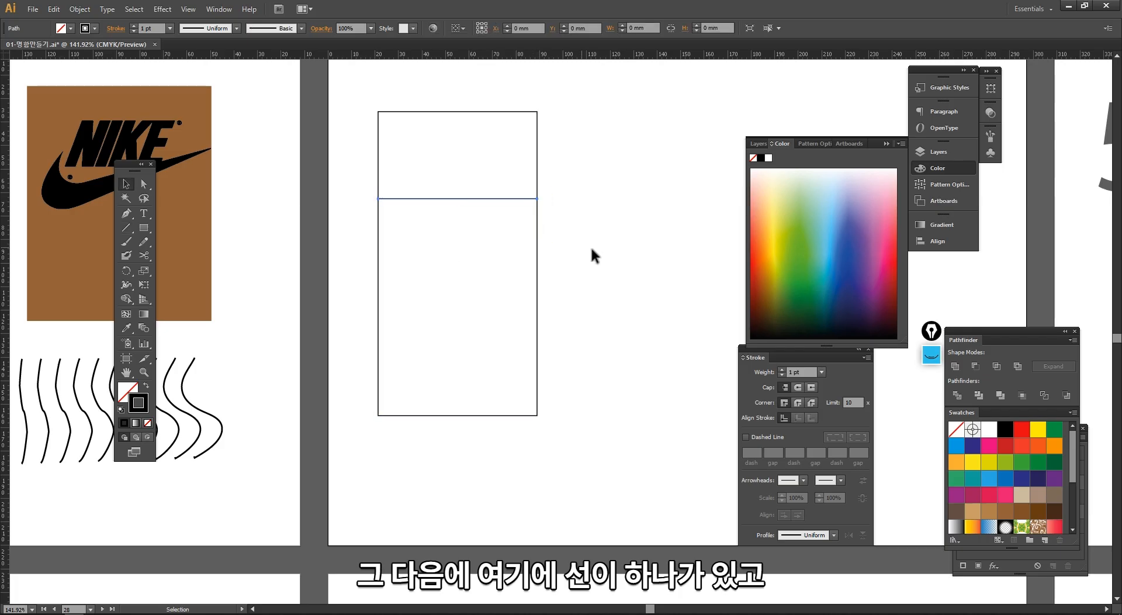
{"action": "left_click", "coordinate": [556, 257]}
- Draw a circle about 26 mm across, centred horizontally in the rectangle's section above the dividing line
{"action": "left_click_drag", "start_coordinate": [143, 226], "coordinate": [184, 251]}
{"action": "left_click_drag", "start_coordinate": [427, 125], "coordinate": [480, 186]}
{"action": "key", "text": "v"}
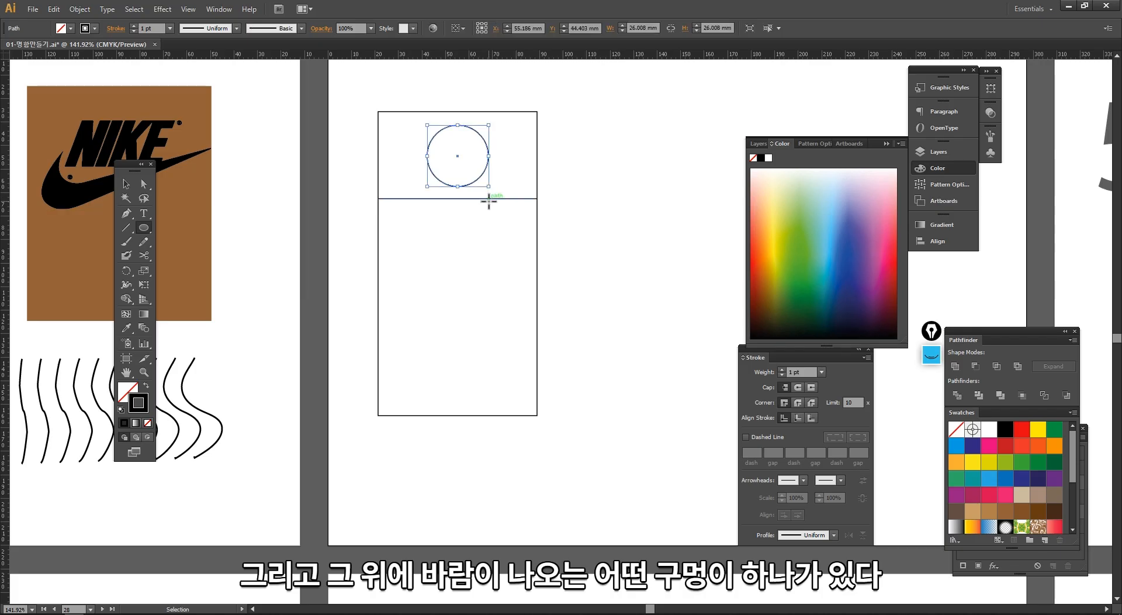
- Copy the circle in place and scale the copy about its centre to about 18 mm
{"action": "key", "text": "ctrl+c"}
{"action": "key", "text": "ctrl+v"}
{"action": "key", "text": "ctrl+z"}
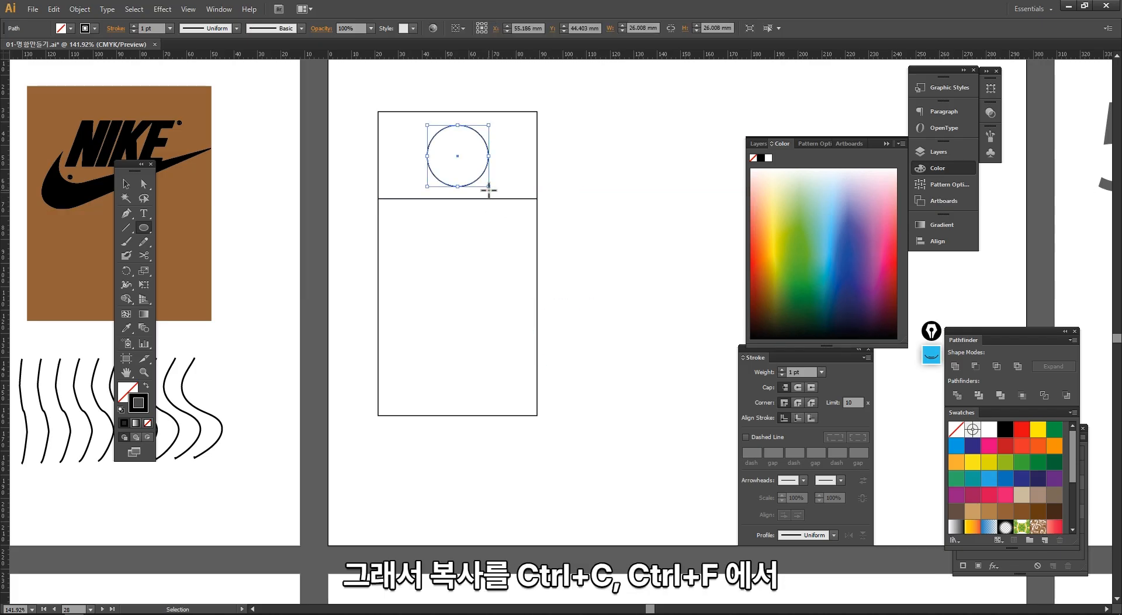
{"action": "key", "text": "ctrl+f"}
{"action": "key", "text": "ctrl+d"}
{"action": "key", "text": "ctrl+z"}
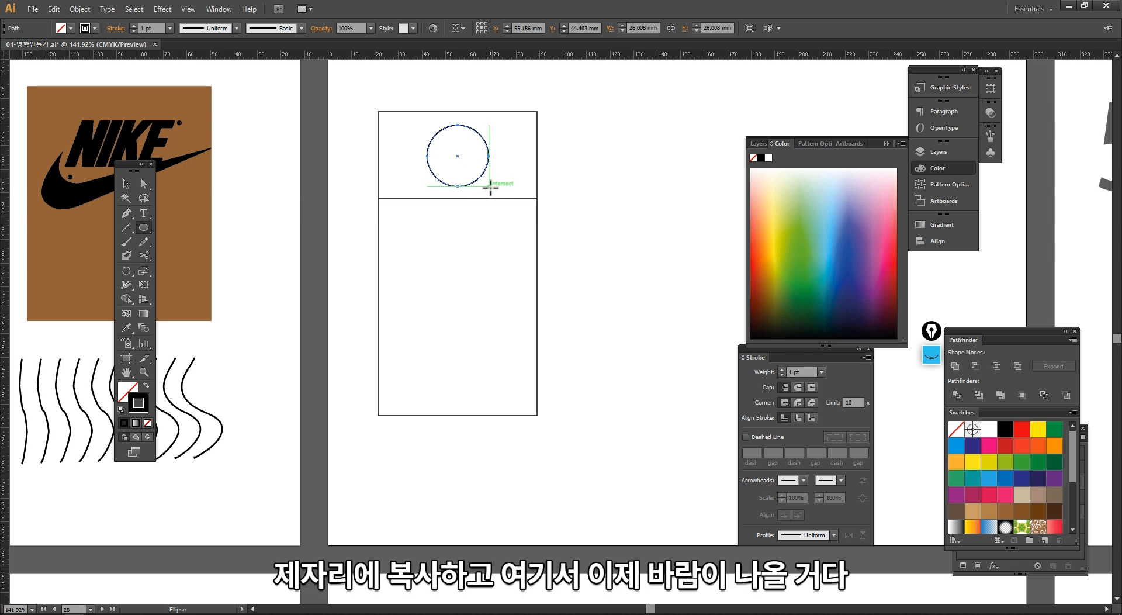
{"action": "key", "text": "v"}
{"action": "left_click_drag", "start_coordinate": [488, 187], "coordinate": [478, 177]}
{"action": "left_click", "coordinate": [528, 213]}
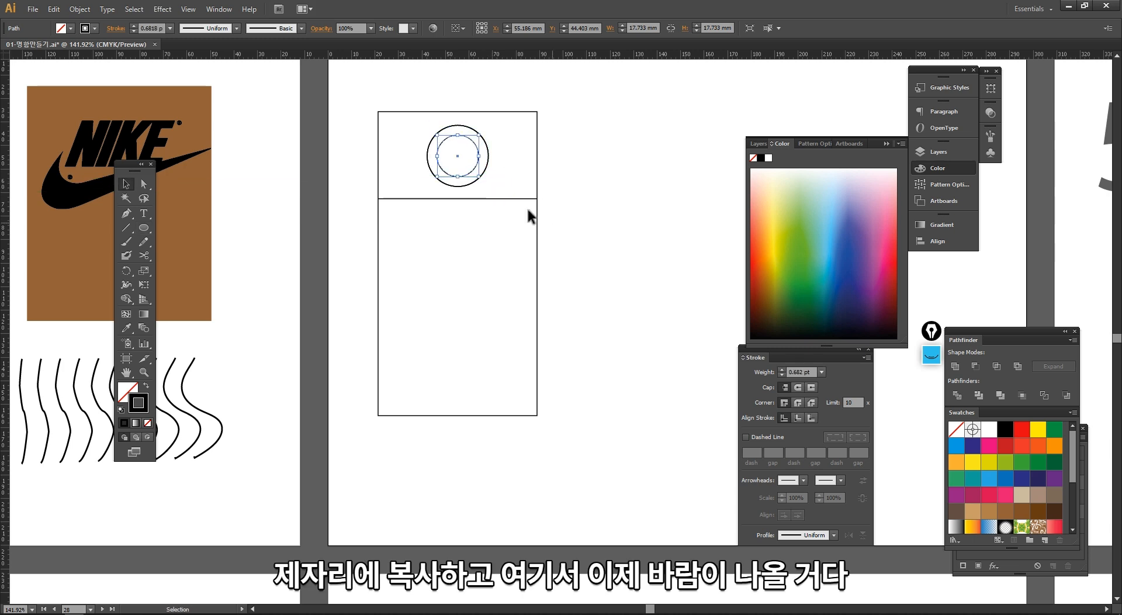
- Draw a tiny circle about 1 mm across near the upper-left corner of the rectangle's lower section
{"action": "left_click_drag", "start_coordinate": [195, 221], "coordinate": [195, 218]}
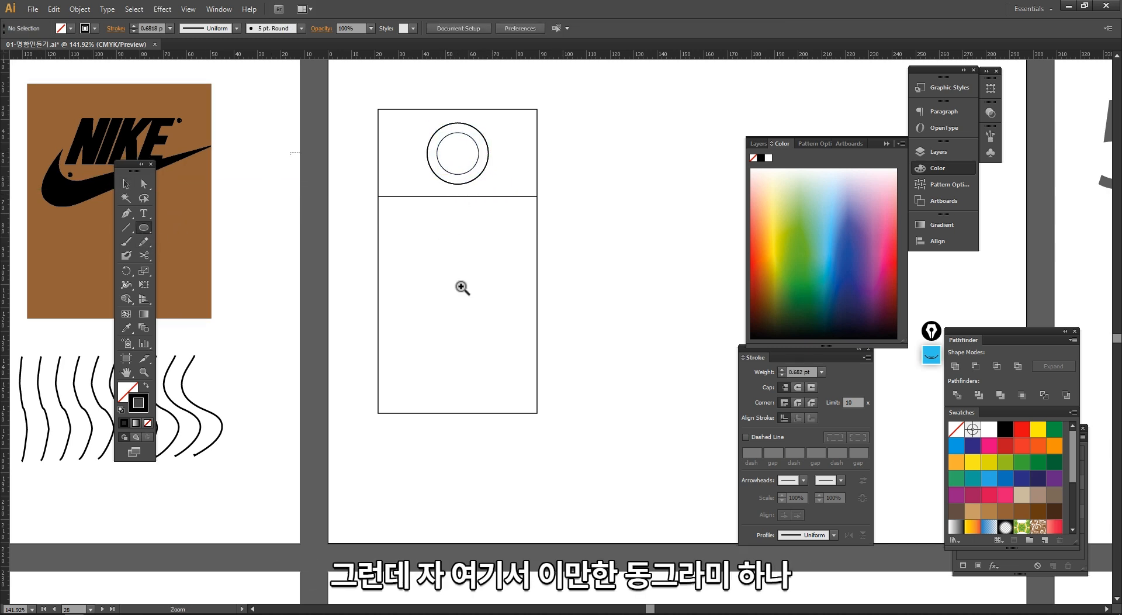
{"action": "left_click_drag", "start_coordinate": [462, 287], "coordinate": [453, 369]}
{"action": "left_click_drag", "start_coordinate": [333, 159], "coordinate": [336, 162]}
{"action": "key", "text": "v"}
{"action": "left_click", "coordinate": [292, 241]}
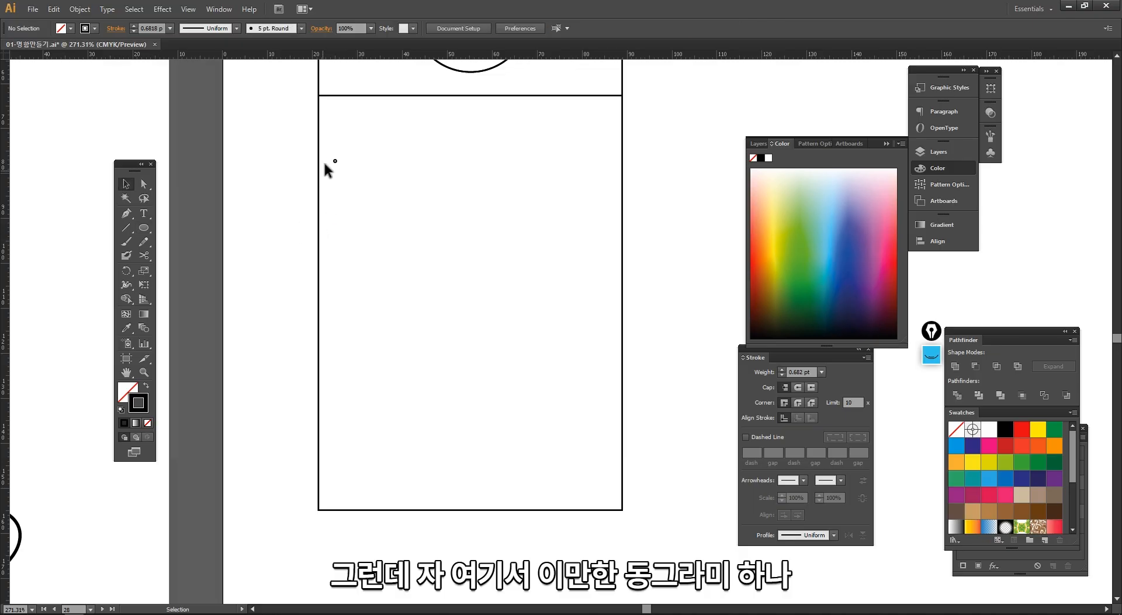
- Copy the tiny circle straight down to near the rectangle's bottom edge and stretch the copy downward into a tall, narrow ellipse
{"action": "left_click", "coordinate": [335, 161]}
{"action": "left_click_drag", "start_coordinate": [336, 162], "coordinate": [338, 481]}
{"action": "left_click_drag", "start_coordinate": [413, 563], "coordinate": [317, 429]}
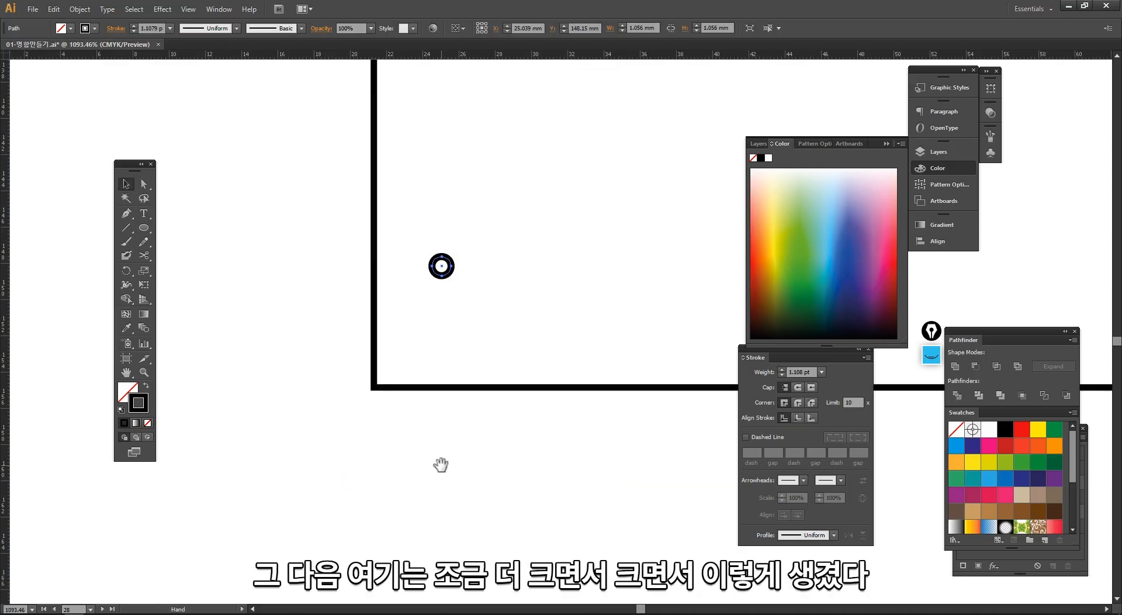
{"action": "left_click_drag", "start_coordinate": [442, 276], "coordinate": [443, 338]}
{"action": "left_click", "coordinate": [488, 346]}
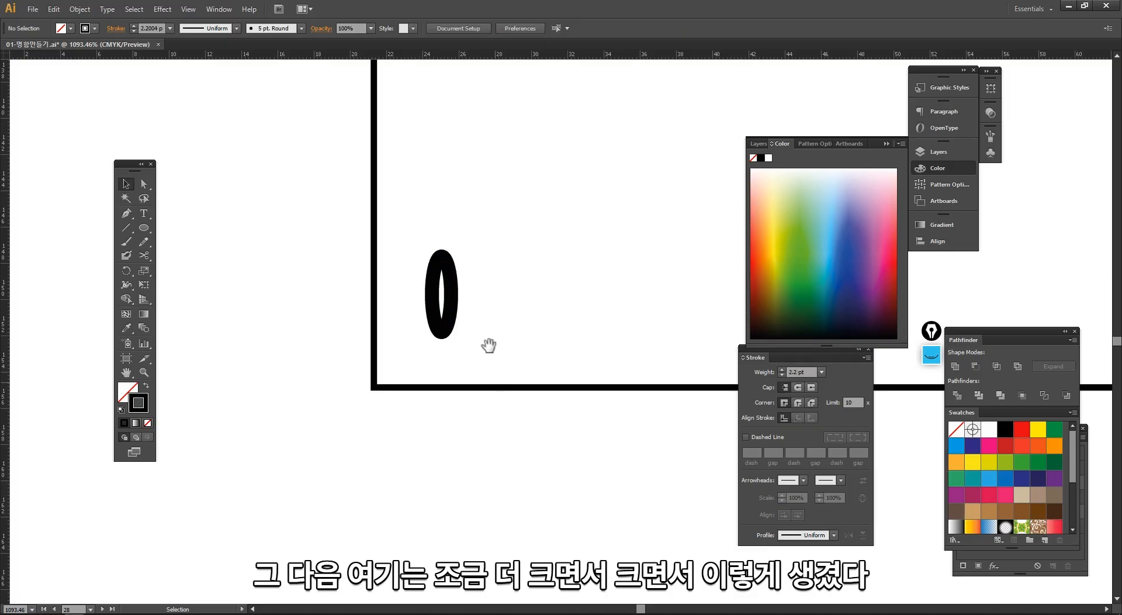
- Set the stroke of the tiny circle and the ellipse to 0.5 pt and move the ellipse slightly up
{"action": "left_click", "coordinate": [503, 286], "text": "ctrl+alt"}
{"action": "left_click", "coordinate": [503, 286], "text": "ctrl+alt"}
{"action": "left_click", "coordinate": [502, 286], "text": "ctrl+alt"}
{"action": "left_click", "coordinate": [502, 286], "text": "ctrl+alt"}
{"action": "left_click_drag", "start_coordinate": [609, 301], "coordinate": [449, 391]}
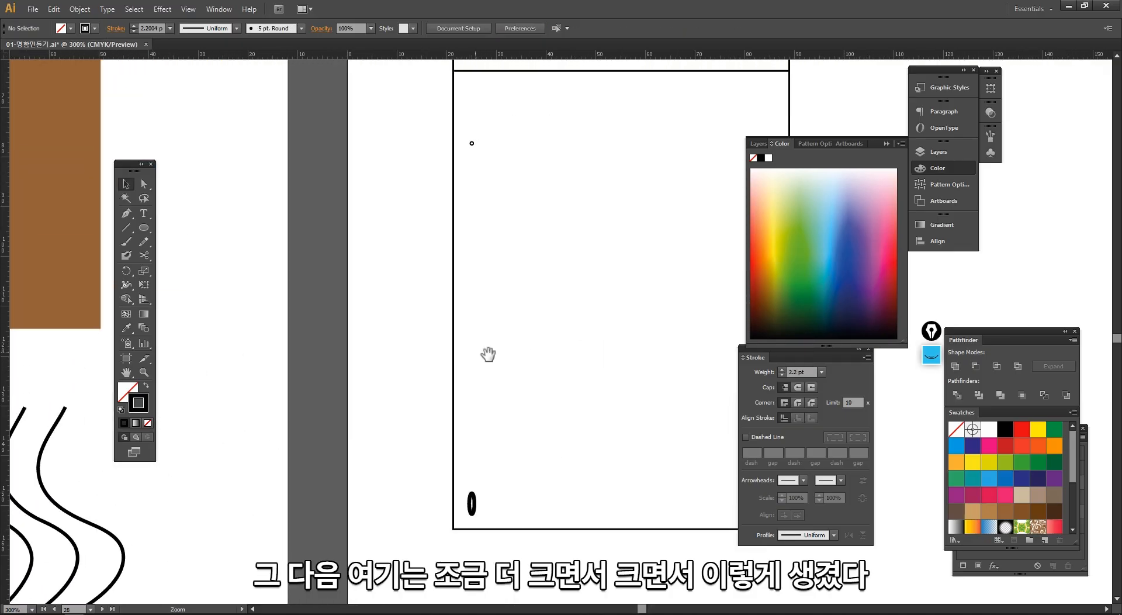
{"action": "left_click_drag", "start_coordinate": [488, 354], "coordinate": [472, 354]}
{"action": "left_click_drag", "start_coordinate": [484, 495], "coordinate": [450, 135]}
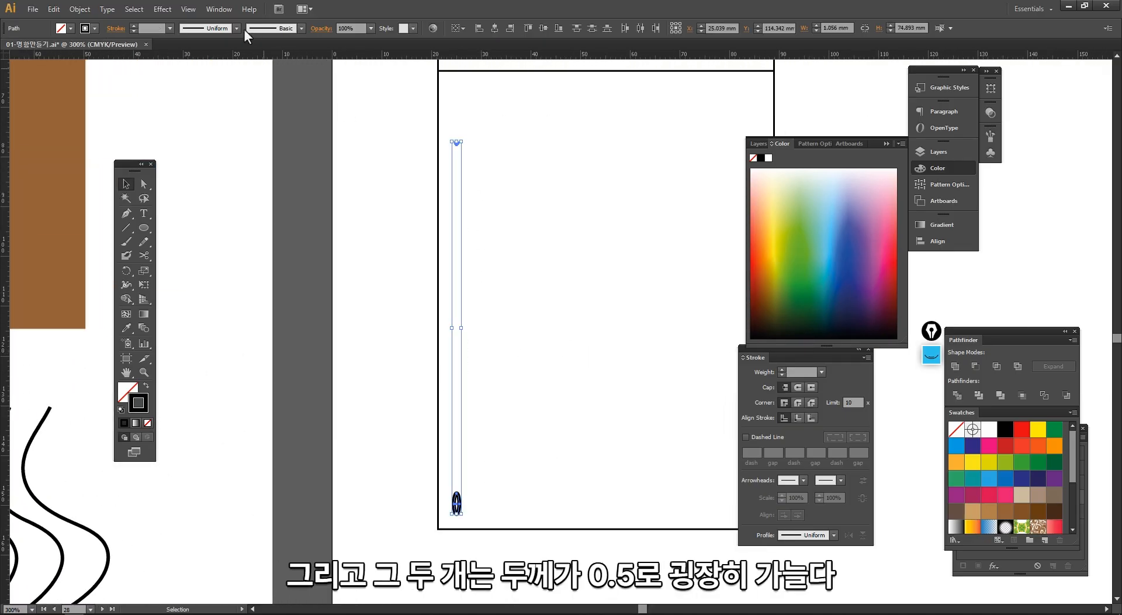
{"action": "left_click", "coordinate": [169, 28]}
{"action": "left_click", "coordinate": [175, 54]}
{"action": "left_click", "coordinate": [380, 258]}
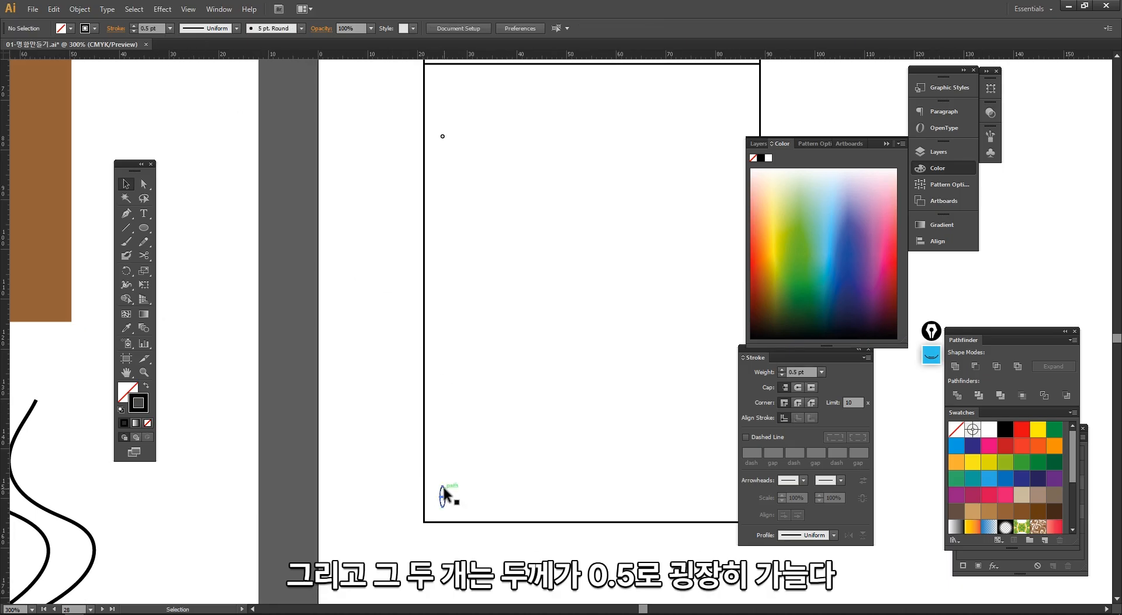
{"action": "left_click_drag", "start_coordinate": [464, 443], "coordinate": [465, 443]}
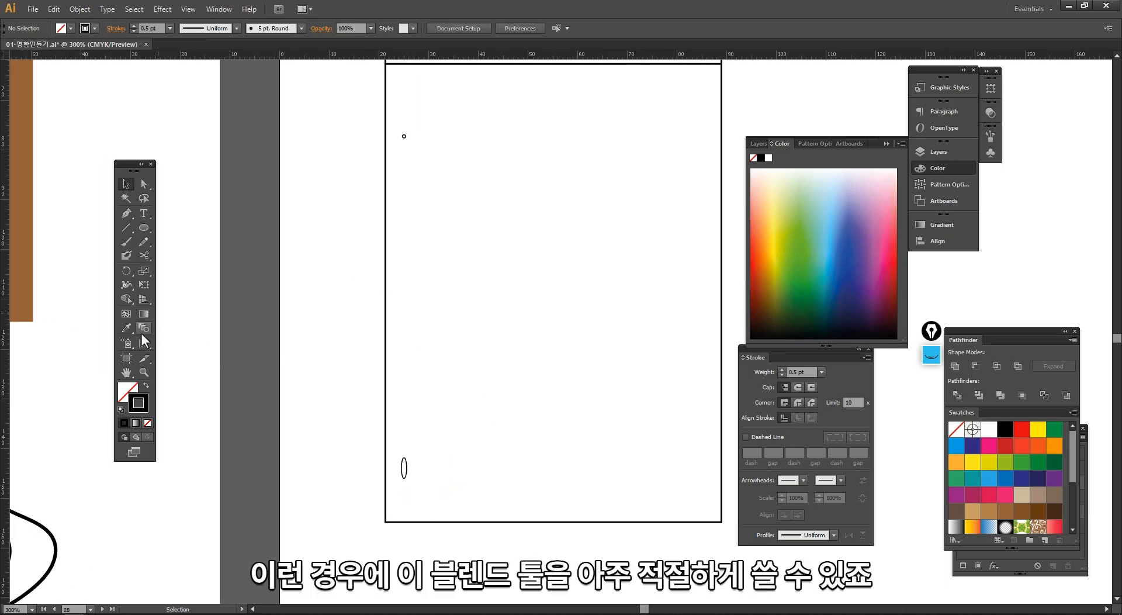
- Try blending the tiny circle into the ellipse with 20 Specified Steps
{"action": "double_click", "coordinate": [143, 328]}
{"action": "left_click", "coordinate": [406, 213]}
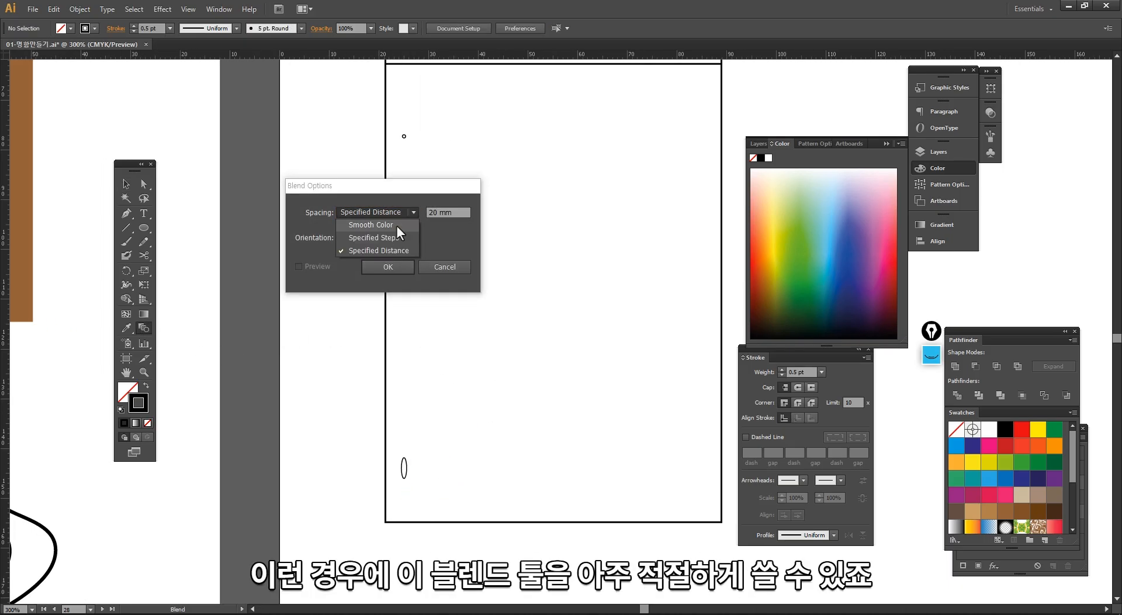
{"action": "left_click", "coordinate": [397, 226]}
{"action": "type", "text": "20"}
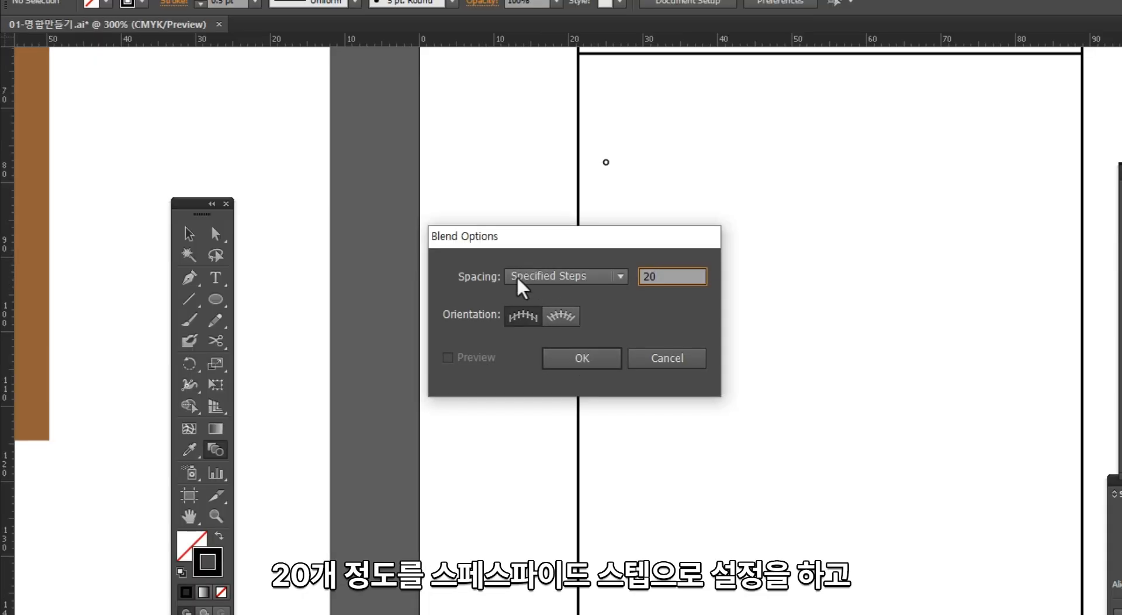
{"action": "left_click", "coordinate": [582, 359]}
{"action": "left_click", "coordinate": [605, 164]}
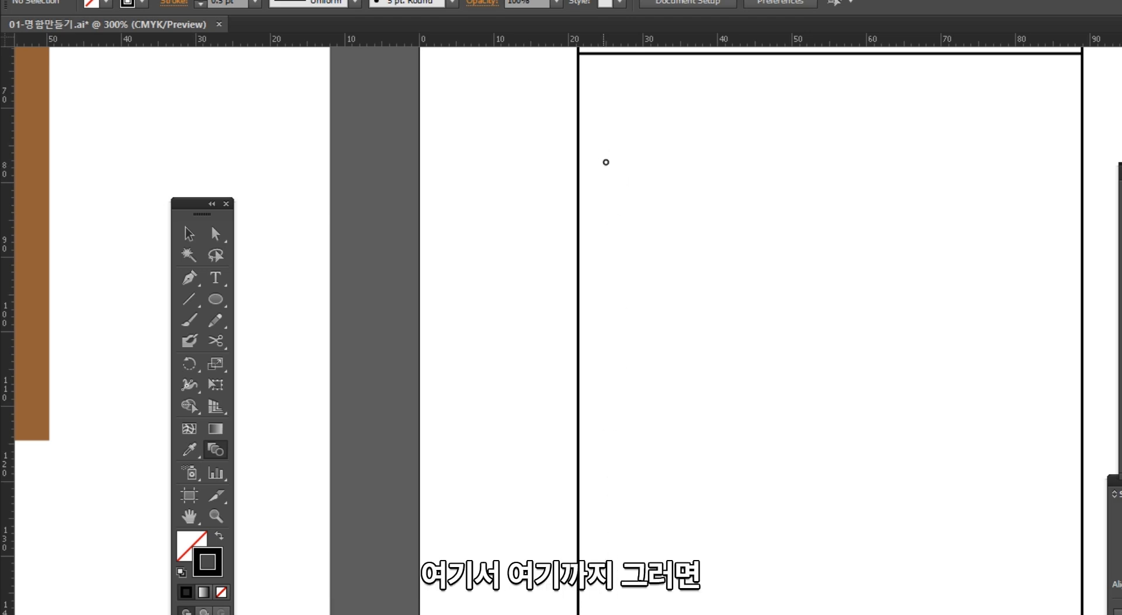
{"action": "left_click", "coordinate": [606, 613]}
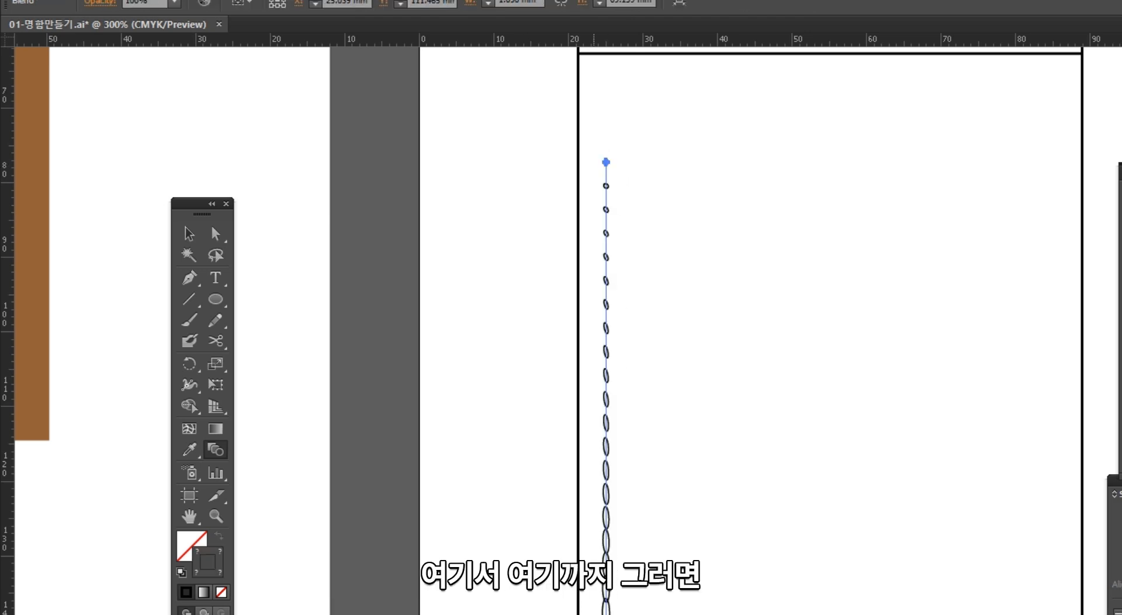
{"action": "key", "text": "ctrl+z"}
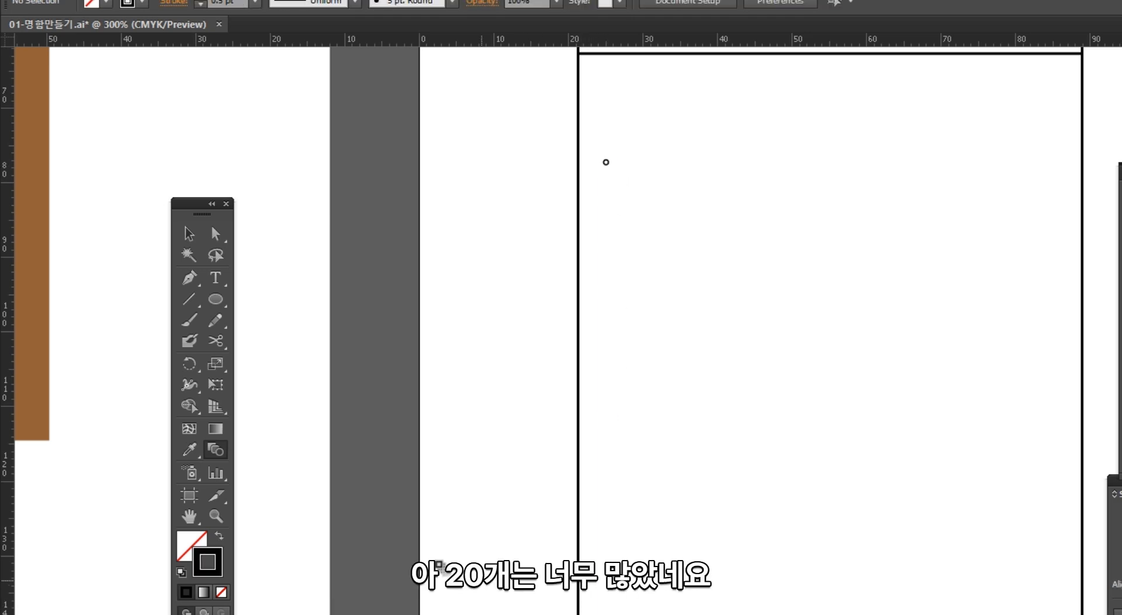
- Blend the tiny circle into the tall ellipse with 17 Specified Steps and select the blend
{"action": "double_click", "coordinate": [217, 451]}
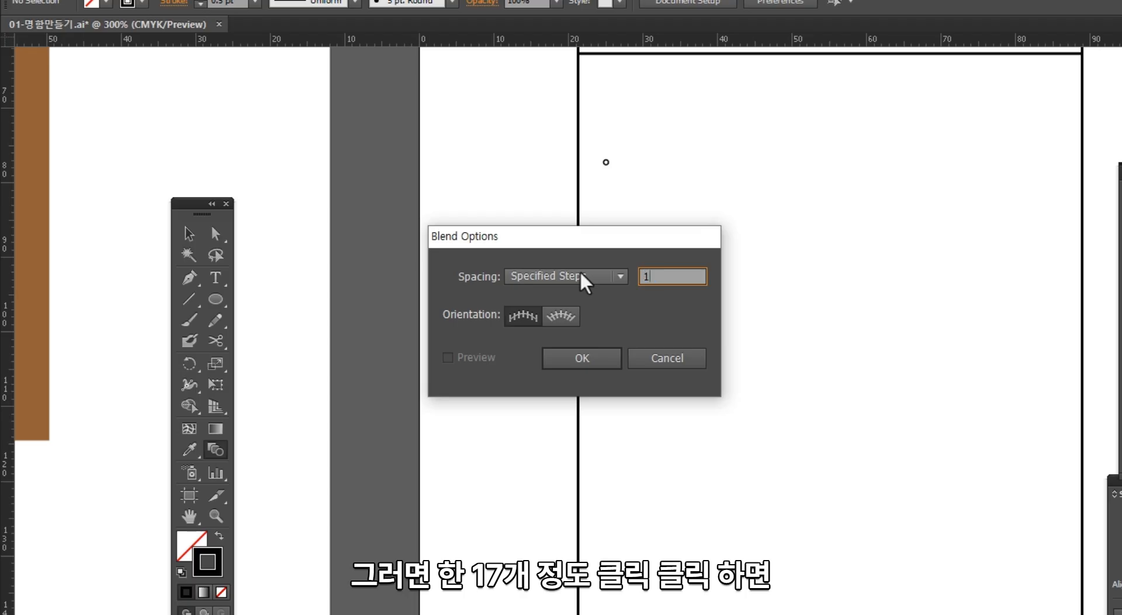
{"action": "key", "text": "Return"}
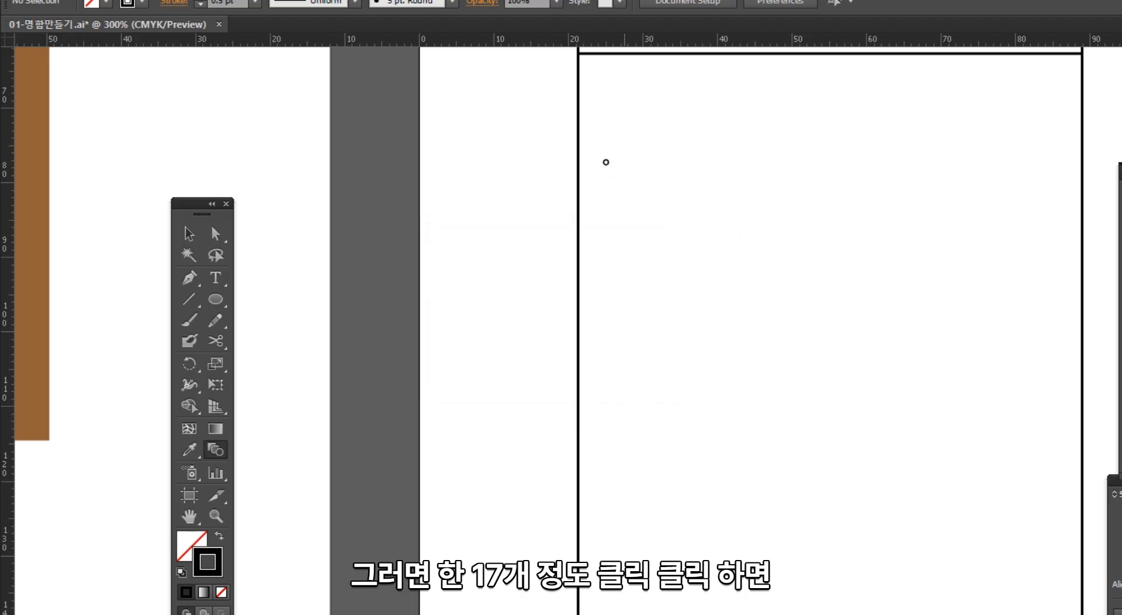
{"action": "left_click", "coordinate": [604, 613]}
{"action": "key", "text": "v"}
{"action": "left_click", "coordinate": [634, 610]}
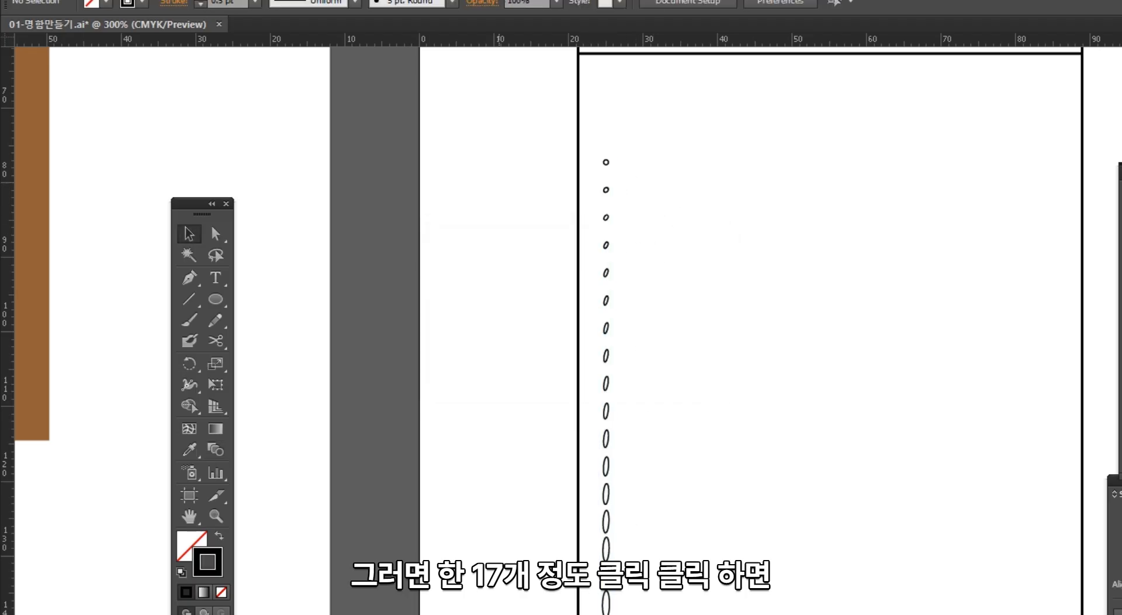
{"action": "left_click", "coordinate": [604, 608]}
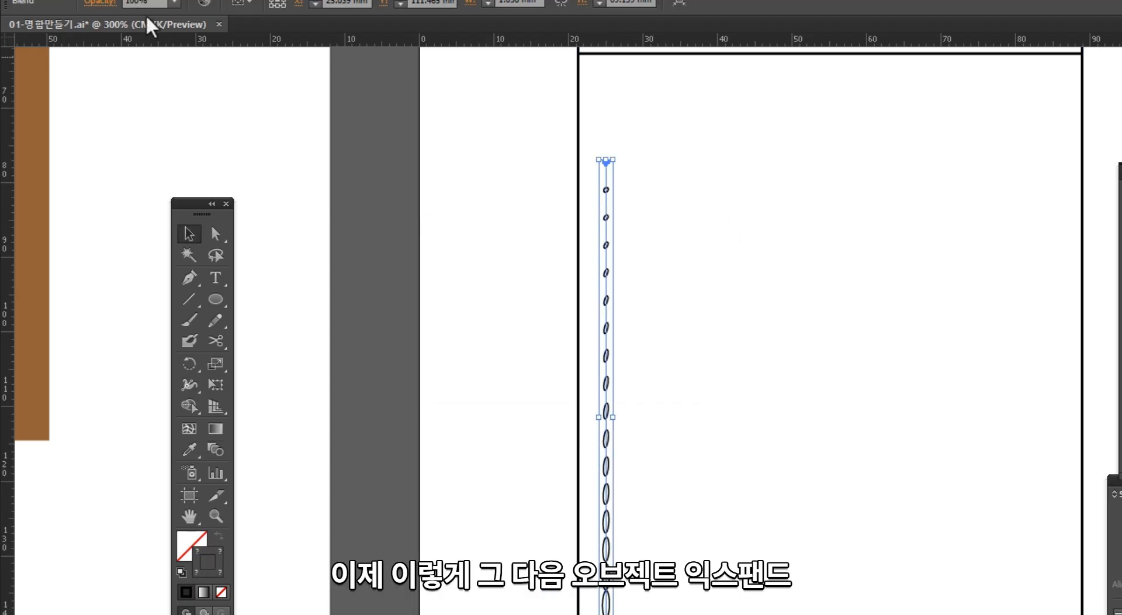
- Try to expand the selected blend with the Object option turned off
{"action": "left_click", "coordinate": [117, 0]}
{"action": "left_click", "coordinate": [178, 156]}
{"action": "left_click", "coordinate": [45, 49]}
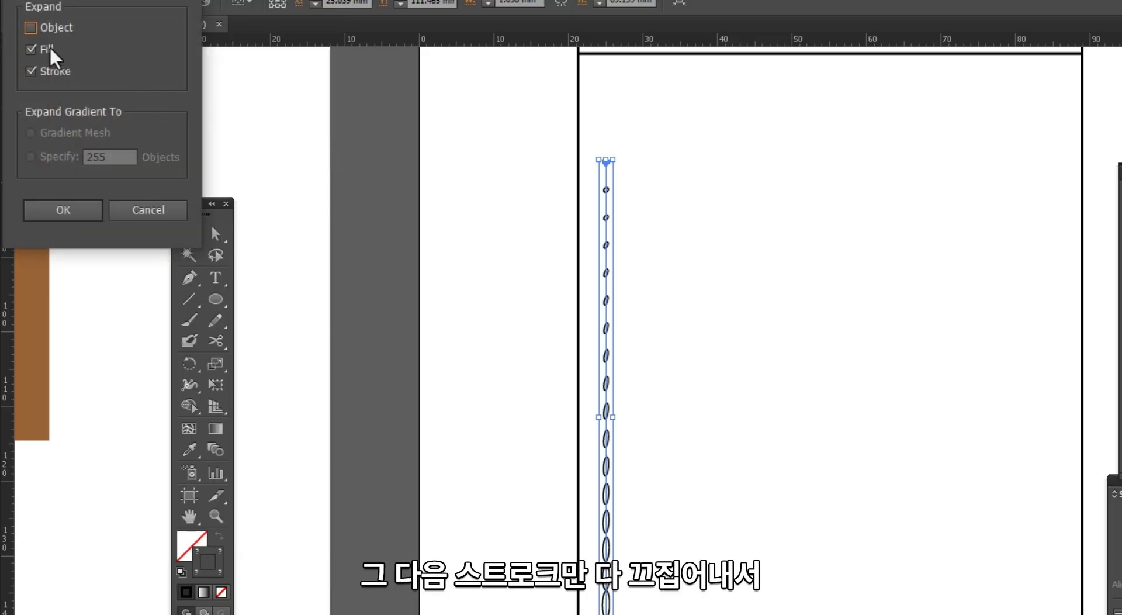
{"action": "left_click", "coordinate": [67, 211]}
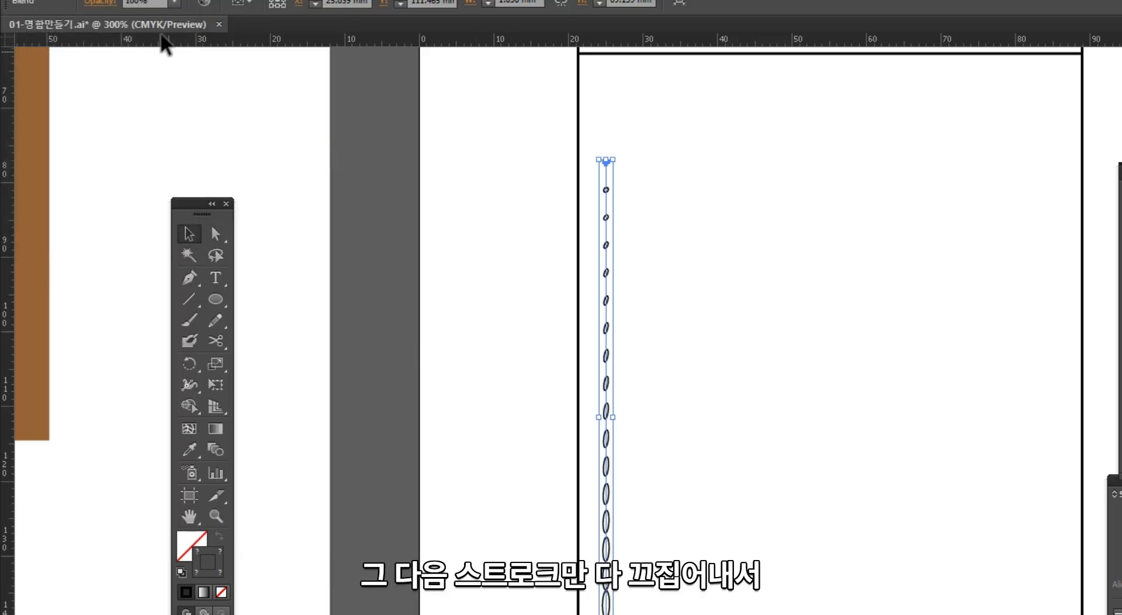
- Expand the blend into individual paths and ungroup them
{"action": "left_click", "coordinate": [121, 0]}
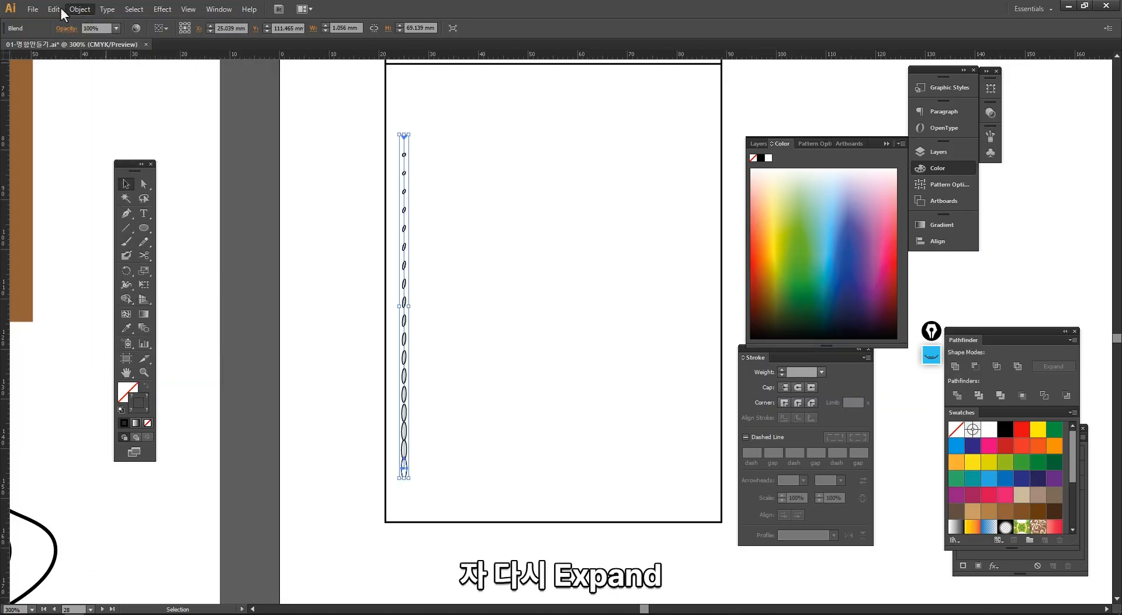
{"action": "mouse_move", "coordinate": [65, 10]}
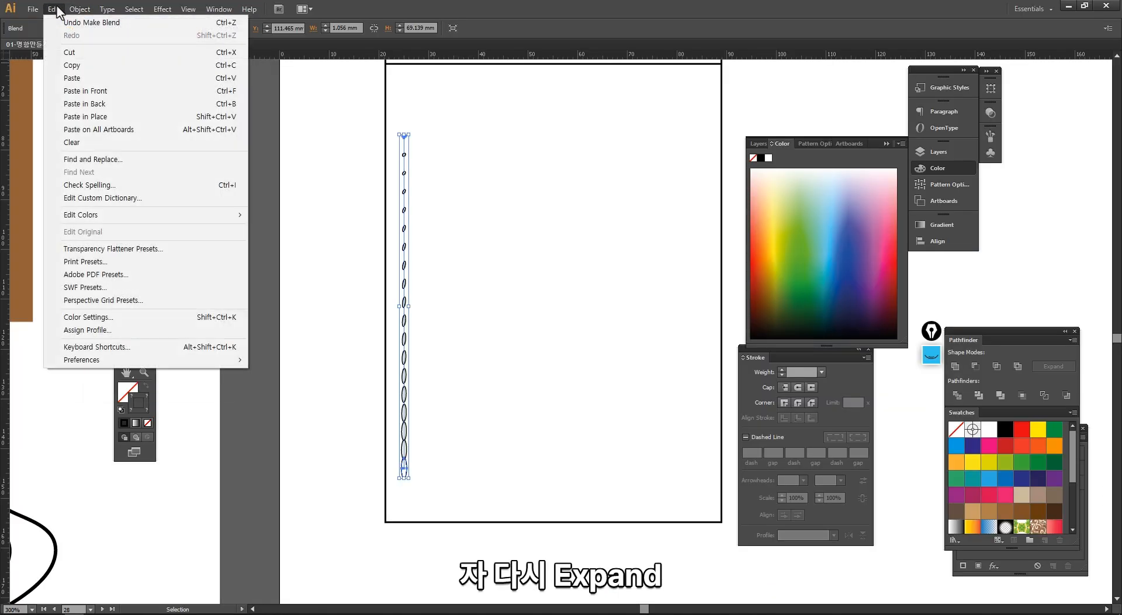
{"action": "left_click", "coordinate": [99, 134]}
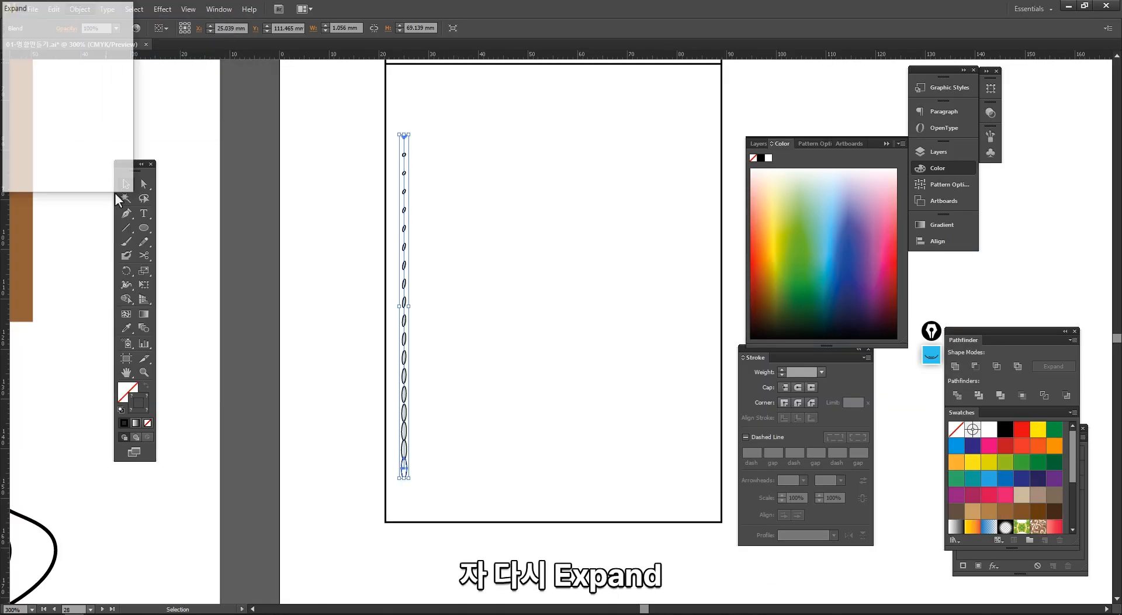
{"action": "left_click", "coordinate": [42, 168]}
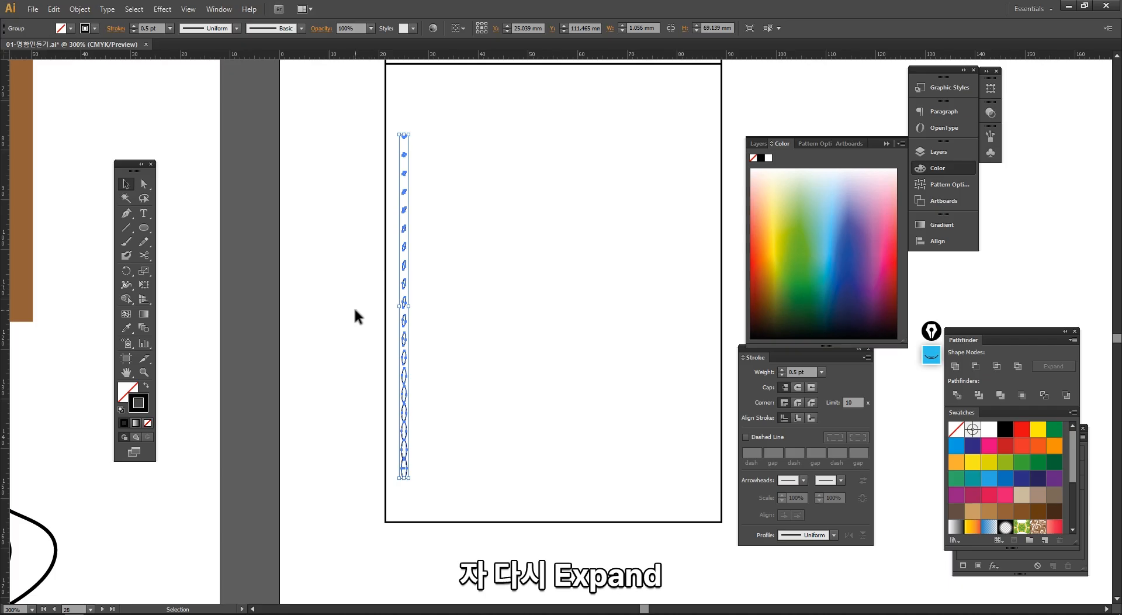
{"action": "left_click", "coordinate": [355, 316]}
{"action": "right_click", "coordinate": [406, 401]}
{"action": "left_click", "coordinate": [431, 471]}
{"action": "left_click", "coordinate": [345, 238]}
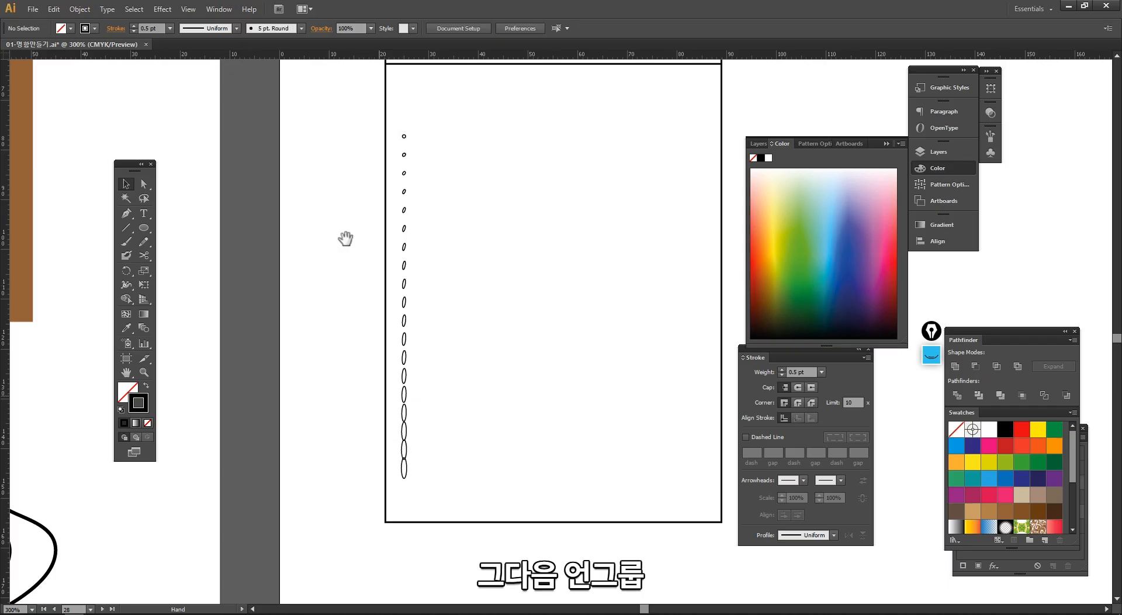
- Move the lowest ellipses in the column down individually to open gaps where they overlap
{"action": "left_click_drag", "start_coordinate": [343, 158], "coordinate": [475, 562]}
{"action": "left_click_drag", "start_coordinate": [546, 450], "coordinate": [510, 481]}
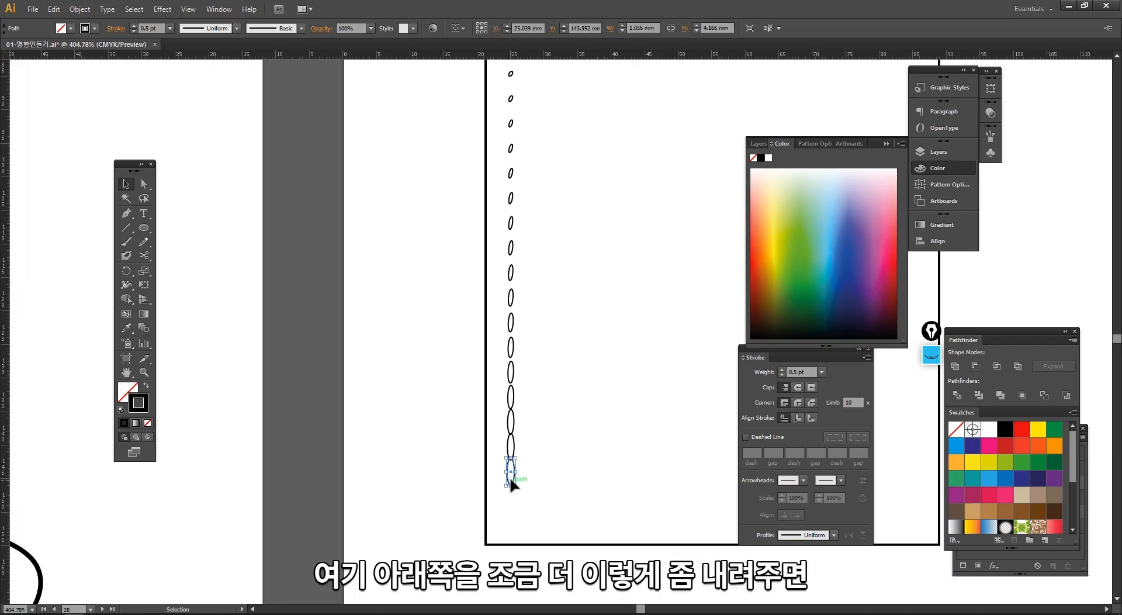
{"action": "left_click", "coordinate": [507, 446]}
{"action": "key", "text": "Down"}
{"action": "key", "text": "Down"}
{"action": "left_click", "coordinate": [513, 397]}
{"action": "key", "text": "Down"}
{"action": "left_click", "coordinate": [537, 384]}
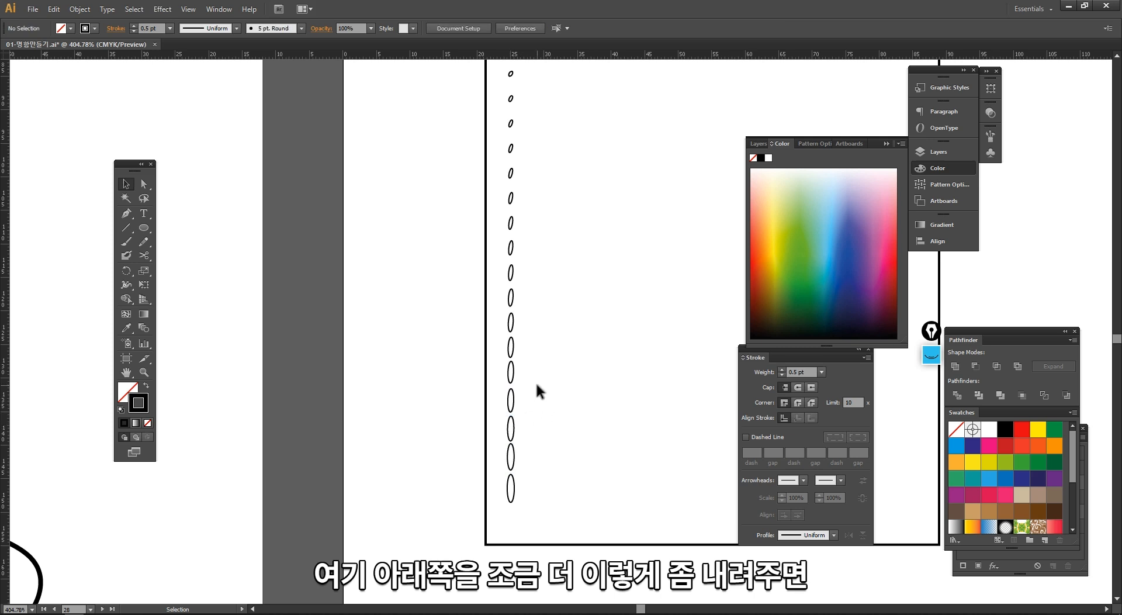
{"action": "key", "text": "Down"}
{"action": "left_click", "coordinate": [559, 375]}
{"action": "left_click", "coordinate": [565, 356], "text": "ctrl+alt"}
- Copy the whole ellipse column about 1.8 mm to the right and slightly upward as a staggered second column
{"action": "left_click_drag", "start_coordinate": [514, 355], "coordinate": [431, 434]}
{"action": "left_click_drag", "start_coordinate": [498, 523], "coordinate": [430, 159]}
{"action": "left_click_drag", "start_coordinate": [438, 485], "coordinate": [451, 479]}
- Copy the two staggered columns directly beside themselves and repeat the copy until the holes fill the rectangle's width
{"action": "left_click_drag", "start_coordinate": [489, 524], "coordinate": [422, 157]}
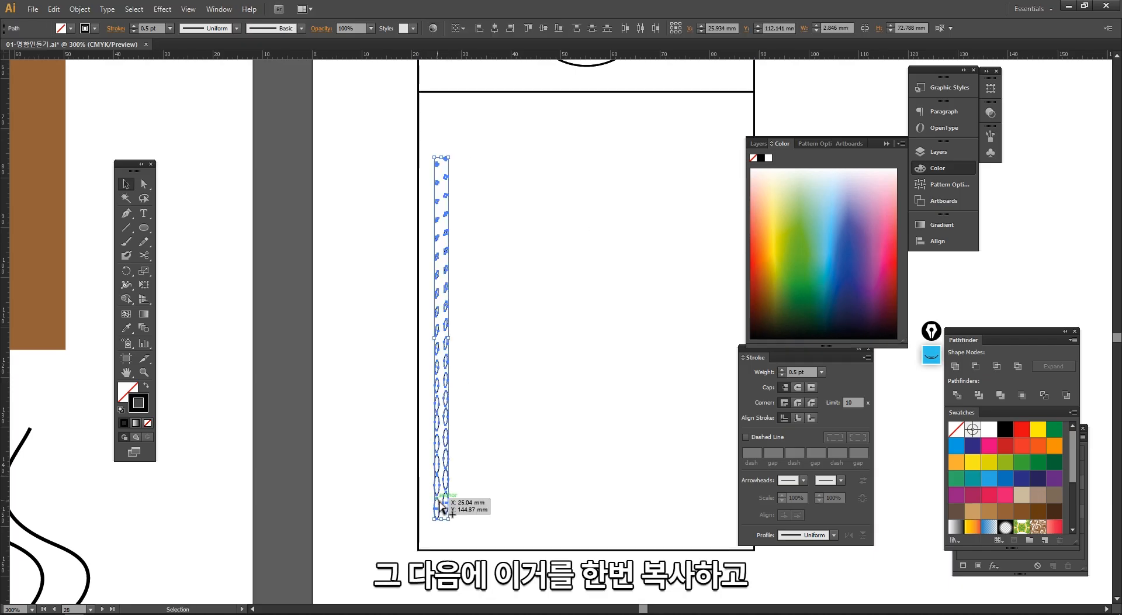
{"action": "left_click_drag", "start_coordinate": [442, 507], "coordinate": [460, 509]}
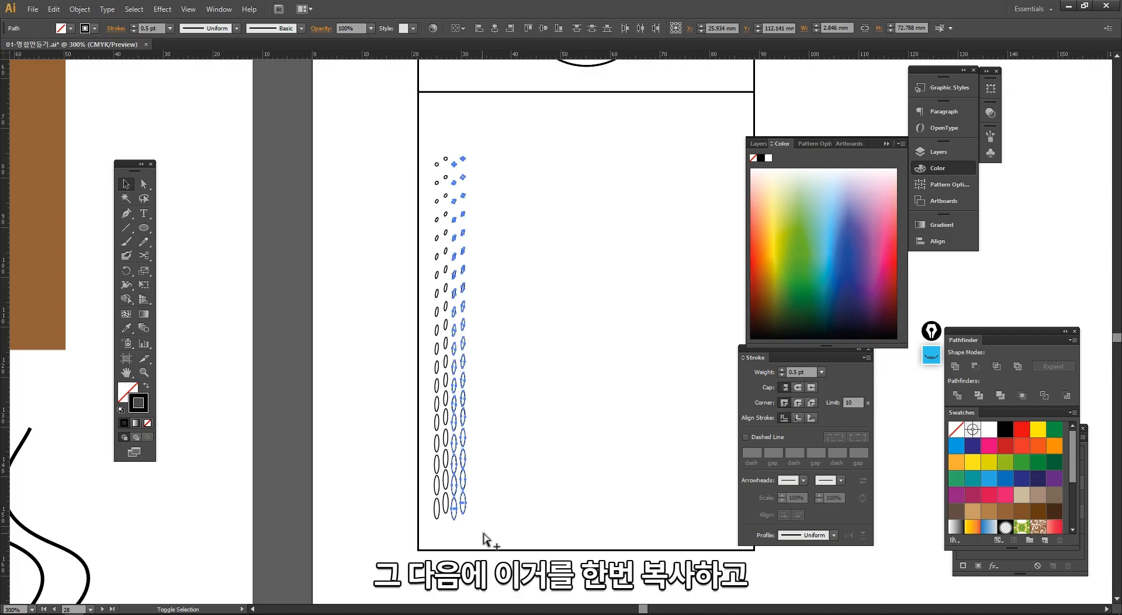
{"action": "left_click_drag", "start_coordinate": [573, 436], "coordinate": [402, 413]}
{"action": "key", "text": "ctrl+d"}
{"action": "key", "text": "ctrl+d"}
{"action": "key", "text": "ctrl+d"}
{"action": "key", "text": "ctrl+d"}
{"action": "key", "text": "ctrl+d"}
{"action": "key", "text": "ctrl+d"}
{"action": "key", "text": "ctrl+d"}
{"action": "key", "text": "ctrl+d"}
{"action": "key", "text": "ctrl+d"}
{"action": "key", "text": "ctrl+d"}
{"action": "key", "text": "ctrl+d"}
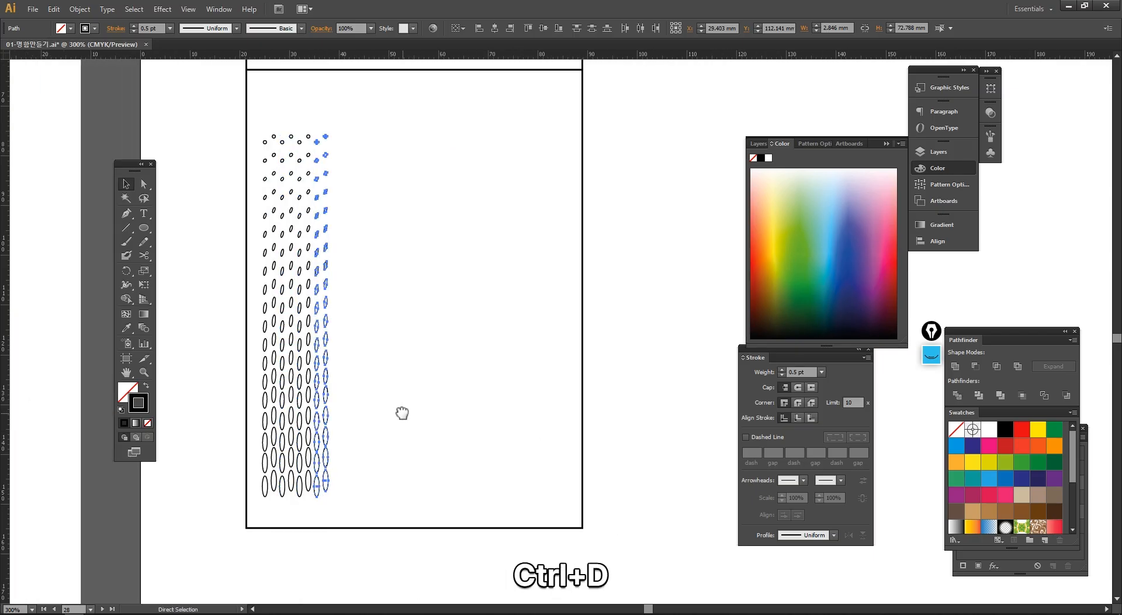
{"action": "key", "text": "ctrl+d"}
{"action": "key", "text": "ctrl+d"}
{"action": "key", "text": "ctrl+d"}
{"action": "key", "text": "ctrl+d"}
{"action": "key", "text": "ctrl+d"}
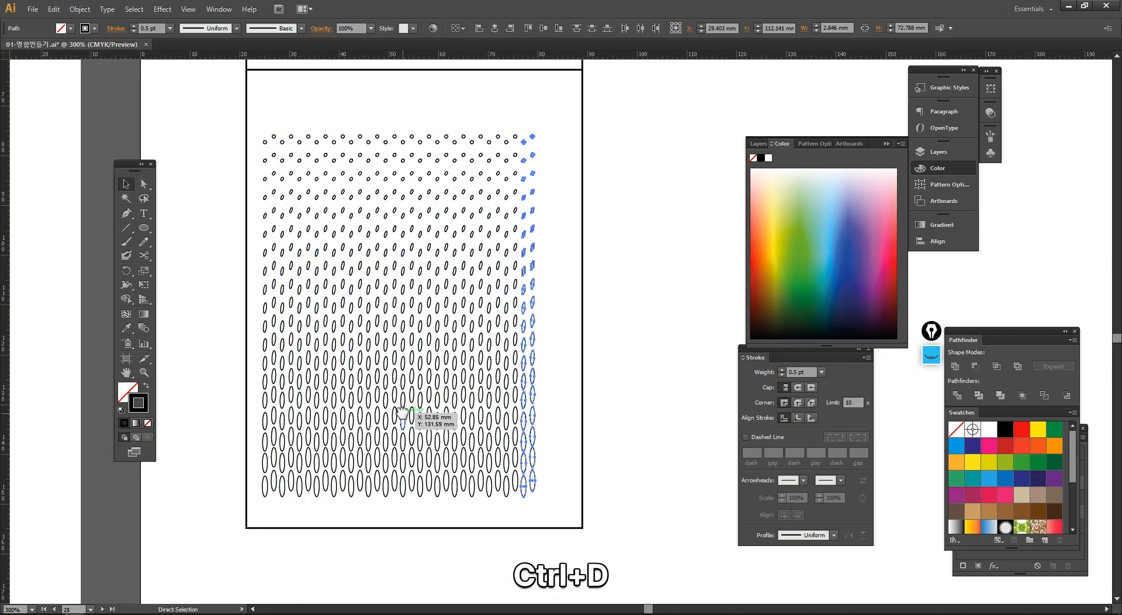
{"action": "left_click", "coordinate": [457, 510]}
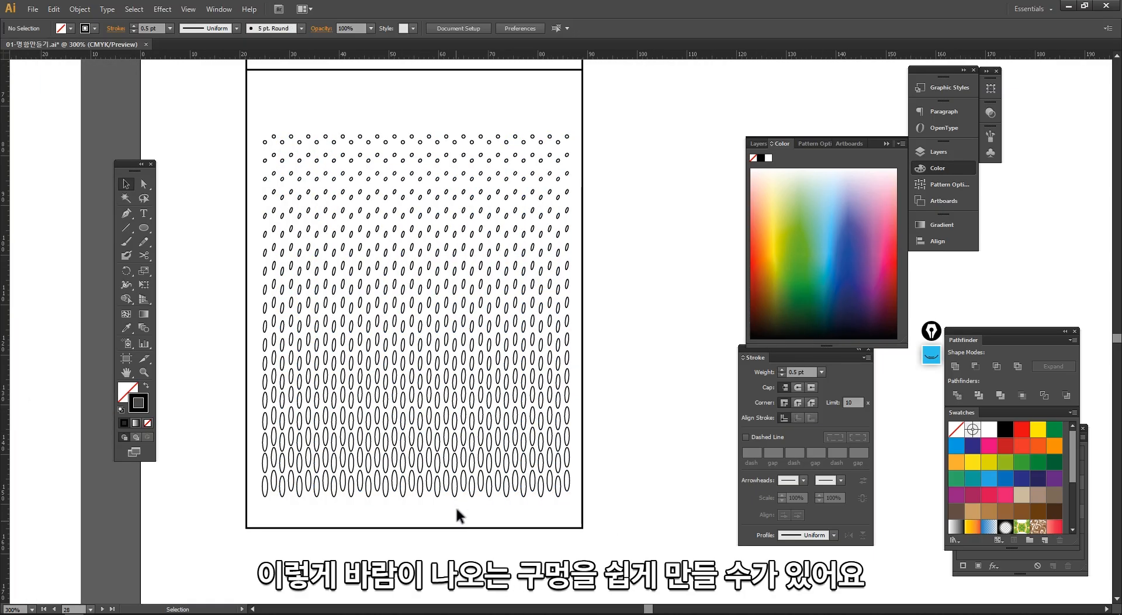
{"action": "left_click", "coordinate": [464, 502], "text": "alt"}
- Examine the finished air vent hole pattern on the air purifier's front view
{"action": "left_click_drag", "start_coordinate": [494, 346], "coordinate": [390, 489]}
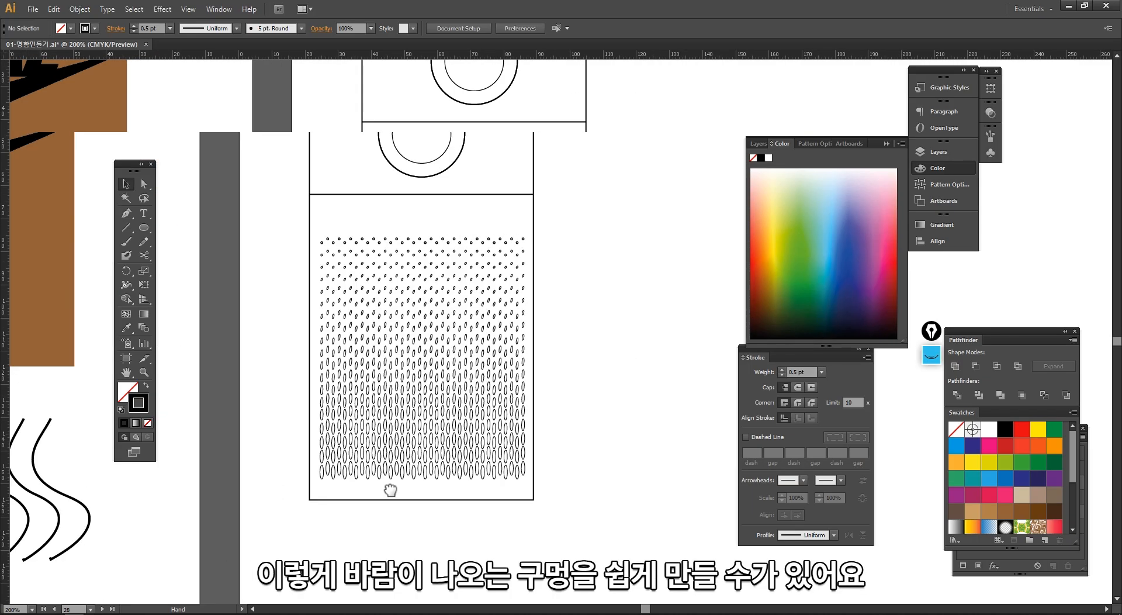
{"action": "left_click", "coordinate": [448, 401], "text": "alt"}
{"action": "left_click_drag", "start_coordinate": [465, 365], "coordinate": [337, 427]}
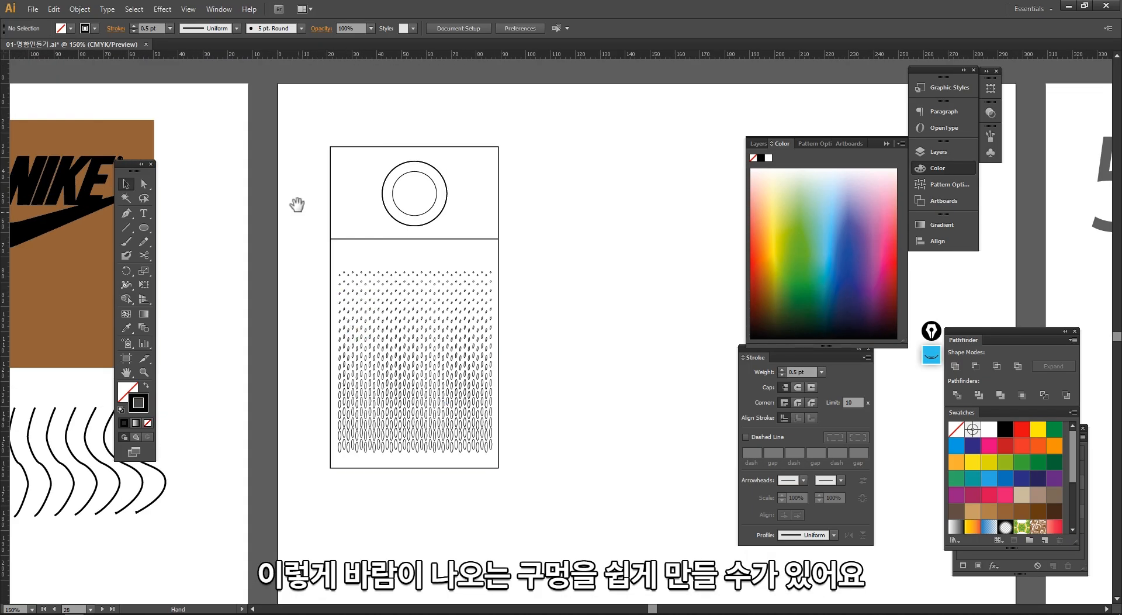
{"action": "left_click_drag", "start_coordinate": [244, 125], "coordinate": [413, 479]}
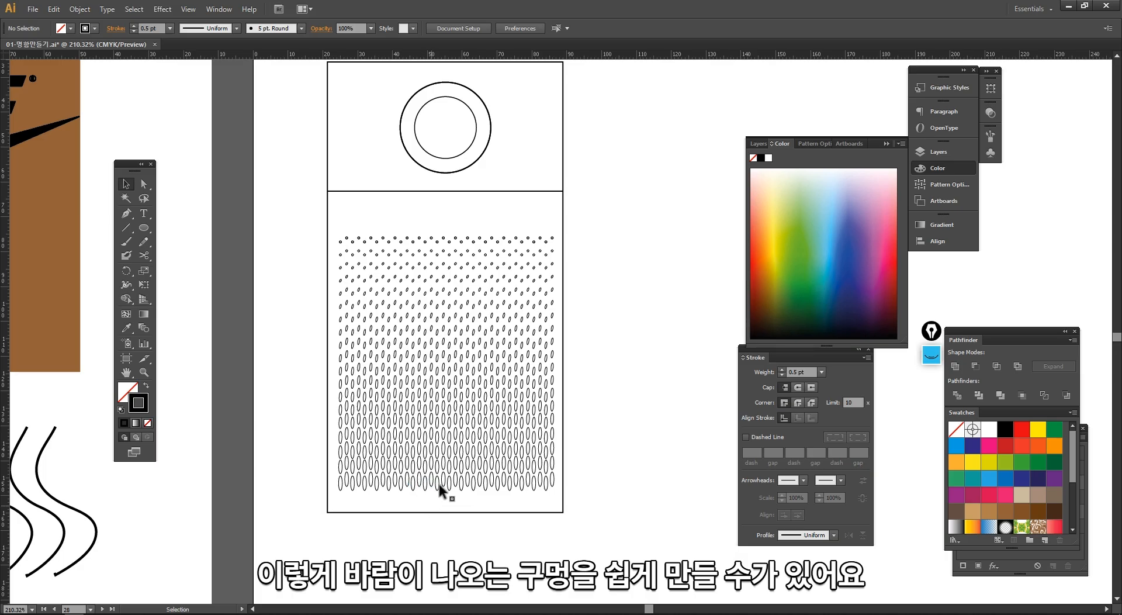
{"action": "left_click", "coordinate": [508, 343], "text": "ctrl+alt"}
{"action": "left_click_drag", "start_coordinate": [464, 351], "coordinate": [372, 387]}
{"action": "left_click", "coordinate": [493, 300], "text": "ctrl+alt"}
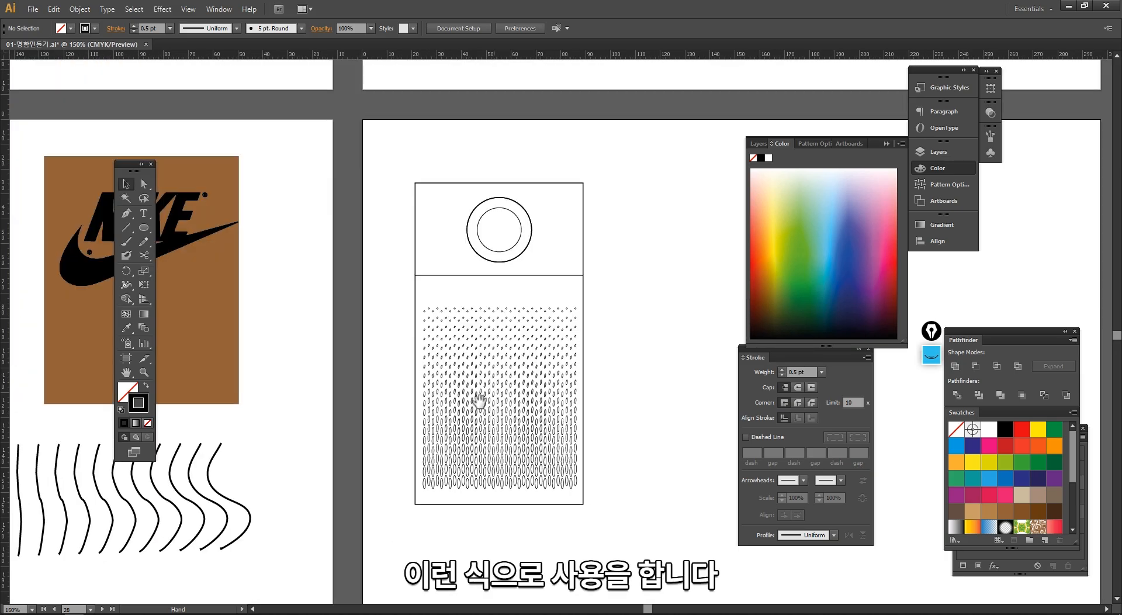
{"action": "left_click", "coordinate": [526, 401]}
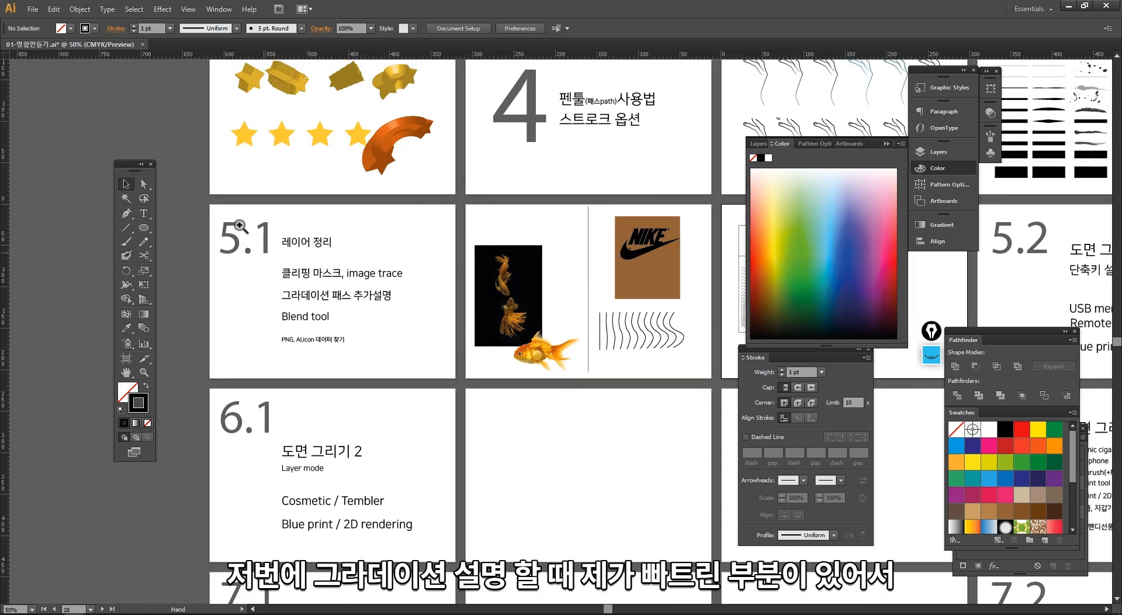
- Look over the 5.1 topic list and its entry on additional gradient path explanation
{"action": "left_click_drag", "start_coordinate": [236, 219], "coordinate": [442, 397]}
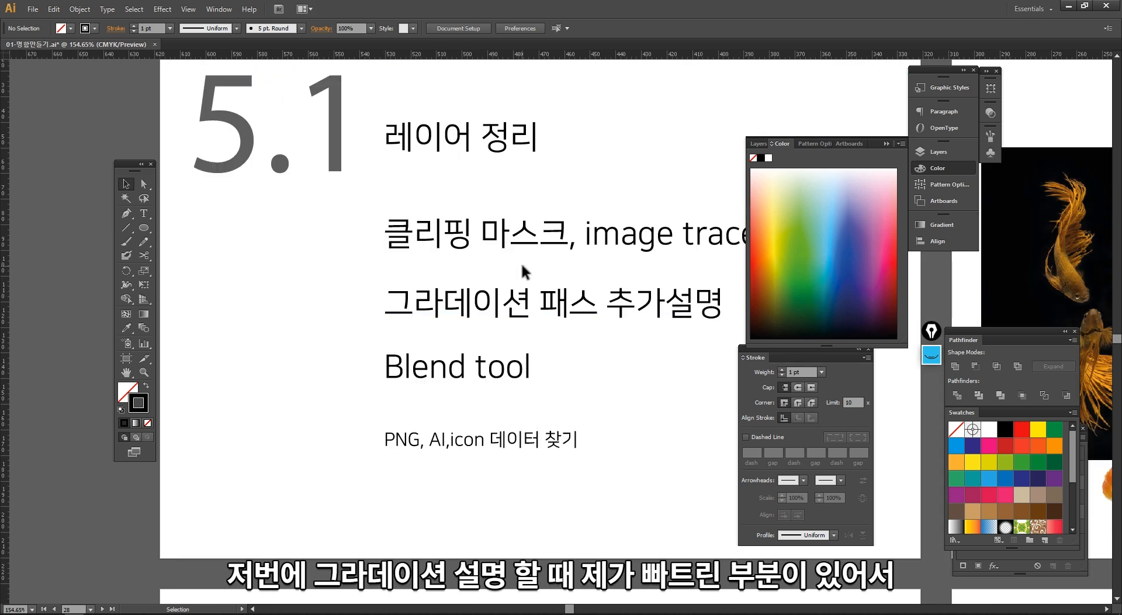
{"action": "left_click_drag", "start_coordinate": [521, 265], "coordinate": [403, 367]}
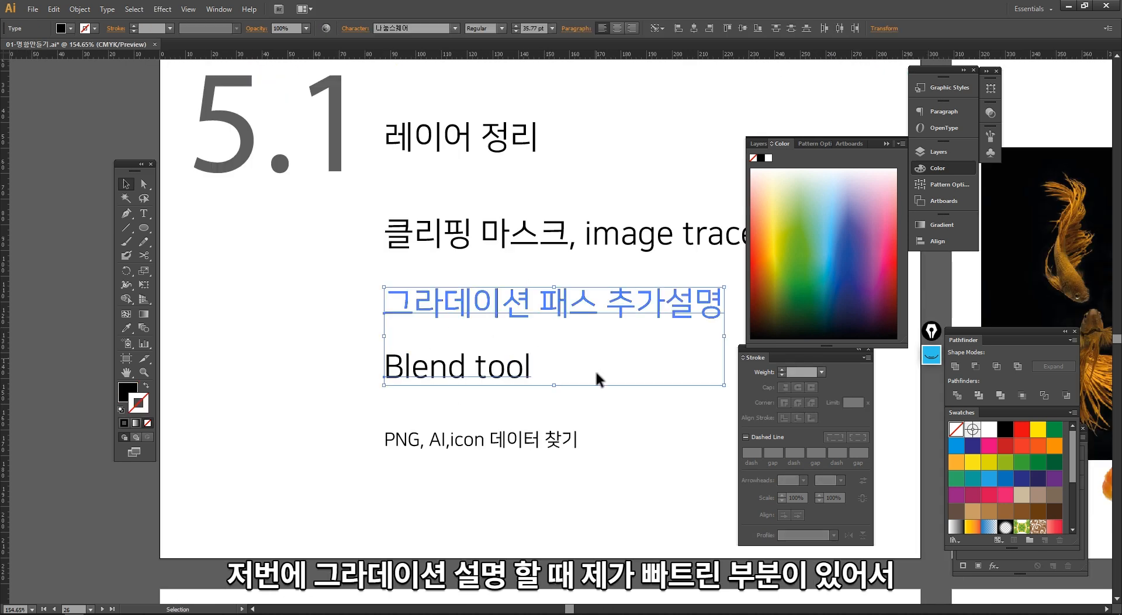
{"action": "left_click", "coordinate": [620, 431]}
{"action": "left_click", "coordinate": [593, 304]}
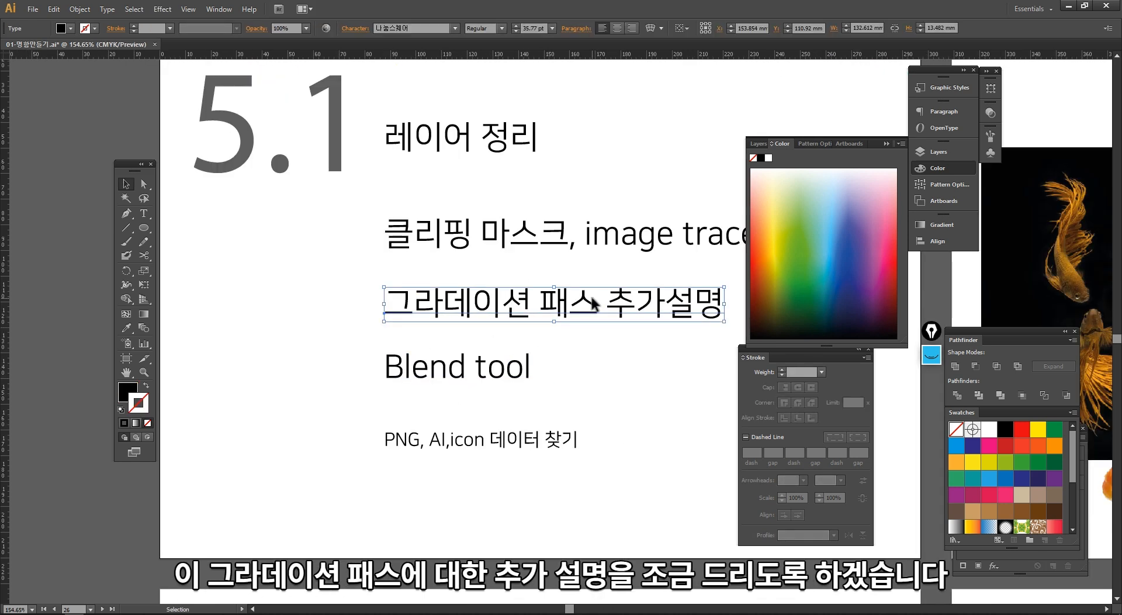
{"action": "left_click", "coordinate": [653, 207], "text": "ctrl+alt"}
{"action": "left_click", "coordinate": [653, 207], "text": "ctrl+alt"}
{"action": "left_click", "coordinate": [653, 207], "text": "ctrl+alt"}
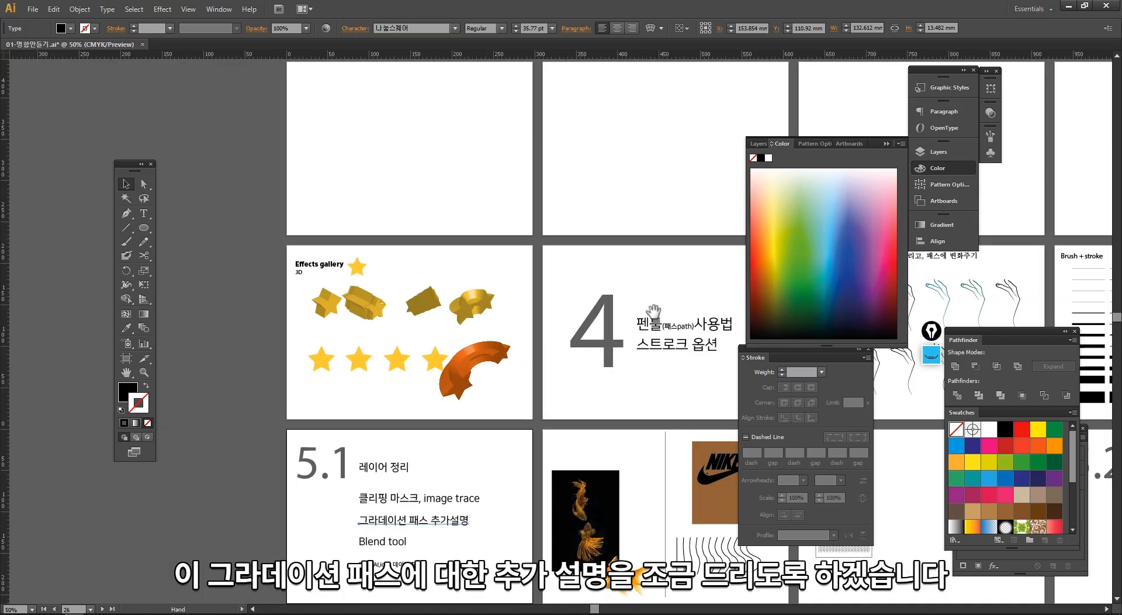
- Draw an open S-shaped Pen tool path about 79 × 98 mm in the empty area beside the air purifier
{"action": "left_click_drag", "start_coordinate": [652, 311], "coordinate": [431, 258]}
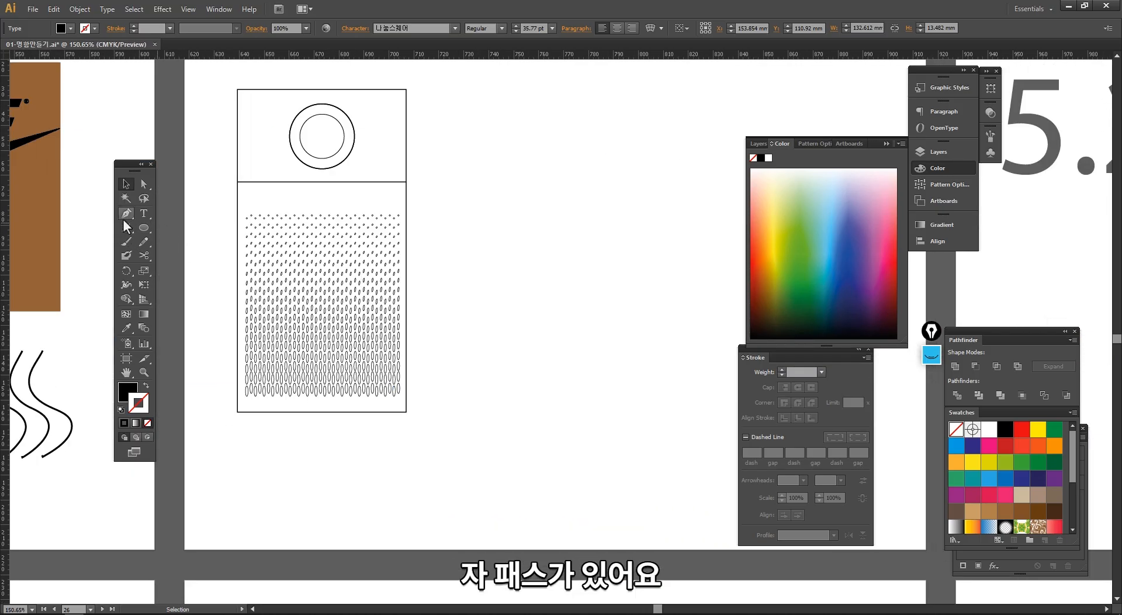
{"action": "left_click", "coordinate": [125, 217]}
{"action": "left_click", "coordinate": [505, 155]}
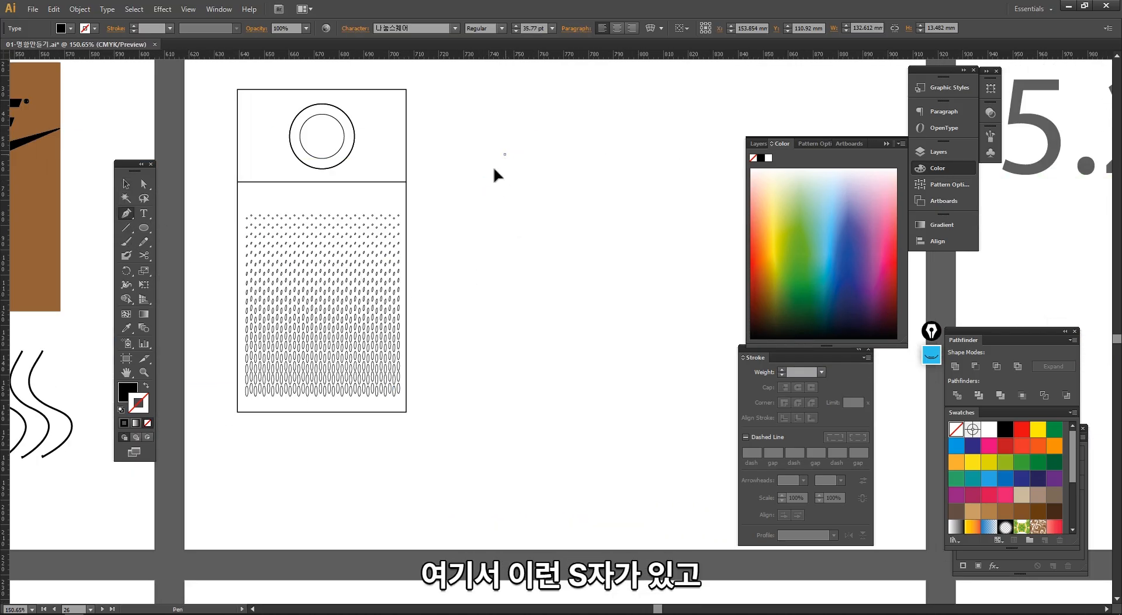
{"action": "mouse_move", "coordinate": [449, 281]}
{"action": "left_mouse_down"}
{"action": "mouse_move", "coordinate": [519, 309]}
{"action": "mouse_move", "coordinate": [553, 274]}
{"action": "mouse_move", "coordinate": [576, 359]}
{"action": "left_mouse_up"}
{"action": "left_click_drag", "start_coordinate": [502, 396], "coordinate": [450, 384]}
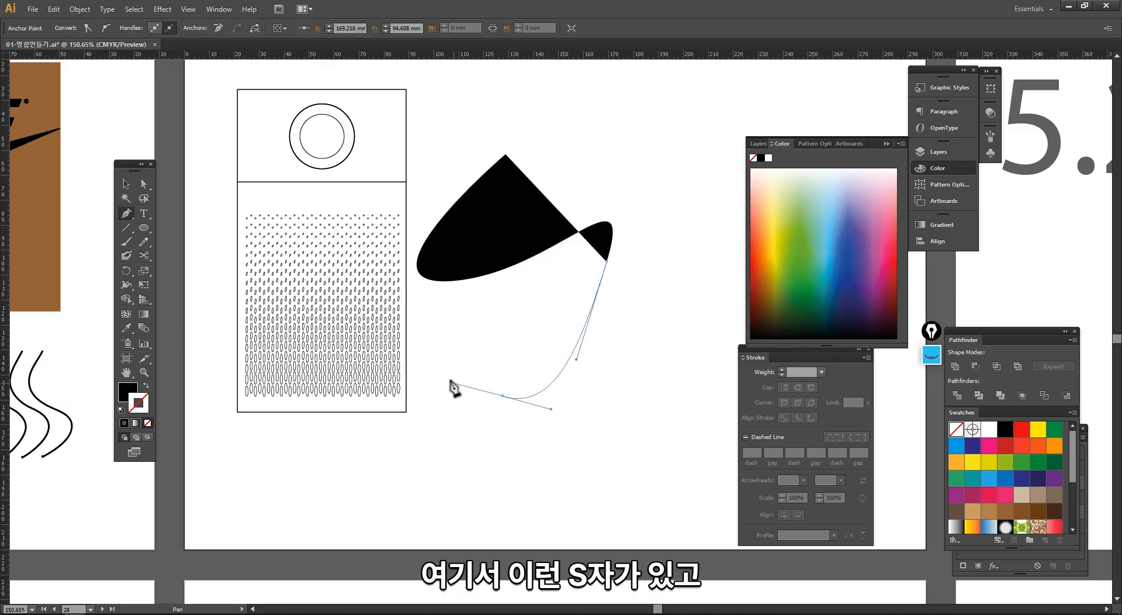
{"action": "key", "text": "v"}
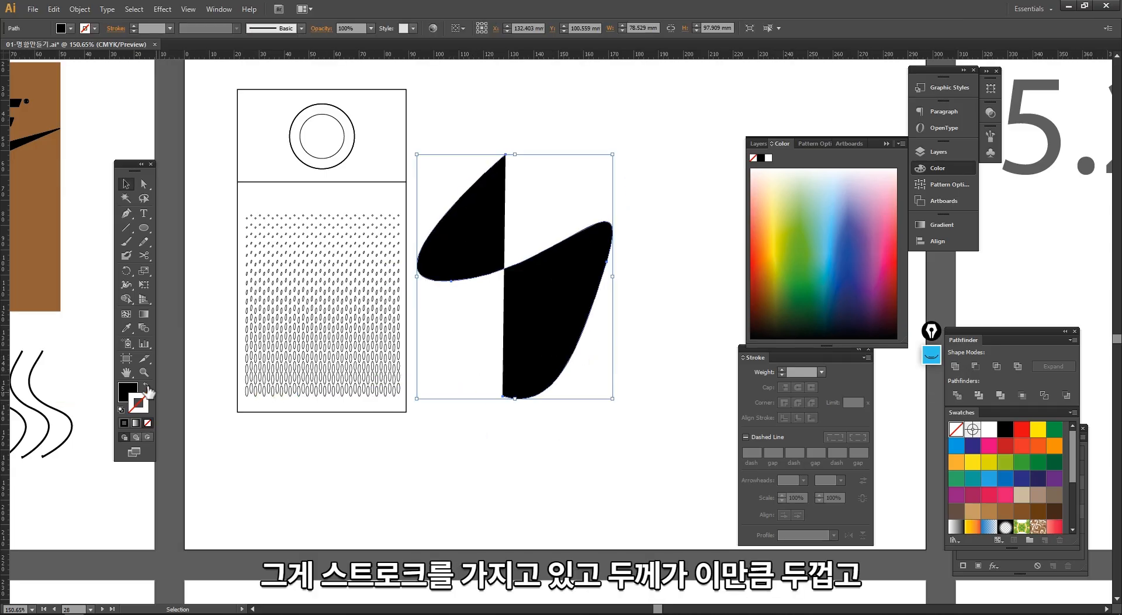
- Give the S-shaped path a black stroke without fill, 12 pt weight and round caps
{"action": "left_click", "coordinate": [147, 386]}
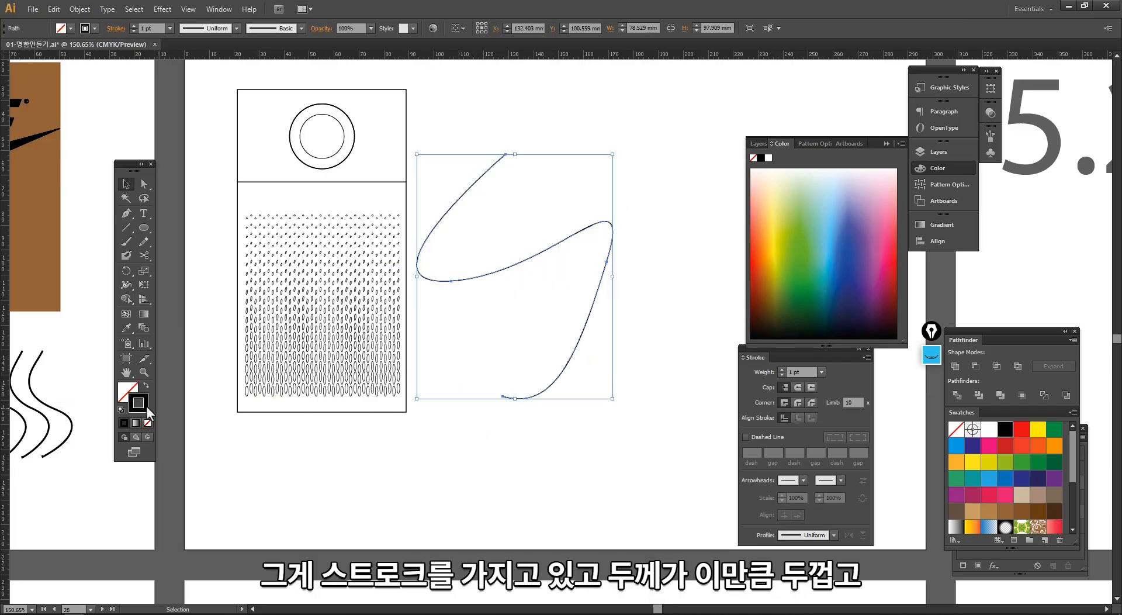
{"action": "left_click", "coordinate": [170, 28]}
{"action": "left_click", "coordinate": [184, 207]}
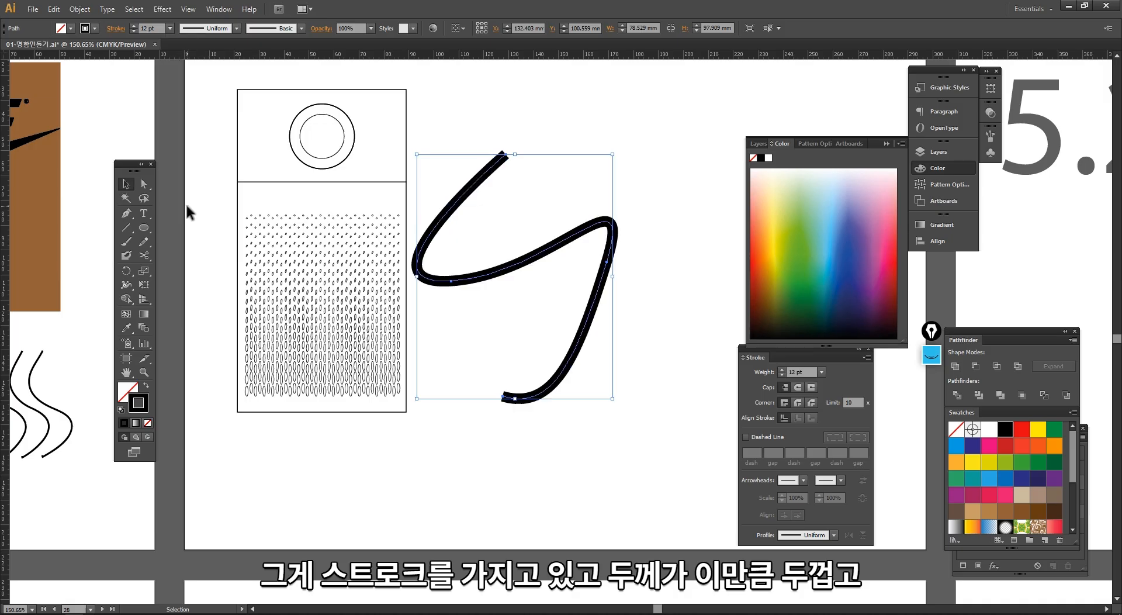
{"action": "mouse_move", "coordinate": [514, 457]}
{"action": "left_mouse_down"}
{"action": "mouse_move", "coordinate": [561, 445]}
{"action": "mouse_move", "coordinate": [562, 321]}
{"action": "left_mouse_up"}
{"action": "left_click_drag", "start_coordinate": [783, 346], "coordinate": [669, 89]}
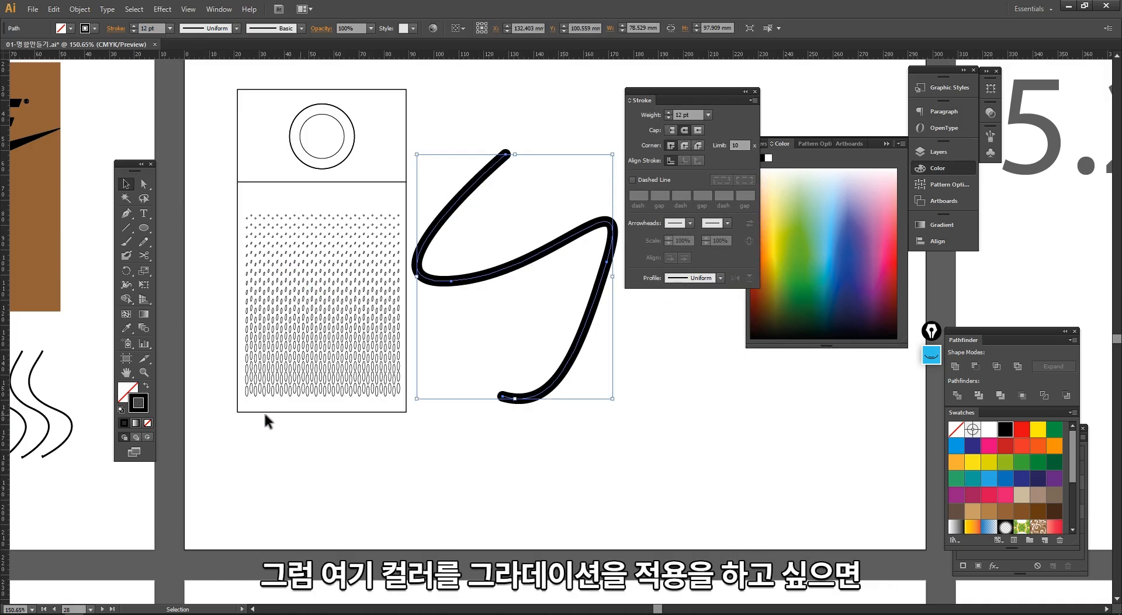
- Open the Brights gradient swatch library and place it near the S-shaped path
{"action": "left_click", "coordinate": [136, 424]}
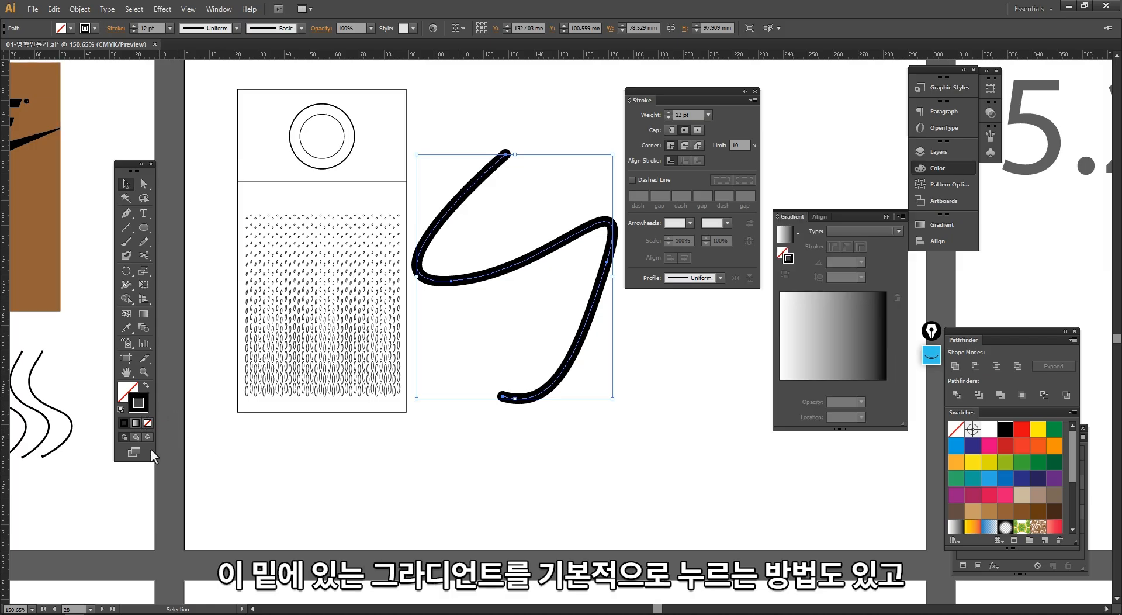
{"action": "key", "text": "ctrl+z"}
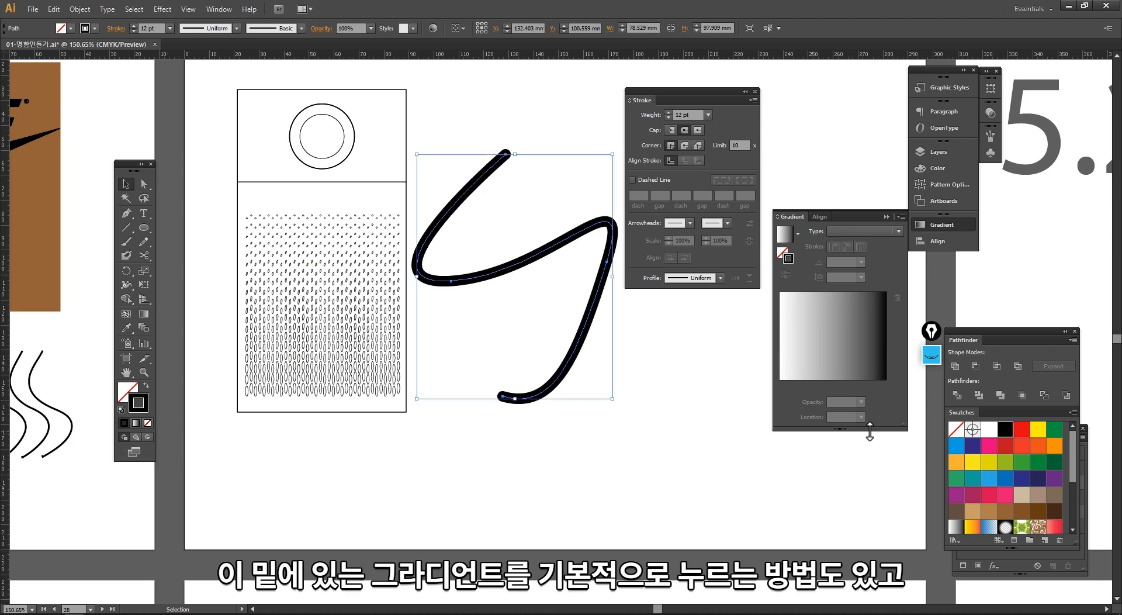
{"action": "mouse_move", "coordinate": [1016, 331]}
{"action": "left_mouse_down"}
{"action": "mouse_move", "coordinate": [701, 198]}
{"action": "mouse_move", "coordinate": [697, 146]}
{"action": "left_mouse_up"}
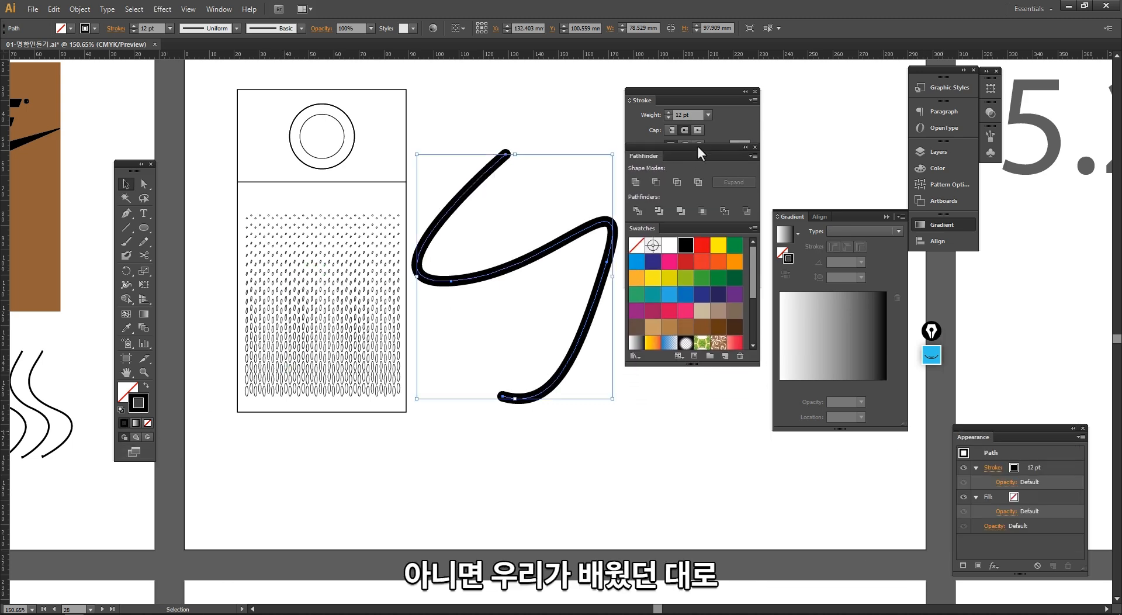
{"action": "left_click", "coordinate": [634, 356]}
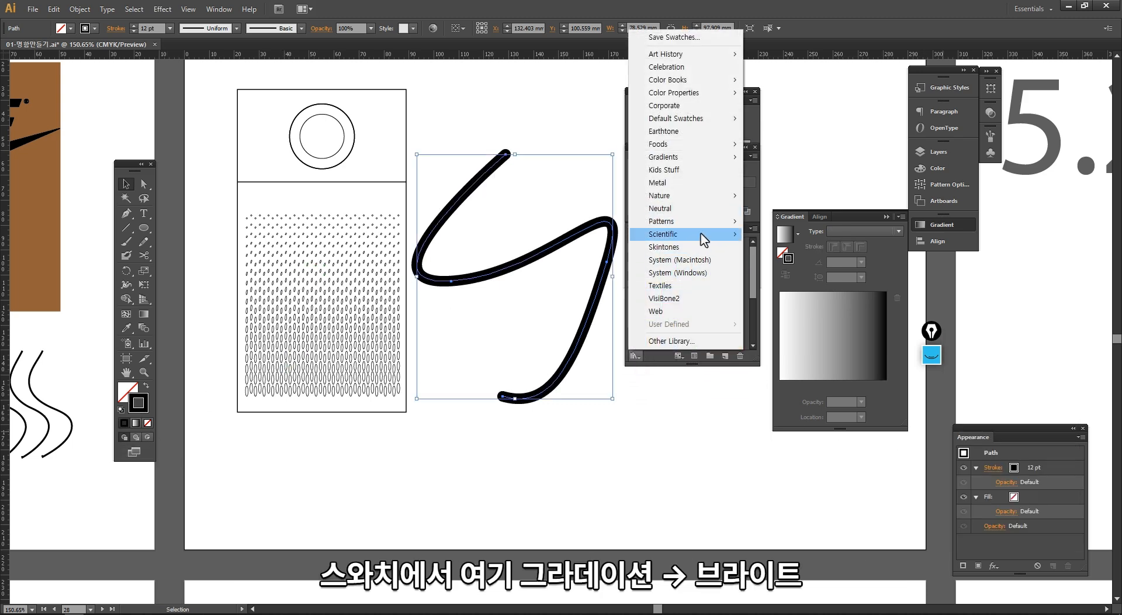
{"action": "mouse_move", "coordinate": [709, 168]}
{"action": "left_click", "coordinate": [776, 159]}
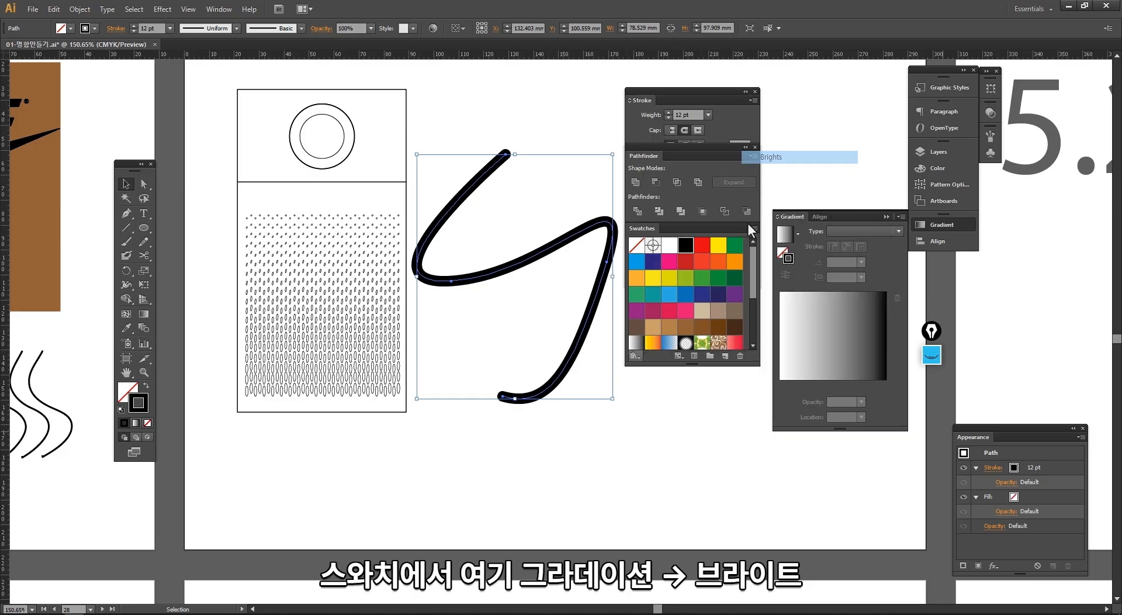
{"action": "left_click_drag", "start_coordinate": [597, 279], "coordinate": [699, 400]}
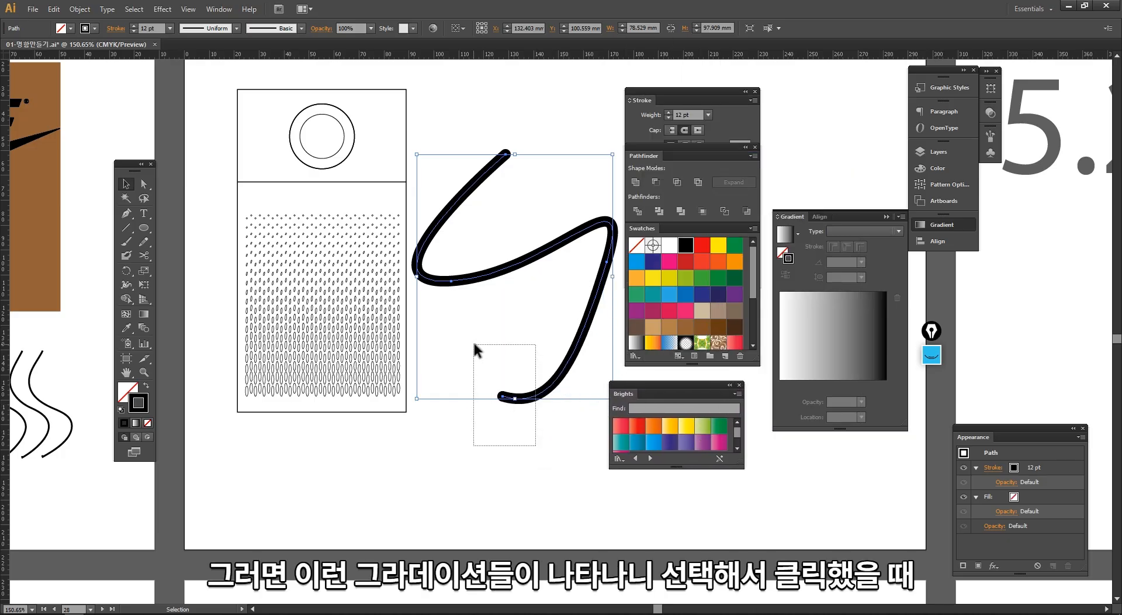
- Try the red Brights gradient on the S-shaped path's stroke and replace it with the purple gradient
{"action": "left_click", "coordinate": [633, 429]}
{"action": "left_click", "coordinate": [527, 434]}
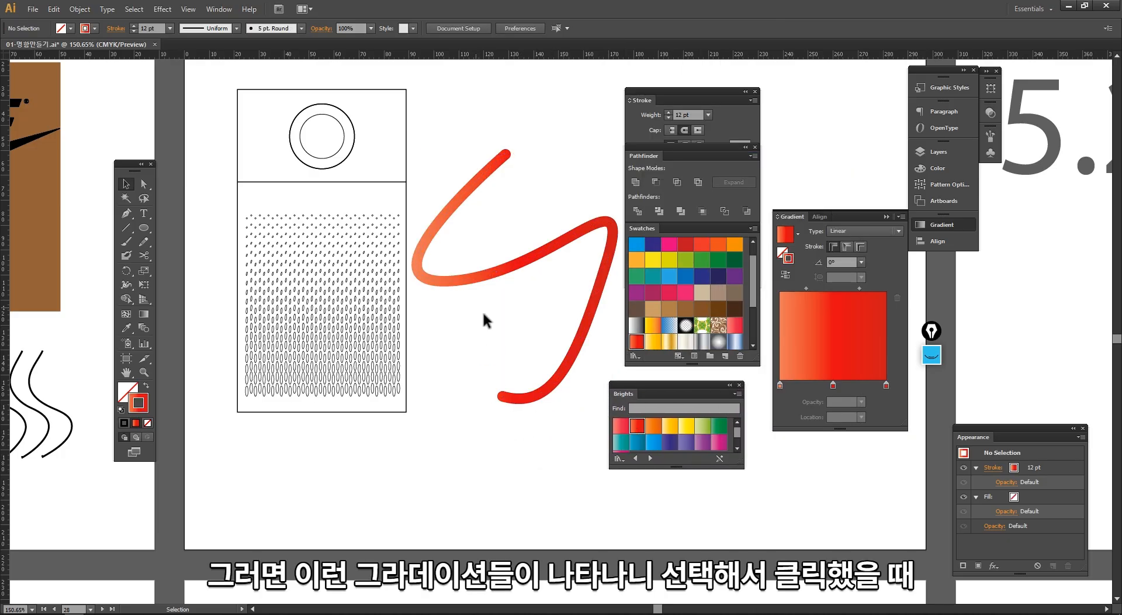
{"action": "left_click", "coordinate": [484, 264]}
{"action": "left_click", "coordinate": [701, 444]}
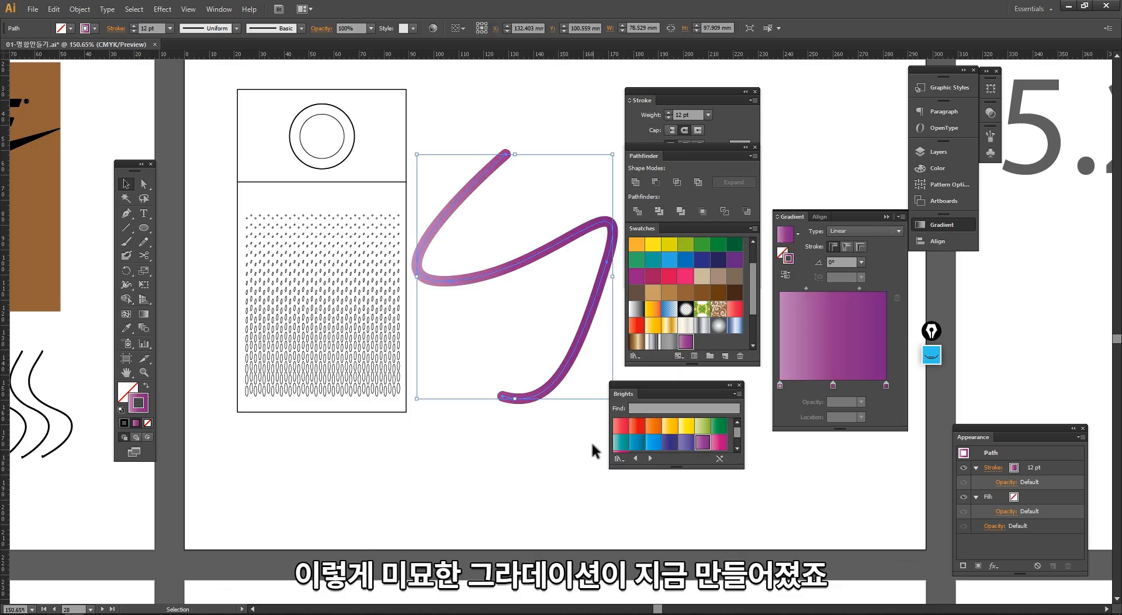
- Rearrange the purple stroke gradient's stops so the lightest one sits between the two darker ones
{"action": "scroll", "coordinate": [591, 440], "scroll_direction": "right", "scroll_amount": 2}
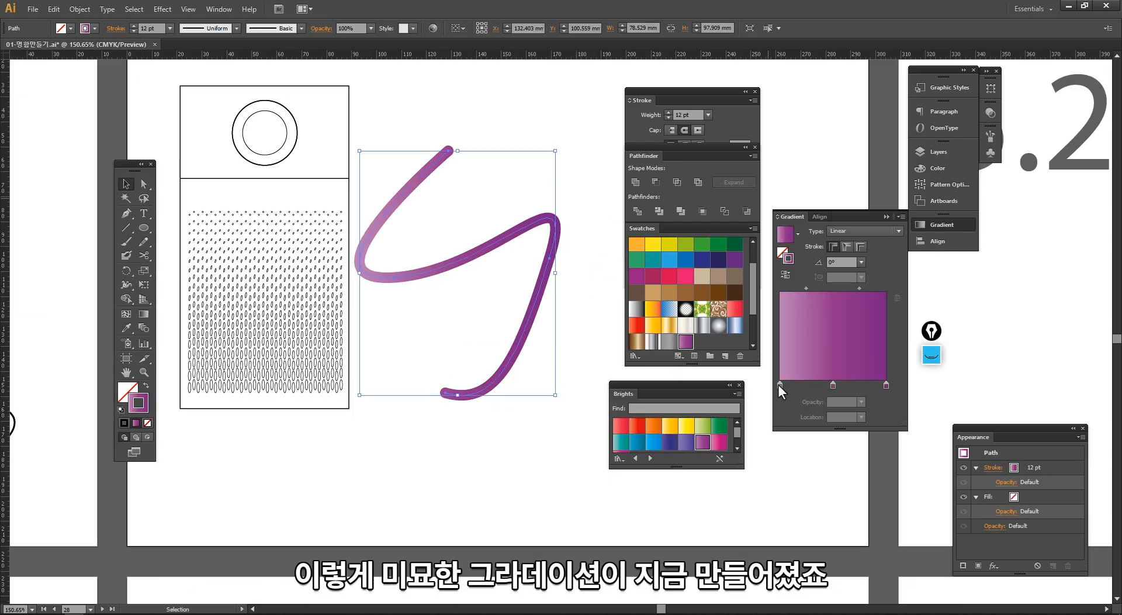
{"action": "mouse_move", "coordinate": [778, 385]}
{"action": "left_mouse_down"}
{"action": "mouse_move", "coordinate": [840, 386]}
{"action": "mouse_move", "coordinate": [780, 385]}
{"action": "left_mouse_up"}
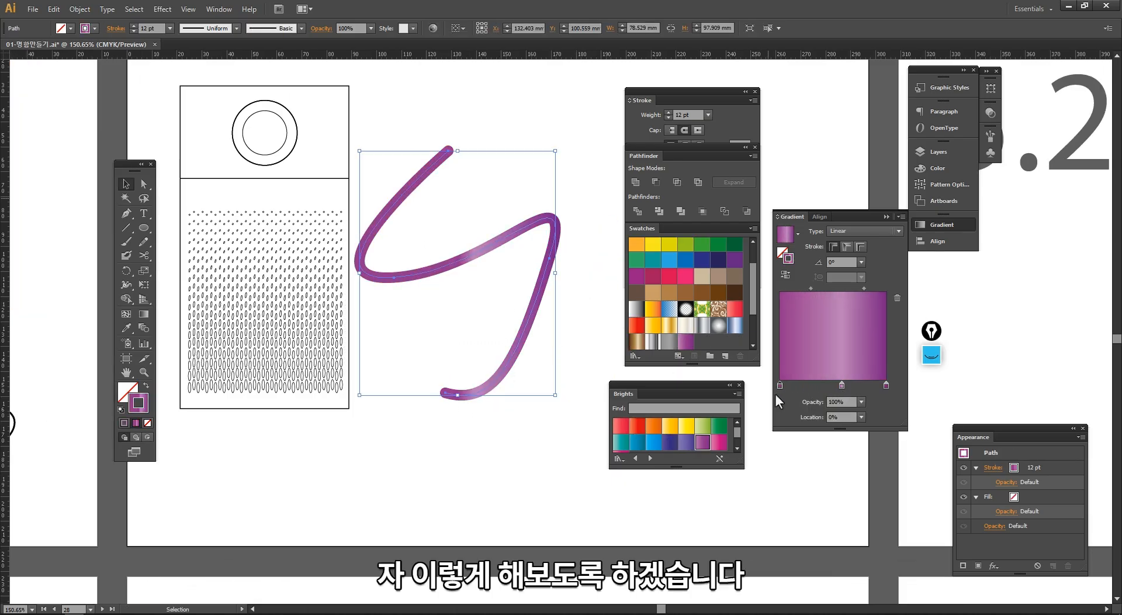
{"action": "left_click", "coordinate": [488, 447]}
- Make two copies of the gradient-stroked S-shaped path, each offset to the right of the previous one
{"action": "mouse_move", "coordinate": [858, 221]}
{"action": "left_mouse_down"}
{"action": "mouse_move", "coordinate": [707, 159]}
{"action": "mouse_move", "coordinate": [615, 180]}
{"action": "mouse_move", "coordinate": [604, 115]}
{"action": "mouse_move", "coordinate": [578, 89]}
{"action": "left_mouse_up"}
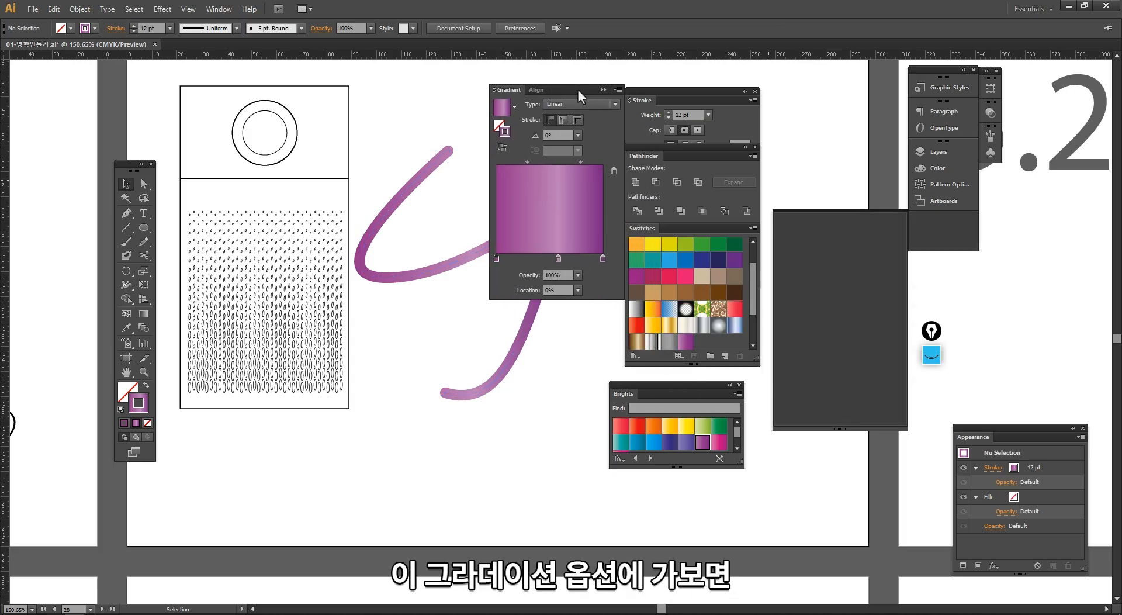
{"action": "left_click_drag", "start_coordinate": [418, 231], "coordinate": [320, 224]}
{"action": "left_click_drag", "start_coordinate": [374, 181], "coordinate": [319, 368]}
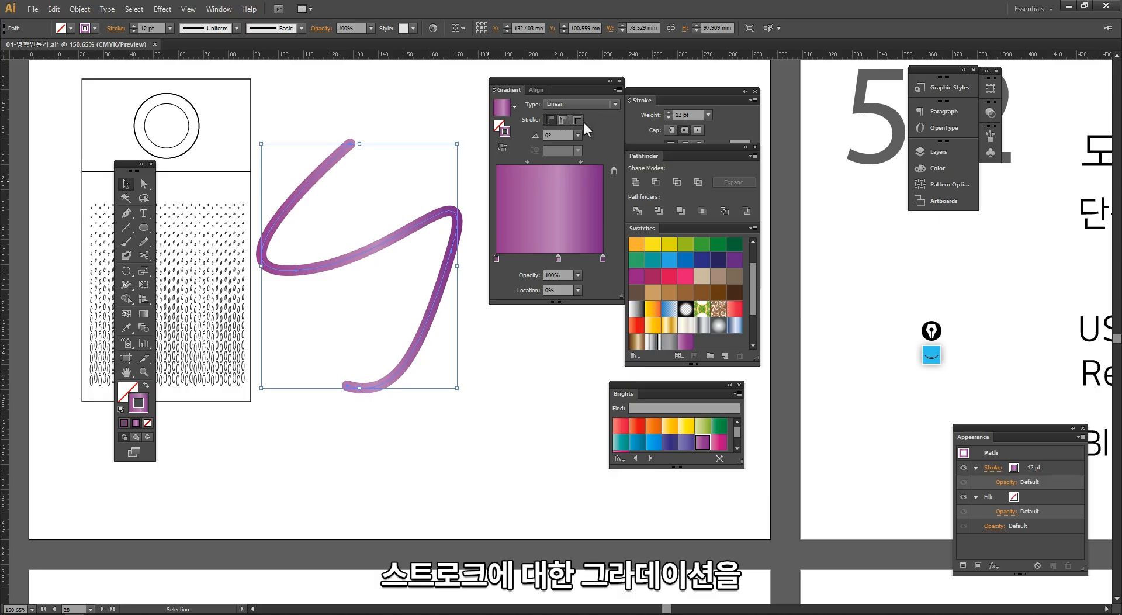
{"action": "scroll", "coordinate": [408, 173], "scroll_direction": "right", "scroll_amount": 5}
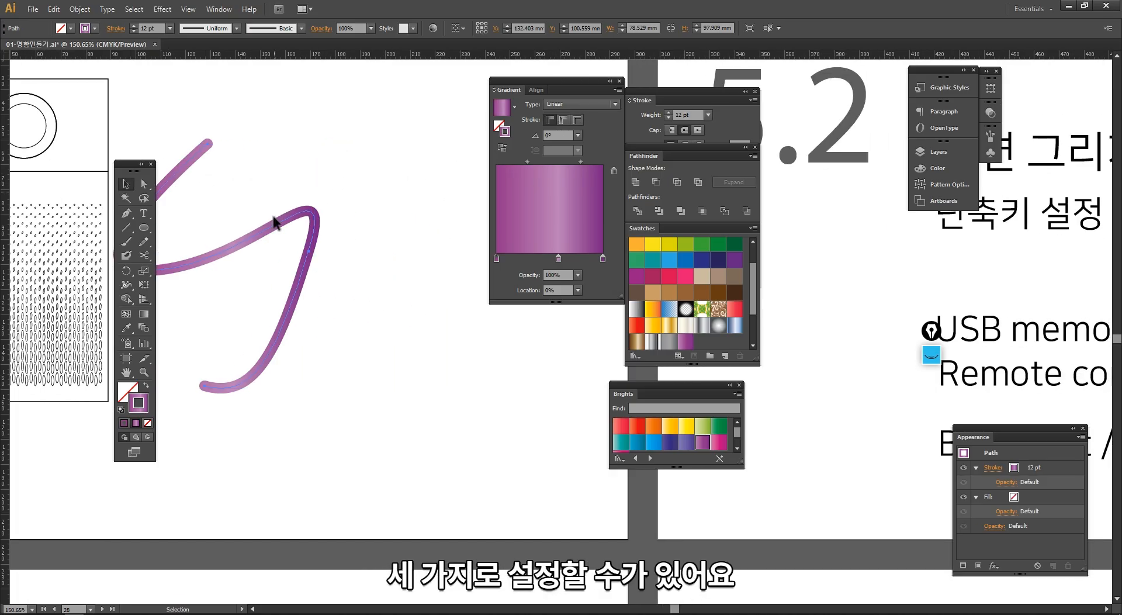
{"action": "left_click_drag", "start_coordinate": [270, 230], "coordinate": [363, 234]}
{"action": "left_click_drag", "start_coordinate": [373, 264], "coordinate": [465, 283]}
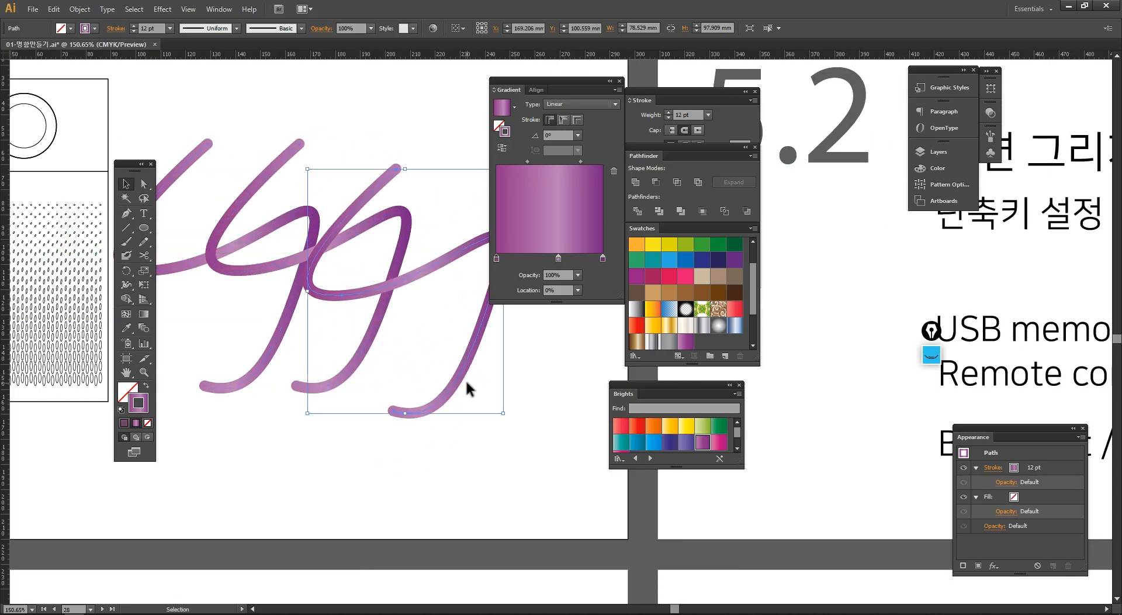
{"action": "left_click", "coordinate": [466, 381]}
{"action": "left_click_drag", "start_coordinate": [465, 381], "coordinate": [502, 393]}
- Set the second S-shaped path's stroke gradient to run along the stroke
{"action": "left_click_drag", "start_coordinate": [208, 188], "coordinate": [209, 189]}
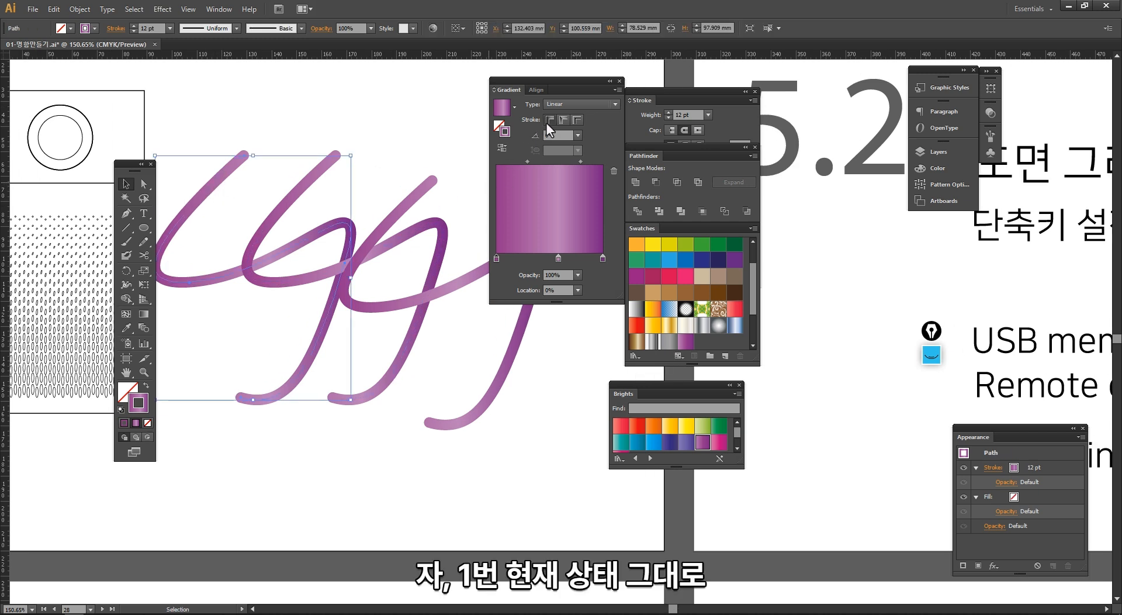
{"action": "left_click", "coordinate": [315, 190]}
{"action": "left_click", "coordinate": [562, 121]}
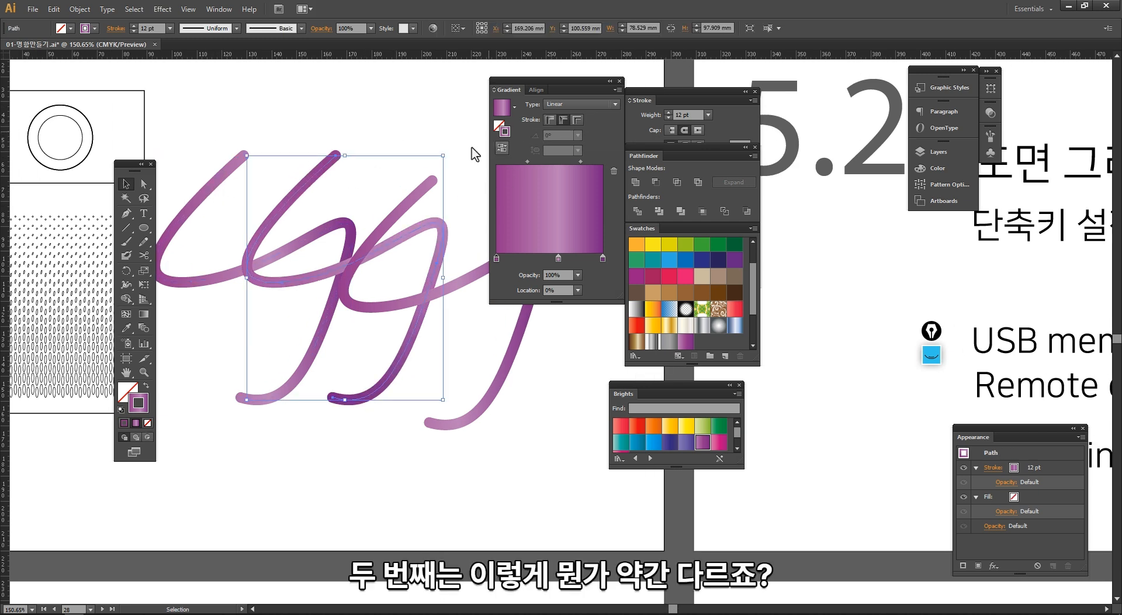
{"action": "left_click", "coordinate": [401, 183]}
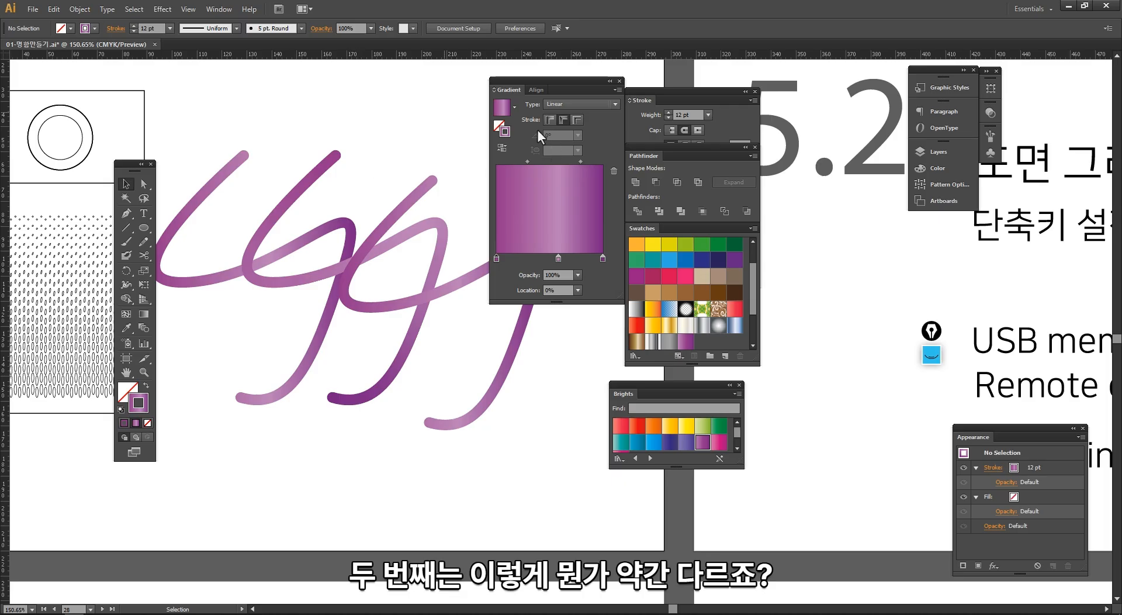
{"action": "left_click", "coordinate": [303, 155]}
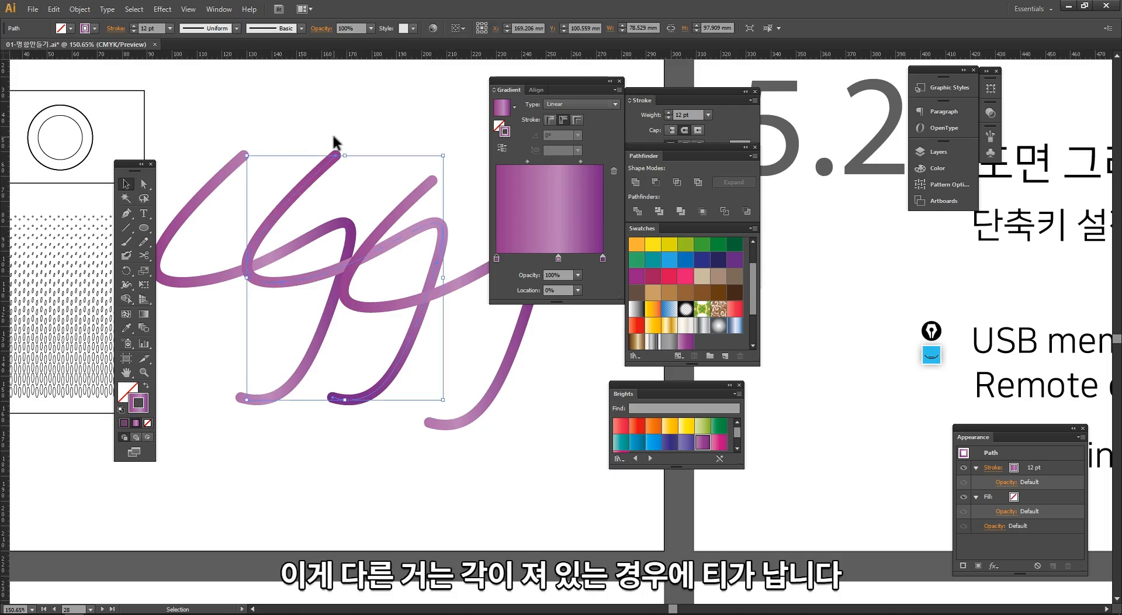
{"action": "left_click", "coordinate": [384, 145]}
- Draw a right-angled Pen tool path about 28 × 17 mm above the S-shaped paths and copy it to the right
{"action": "left_click_drag", "start_coordinate": [385, 146], "coordinate": [345, 153]}
{"action": "left_click", "coordinate": [126, 228]}
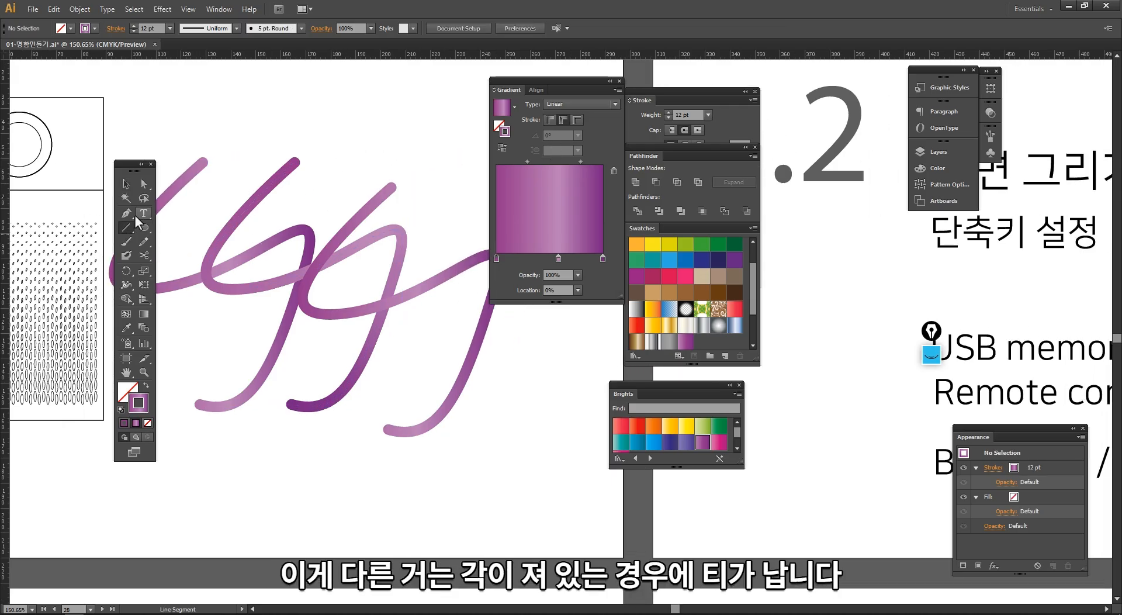
{"action": "left_click_drag", "start_coordinate": [217, 170], "coordinate": [277, 210]}
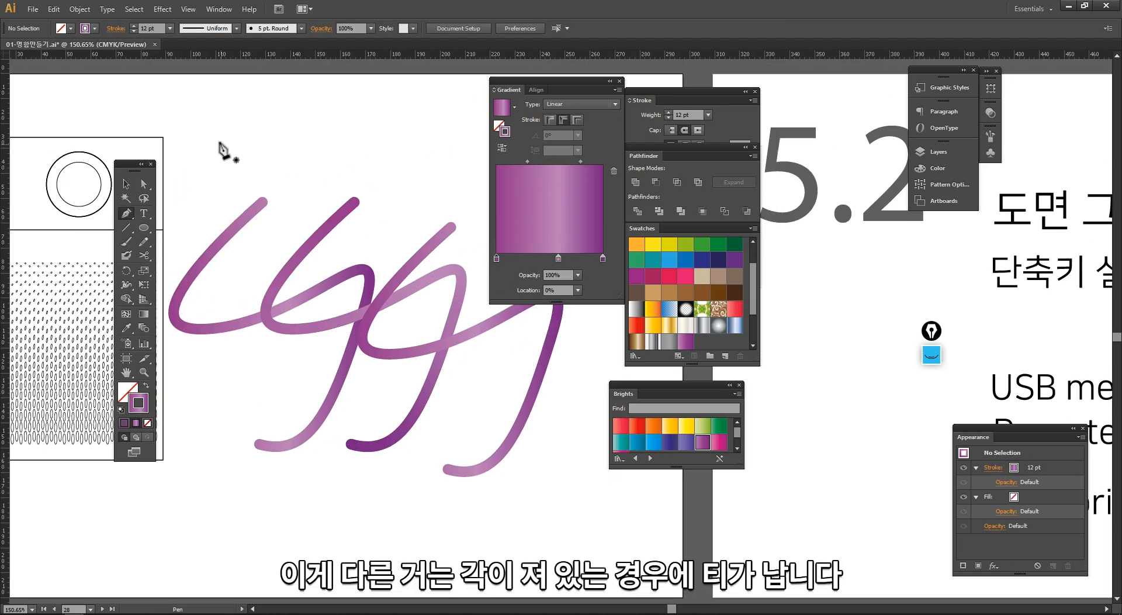
{"action": "left_click", "coordinate": [286, 185]}
{"action": "key", "text": "v"}
{"action": "left_click_drag", "start_coordinate": [280, 150], "coordinate": [378, 150], "text": "alt"}
- Set the second right-angled path's stroke gradient to run along the stroke
{"action": "left_click_drag", "start_coordinate": [307, 112], "coordinate": [265, 153]}
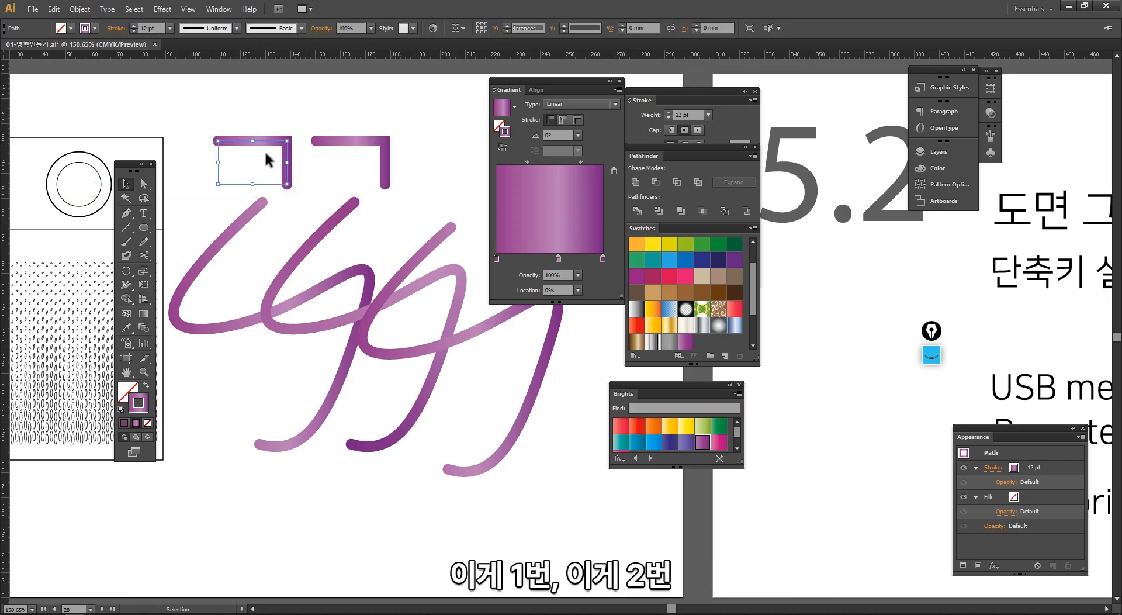
{"action": "left_click_drag", "start_coordinate": [411, 118], "coordinate": [369, 151]}
{"action": "left_click", "coordinate": [563, 121]}
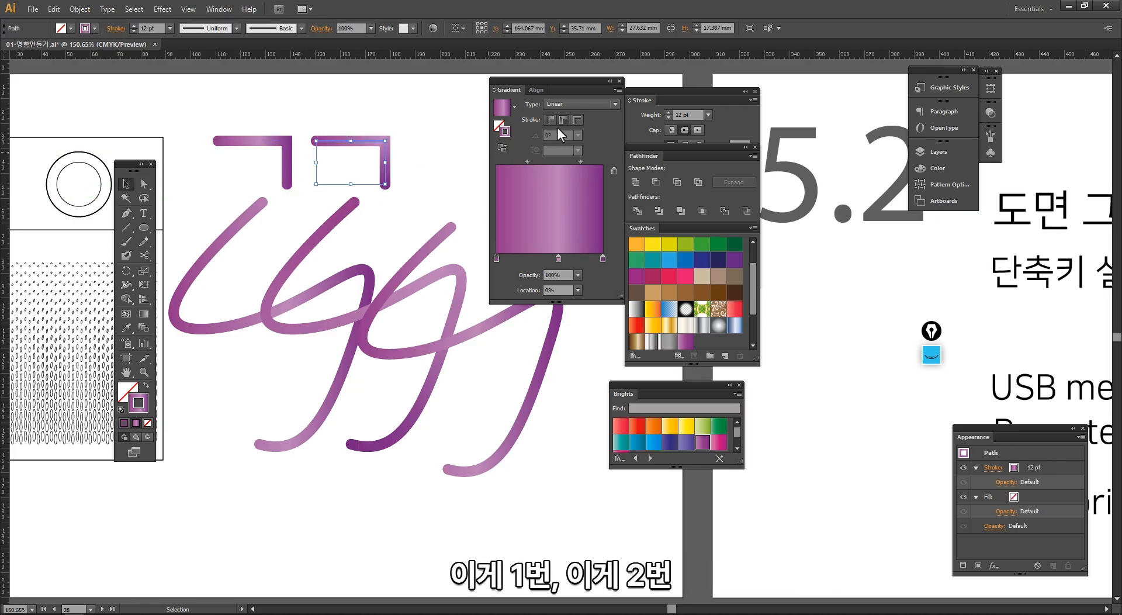
{"action": "left_click", "coordinate": [431, 204]}
{"action": "left_click_drag", "start_coordinate": [444, 195], "coordinate": [397, 199]}
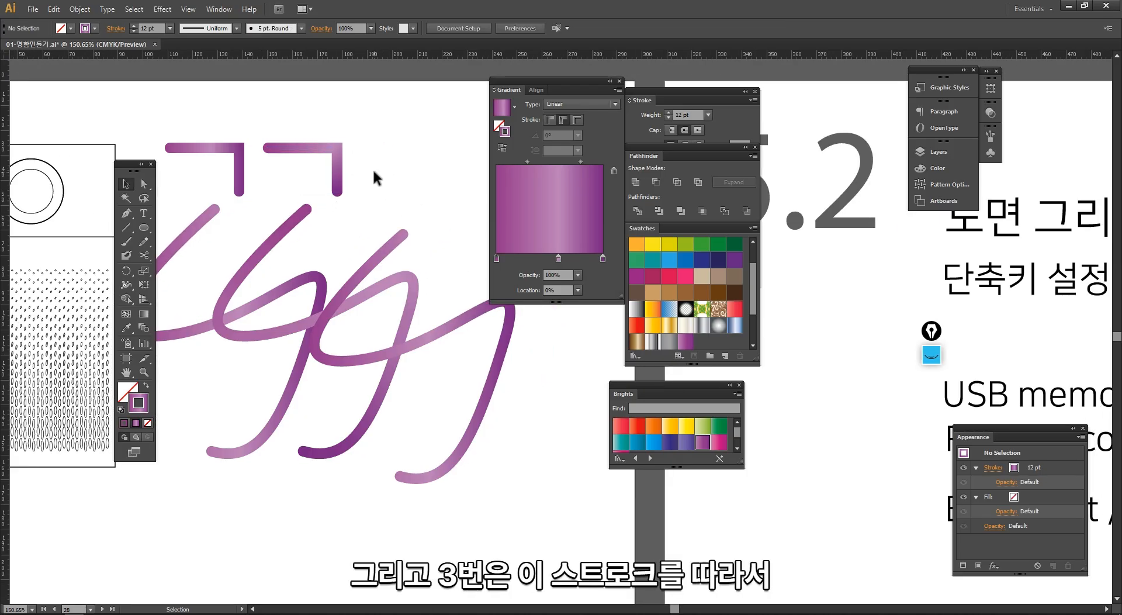
- Apply the gradient across the stroke of the third S-shaped path and inspect its upper end up close
{"action": "left_click_drag", "start_coordinate": [319, 131], "coordinate": [318, 131]}
{"action": "left_click_drag", "start_coordinate": [376, 210], "coordinate": [408, 236]}
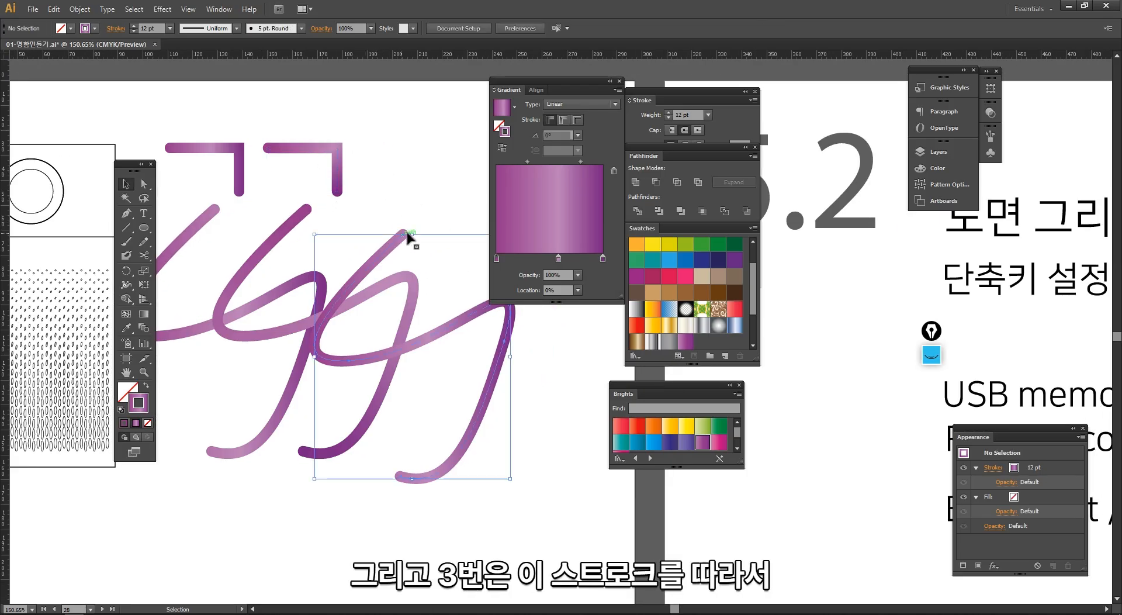
{"action": "left_click", "coordinate": [577, 120]}
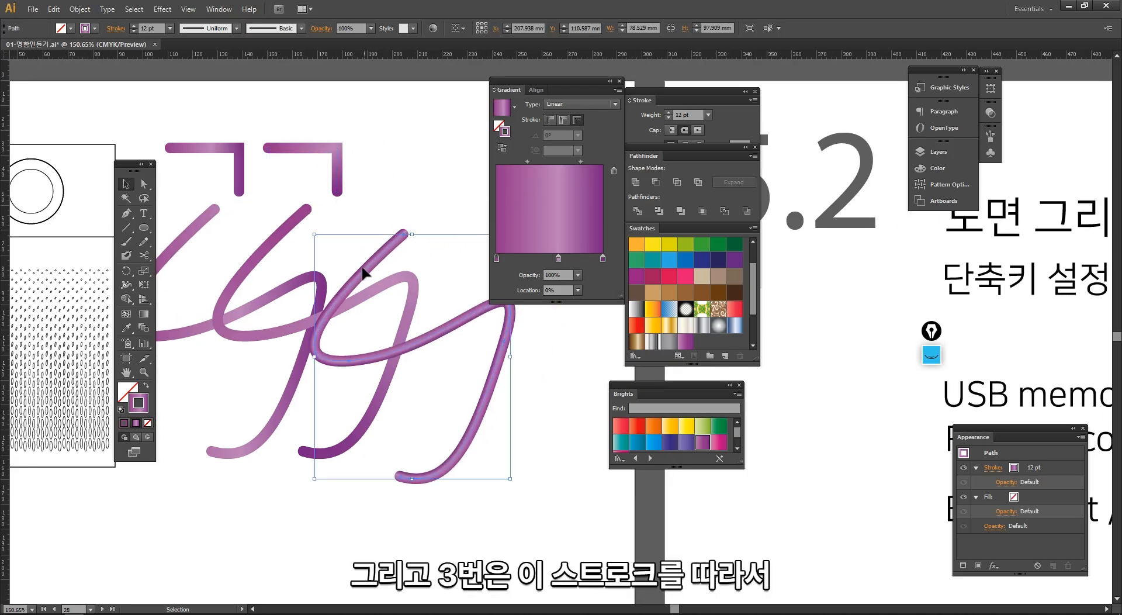
{"action": "key", "text": "ctrl+space"}
{"action": "left_click_drag", "start_coordinate": [455, 334], "coordinate": [454, 334]}
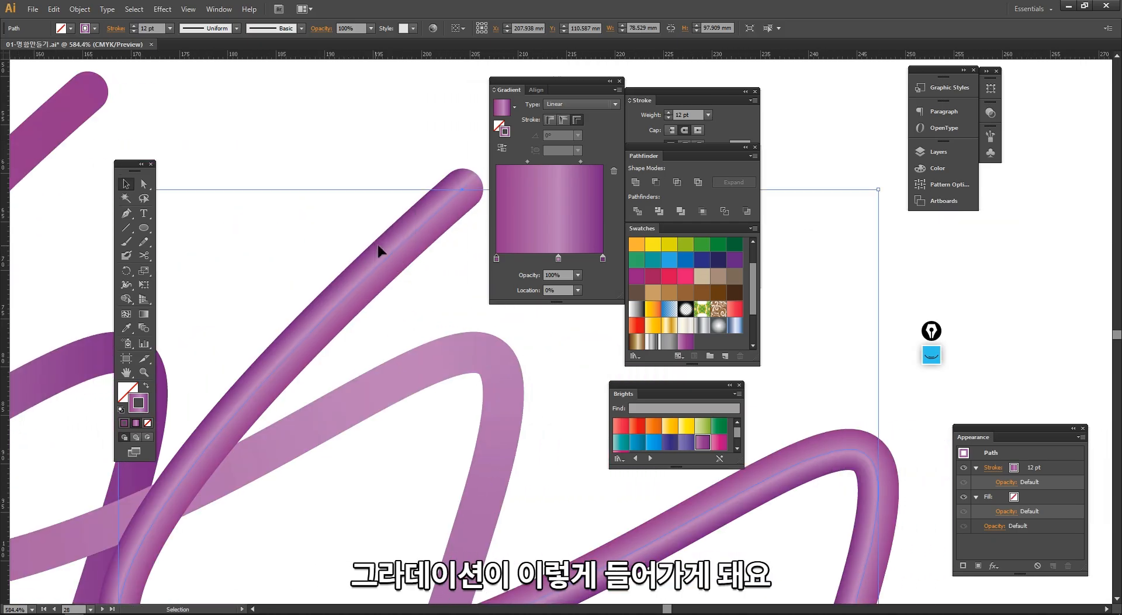
{"action": "left_click", "coordinate": [391, 154]}
- Add a third copy of the right-angled path and apply the gradient across its stroke
{"action": "key", "text": "ctrl+alt+space"}
{"action": "left_click", "coordinate": [415, 290], "text": "ctrl+alt"}
{"action": "left_click", "coordinate": [415, 290], "text": "ctrl+alt"}
{"action": "left_click", "coordinate": [415, 290], "text": "ctrl+alt"}
{"action": "left_click_drag", "start_coordinate": [418, 281], "coordinate": [421, 256]}
{"action": "left_click", "coordinate": [413, 292]}
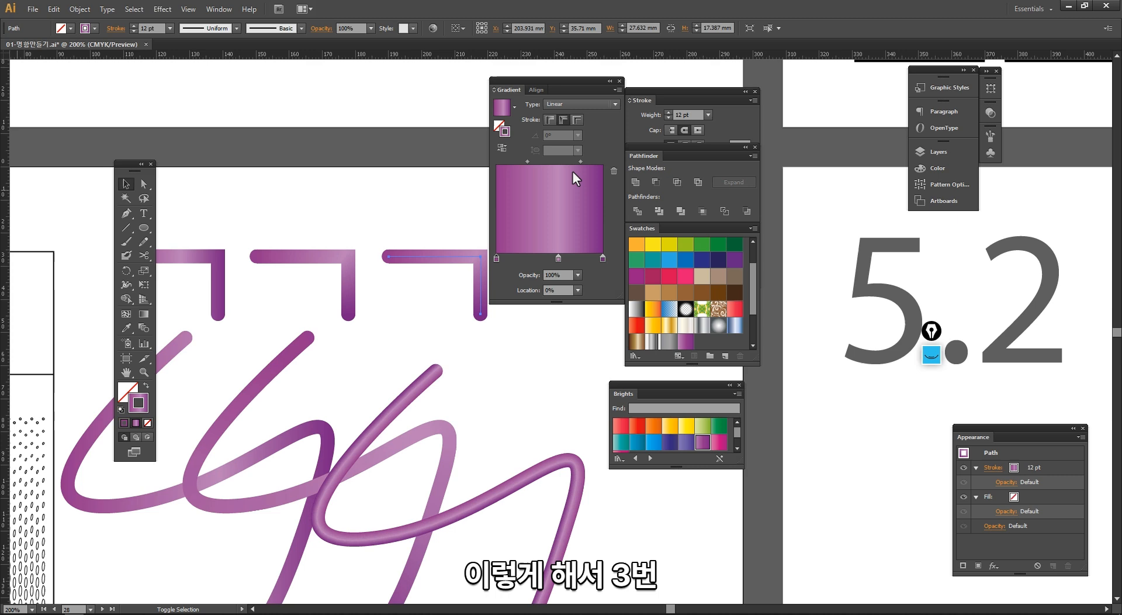
{"action": "left_click", "coordinate": [577, 121]}
{"action": "left_click", "coordinate": [471, 199]}
- Hide the panels and move the third S-shaped path farther right and slightly up, roughly level with the others
{"action": "key", "text": "Tab"}
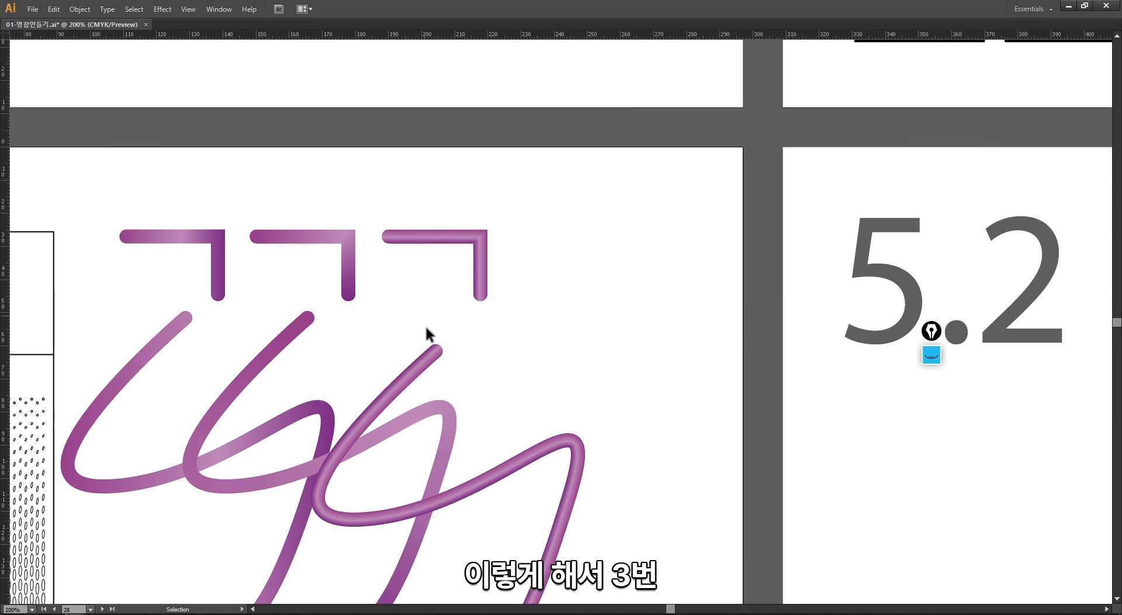
{"action": "left_click_drag", "start_coordinate": [431, 345], "coordinate": [580, 180]}
{"action": "left_click_drag", "start_coordinate": [505, 260], "coordinate": [589, 243]}
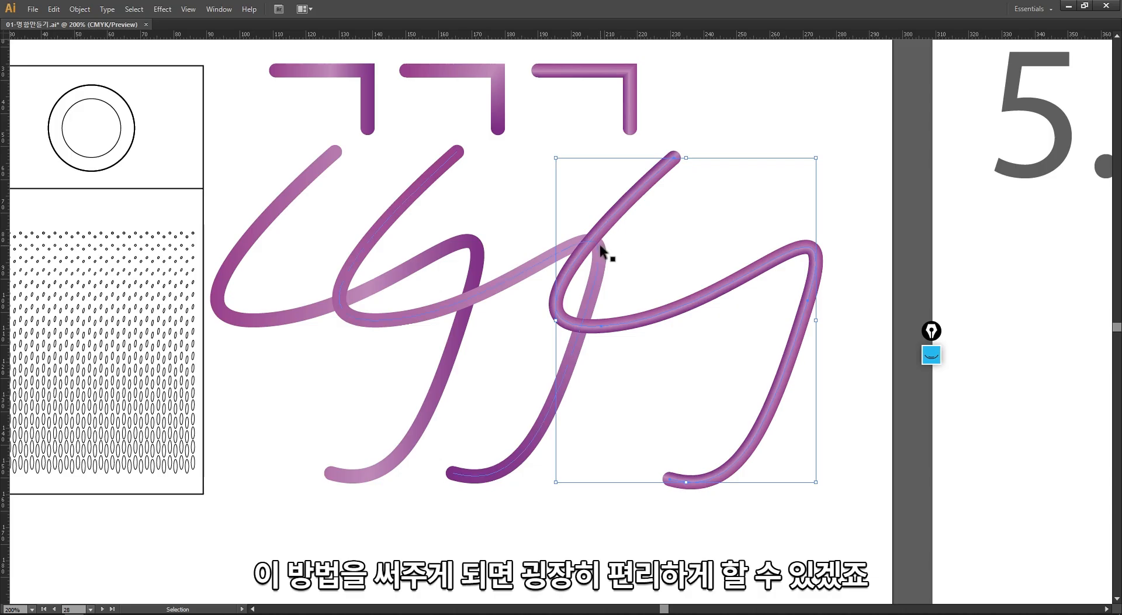
{"action": "left_click", "coordinate": [527, 199]}
- Restore the panels and move the Gradient, Stroke, Pathfinder, Swatches and Brights panels away from the goldfish and Nike artboard
{"action": "key", "text": "Tab"}
{"action": "left_click", "coordinate": [440, 372], "text": "ctrl+alt"}
{"action": "left_click", "coordinate": [440, 373], "text": "ctrl+alt"}
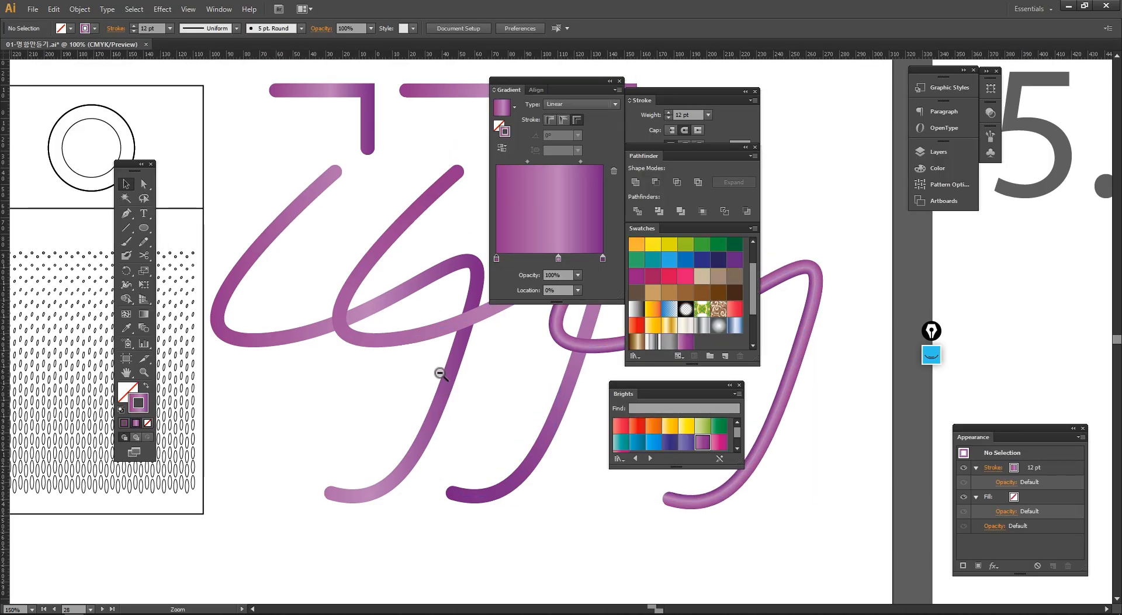
{"action": "left_click", "coordinate": [440, 373], "text": "ctrl+alt"}
{"action": "left_click_drag", "start_coordinate": [439, 347], "coordinate": [477, 400]}
{"action": "left_click_drag", "start_coordinate": [328, 391], "coordinate": [415, 380]}
{"action": "left_click_drag", "start_coordinate": [303, 399], "coordinate": [307, 400]}
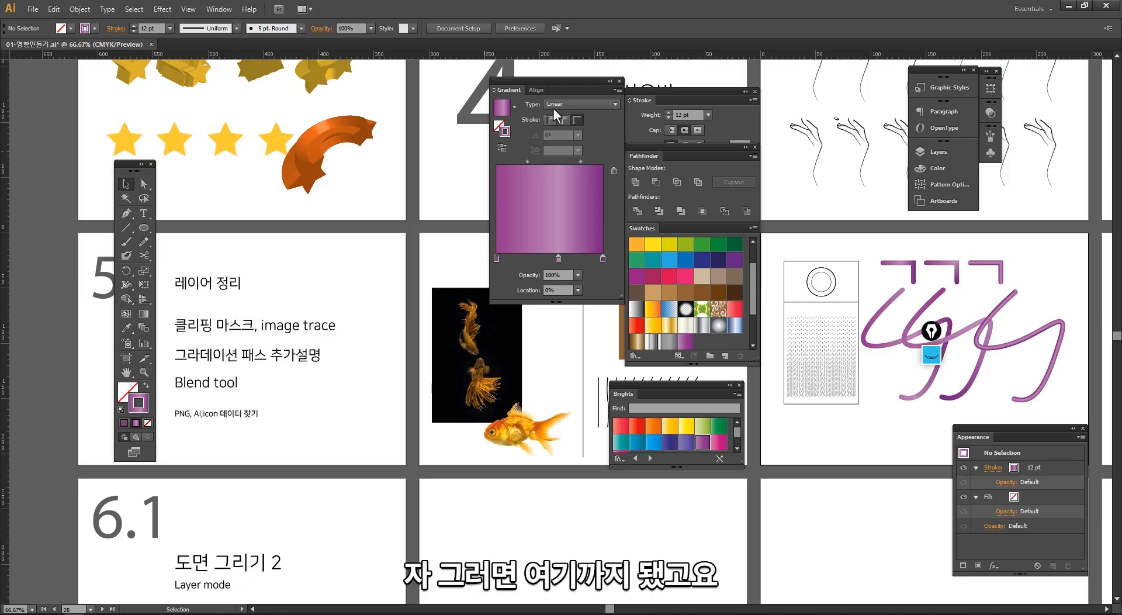
{"action": "left_click_drag", "start_coordinate": [570, 82], "coordinate": [958, 257]}
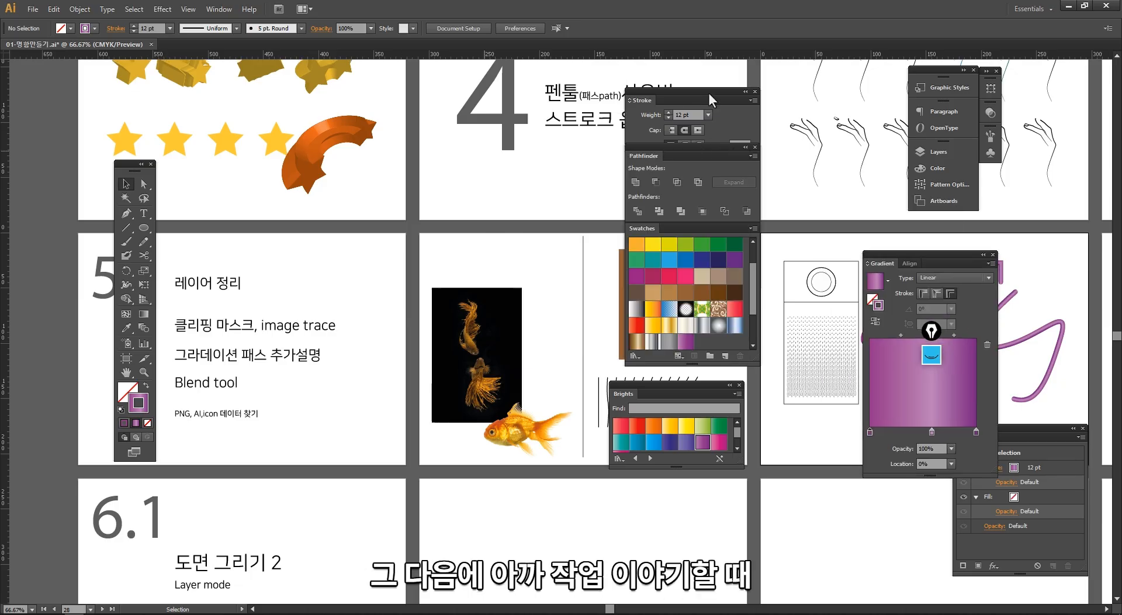
{"action": "left_click_drag", "start_coordinate": [711, 101], "coordinate": [1001, 204]}
{"action": "left_click_drag", "start_coordinate": [707, 147], "coordinate": [876, 341]}
{"action": "left_click_drag", "start_coordinate": [672, 385], "coordinate": [731, 489]}
- Examine the Nike logo on the brown rectangle up close and switch to the other open application window
{"action": "left_click_drag", "start_coordinate": [551, 218], "coordinate": [726, 394]}
{"action": "left_click_drag", "start_coordinate": [471, 286], "coordinate": [270, 252]}
{"action": "left_click", "coordinate": [511, 338]}
{"action": "left_click_drag", "start_coordinate": [627, 369], "coordinate": [254, 138]}
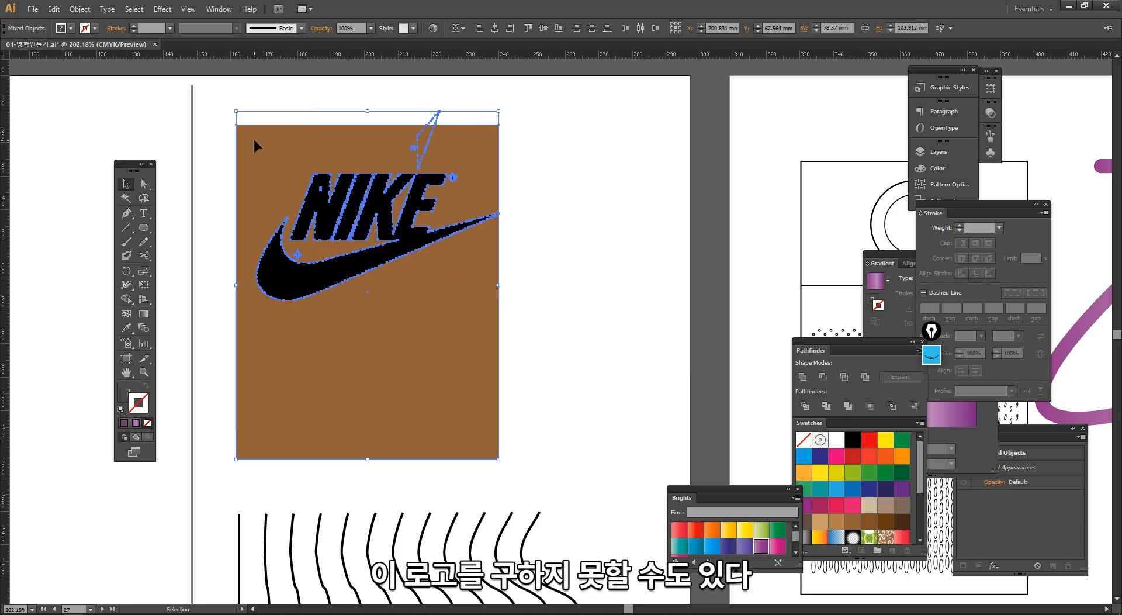
{"action": "left_click", "coordinate": [532, 232]}
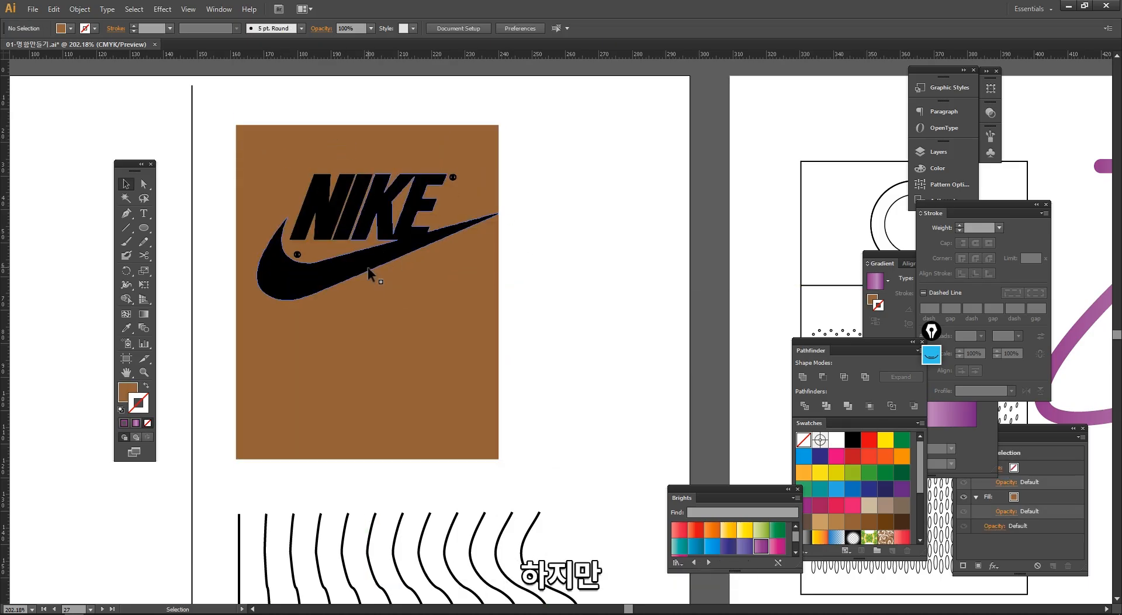
{"action": "key", "text": "alt+Tab"}
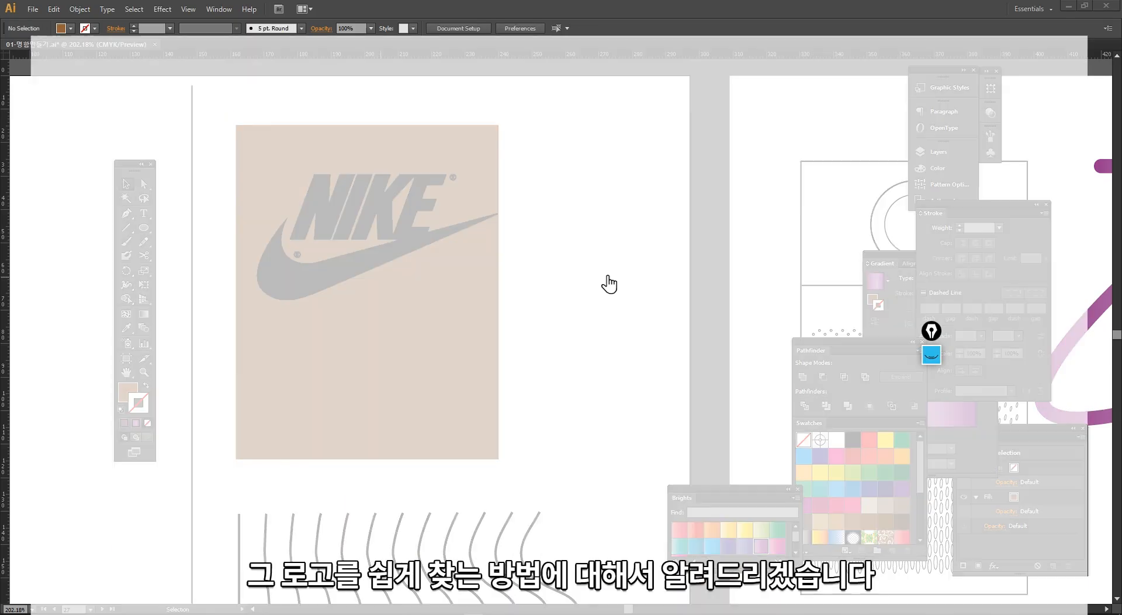
- Search Google for "bmw logo ai" and show all web results instead of only images
{"action": "scroll", "coordinate": [477, 278], "scroll_direction": "up", "scroll_amount": 3}
{"action": "left_click_drag", "start_coordinate": [212, 92], "coordinate": [7, 100]}
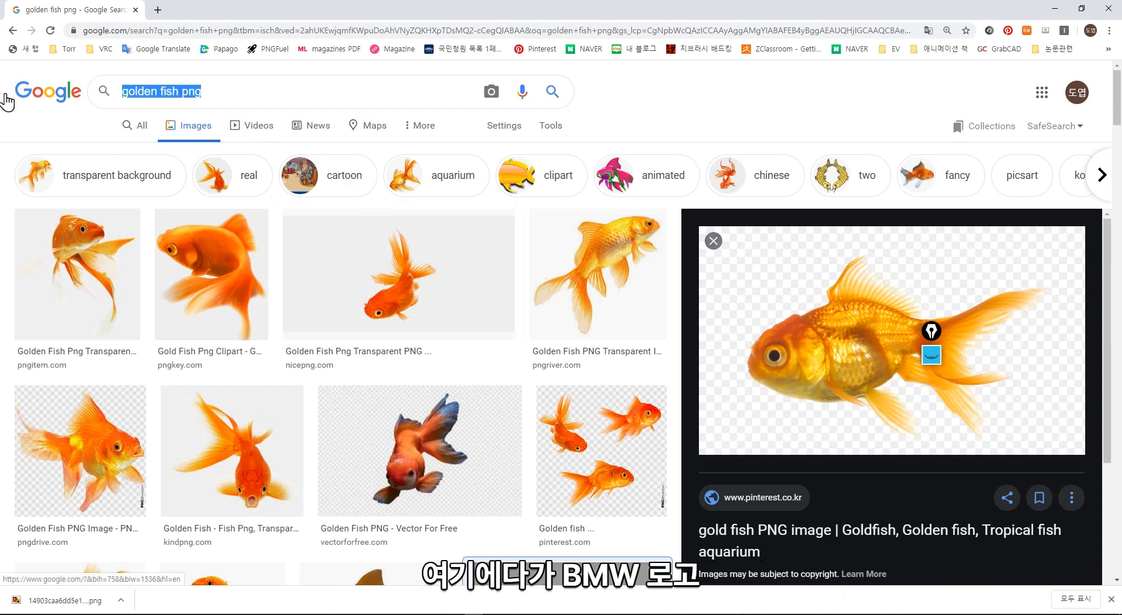
{"action": "type", "text": "bmw "}
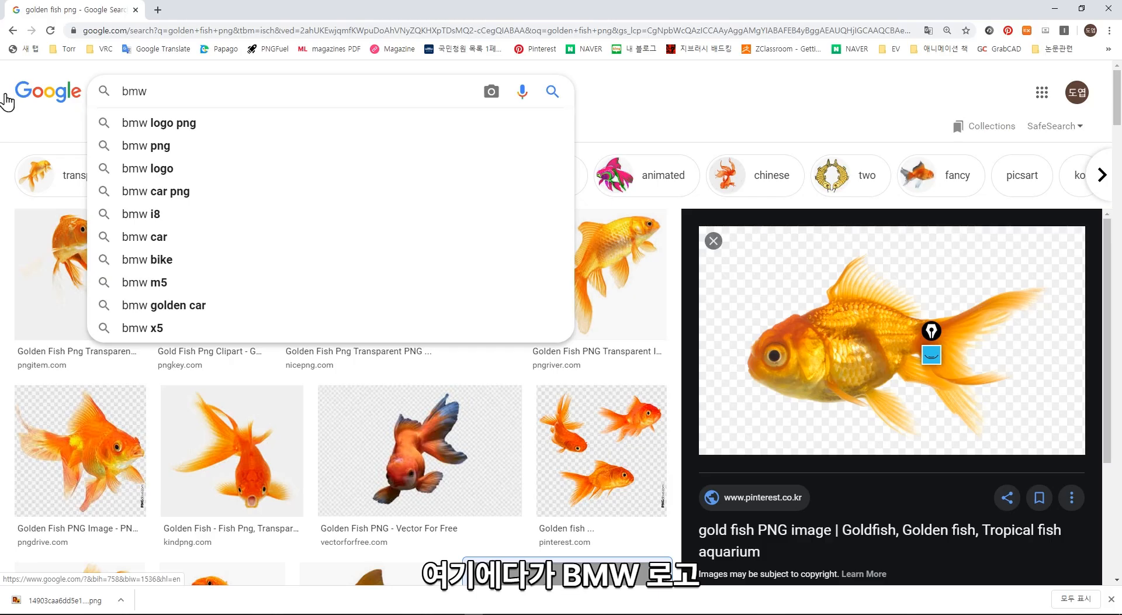
{"action": "type", "text": "logo "}
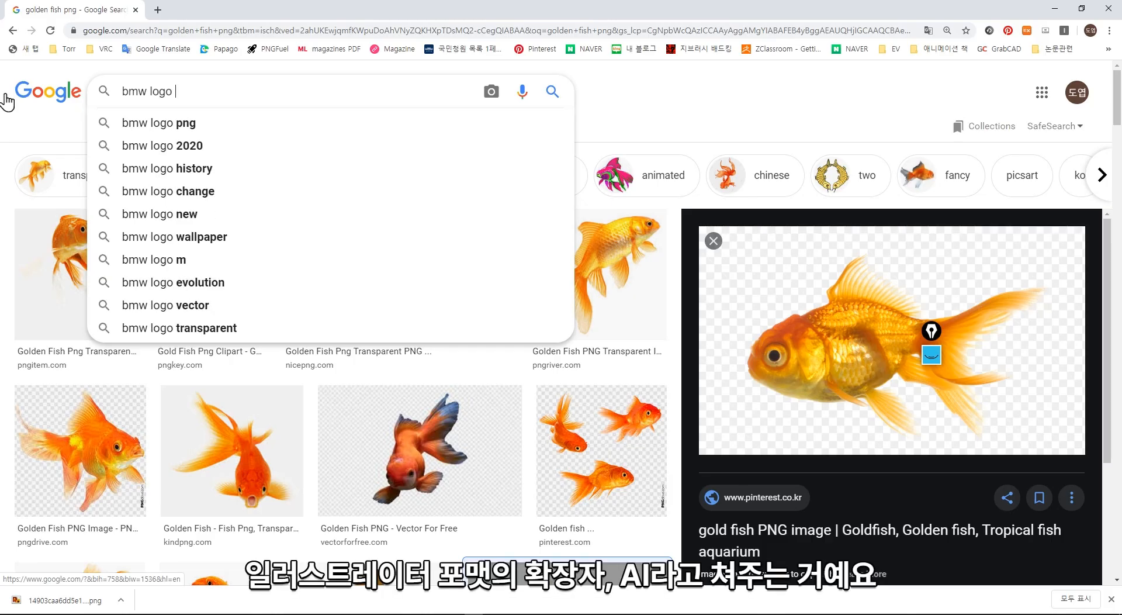
{"action": "type", "text": "ai"}
{"action": "key", "text": "Return"}
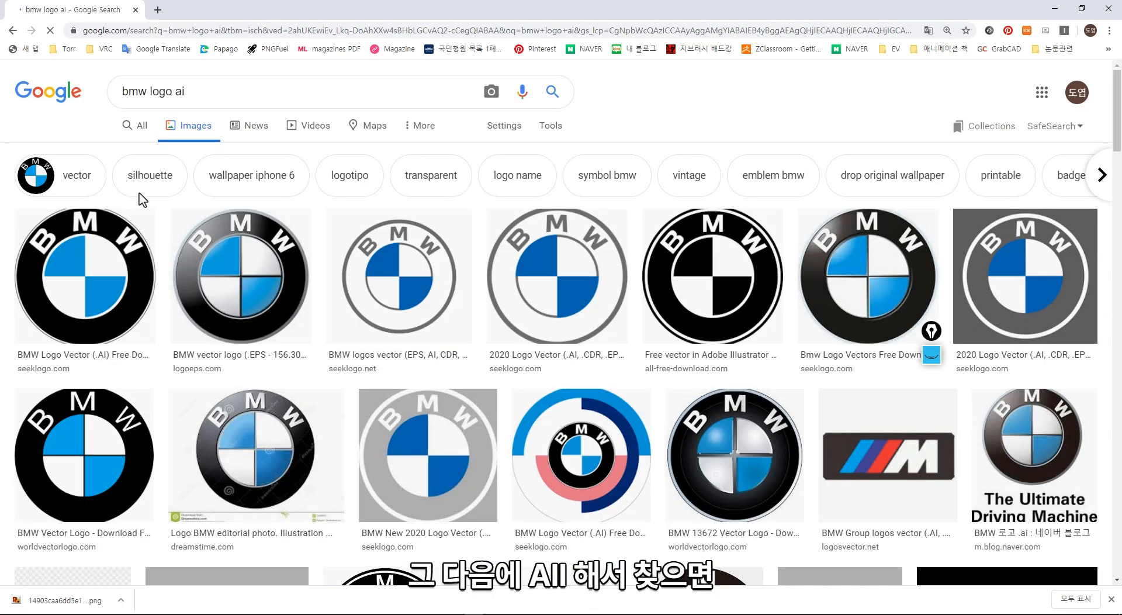
{"action": "left_click", "coordinate": [140, 126]}
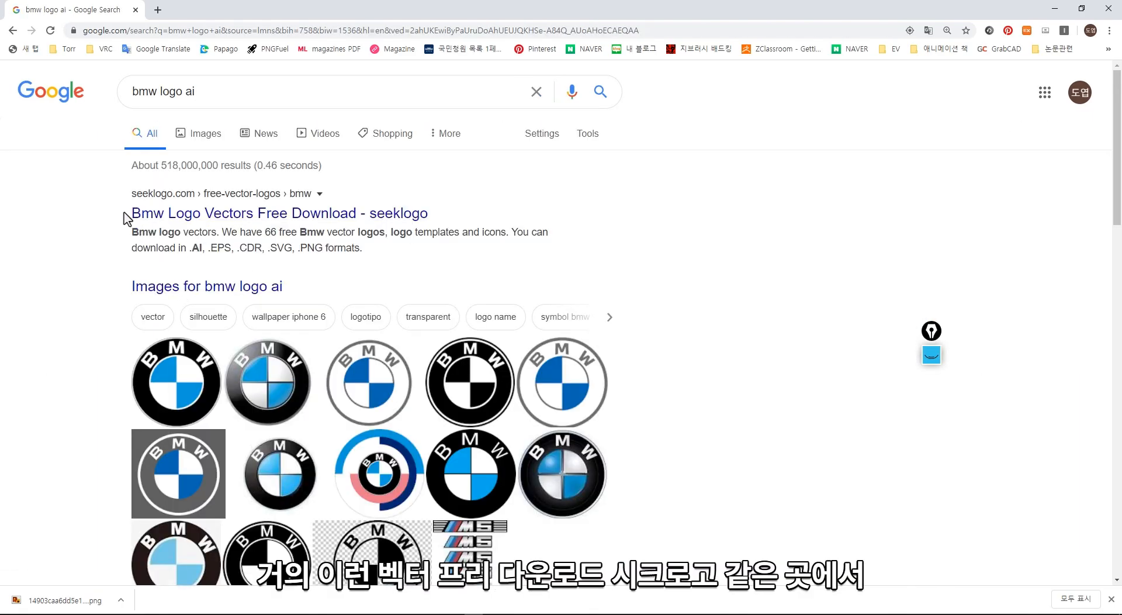
- Open the "Bmw Logo Vectors Free Download - seeklogo" result and browse its free logos
{"action": "left_click_drag", "start_coordinate": [124, 214], "coordinate": [397, 221]}
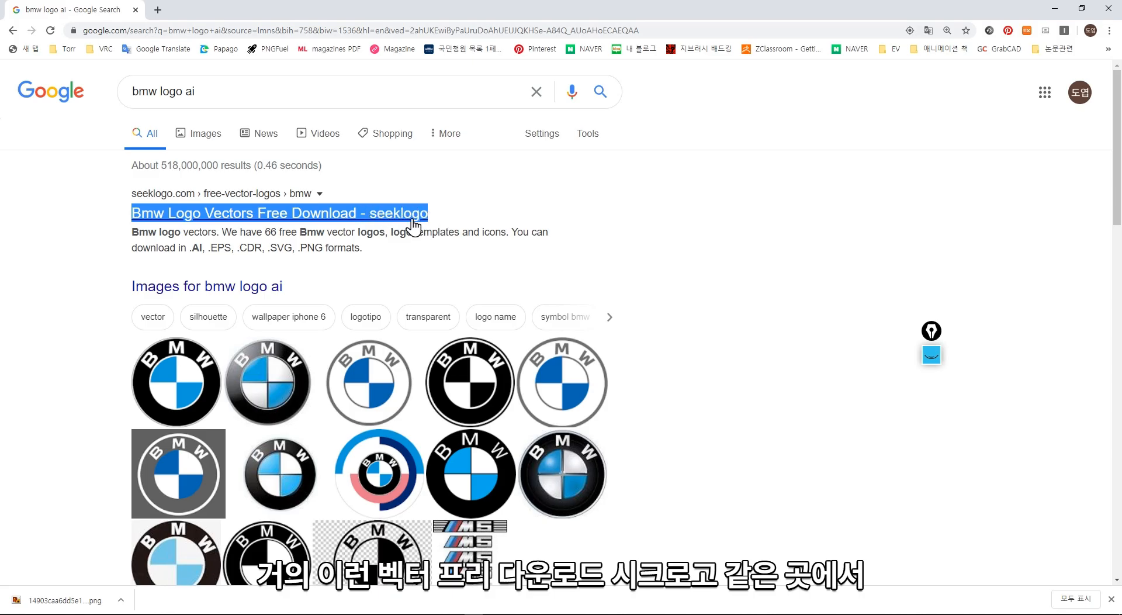
{"action": "left_click", "coordinate": [413, 225]}
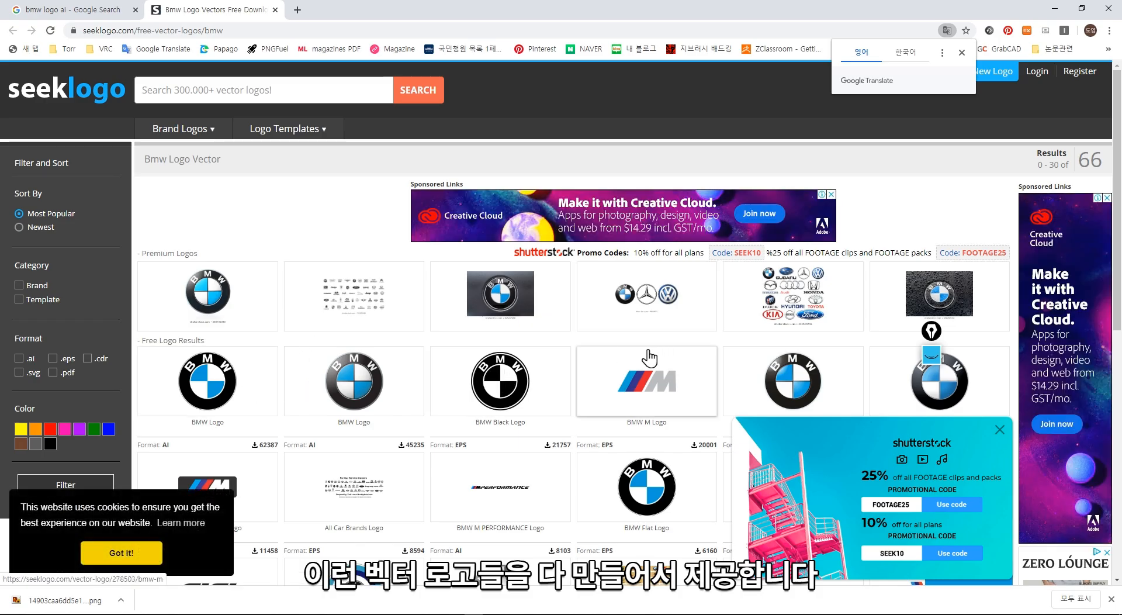
{"action": "scroll", "coordinate": [596, 333], "scroll_direction": "down", "scroll_amount": 5}
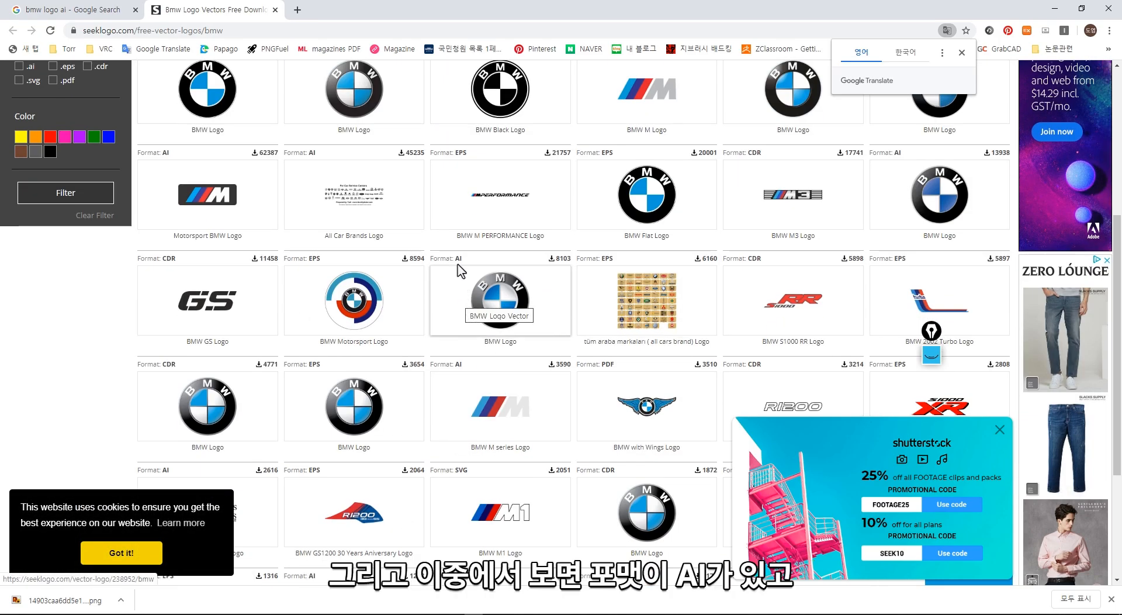
- Point out the EPS and AI format labels above the free BMW logos by highlighting their text
{"action": "left_click_drag", "start_coordinate": [454, 258], "coordinate": [472, 266]}
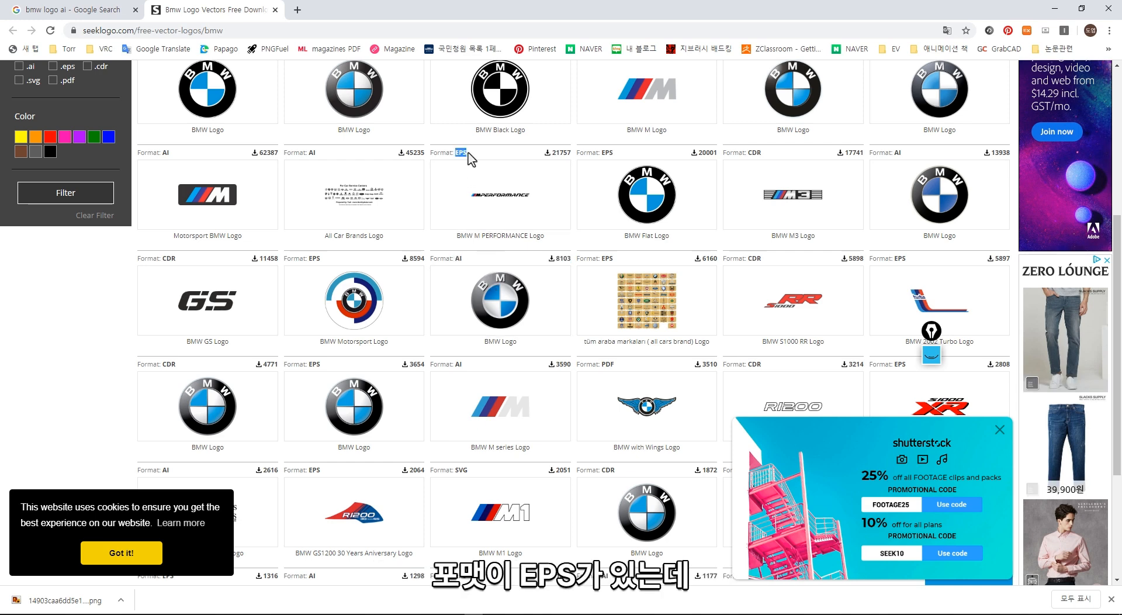
{"action": "left_click_drag", "start_coordinate": [454, 257], "coordinate": [470, 264]}
{"action": "left_click", "coordinate": [470, 266]}
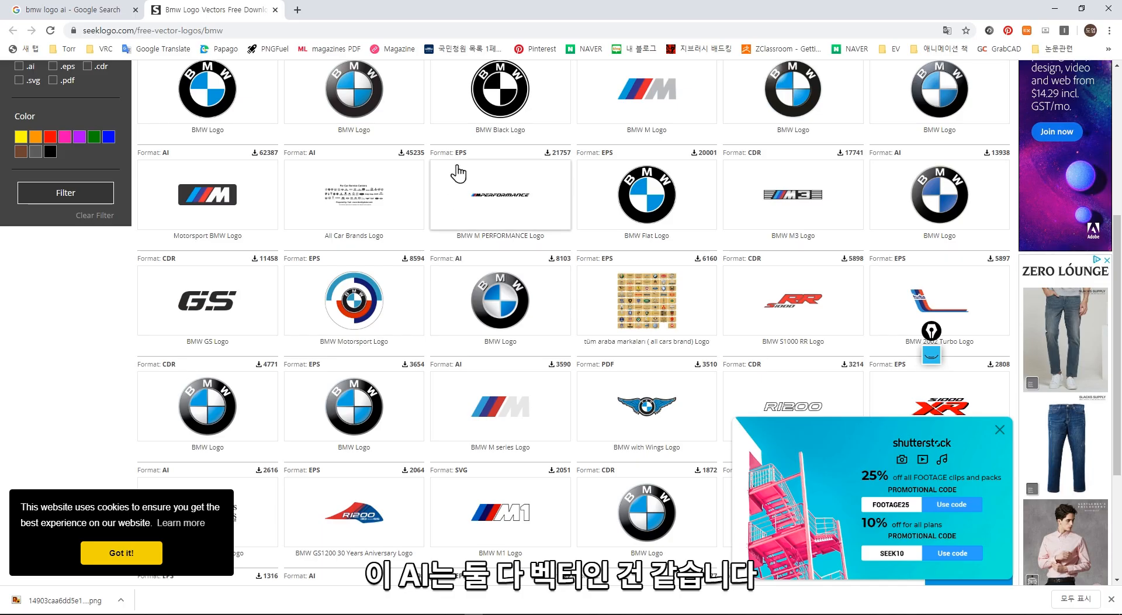
{"action": "double_click", "coordinate": [458, 258]}
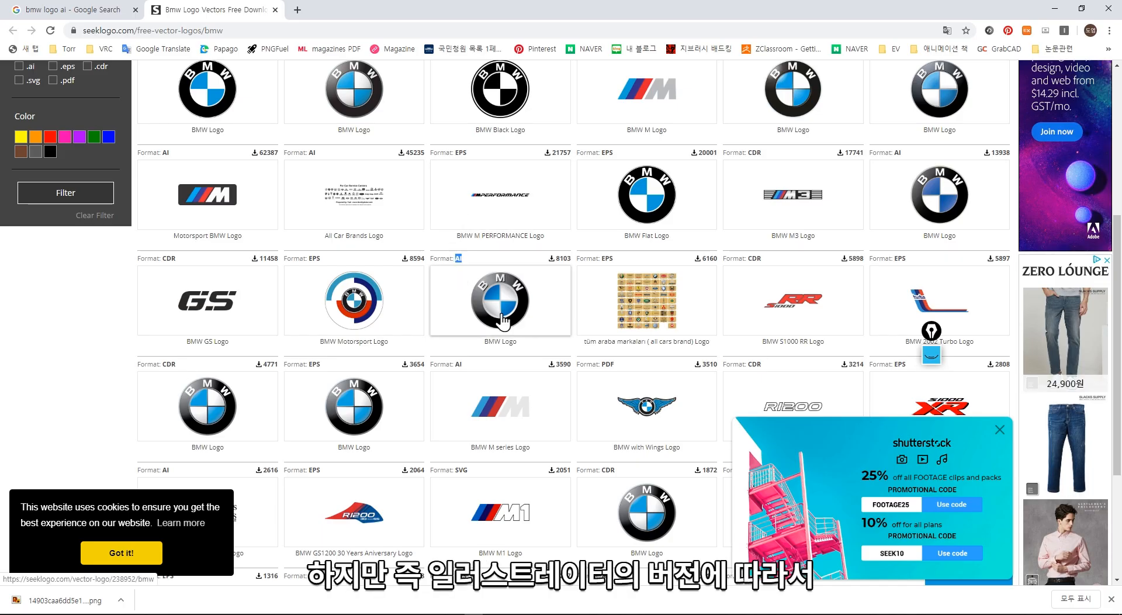
- Mark up the AI and EPS format labels with red circles and a handwritten "버전관계 X" note, and clear the markings
{"action": "key", "text": "ctrl+shift+1"}
{"action": "mouse_move", "coordinate": [459, 274]}
{"action": "left_mouse_down"}
{"action": "mouse_move", "coordinate": [476, 269]}
{"action": "mouse_move", "coordinate": [441, 275]}
{"action": "left_mouse_up"}
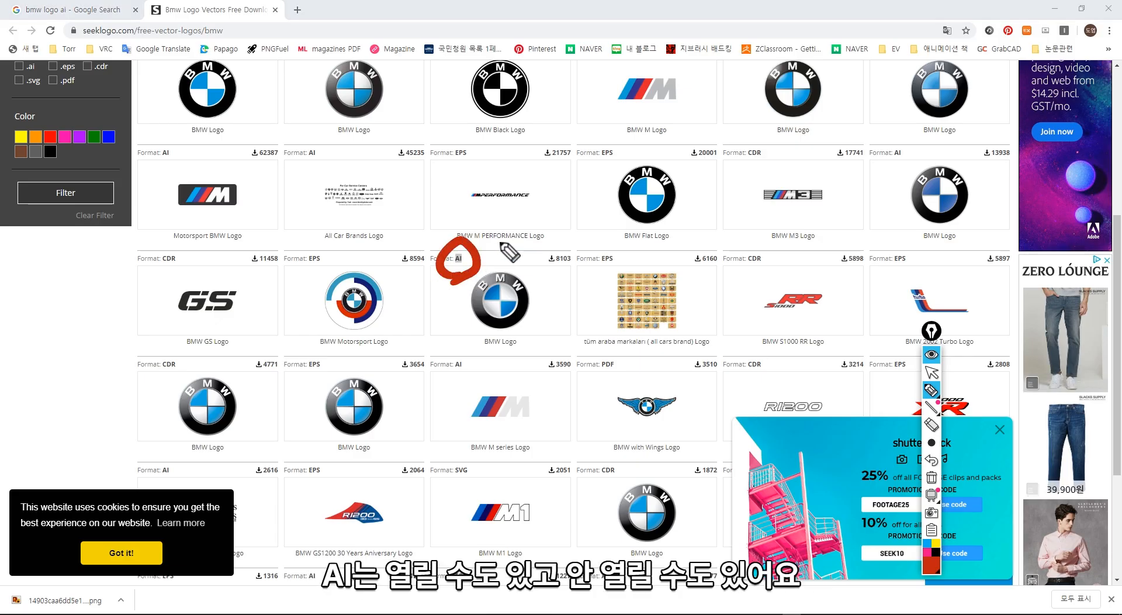
{"action": "mouse_move", "coordinate": [501, 244]}
{"action": "left_mouse_down"}
{"action": "mouse_move", "coordinate": [493, 261]}
{"action": "mouse_move", "coordinate": [510, 257]}
{"action": "left_mouse_up"}
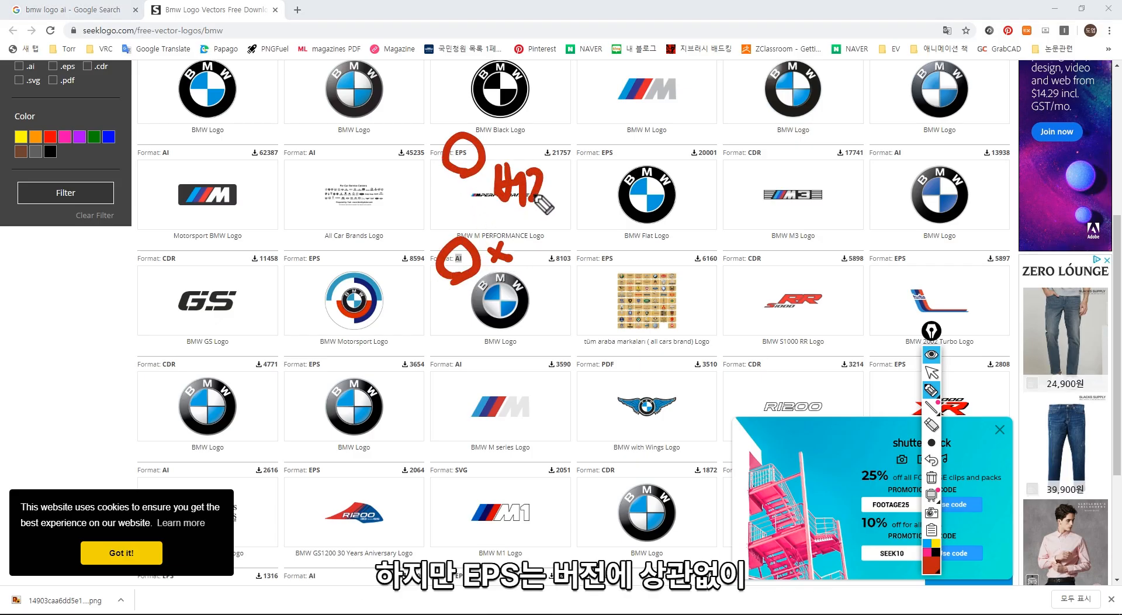
{"action": "mouse_move", "coordinate": [558, 208]}
{"action": "left_mouse_down"}
{"action": "mouse_move", "coordinate": [584, 175]}
{"action": "mouse_move", "coordinate": [631, 205]}
{"action": "left_mouse_up"}
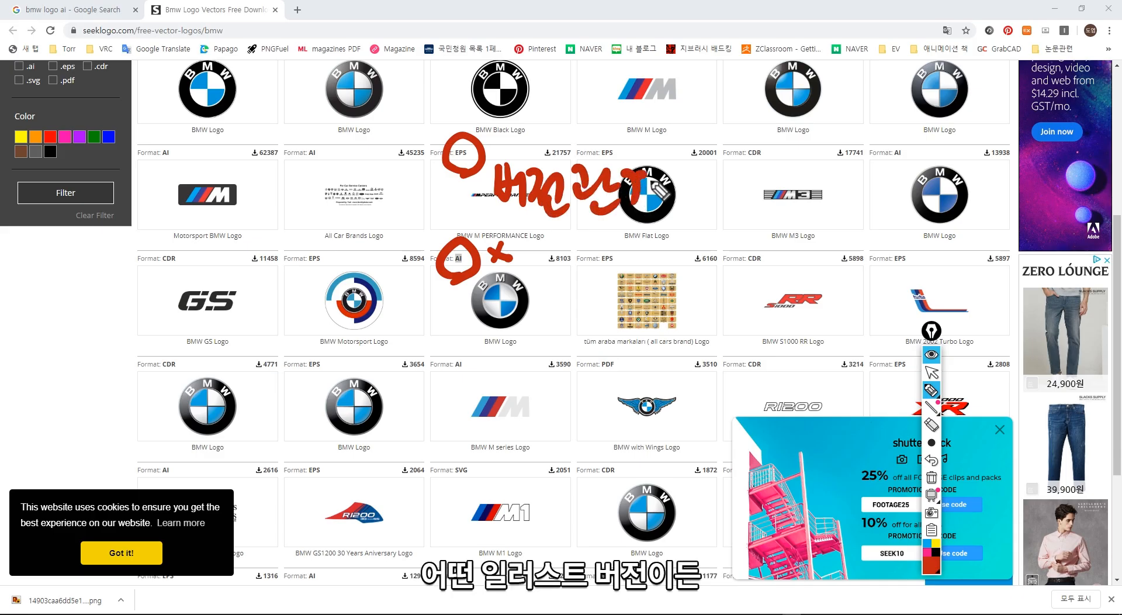
{"action": "left_click_drag", "start_coordinate": [673, 159], "coordinate": [671, 216]}
{"action": "left_click_drag", "start_coordinate": [701, 175], "coordinate": [687, 212]}
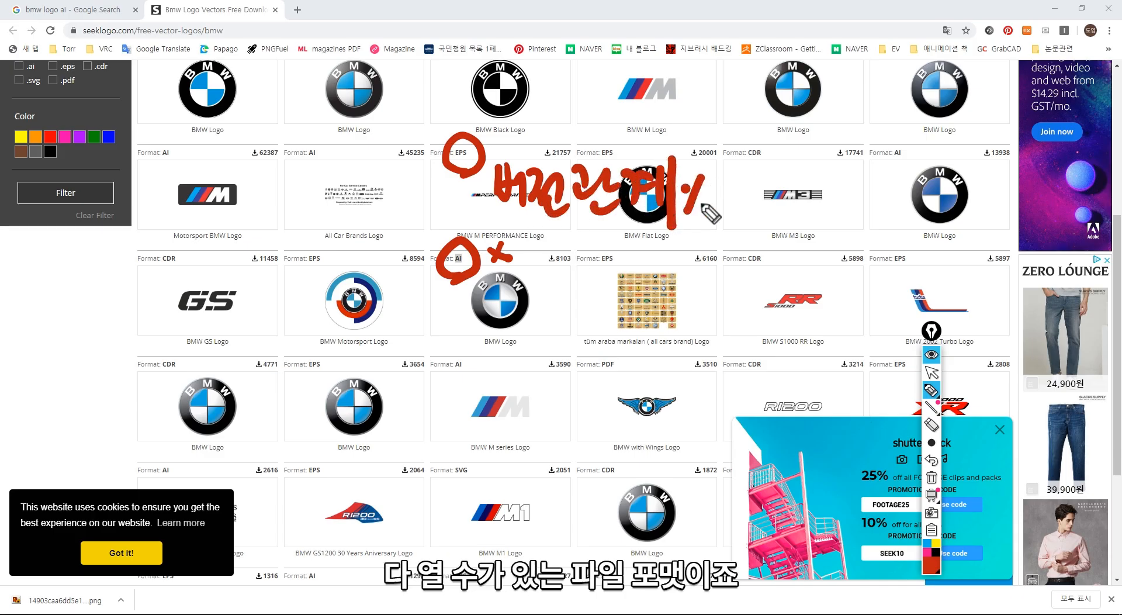
{"action": "left_click_drag", "start_coordinate": [502, 222], "coordinate": [643, 221]}
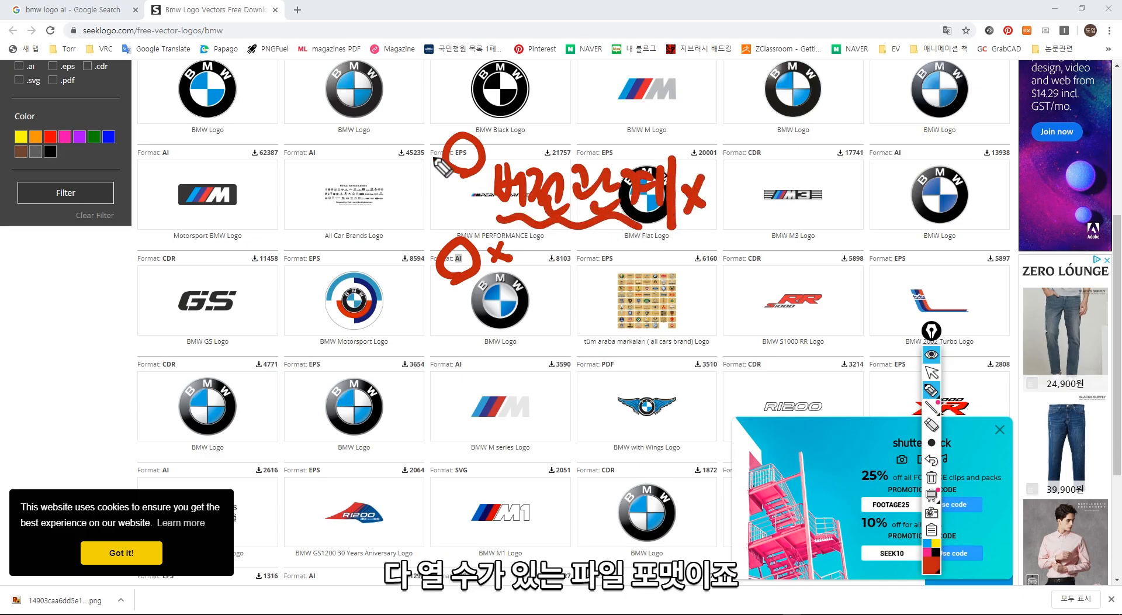
{"action": "key", "text": "ctrl+shift+7"}
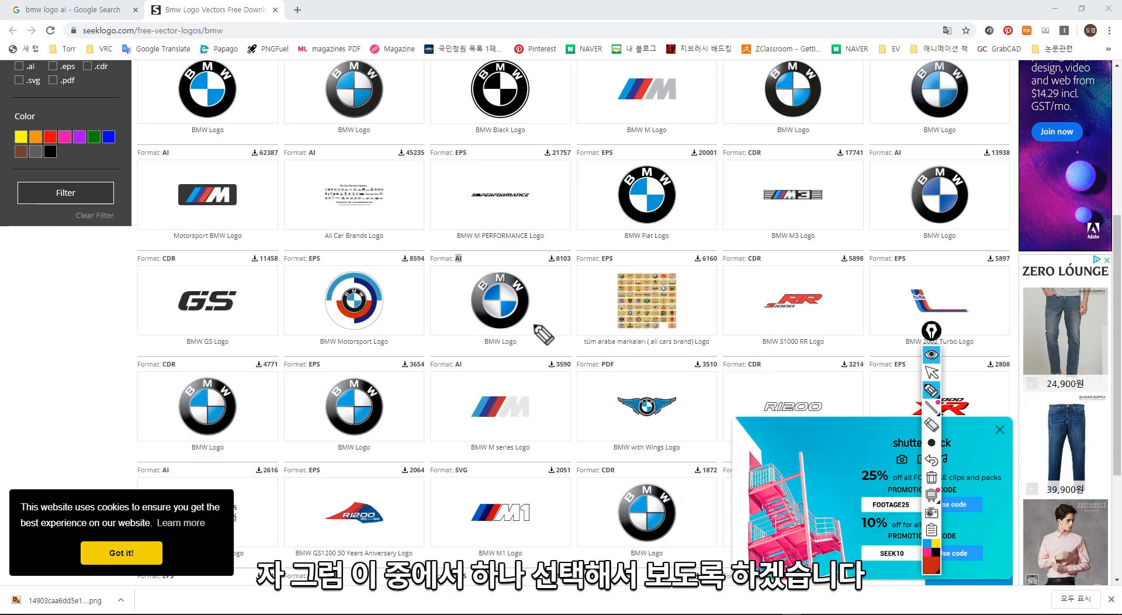
{"action": "key", "text": "ctrl+shift+1"}
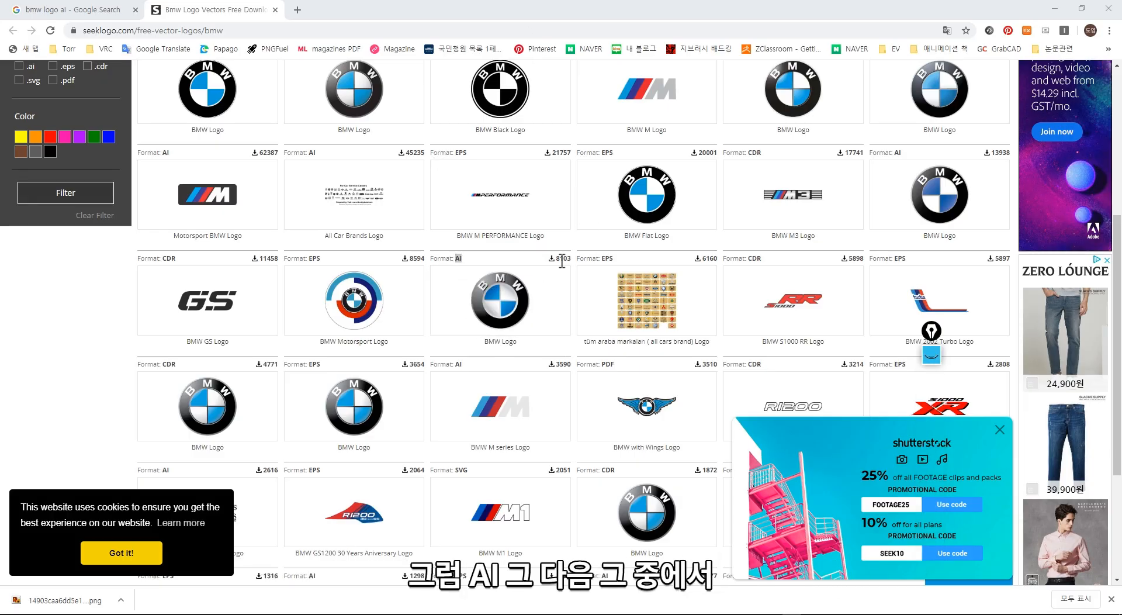
- Open the page of the metallic 3D BMW logo offered in AI format, in the row below the BMW M PERFORMANCE logo
{"action": "left_click_drag", "start_coordinate": [559, 258], "coordinate": [576, 262]}
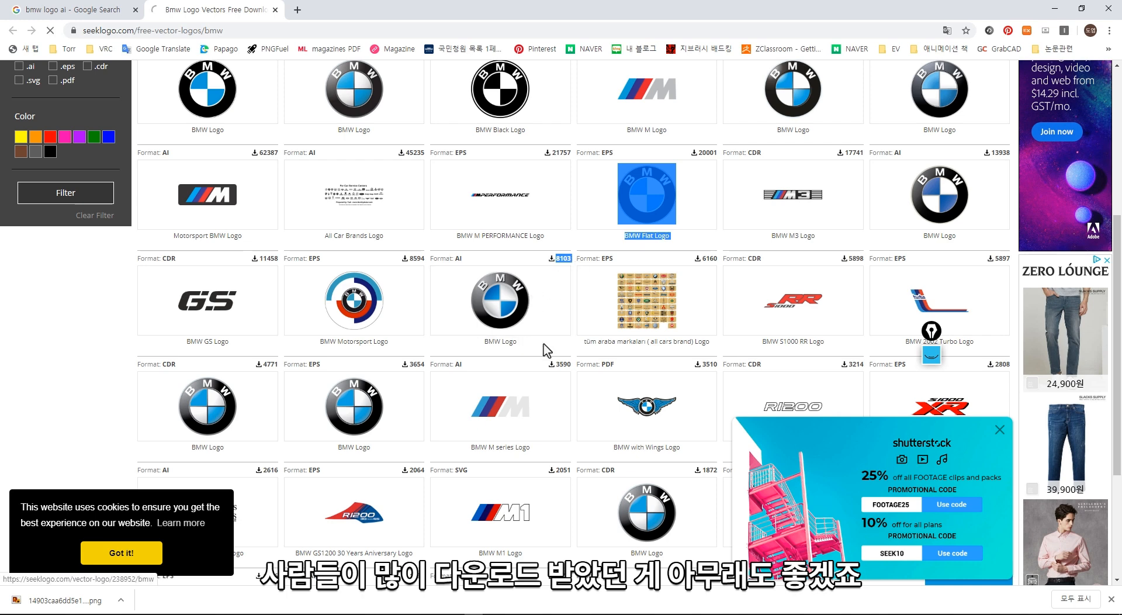
{"action": "left_click", "coordinate": [507, 339]}
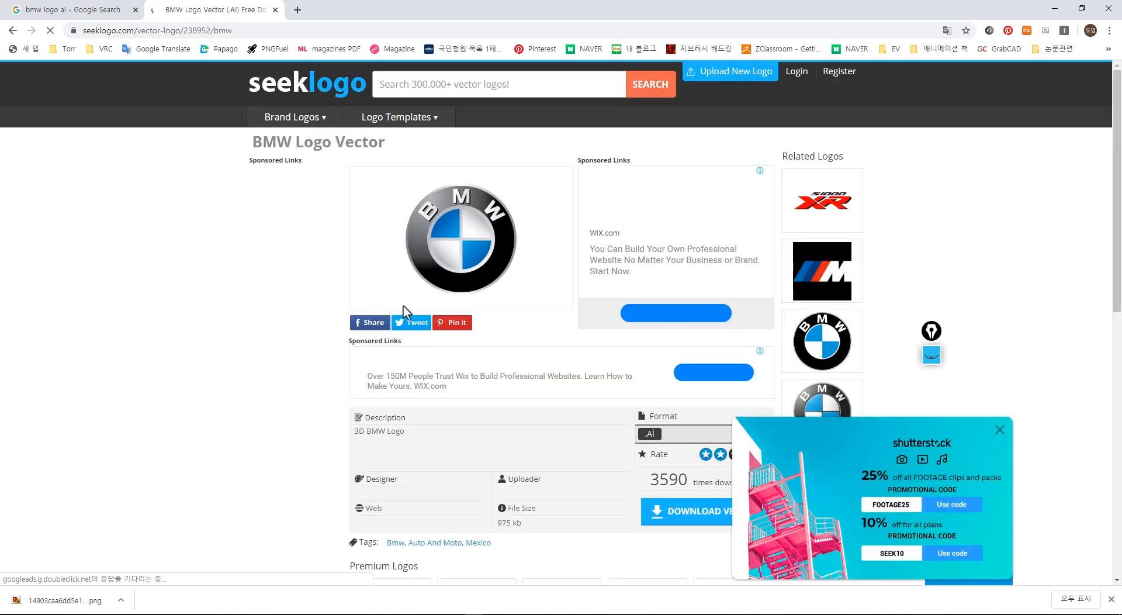
{"action": "scroll", "coordinate": [515, 289], "scroll_direction": "down", "scroll_amount": 4}
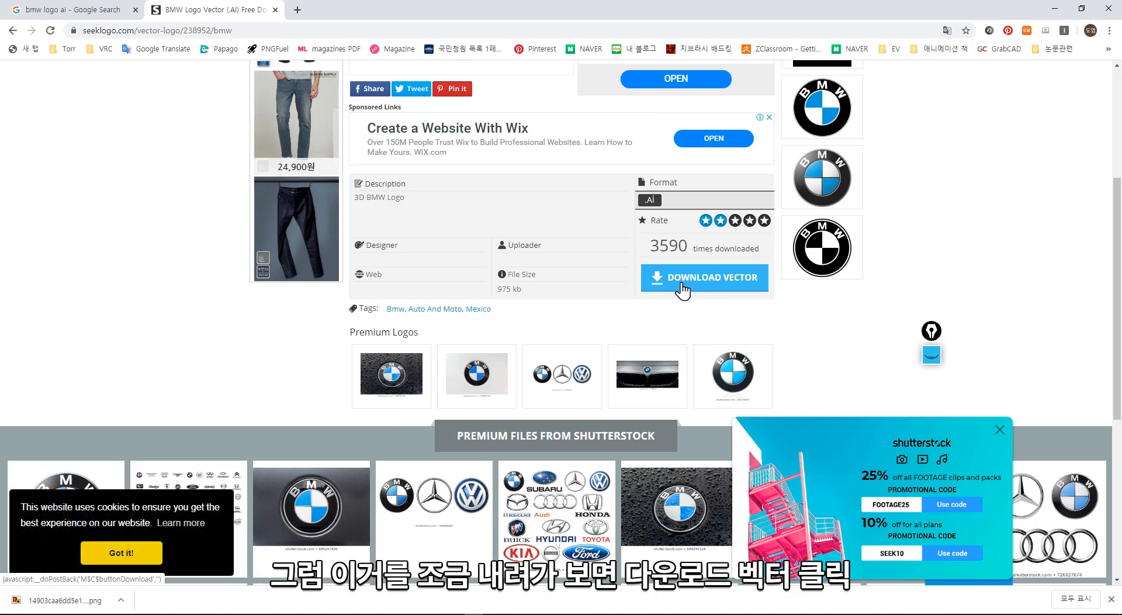
- Download the BMW logo vector and close the Shutterstock pop-up window
{"action": "left_click", "coordinate": [682, 286]}
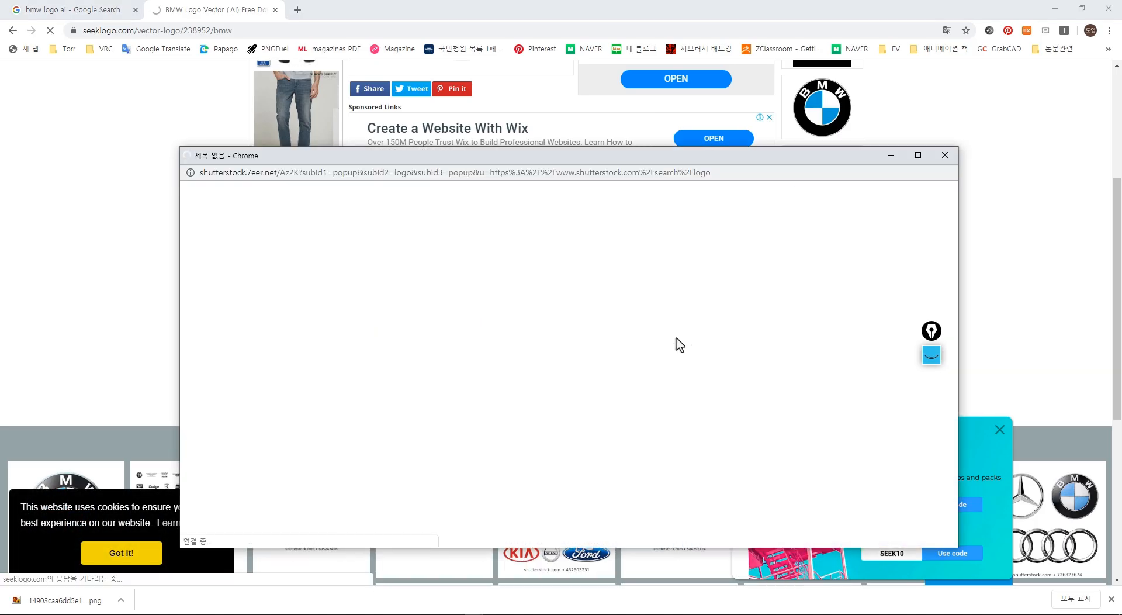
{"action": "left_click_drag", "start_coordinate": [519, 158], "coordinate": [458, 97]}
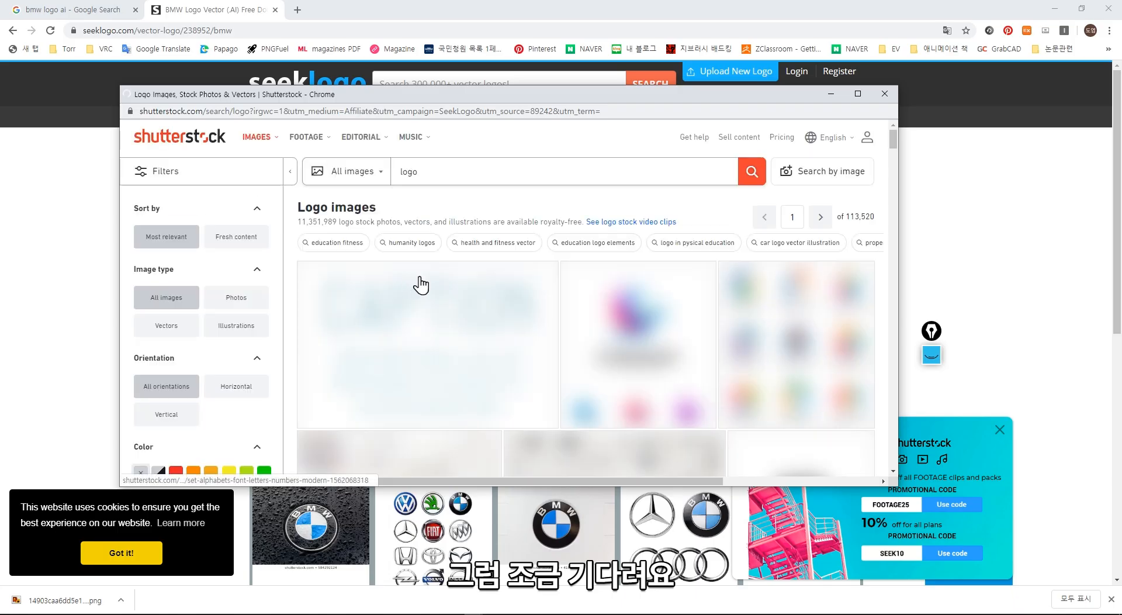
{"action": "left_click", "coordinate": [884, 95]}
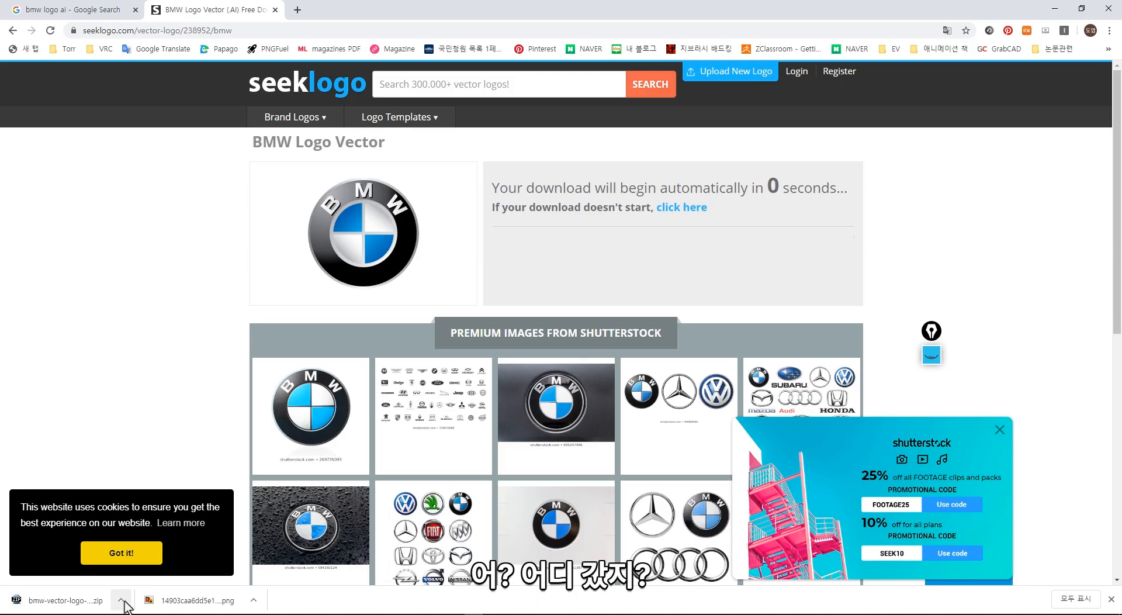
- Extract the BMW AI file from the downloaded zip into the Downloads folder and open it in Illustrator
{"action": "left_click", "coordinate": [120, 599]}
{"action": "left_click", "coordinate": [132, 563]}
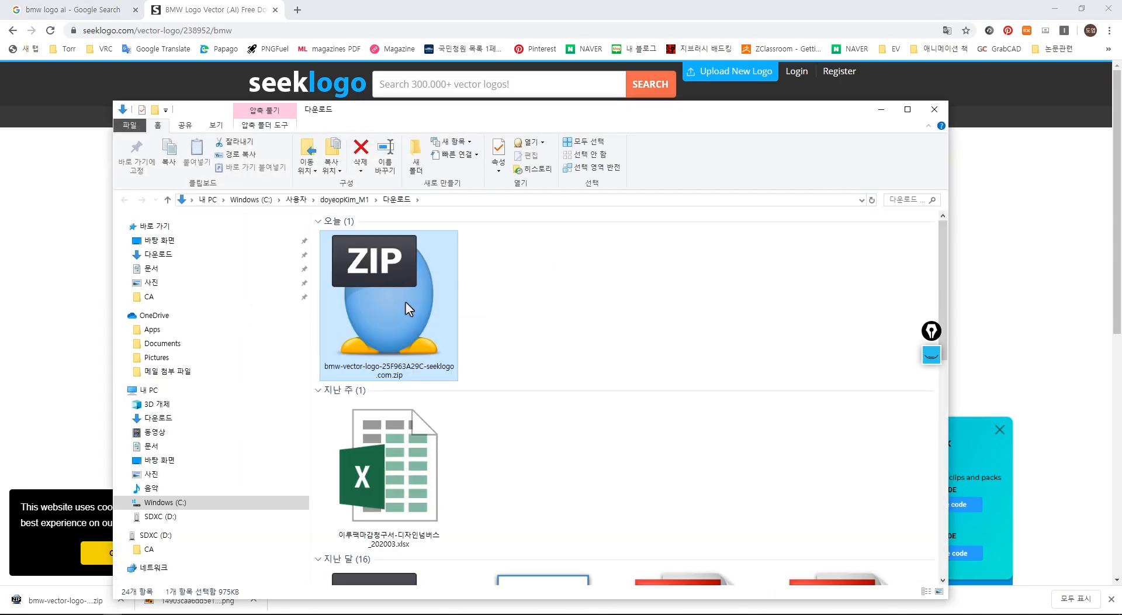
{"action": "double_click", "coordinate": [432, 318]}
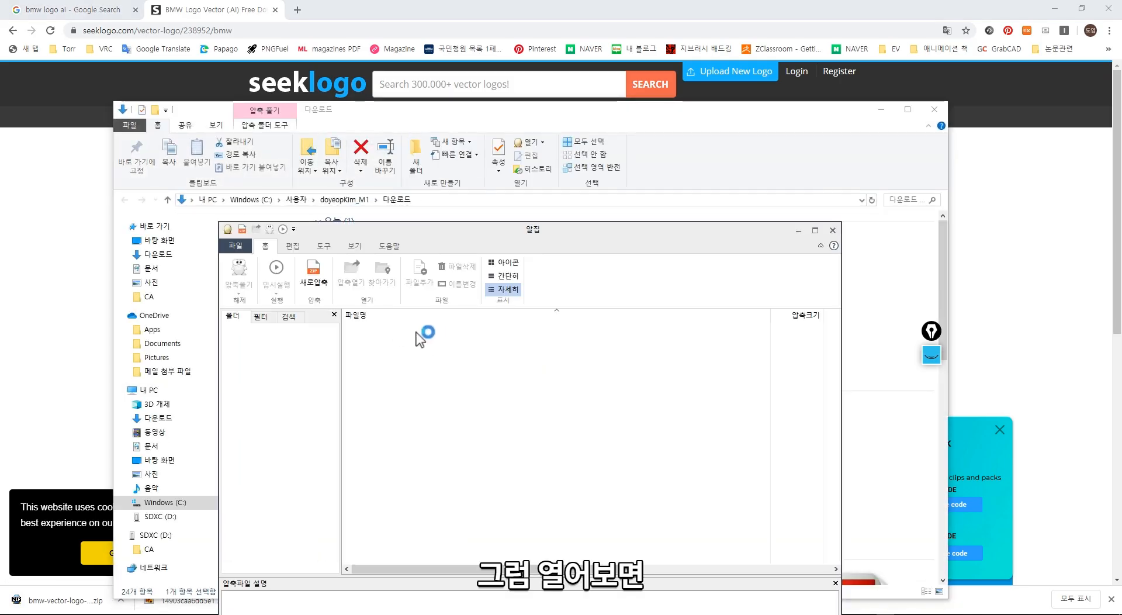
{"action": "left_click_drag", "start_coordinate": [369, 330], "coordinate": [794, 345]}
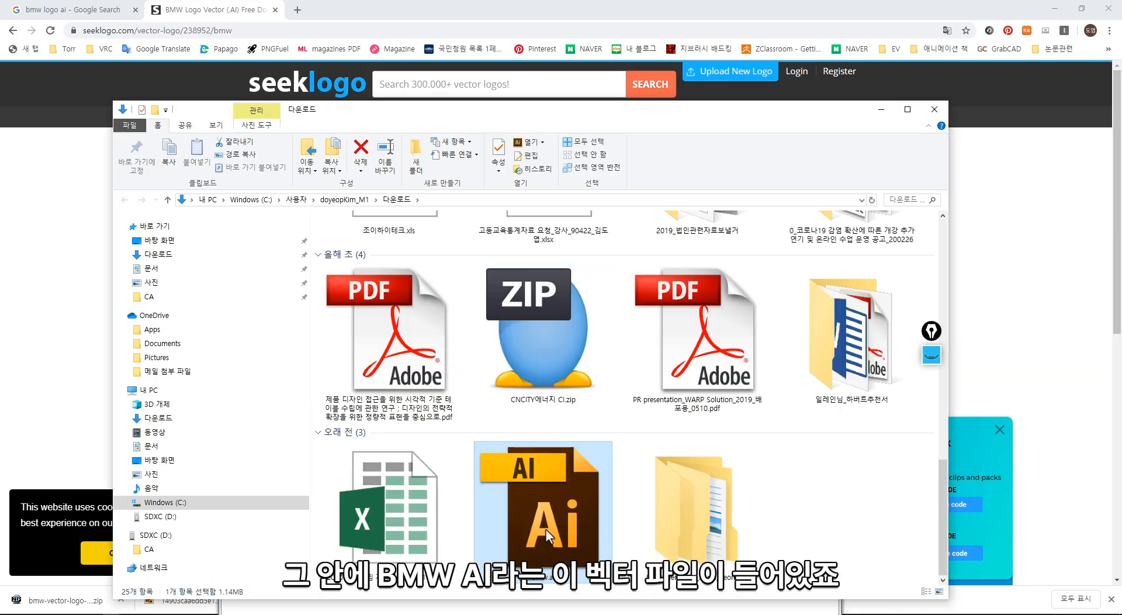
{"action": "left_click_drag", "start_coordinate": [110, 611], "coordinate": [489, 49]}
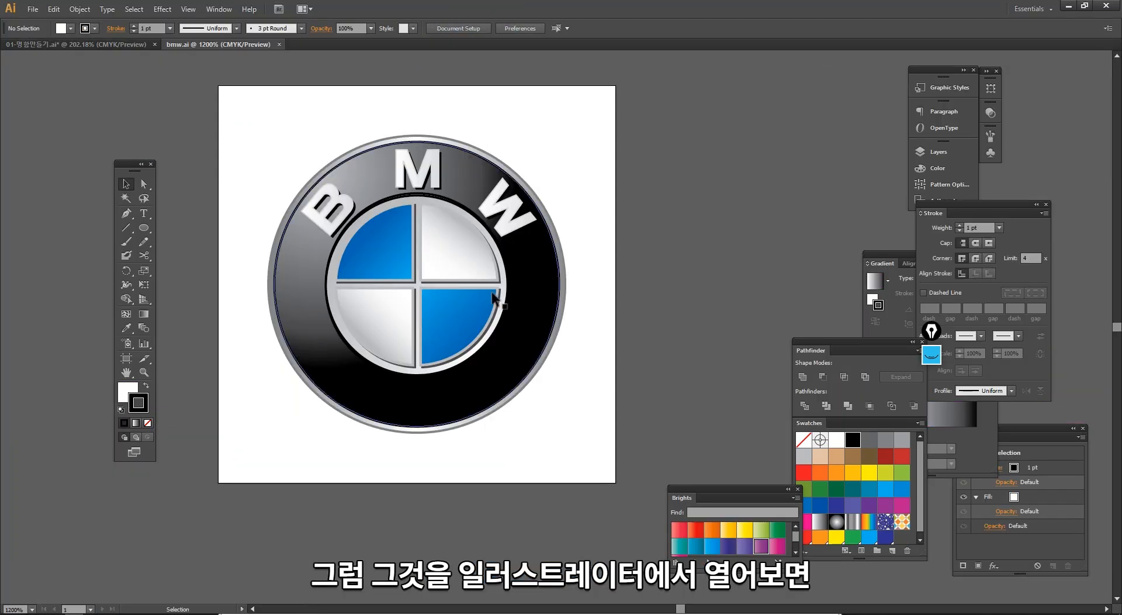
- Ungroup the BMW logo and move its white upper quadrant and letter pieces out of place to show they are separate
{"action": "left_click", "coordinate": [494, 298]}
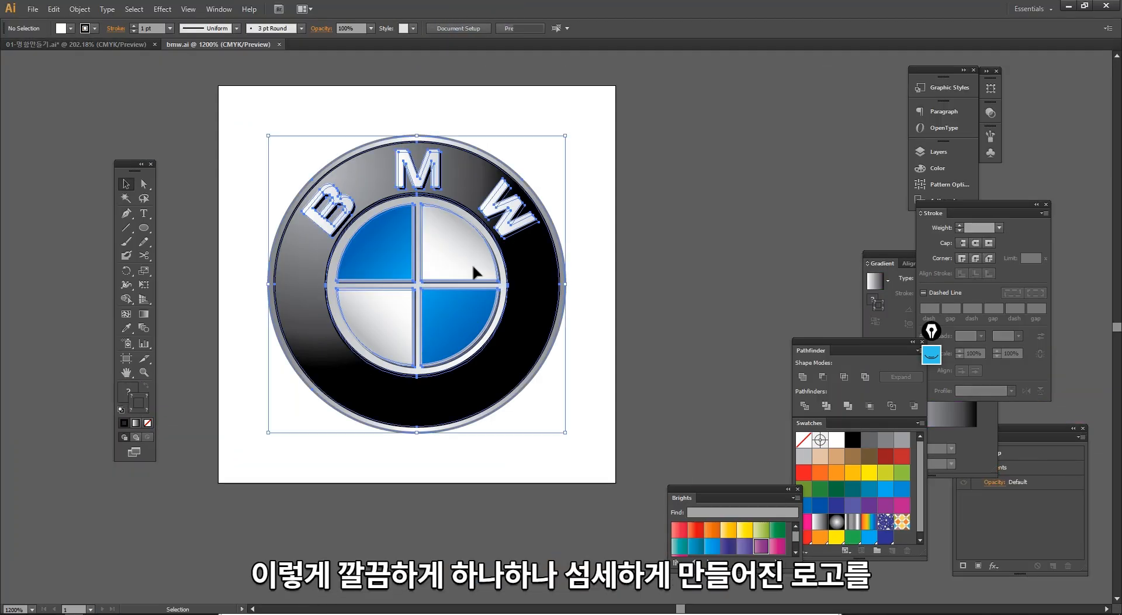
{"action": "right_click", "coordinate": [441, 256]}
{"action": "left_click", "coordinate": [474, 326]}
{"action": "left_click", "coordinate": [440, 446]}
{"action": "left_click_drag", "start_coordinate": [496, 245], "coordinate": [619, 190]}
{"action": "left_click_drag", "start_coordinate": [456, 240], "coordinate": [502, 167]}
{"action": "left_click_drag", "start_coordinate": [461, 202], "coordinate": [466, 180]}
{"action": "left_click_drag", "start_coordinate": [335, 195], "coordinate": [308, 211]}
- Undo the changes to the BMW logo pieces and clear the selection
{"action": "key", "text": "ctrl+z"}
{"action": "key", "text": "ctrl+z"}
{"action": "key", "text": "ctrl+z"}
{"action": "key", "text": "ctrl+z"}
{"action": "key", "text": "ctrl+z"}
{"action": "key", "text": "ctrl+z"}
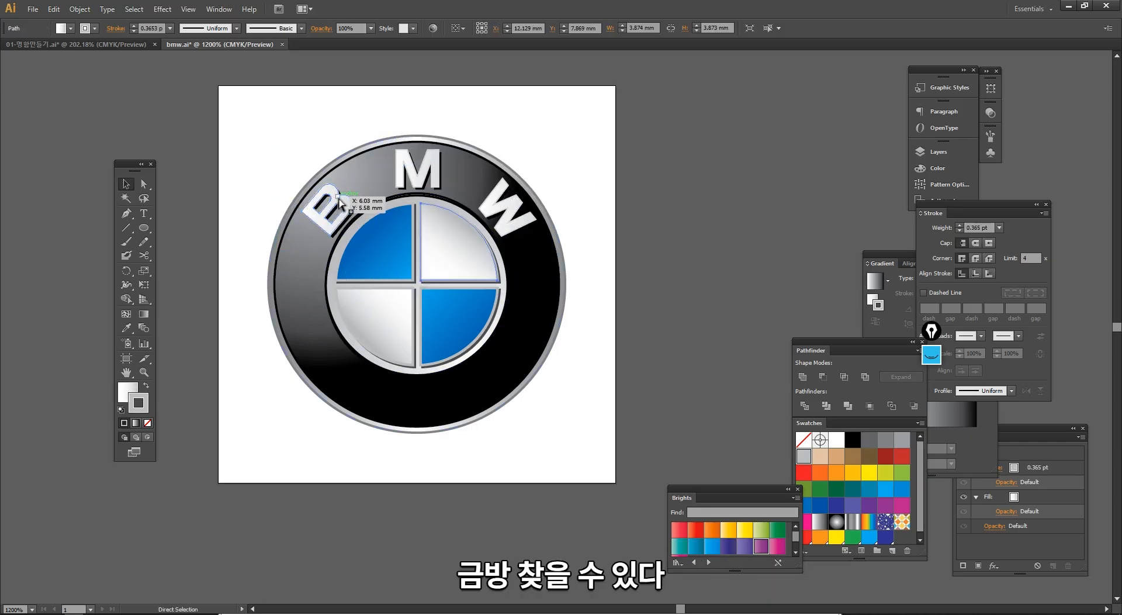
{"action": "left_click", "coordinate": [610, 210]}
- Switch to Chrome and search Google for "free vector icon" in the earlier BMW search tab
{"action": "key", "text": "alt+Tab"}
{"action": "key", "text": "alt+Tab"}
{"action": "key", "text": "alt+Tab"}
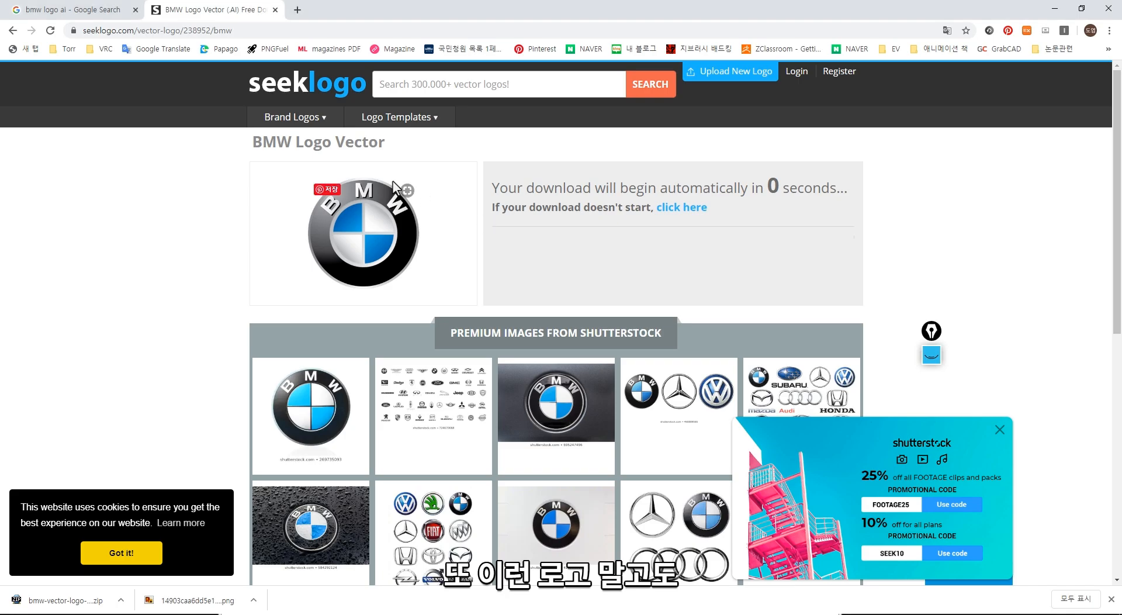
{"action": "left_click", "coordinate": [97, 14]}
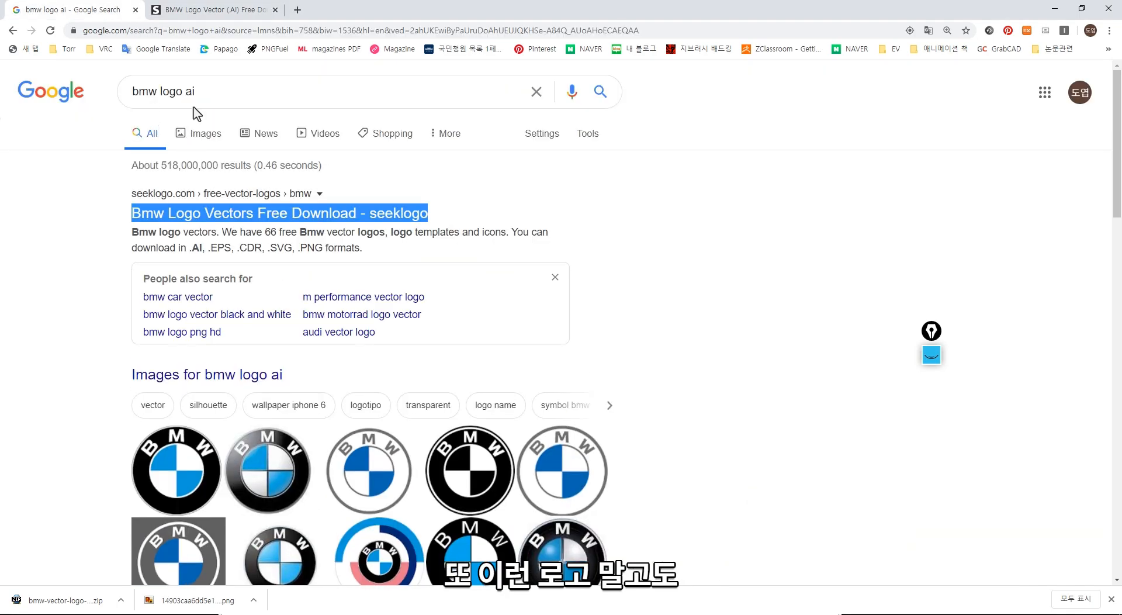
{"action": "triple_click", "coordinate": [203, 92]}
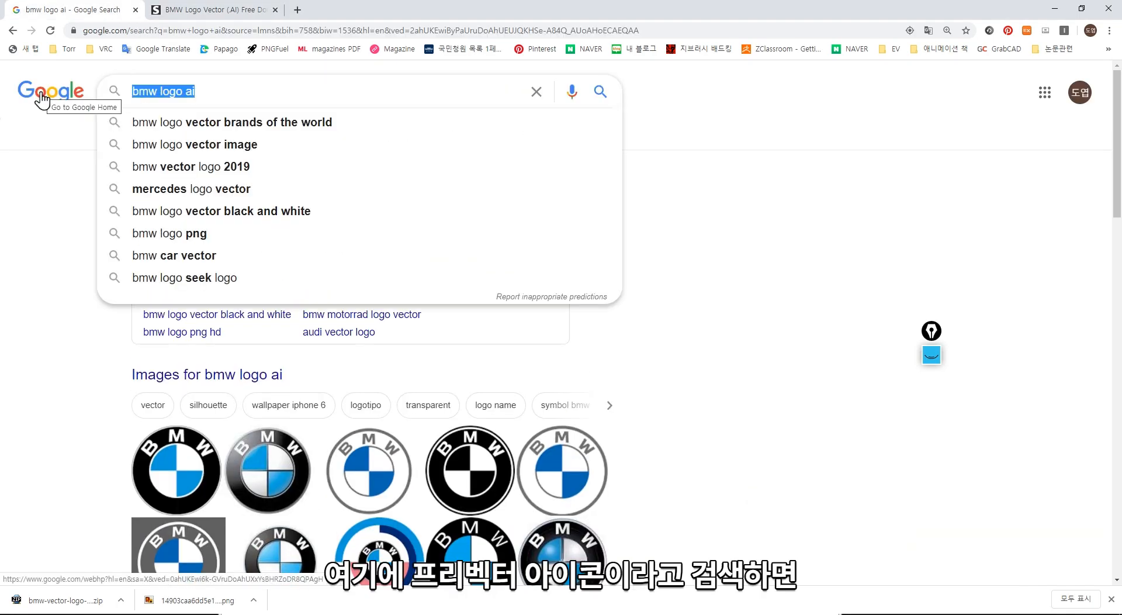
{"action": "type", "text": "free vect"}
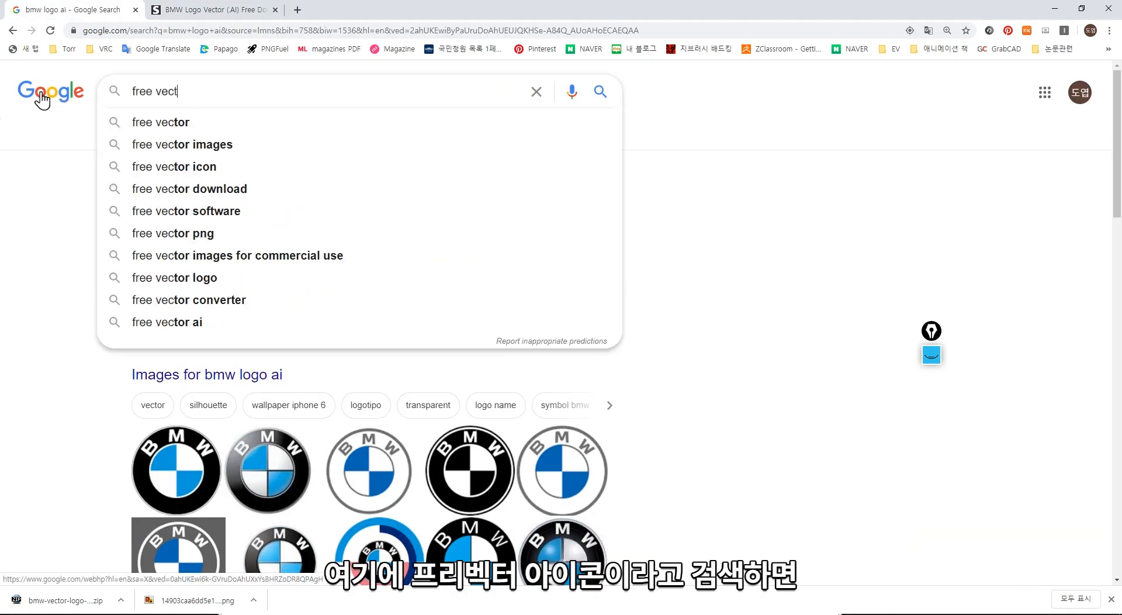
{"action": "type", "text": "or icon"}
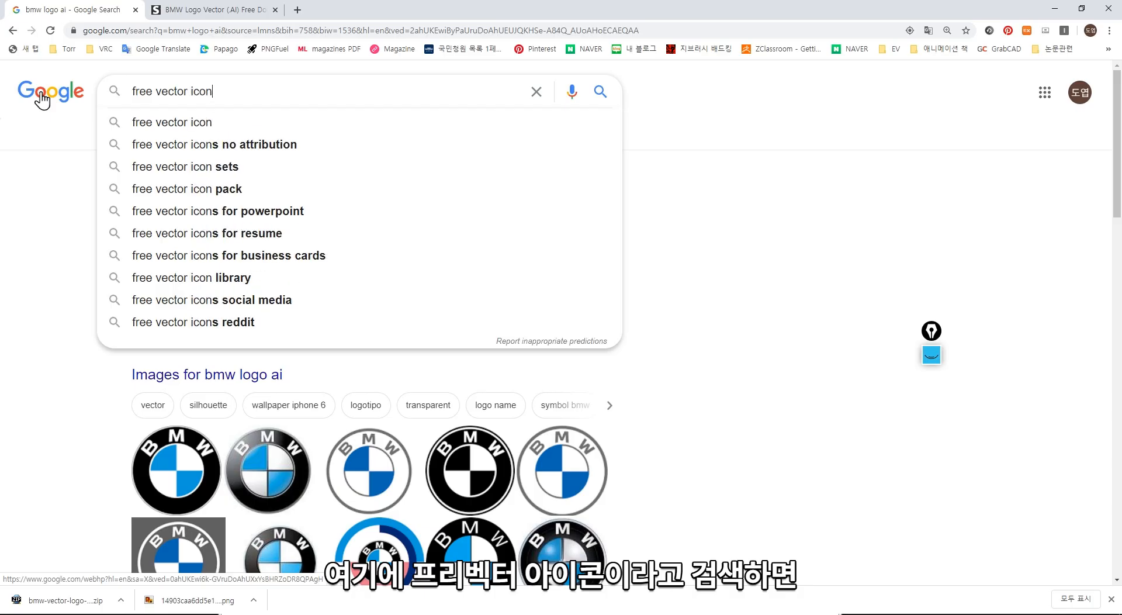
{"action": "key", "text": "Return"}
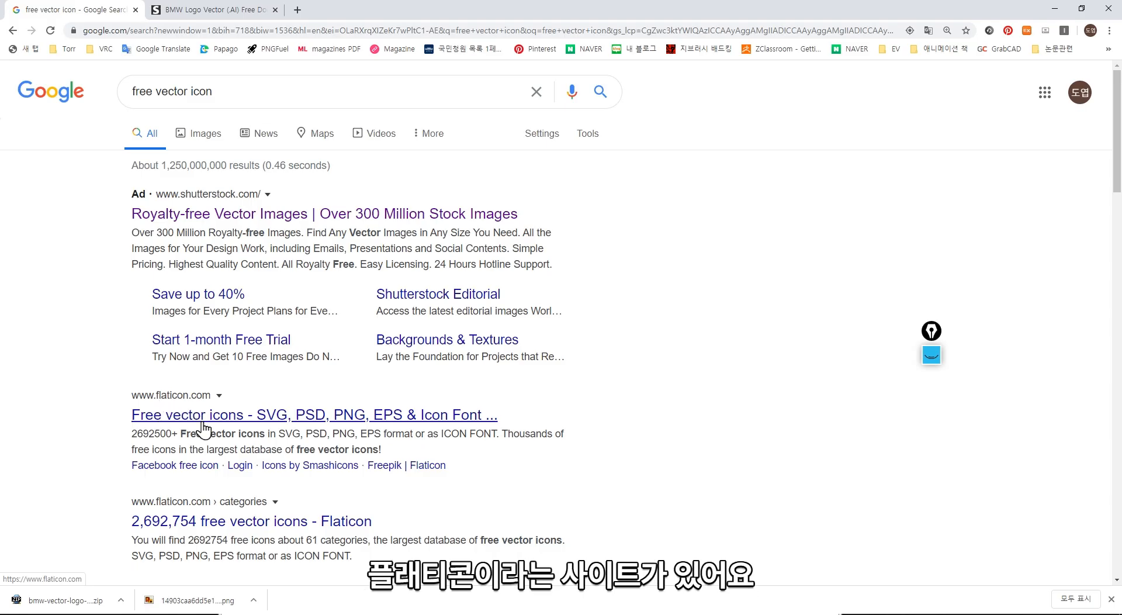
- Open Freepik's free icon vectors result and view rawpixel's "Illustration of business concept" icon set
{"action": "scroll", "coordinate": [218, 431], "scroll_direction": "down", "scroll_amount": 2}
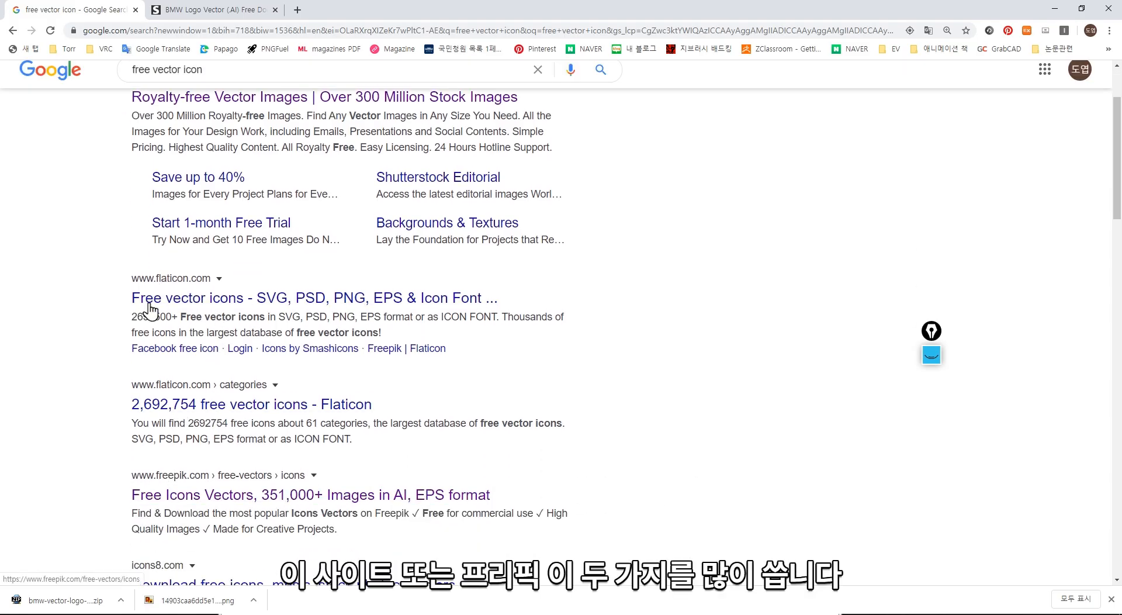
{"action": "left_click", "coordinate": [193, 504]}
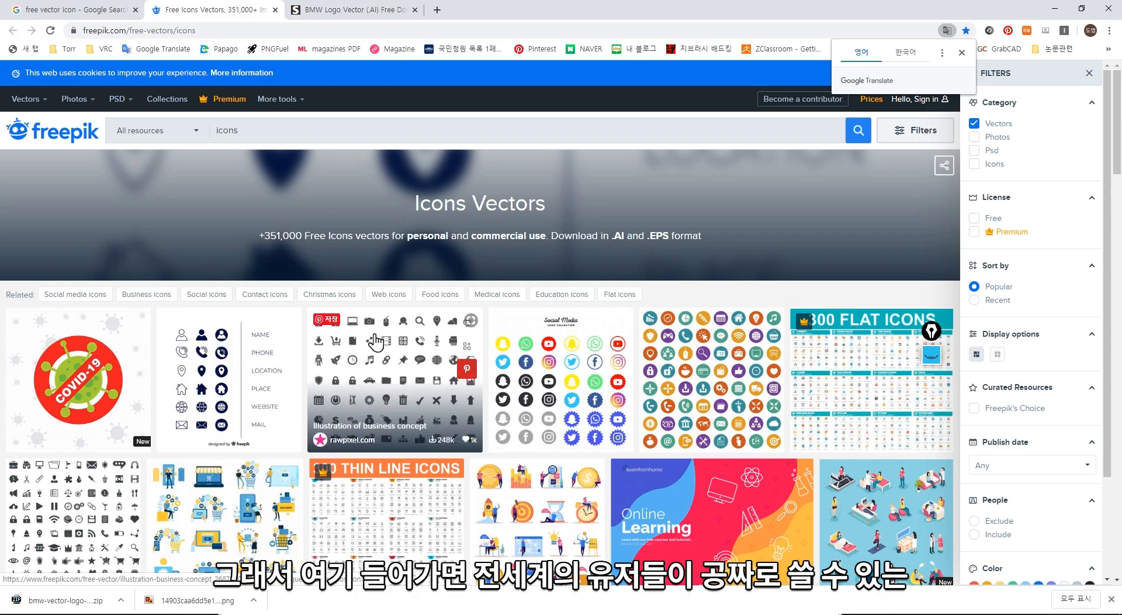
{"action": "scroll", "coordinate": [376, 341], "scroll_direction": "down", "scroll_amount": 2}
{"action": "left_click", "coordinate": [375, 341]}
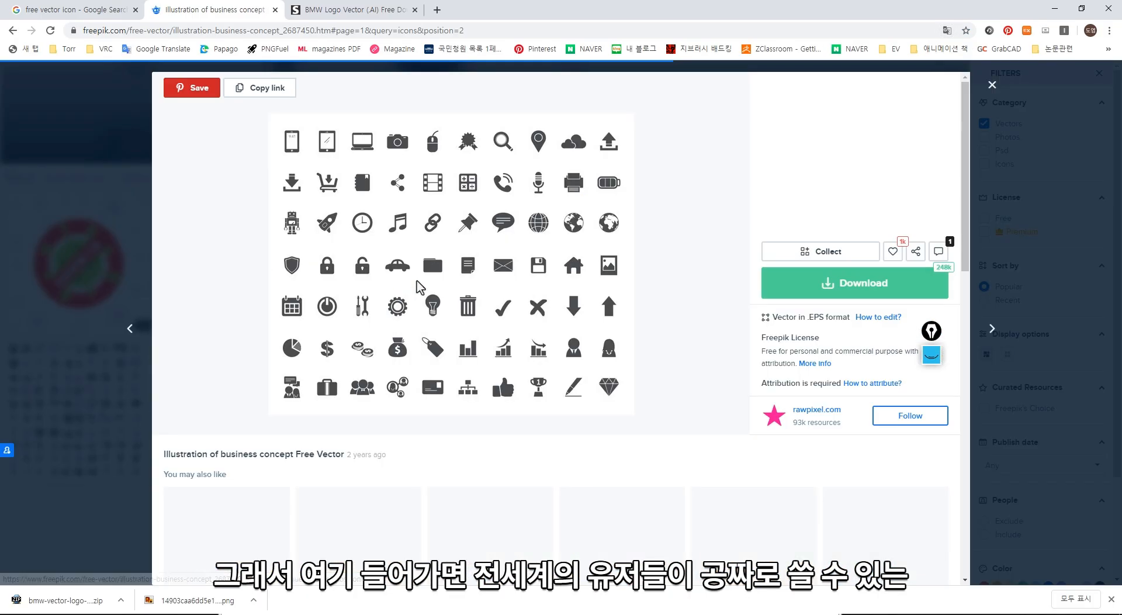
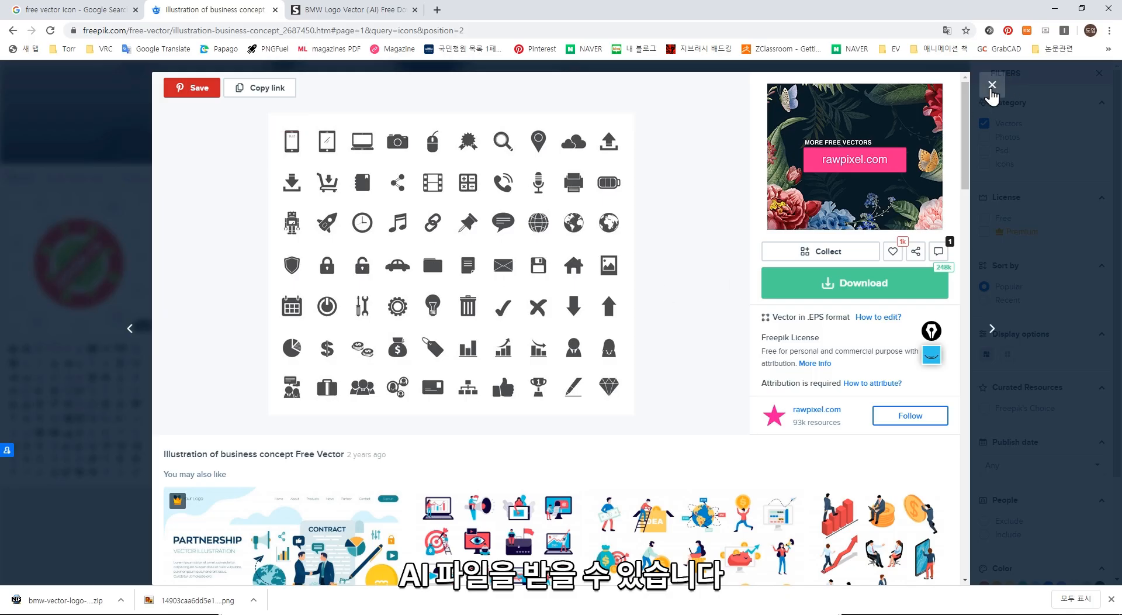
- Look through the related vectors and sponsored Adobe Stock results below the business concept icon set on Freepik
{"action": "scroll", "coordinate": [741, 299], "scroll_direction": "down", "scroll_amount": 7}
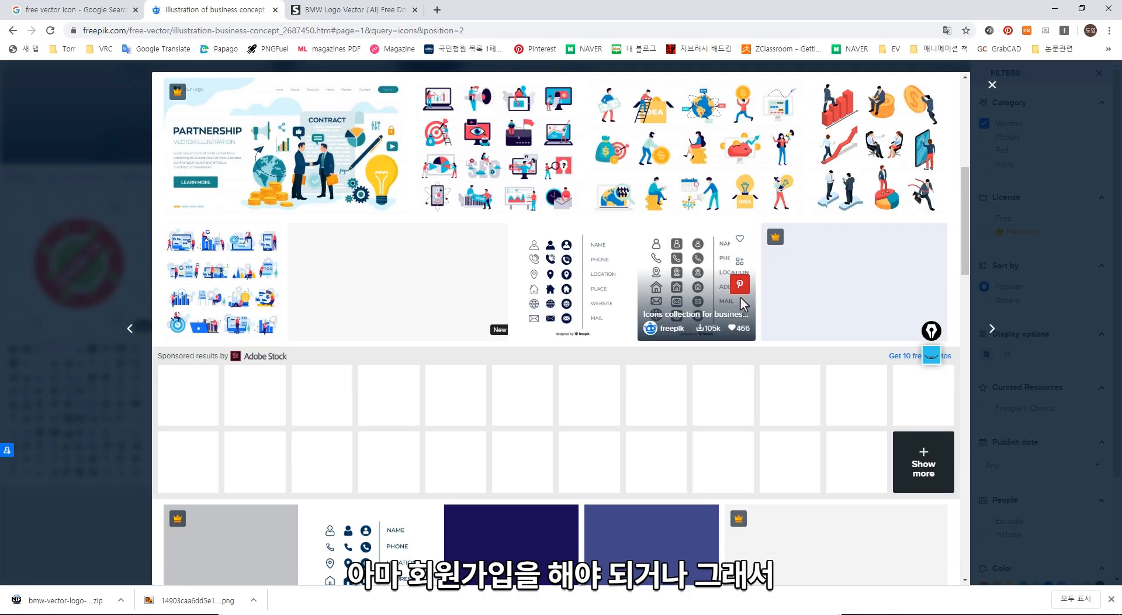
{"action": "scroll", "coordinate": [741, 303], "scroll_direction": "up", "scroll_amount": 7}
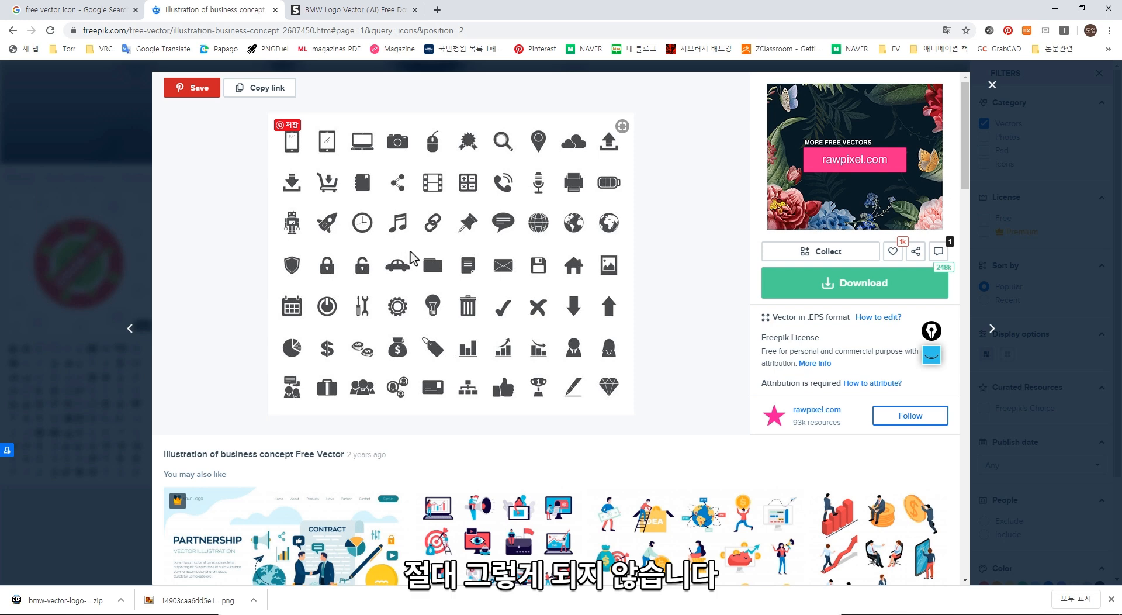
{"action": "scroll", "coordinate": [475, 315], "scroll_direction": "down", "scroll_amount": 4}
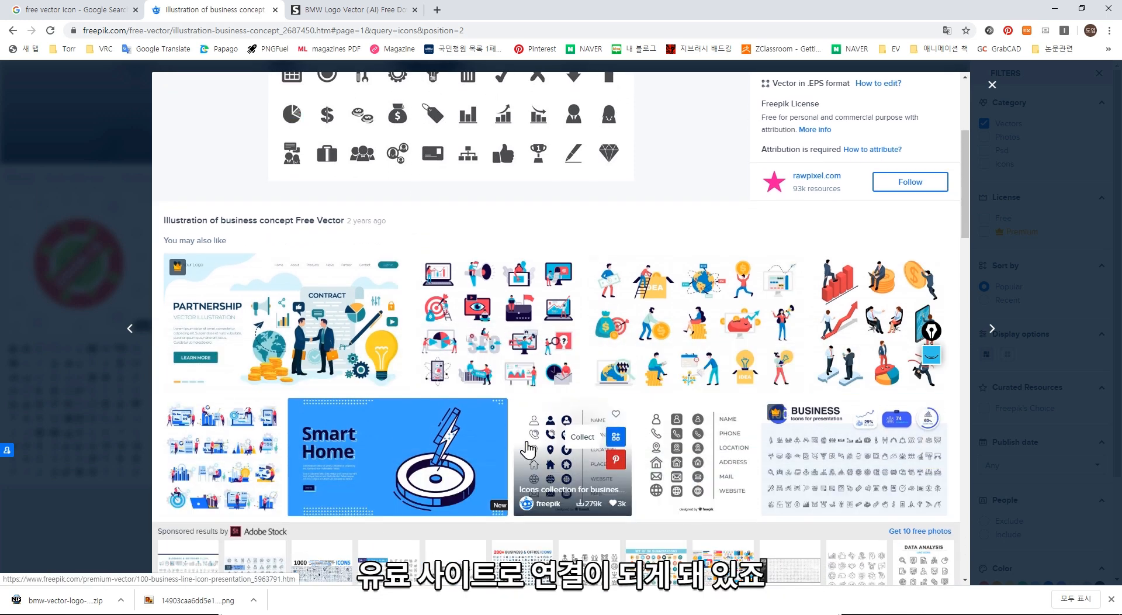
{"action": "scroll", "coordinate": [580, 390], "scroll_direction": "up", "scroll_amount": 4}
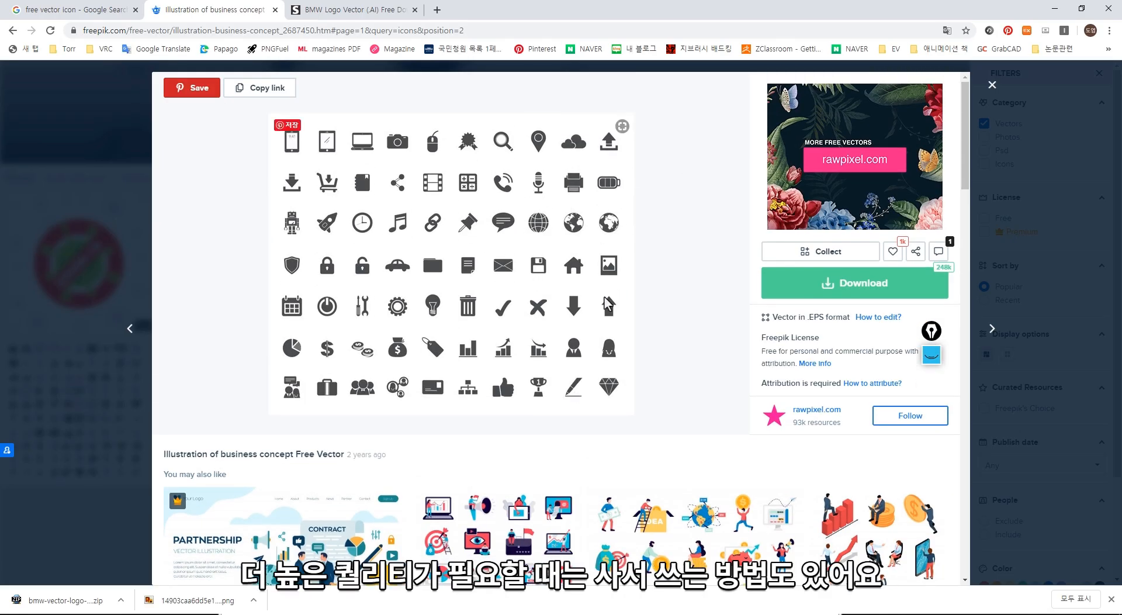
{"action": "scroll", "coordinate": [605, 303], "scroll_direction": "down", "scroll_amount": 6}
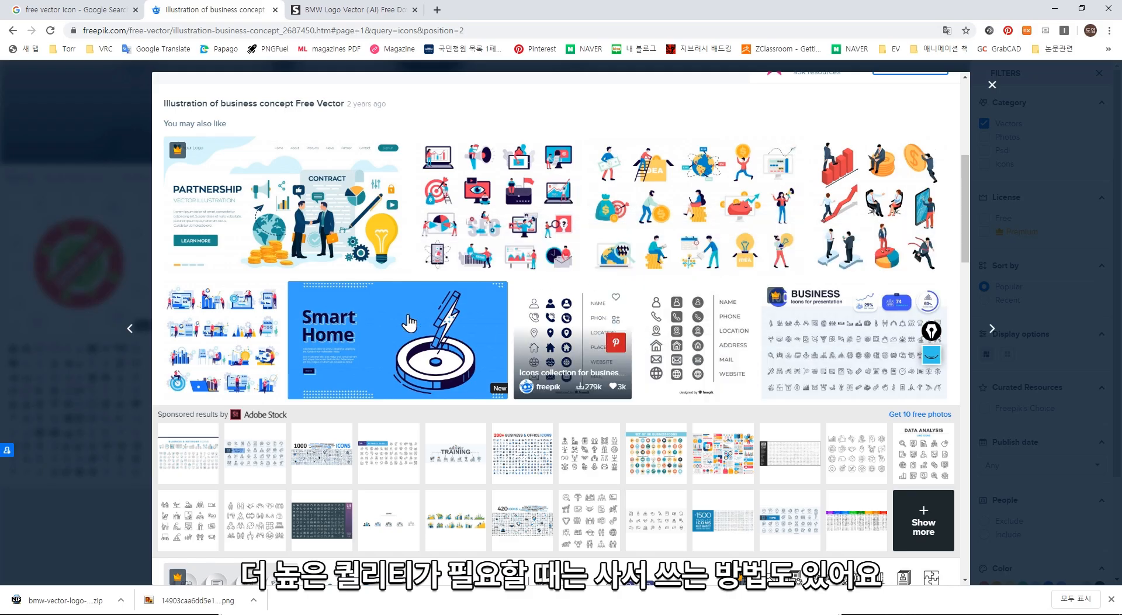
{"action": "scroll", "coordinate": [512, 320], "scroll_direction": "down", "scroll_amount": 2}
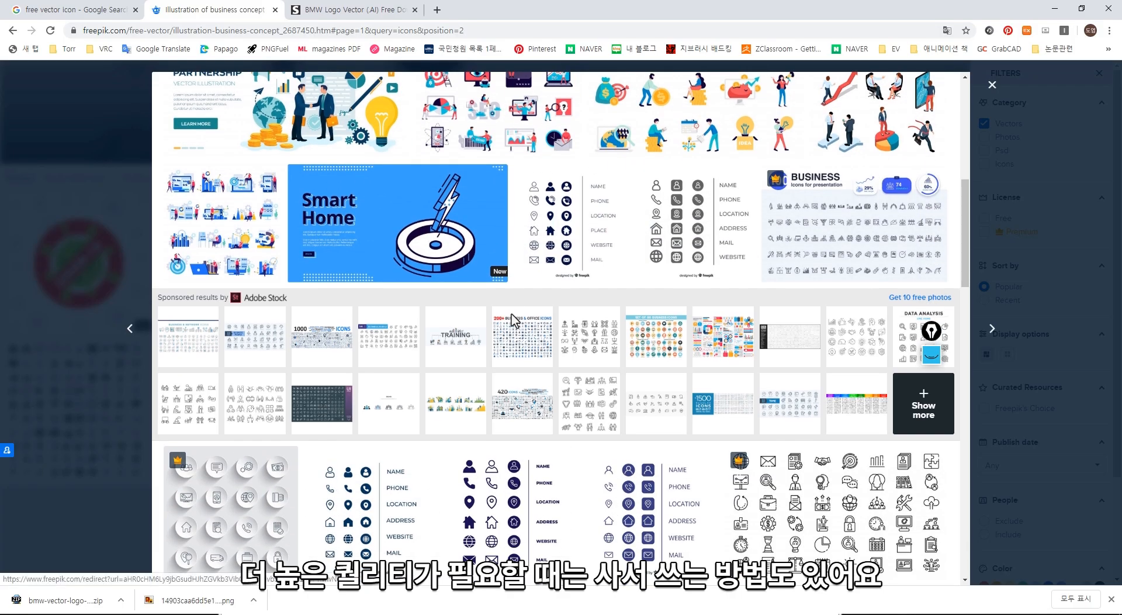
- Open Adobe Stock from Freepik's sponsored results and browse its royalty-free vector collection page
{"action": "left_click", "coordinate": [267, 299]}
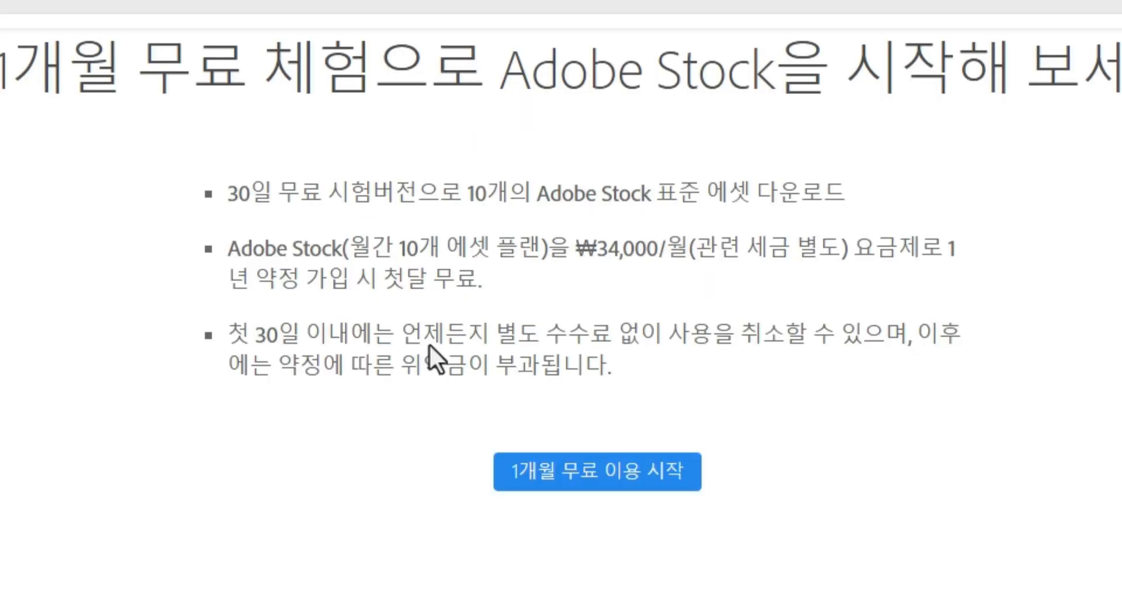
{"action": "left_click_drag", "start_coordinate": [597, 248], "coordinate": [692, 250]}
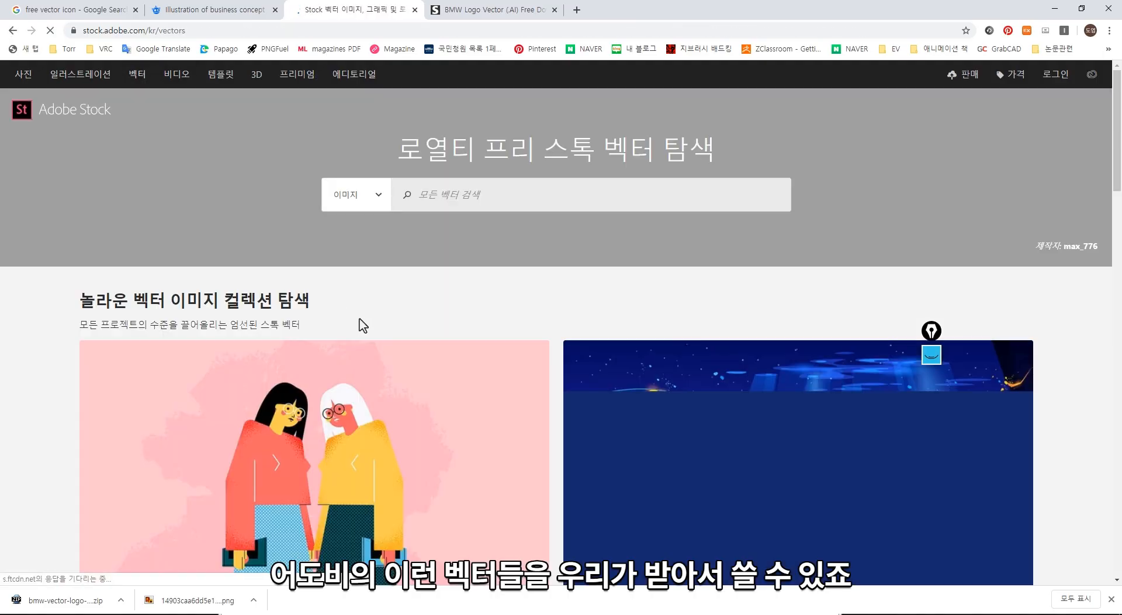
{"action": "scroll", "coordinate": [363, 337], "scroll_direction": "down", "scroll_amount": 1}
{"action": "scroll", "coordinate": [364, 337], "scroll_direction": "down", "scroll_amount": 1}
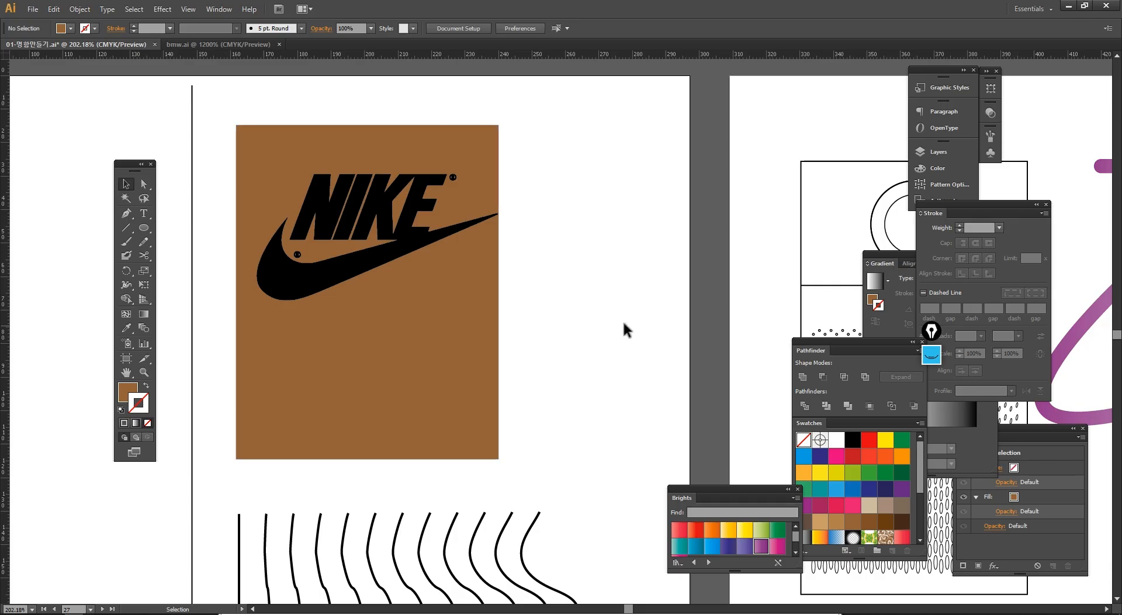
- Switch to Illustrator and look over the lesson artboards around the Nike, pen tool and stroke pages at 50% zoom with panels hidden
{"action": "left_click", "coordinate": [662, 317], "text": "alt"}
{"action": "left_click", "coordinate": [662, 317], "text": "ctrl+alt"}
{"action": "left_click_drag", "start_coordinate": [652, 385], "coordinate": [336, 289]}
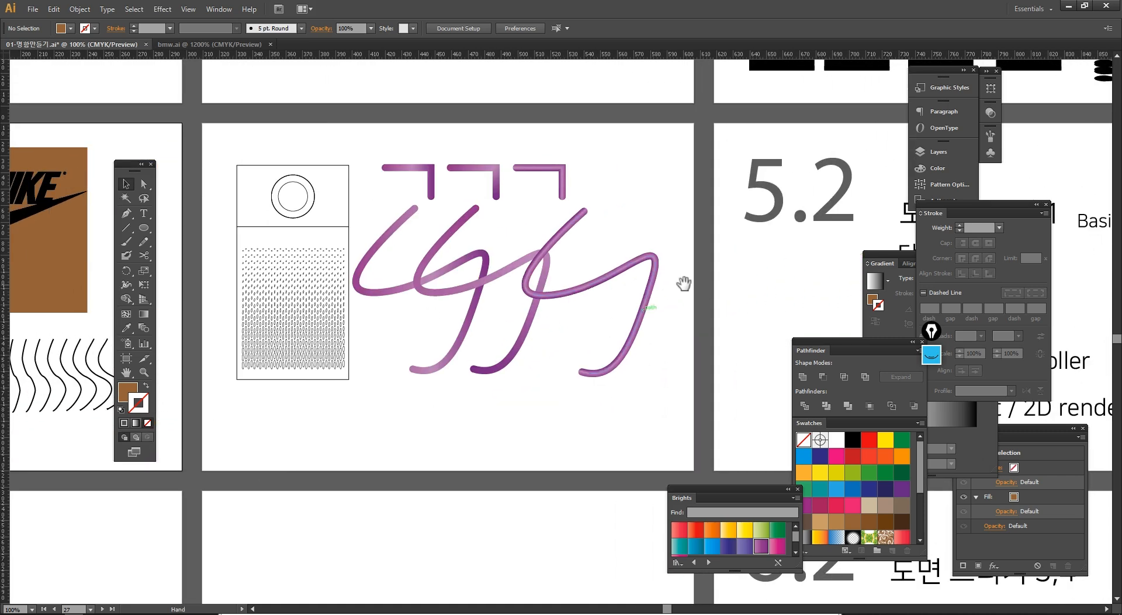
{"action": "left_click_drag", "start_coordinate": [684, 284], "coordinate": [554, 286]}
{"action": "left_click_drag", "start_coordinate": [490, 344], "coordinate": [635, 328]}
{"action": "left_click_drag", "start_coordinate": [515, 349], "coordinate": [557, 428]}
{"action": "key", "text": "Tab"}
{"action": "left_click", "coordinate": [604, 273], "text": "ctrl+alt"}
{"action": "left_click", "coordinate": [604, 273], "text": "ctrl+alt"}
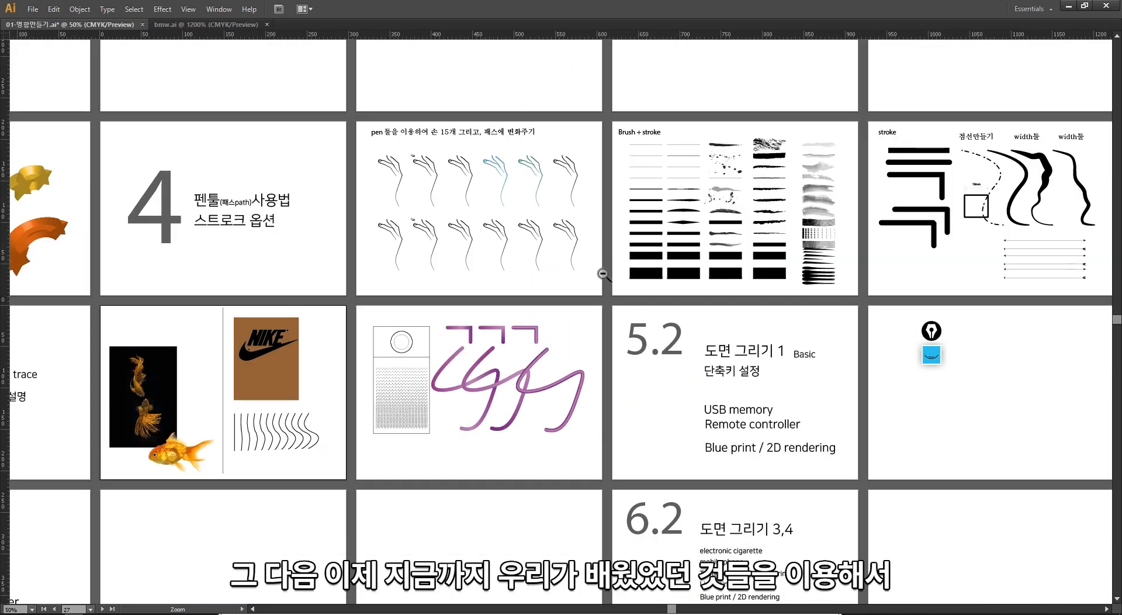
{"action": "left_click_drag", "start_coordinate": [588, 293], "coordinate": [736, 413]}
{"action": "left_click_drag", "start_coordinate": [571, 334], "coordinate": [603, 348]}
{"action": "left_click_drag", "start_coordinate": [548, 246], "coordinate": [455, 304]}
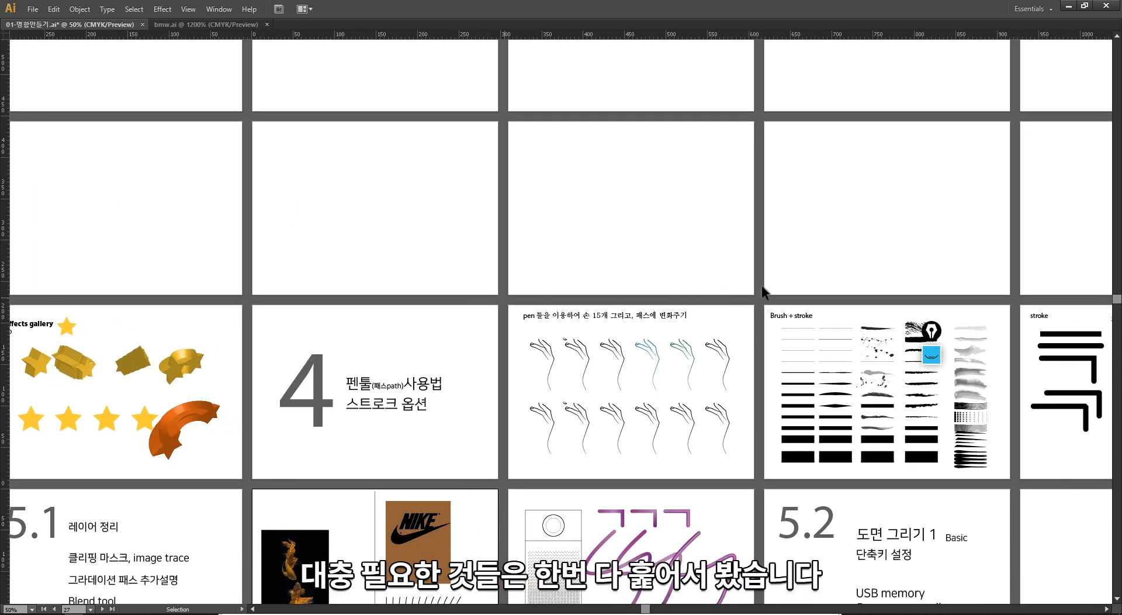
- Make the hidden 1주차, 2주차 and 3주차-에펙트 갤러리 layers visible and hide the panels again
{"action": "key", "text": "Tab"}
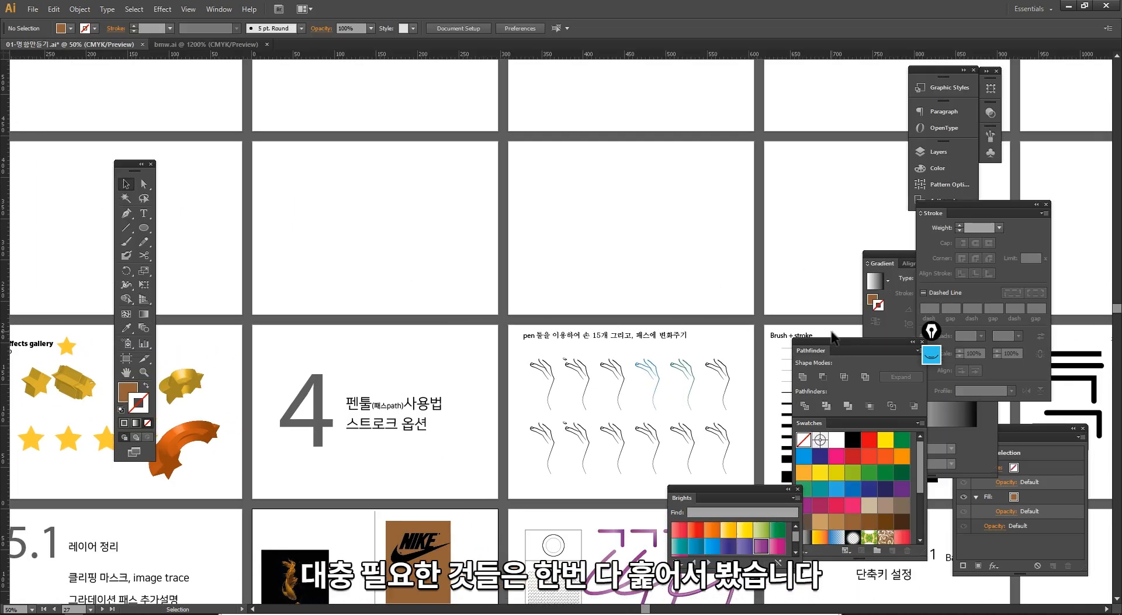
{"action": "key", "text": "F7"}
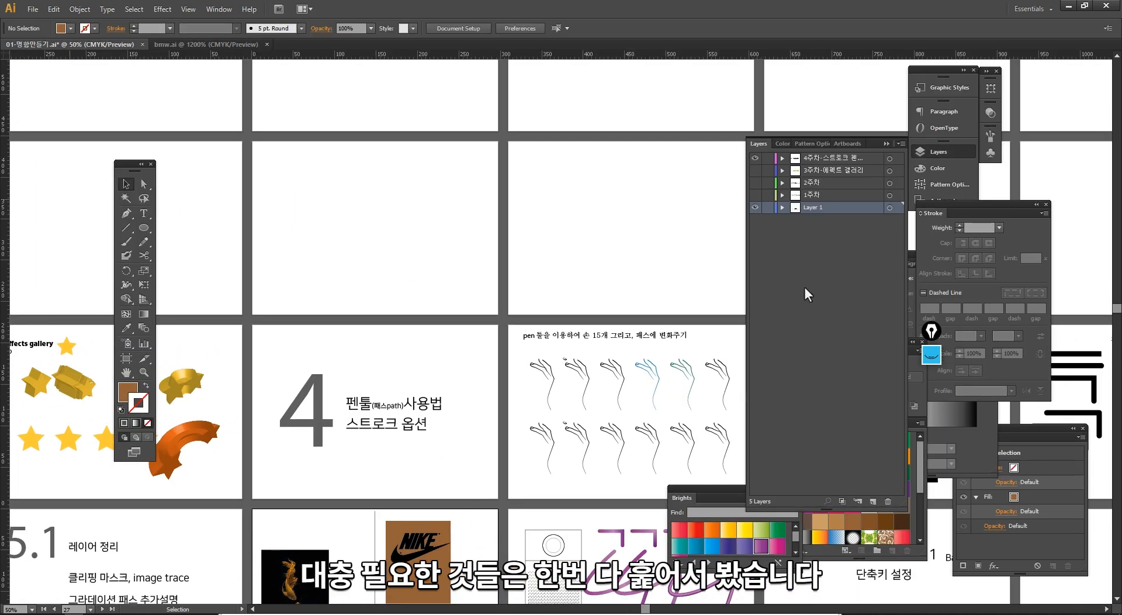
{"action": "left_click", "coordinate": [755, 196]}
{"action": "left_click", "coordinate": [755, 182]}
{"action": "left_click", "coordinate": [755, 170]}
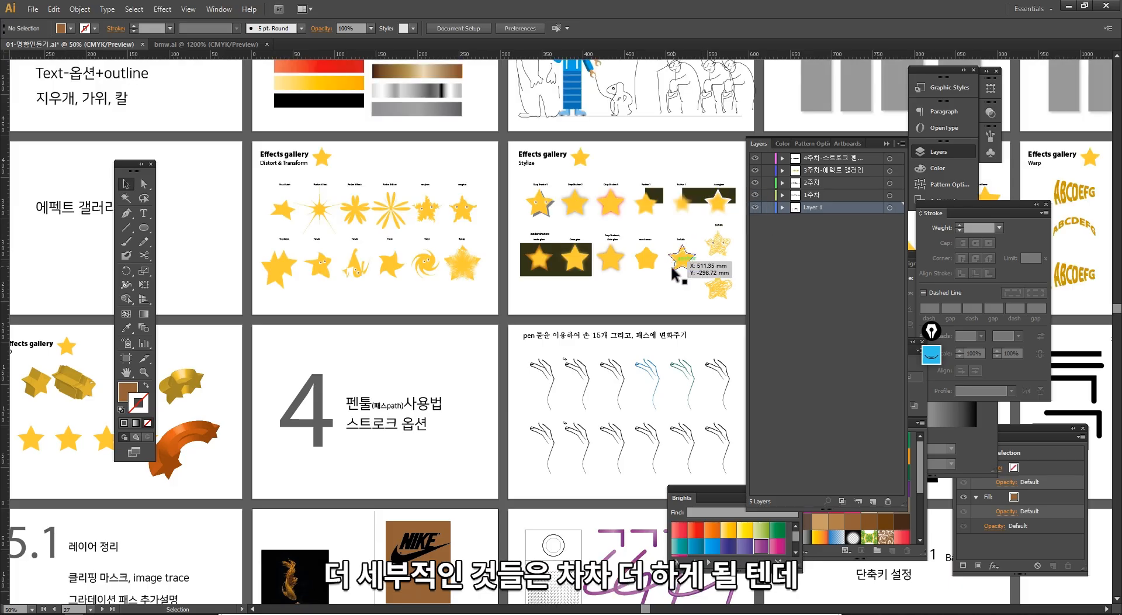
{"action": "key", "text": "Tab"}
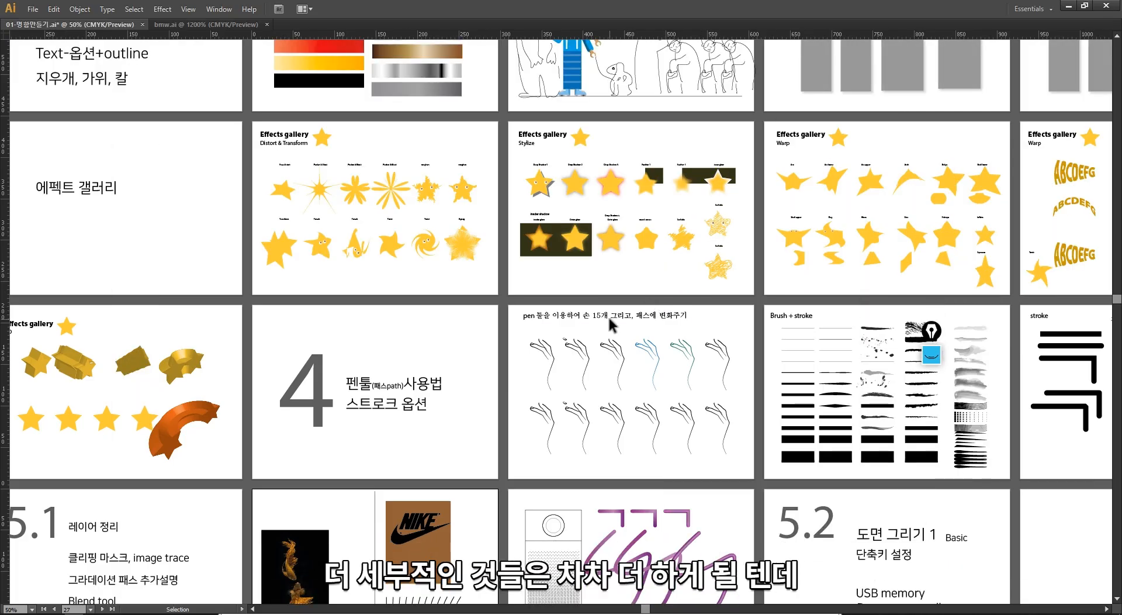
- Look over the effects gallery, stroke and card design artboards and the 5.2 and 6.2 drawing lesson pages
{"action": "left_click_drag", "start_coordinate": [518, 412], "coordinate": [423, 166]}
{"action": "left_click_drag", "start_coordinate": [668, 304], "coordinate": [417, 300]}
{"action": "left_click_drag", "start_coordinate": [562, 232], "coordinate": [440, 298]}
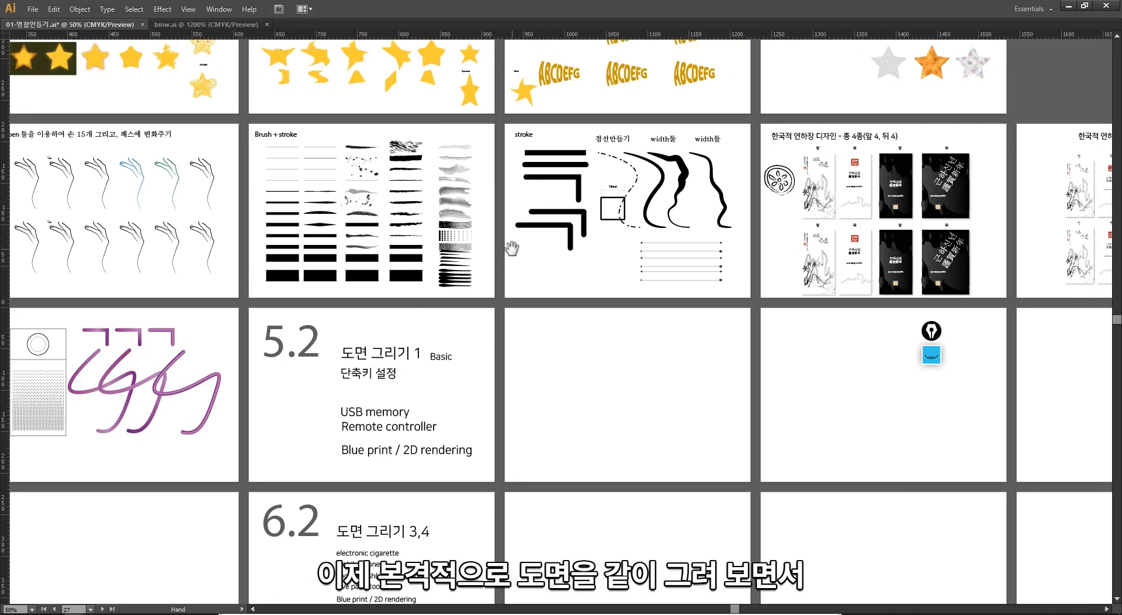
{"action": "left_click_drag", "start_coordinate": [511, 248], "coordinate": [518, 327]}
{"action": "left_click_drag", "start_coordinate": [491, 372], "coordinate": [478, 439]}
{"action": "left_click_drag", "start_coordinate": [467, 299], "coordinate": [666, 460]}
{"action": "left_click_drag", "start_coordinate": [528, 300], "coordinate": [737, 406]}
{"action": "left_click_drag", "start_coordinate": [447, 317], "coordinate": [687, 421]}
{"action": "left_click_drag", "start_coordinate": [345, 484], "coordinate": [458, 296]}
{"action": "left_click_drag", "start_coordinate": [437, 443], "coordinate": [360, 235]}
{"action": "left_click_drag", "start_coordinate": [668, 455], "coordinate": [446, 253]}
{"action": "left_click_drag", "start_coordinate": [760, 375], "coordinate": [395, 318]}
{"action": "key", "text": "alt+Tab"}
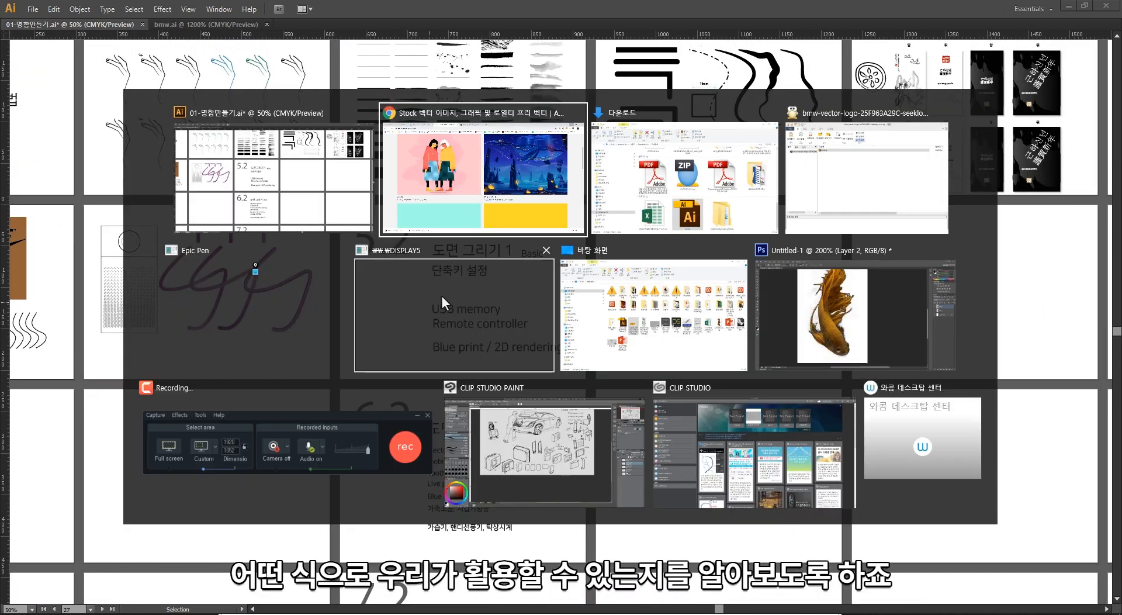
{"action": "left_click", "coordinate": [333, 450]}
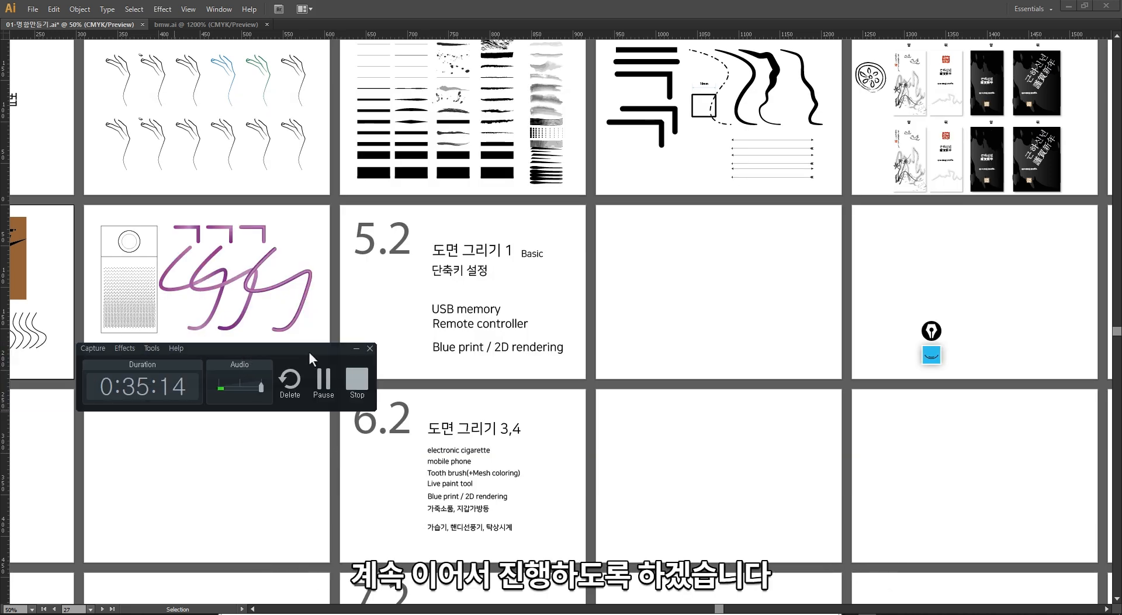